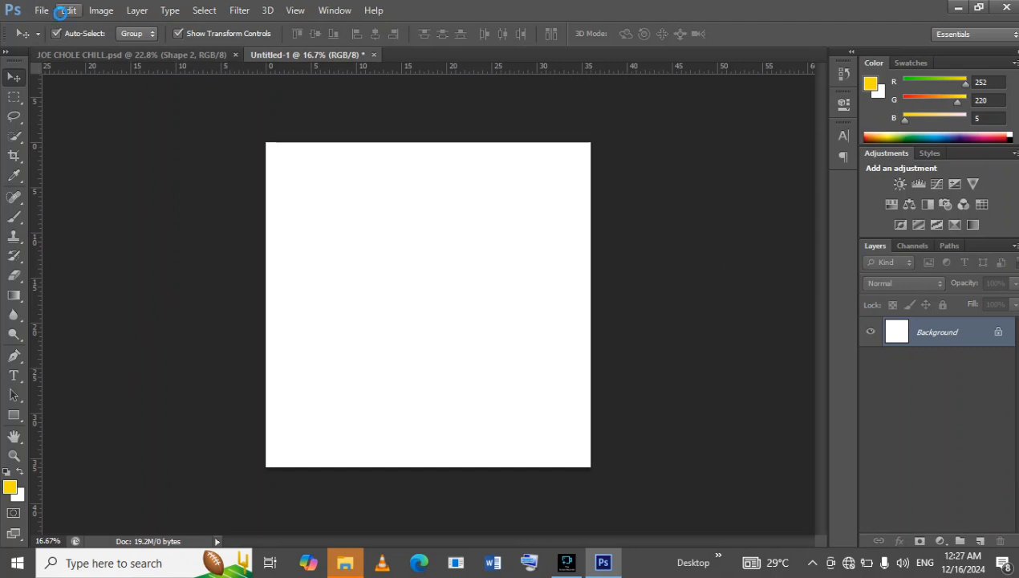
pyautogui.hotkey('ctrl', 'n')
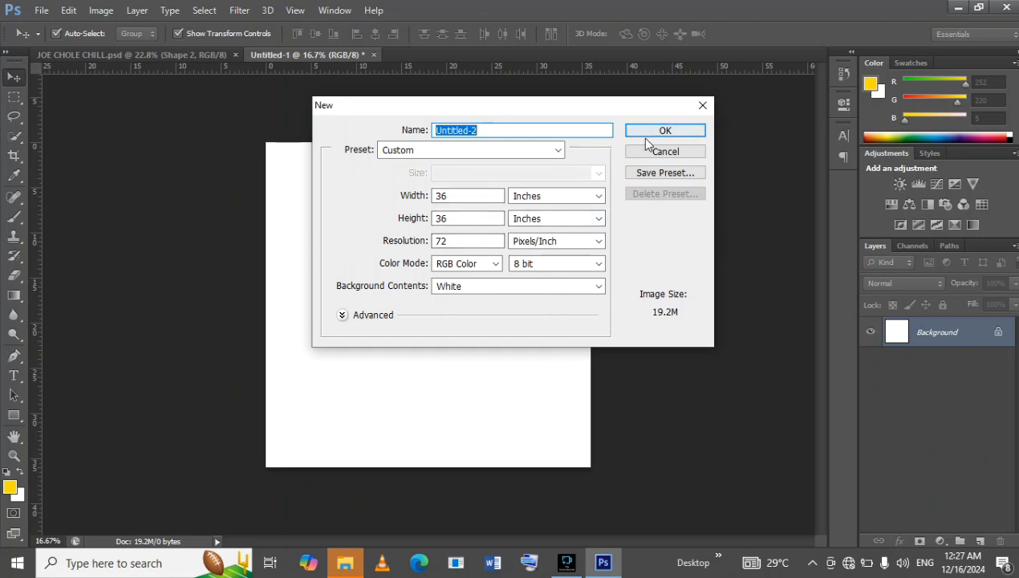
pyautogui.click(665, 154)
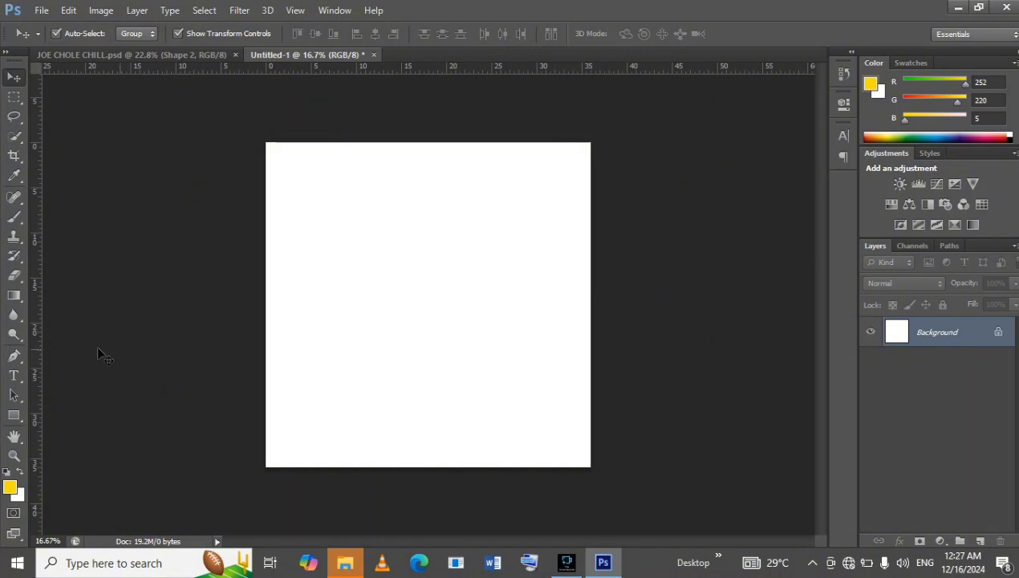
pyautogui.click(16, 454)
pyautogui.rightClick(339, 292)
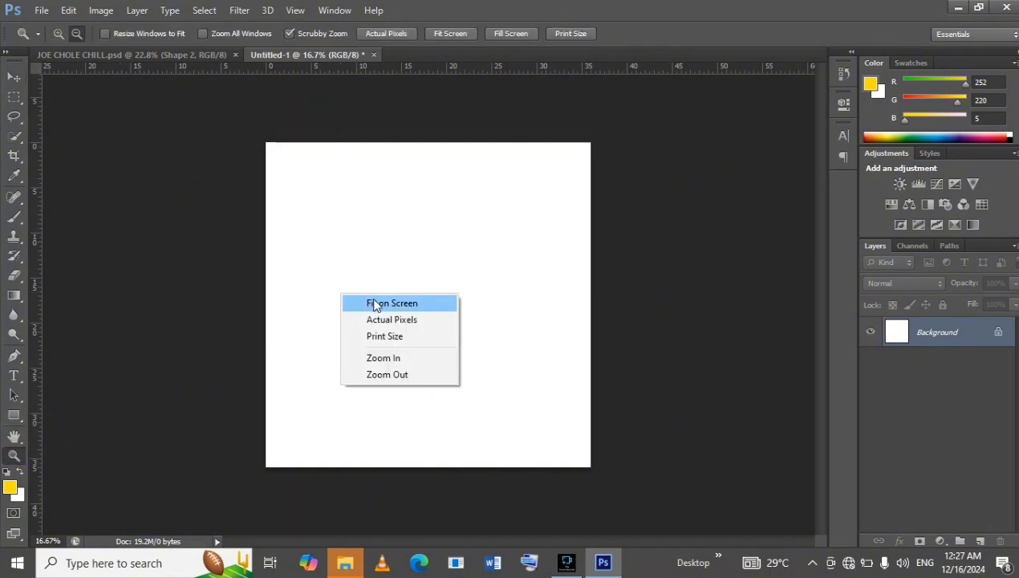
pyautogui.click(375, 302)
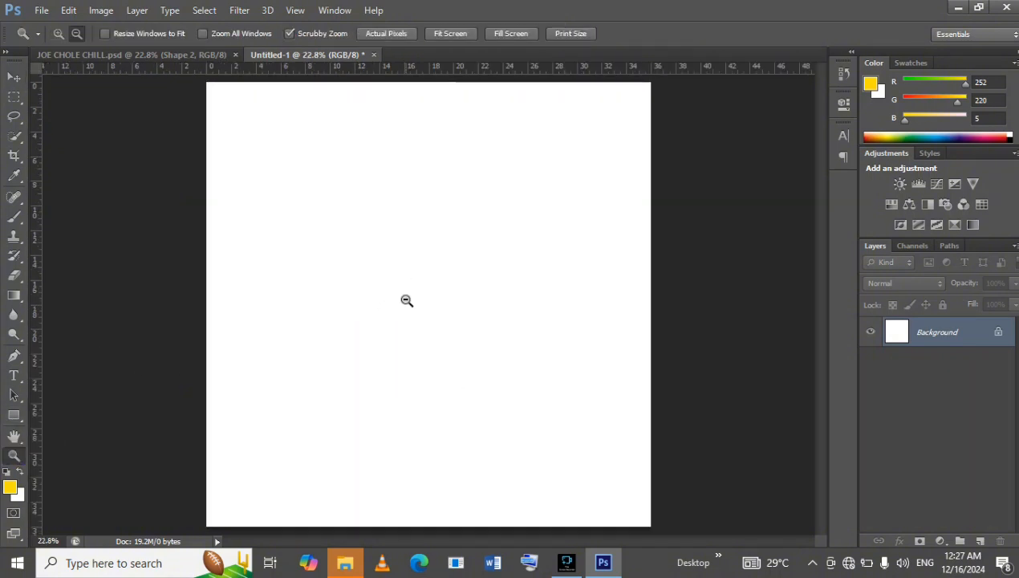
pyautogui.keyDown('alt'); pyautogui.click(407, 301); pyautogui.keyUp('alt')
# Draw a closed yellow wave shape about 4441 × 2704 px across the lower part of the canvas with the Pen tool.
pyautogui.click(15, 355)
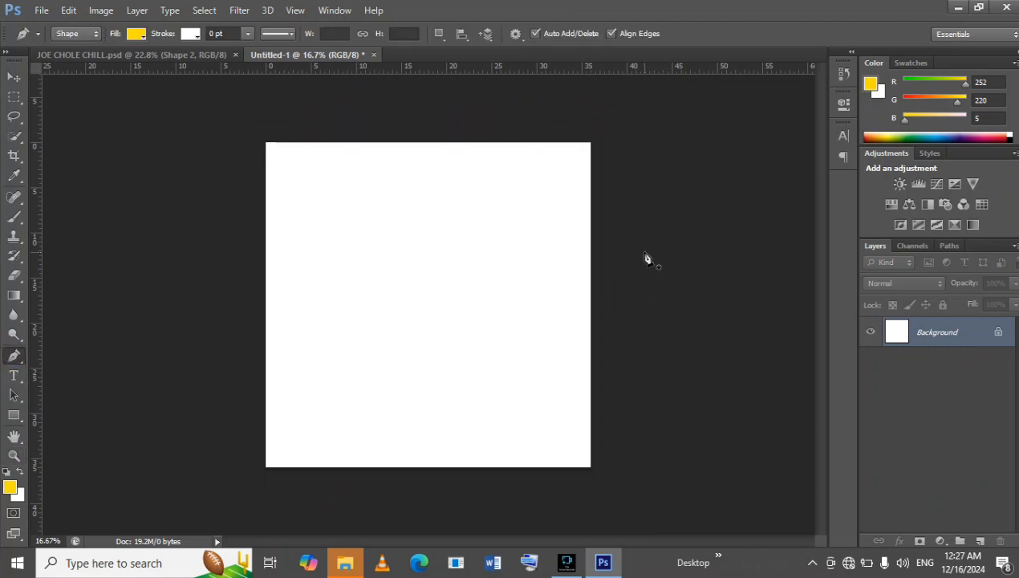
pyautogui.click(654, 197)
pyautogui.moveTo(415, 316); pyautogui.dragTo(301, 243)
pyautogui.moveTo(205, 344); pyautogui.dragTo(187, 461)
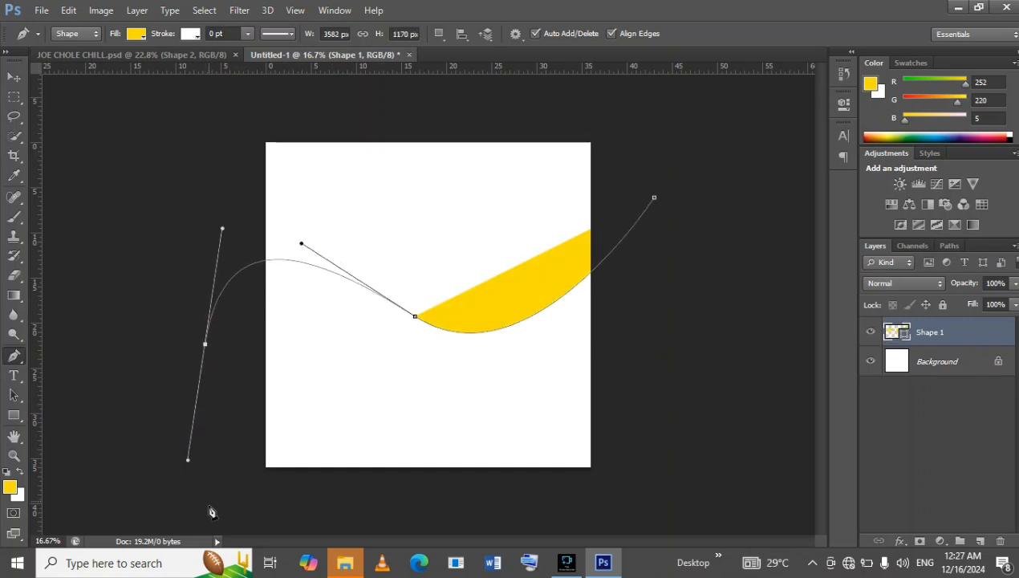
pyautogui.click(195, 521)
pyautogui.click(447, 524)
pyautogui.moveTo(636, 523); pyautogui.dragTo(656, 518)
pyautogui.click(751, 315)
pyautogui.click(738, 187)
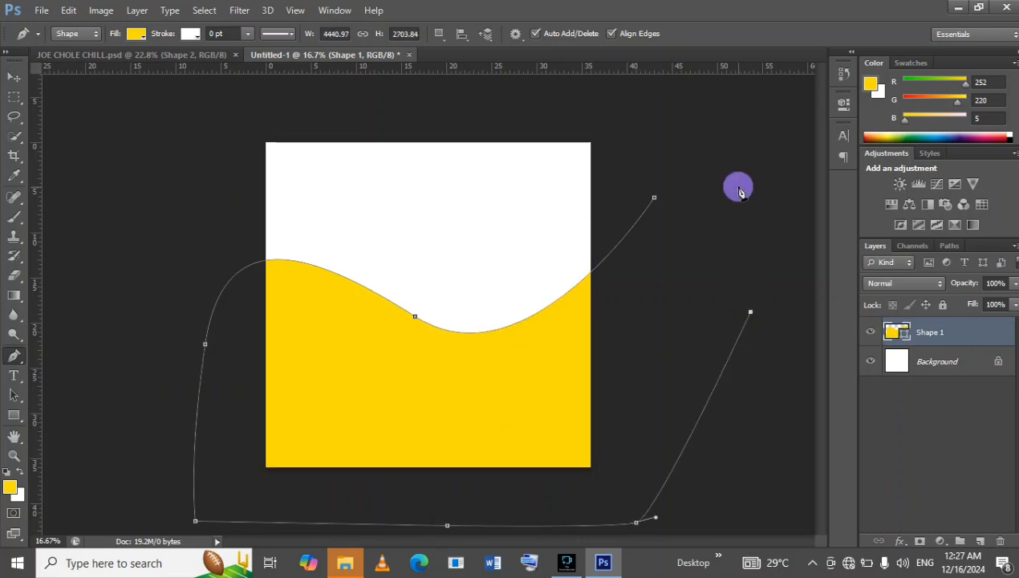
pyautogui.click(657, 199)
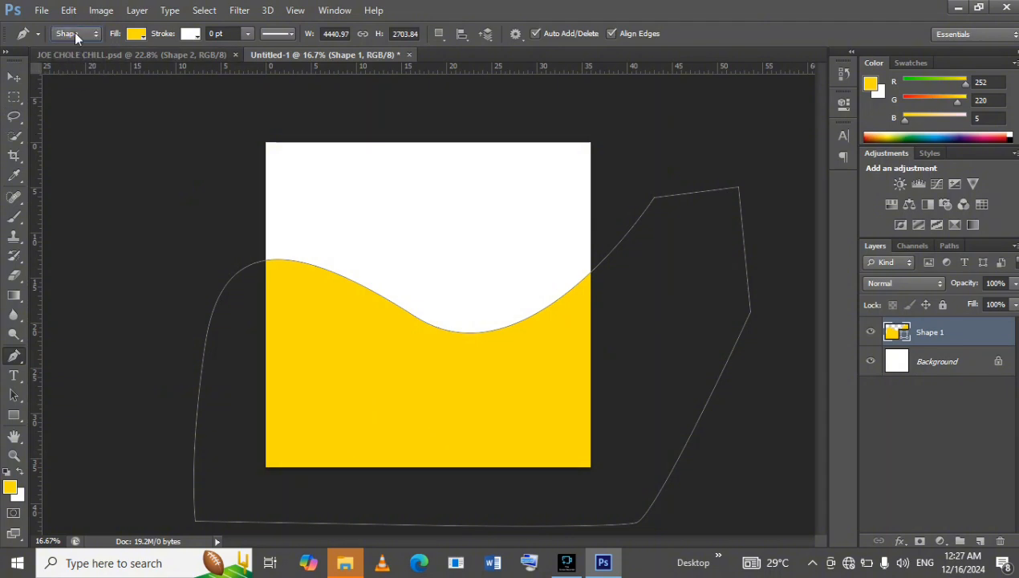
# Transform the wave shape to about 102% width, 103% height, -11.9° rotation and -7.6° horizontal skew, raising its right end.
pyautogui.click(14, 77)
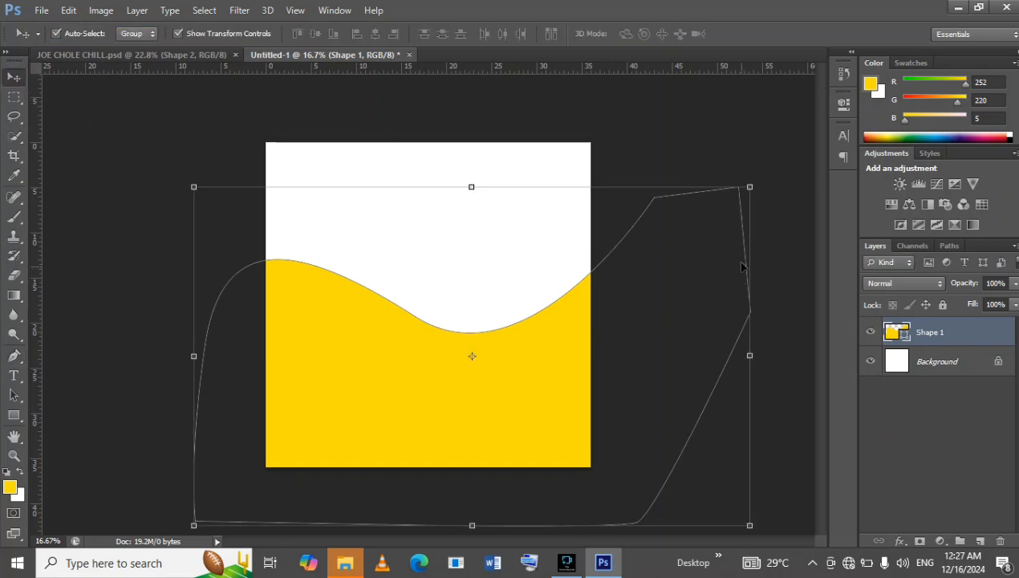
pyautogui.moveTo(749, 186); pyautogui.dragTo(782, 126)
pyautogui.moveTo(687, 275); pyautogui.dragTo(713, 246)
pyautogui.moveTo(803, 105); pyautogui.dragTo(683, 150)
pyautogui.moveTo(682, 243); pyautogui.dragTo(707, 202)
pyautogui.moveTo(747, 130); pyautogui.dragTo(727, 138)
pyautogui.moveTo(678, 197); pyautogui.dragTo(653, 221)
pyautogui.moveTo(553, 469); pyautogui.dragTo(563, 500)
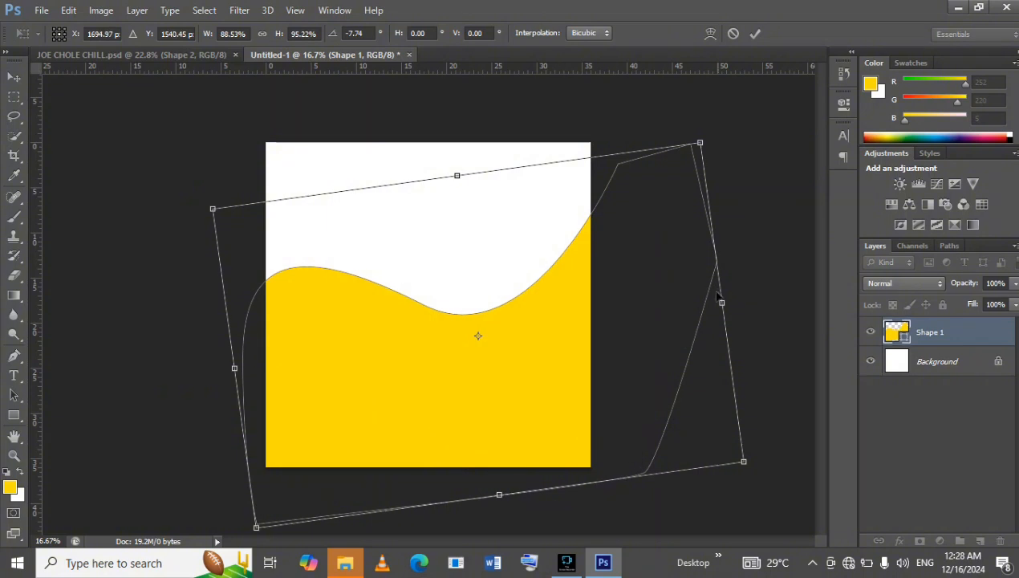
pyautogui.moveTo(722, 302); pyautogui.dragTo(750, 288)
pyautogui.moveTo(664, 262); pyautogui.dragTo(644, 240)
pyautogui.moveTo(711, 121); pyautogui.dragTo(755, 90)
pyautogui.moveTo(772, 151); pyautogui.dragTo(774, 139)
pyautogui.moveTo(689, 248); pyautogui.dragTo(671, 275)
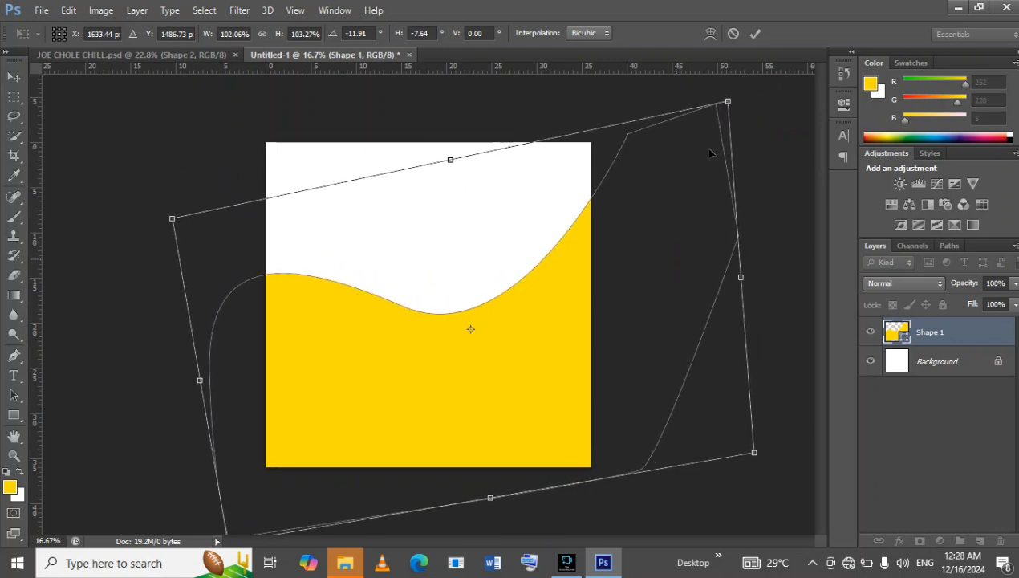
pyautogui.click(756, 32)
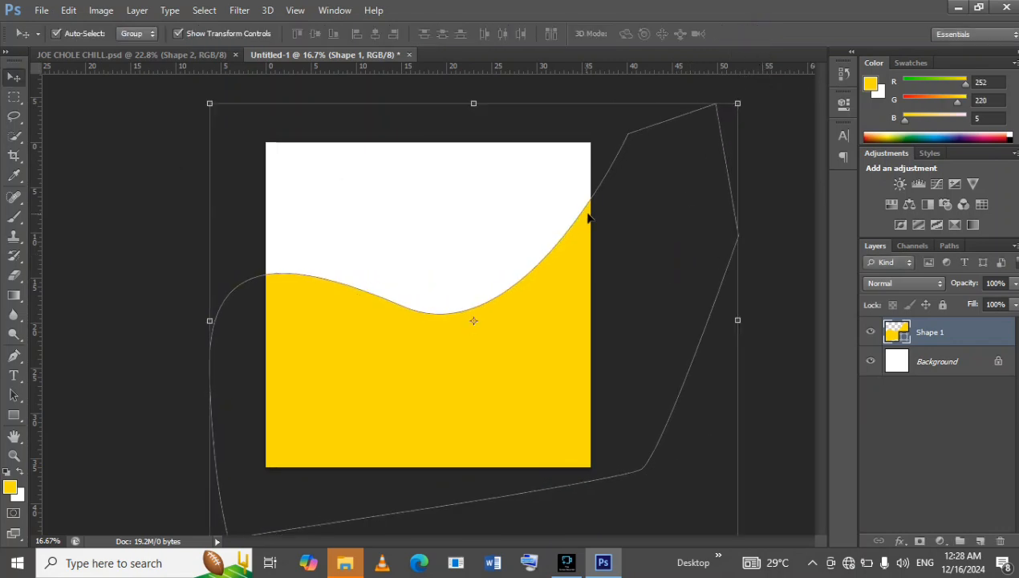
# Compare the wave with the JOE CHOLE CHILL.psd flyer and nudge the wave shape slightly down.
pyautogui.click(131, 56)
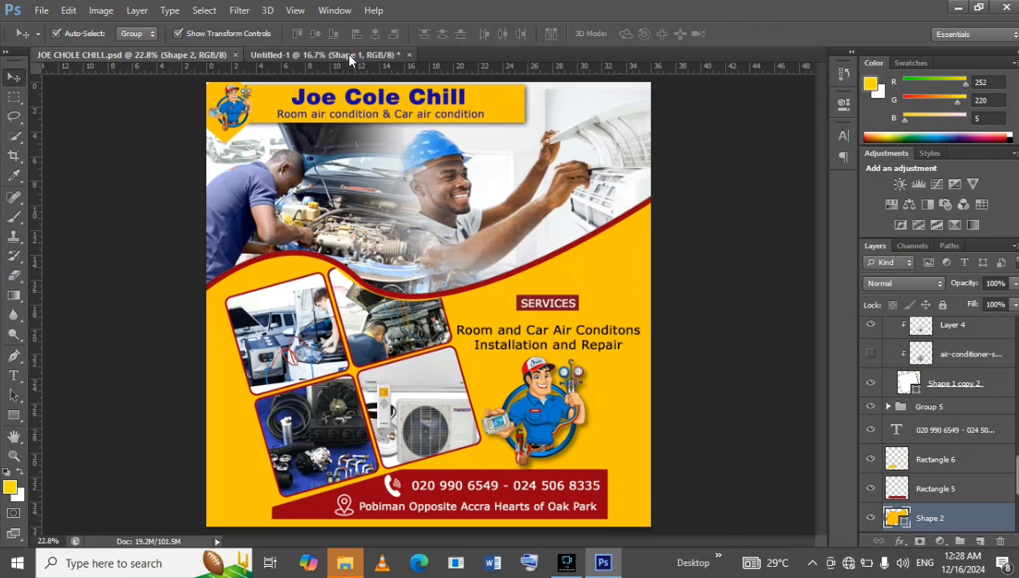
pyautogui.click(349, 58)
pyautogui.click(447, 314)
pyautogui.moveTo(448, 313); pyautogui.dragTo(448, 318)
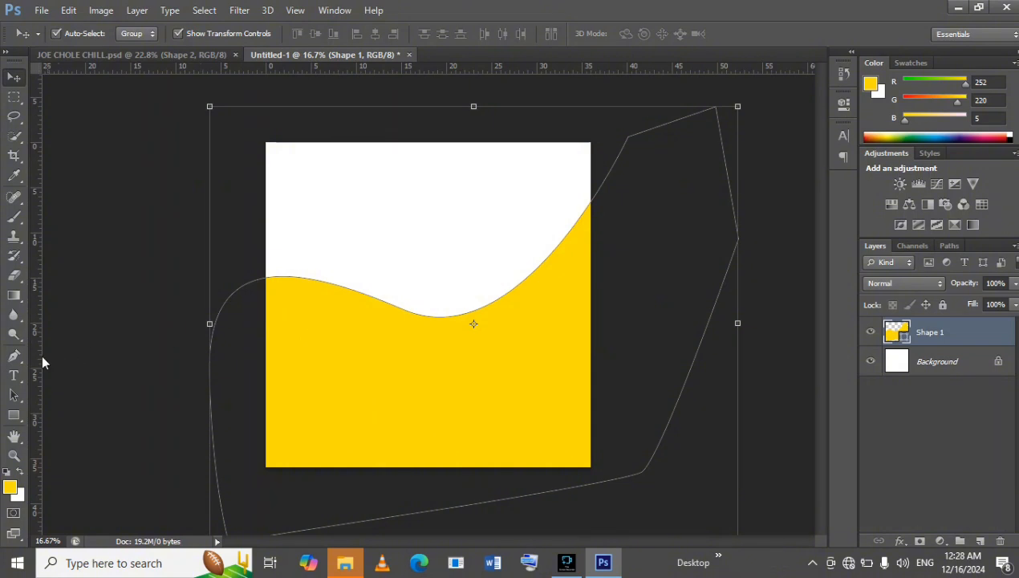
# Reshape the wave with the Pen tool by shifting its middle anchor point slightly left and up and steepening its direction handles.
pyautogui.click(14, 355)
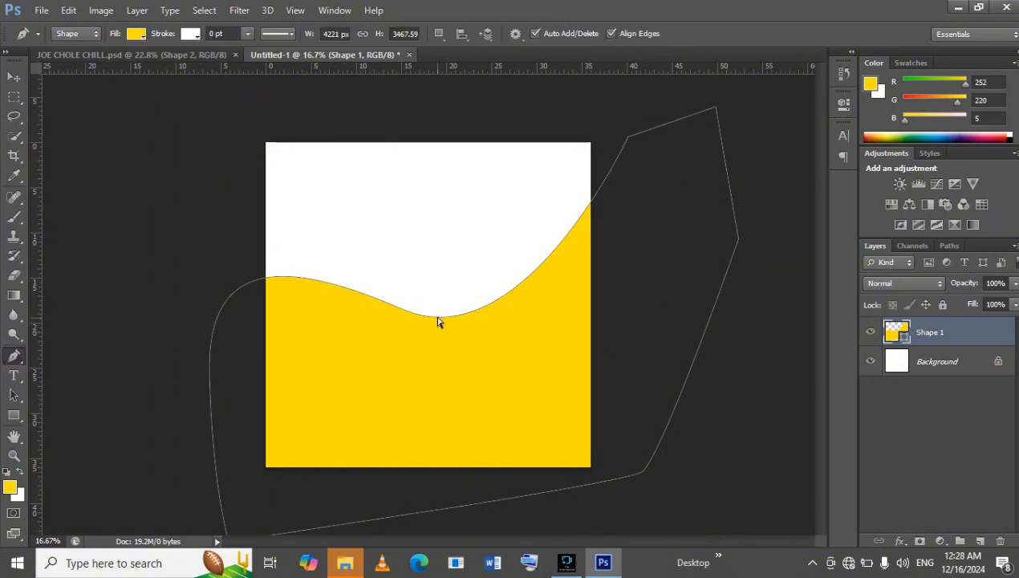
pyautogui.click(438, 319)
pyautogui.click(404, 310)
pyautogui.moveTo(403, 311); pyautogui.dragTo(433, 291)
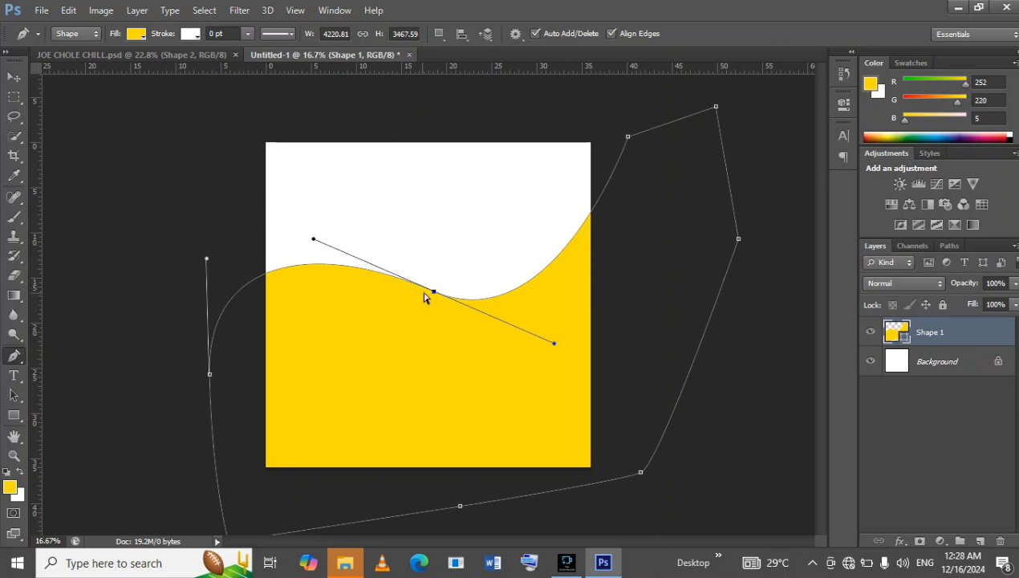
pyautogui.moveTo(432, 290); pyautogui.dragTo(387, 296)
pyautogui.moveTo(507, 350); pyautogui.dragTo(486, 376)
pyautogui.moveTo(651, 171); pyautogui.dragTo(664, 170)
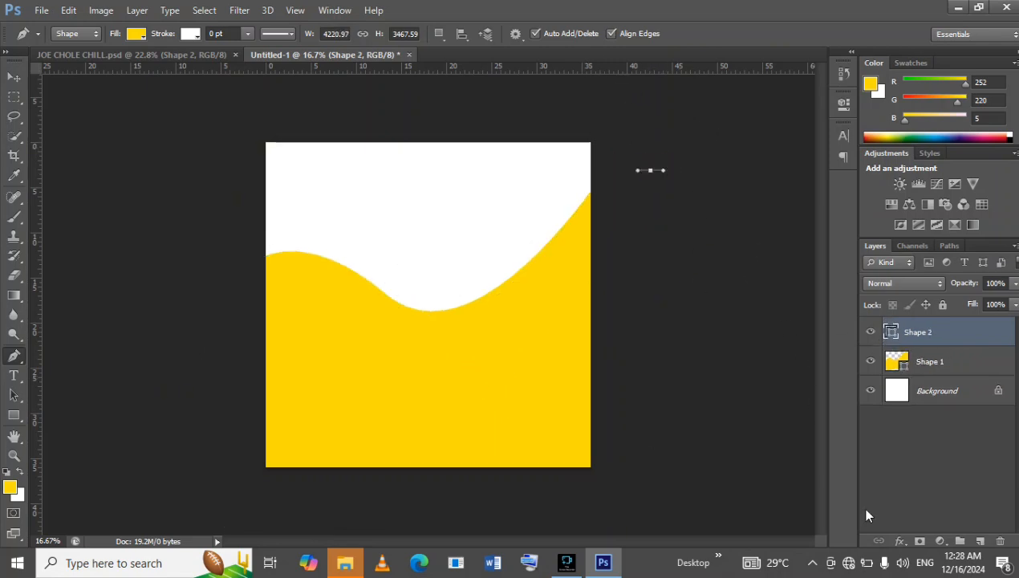
pyautogui.hotkey('ctrl', 'z')
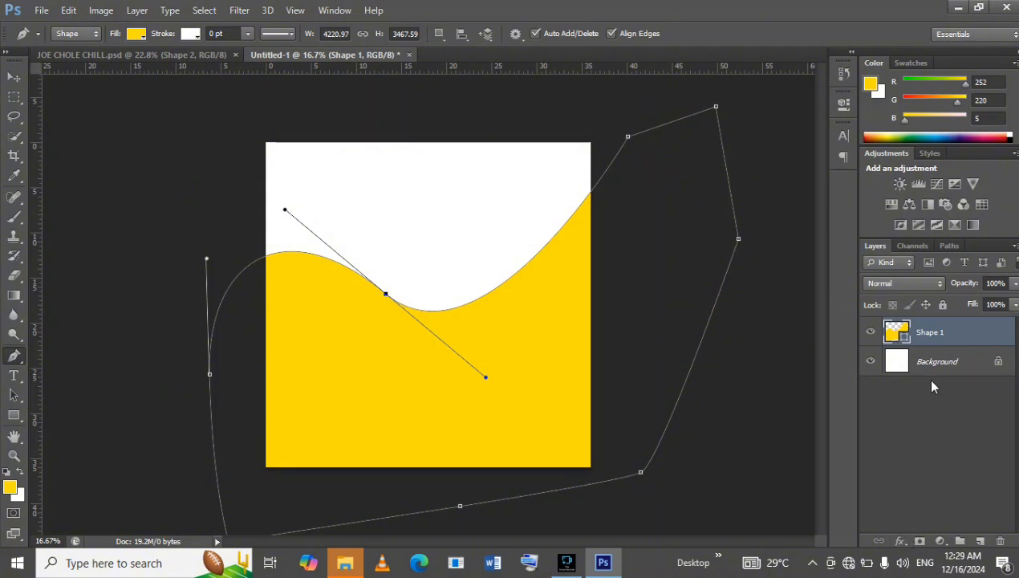
# Move the wave shape slightly right and up and compare it with the JOE CHOLE CHILL.psd flyer.
pyautogui.press('v')
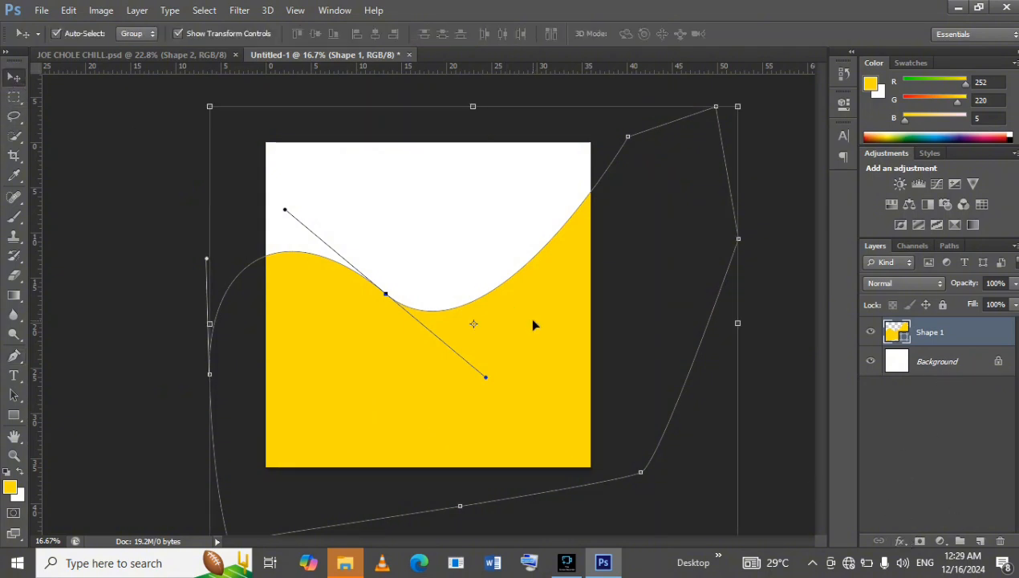
pyautogui.moveTo(537, 323); pyautogui.dragTo(552, 319)
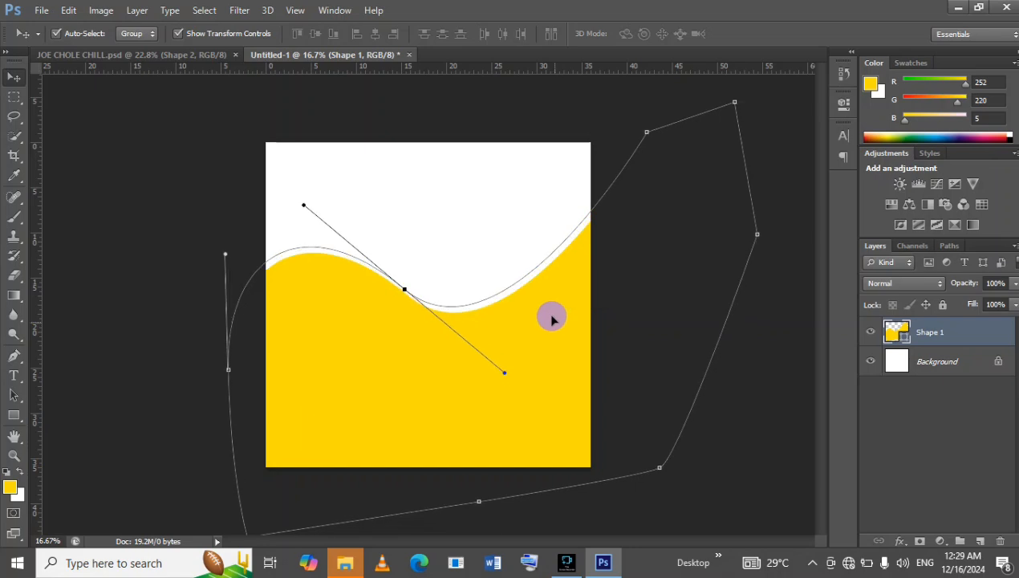
pyautogui.click(148, 55)
pyautogui.click(296, 56)
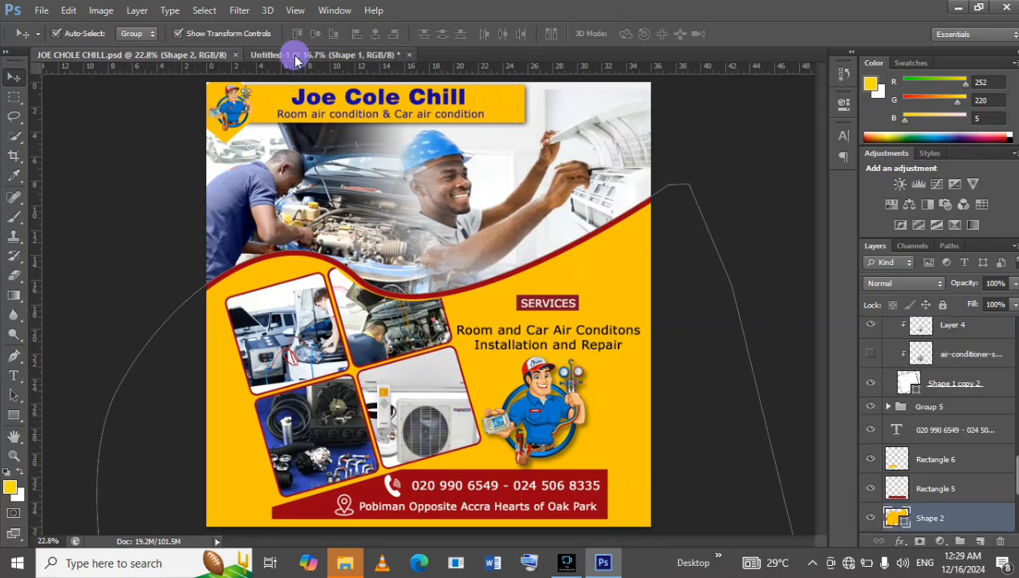
# Give the wave shape a dark red stroke 32.68 pt wide.
pyautogui.click(18, 417)
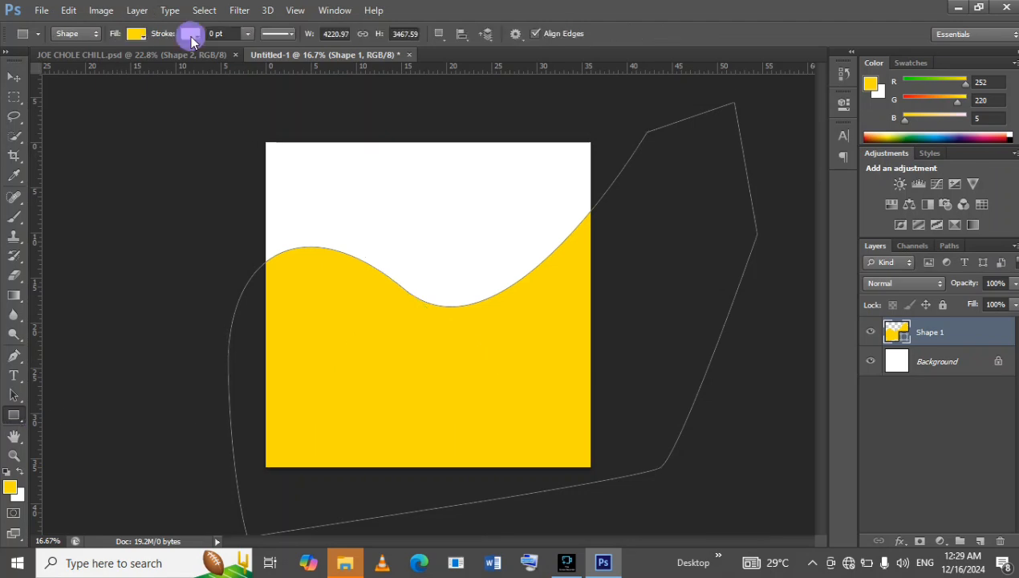
pyautogui.click(190, 35)
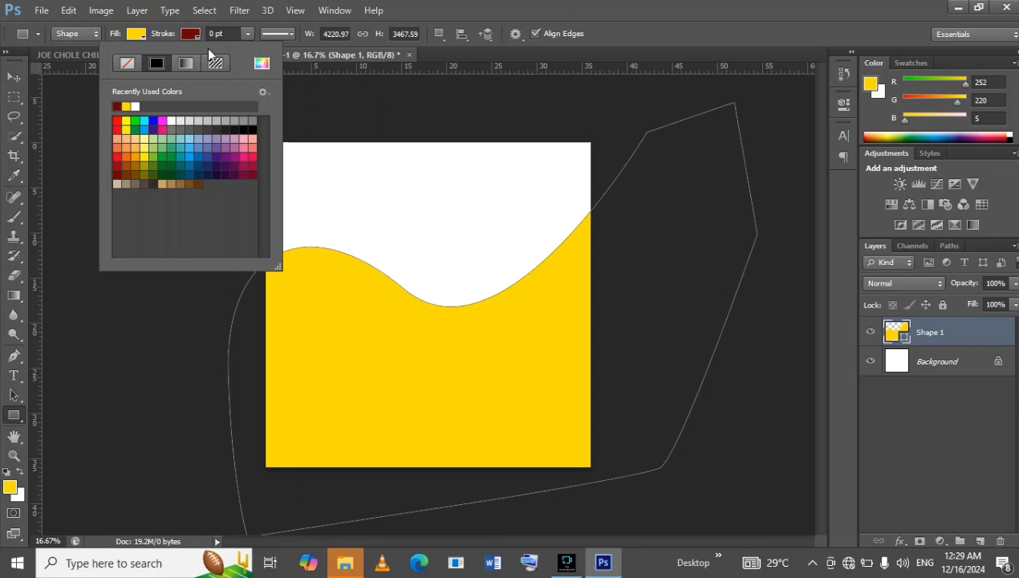
pyautogui.click(246, 35)
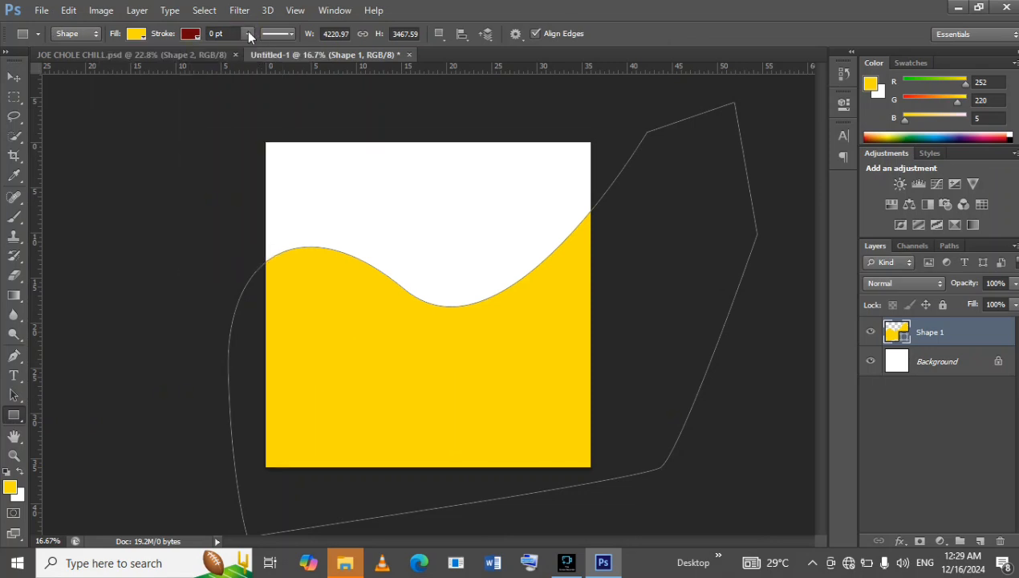
pyautogui.click(248, 34)
pyautogui.moveTo(257, 48); pyautogui.dragTo(300, 50)
# Examine the stroked wave edge close up and compare it with the JOE CHOLE CHILL.psd flyer.
pyautogui.click(18, 457)
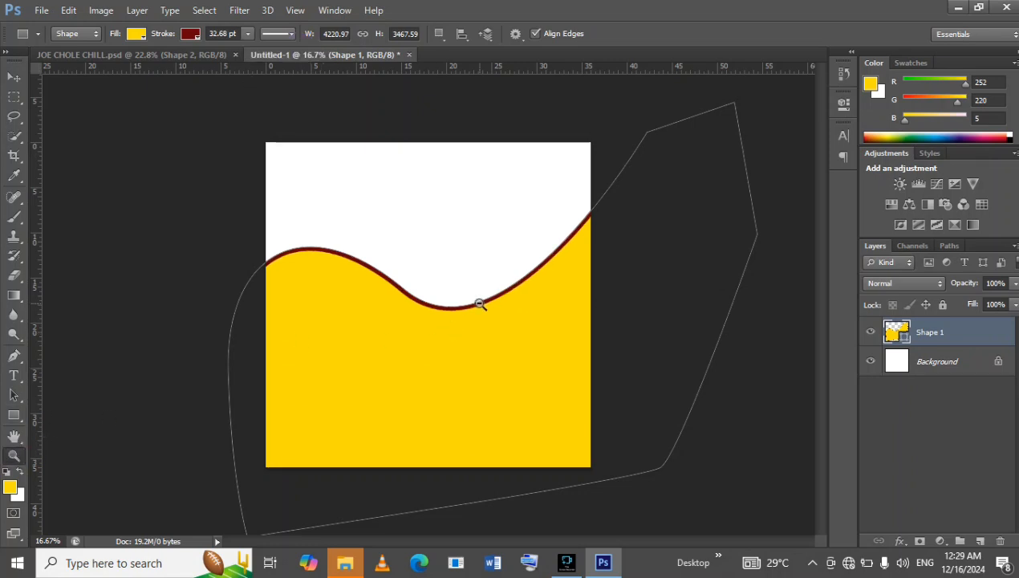
pyautogui.keyDown('alt'); pyautogui.click(480, 298); pyautogui.keyUp('alt')
pyautogui.rightClick(492, 307)
pyautogui.click(522, 312)
pyautogui.rightClick(475, 311)
pyautogui.click(514, 321)
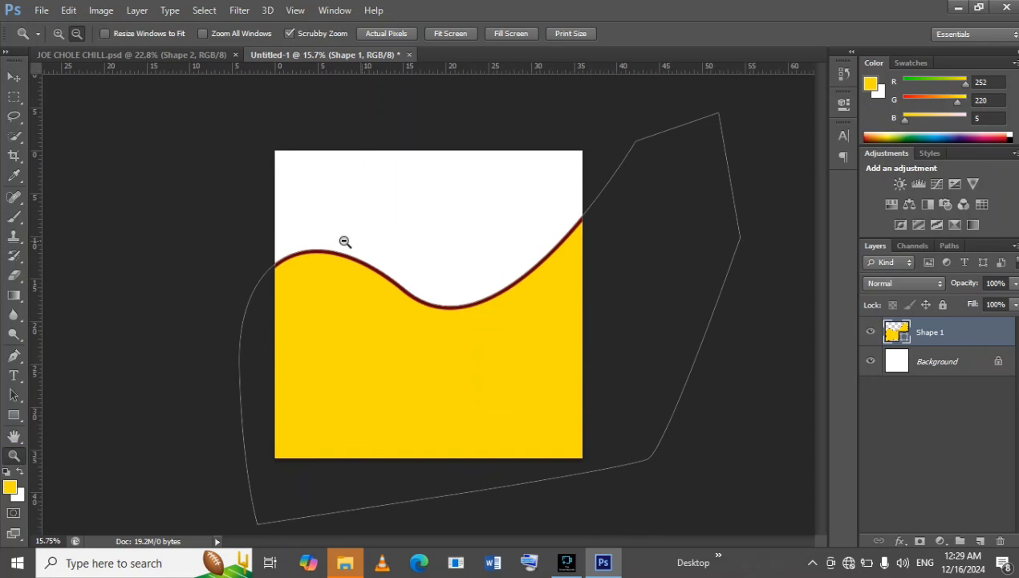
pyautogui.click(59, 33)
pyautogui.moveTo(473, 329); pyautogui.dragTo(474, 329)
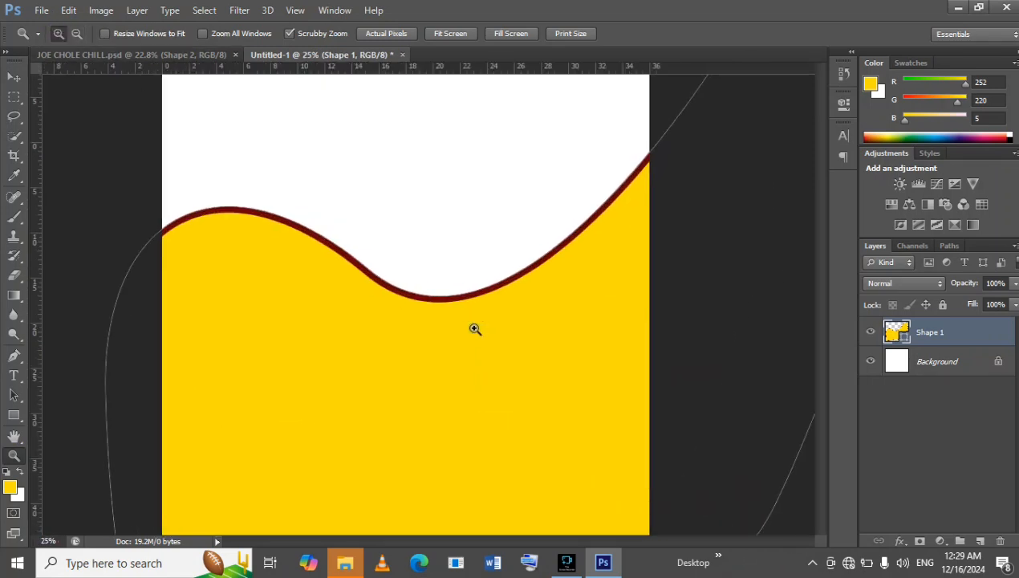
pyautogui.rightClick(474, 329)
pyautogui.click(506, 340)
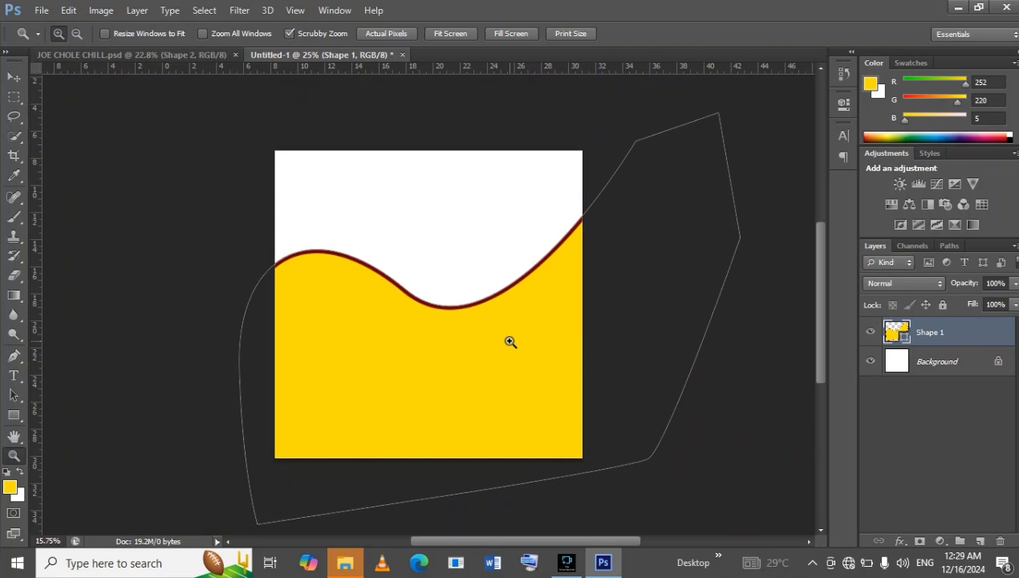
pyautogui.click(468, 297)
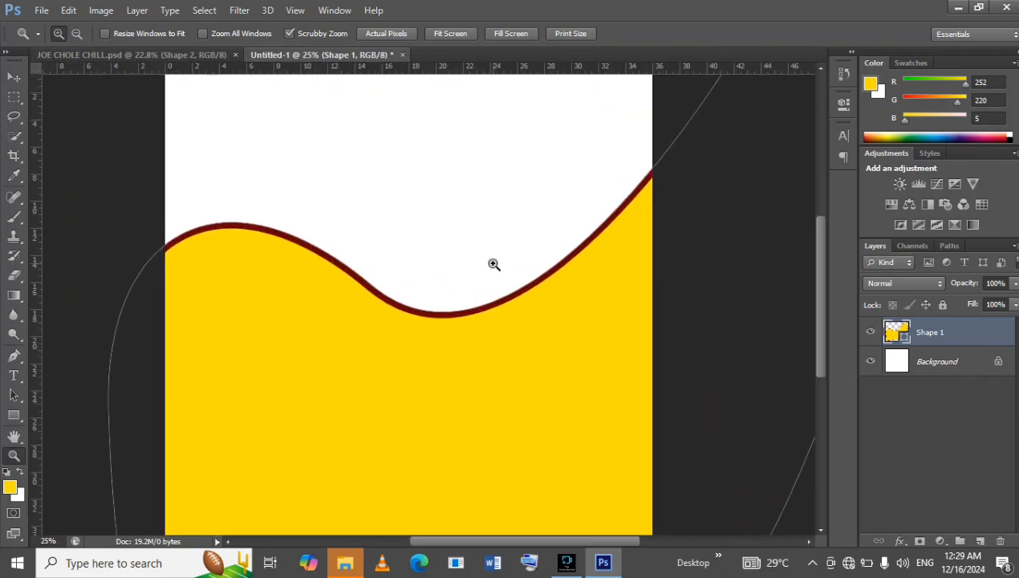
pyautogui.keyDown('alt'); pyautogui.click(494, 264); pyautogui.keyUp('alt')
pyautogui.moveTo(491, 269); pyautogui.dragTo(488, 267)
pyautogui.click(485, 266)
pyautogui.click(487, 266)
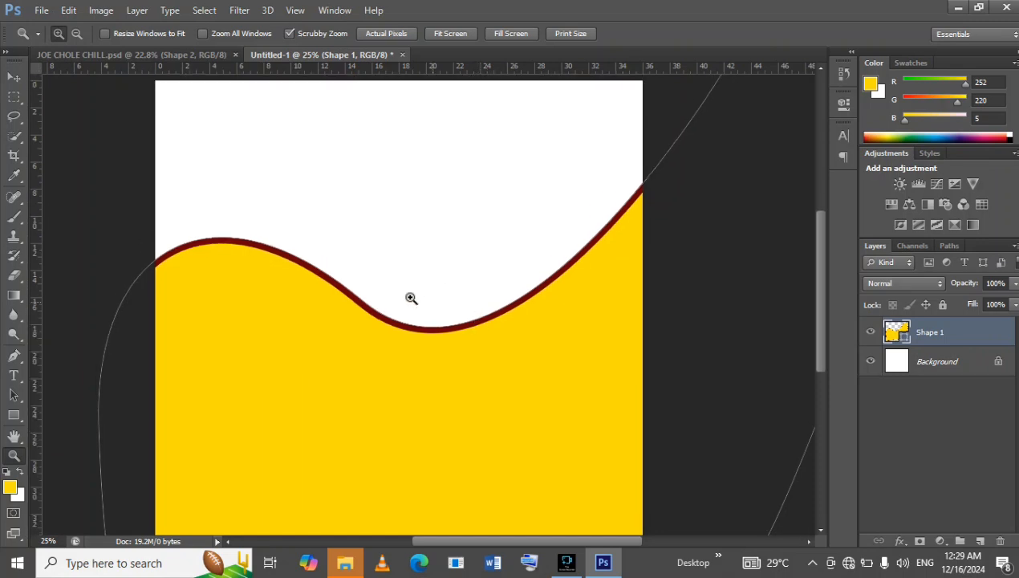
pyautogui.click(107, 54)
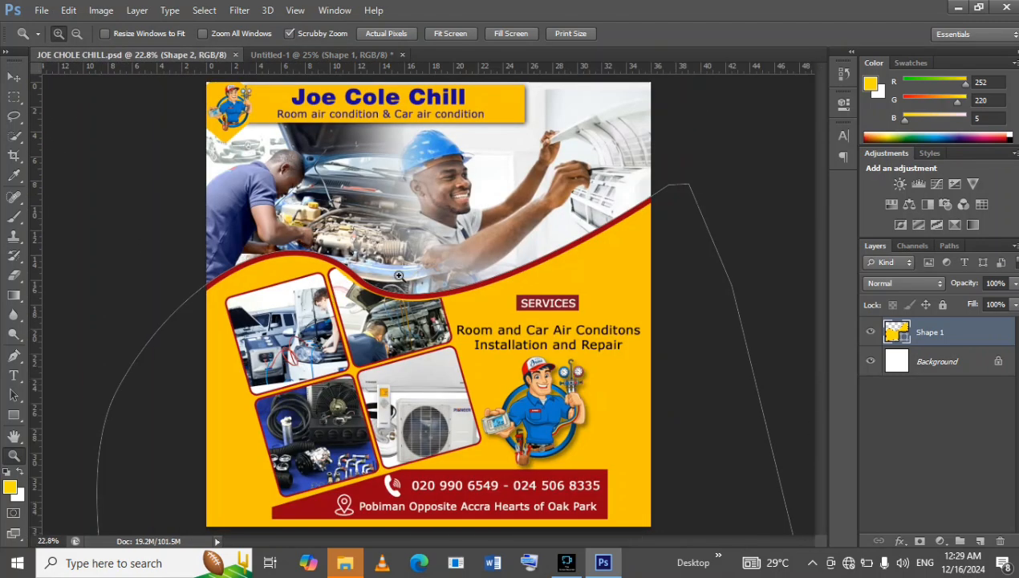
pyautogui.click(269, 53)
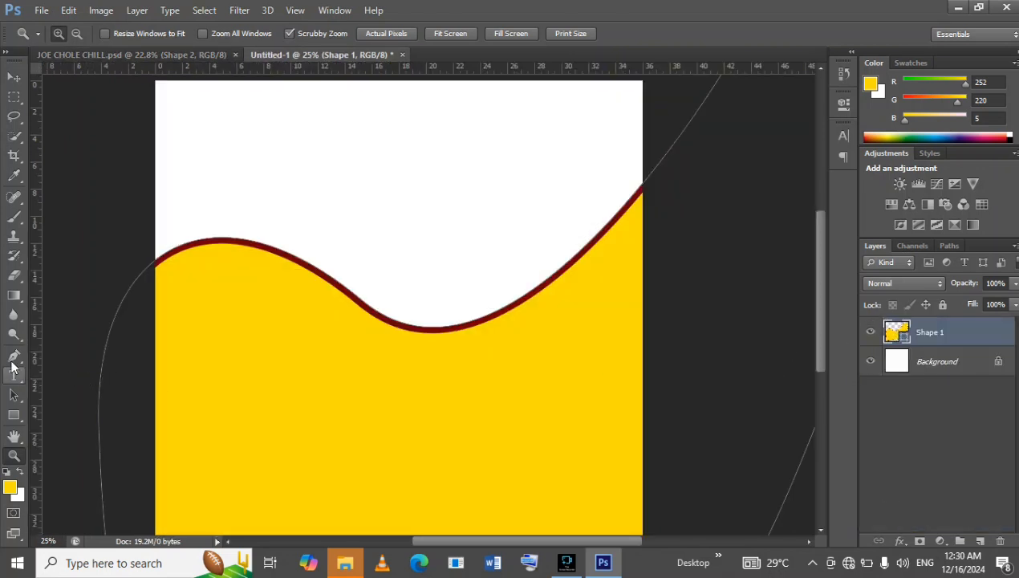
# Change the wave shape's fill to the orange-yellow fcb905 and compare it with the JOE CHOLE CHILL.psd flyer.
pyautogui.click(13, 416)
pyautogui.click(137, 34)
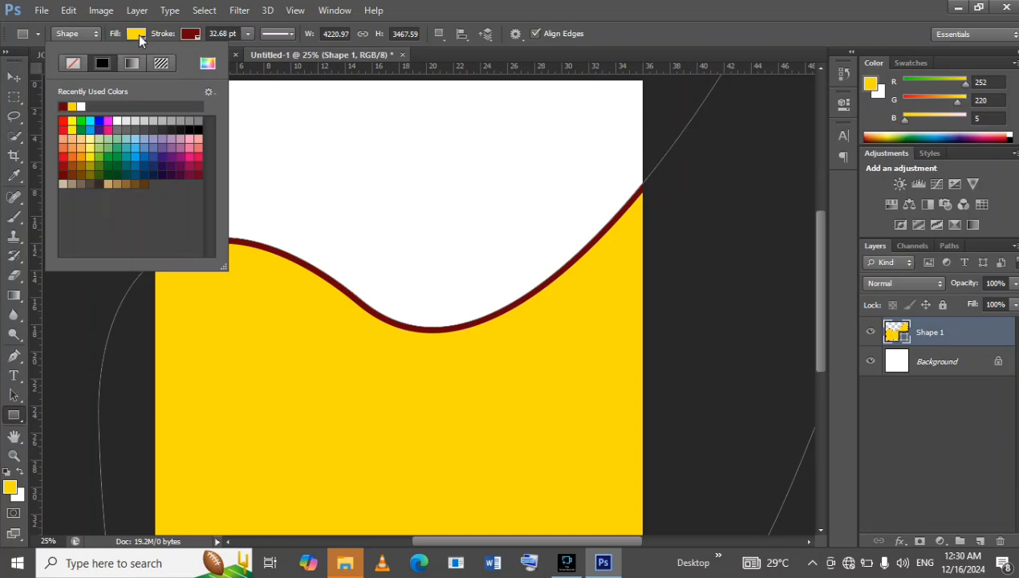
pyautogui.click(207, 65)
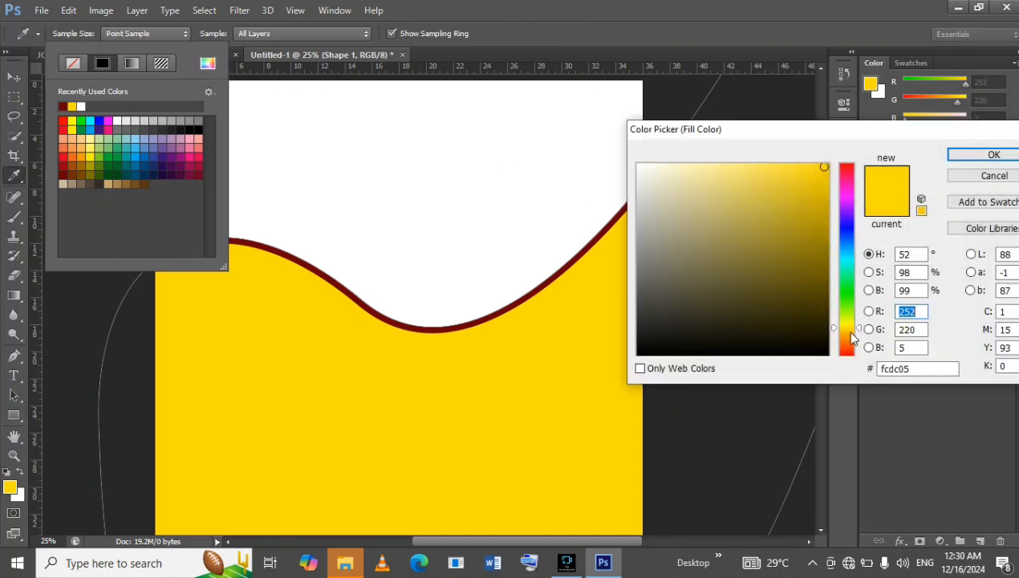
pyautogui.click(851, 332)
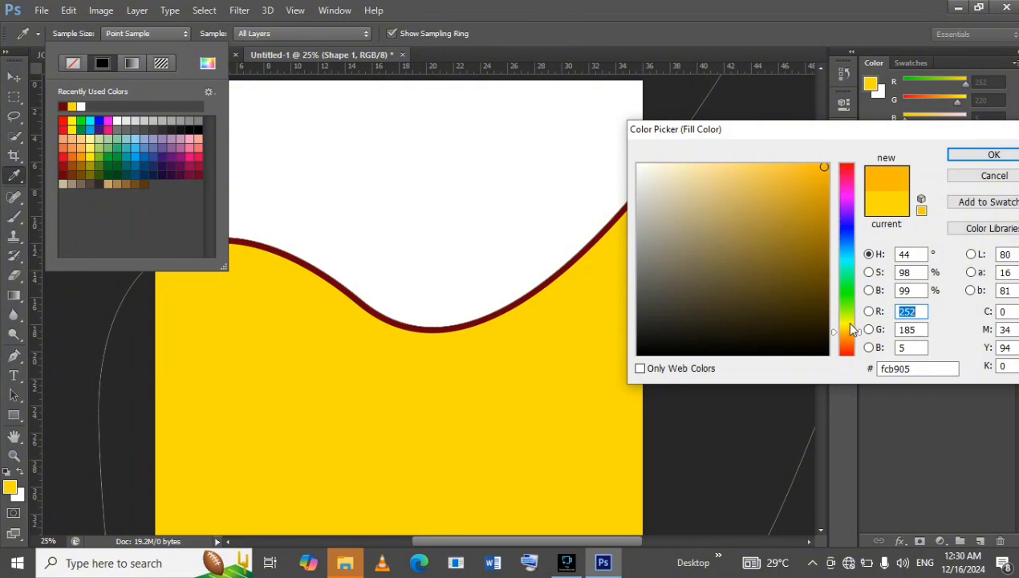
pyautogui.click(994, 155)
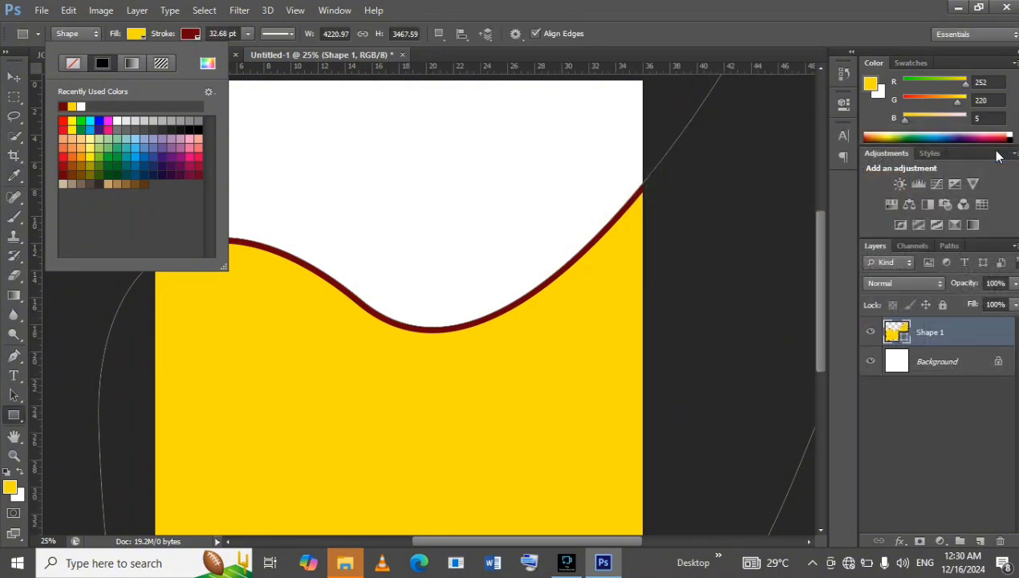
pyautogui.click(13, 417)
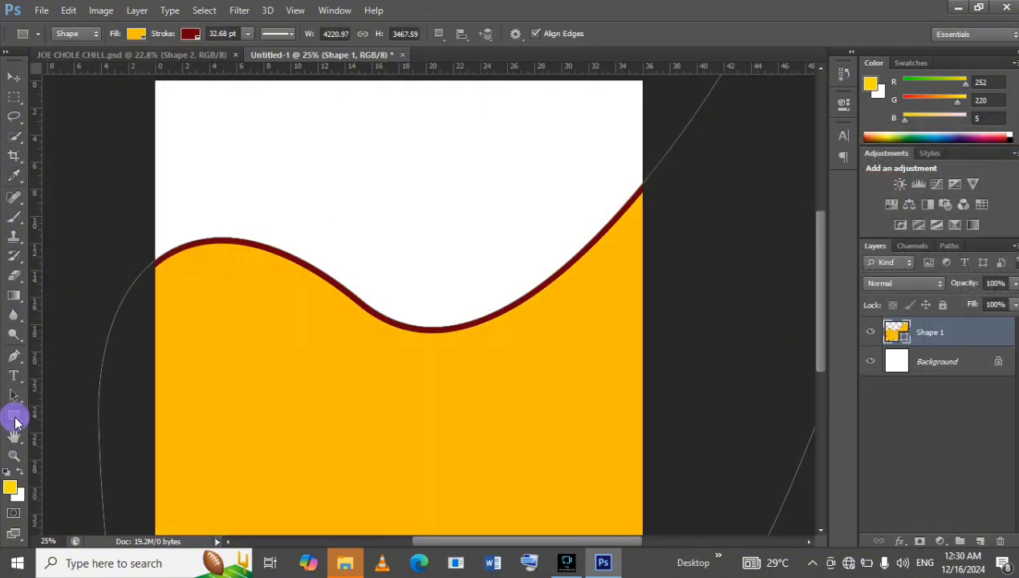
pyautogui.click(139, 56)
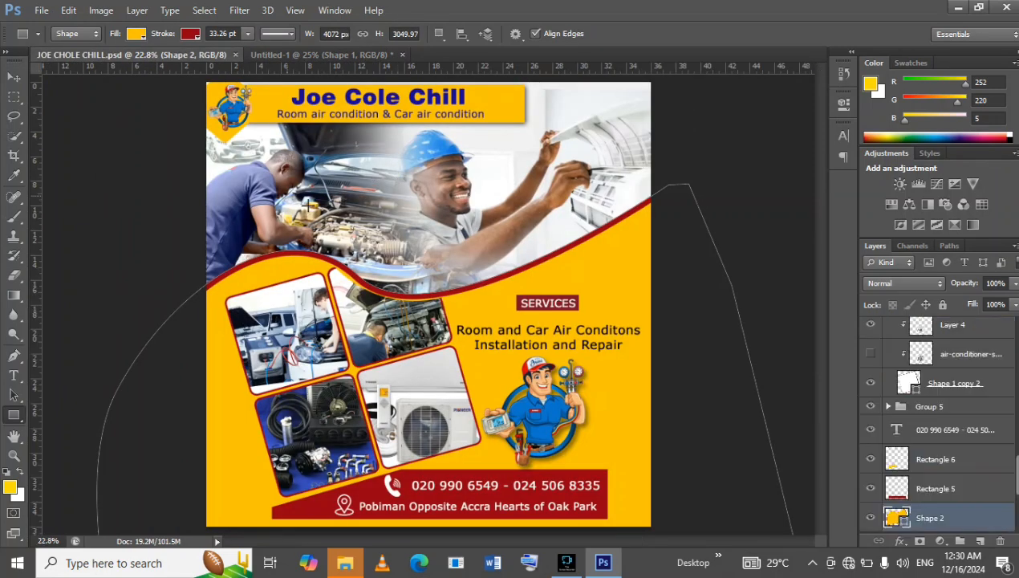
pyautogui.click(290, 58)
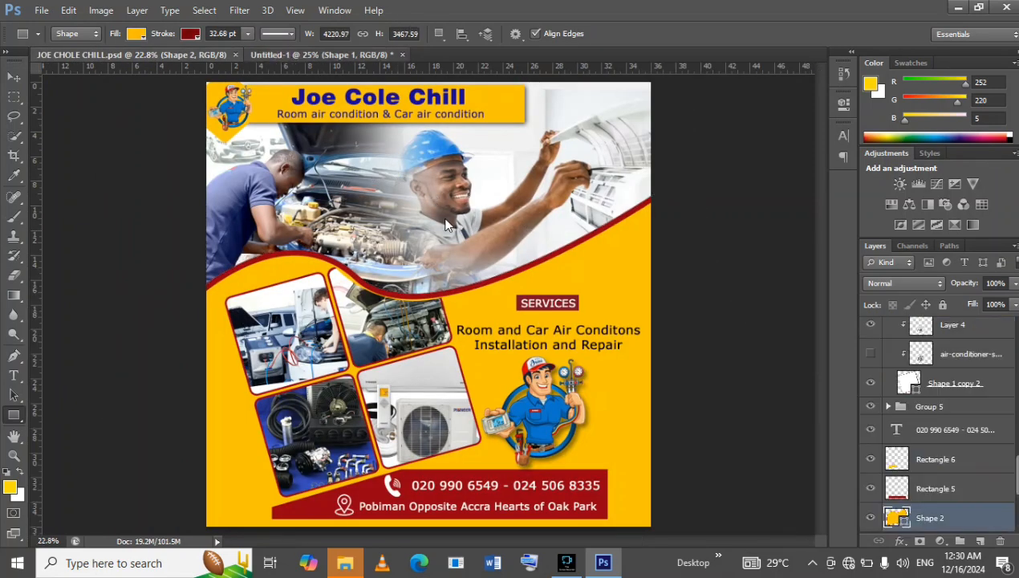
# Place the Untitled-design-24-1024x683 technician photo from the desktop's dekstop > car ari con folder into the new document.
pyautogui.click(44, 11)
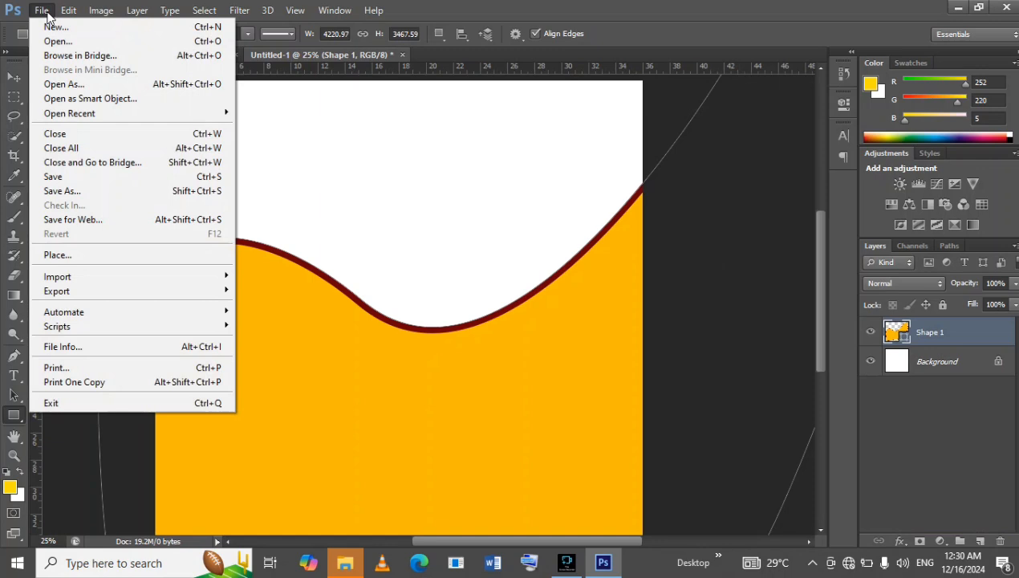
pyautogui.click(128, 254)
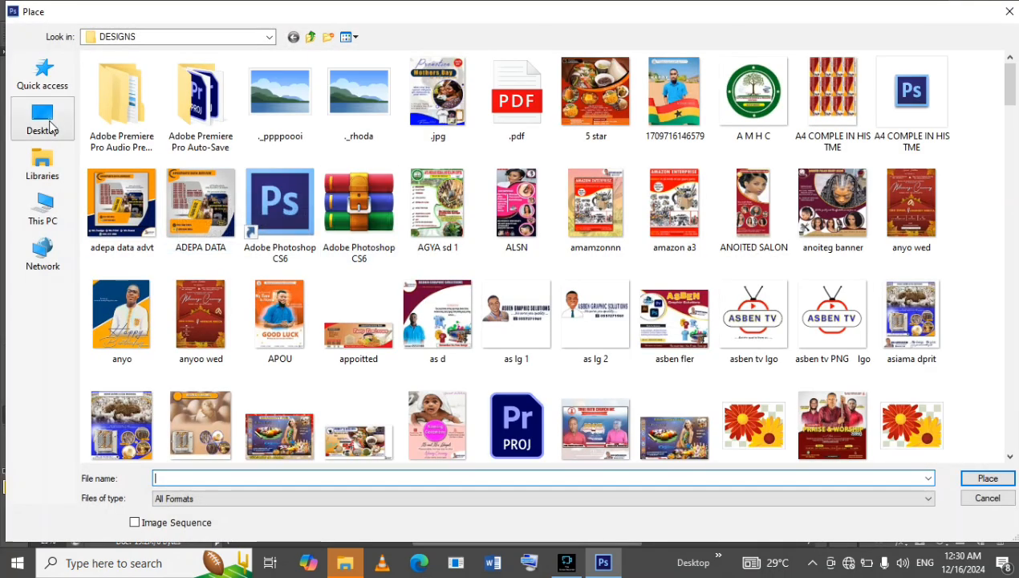
pyautogui.click(44, 119)
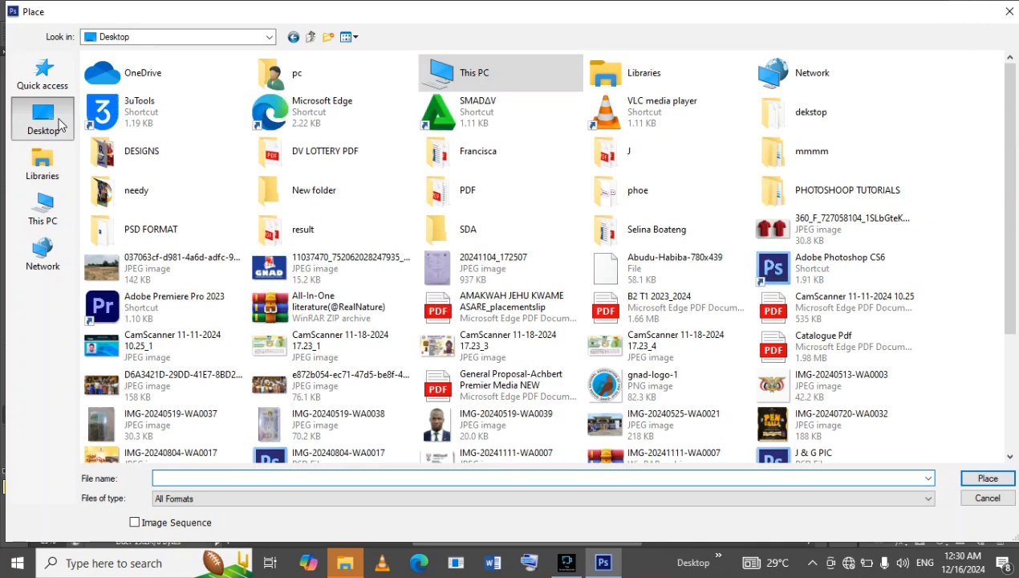
pyautogui.doubleClick(770, 128)
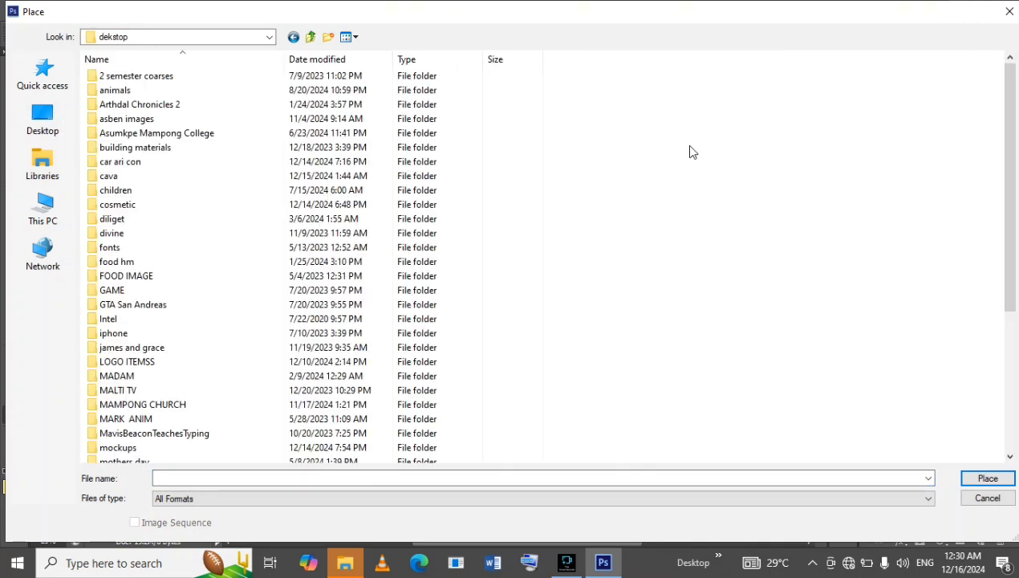
pyautogui.click(157, 166)
pyautogui.doubleClick(157, 164)
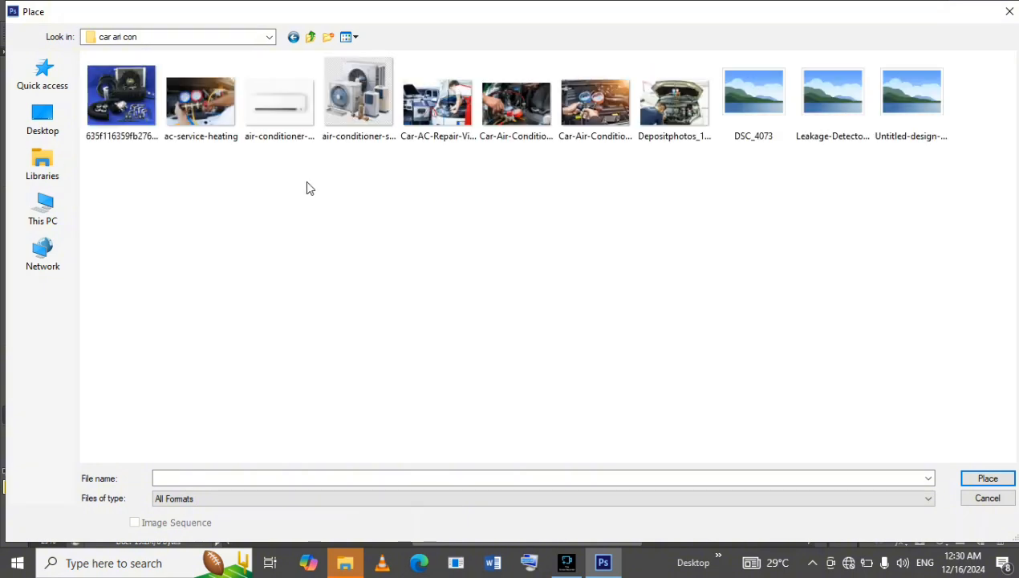
pyautogui.doubleClick(920, 115)
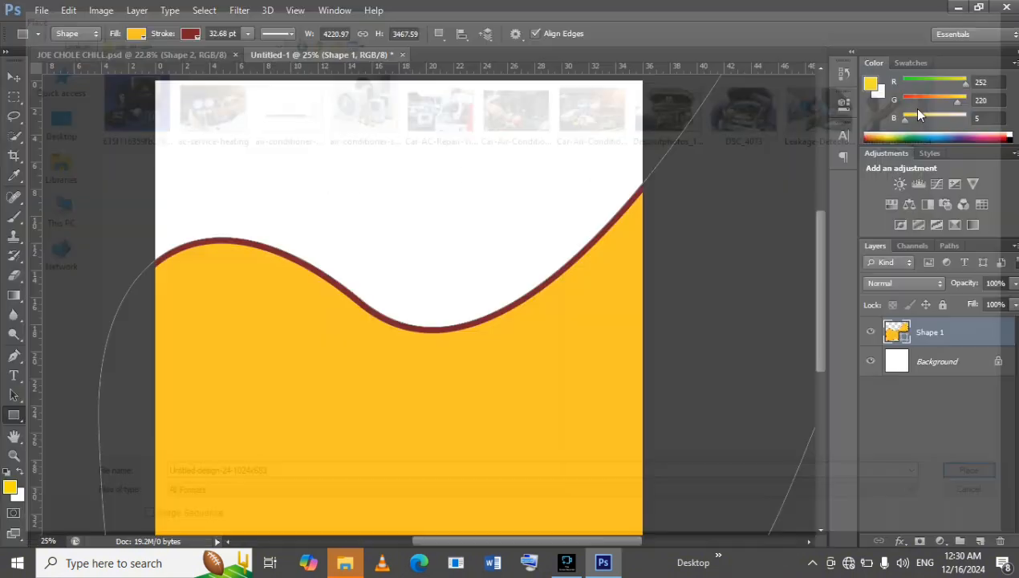
# Scale the placed technician photo to about 206% and position it against the page's top edge, extending past the right side.
pyautogui.moveTo(446, 256); pyautogui.dragTo(515, 149)
pyautogui.moveTo(399, 262); pyautogui.dragTo(257, 358)
pyautogui.moveTo(513, 226); pyautogui.dragTo(597, 173)
pyautogui.moveTo(338, 305); pyautogui.dragTo(278, 345)
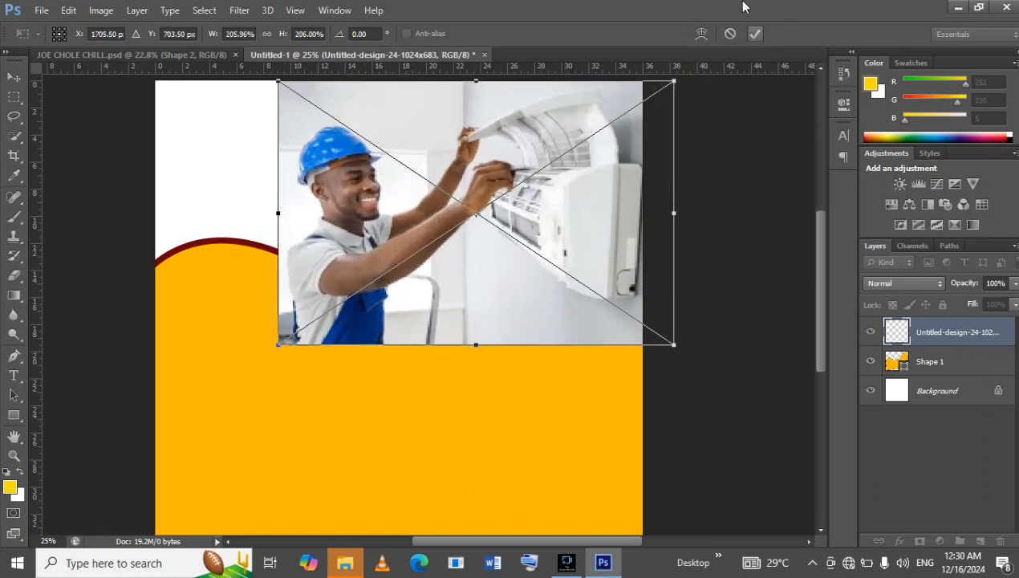
pyautogui.click(755, 33)
# Move the technician photo's layer beneath Shape 1 and shift the photo right so it starts about 13 inches across the page.
pyautogui.moveTo(999, 345); pyautogui.dragTo(968, 379)
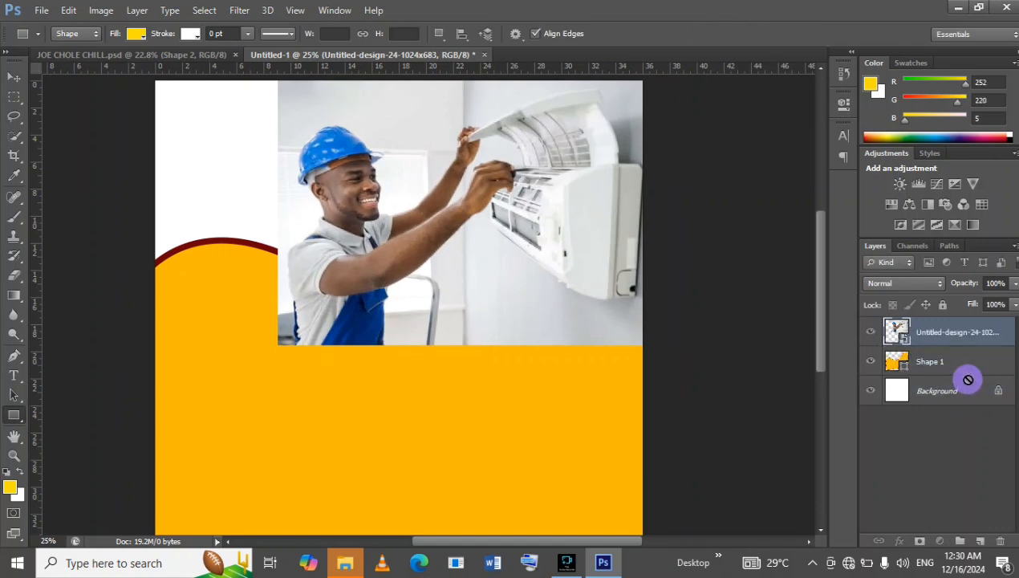
pyautogui.moveTo(969, 329); pyautogui.dragTo(961, 362)
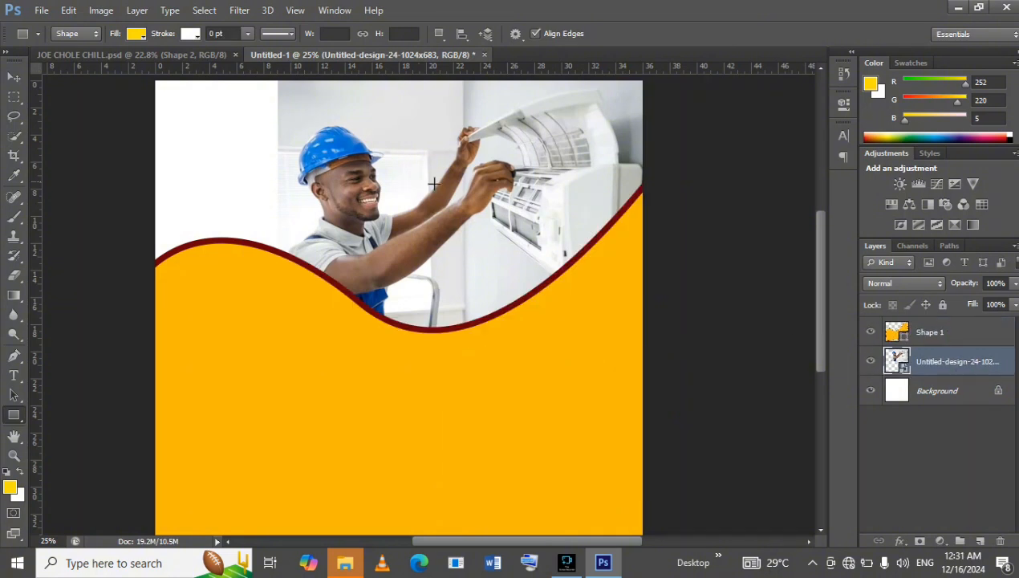
pyautogui.click(14, 78)
pyautogui.hotkey('shift', 'Right')
pyautogui.hotkey('shift', 'Right')
pyautogui.hotkey('shift', 'Right')
pyautogui.hotkey('shift', 'Right')
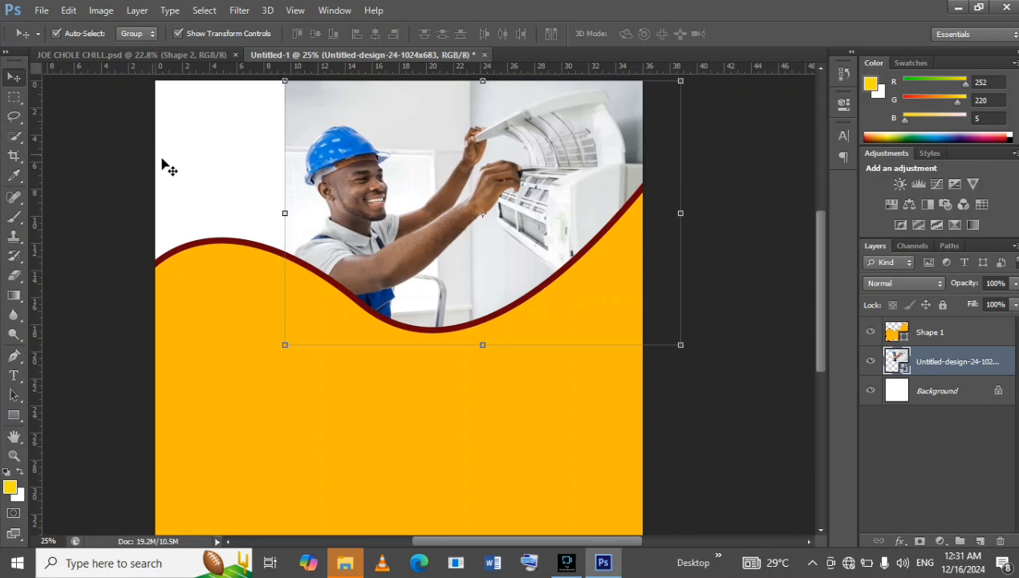
pyautogui.moveTo(435, 223); pyautogui.dragTo(485, 226)
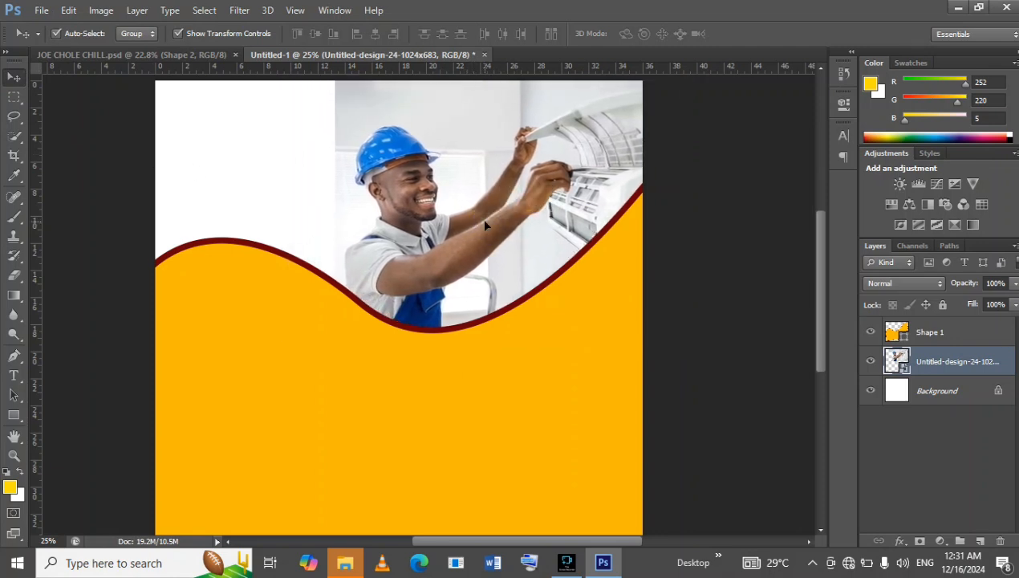
# Set up the Eraser tool with a soft round brush 432 px in size.
pyautogui.click(16, 278)
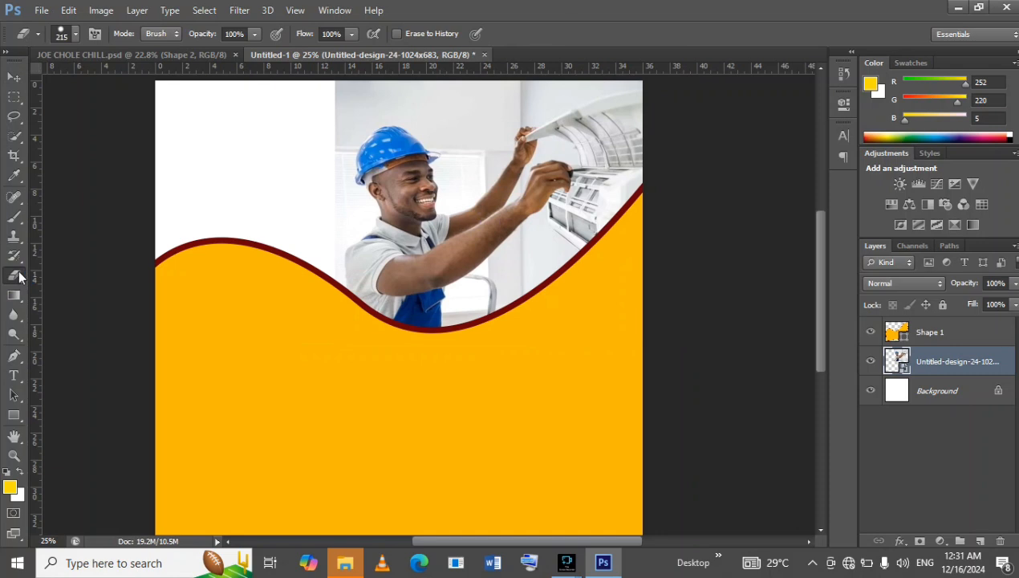
pyautogui.rightClick(22, 280)
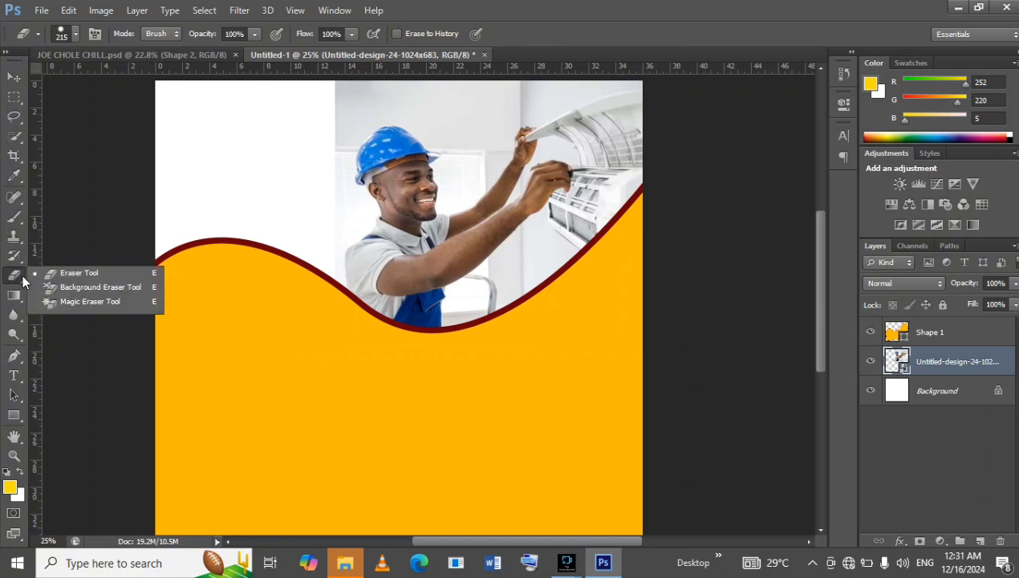
pyautogui.click(69, 273)
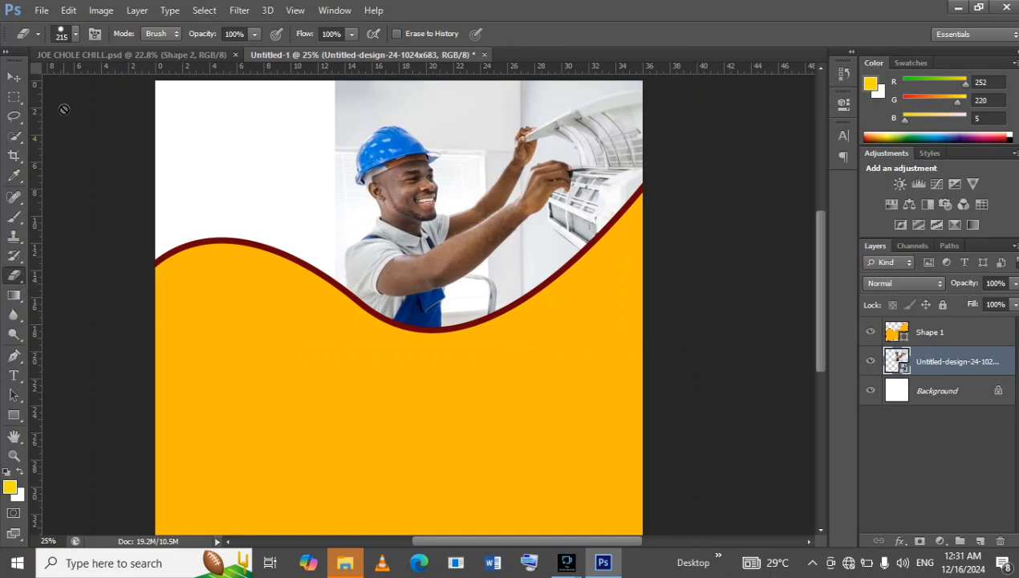
pyautogui.click(74, 33)
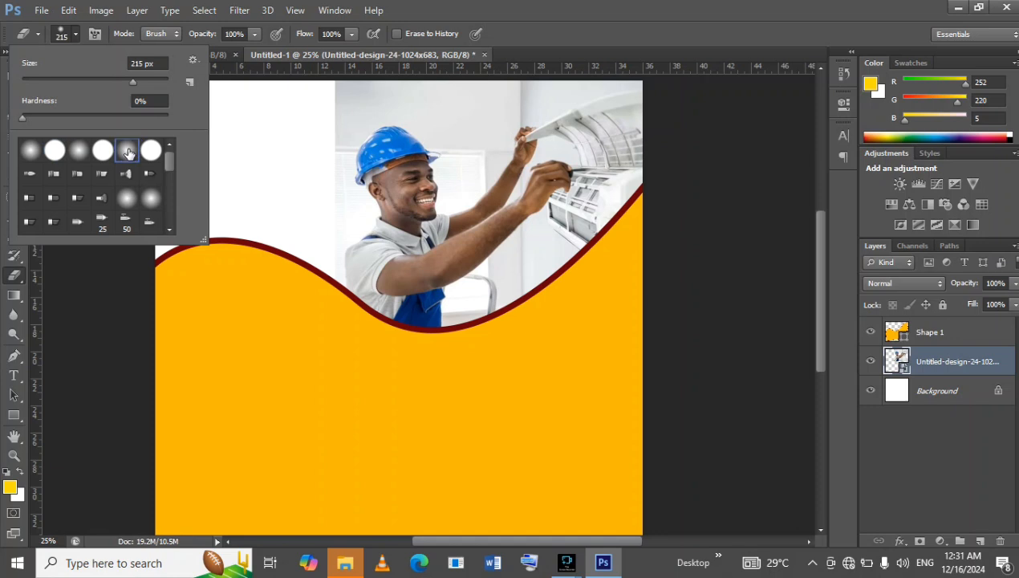
pyautogui.moveTo(132, 83); pyautogui.dragTo(150, 82)
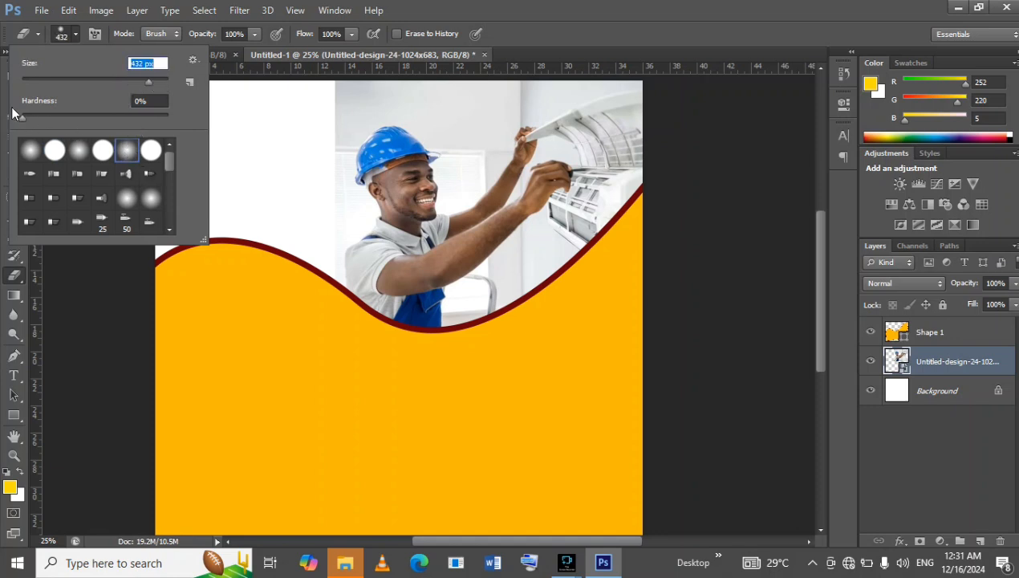
pyautogui.click(4, 80)
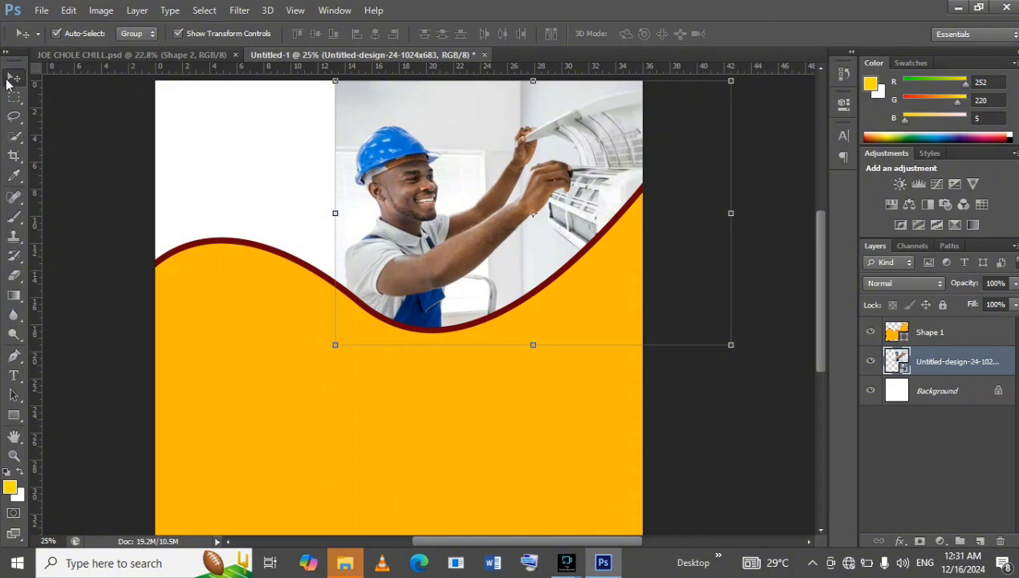
pyautogui.click(15, 275)
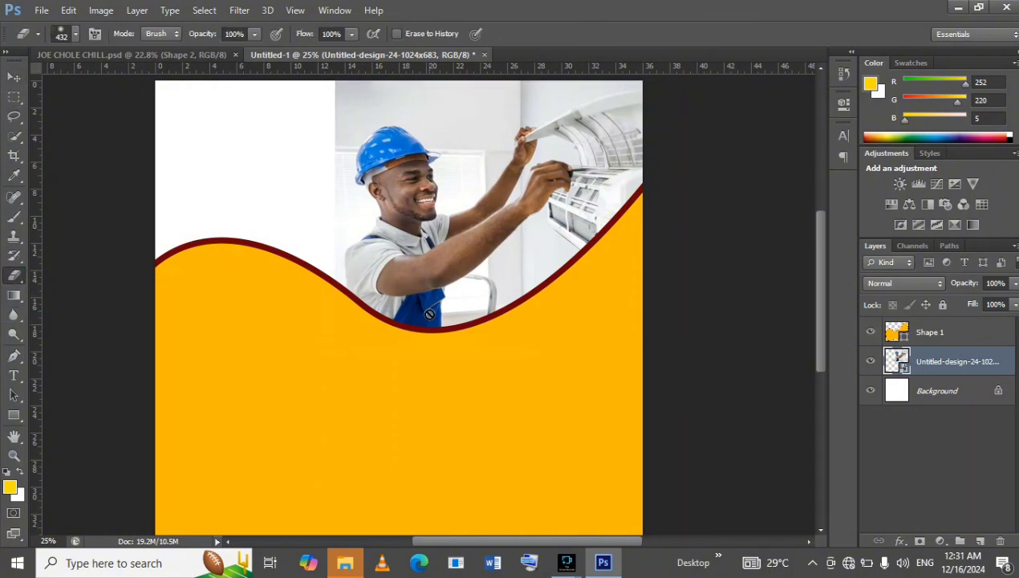
# Rasterize the technician photo and softly erase its left, upper-left and lower edges so they fade into the white background.
pyautogui.click(424, 290)
pyautogui.click(482, 228)
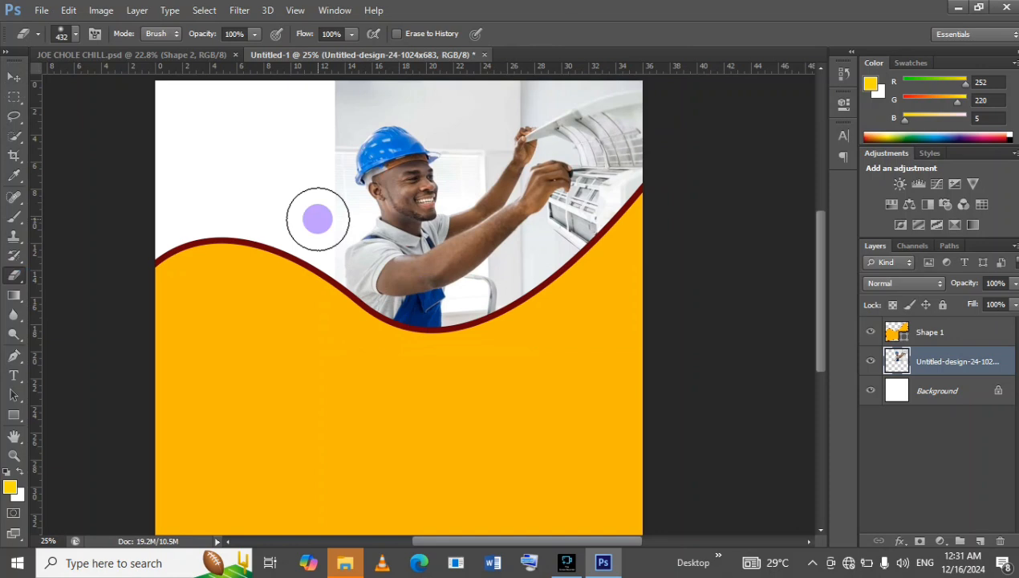
pyautogui.moveTo(321, 258)
pyautogui.mouseDown()
pyautogui.moveTo(351, 333)
pyautogui.moveTo(320, 301)
pyautogui.moveTo(326, 313)
pyautogui.moveTo(319, 295)
pyautogui.moveTo(402, 360)
pyautogui.moveTo(428, 356)
pyautogui.moveTo(323, 314)
pyautogui.moveTo(433, 360)
pyautogui.moveTo(372, 338)
pyautogui.moveTo(324, 214)
pyautogui.moveTo(320, 135)
pyautogui.moveTo(337, 86)
pyautogui.mouseUp()
pyautogui.moveTo(394, 63)
pyautogui.mouseDown()
pyautogui.moveTo(335, 110)
pyautogui.moveTo(345, 126)
pyautogui.mouseUp()
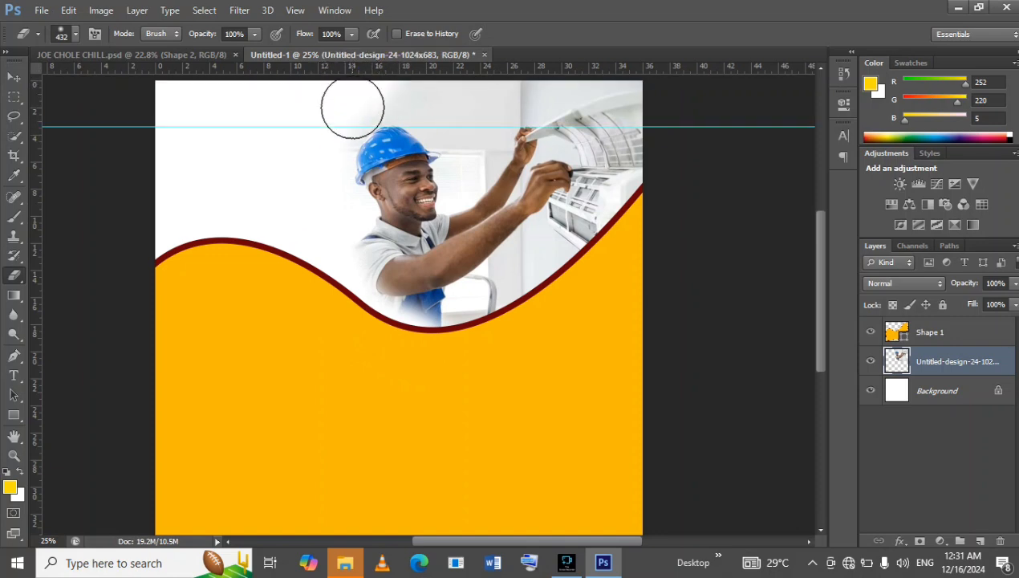
pyautogui.click(311, 137)
pyautogui.moveTo(396, 77); pyautogui.dragTo(470, 63)
pyautogui.moveTo(535, 319)
pyautogui.mouseDown()
pyautogui.moveTo(438, 342)
pyautogui.moveTo(547, 327)
pyautogui.moveTo(608, 278)
pyautogui.mouseUp()
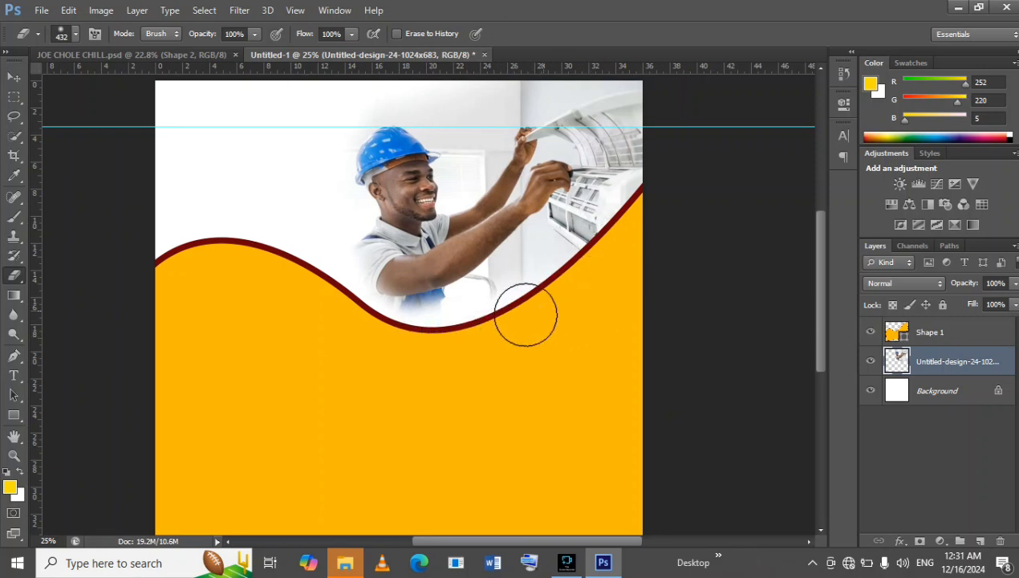
# Compare the fade with the JOE CHOLE CHILL.psd flyer and erase more of the blue overalls just above the wave.
pyautogui.click(162, 55)
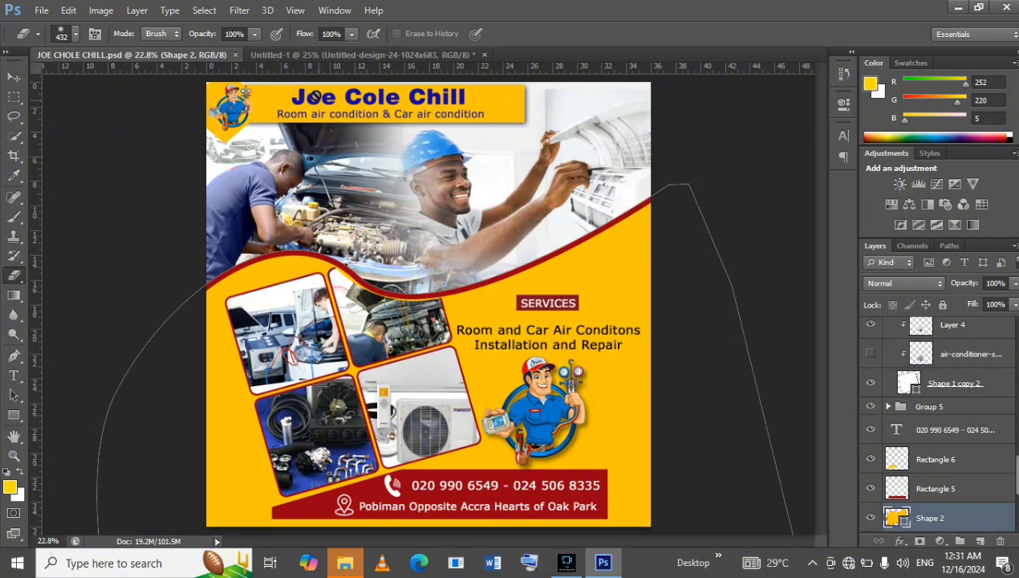
pyautogui.click(311, 57)
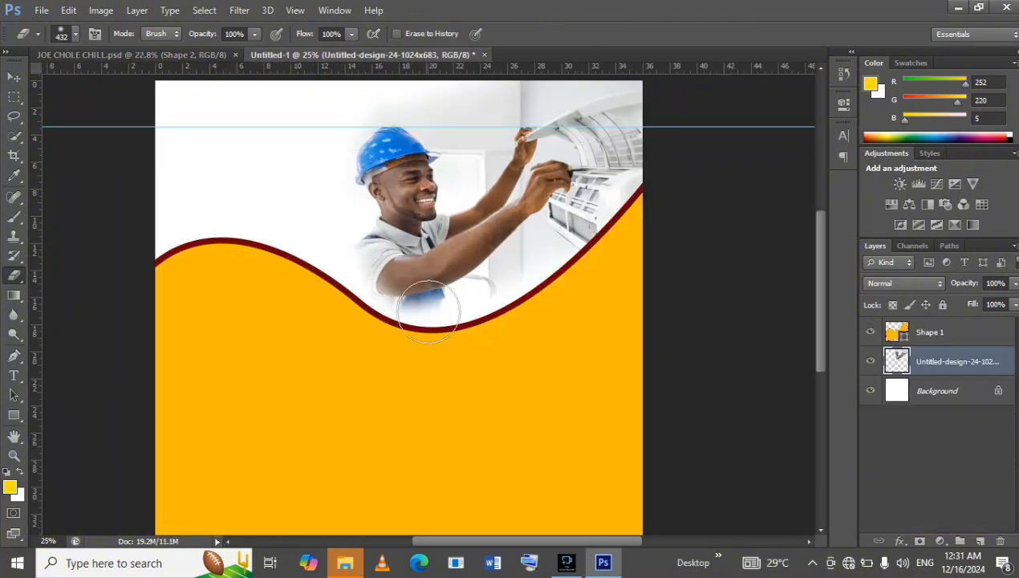
pyautogui.moveTo(369, 295)
pyautogui.mouseDown()
pyautogui.moveTo(345, 289)
pyautogui.moveTo(390, 302)
pyautogui.mouseUp()
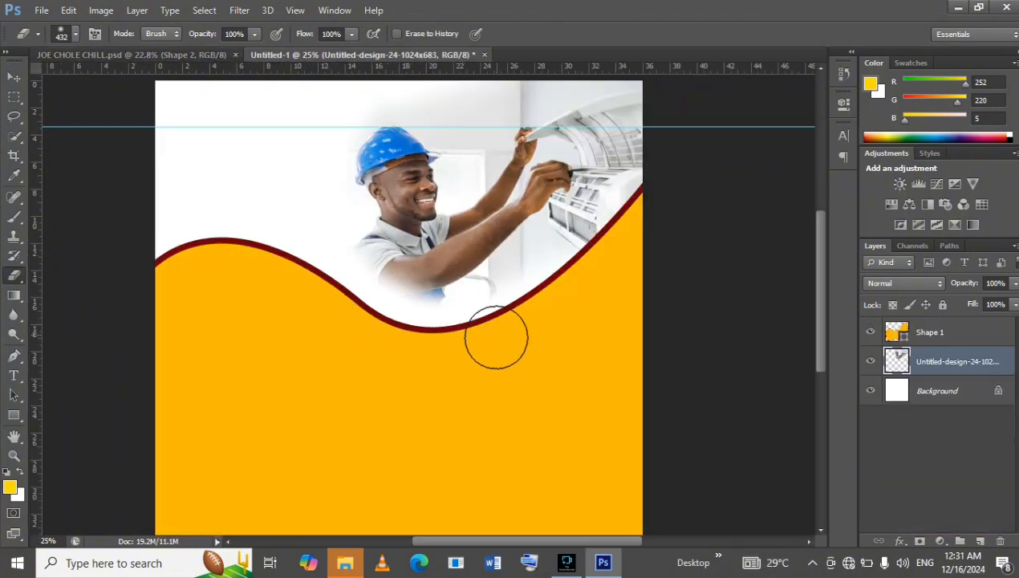
# Place the DSC_4073 photo of the car mechanics from the car ari con folder above the technician photo.
pyautogui.click(40, 11)
pyautogui.click(74, 250)
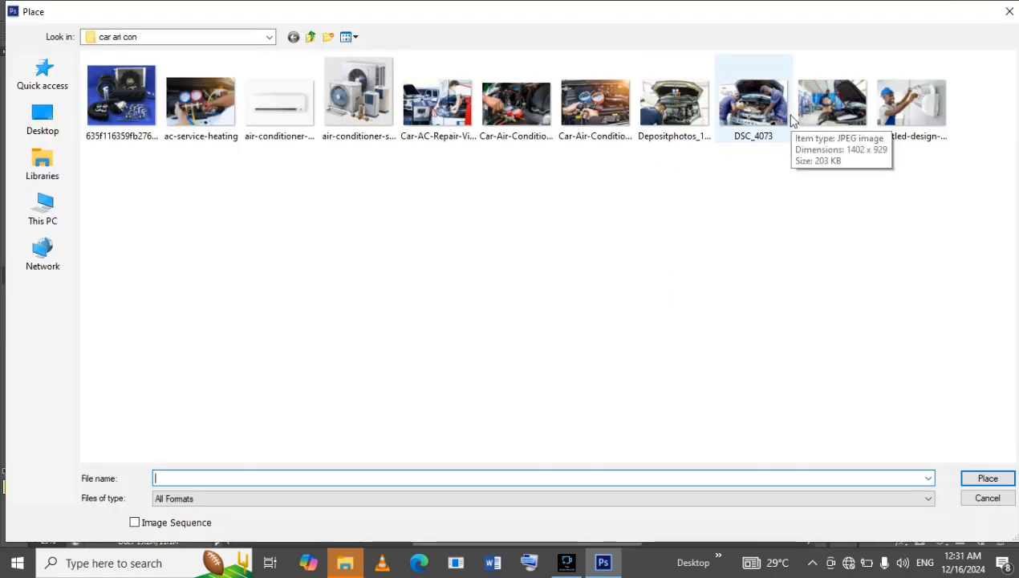
pyautogui.doubleClick(758, 121)
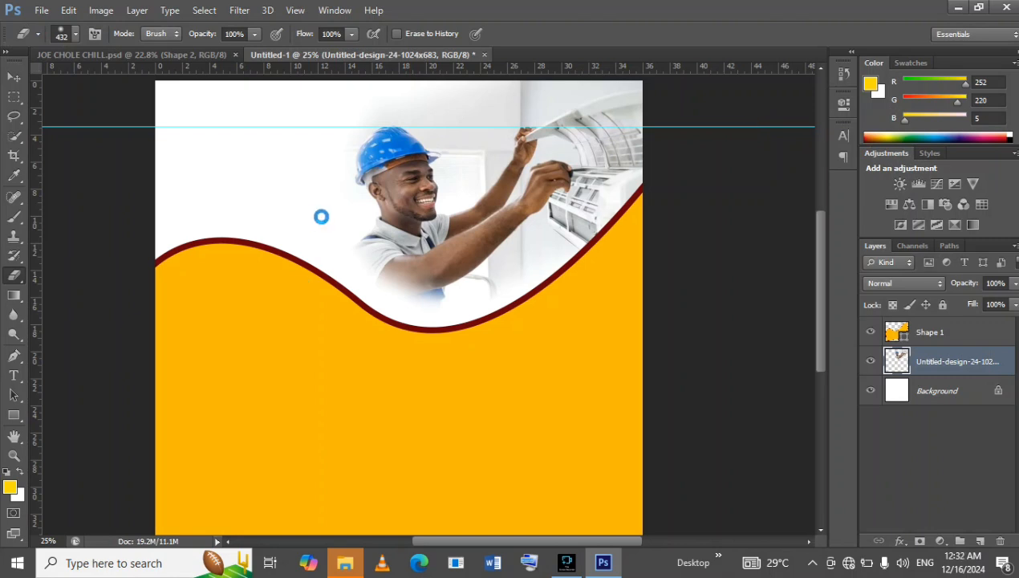
# Scale the DSC_4073 photo to about 149% and position it in the page's upper-left area behind the wave.
pyautogui.moveTo(559, 218); pyautogui.dragTo(666, 145)
pyautogui.moveTo(455, 193); pyautogui.dragTo(357, 125)
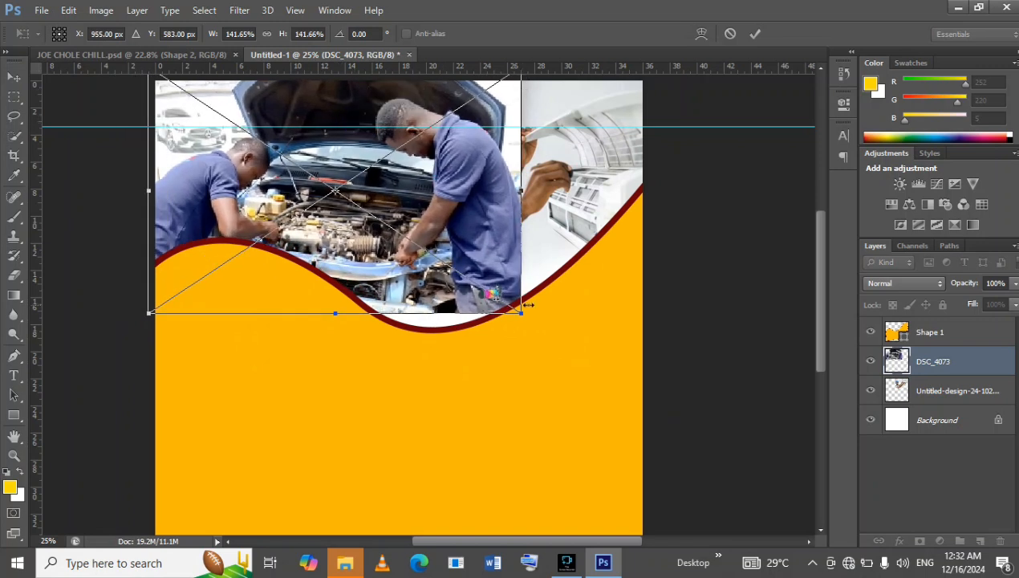
pyautogui.moveTo(522, 317); pyautogui.dragTo(539, 325)
pyautogui.moveTo(427, 225)
pyautogui.mouseDown()
pyautogui.moveTo(437, 232)
pyautogui.moveTo(434, 219)
pyautogui.mouseUp()
pyautogui.click(754, 33)
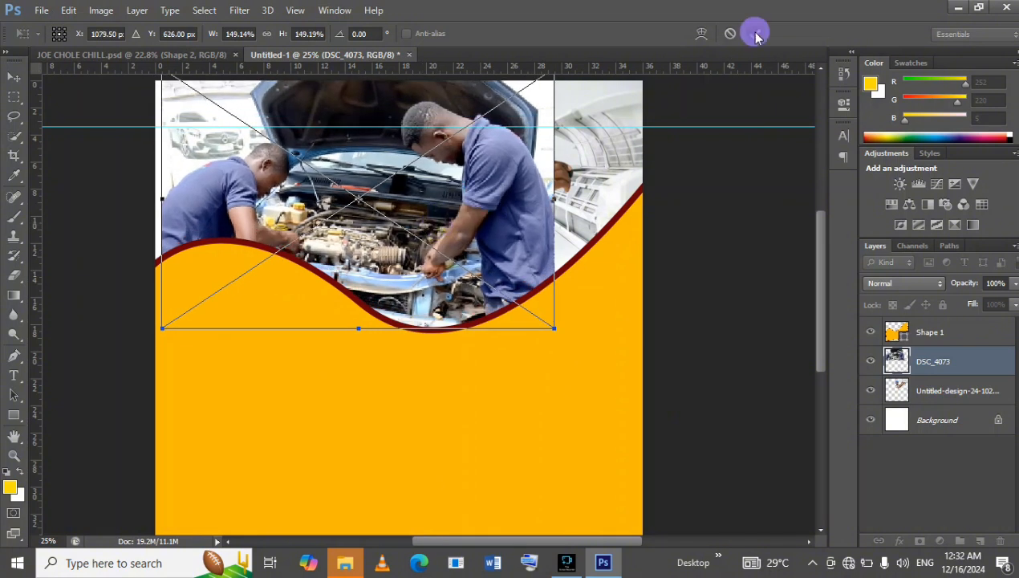
# Check the JOE CHOLE CHILL.psd flyer and try to erase part of the DSC_4073 mechanics photo.
pyautogui.press('e')
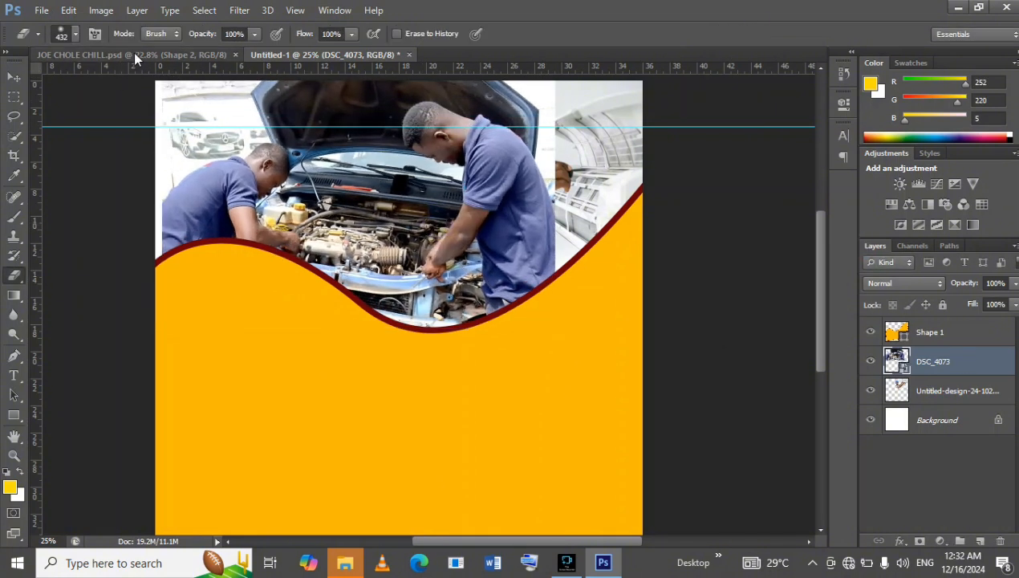
pyautogui.click(136, 56)
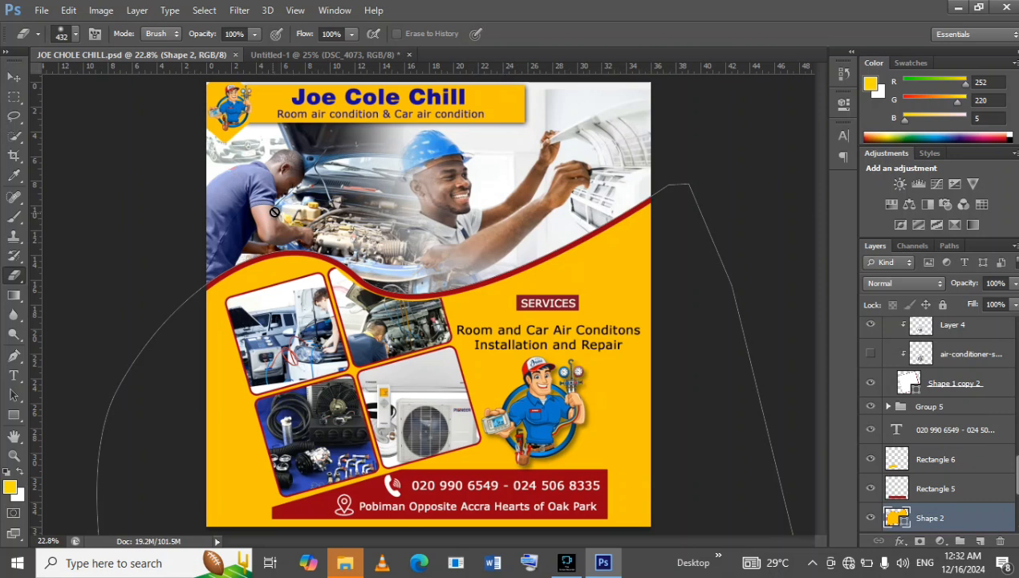
pyautogui.click(344, 57)
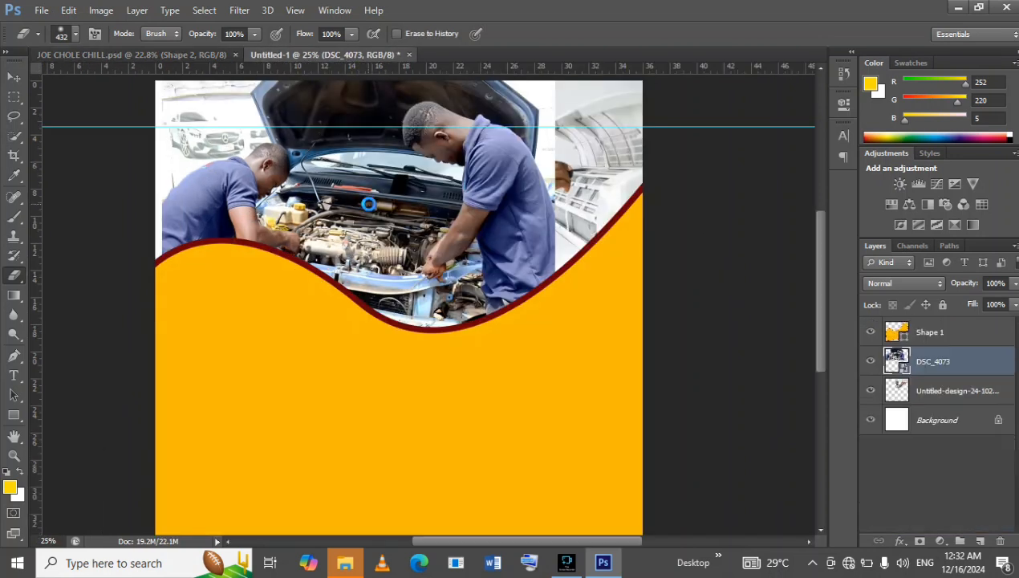
pyautogui.click(369, 209)
pyautogui.click(528, 233)
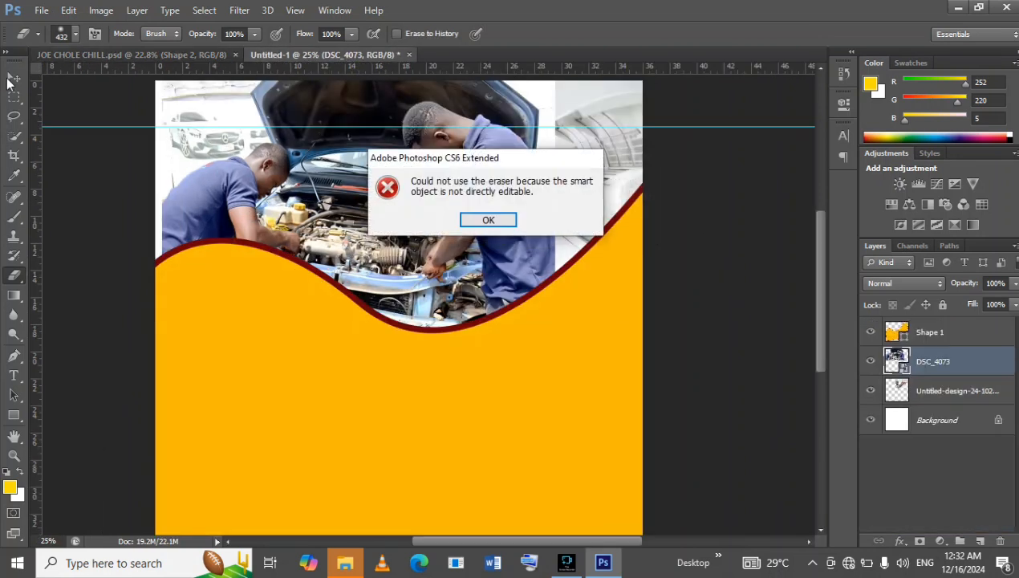
pyautogui.click(514, 218)
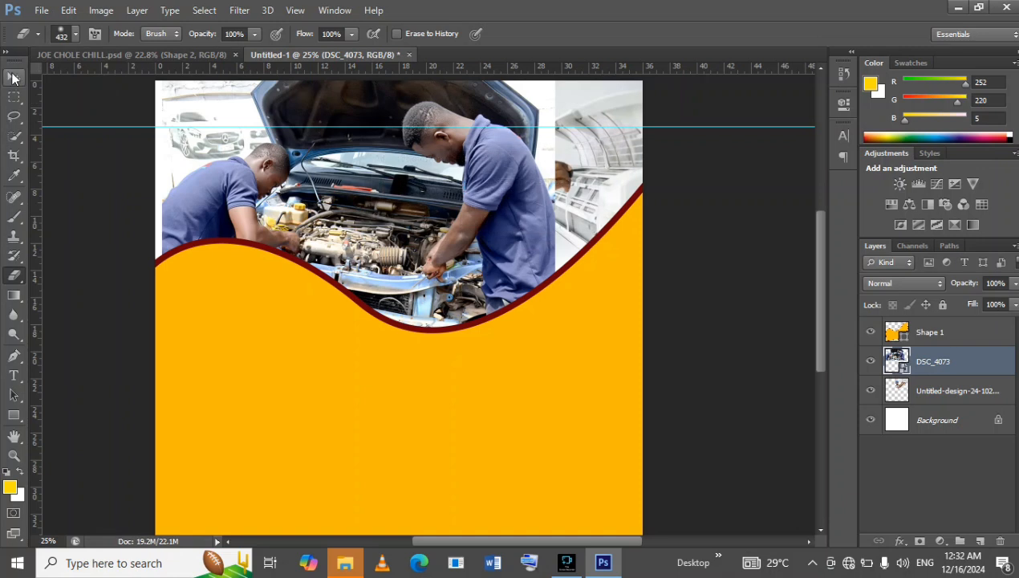
# Nudge the DSC_4073 mechanics photo slightly to the right and down behind the wave.
pyautogui.click(13, 77)
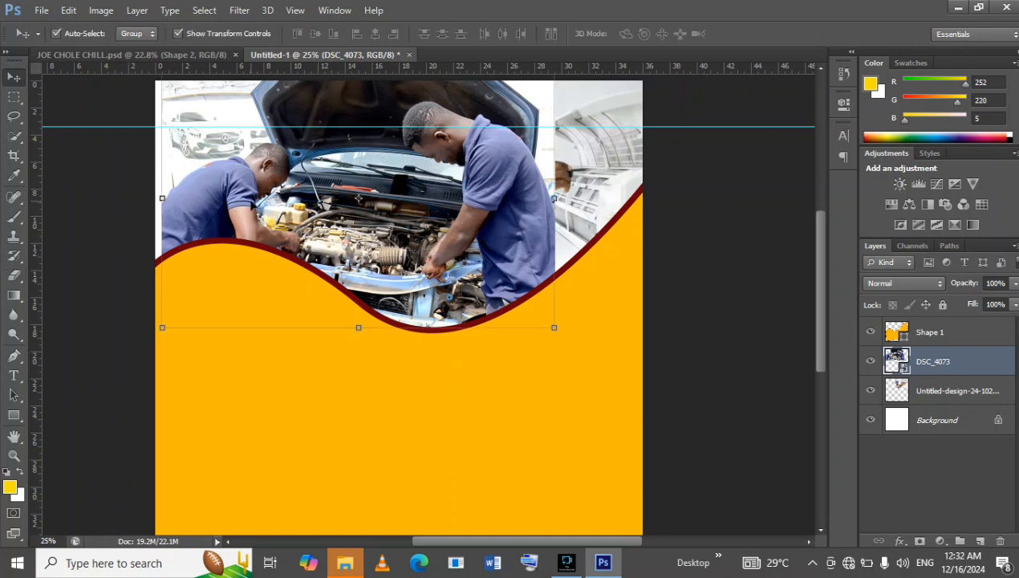
pyautogui.press('Right')
pyautogui.press('Right')
pyautogui.press('Right')
pyautogui.press('Right')
pyautogui.press('Right')
pyautogui.press('Right')
pyautogui.press('Right')
pyautogui.press('Right')
pyautogui.press('Right')
pyautogui.press('Right')
pyautogui.press('Right')
pyautogui.press('Right')
pyautogui.press('Right')
pyautogui.press('Right')
pyautogui.press('Right')
pyautogui.press('Right')
pyautogui.press('Right')
pyautogui.press('Right')
pyautogui.press('Right')
pyautogui.press('Right')
pyautogui.press('Down')
pyautogui.press('Down')
pyautogui.press('Down')
pyautogui.press('Down')
pyautogui.press('Down')
pyautogui.press('Down')
pyautogui.press('Down')
pyautogui.press('Down')
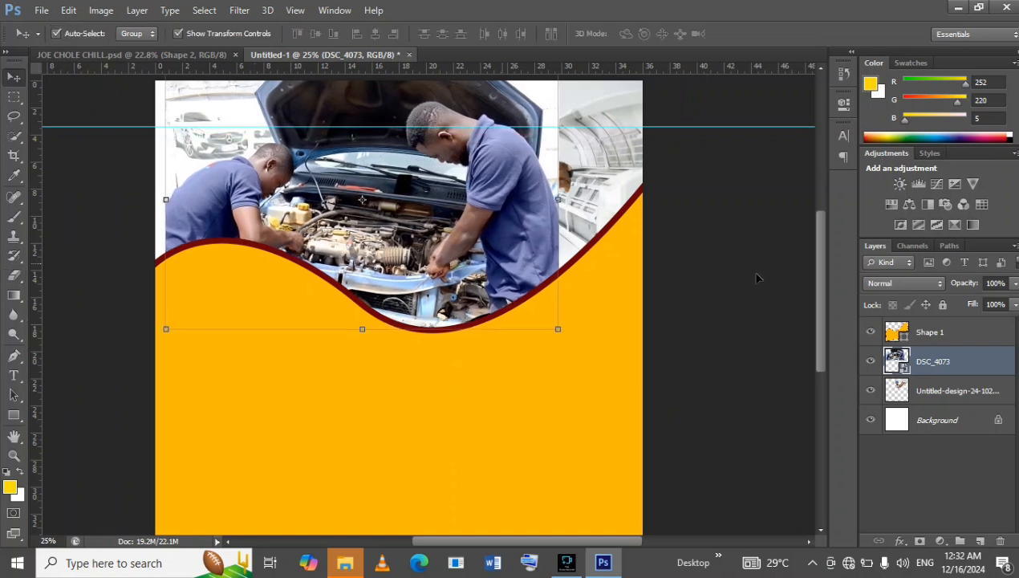
# Nudge the yellow Shape 1 wave slightly down the page.
pyautogui.click(970, 336)
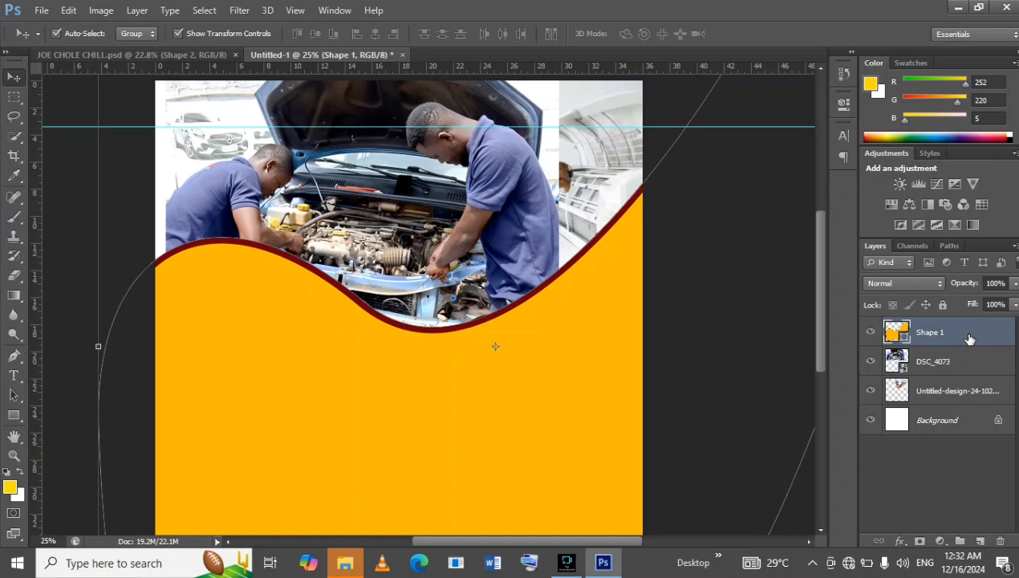
pyautogui.press('Down')
pyautogui.press('Down')
pyautogui.press('Down')
pyautogui.press('Down')
pyautogui.press('Down')
pyautogui.press('Down')
pyautogui.press('Down')
pyautogui.press('Down')
pyautogui.press('Down')
pyautogui.press('Down')
pyautogui.press('Down')
pyautogui.press('Down')
pyautogui.press('Down')
pyautogui.press('Down')
pyautogui.press('Down')
pyautogui.press('Down')
pyautogui.press('Down')
pyautogui.press('Down')
pyautogui.press('Down')
pyautogui.press('Down')
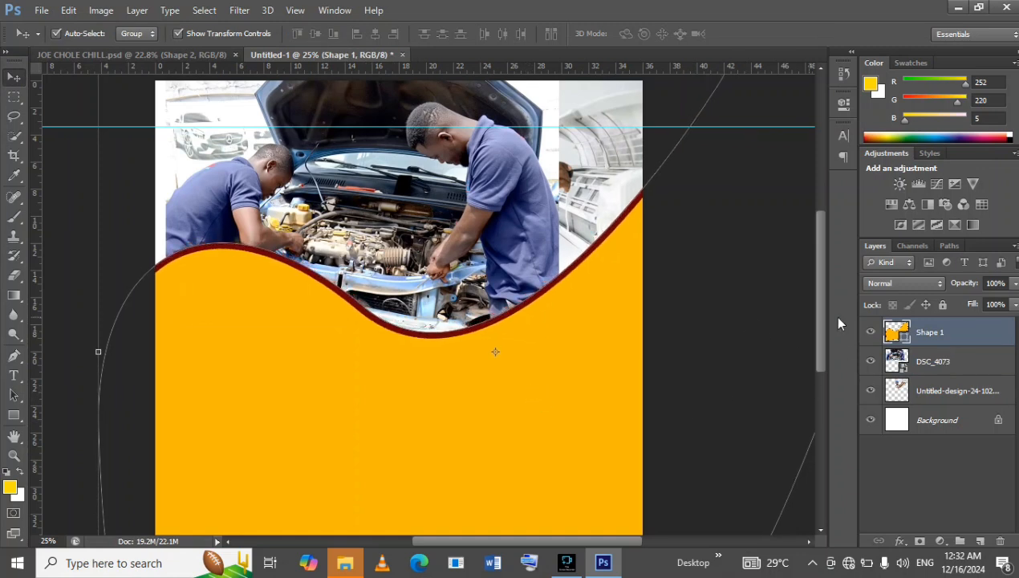
# Shift the DSC_4073 mechanics photo left until its left edge meets the page's left edge.
pyautogui.click(987, 362)
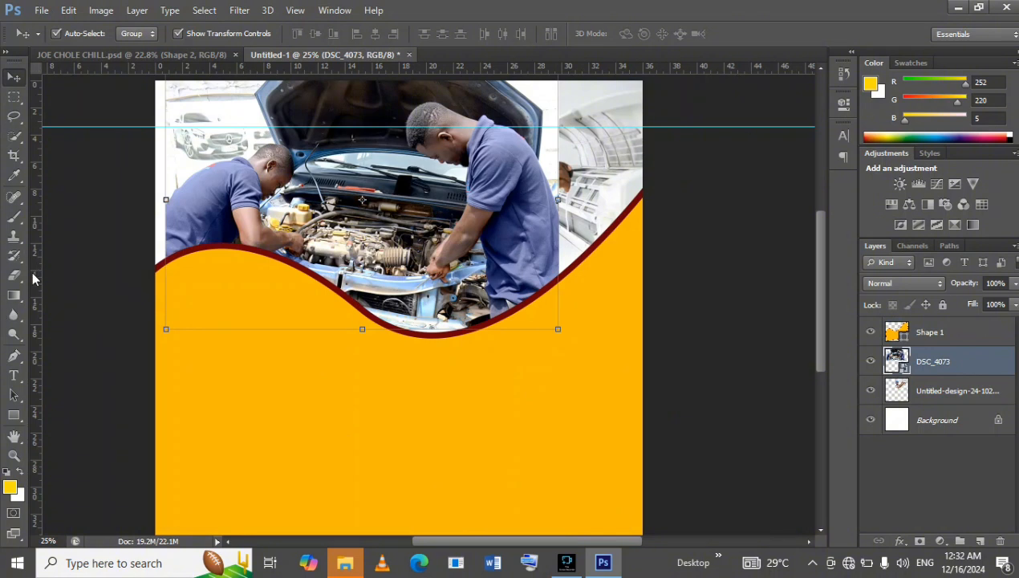
pyautogui.click(15, 276)
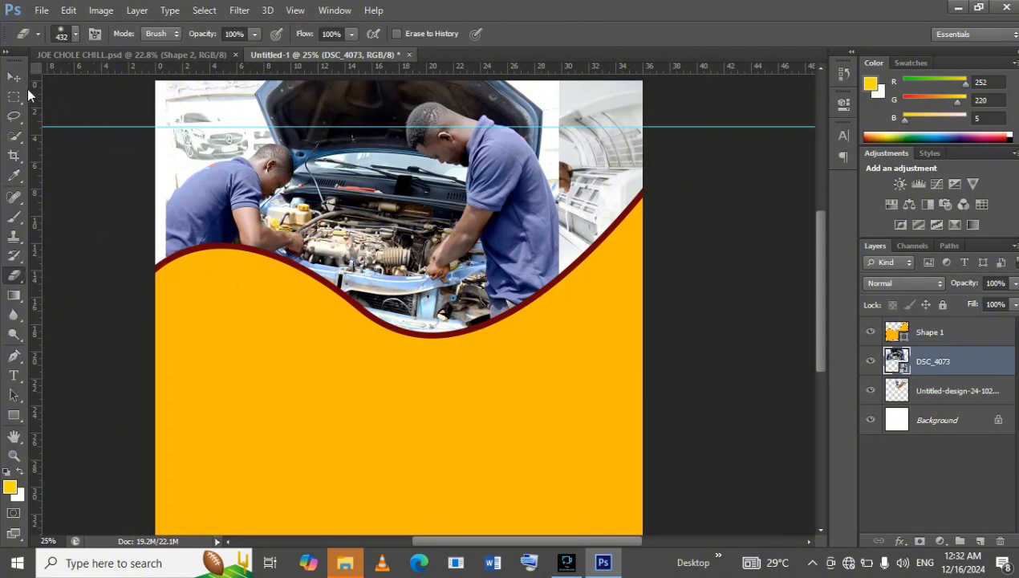
pyautogui.click(14, 77)
pyautogui.press('Left')
pyautogui.press('Left')
pyautogui.press('Left')
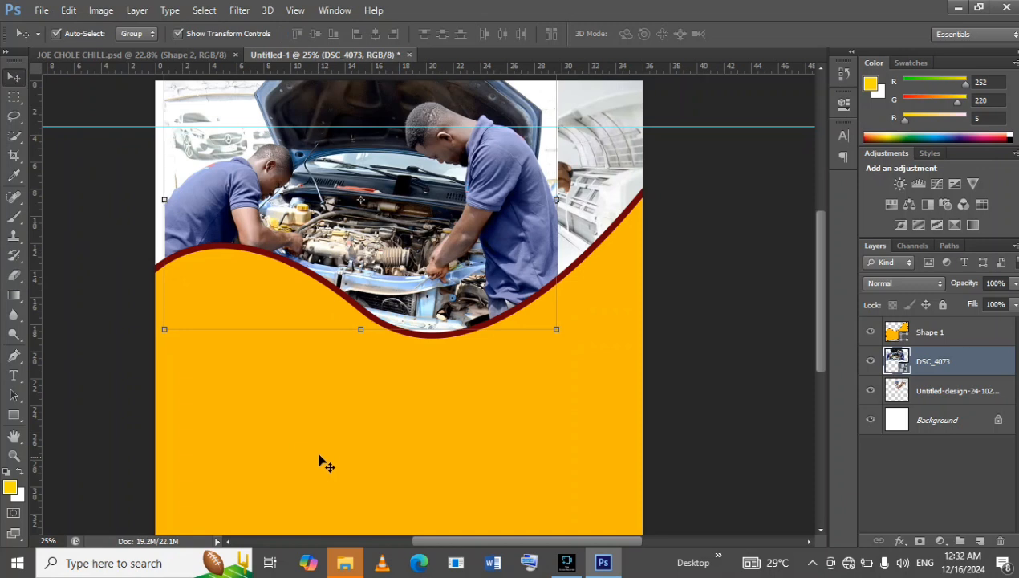
pyautogui.hotkey('shift', 'Left')
pyautogui.hotkey('shift', 'Left')
pyautogui.hotkey('shift', 'Left')
pyautogui.hotkey('shift', 'Left')
pyautogui.hotkey('shift', 'Left')
pyautogui.hotkey('shift', 'Left')
pyautogui.press('Left')
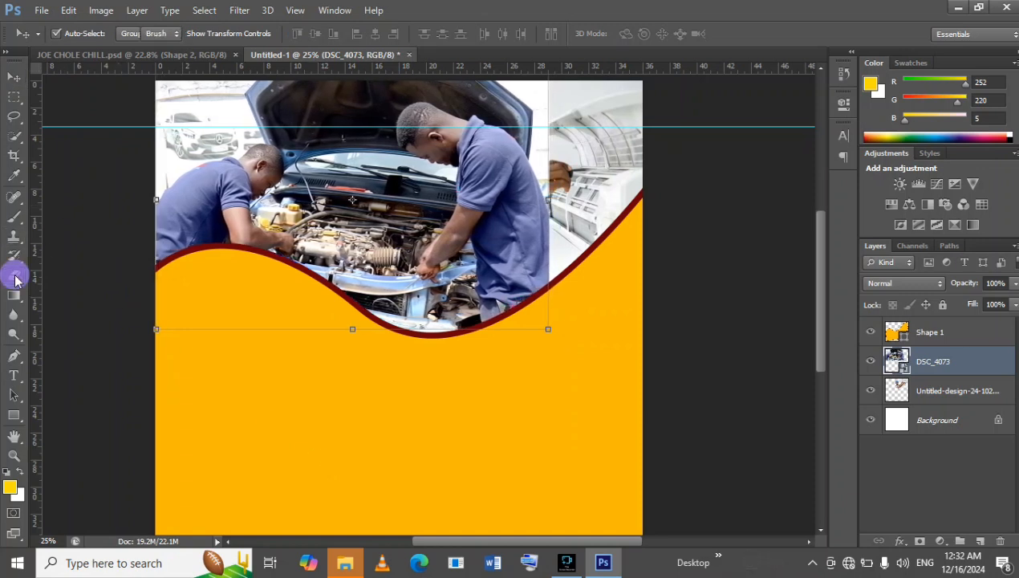
# Rasterize the DSC_4073 photo and softly erase its right part with the standing mechanic, exposing the technician photo behind it.
pyautogui.click(14, 274)
pyautogui.click(498, 282)
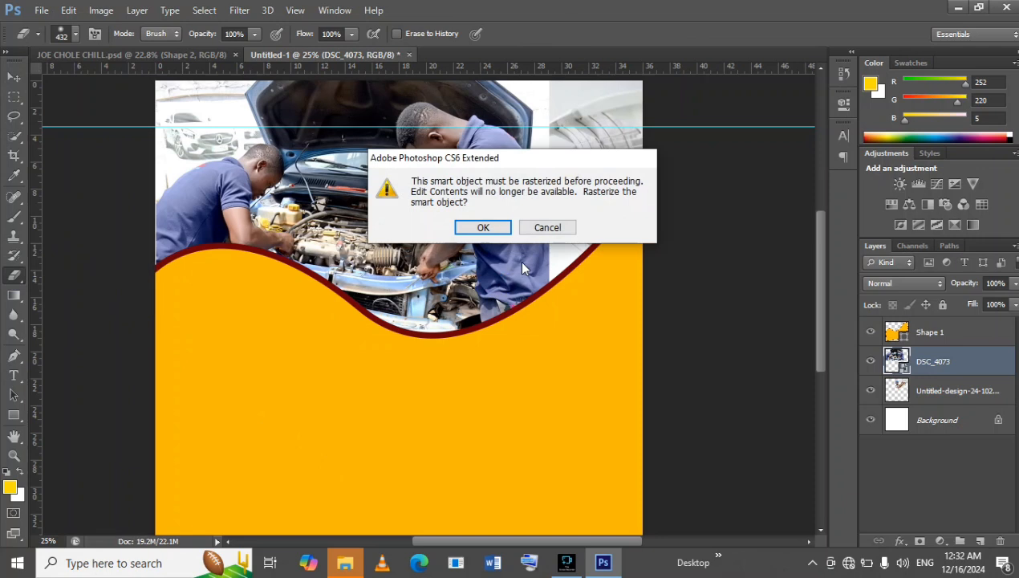
pyautogui.click(481, 229)
pyautogui.moveTo(494, 107)
pyautogui.mouseDown()
pyautogui.moveTo(549, 179)
pyautogui.moveTo(537, 120)
pyautogui.moveTo(451, 100)
pyautogui.moveTo(501, 196)
pyautogui.moveTo(483, 193)
pyautogui.moveTo(506, 210)
pyautogui.moveTo(509, 262)
pyautogui.moveTo(536, 211)
pyautogui.moveTo(540, 249)
pyautogui.moveTo(501, 312)
pyautogui.moveTo(492, 242)
pyautogui.moveTo(437, 320)
pyautogui.moveTo(413, 323)
pyautogui.moveTo(399, 280)
pyautogui.moveTo(415, 226)
pyautogui.moveTo(413, 267)
pyautogui.moveTo(446, 198)
pyautogui.moveTo(451, 149)
pyautogui.moveTo(445, 178)
pyautogui.moveTo(410, 142)
pyautogui.moveTo(411, 127)
pyautogui.moveTo(410, 147)
pyautogui.moveTo(392, 97)
pyautogui.moveTo(367, 78)
pyautogui.moveTo(327, 72)
pyautogui.moveTo(383, 91)
pyautogui.moveTo(349, 87)
pyautogui.moveTo(379, 125)
pyautogui.moveTo(380, 112)
pyautogui.moveTo(402, 190)
pyautogui.moveTo(395, 159)
pyautogui.moveTo(386, 188)
pyautogui.moveTo(396, 243)
pyautogui.moveTo(376, 299)
pyautogui.mouseUp()
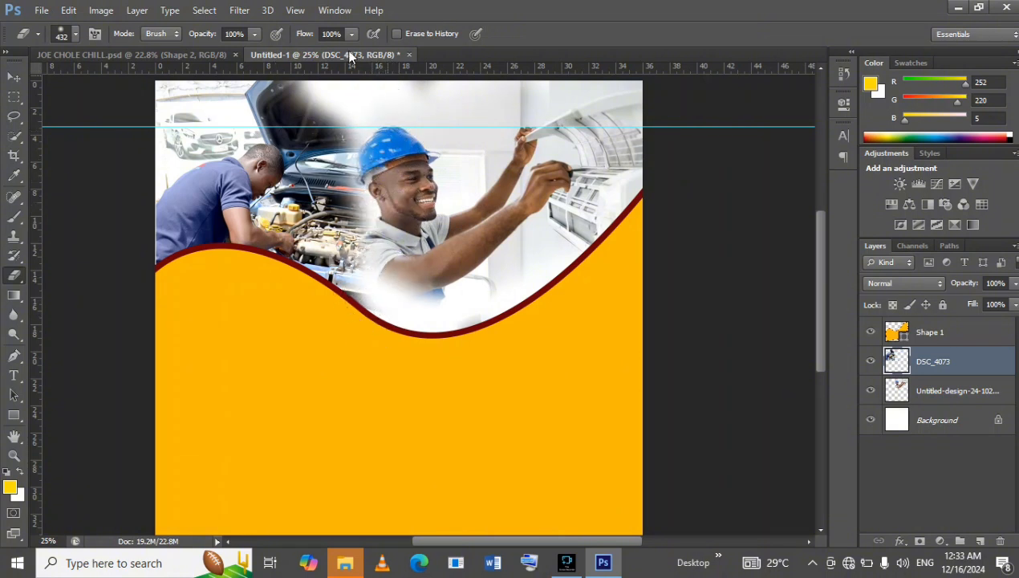
# Compare the blend with the JOE CHOLE CHILL.psd flyer and erase a little more of the mechanics photo beside the technician's face.
pyautogui.click(133, 56)
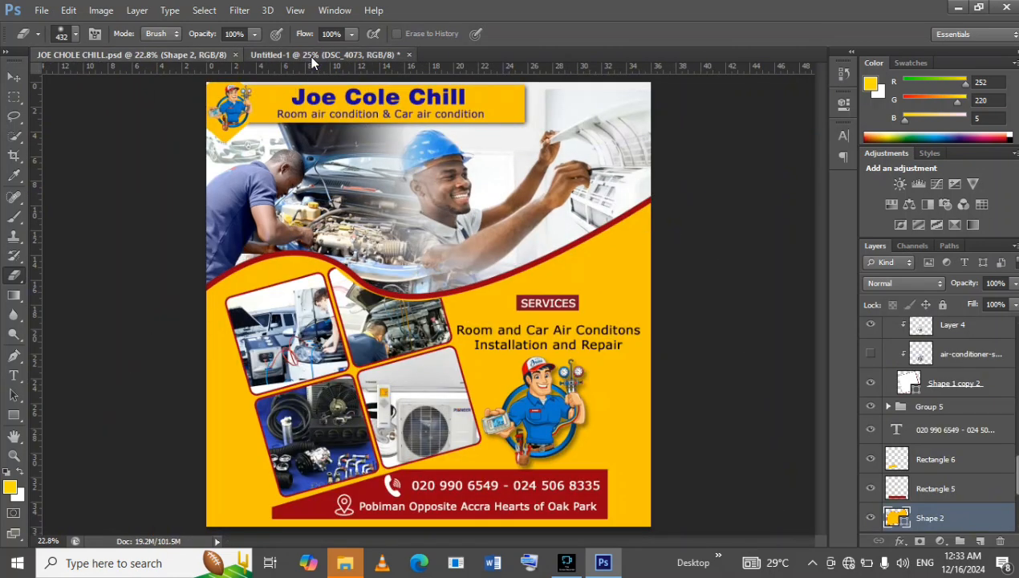
pyautogui.click(309, 54)
pyautogui.moveTo(377, 193)
pyautogui.mouseDown()
pyautogui.moveTo(370, 164)
pyautogui.moveTo(367, 265)
pyautogui.mouseUp()
# Nudge the technician photo slightly to the right.
pyautogui.click(14, 77)
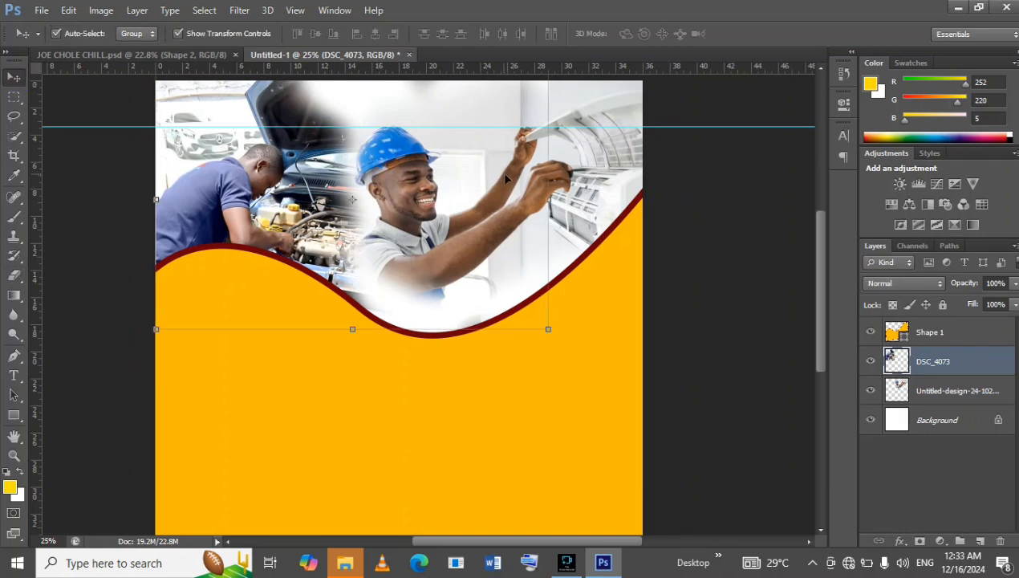
pyautogui.click(591, 164)
pyautogui.press('Right')
pyautogui.press('Right')
pyautogui.press('Right')
pyautogui.press('Right')
pyautogui.press('Right')
pyautogui.press('Right')
pyautogui.press('Right')
pyautogui.press('Right')
pyautogui.press('Right')
pyautogui.press('Right')
pyautogui.press('Right')
pyautogui.press('Right')
pyautogui.press('Right')
pyautogui.press('Right')
pyautogui.press('Right')
pyautogui.press('Right')
pyautogui.press('Right')
pyautogui.press('Right')
pyautogui.press('Right')
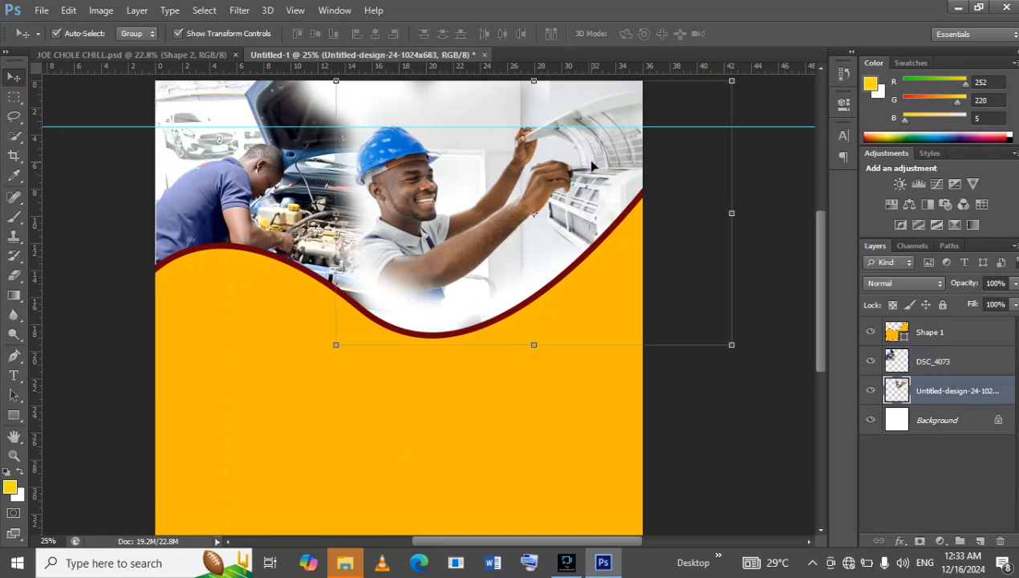
# Compare the wave with the JOE CHOLE CHILL.psd flyer and nudge the yellow Shape 1 wave up.
pyautogui.click(210, 56)
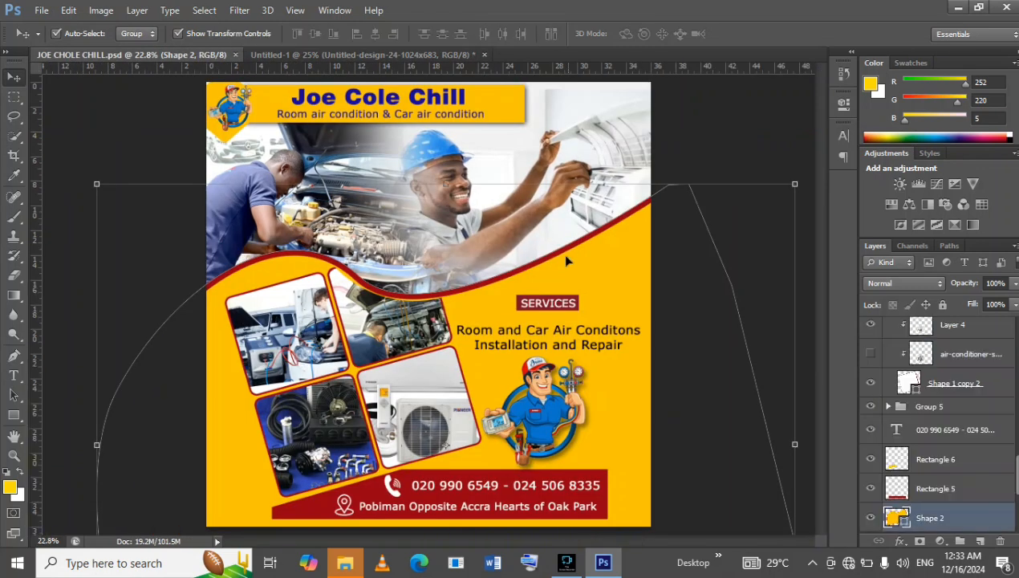
pyautogui.click(309, 55)
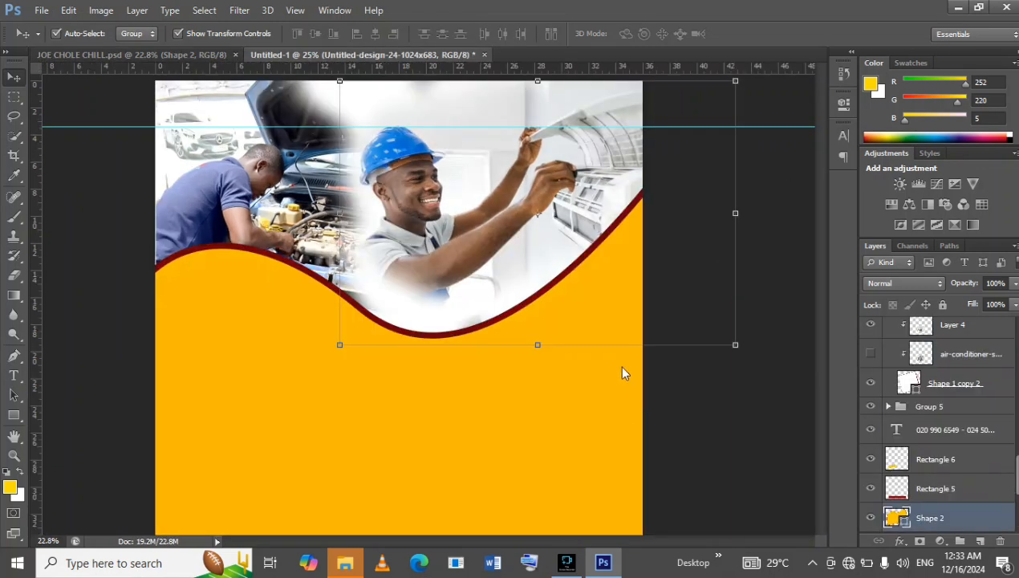
pyautogui.click(970, 334)
pyautogui.press('Up')
pyautogui.press('Up')
pyautogui.press('Up')
pyautogui.press('Up')
pyautogui.press('Up')
pyautogui.press('Up')
pyautogui.press('Up')
pyautogui.press('Up')
pyautogui.press('Up')
pyautogui.press('Up')
pyautogui.press('Up')
pyautogui.press('Up')
pyautogui.press('Up')
pyautogui.press('Up')
pyautogui.press('Up')
pyautogui.press('Up')
pyautogui.press('Up')
pyautogui.press('Up')
pyautogui.press('Up')
pyautogui.press('Up')
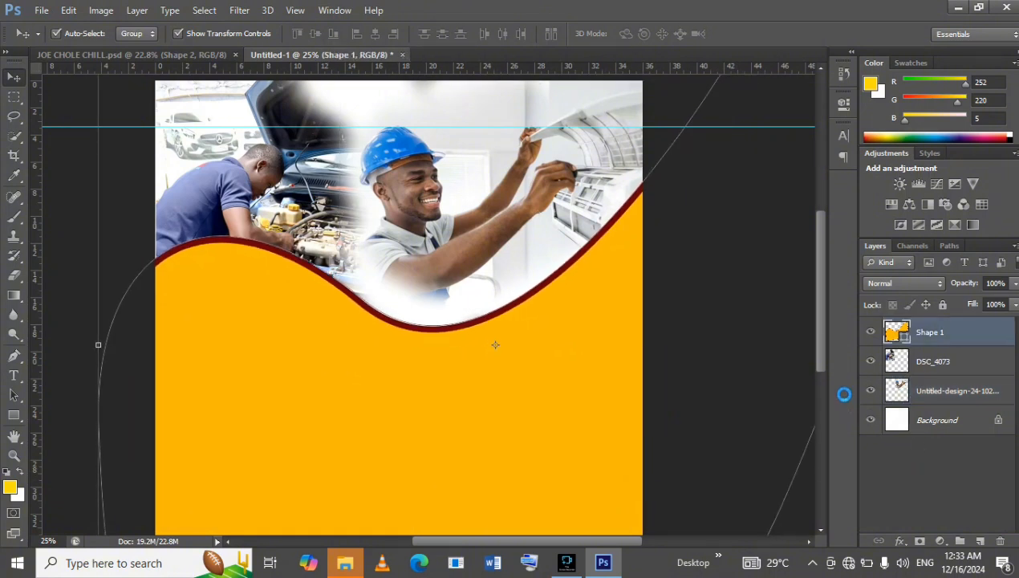
# Rotate the Shape 1 wave to about -4.25° and widen it to about 111.6%.
pyautogui.click(14, 454)
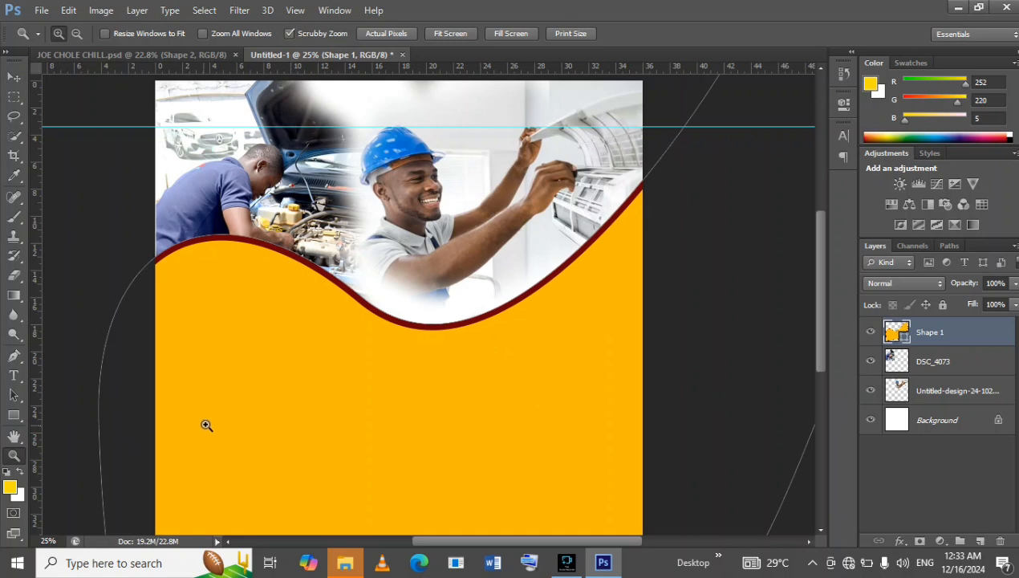
pyautogui.keyDown('alt'); pyautogui.click(307, 397); pyautogui.keyUp('alt')
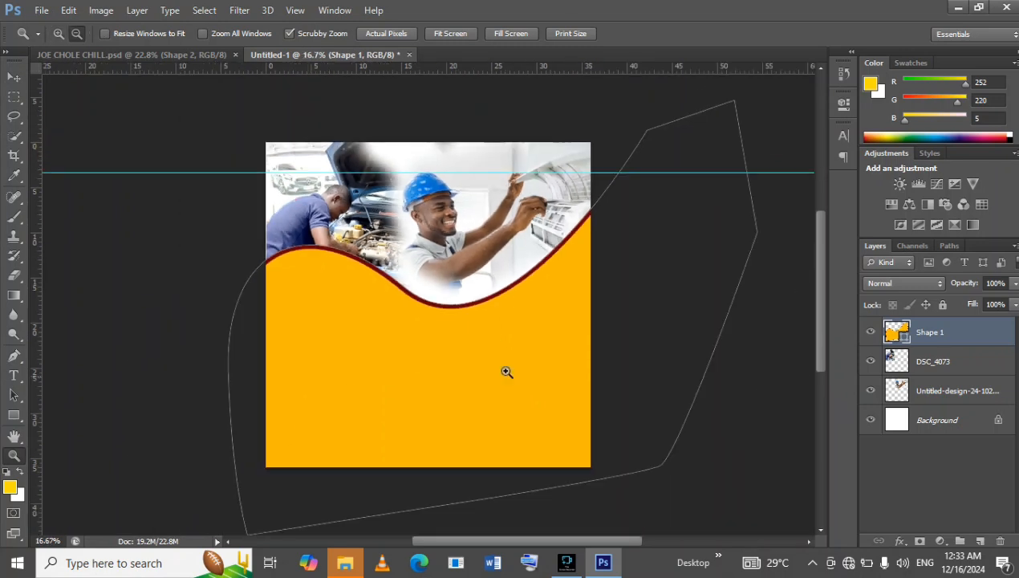
pyautogui.click(13, 78)
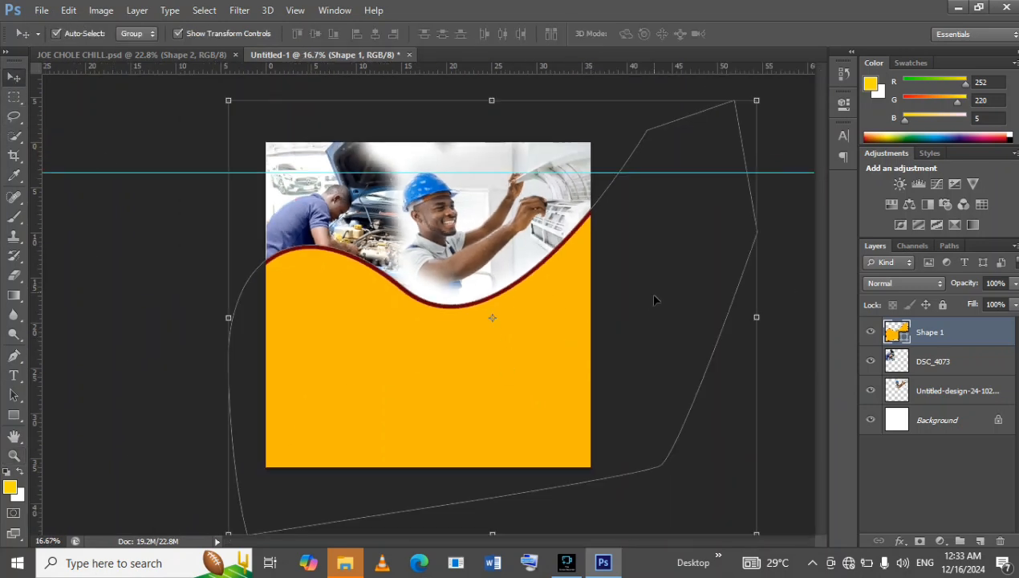
pyautogui.moveTo(768, 100); pyautogui.dragTo(766, 77)
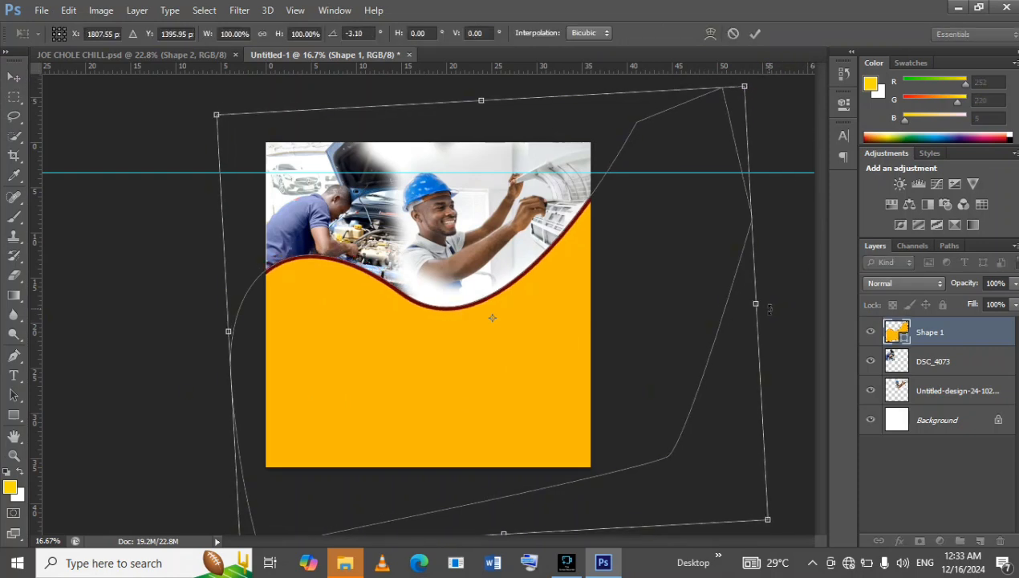
pyautogui.moveTo(757, 303); pyautogui.dragTo(815, 264)
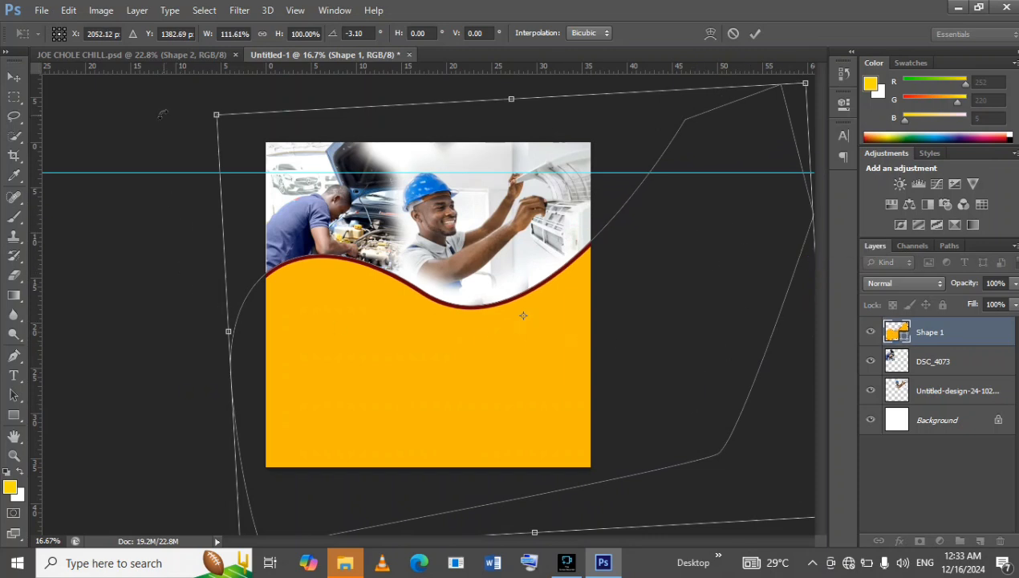
pyautogui.moveTo(161, 117); pyautogui.dragTo(163, 124)
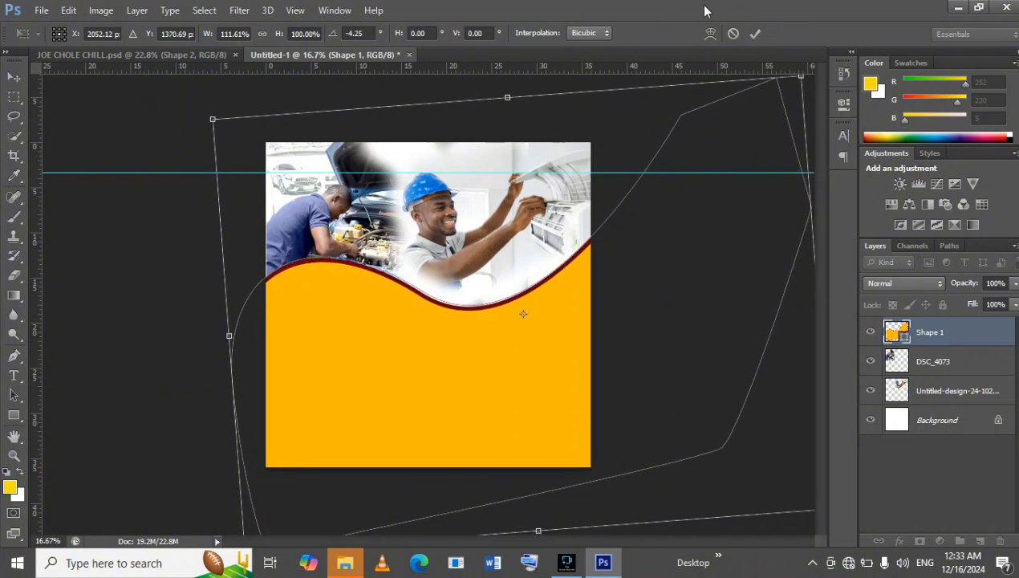
pyautogui.click(755, 34)
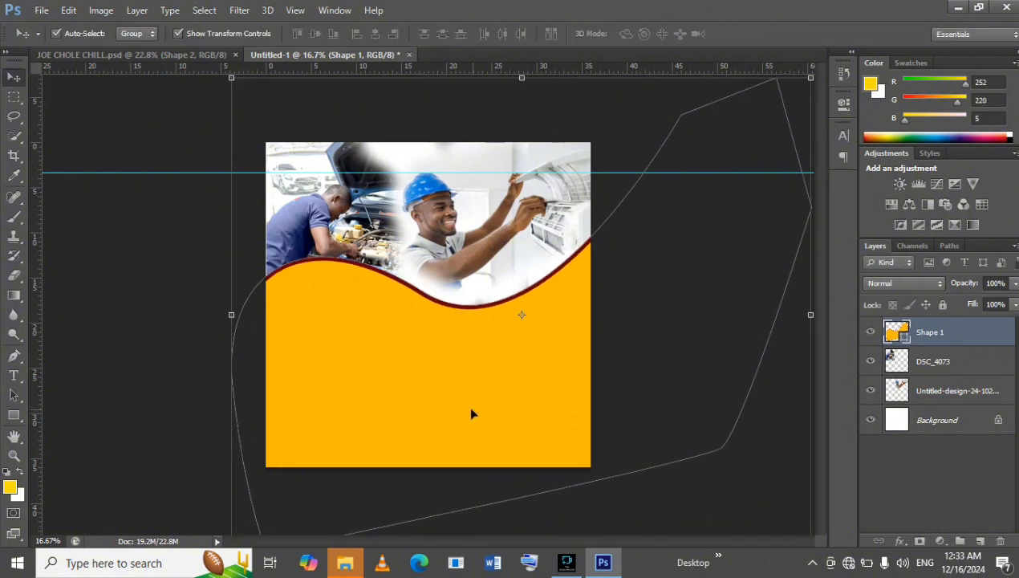
# Check the wave's curve against the JOE CHOLE CHILL.psd flyer and shift the Shape 1 wave left.
pyautogui.click(171, 54)
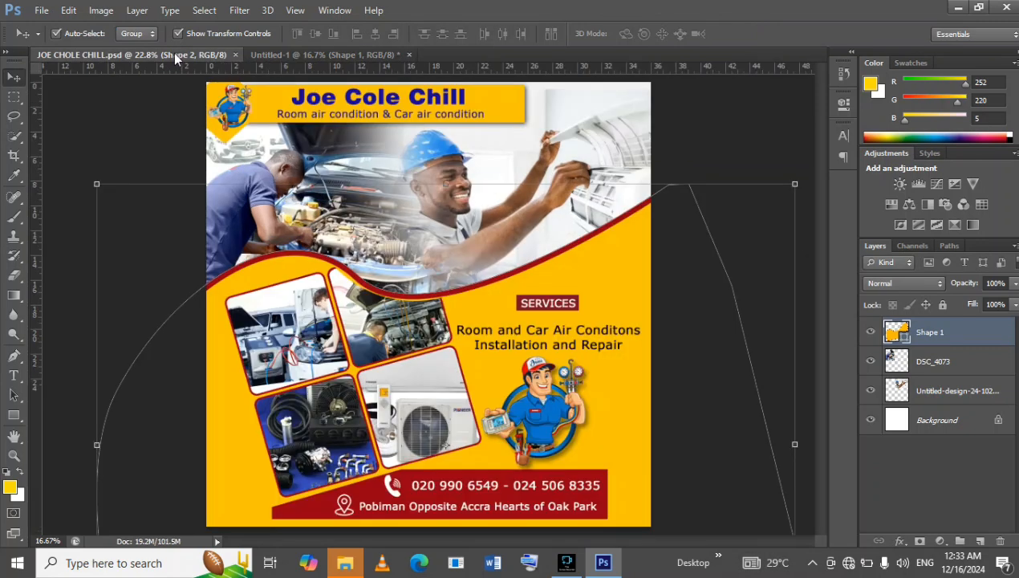
pyautogui.click(325, 54)
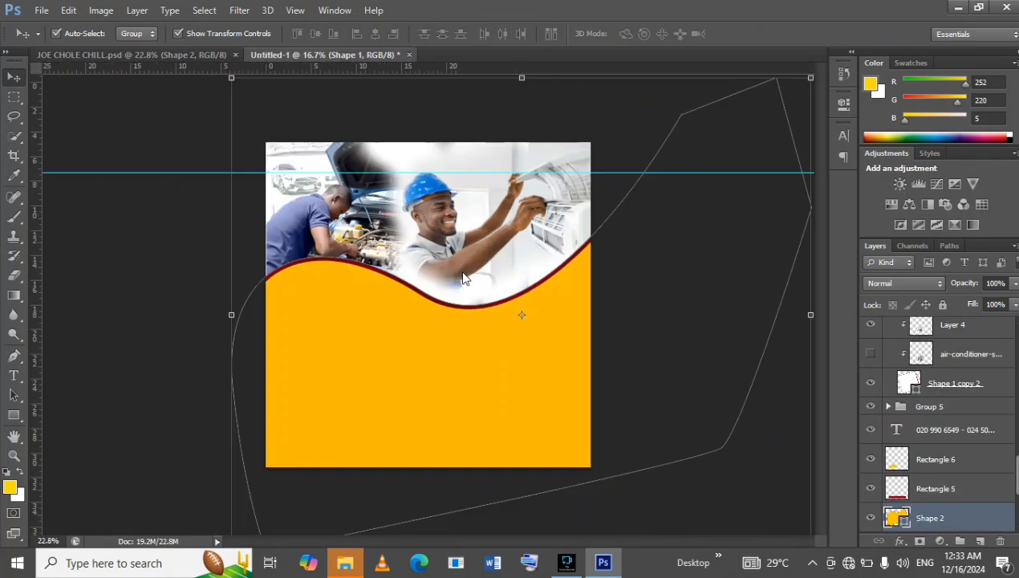
pyautogui.press('Left')
pyautogui.press('Left')
pyautogui.press('Left')
pyautogui.press('Left')
pyautogui.press('Left')
pyautogui.press('Left')
pyautogui.press('Left')
pyautogui.press('Left')
pyautogui.press('Left')
pyautogui.press('Left')
pyautogui.press('Left')
pyautogui.press('Left')
pyautogui.press('Left')
pyautogui.press('Left')
pyautogui.press('Left')
pyautogui.press('Left')
pyautogui.press('Left')
pyautogui.press('Left')
pyautogui.press('Left')
pyautogui.press('Left')
pyautogui.press('Left')
# Select only the Shape 1 wave and move it further left and slightly up.
pyautogui.moveTo(674, 277); pyautogui.dragTo(636, 277)
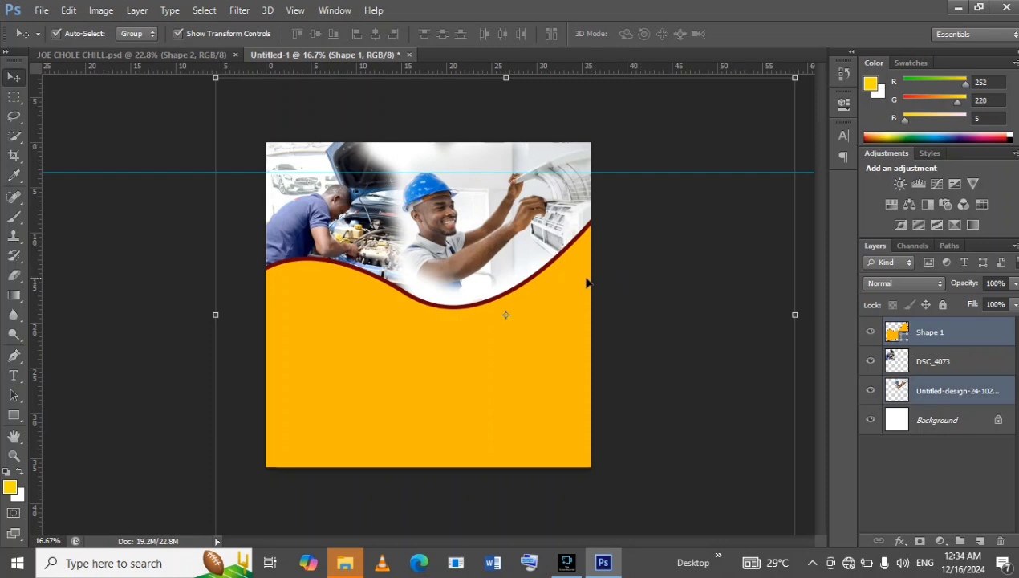
pyautogui.click(581, 281)
pyautogui.click(934, 332)
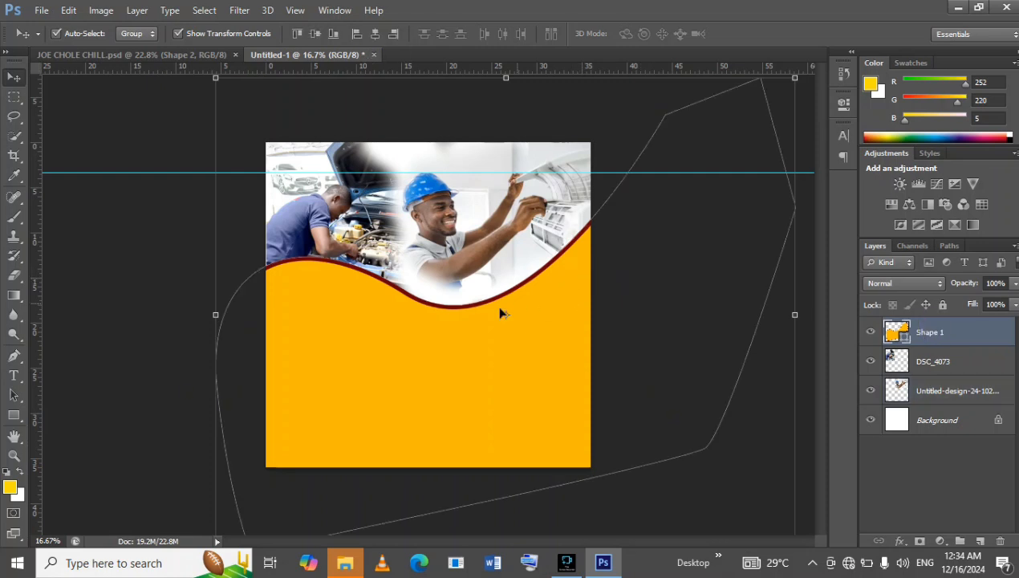
pyautogui.moveTo(500, 354)
pyautogui.mouseDown()
pyautogui.moveTo(496, 362)
pyautogui.moveTo(485, 353)
pyautogui.mouseUp()
pyautogui.hotkey('shift', 'Left')
pyautogui.hotkey('shift', 'Left')
pyautogui.hotkey('shift', 'Left')
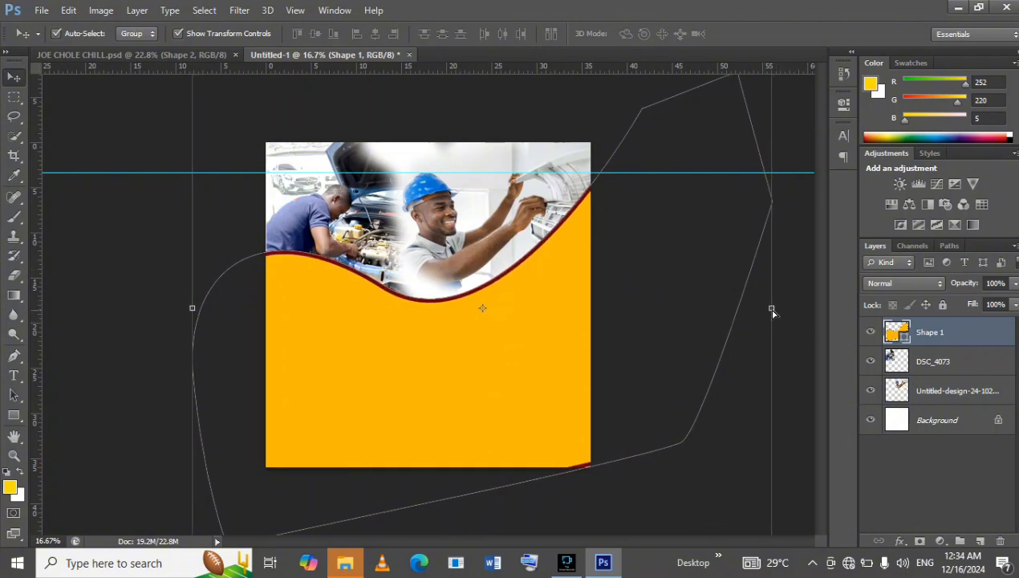
# Rotate the yellow Shape 1 wave to about 3.2° and widen it to about 104.6%.
pyautogui.moveTo(771, 311); pyautogui.dragTo(800, 309)
pyautogui.moveTo(730, 272); pyautogui.dragTo(735, 273)
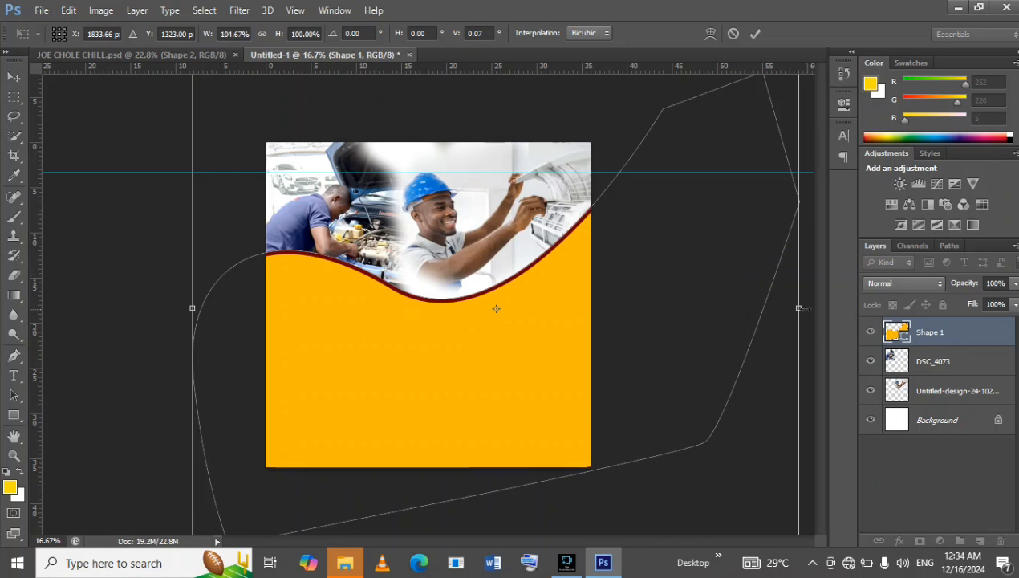
pyautogui.moveTo(796, 311); pyautogui.dragTo(785, 308)
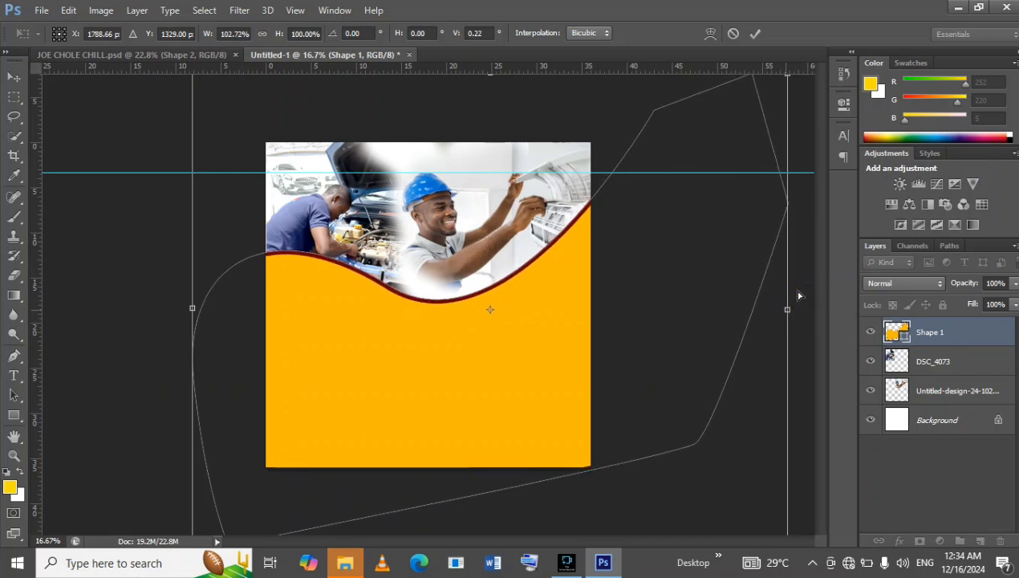
pyautogui.moveTo(809, 204); pyautogui.dragTo(813, 223)
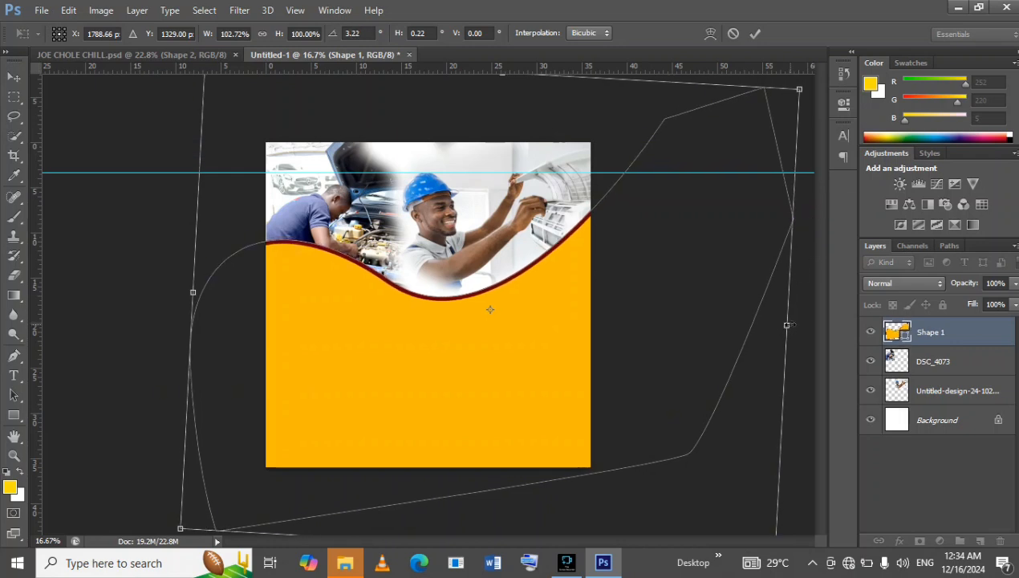
pyautogui.moveTo(791, 327); pyautogui.dragTo(798, 326)
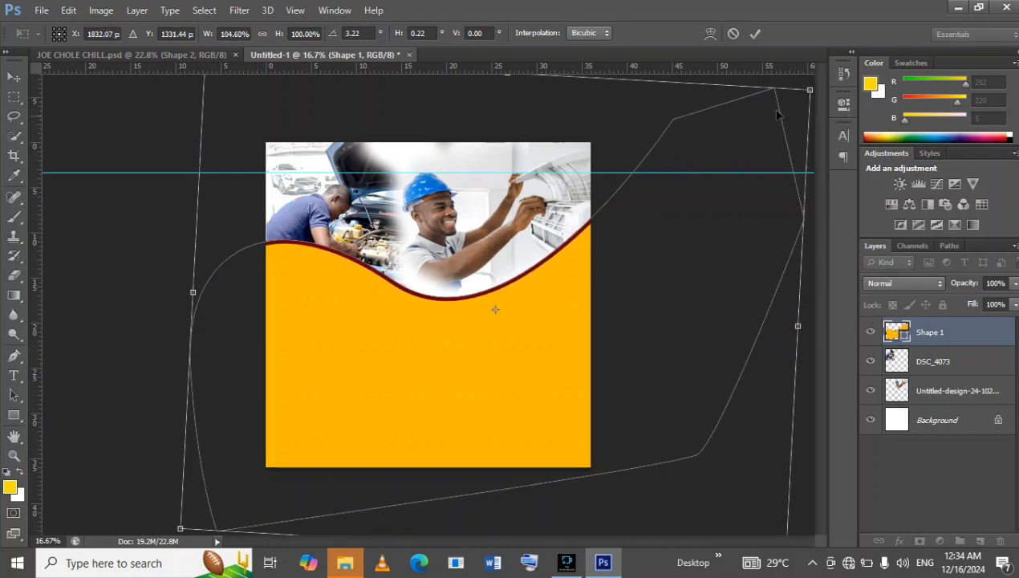
pyautogui.click(755, 33)
# Compare the layout with the JOE CHOLE CHILL.psd flyer and scale the technician photo down to about 91.1%.
pyautogui.click(202, 56)
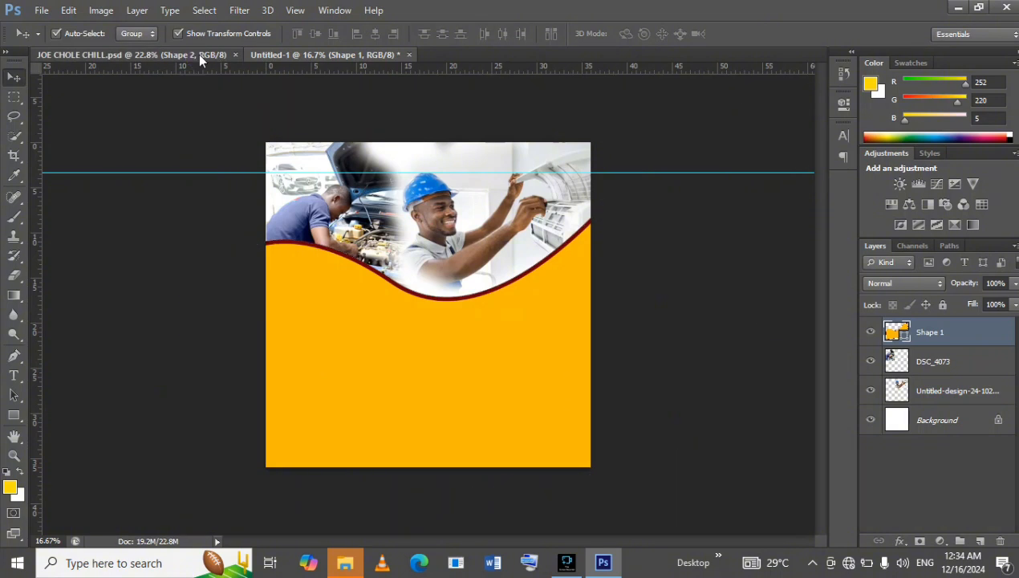
pyautogui.click(329, 55)
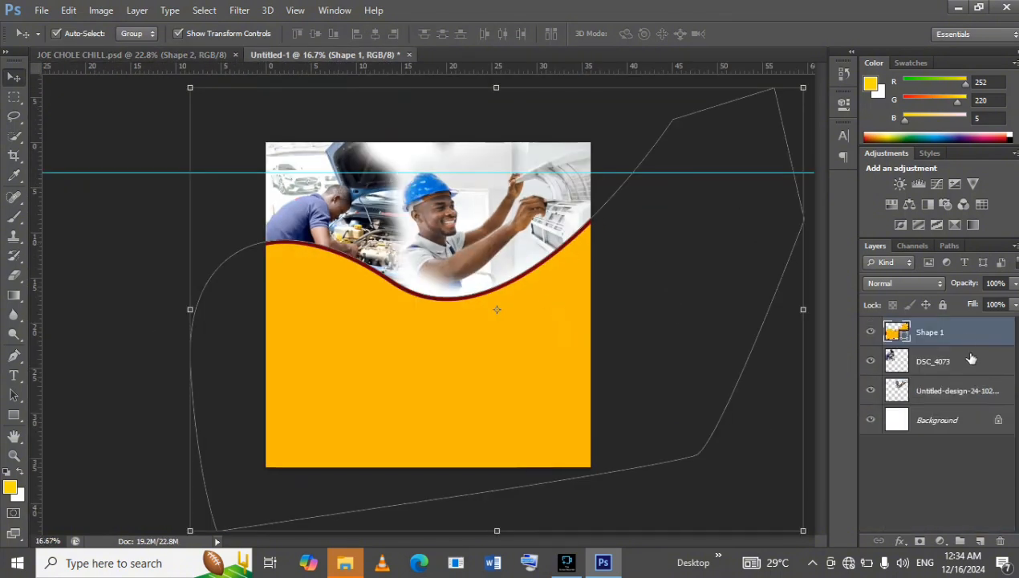
pyautogui.click(969, 386)
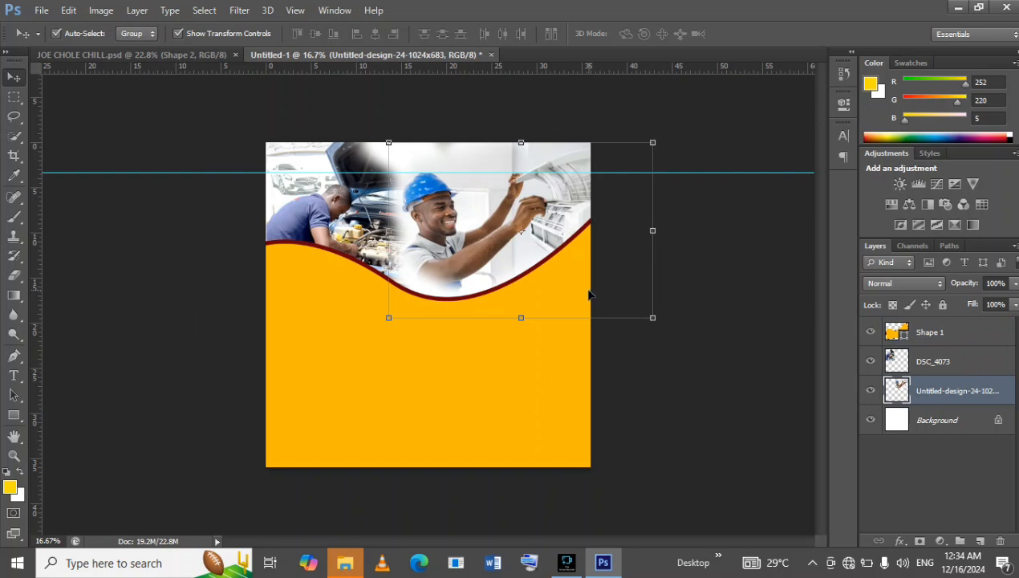
pyautogui.moveTo(508, 252); pyautogui.dragTo(508, 253)
pyautogui.moveTo(653, 318); pyautogui.dragTo(629, 303)
pyautogui.moveTo(576, 218); pyautogui.dragTo(583, 218)
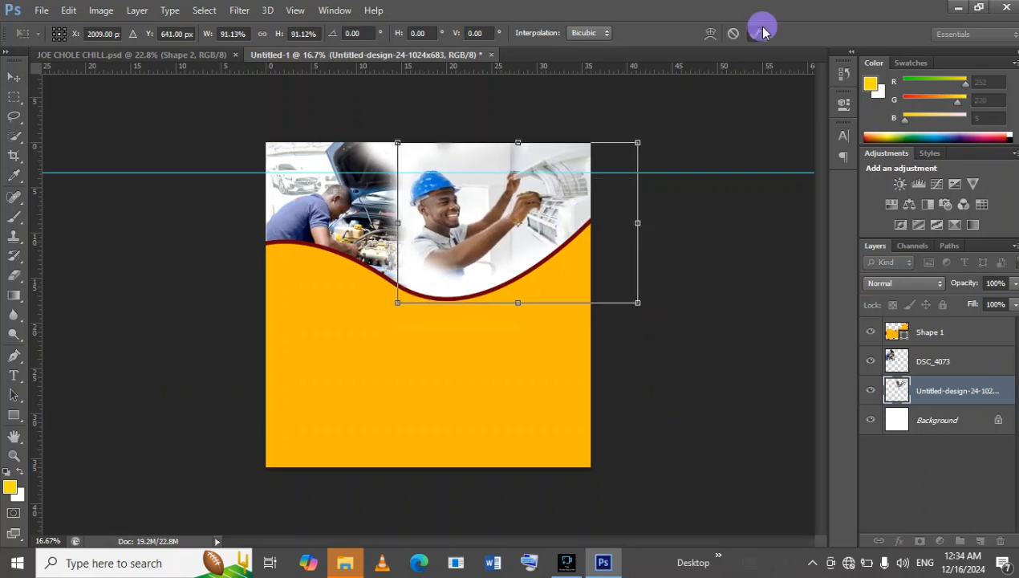
pyautogui.click(755, 33)
# Shift the DSC_4073 mechanic photo right and enlarge it to about 109% so it reaches the page's left edge.
pyautogui.click(958, 359)
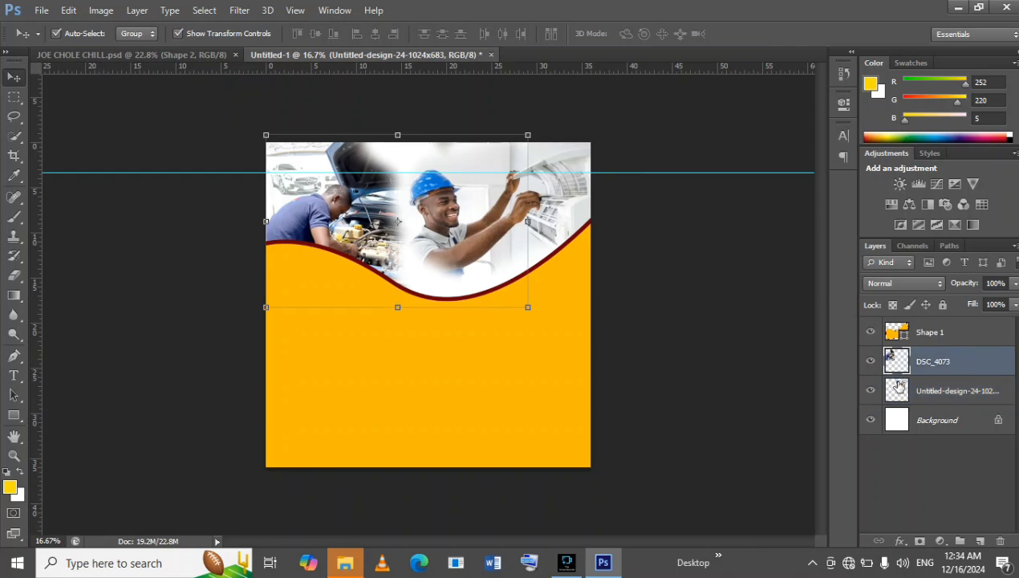
pyautogui.moveTo(353, 309); pyautogui.dragTo(360, 313)
pyautogui.hotkey('shift', 'Right')
pyautogui.hotkey('shift', 'Right')
pyautogui.hotkey('shift', 'Right')
pyautogui.hotkey('shift', 'Right')
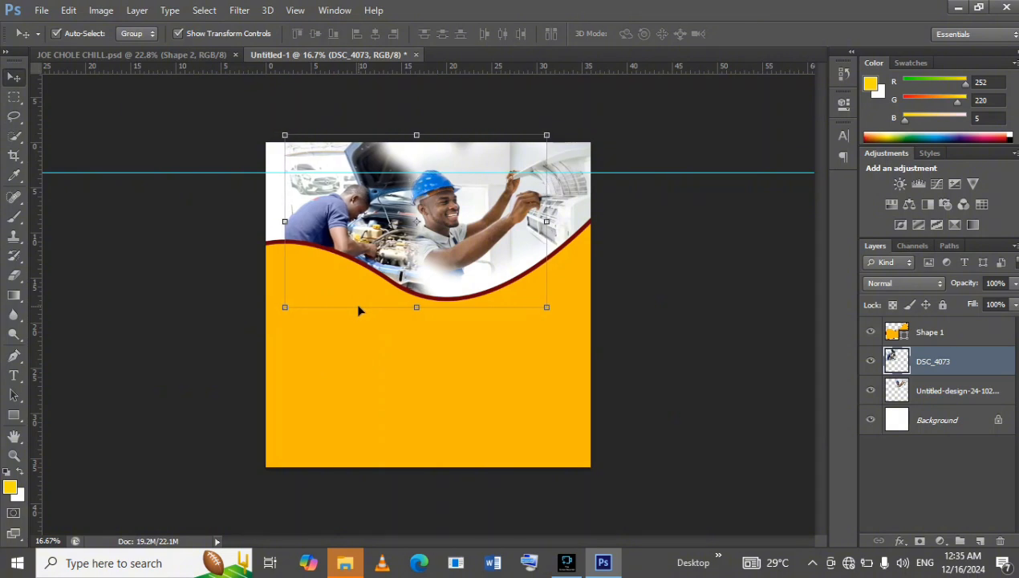
pyautogui.moveTo(286, 308); pyautogui.dragTo(262, 322)
pyautogui.press('Right')
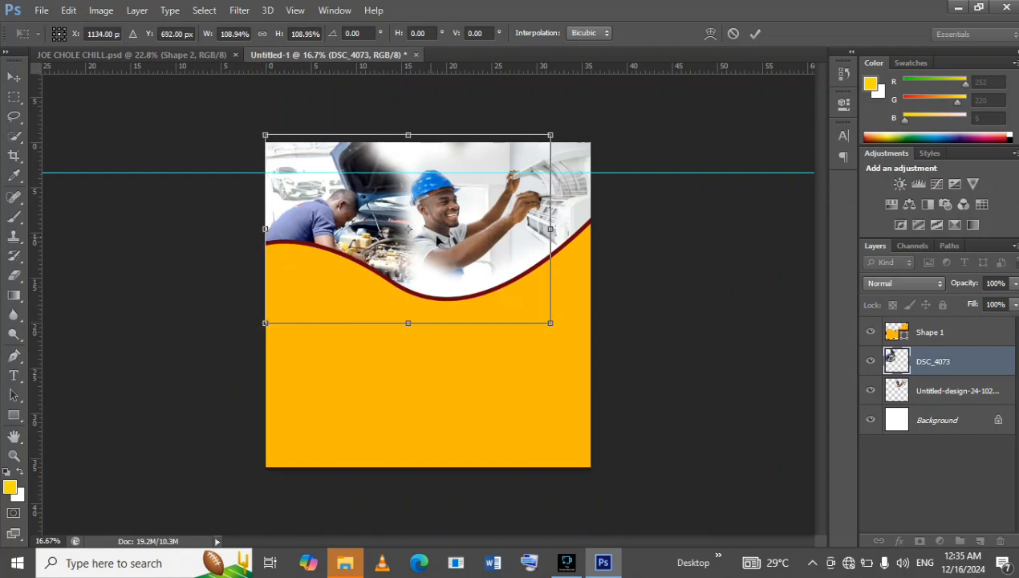
pyautogui.click(758, 38)
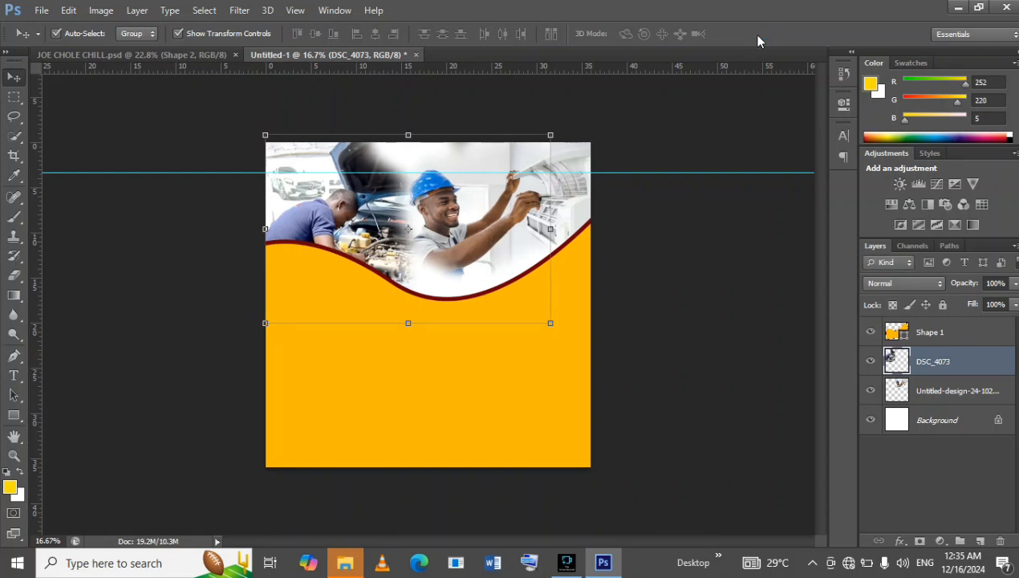
pyautogui.press('shift')
pyautogui.press('shift')
pyautogui.press('shift')
pyautogui.press('shift')
pyautogui.press('shift')
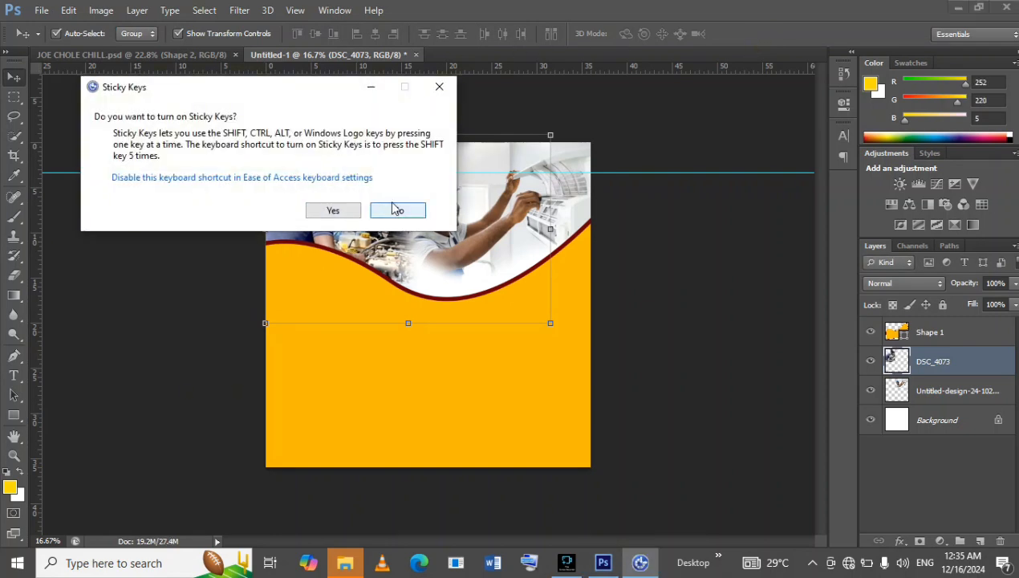
pyautogui.click(439, 86)
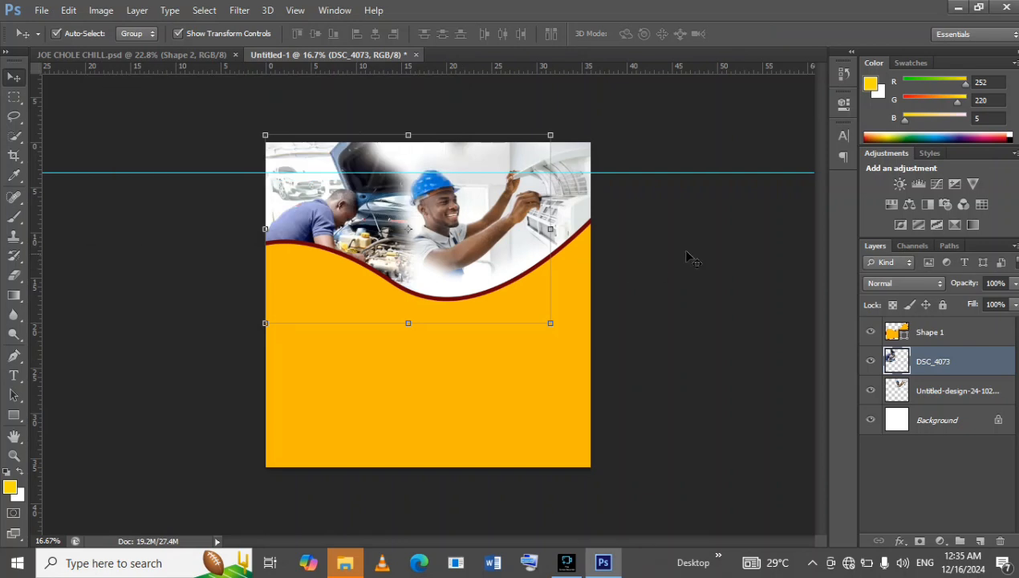
pyautogui.click(688, 257)
# Check the mechanic photo against the JOE CHOLE CHILL.psd flyer and delete the DSC_4073 layer.
pyautogui.click(170, 53)
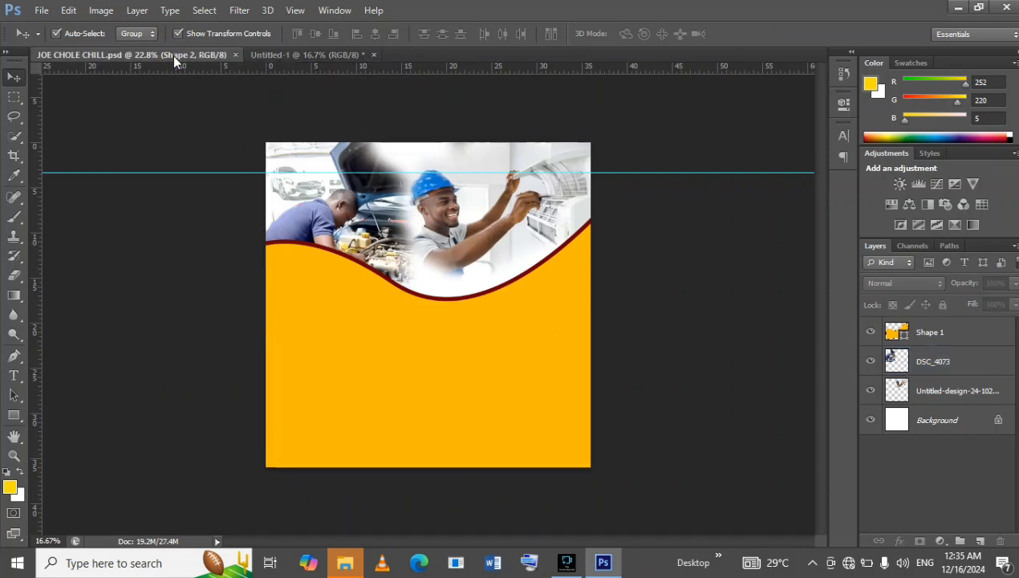
pyautogui.click(306, 54)
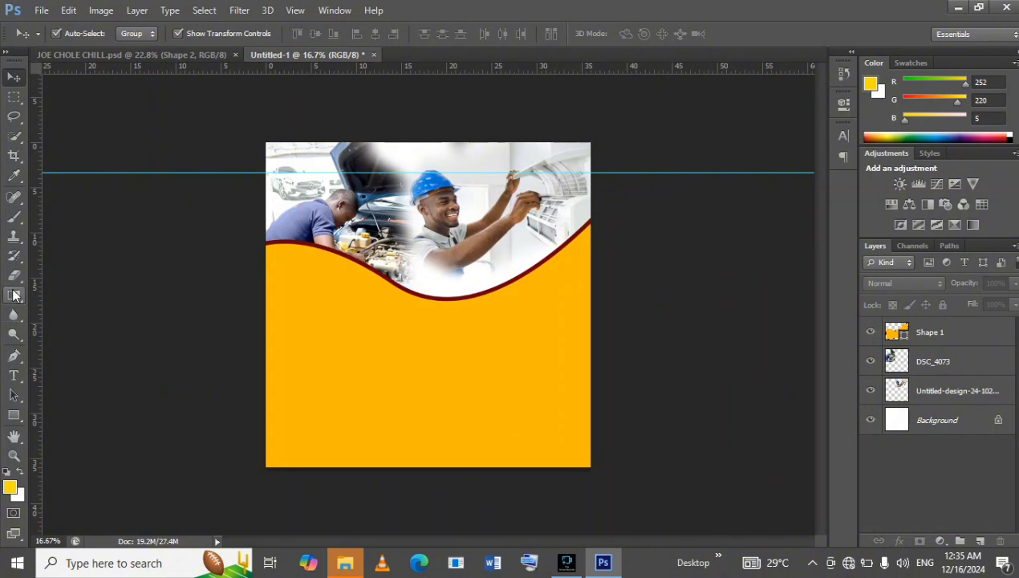
pyautogui.click(13, 275)
pyautogui.click(963, 361)
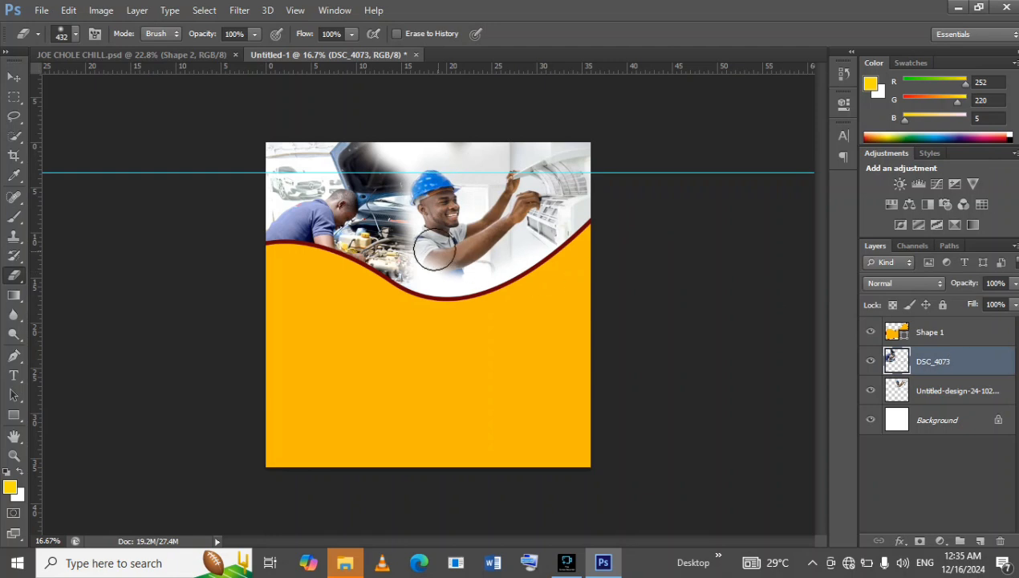
pyautogui.click(226, 58)
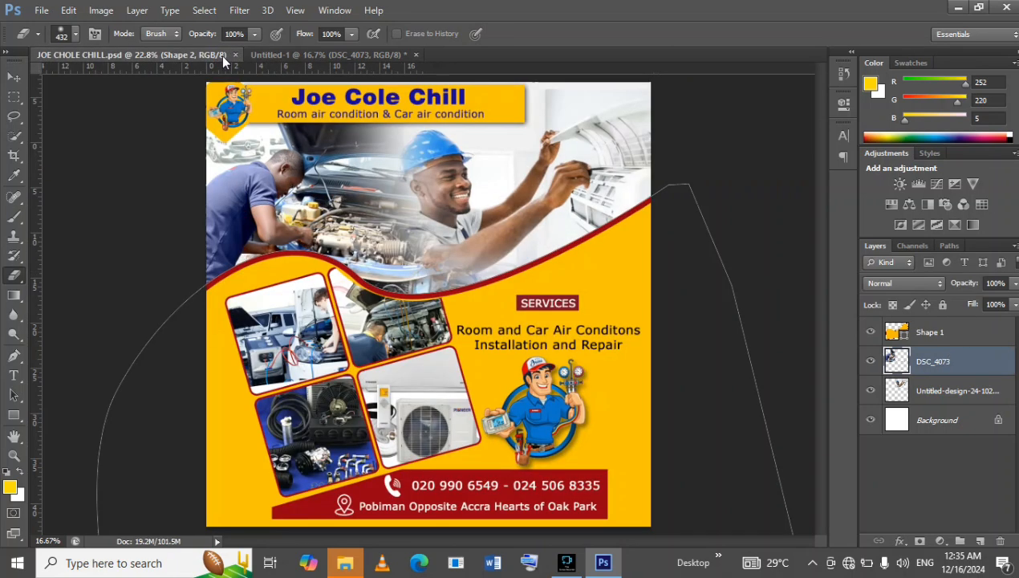
pyautogui.click(336, 54)
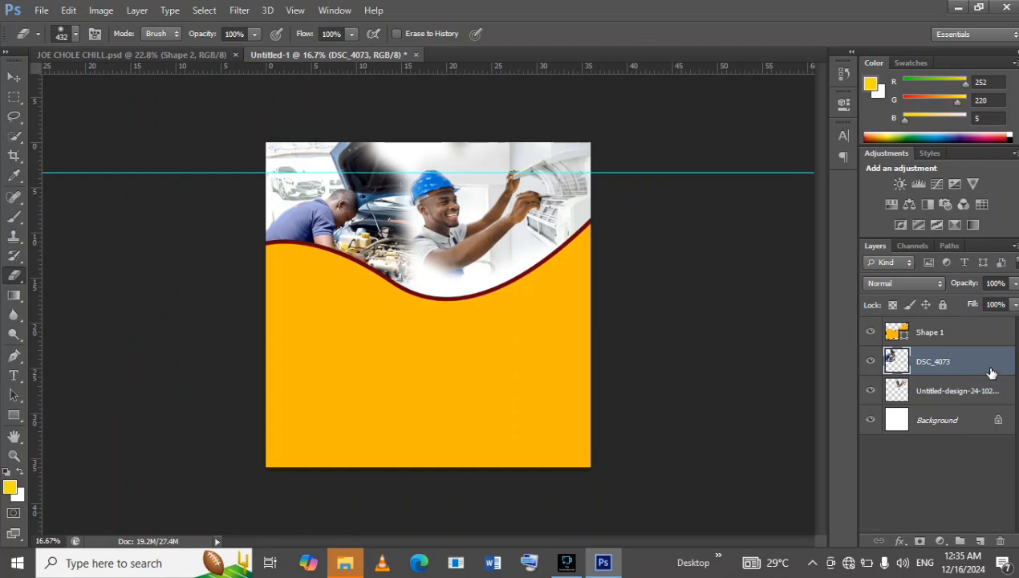
pyautogui.click(1003, 542)
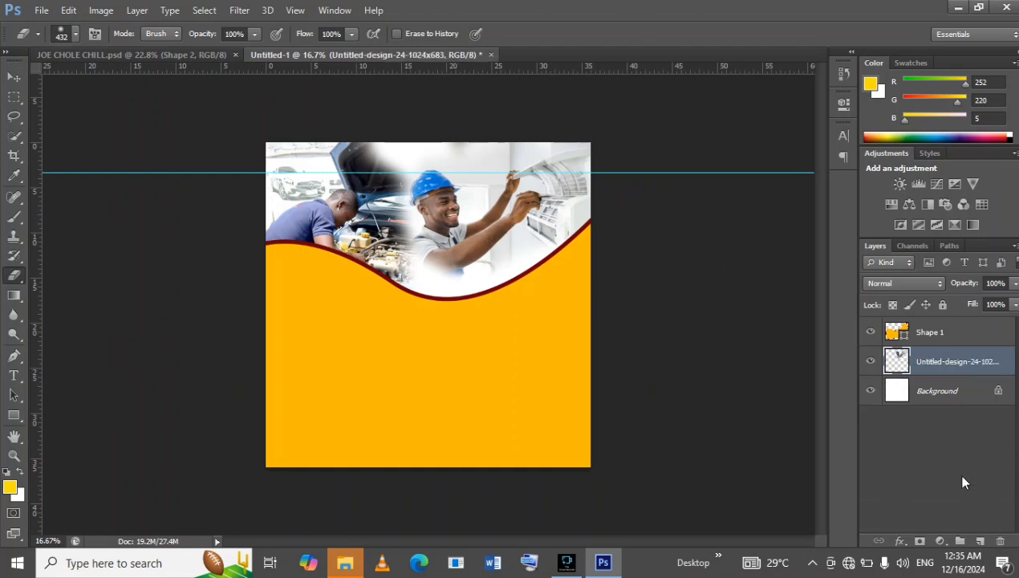
# Place a fresh copy of the DSC_4073 image from the car ari con folder above the technician photo layer.
pyautogui.click(40, 11)
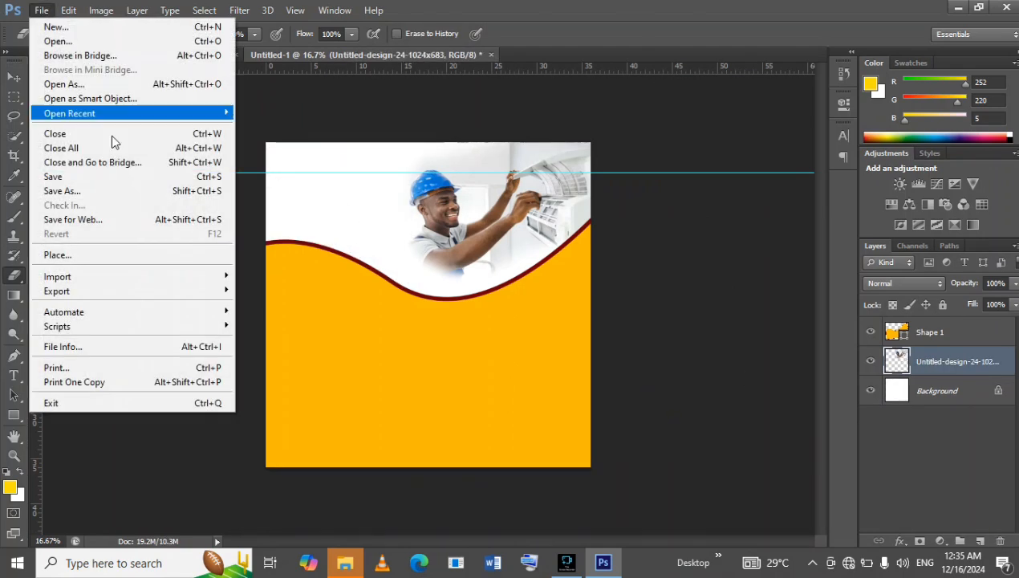
pyautogui.click(120, 255)
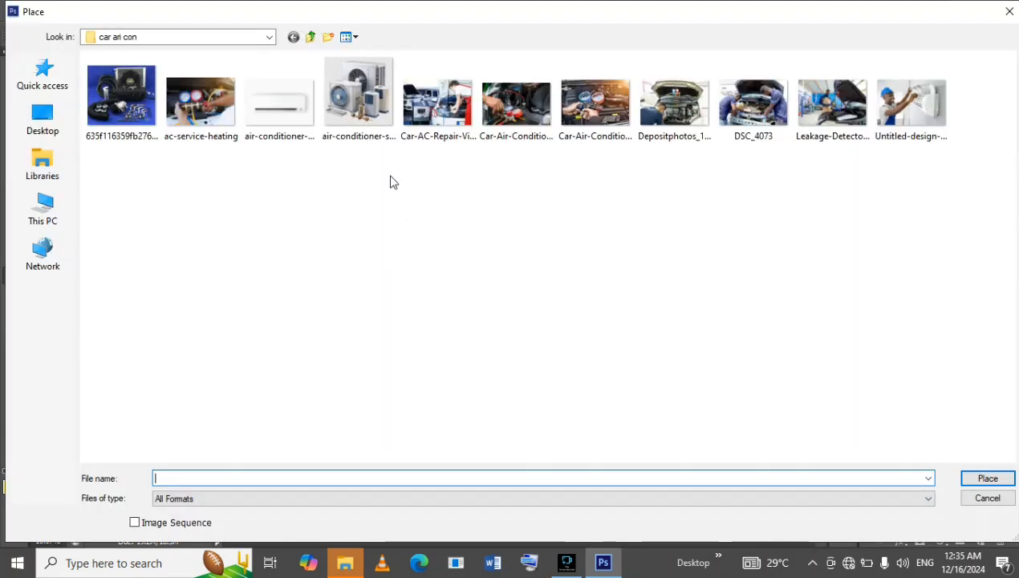
pyautogui.click(753, 125)
pyautogui.doubleClick(753, 126)
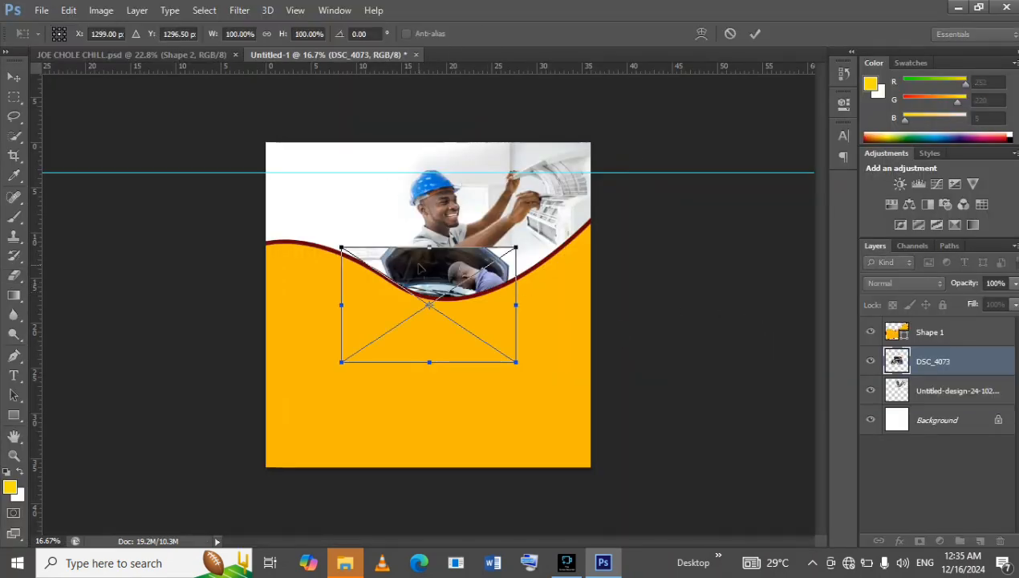
# Enlarge the placed DSC_4073 photo to about 132.3% and align it with the page's upper-left corner.
pyautogui.moveTo(410, 254); pyautogui.dragTo(357, 176)
pyautogui.moveTo(447, 270); pyautogui.dragTo(502, 309)
pyautogui.moveTo(454, 234); pyautogui.dragTo(439, 222)
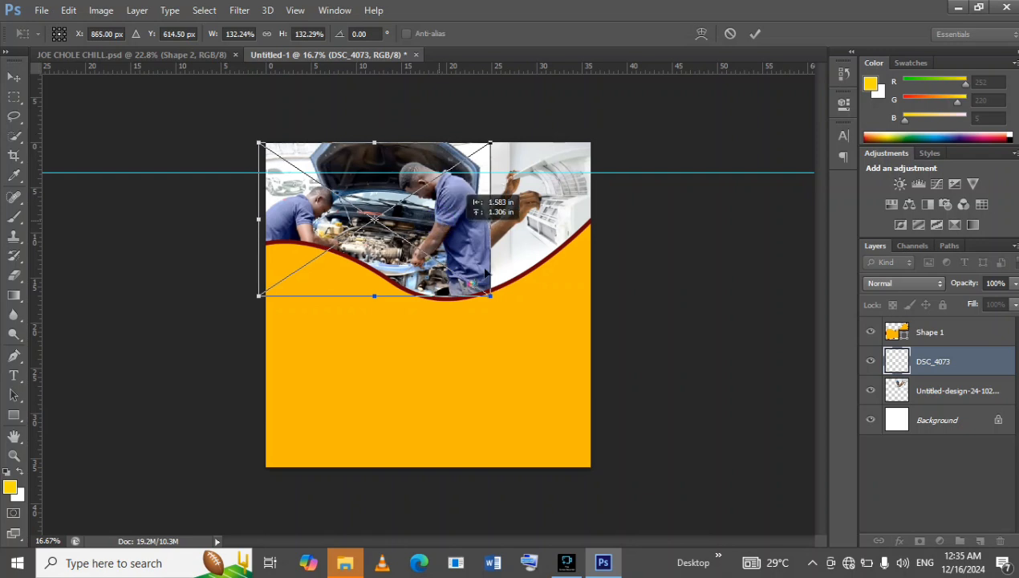
pyautogui.moveTo(485, 273); pyautogui.dragTo(493, 274)
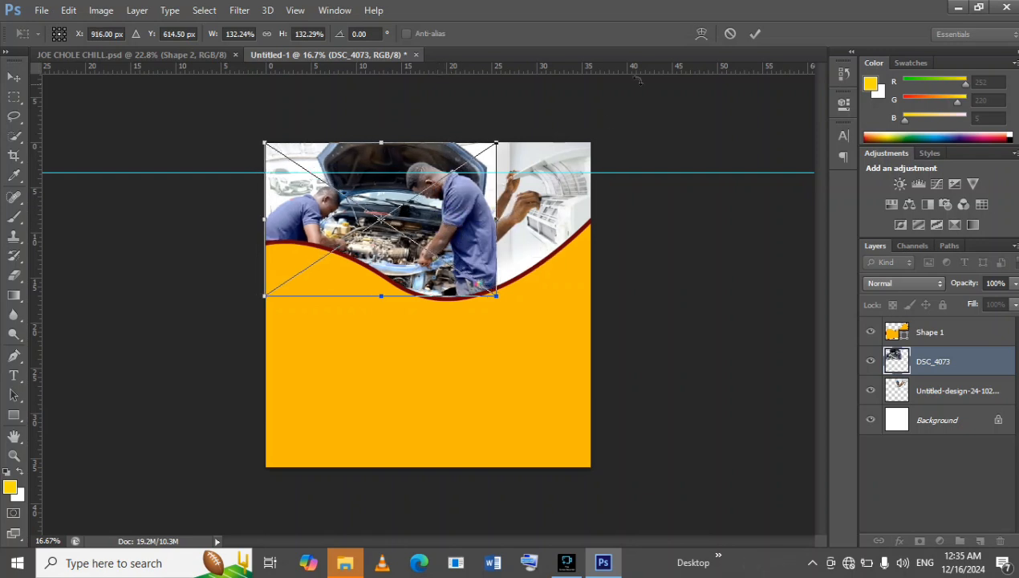
pyautogui.click(755, 35)
# Set the soft Eraser to 1985 px and rasterize the DSC_4073 smart object for erasing.
pyautogui.click(14, 275)
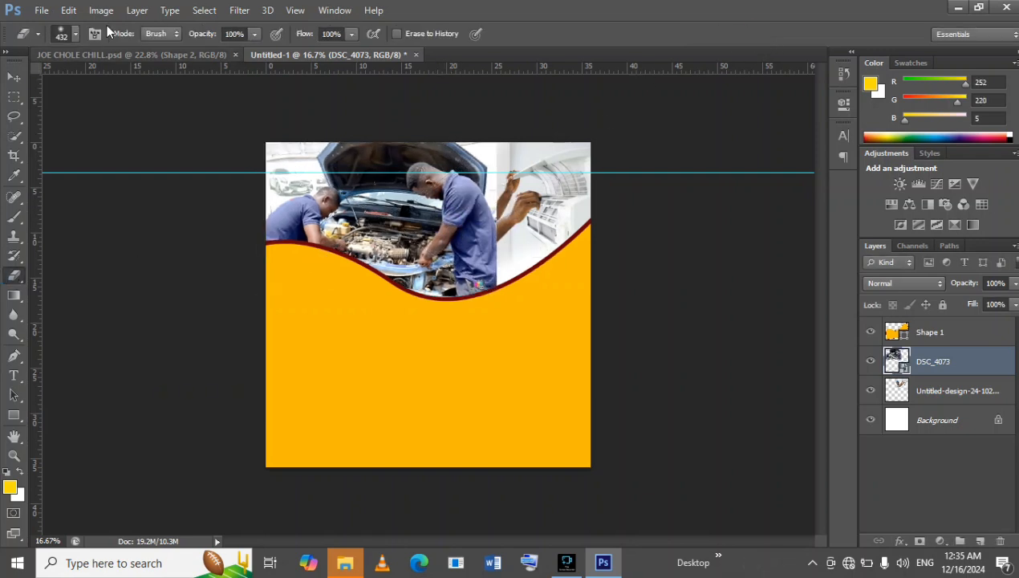
pyautogui.click(72, 30)
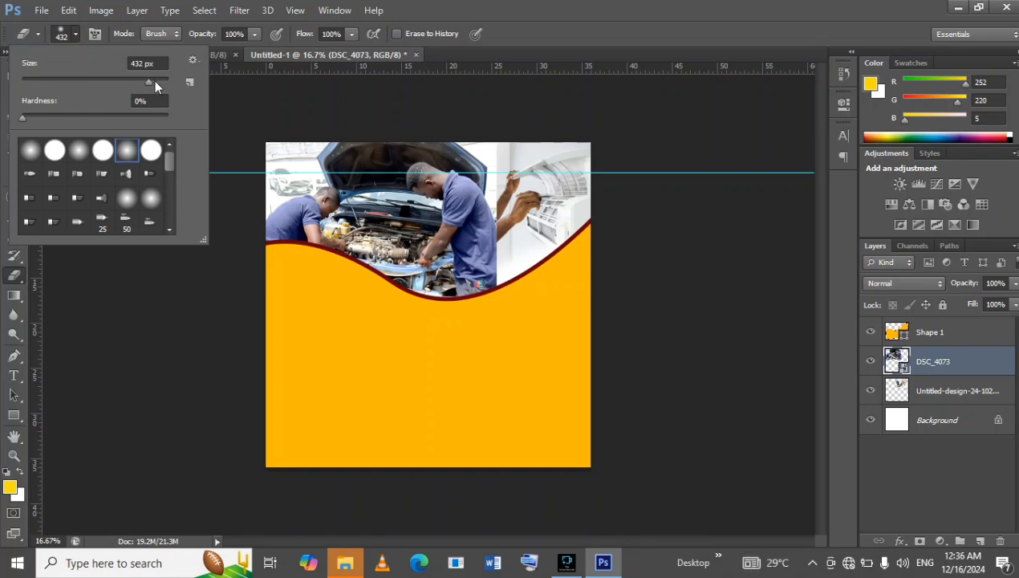
pyautogui.moveTo(155, 81); pyautogui.dragTo(158, 80)
pyautogui.press('Return')
pyautogui.click(368, 225)
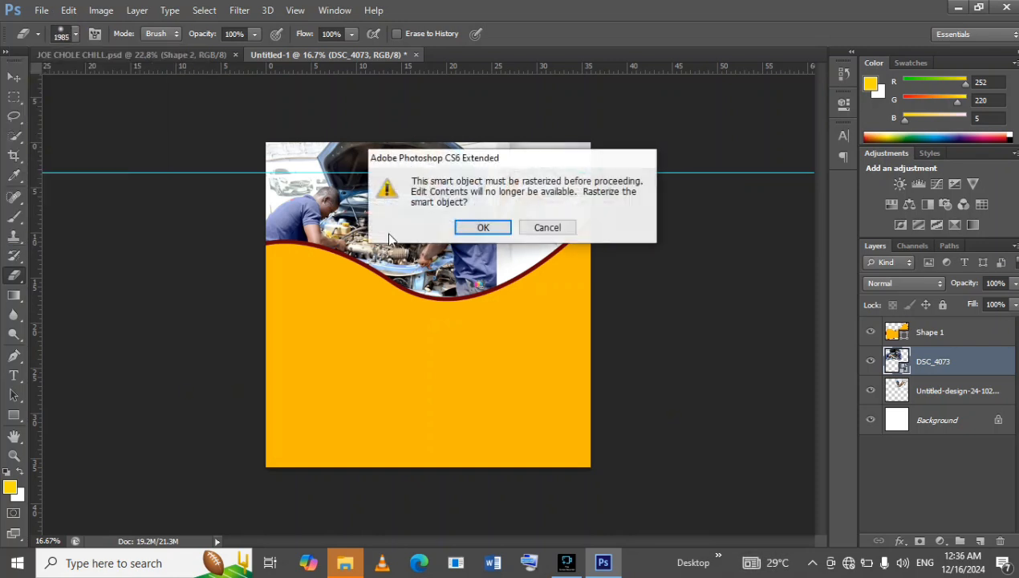
pyautogui.click(475, 227)
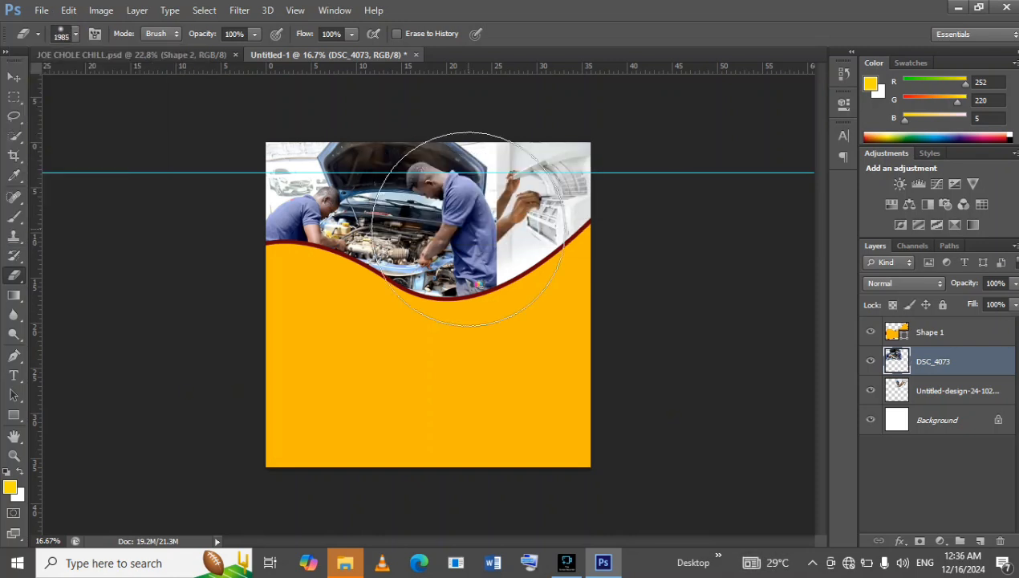
# Erase the right part of the DSC_4073 photo with soft strokes so the technician and air conditioner show through from the layer below.
pyautogui.click(587, 242)
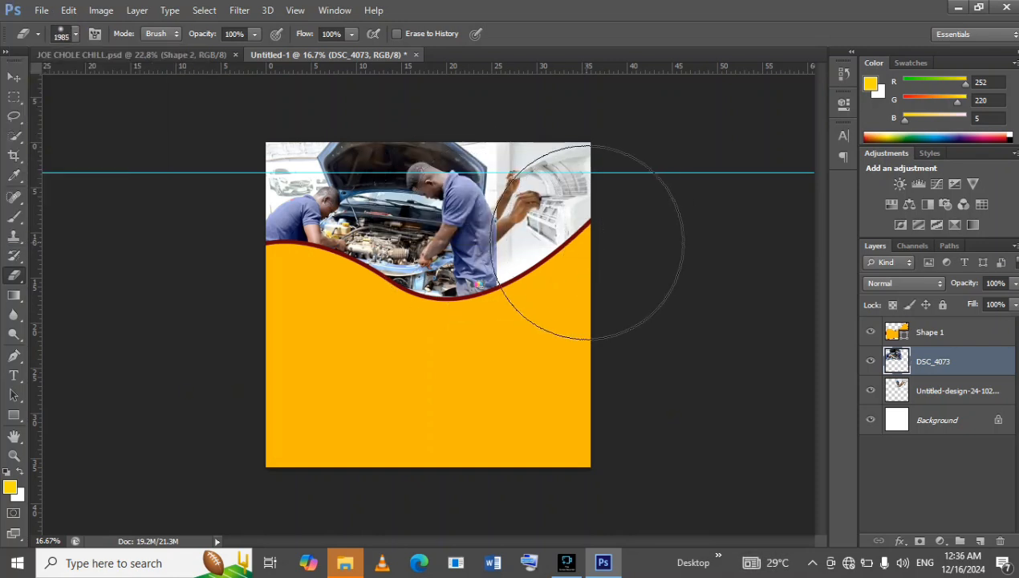
pyautogui.click(573, 244)
pyautogui.click(554, 239)
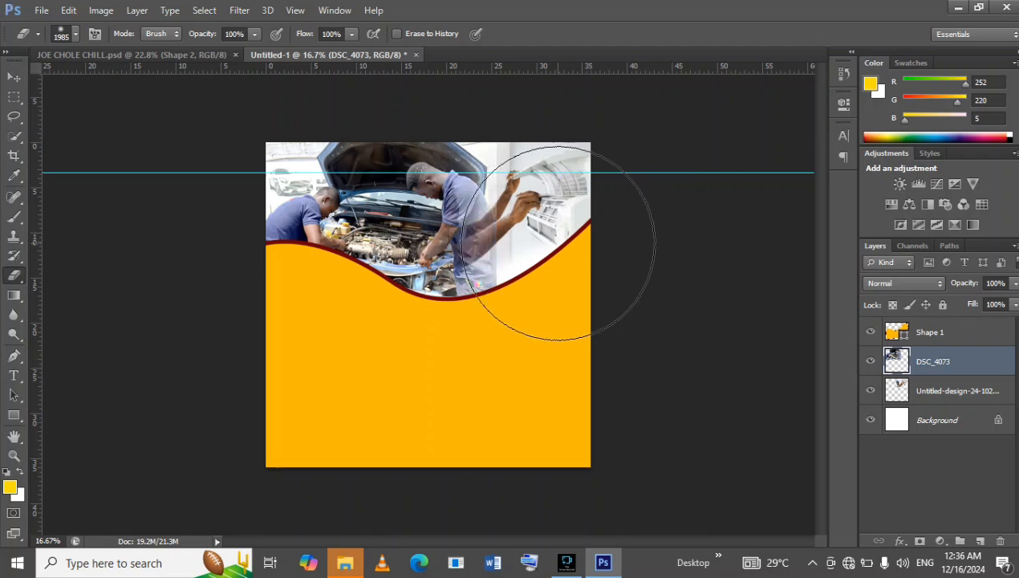
pyautogui.click(536, 214)
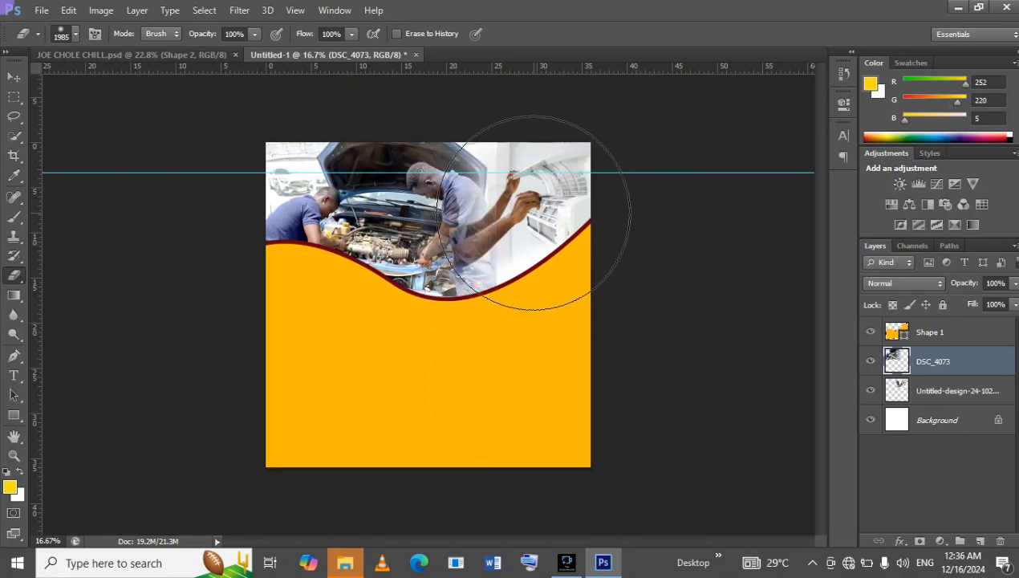
pyautogui.click(529, 208)
pyautogui.click(528, 210)
pyautogui.click(530, 212)
pyautogui.click(539, 230)
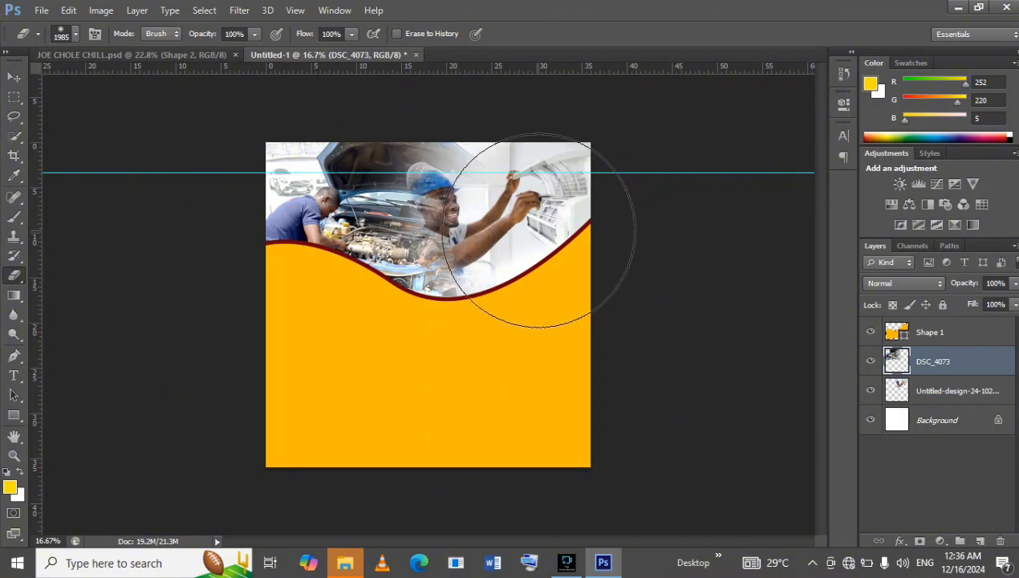
# Check the blend against the JOE CHOLE CHILL.psd flyer, reduce the Eraser to 473 px and erase leftover traces below the technician's arm.
pyautogui.click(155, 56)
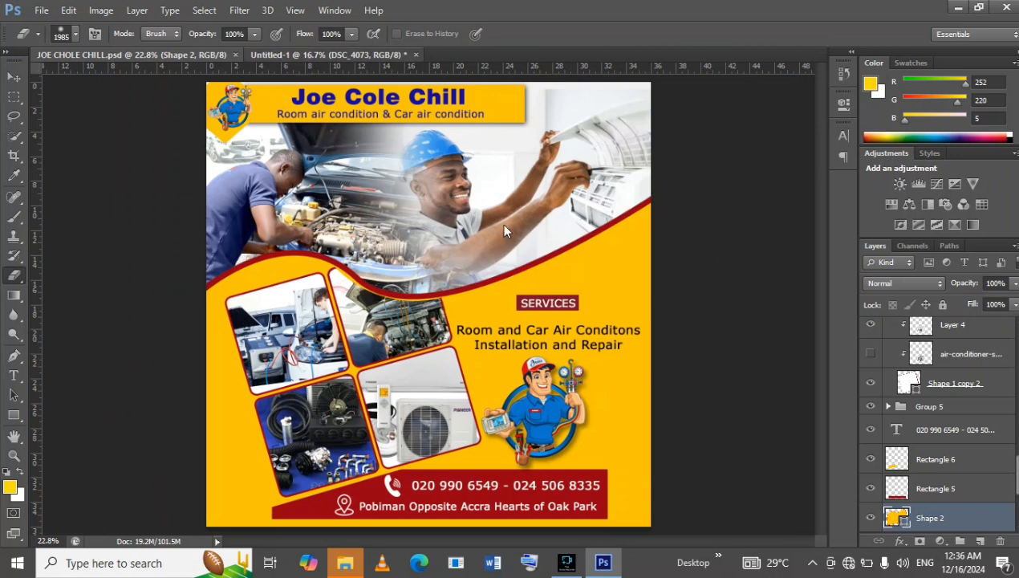
pyautogui.hotkey('ctrl', 'Tab')
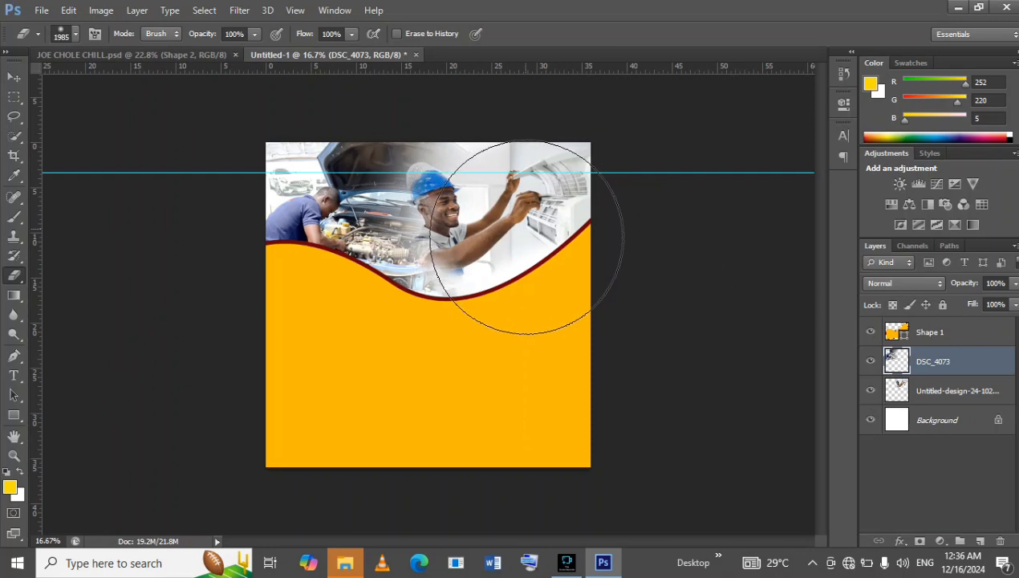
pyautogui.click(202, 57)
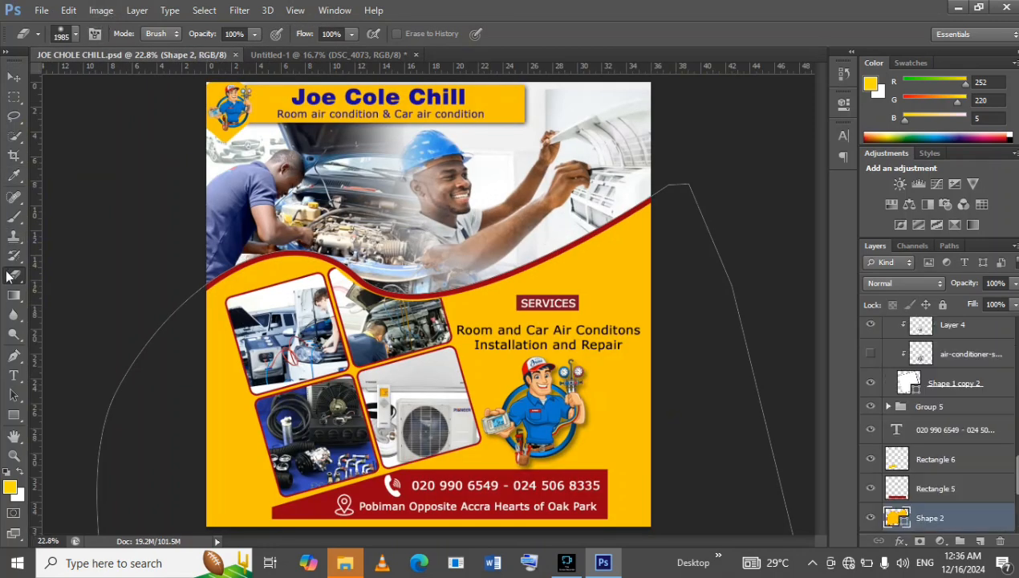
pyautogui.click(317, 55)
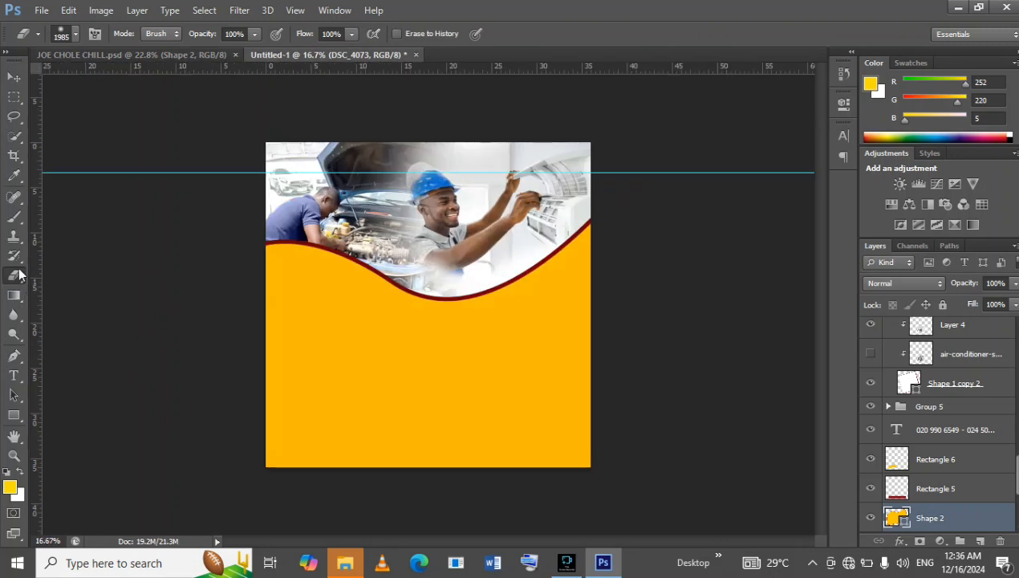
pyautogui.click(75, 36)
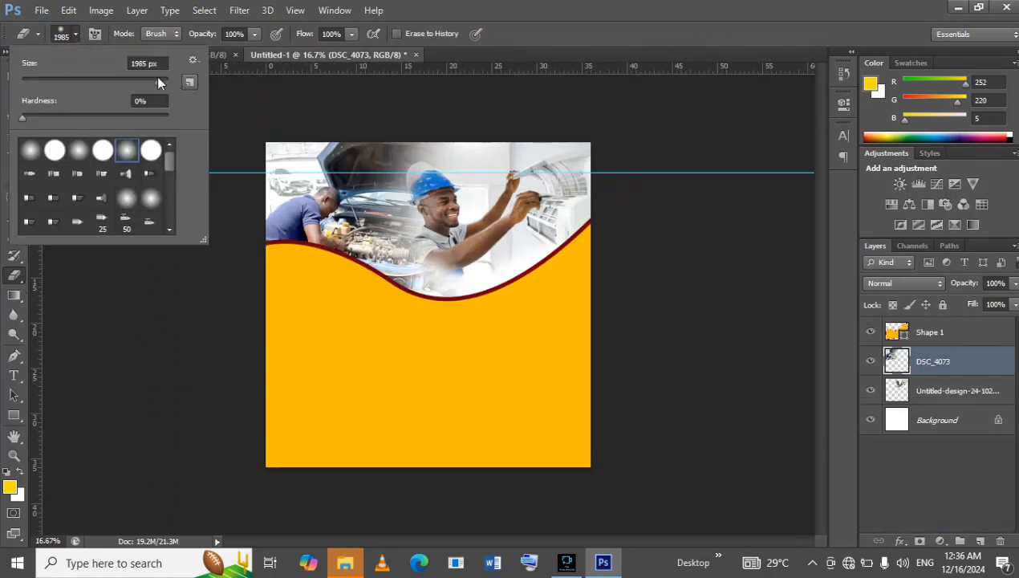
pyautogui.press('Return')
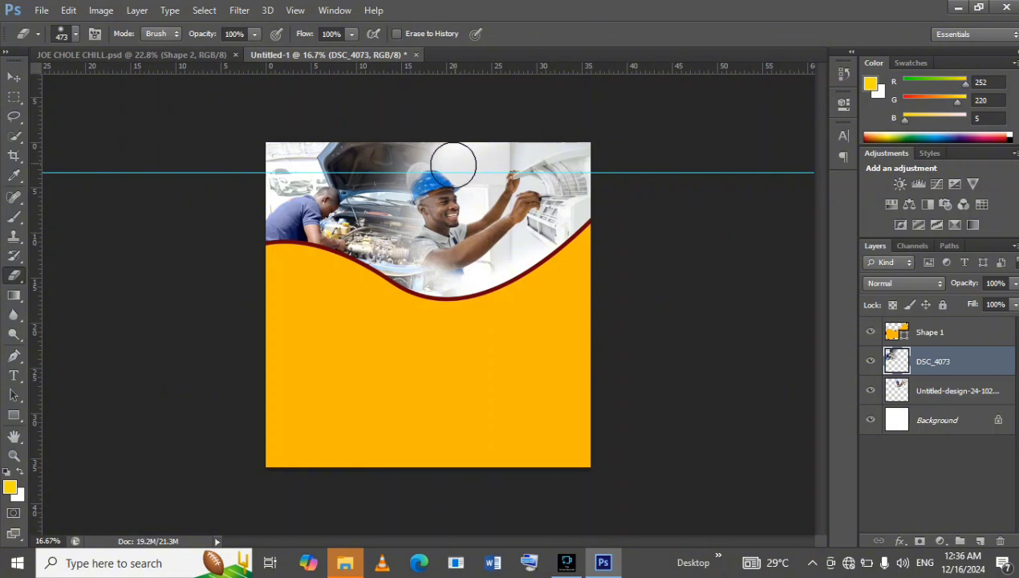
pyautogui.moveTo(462, 241)
pyautogui.mouseDown()
pyautogui.moveTo(442, 259)
pyautogui.moveTo(467, 290)
pyautogui.moveTo(475, 245)
pyautogui.mouseUp()
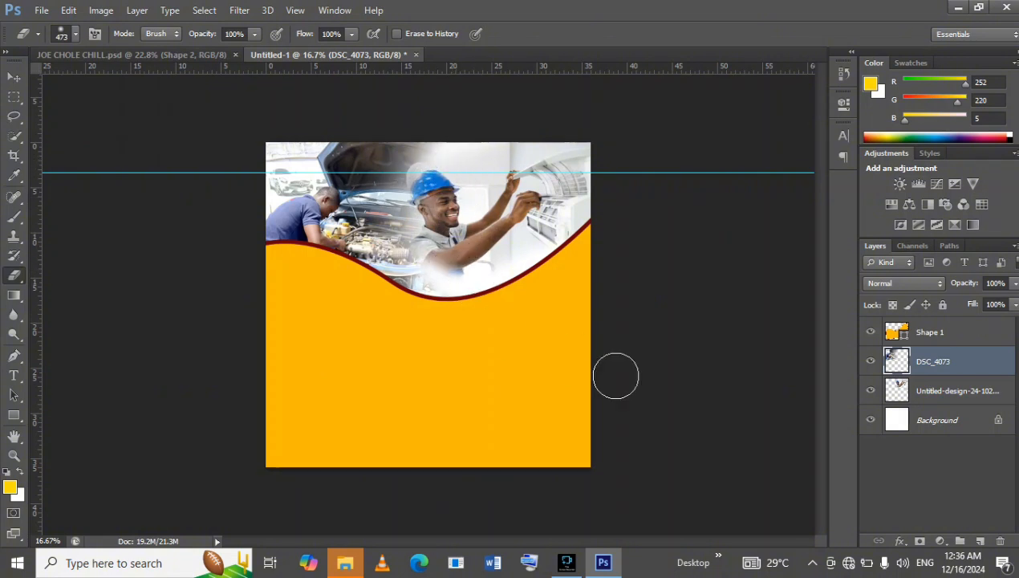
# Draw a yellow rectangle without a stroke, about 1404 × 170 px, across the upper part of the photos in Untitled-1 as the header bar.
pyautogui.click(12, 78)
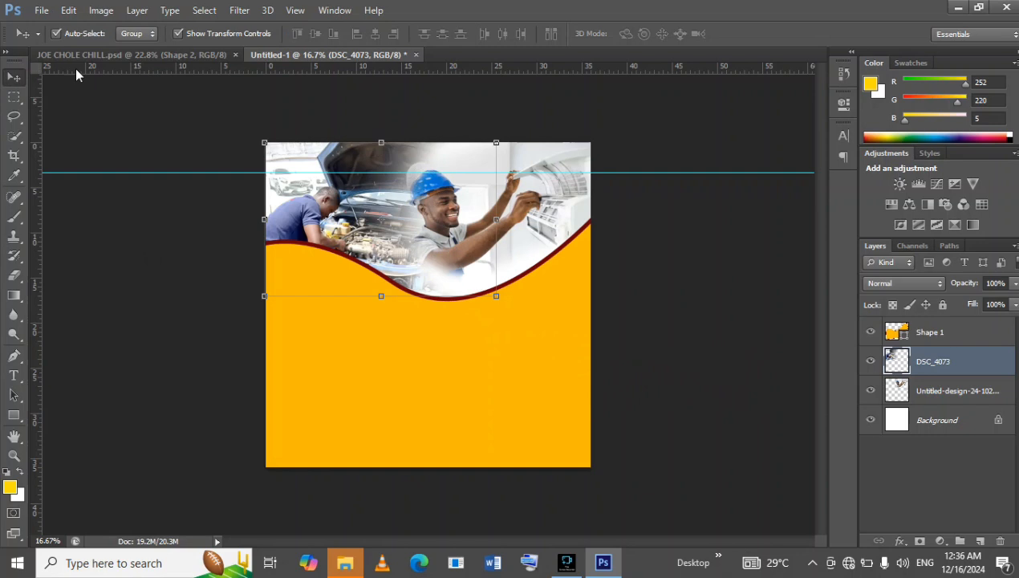
pyautogui.click(128, 54)
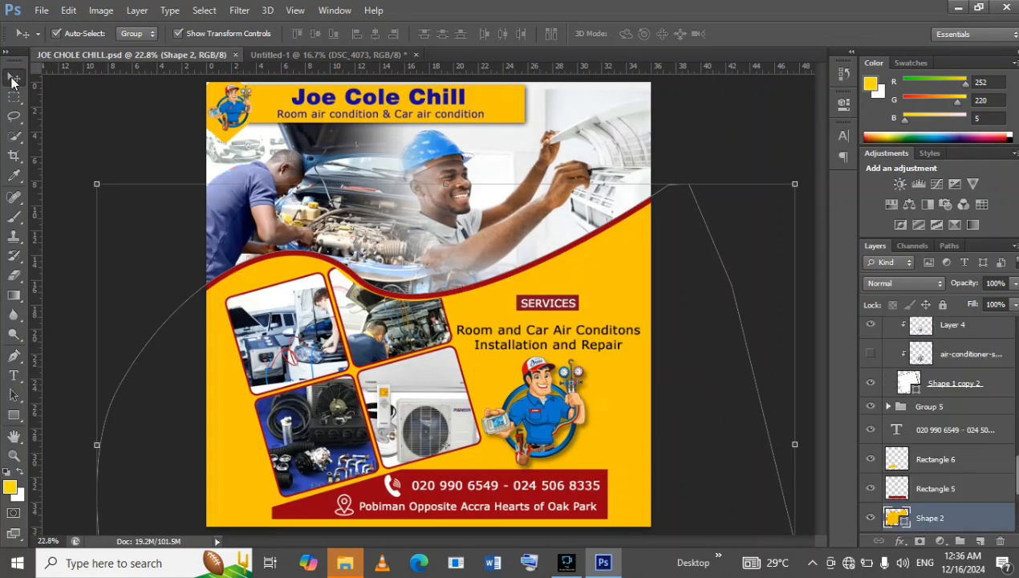
pyautogui.click(13, 415)
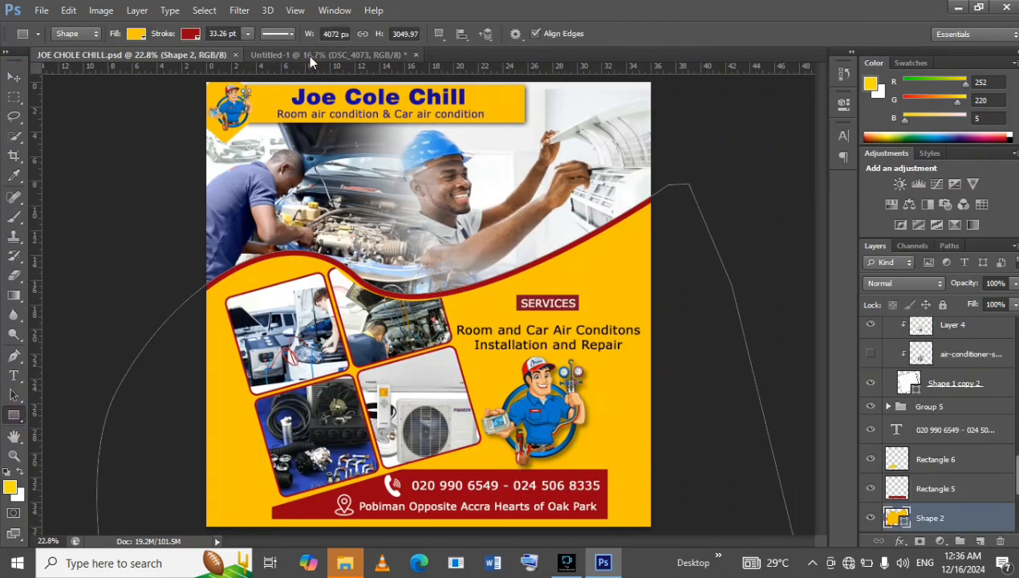
pyautogui.click(309, 56)
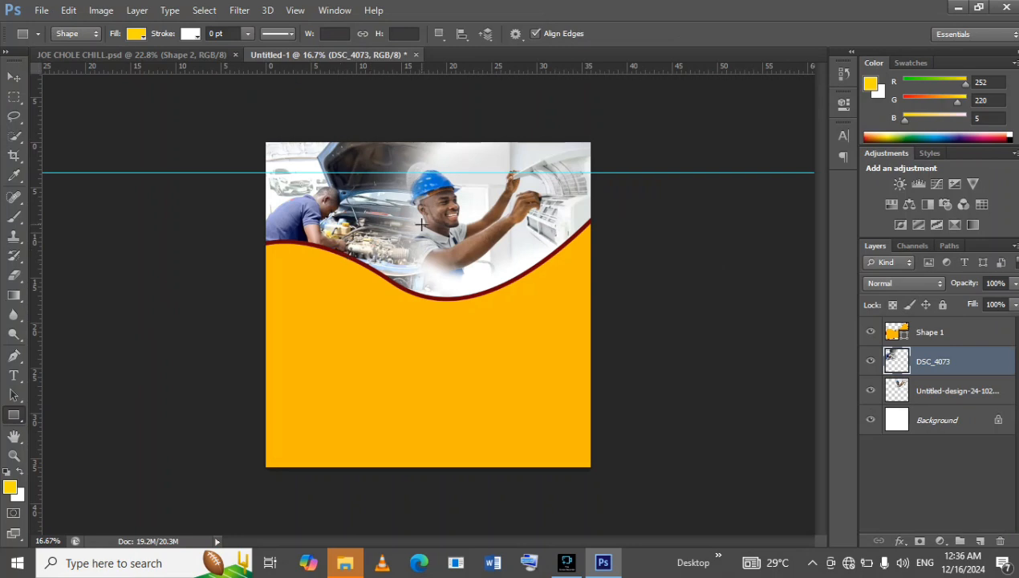
pyautogui.moveTo(280, 155); pyautogui.dragTo(456, 176)
# Enlarge the header rectangle to about 1574 × 191 px and position it just below the page's top edge.
pyautogui.click(14, 454)
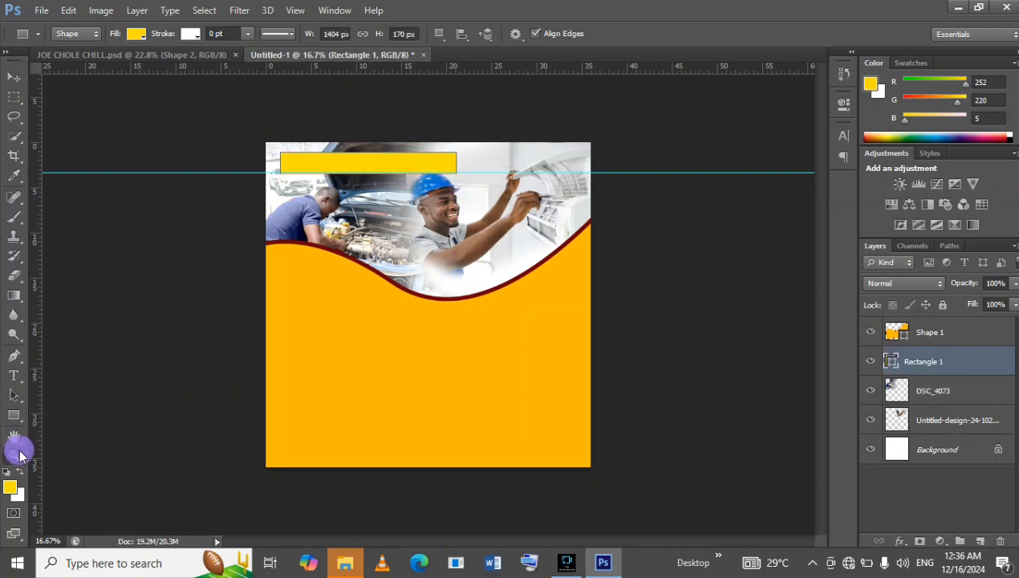
pyautogui.click(446, 251)
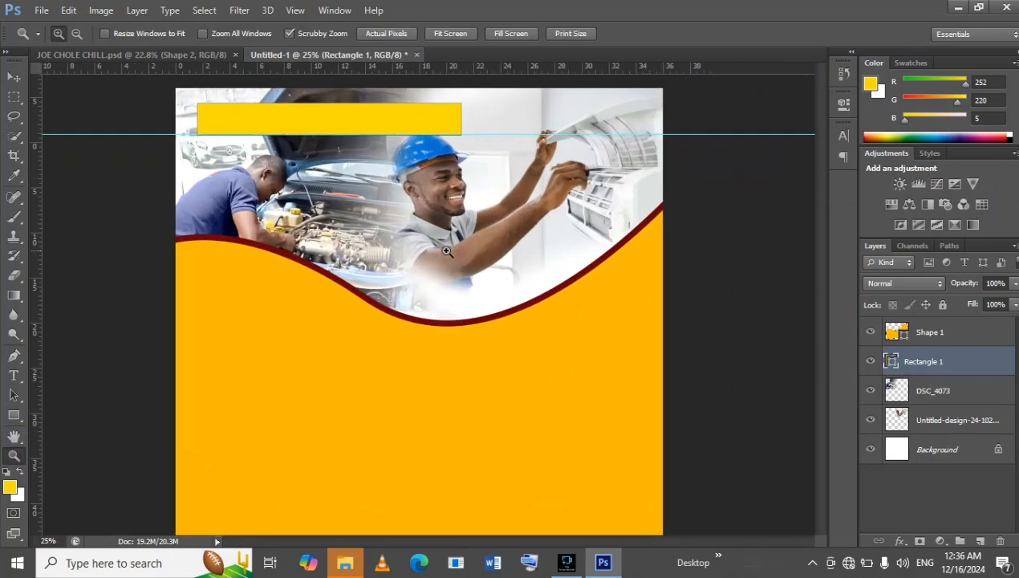
pyautogui.click(24, 74)
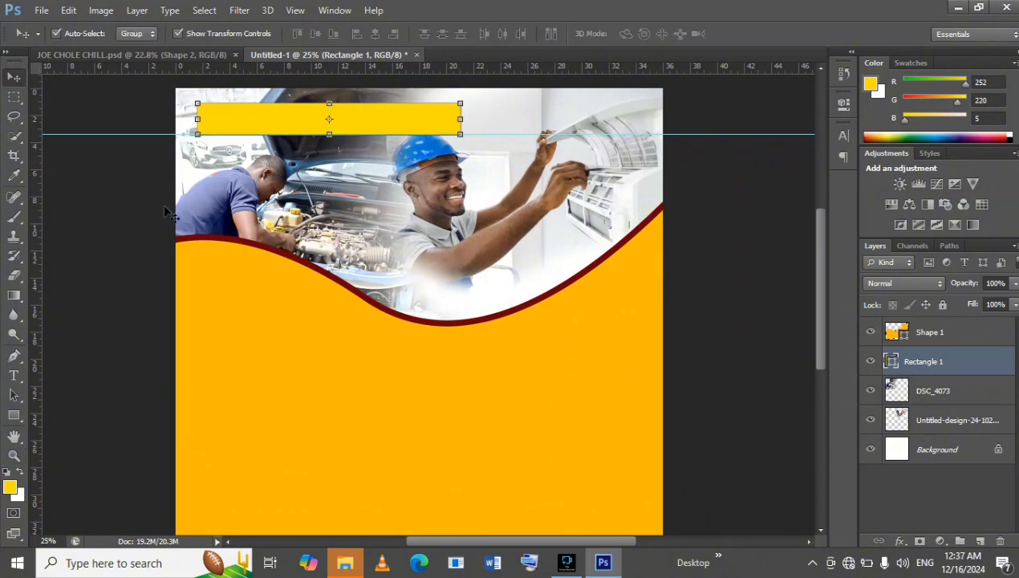
pyautogui.press('Up')
pyautogui.press('Up')
pyautogui.press('Up')
pyautogui.press('Up')
pyautogui.press('Up')
pyautogui.press('Up')
pyautogui.press('Up')
pyautogui.press('Up')
pyautogui.press('Up')
pyautogui.press('Up')
pyautogui.press('Up')
pyautogui.press('Up')
pyautogui.press('Up')
pyautogui.press('Up')
pyautogui.press('Up')
pyautogui.press('Up')
pyautogui.press('Up')
pyautogui.press('Up')
pyautogui.press('Up')
pyautogui.press('Up')
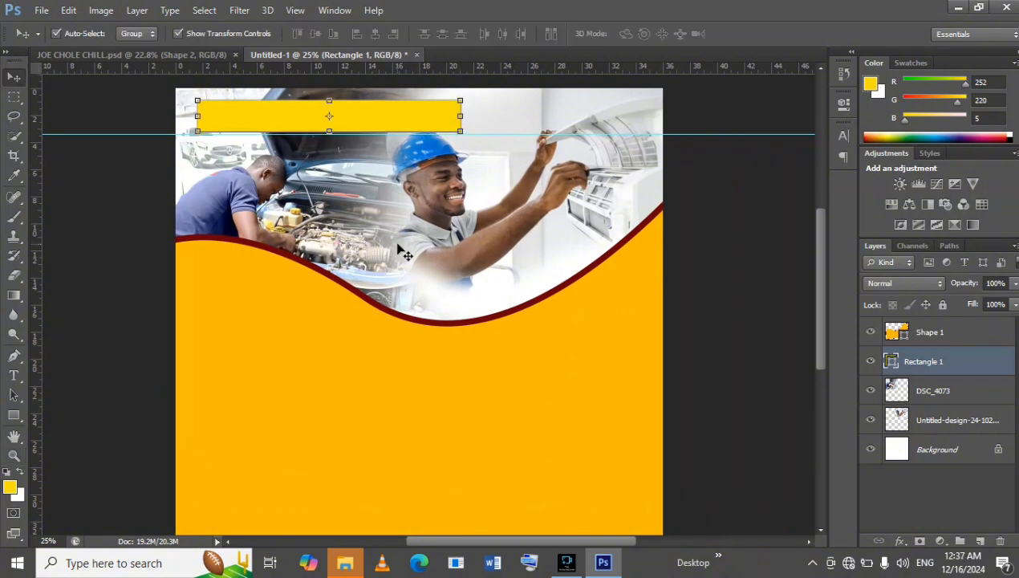
pyautogui.moveTo(459, 133); pyautogui.dragTo(489, 136)
pyautogui.moveTo(414, 119)
pyautogui.mouseDown()
pyautogui.moveTo(406, 114)
pyautogui.moveTo(415, 121)
pyautogui.mouseUp()
pyautogui.press('Down')
pyautogui.press('Down')
pyautogui.press('Down')
pyautogui.press('Down')
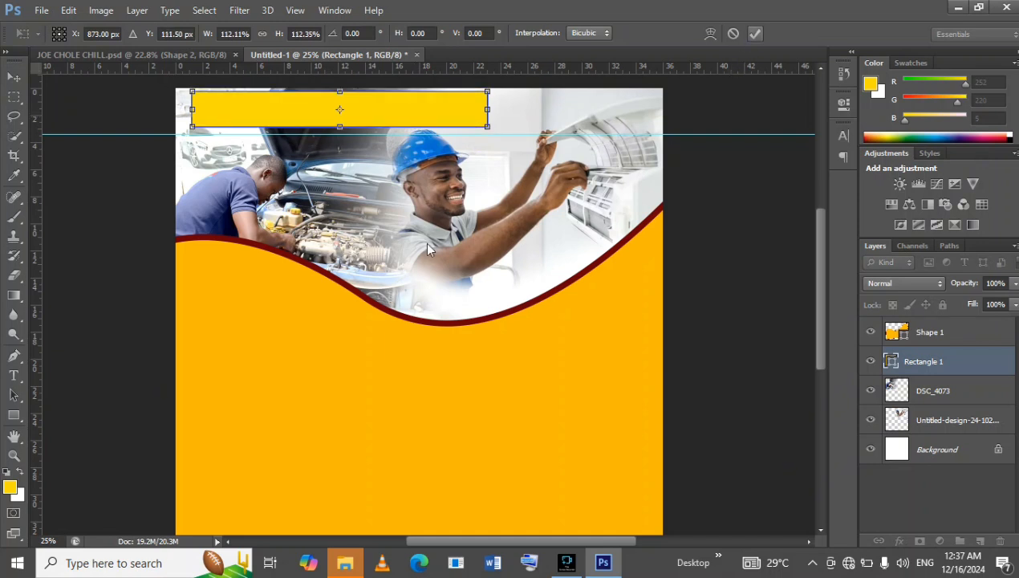
pyautogui.click(14, 416)
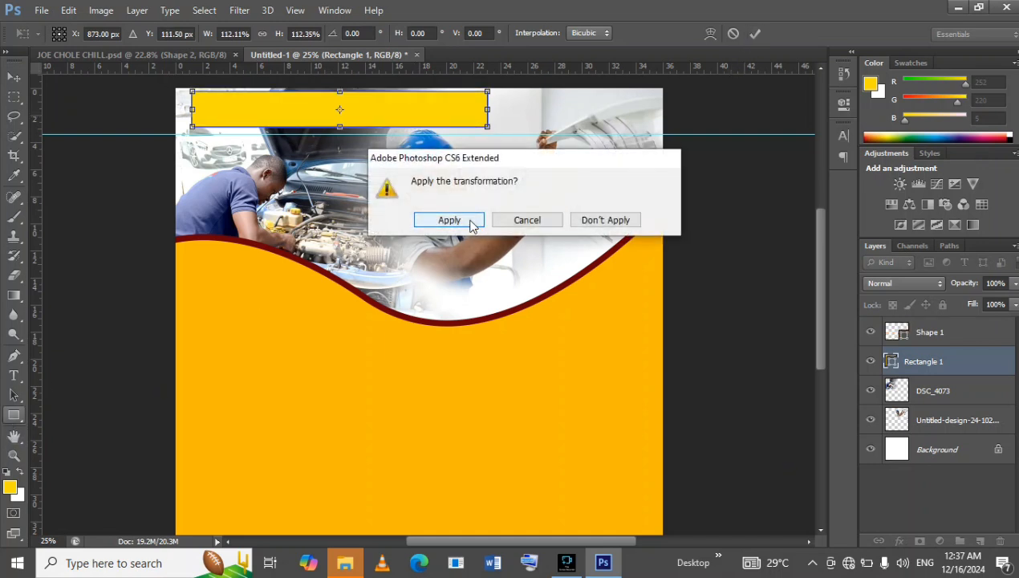
pyautogui.press('Return')
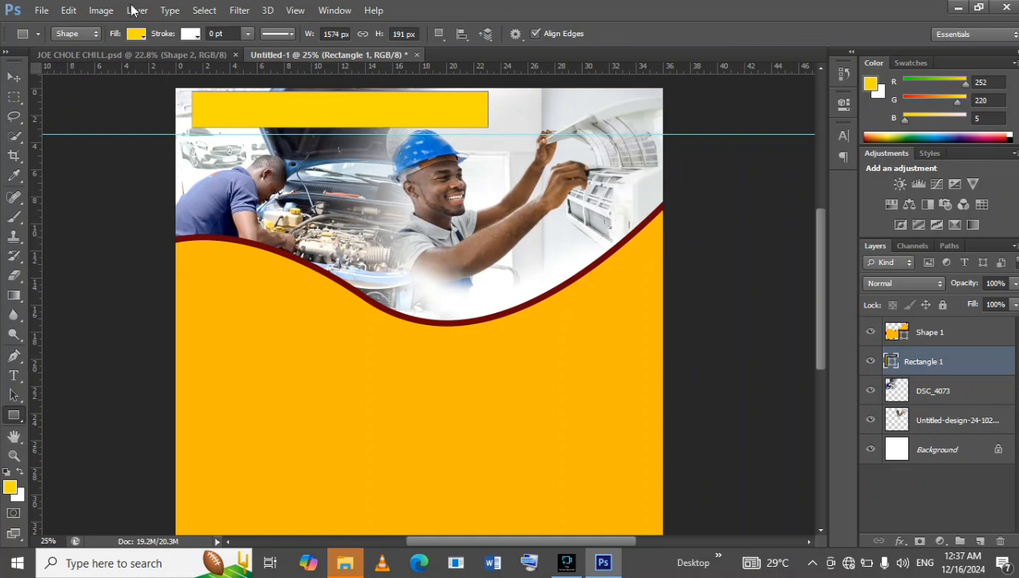
# Change the header rectangle's fill to the recently used orange-yellow of the wave shape.
pyautogui.click(136, 34)
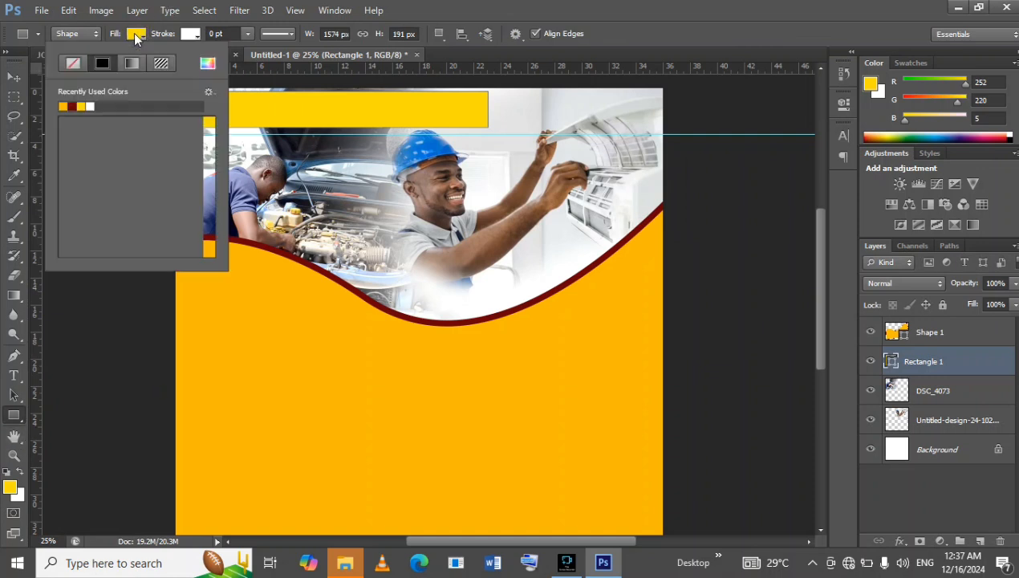
pyautogui.click(66, 105)
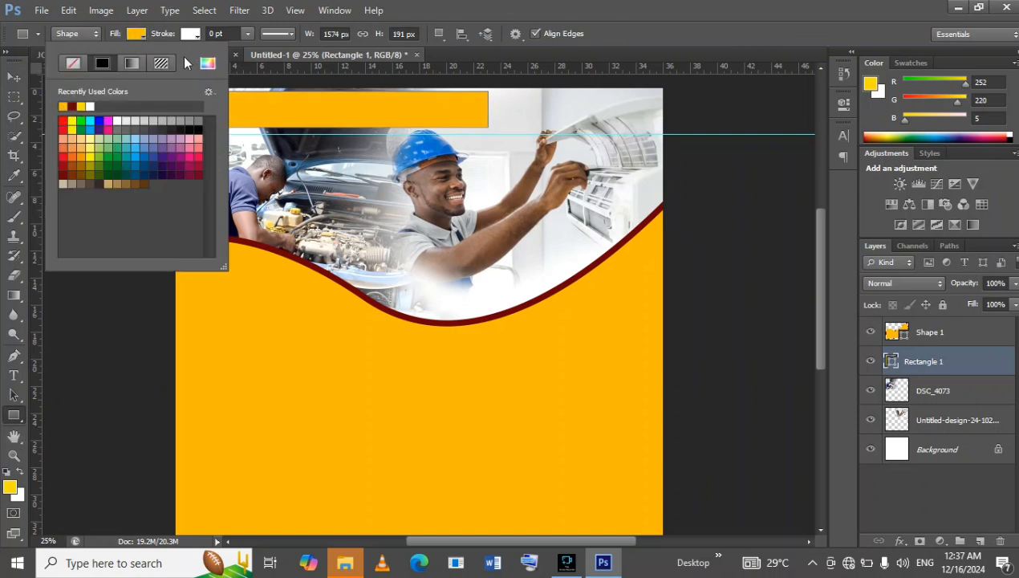
pyautogui.click(14, 77)
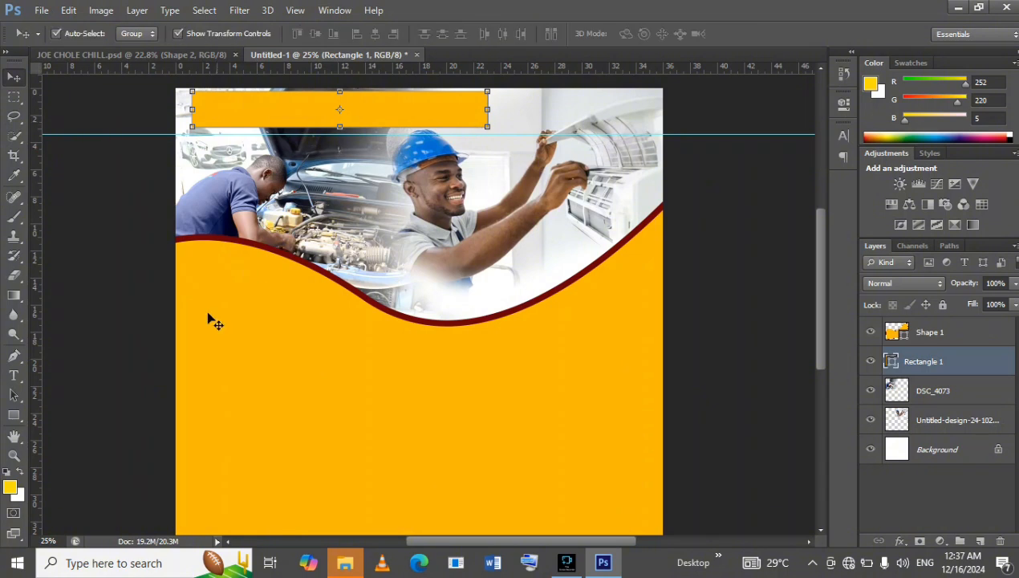
# Check the JOE CHOLE CHILL.psd flyer and choose the solid narrow diamond as the Custom Shape tool's shape.
pyautogui.click(175, 55)
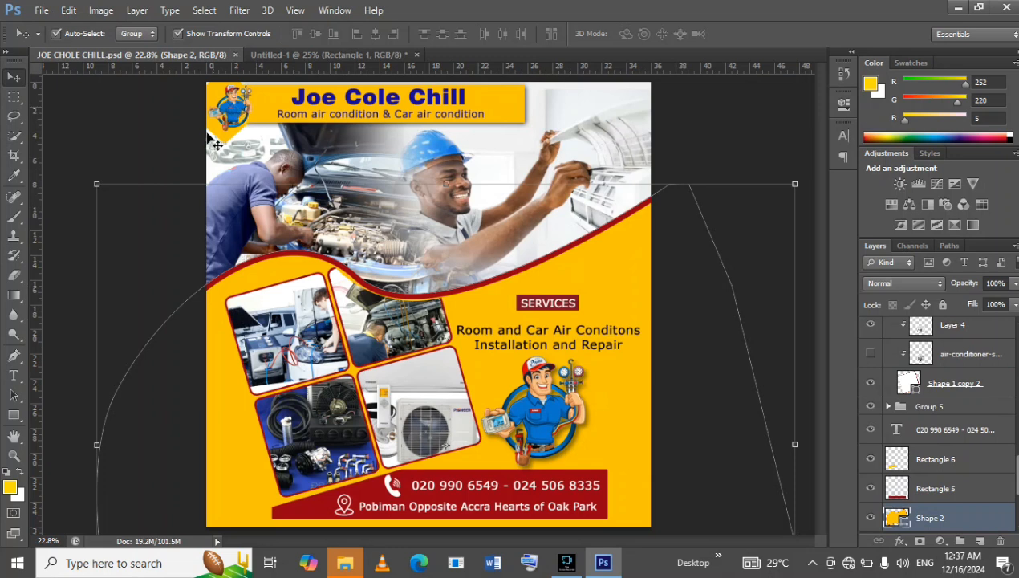
pyautogui.click(14, 414)
pyautogui.click(18, 415)
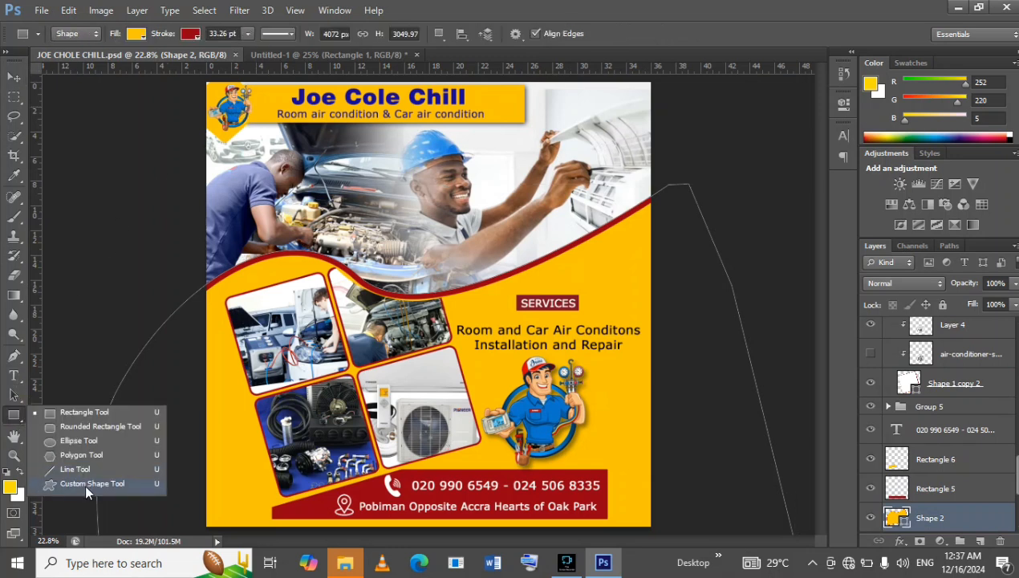
pyautogui.click(86, 483)
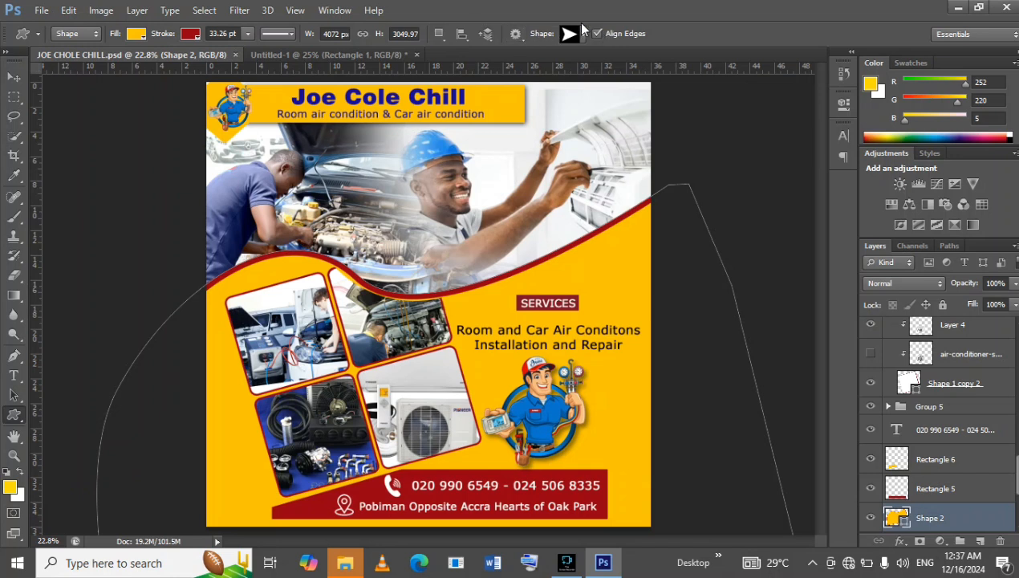
pyautogui.click(583, 35)
pyautogui.scroll(-10, 603, 110)
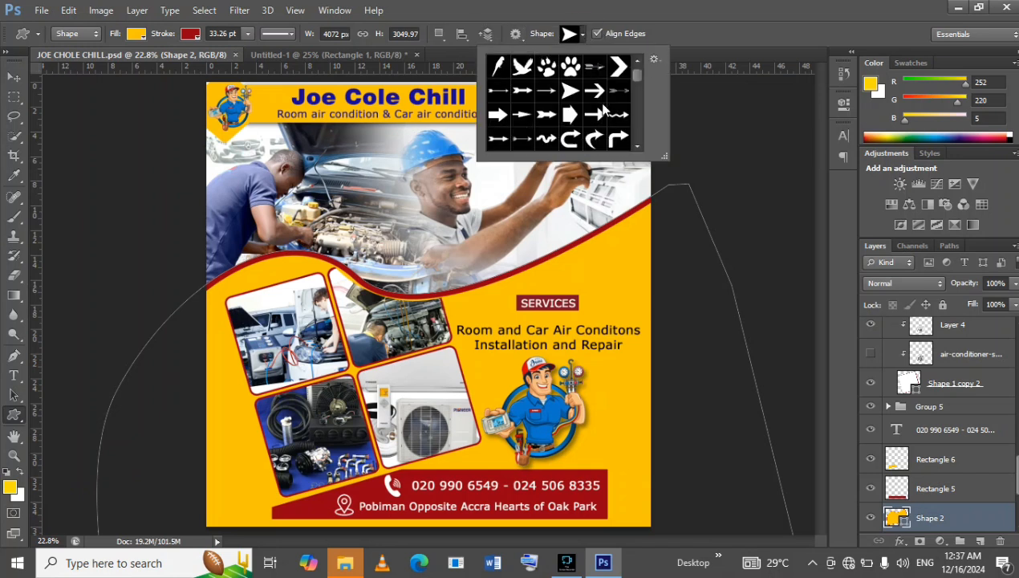
pyautogui.scroll(-10, 603, 112)
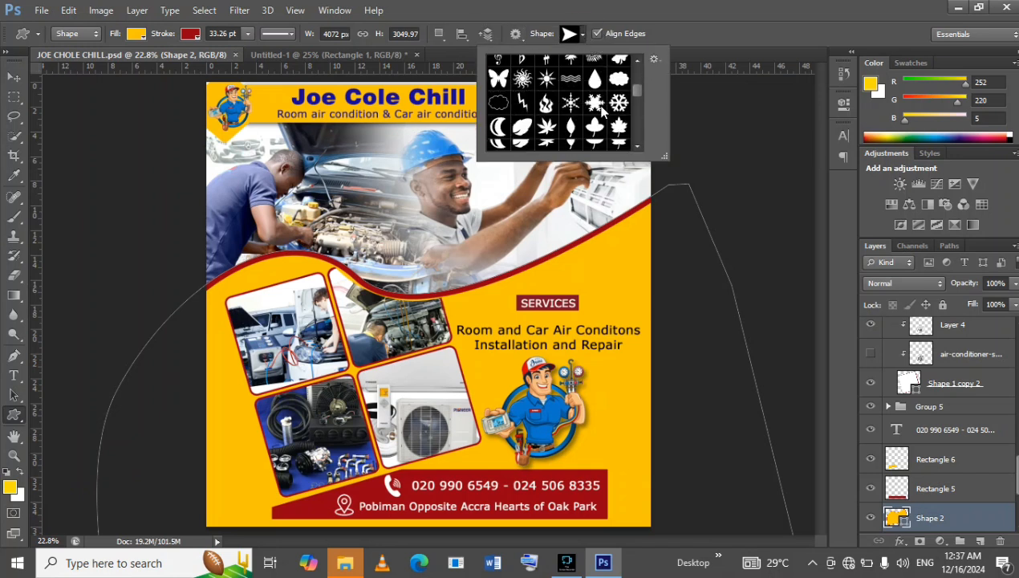
pyautogui.scroll(-10, 574, 99)
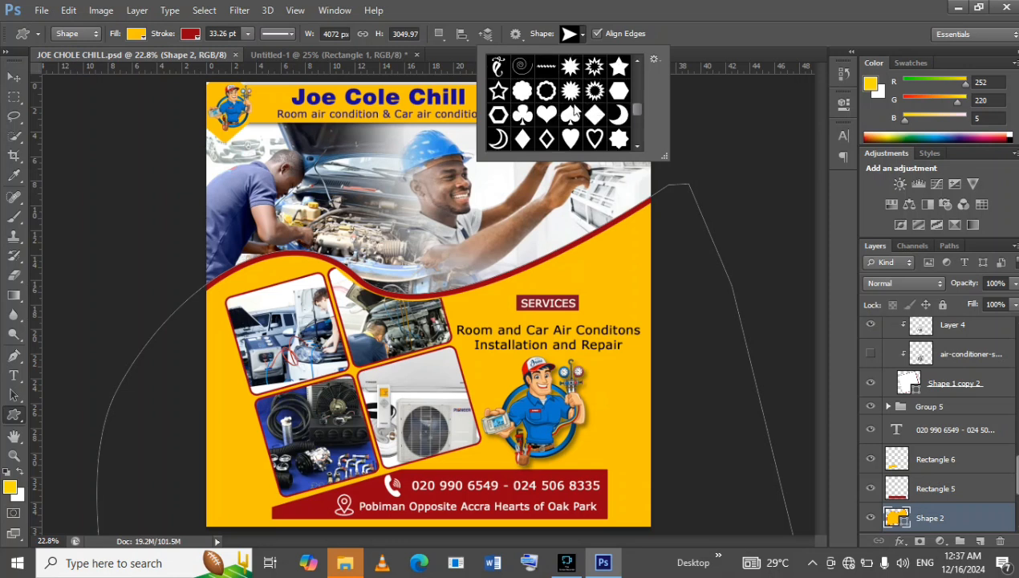
pyautogui.scroll(-10, 575, 100)
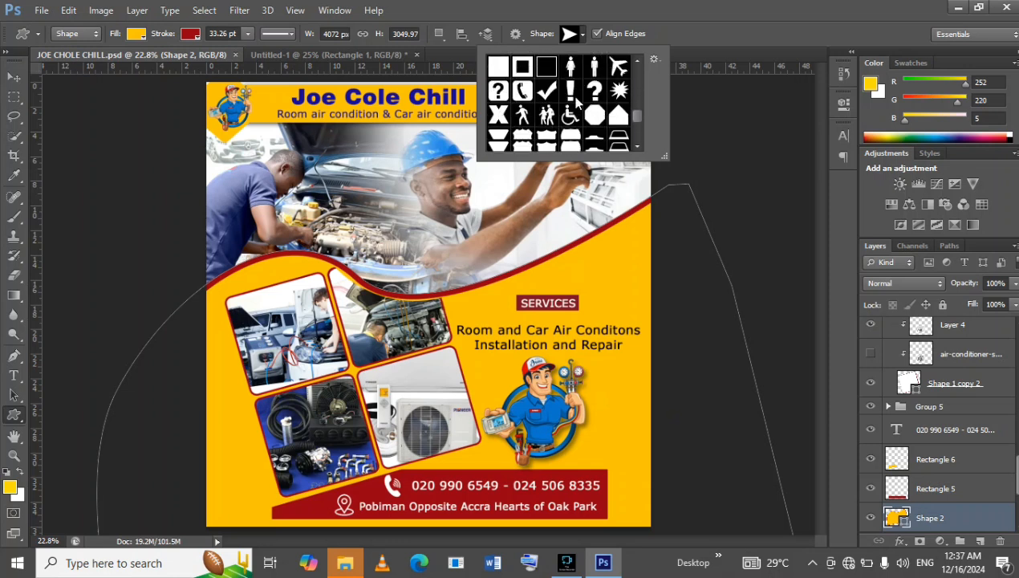
pyautogui.scroll(-10, 574, 111)
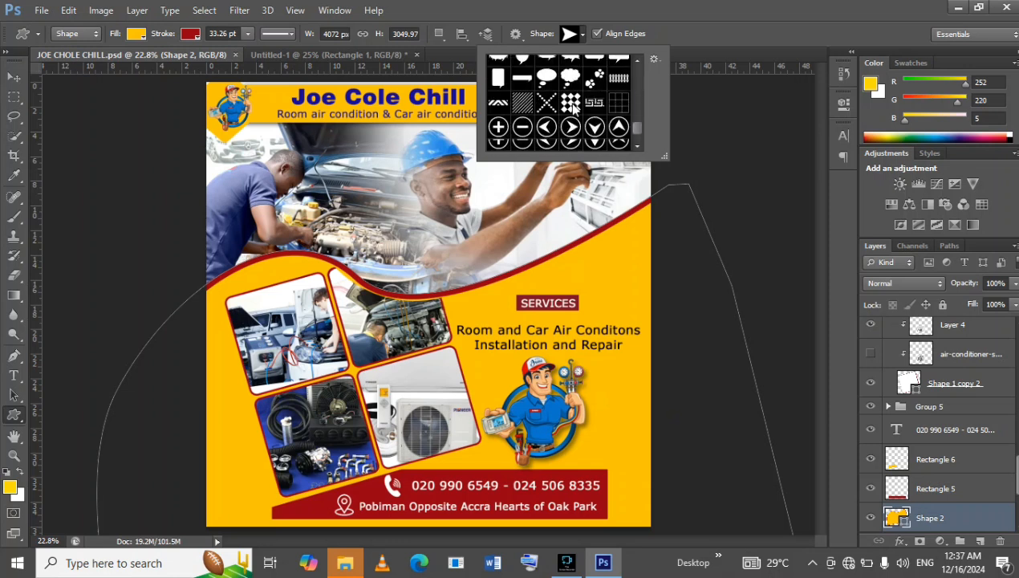
pyautogui.scroll(10, 574, 103)
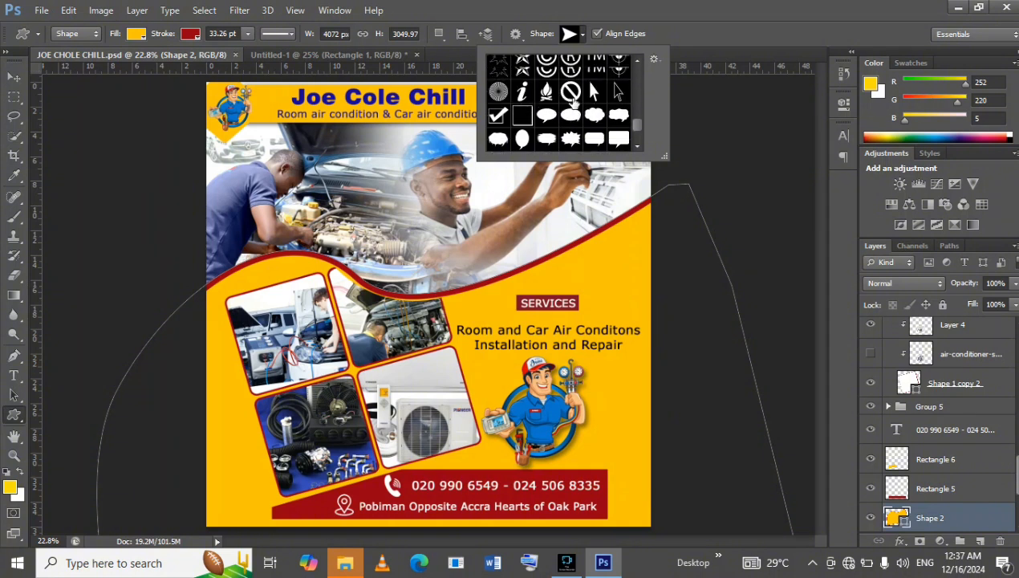
pyautogui.scroll(8, 575, 100)
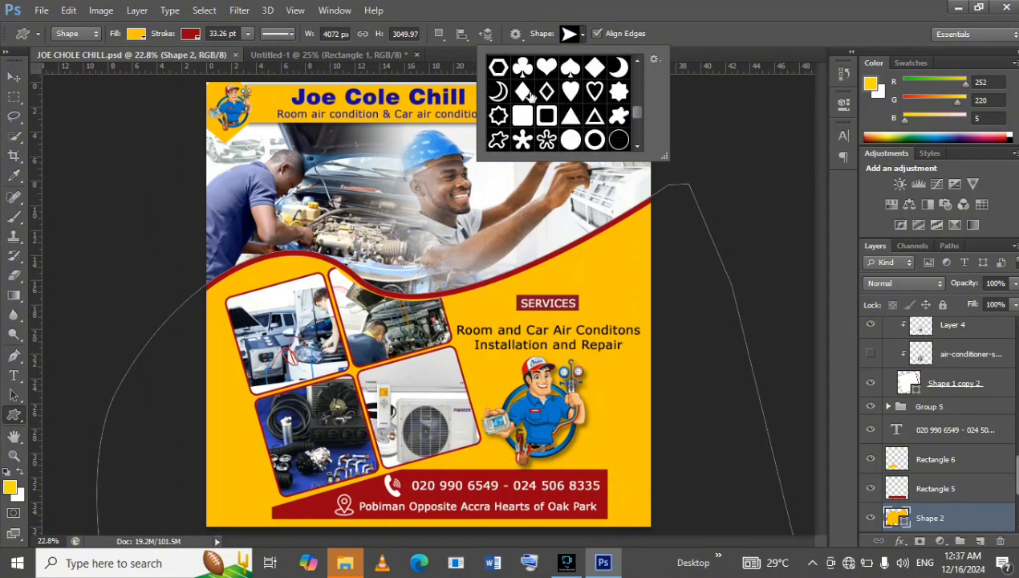
pyautogui.doubleClick(529, 94)
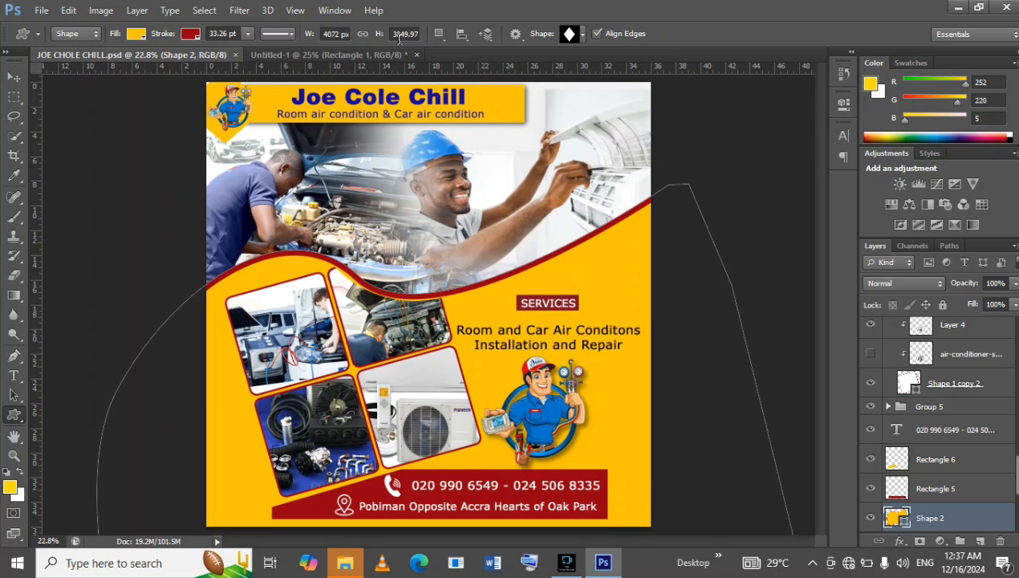
# Draw an orange-yellow diamond about 332 × 348 px in Untitled-1 and move it over the header bar's left end as the logo badge.
pyautogui.click(333, 55)
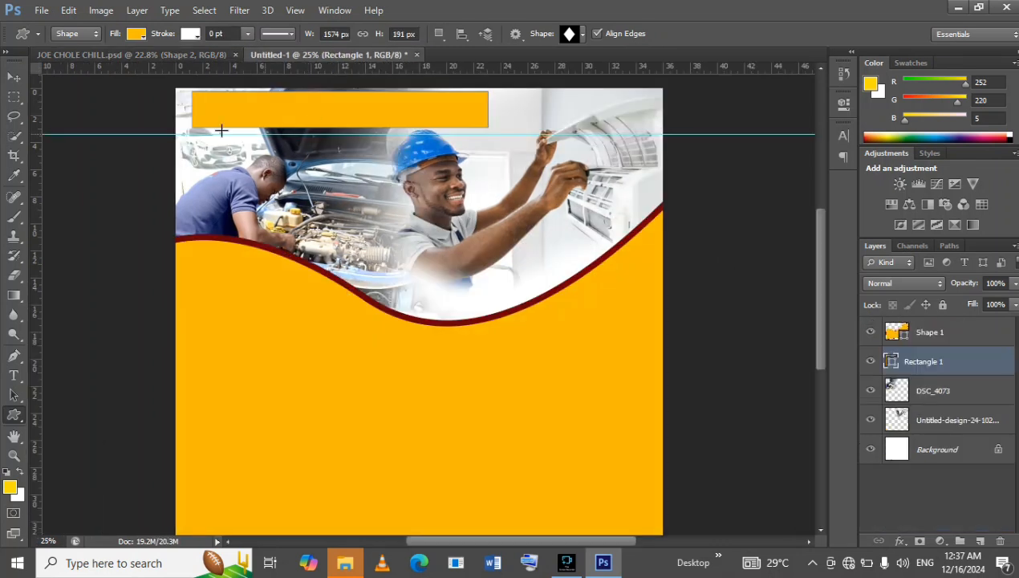
pyautogui.moveTo(178, 95); pyautogui.dragTo(244, 165)
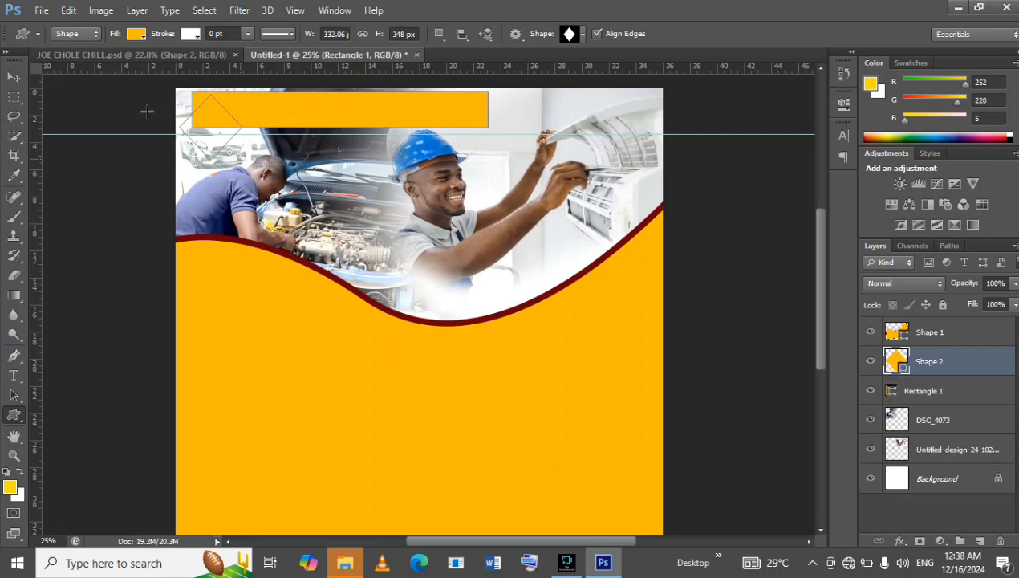
pyautogui.press('v')
pyautogui.moveTo(207, 107); pyautogui.dragTo(256, 111)
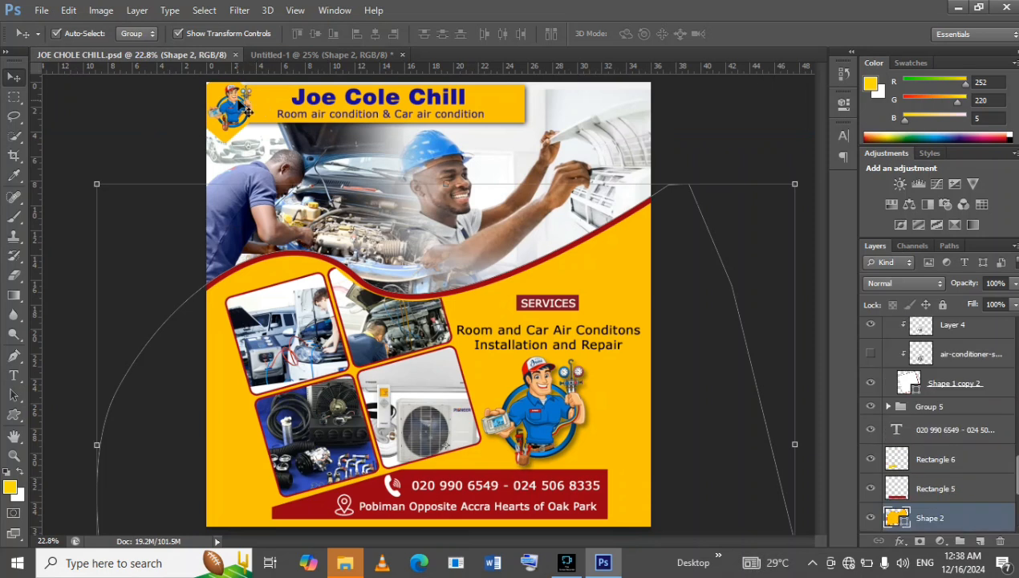
# Shift the header rectangle in Untitled-1 slightly right so its left end starts within the diamond badge.
pyautogui.hotkey('ctrl', 'Tab')
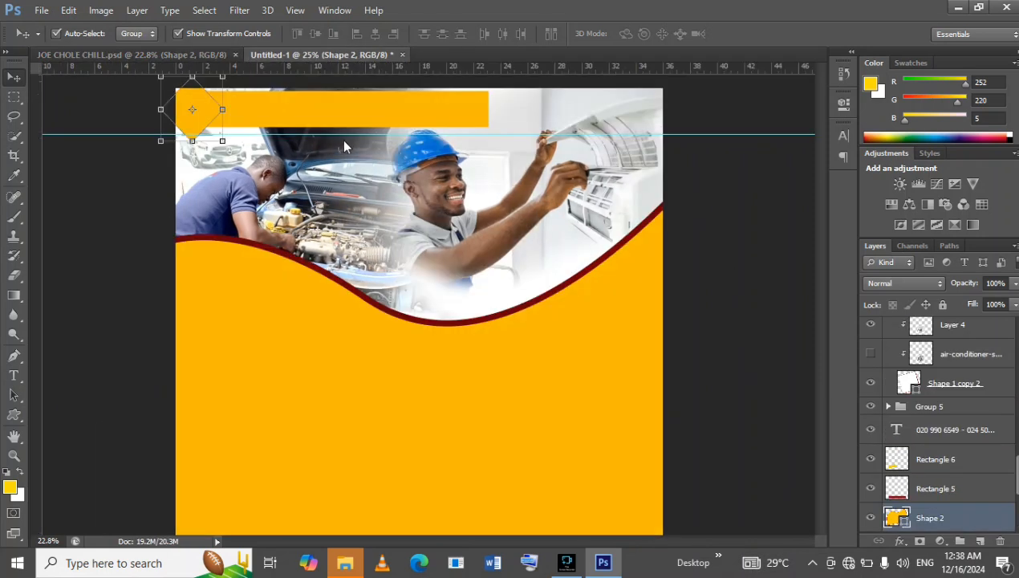
pyautogui.click(423, 115)
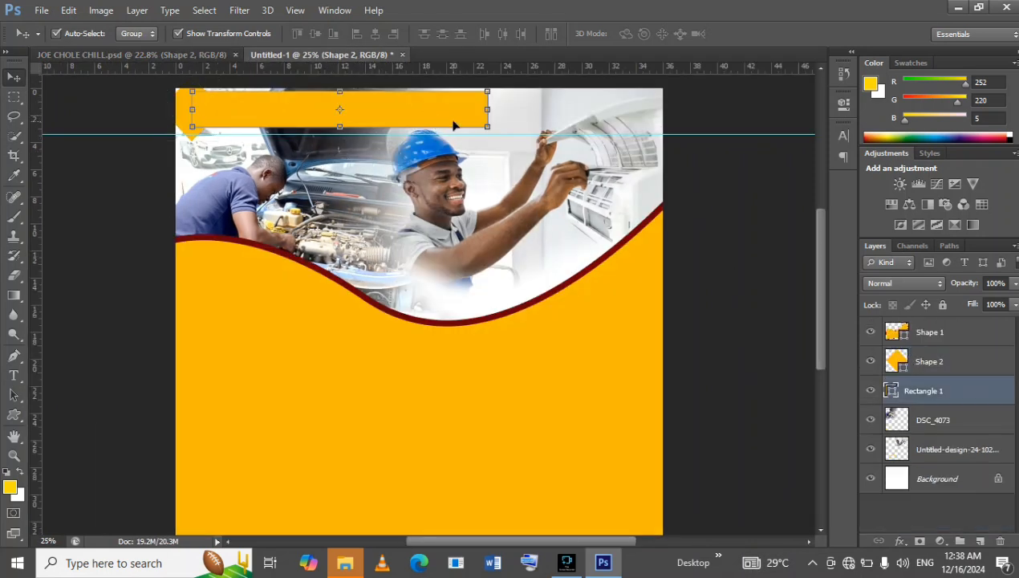
pyautogui.moveTo(454, 119); pyautogui.dragTo(469, 116)
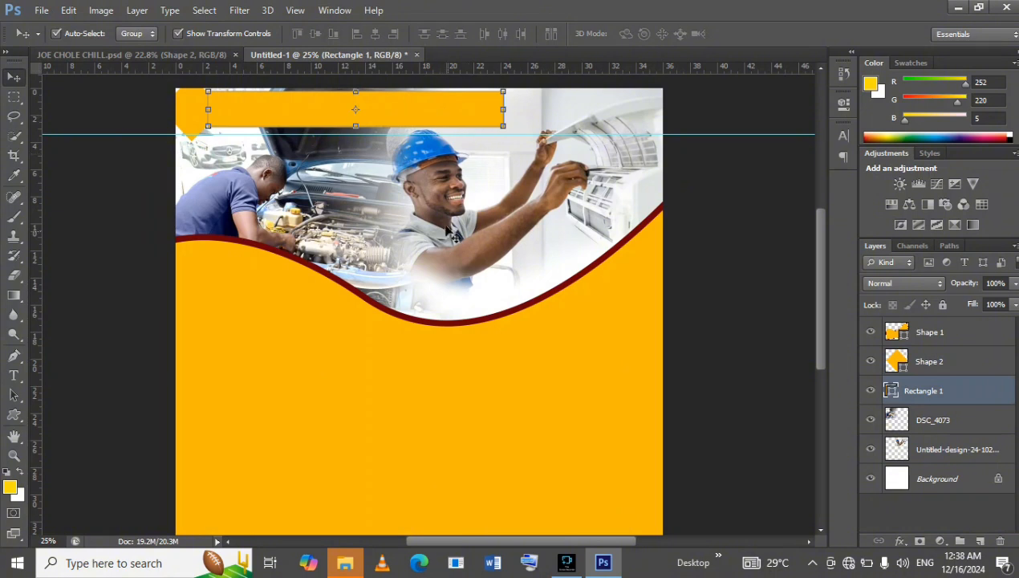
# Nudge the air-conditioner technician photo down until its top edge sits slightly below the page's top edge.
pyautogui.click(451, 228)
pyautogui.hotkey('shift', 'Down')
pyautogui.hotkey('shift', 'Down')
pyautogui.hotkey('shift', 'Down')
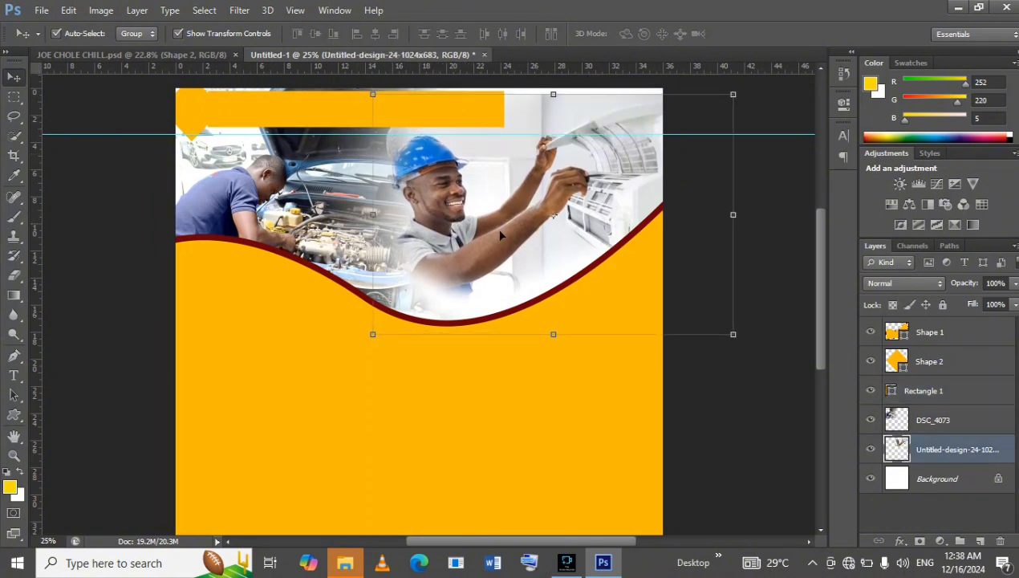
pyautogui.hotkey('shift', 'Down')
pyautogui.hotkey('shift', 'Down')
pyautogui.hotkey('shift', 'Down')
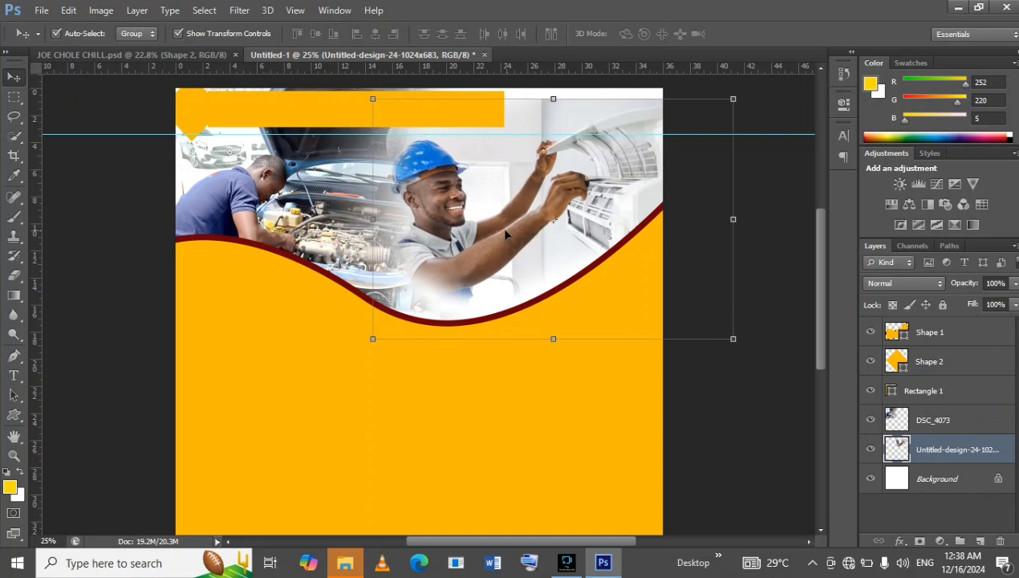
# Nudge the car mechanic photo slightly right and down within the page.
pyautogui.click(263, 202)
pyautogui.press('Right')
pyautogui.press('Right')
pyautogui.press('Right')
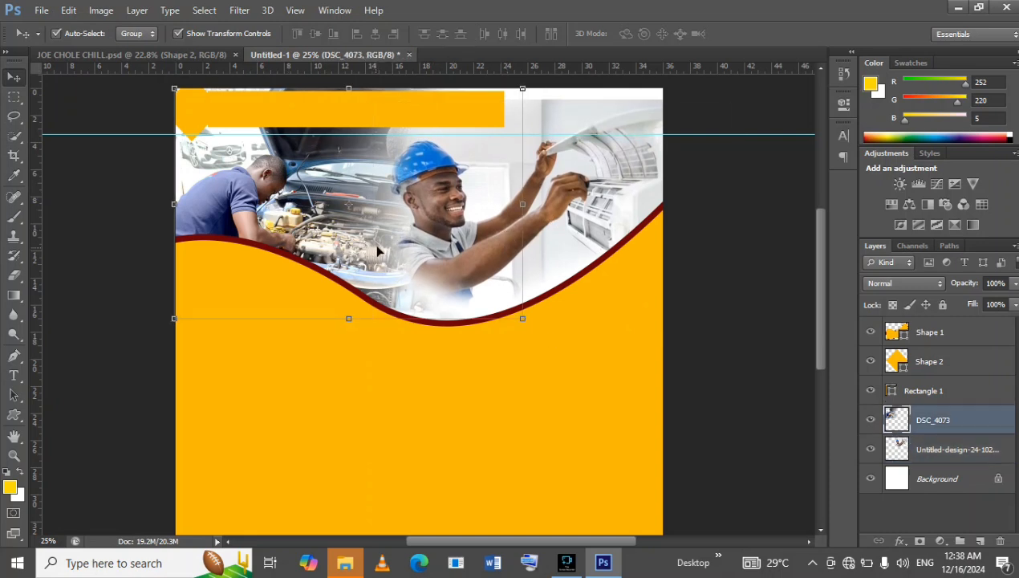
pyautogui.press('Down')
pyautogui.press('Down')
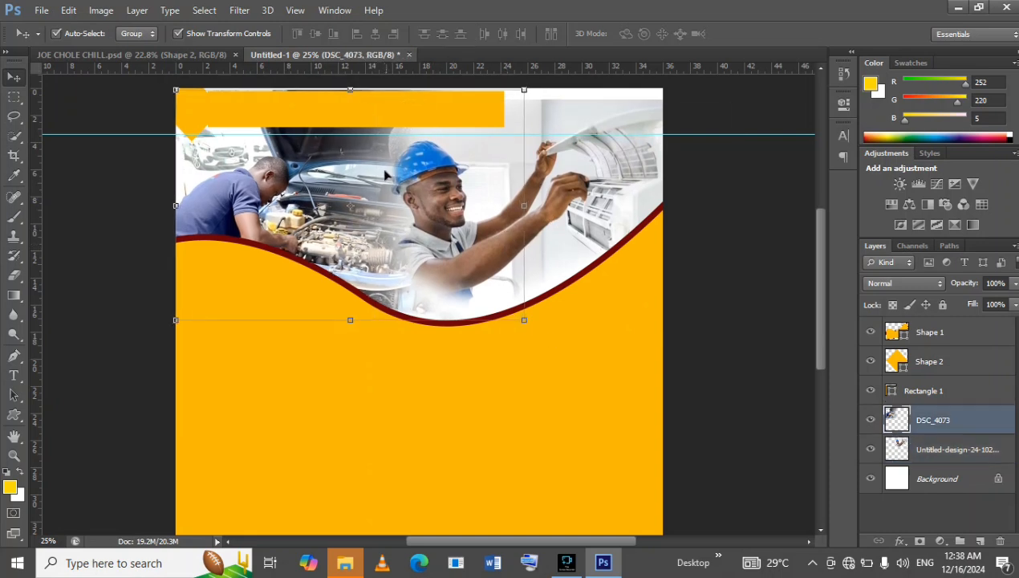
# Scale the header rectangle down proportionally to 95.81%, about 1508 × 183 px, keeping its upper-left corner in place.
pyautogui.click(371, 109)
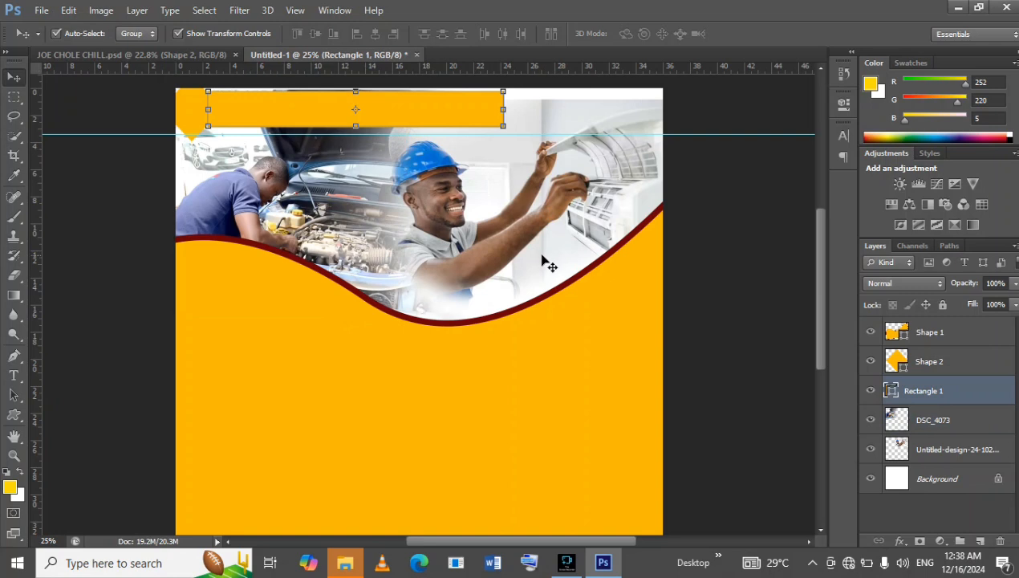
pyautogui.moveTo(502, 129)
pyautogui.mouseDown()
pyautogui.moveTo(514, 128)
pyautogui.moveTo(484, 127)
pyautogui.mouseUp()
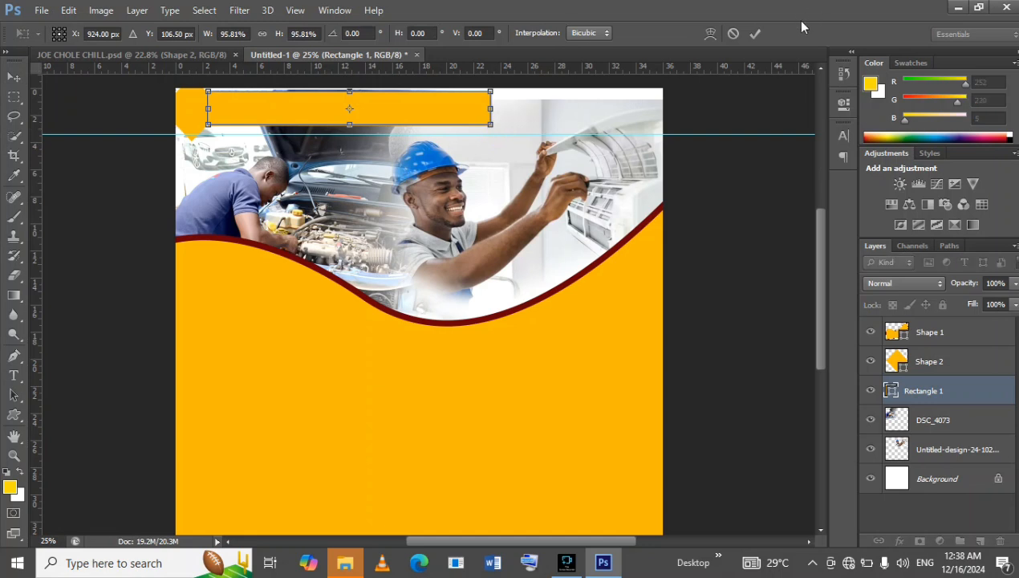
pyautogui.click(754, 34)
pyautogui.click(200, 110)
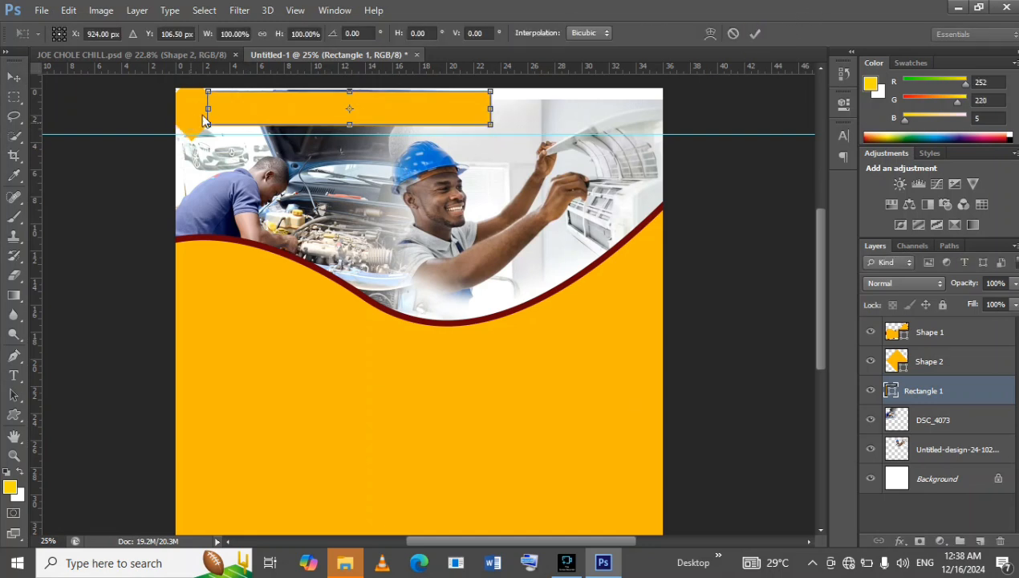
pyautogui.click(754, 34)
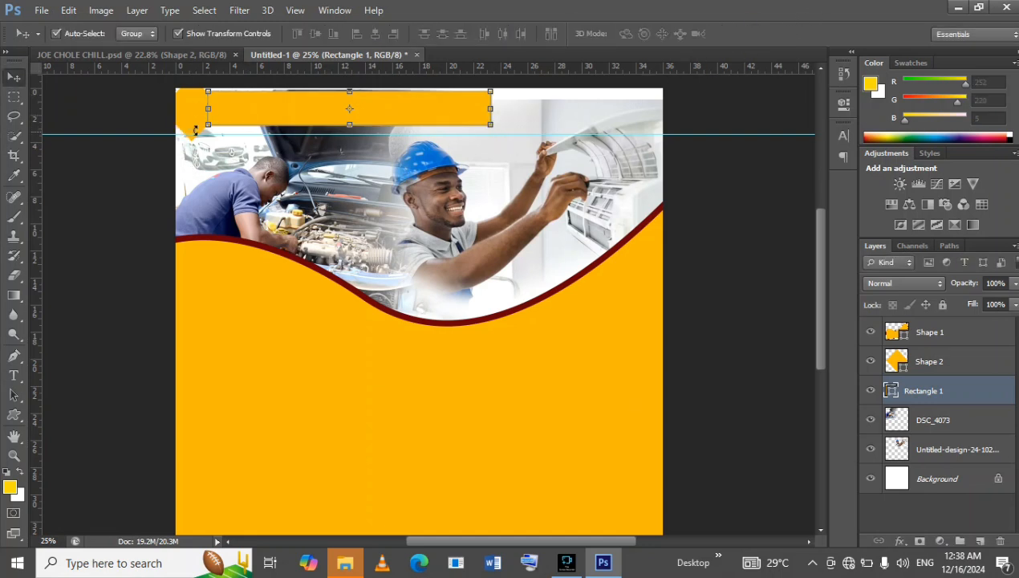
# Nudge the diamond badge slightly right and down at the header bar's left end.
pyautogui.click(181, 113)
pyautogui.press('Right')
pyautogui.press('Right')
pyautogui.press('Right')
pyautogui.press('Right')
pyautogui.press('Down')
pyautogui.press('Down')
pyautogui.press('Down')
pyautogui.press('Down')
pyautogui.press('Down')
pyautogui.press('Down')
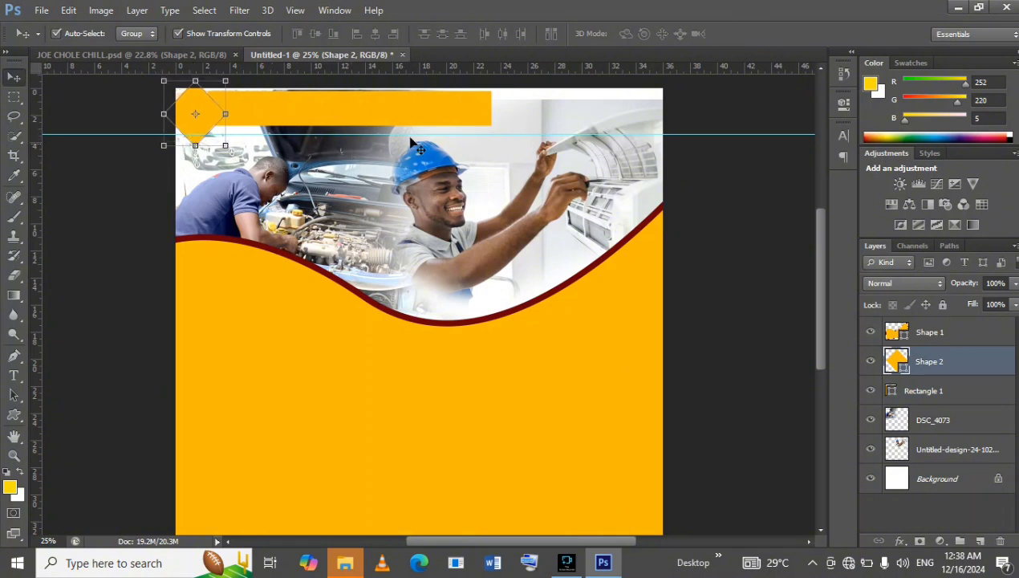
# Nudge the header rectangle slightly down to line up with the diamond badge and compare it with the JOE CHOLE CHILL.psd flyer.
pyautogui.click(402, 104)
pyautogui.press('Down')
pyautogui.press('Down')
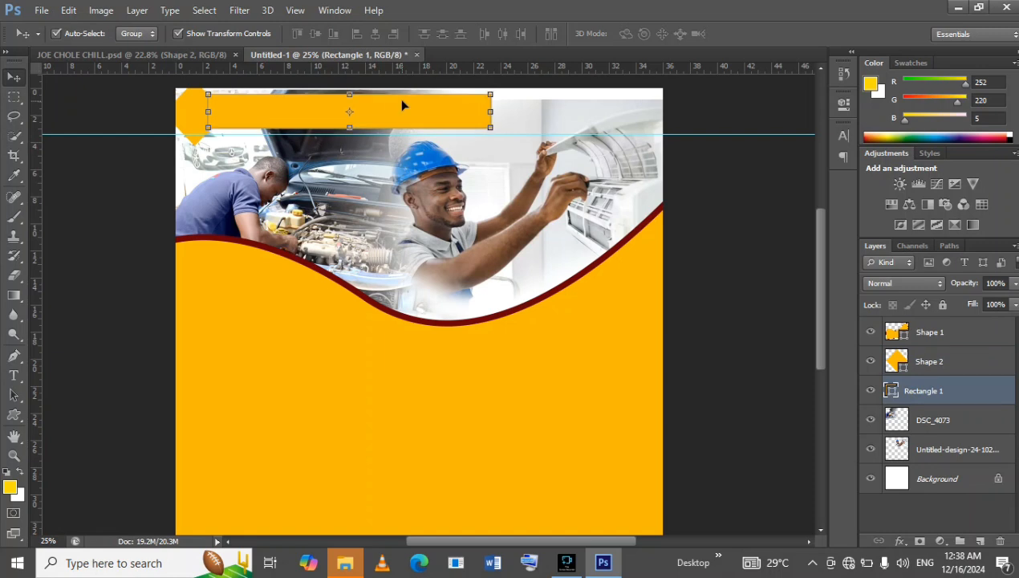
pyautogui.click(112, 55)
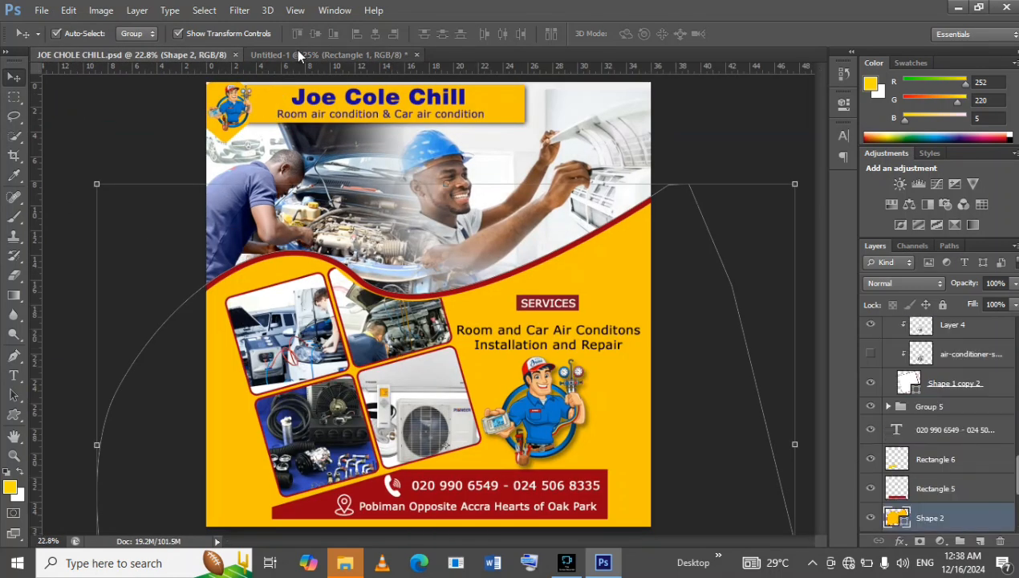
pyautogui.click(335, 55)
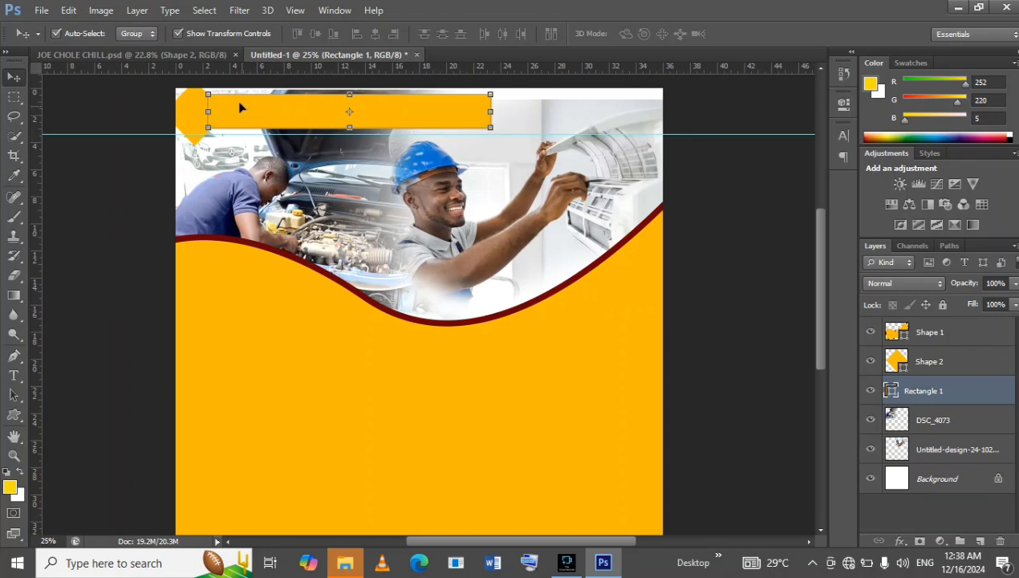
# Check the flyer's tilted photo frames and draw a diamond about 788 × 816 px in the lower-left yellow area of Untitled-1.
pyautogui.click(149, 55)
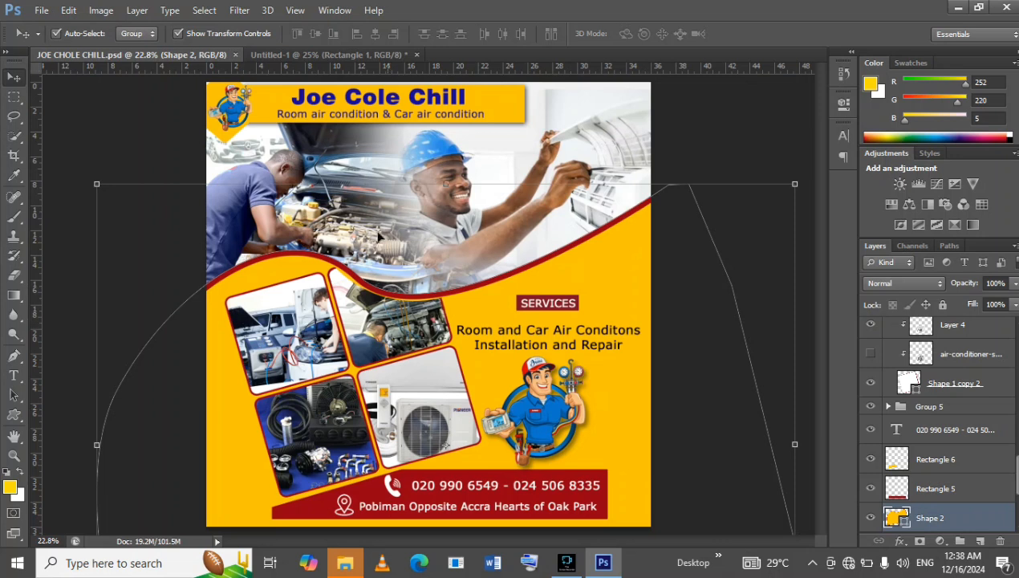
pyautogui.click(329, 54)
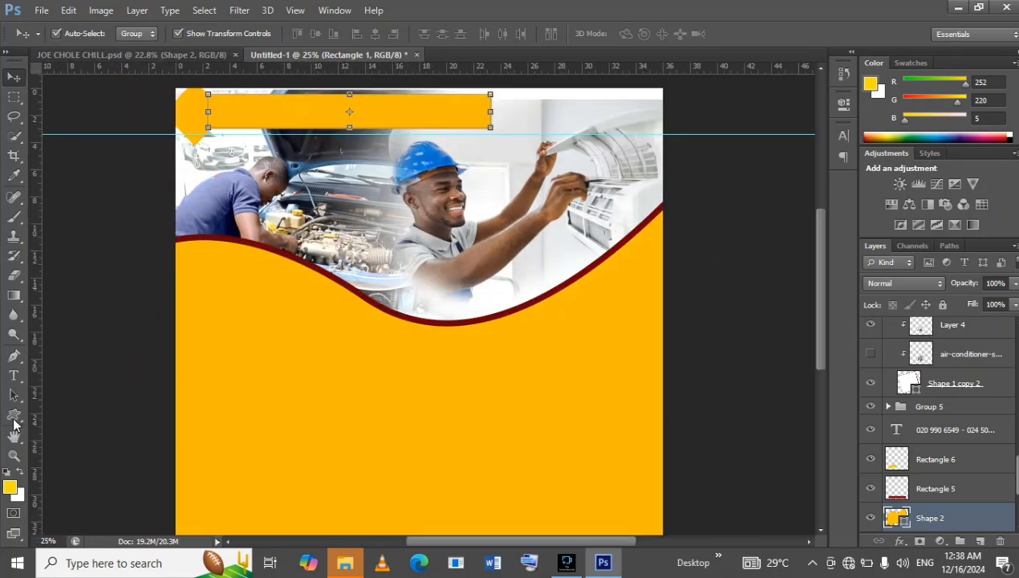
pyautogui.click(14, 418)
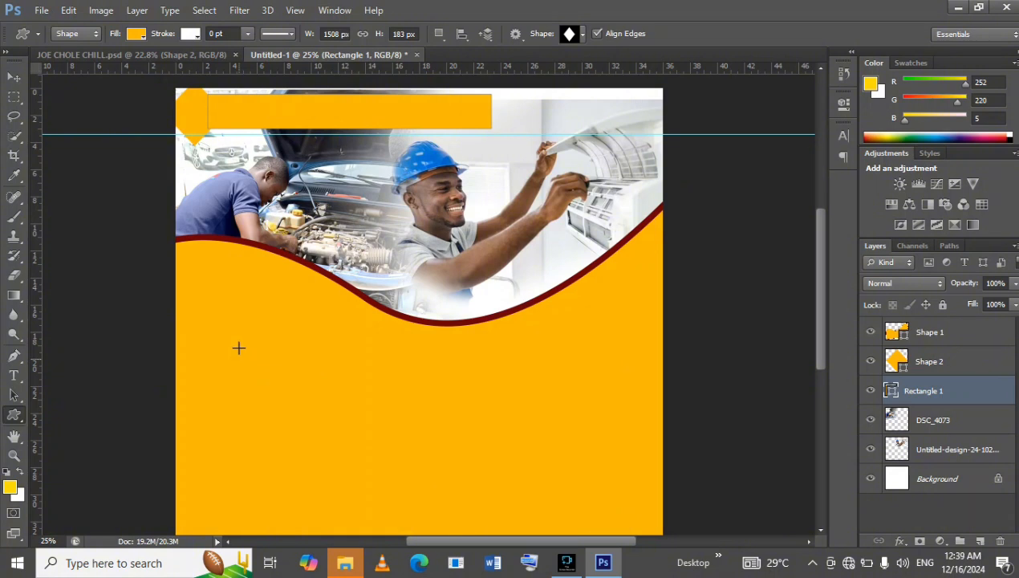
pyautogui.click(160, 54)
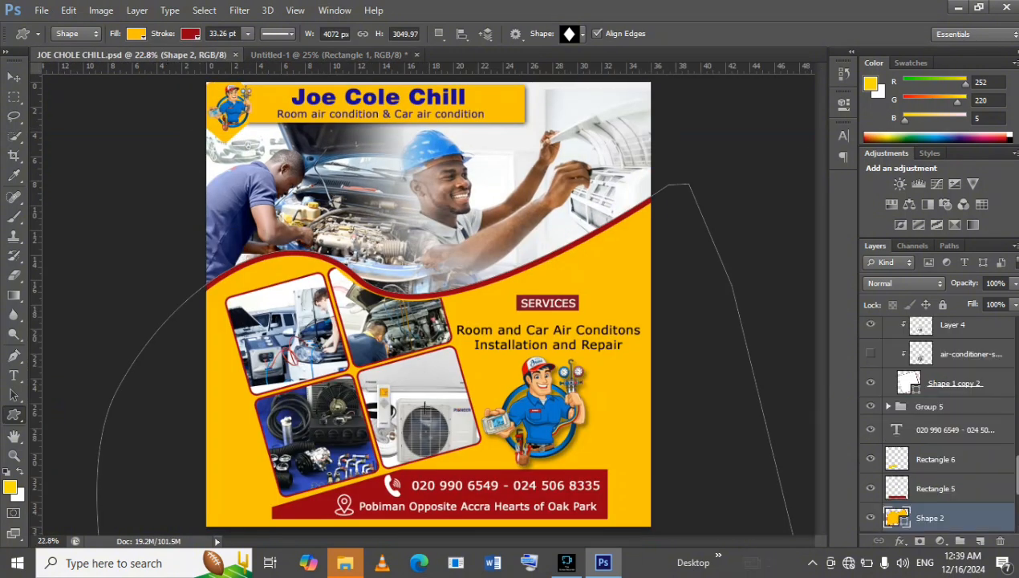
pyautogui.click(295, 55)
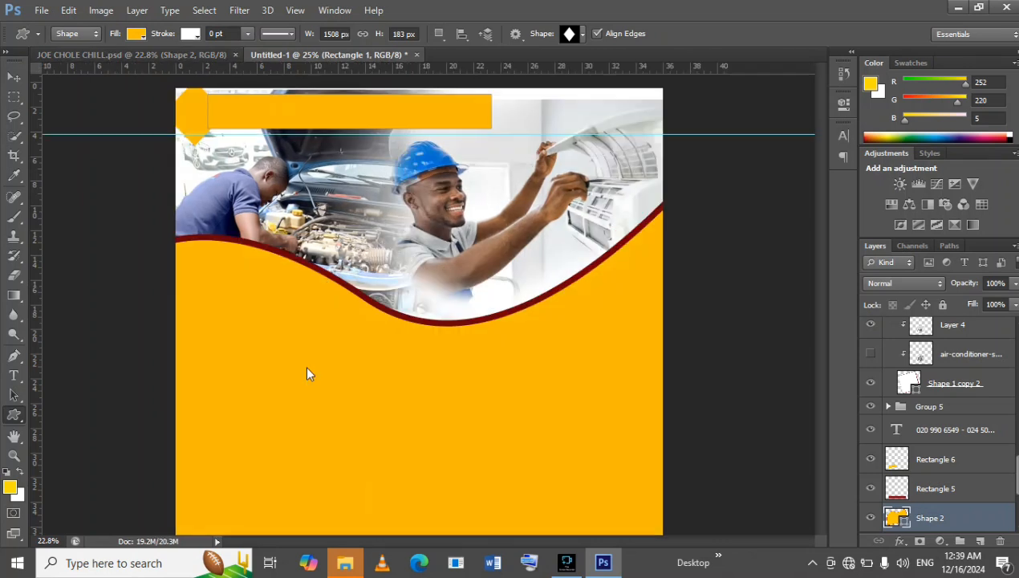
pyautogui.moveTo(222, 334); pyautogui.dragTo(368, 486)
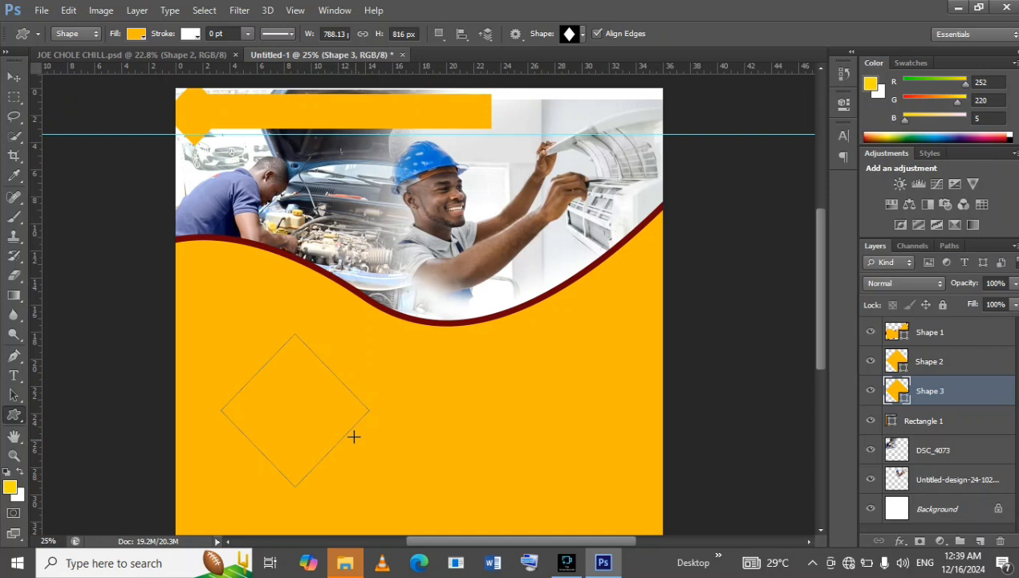
# Fill the new diamond with white and give it a dark red outline of 0.79 pt.
pyautogui.click(136, 33)
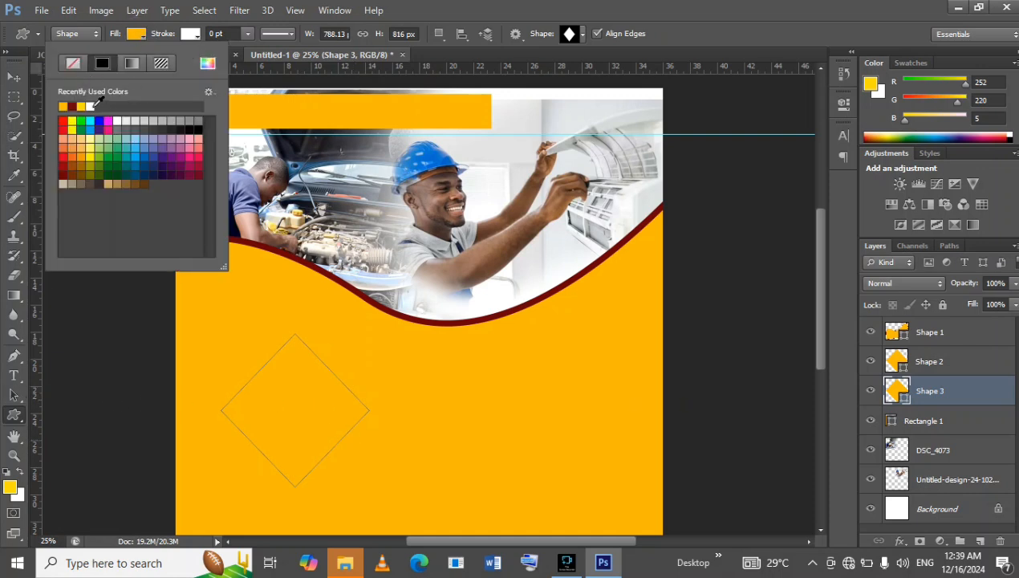
pyautogui.click(91, 106)
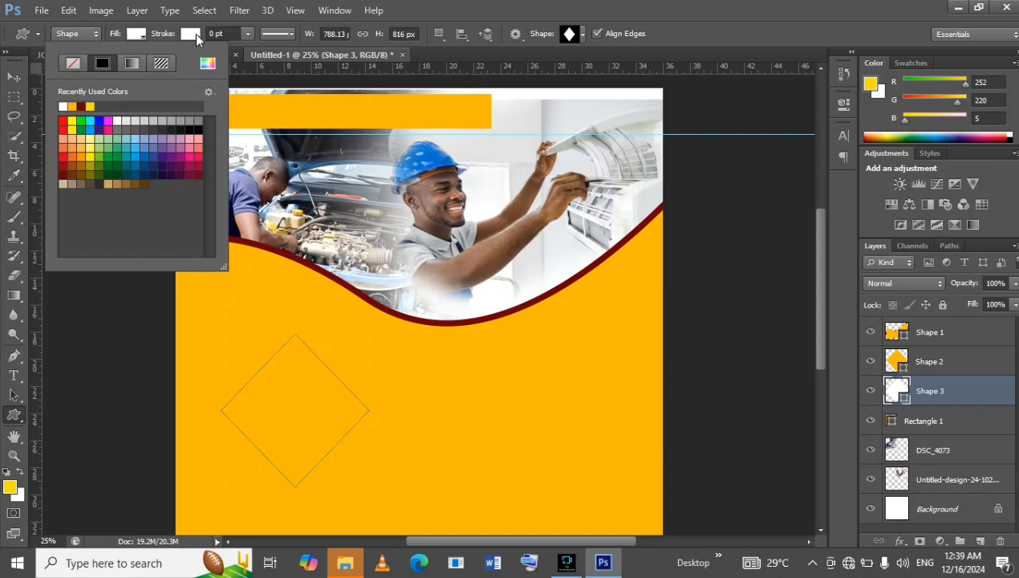
pyautogui.click(192, 33)
pyautogui.click(193, 33)
pyautogui.click(117, 106)
pyautogui.click(247, 35)
pyautogui.click(248, 36)
pyautogui.moveTo(250, 48); pyautogui.dragTo(258, 49)
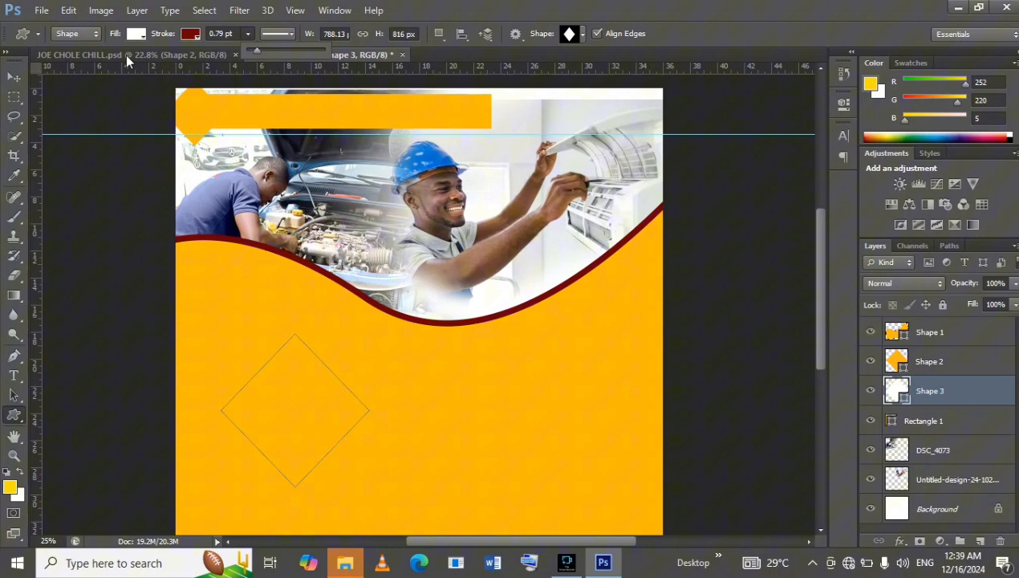
# Bring the white diamond to the top of the layer stack and thicken its dark red outline to 9 pt.
pyautogui.click(14, 77)
pyautogui.moveTo(968, 392); pyautogui.dragTo(955, 323)
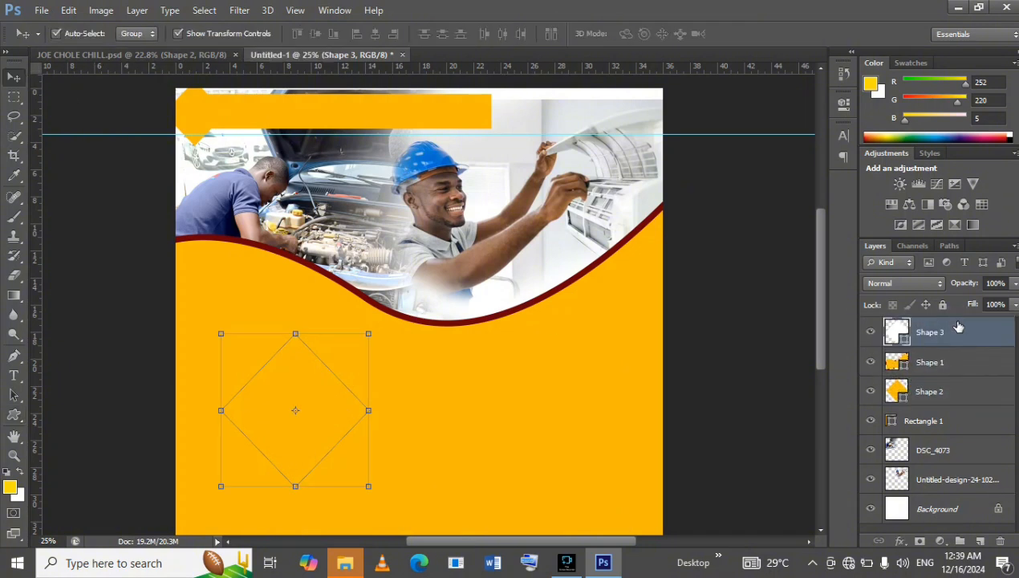
pyautogui.click(15, 414)
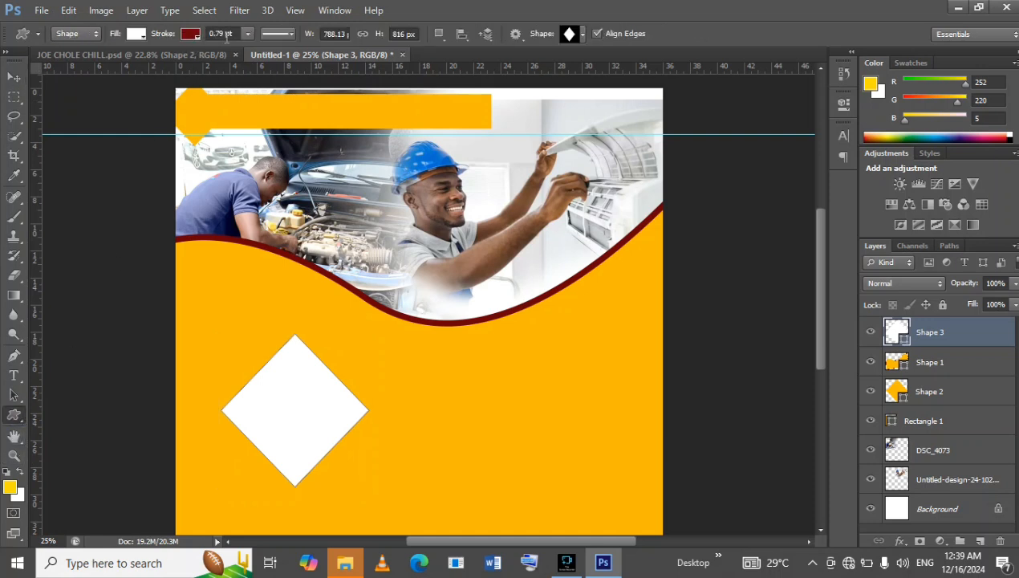
pyautogui.click(252, 34)
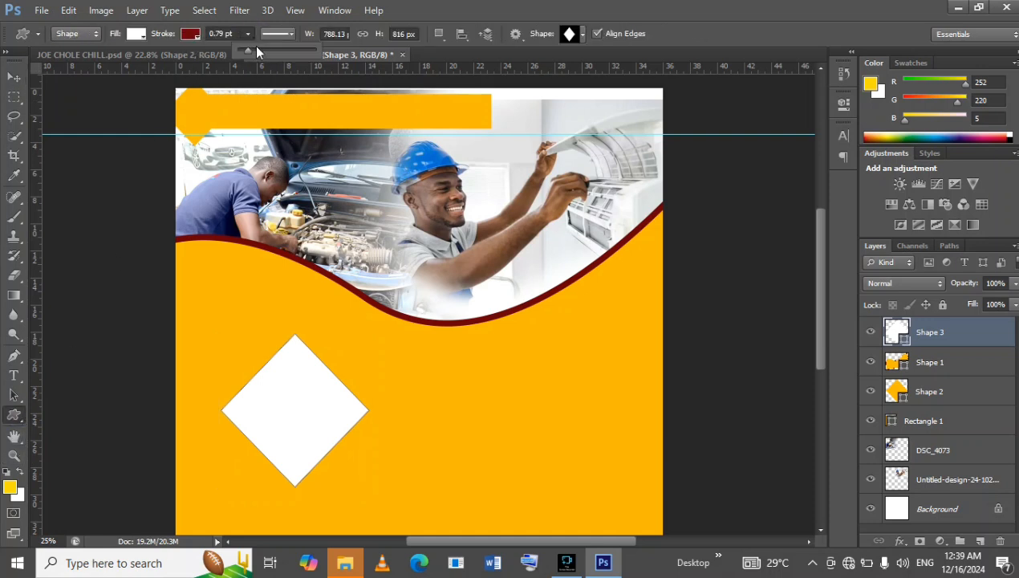
pyautogui.moveTo(256, 50)
pyautogui.mouseDown()
pyautogui.moveTo(270, 50)
pyautogui.moveTo(260, 50)
pyautogui.mouseUp()
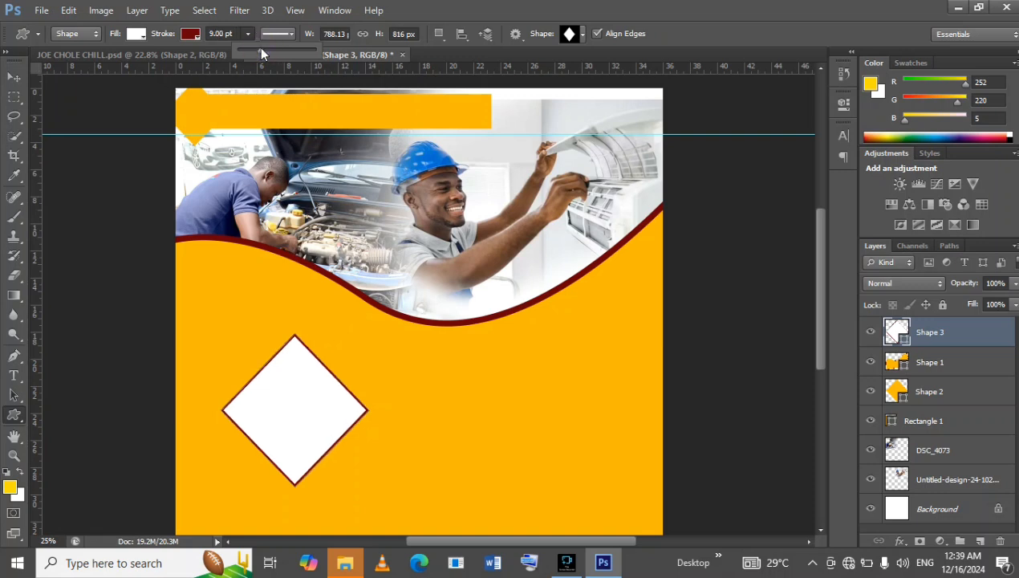
# Rotate the white diamond by about -17.36° around its centre.
pyautogui.click(14, 76)
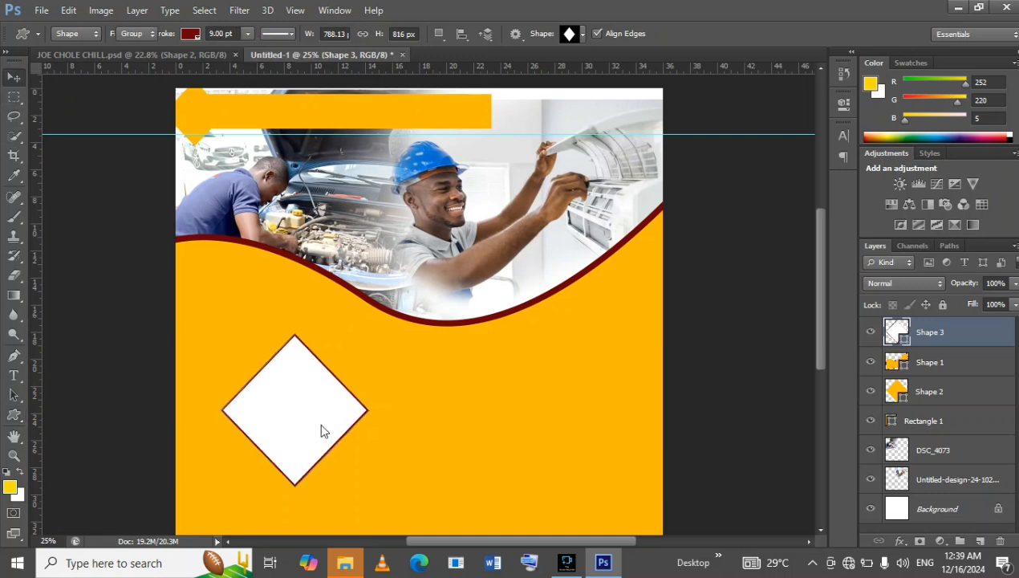
pyautogui.moveTo(286, 320); pyautogui.dragTo(260, 322)
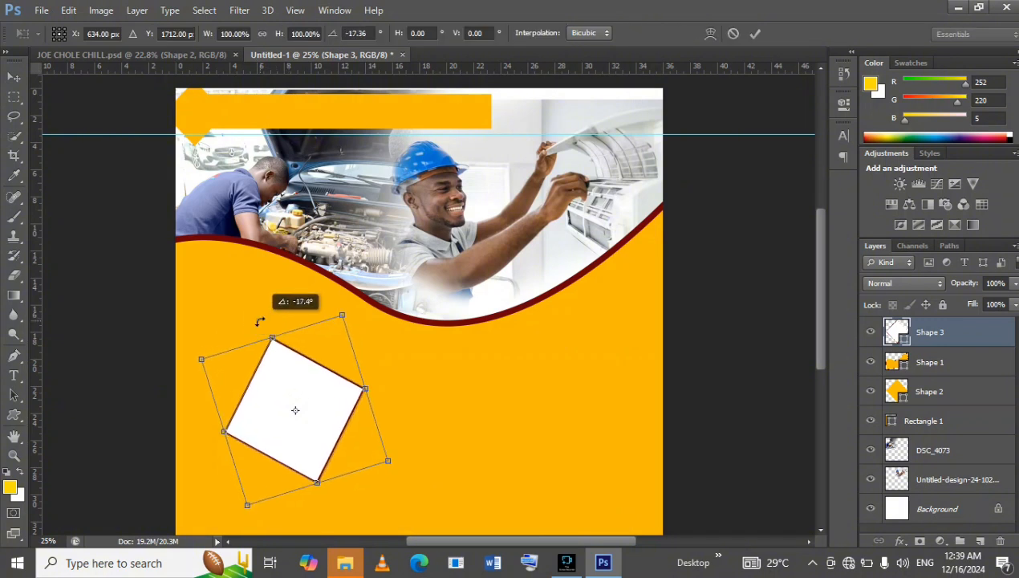
pyautogui.click(753, 33)
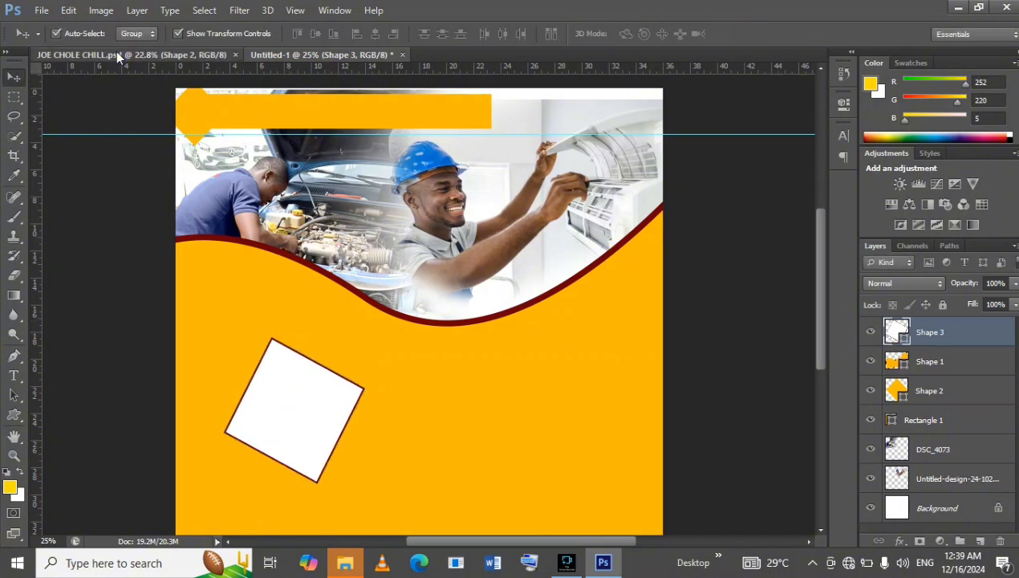
# Compare the tilted diamond with the photo frames in JOE CHOLE CHILL.psd and delete it from Untitled-1.
pyautogui.click(133, 55)
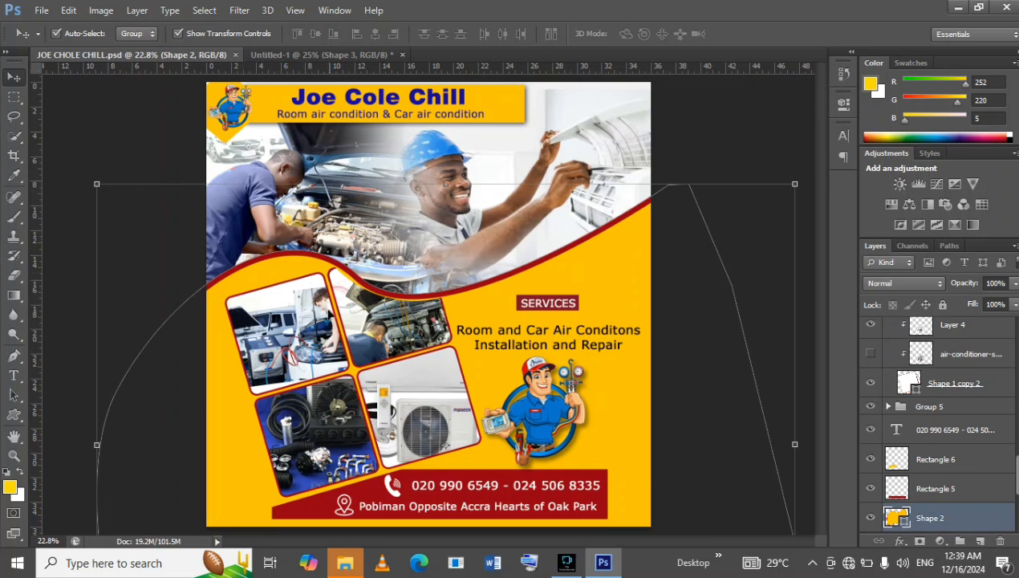
pyautogui.click(328, 54)
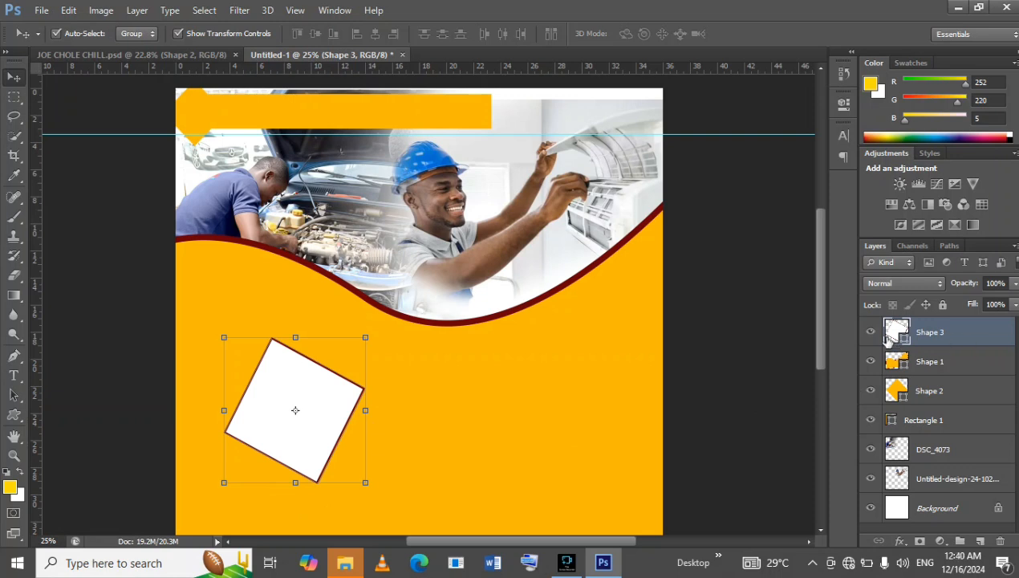
pyautogui.click(1001, 540)
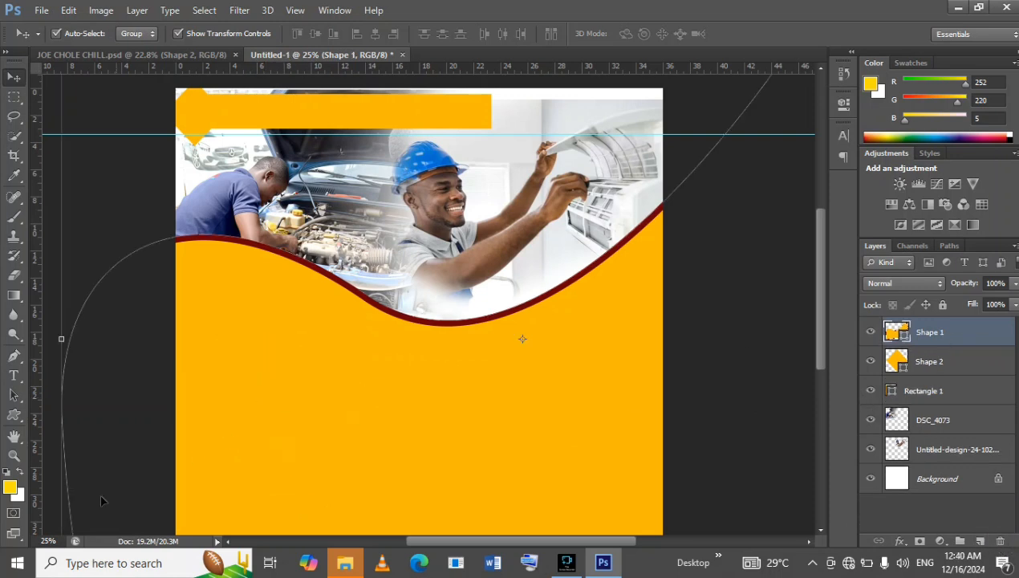
# Switch from the Custom Shape tool to the Rounded Rectangle tool and set its corner radius to 900 px.
pyautogui.click(14, 415)
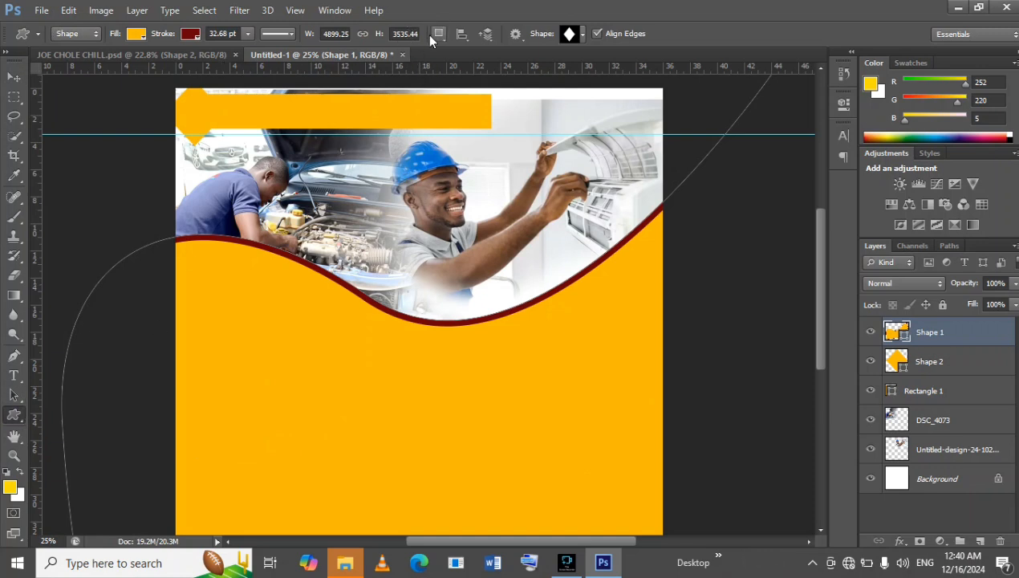
pyautogui.click(407, 33)
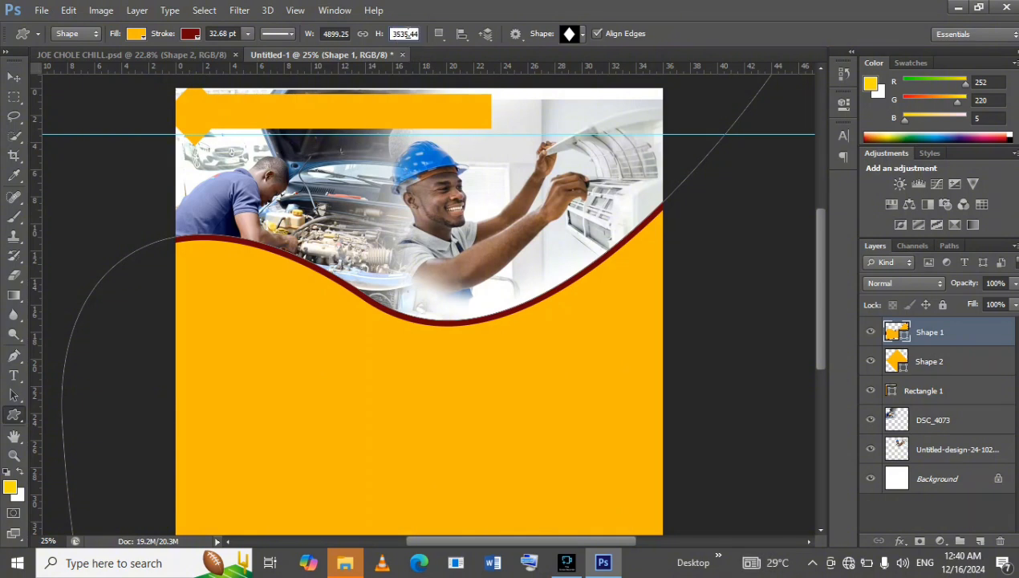
pyautogui.click(584, 33)
pyautogui.click(13, 414)
pyautogui.click(74, 425)
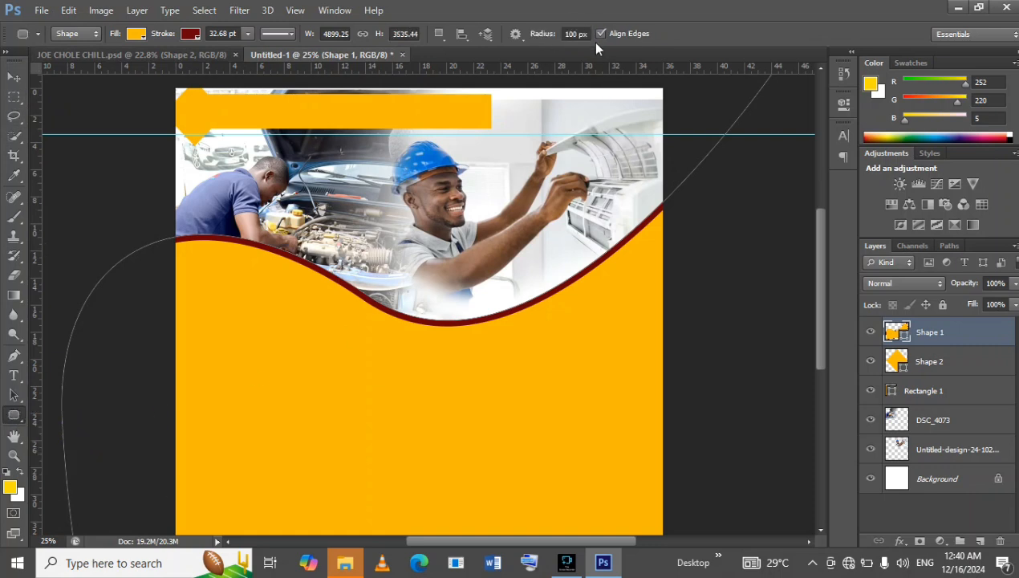
pyautogui.doubleClick(575, 33)
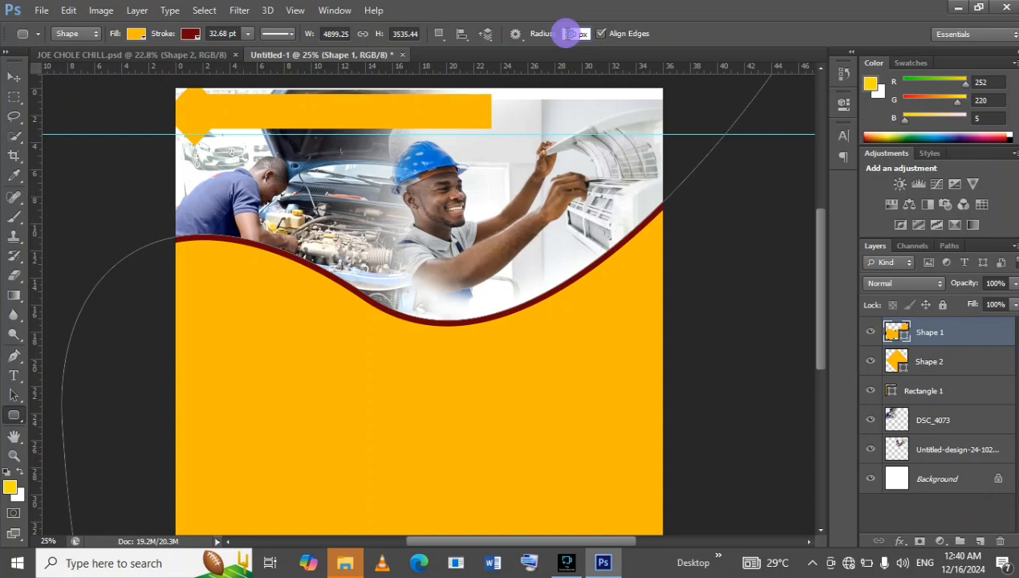
pyautogui.moveTo(576, 34); pyautogui.dragTo(560, 35)
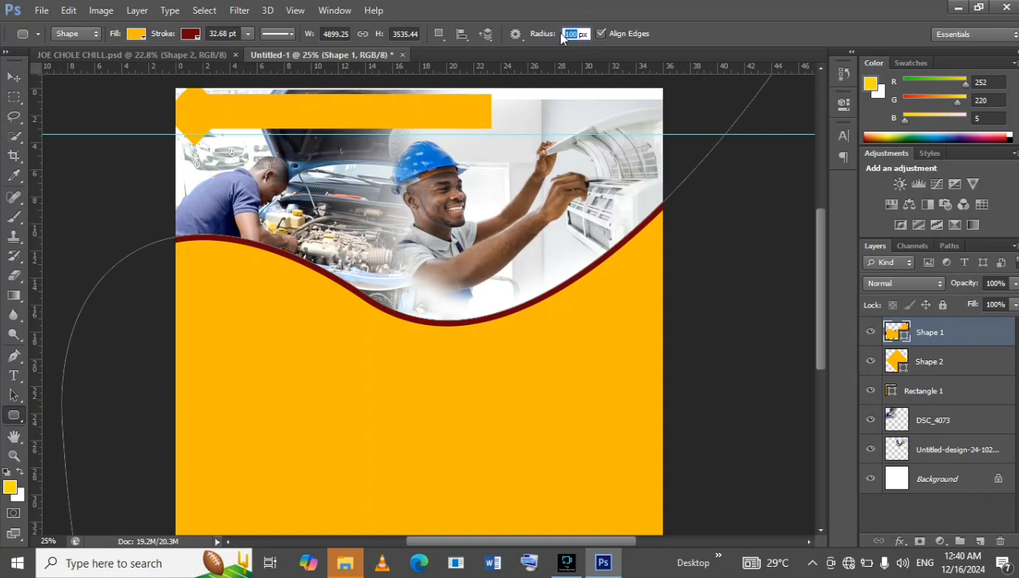
pyautogui.write('90')
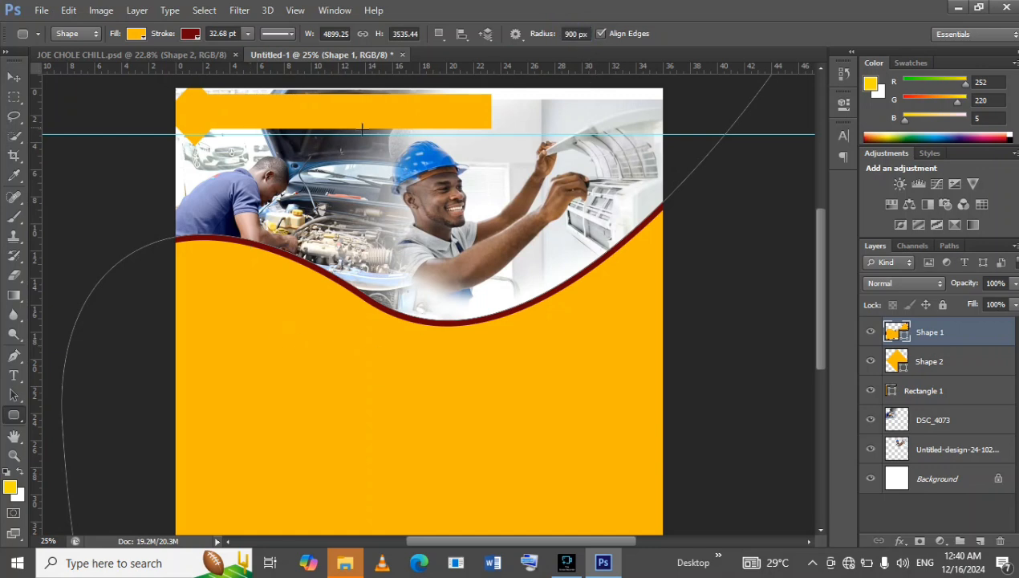
# Draw a custom-shape diamond about 664 × 704 px in the lower-left yellow area and delete it.
pyautogui.rightClick(14, 415)
pyautogui.click(82, 484)
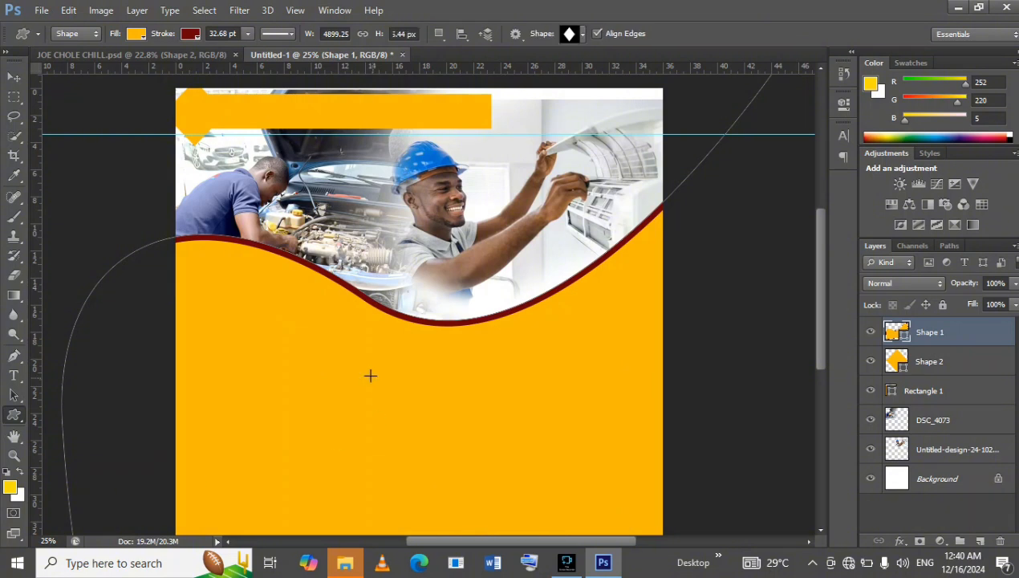
pyautogui.moveTo(282, 364)
pyautogui.mouseDown()
pyautogui.moveTo(387, 471)
pyautogui.moveTo(444, 494)
pyautogui.moveTo(393, 487)
pyautogui.mouseUp()
pyautogui.click(393, 486)
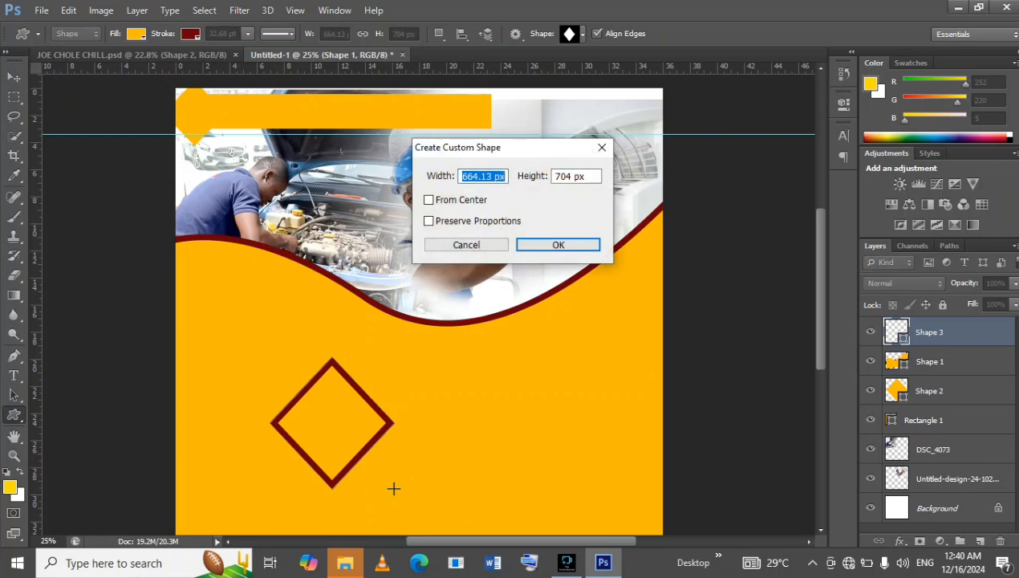
pyautogui.click(462, 246)
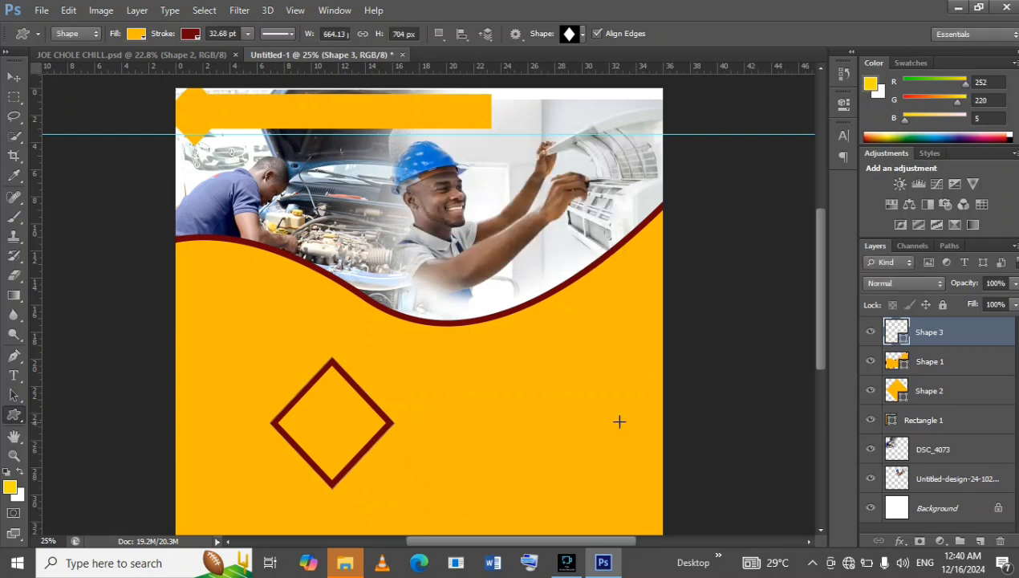
pyautogui.moveTo(1001, 540); pyautogui.dragTo(1001, 540)
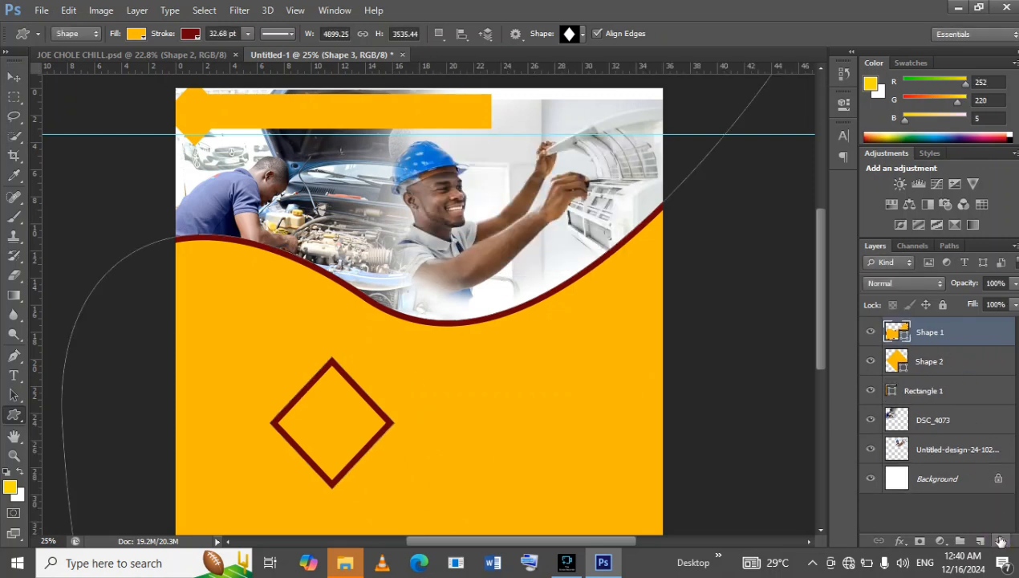
# With the Shape 2 layer active, draw a rounded rectangle about 824 × 732 px in the lower-left yellow area and delete it.
pyautogui.click(960, 366)
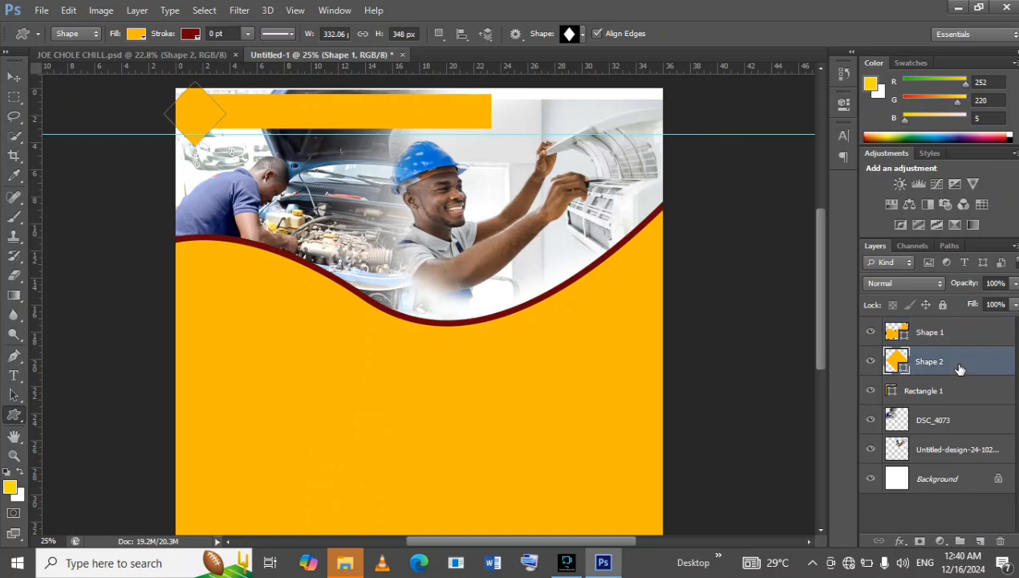
pyautogui.click(960, 367)
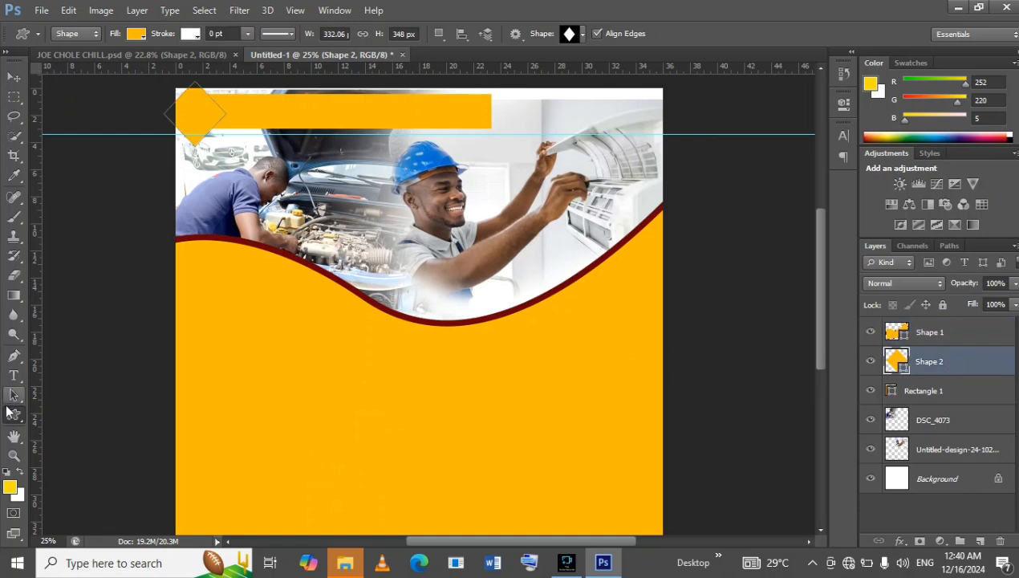
pyautogui.rightClick(24, 414)
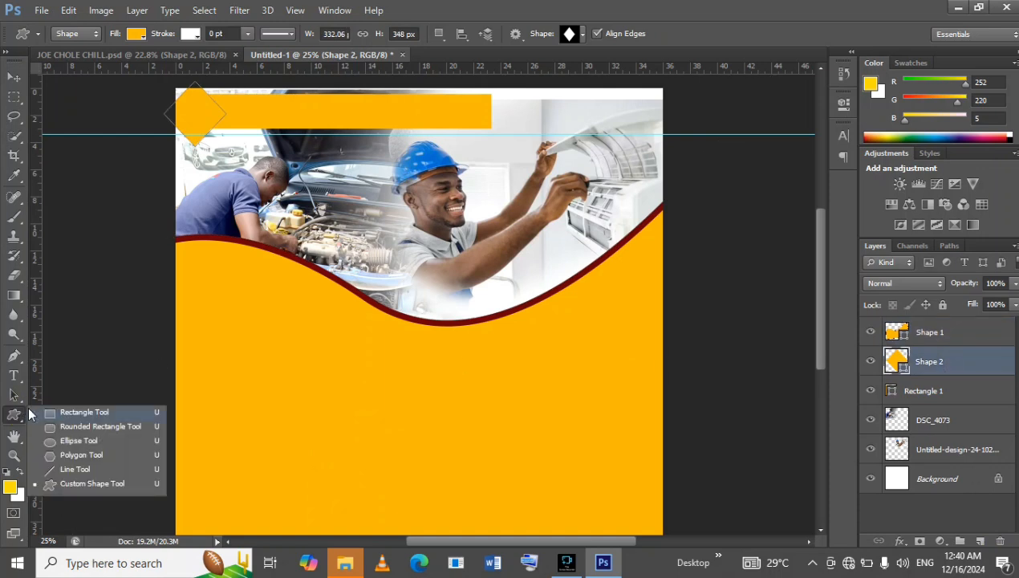
pyautogui.click(73, 427)
pyautogui.moveTo(228, 325); pyautogui.dragTo(383, 463)
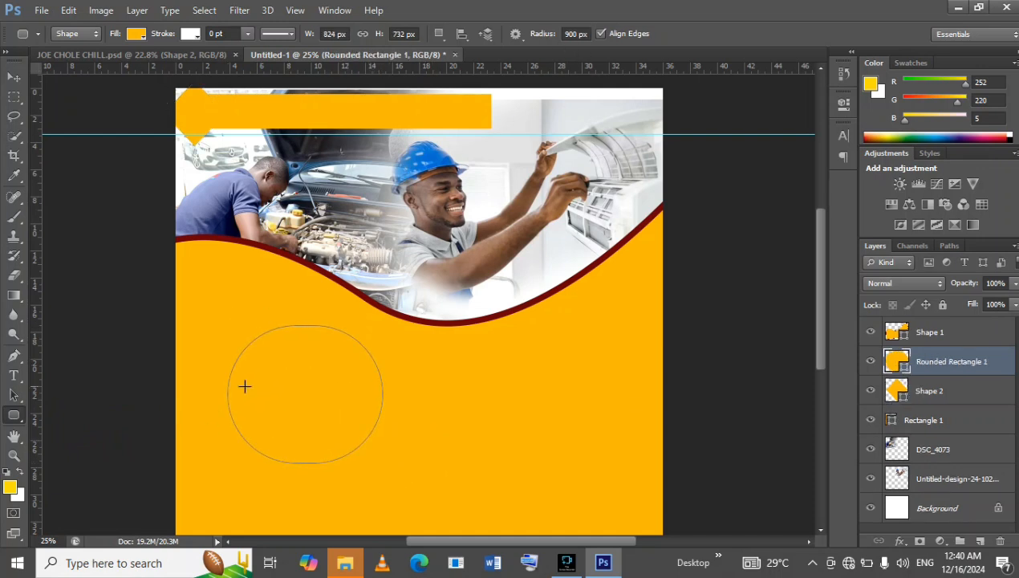
pyautogui.click(1001, 542)
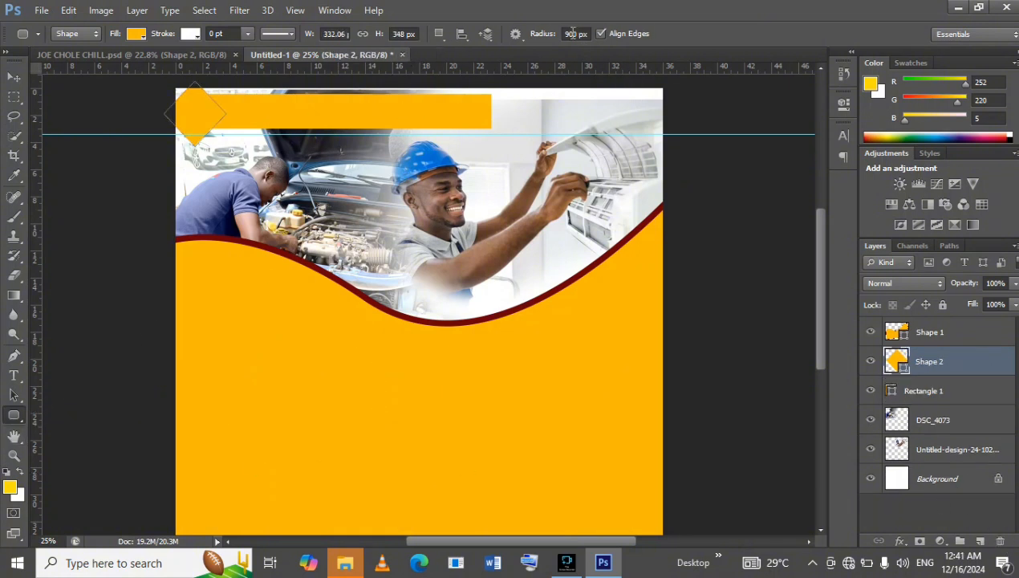
# Try a rounded rectangle about 692 × 660 px with a 700 px corner radius in the lower-left yellow area and delete it.
pyautogui.moveTo(576, 33); pyautogui.dragTo(564, 32)
pyautogui.write('200')
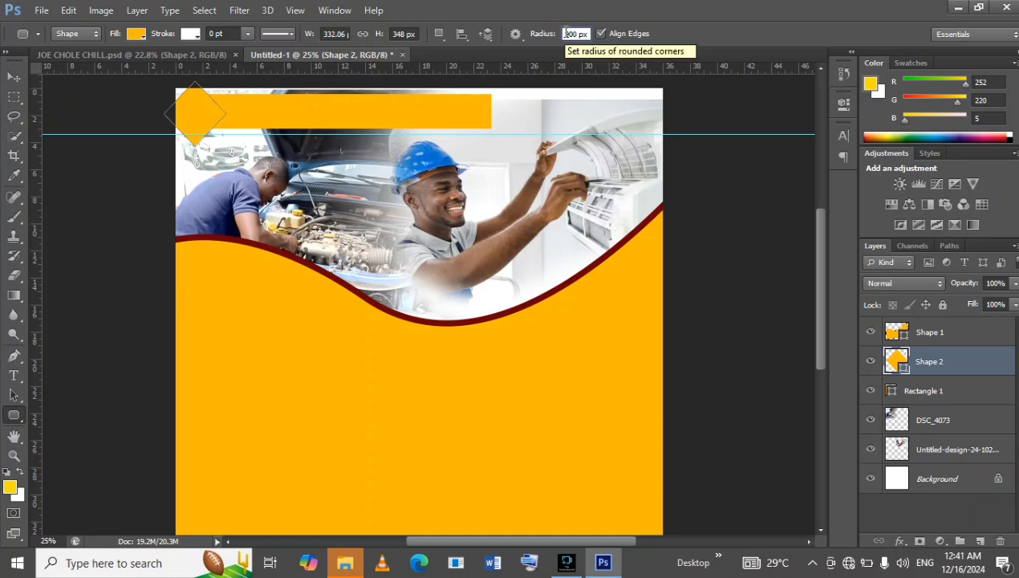
pyautogui.write('200')
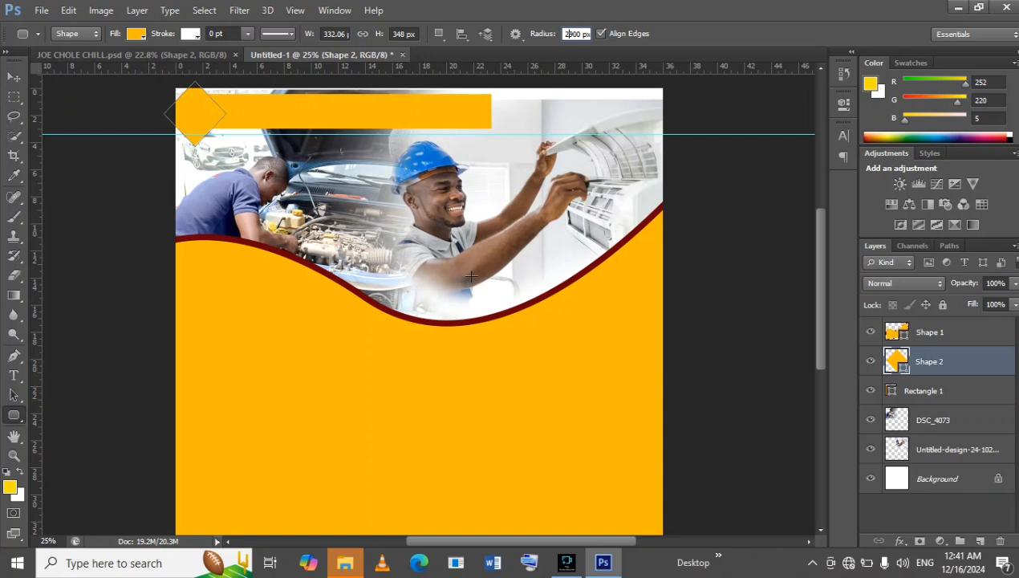
pyautogui.doubleClick(576, 34)
pyautogui.press('BackSpace')
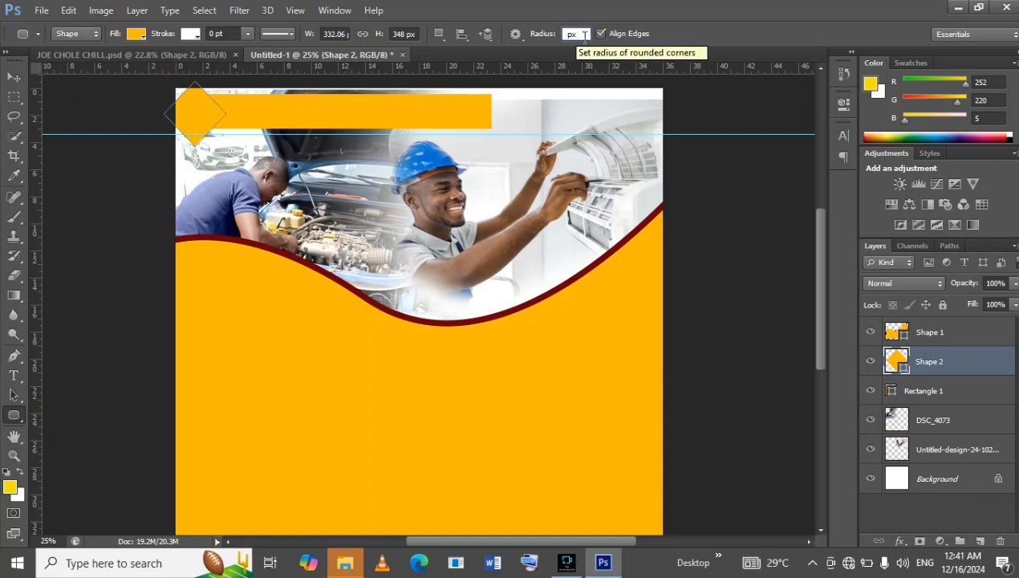
pyautogui.write('700')
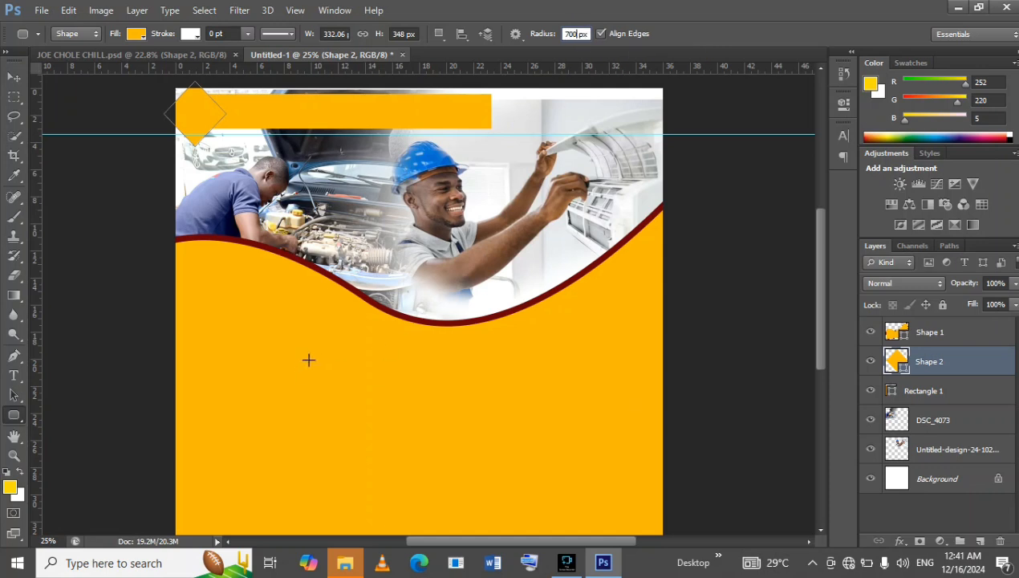
pyautogui.moveTo(253, 358); pyautogui.dragTo(383, 484)
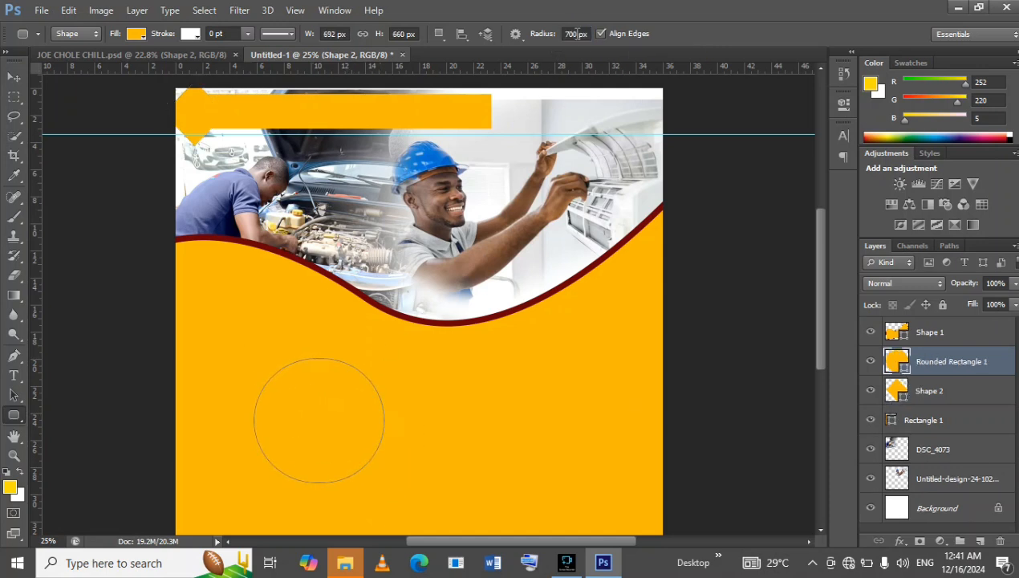
pyautogui.click(1000, 541)
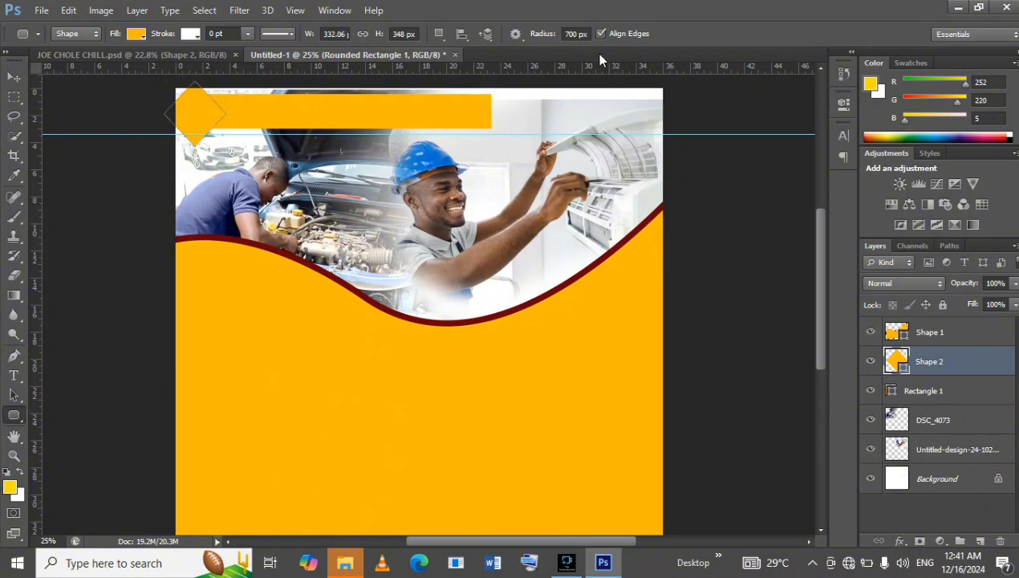
# Set the corner radius to 100 px and draw a rounded rectangle about 556 × 692 px in the lower-left yellow area.
pyautogui.click(575, 33)
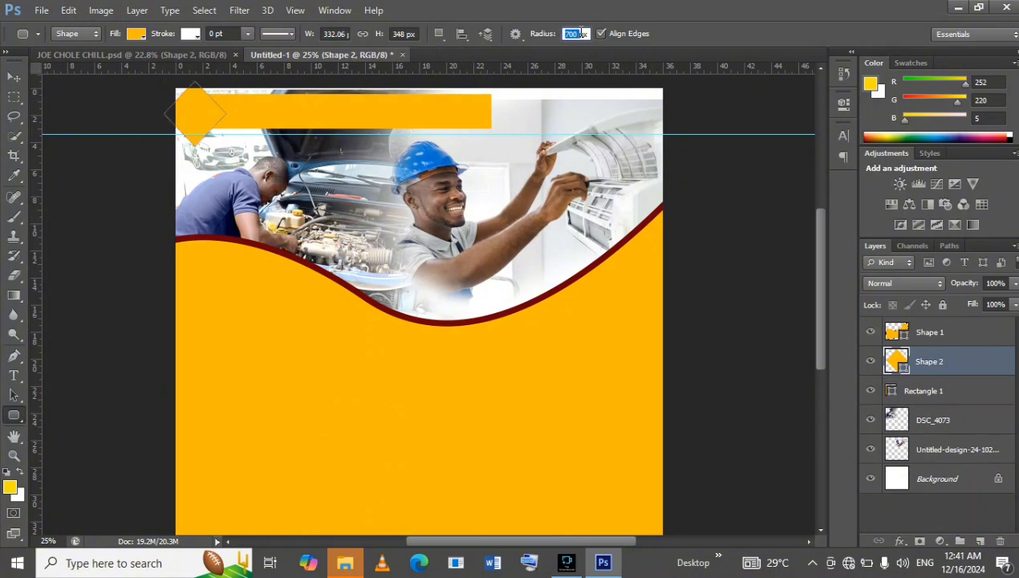
pyautogui.write('100')
pyautogui.press('Return')
pyautogui.moveTo(245, 357); pyautogui.dragTo(349, 487)
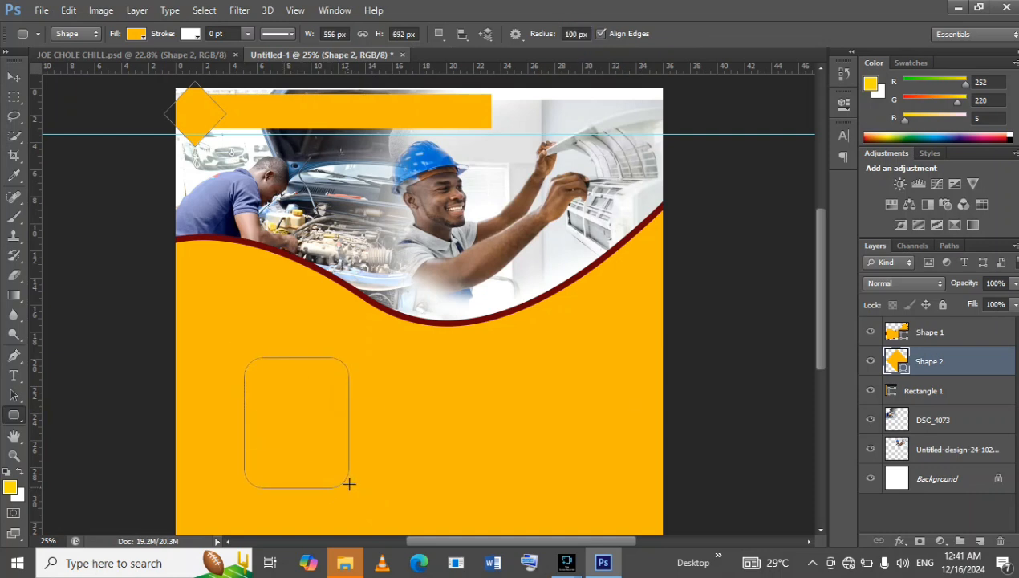
# Following the reference flyer, rotate the rounded rectangle about -15°, scale it to about 109% and move it up beneath the wave's left side.
pyautogui.click(135, 56)
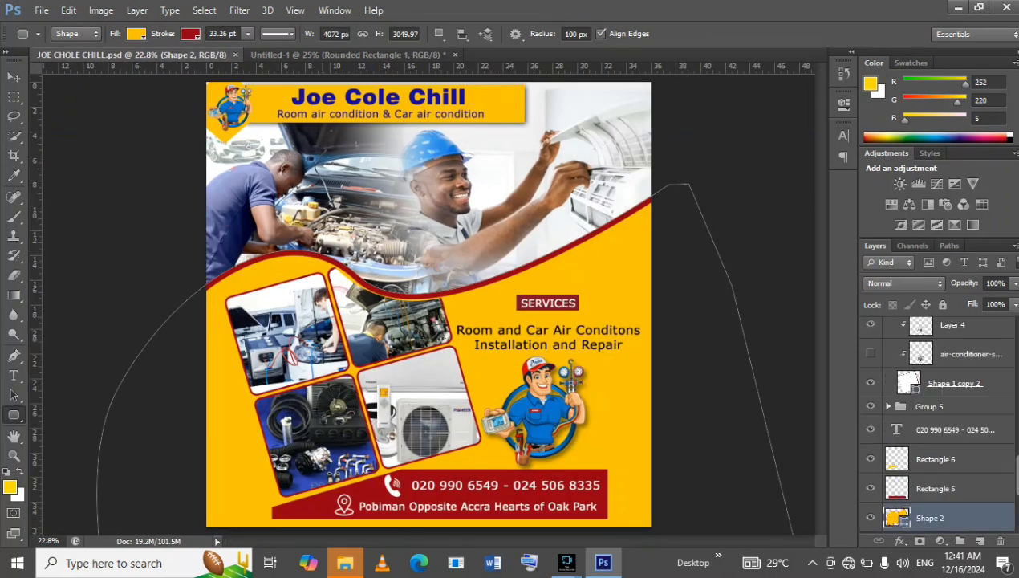
pyautogui.click(339, 55)
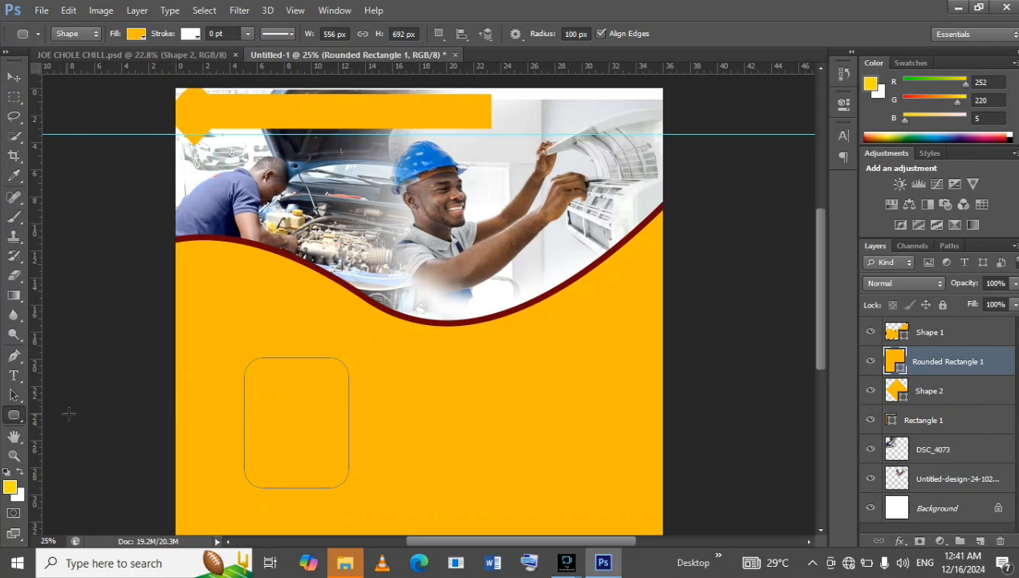
pyautogui.click(14, 76)
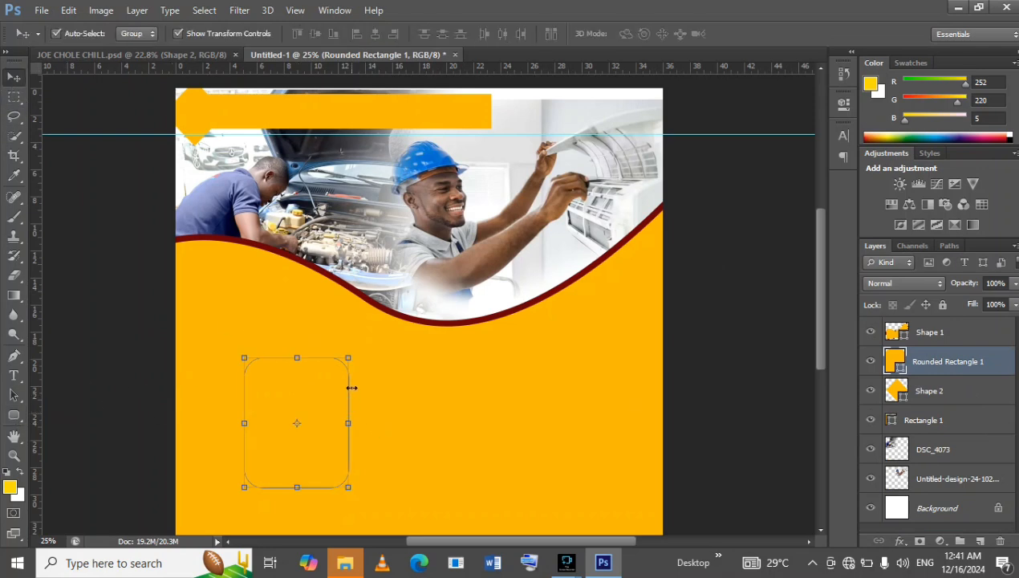
pyautogui.moveTo(348, 356); pyautogui.dragTo(357, 292)
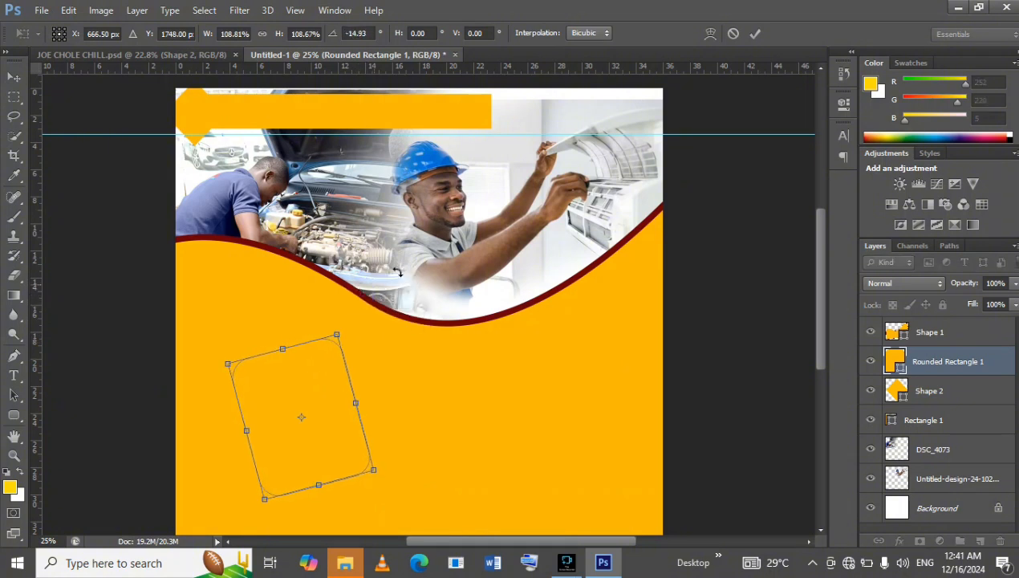
pyautogui.moveTo(315, 385); pyautogui.dragTo(311, 365)
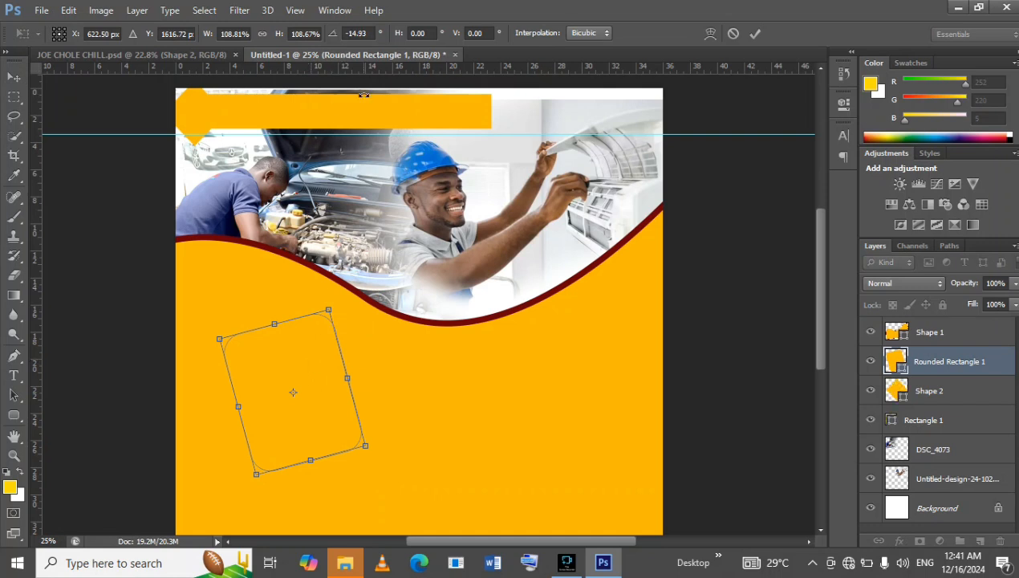
pyautogui.moveTo(311, 368); pyautogui.dragTo(274, 348)
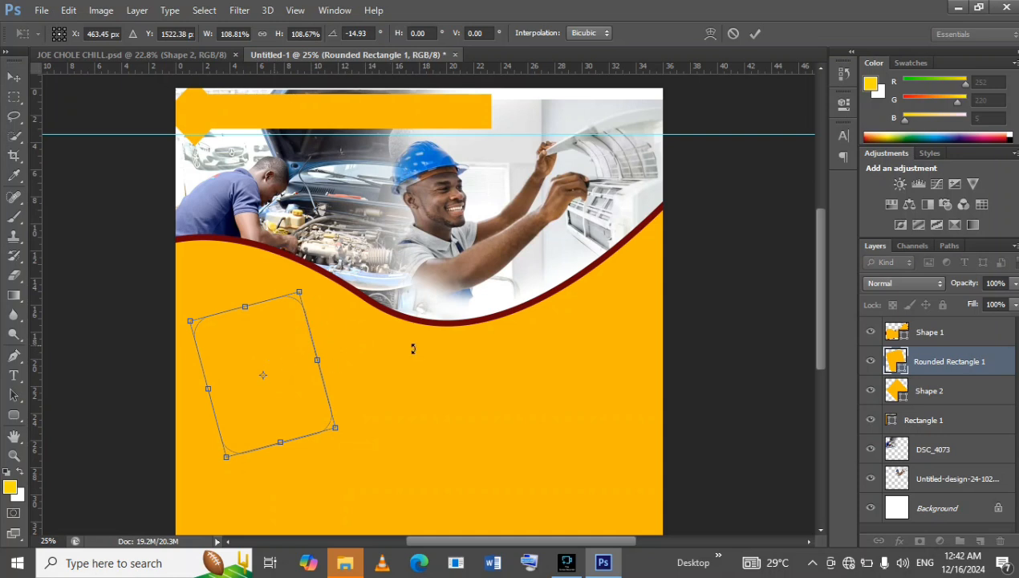
pyautogui.click(755, 32)
# Move the Rounded Rectangle 1 layer above Shape 1 and fill the shape with white.
pyautogui.moveTo(1013, 362); pyautogui.dragTo(998, 321)
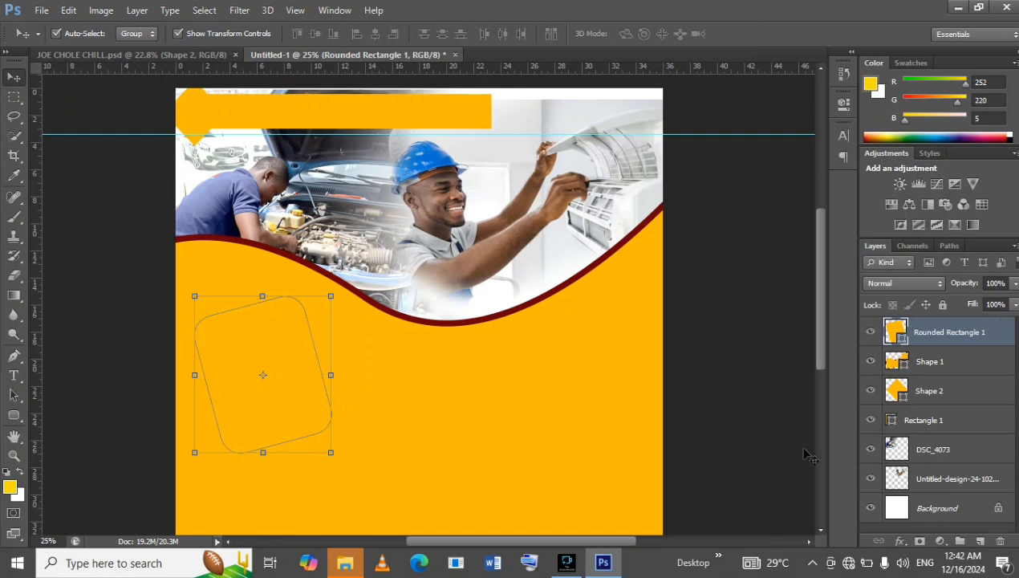
pyautogui.click(14, 415)
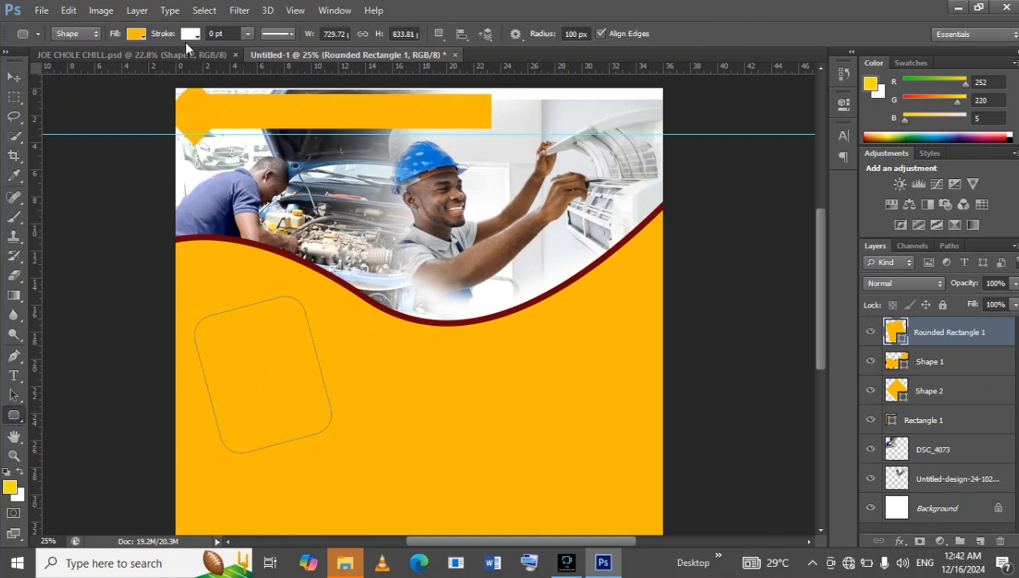
pyautogui.click(137, 33)
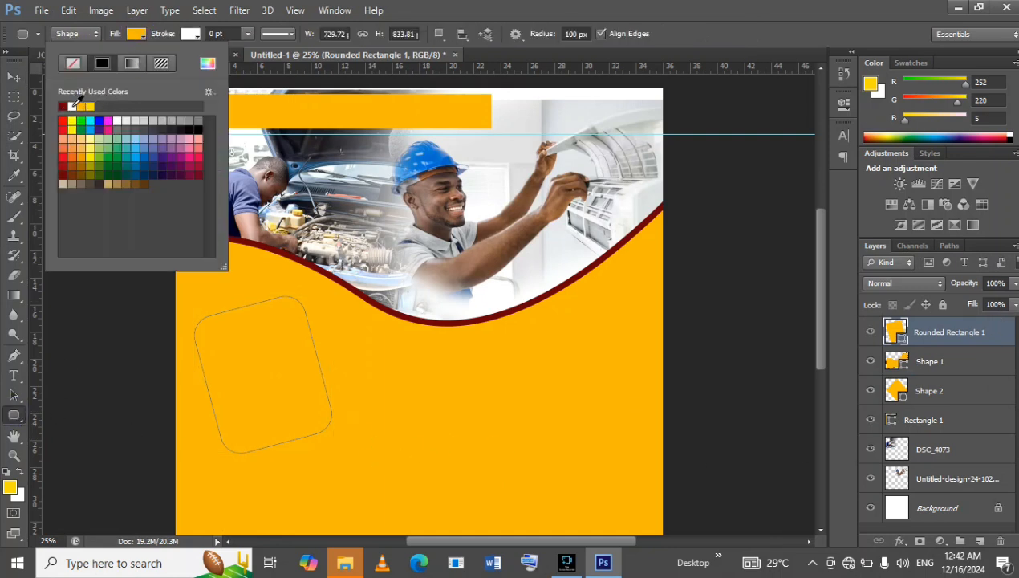
pyautogui.click(76, 103)
# Give the white rounded rectangle a dark red stroke about 12.46 pt wide, checking it against the reference flyer.
pyautogui.click(191, 40)
pyautogui.click(191, 33)
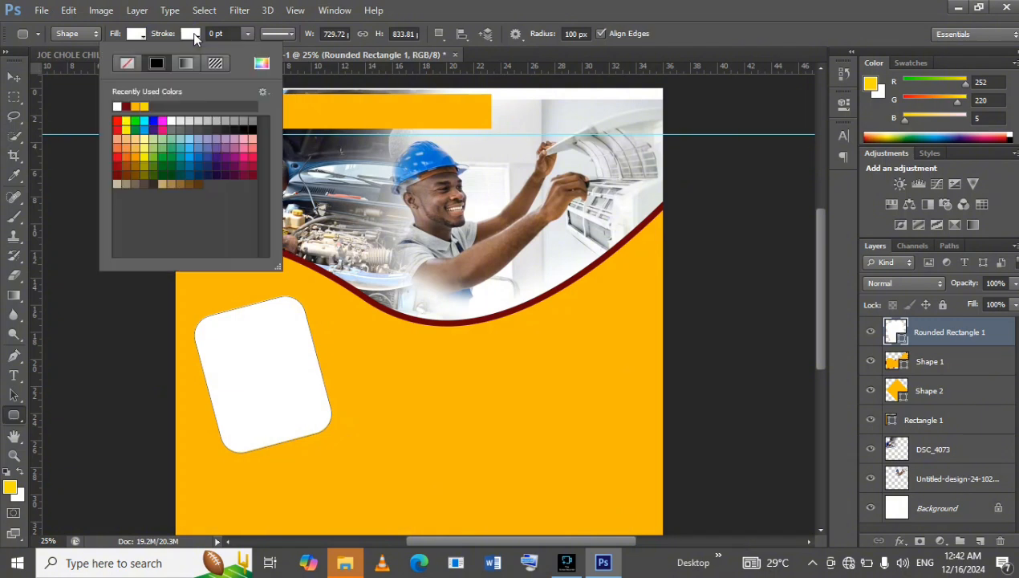
pyautogui.click(248, 36)
pyautogui.click(248, 35)
pyautogui.click(252, 50)
pyautogui.moveTo(251, 49); pyautogui.dragTo(270, 50)
pyautogui.click(180, 55)
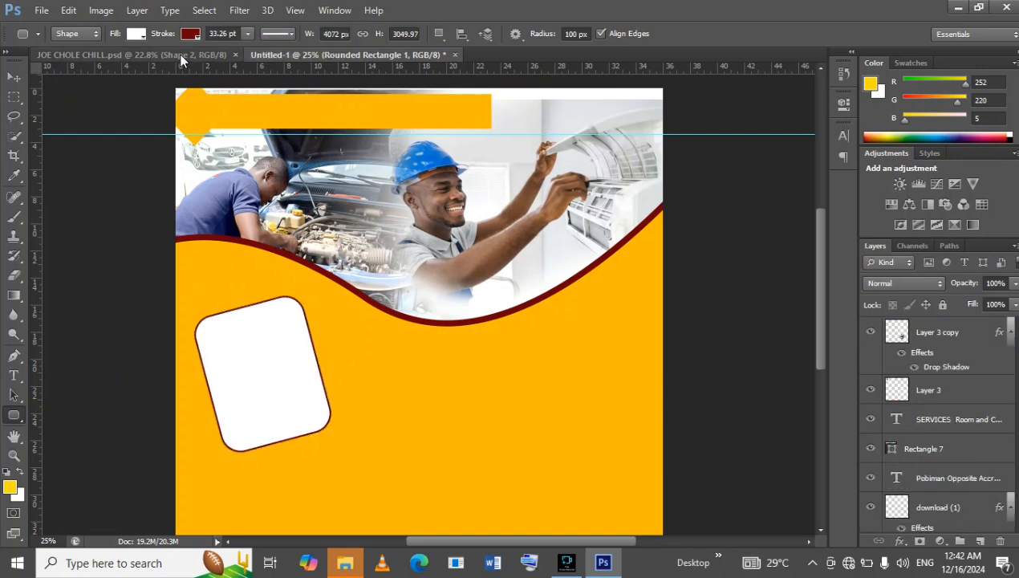
pyautogui.click(271, 54)
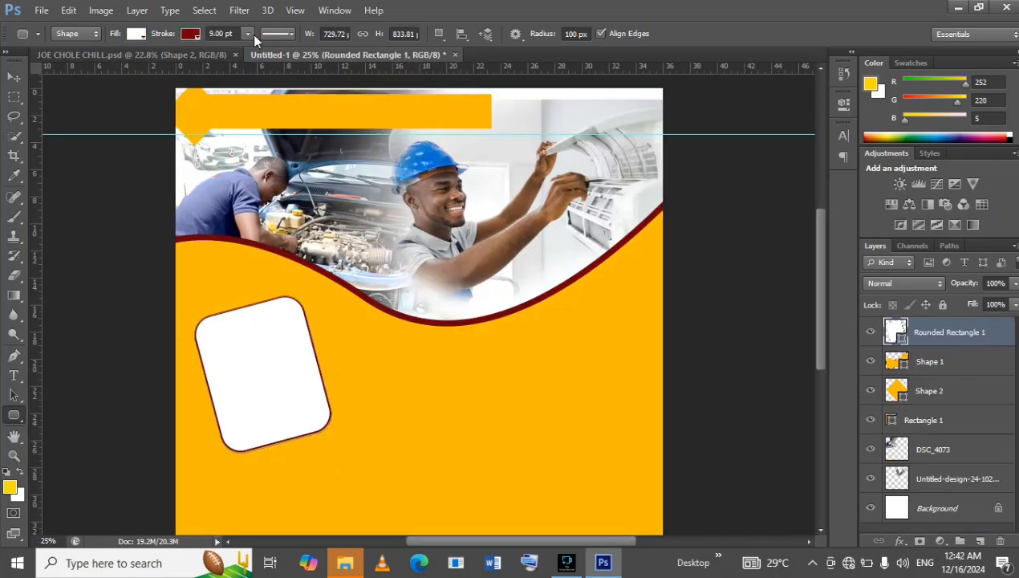
pyautogui.click(247, 35)
pyautogui.moveTo(249, 49); pyautogui.dragTo(251, 50)
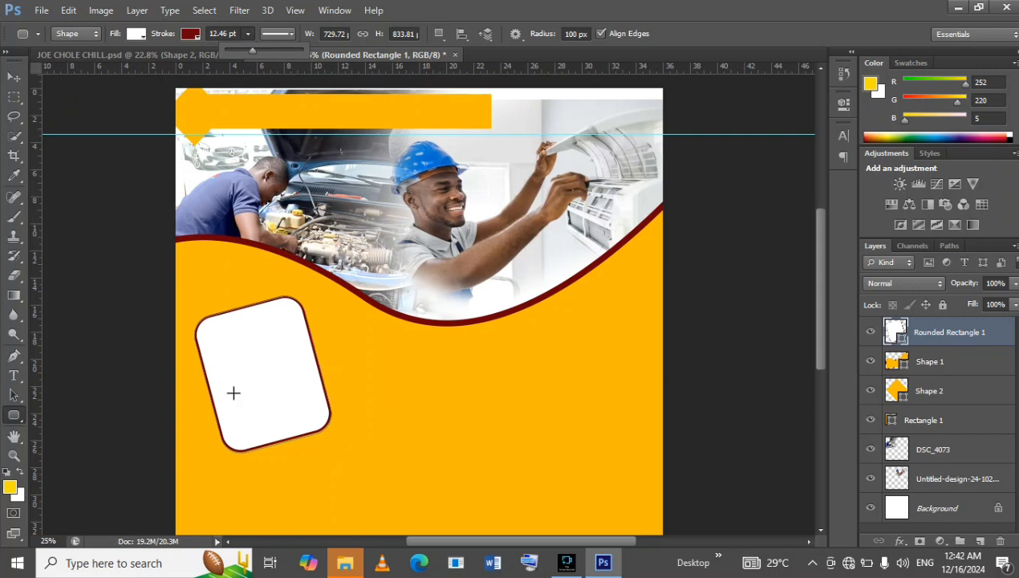
# Place the Car-AC-Repair-Vista photo into the Untitled-1 document.
pyautogui.click(13, 76)
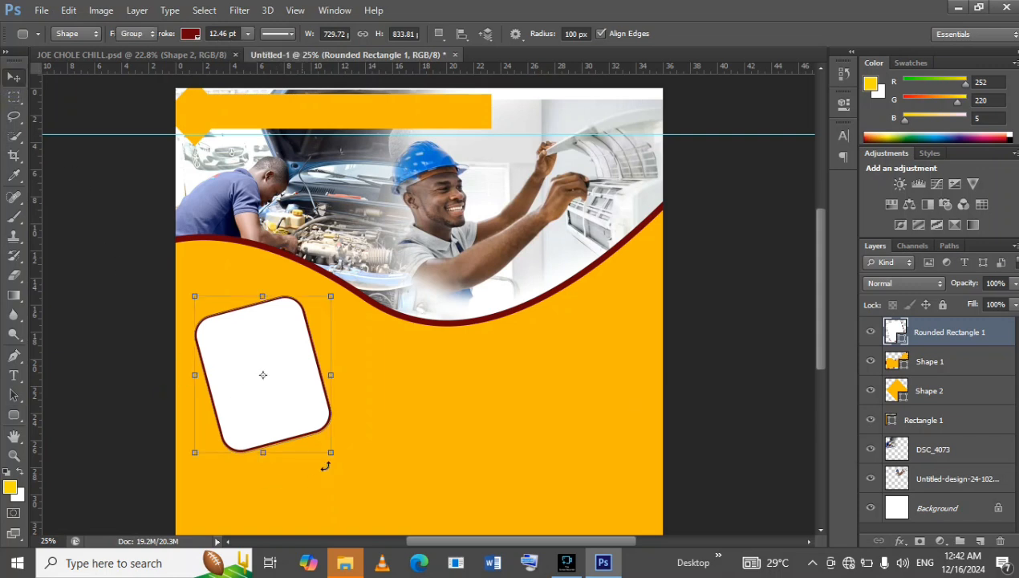
pyautogui.click(127, 54)
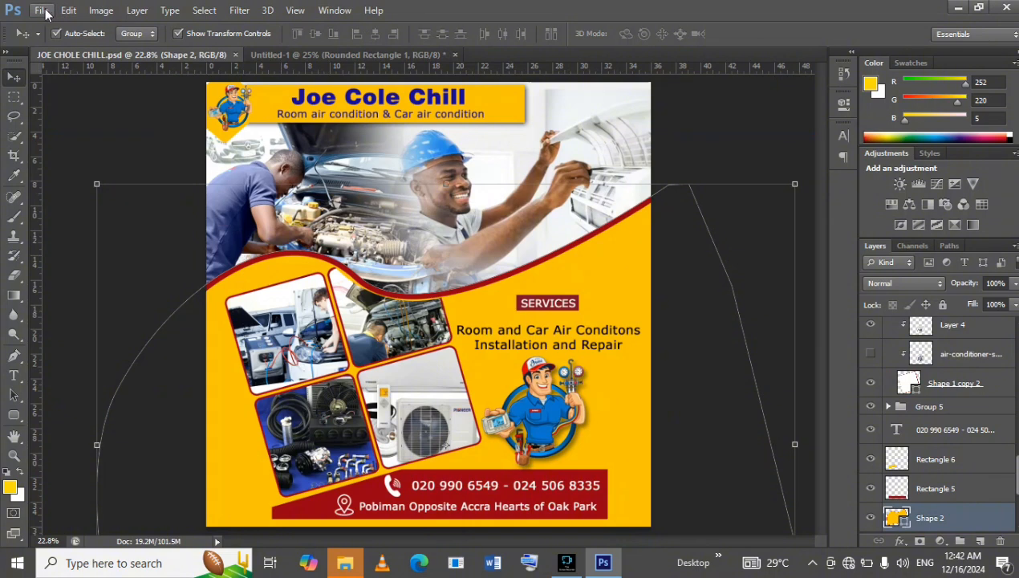
pyautogui.click(345, 54)
pyautogui.click(40, 10)
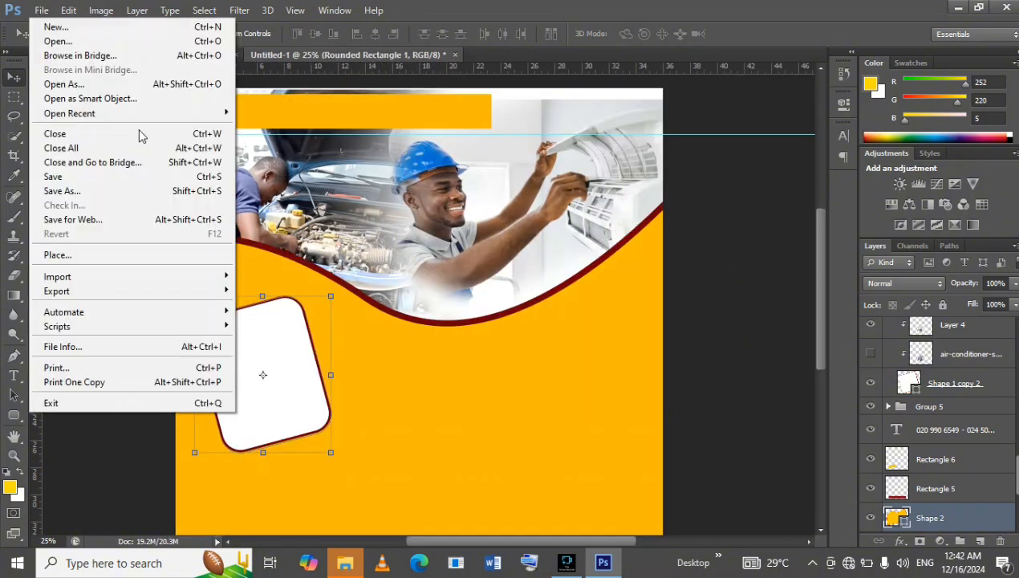
pyautogui.click(134, 255)
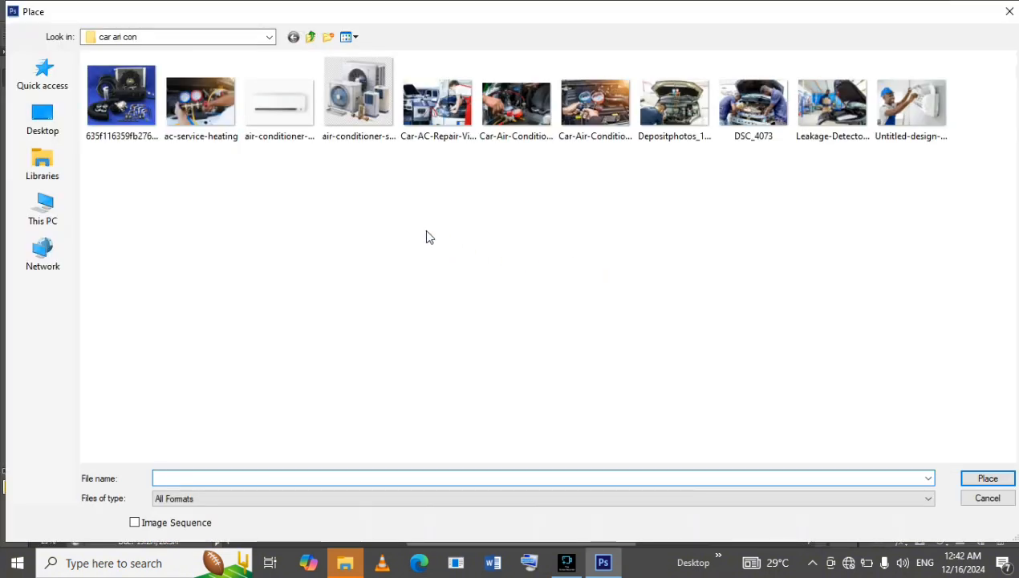
pyautogui.click(437, 117)
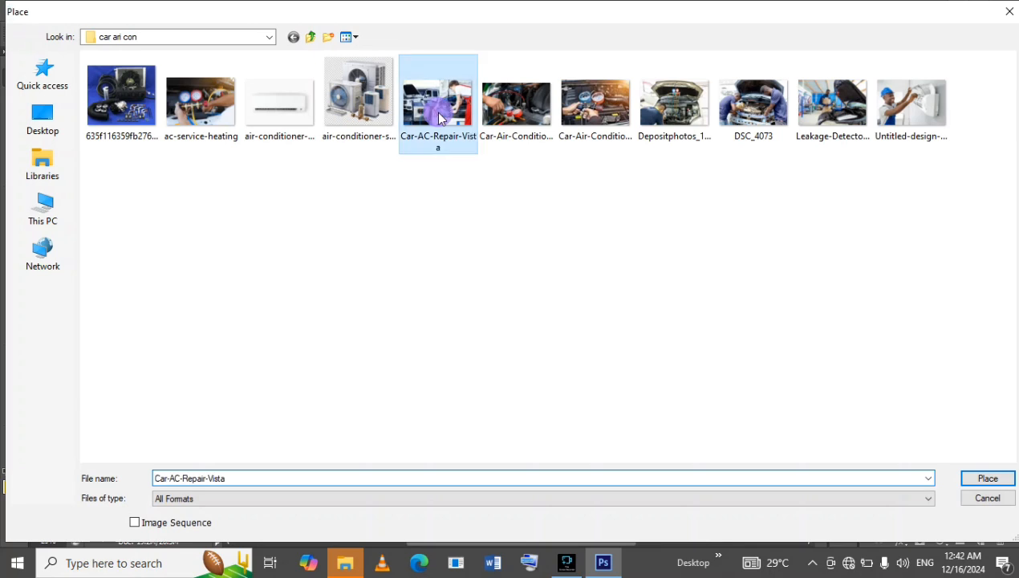
pyautogui.doubleClick(438, 117)
# Position the placed car repair photo over the tilted frame, scale it to about 160% and rotate it about -5.65°.
pyautogui.moveTo(444, 283); pyautogui.dragTo(400, 300)
pyautogui.moveTo(367, 340); pyautogui.dragTo(326, 357)
pyautogui.moveTo(362, 313); pyautogui.dragTo(384, 298)
pyautogui.moveTo(345, 365); pyautogui.dragTo(344, 379)
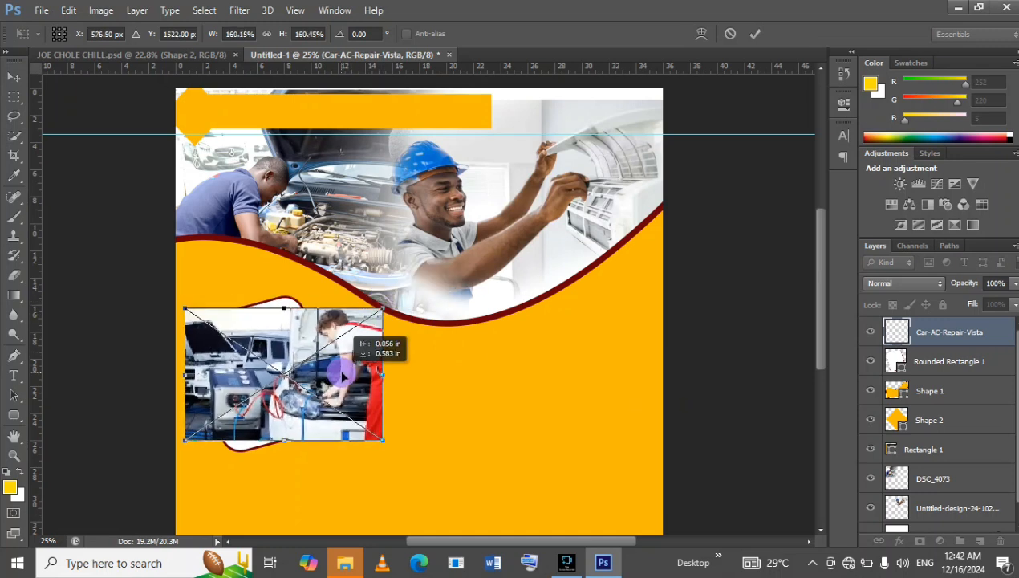
pyautogui.moveTo(401, 304); pyautogui.dragTo(382, 295)
pyautogui.click(755, 34)
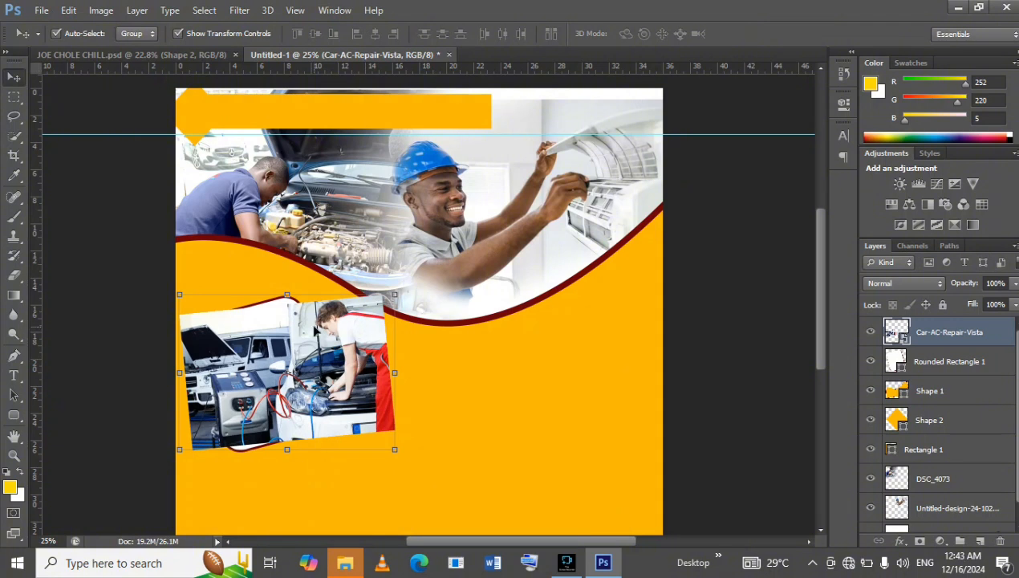
# Clip the car repair photo to the rounded rectangle and scale it down to about 137%.
pyautogui.rightClick(998, 342)
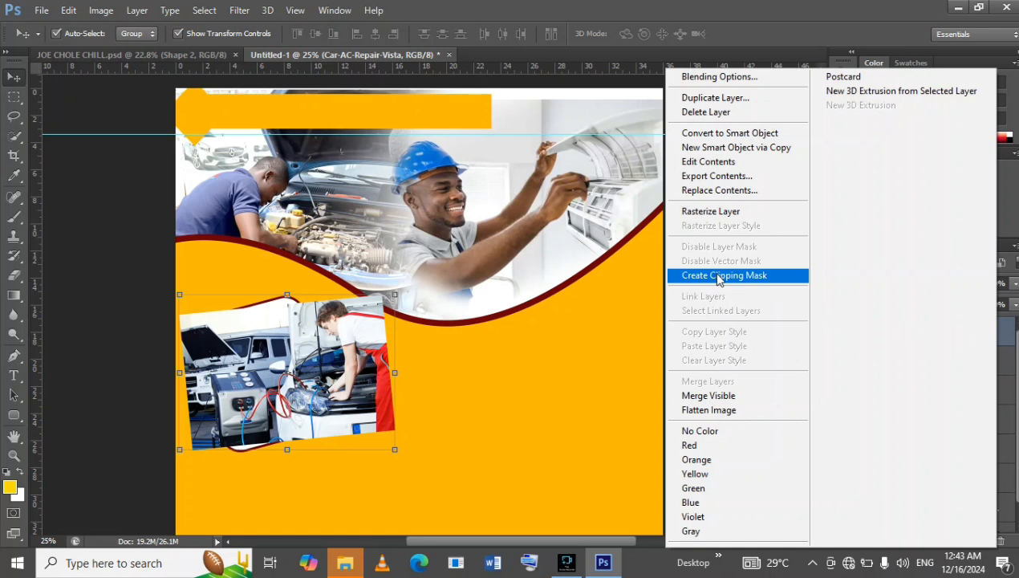
pyautogui.click(767, 280)
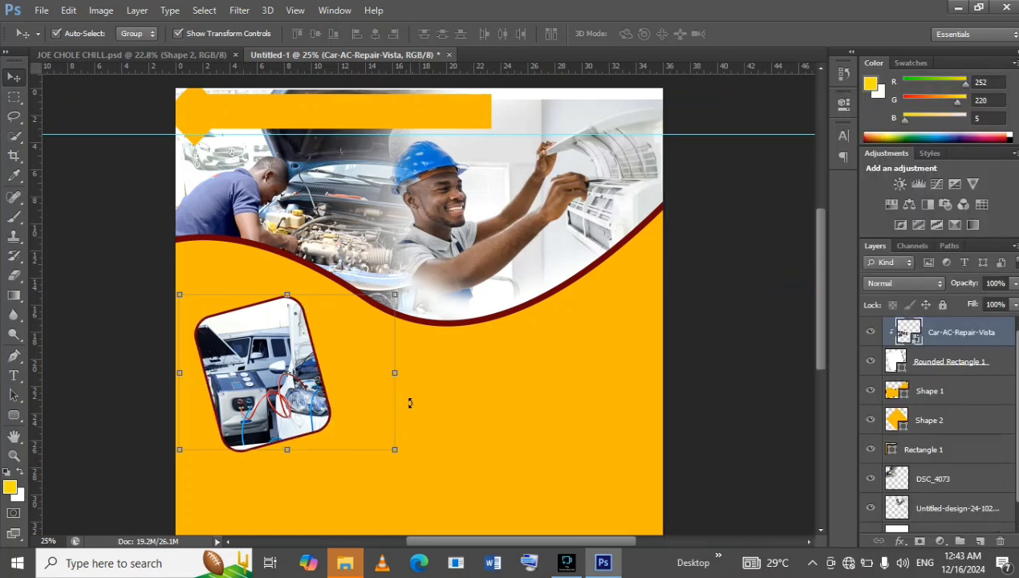
pyautogui.moveTo(396, 294); pyautogui.dragTo(339, 308)
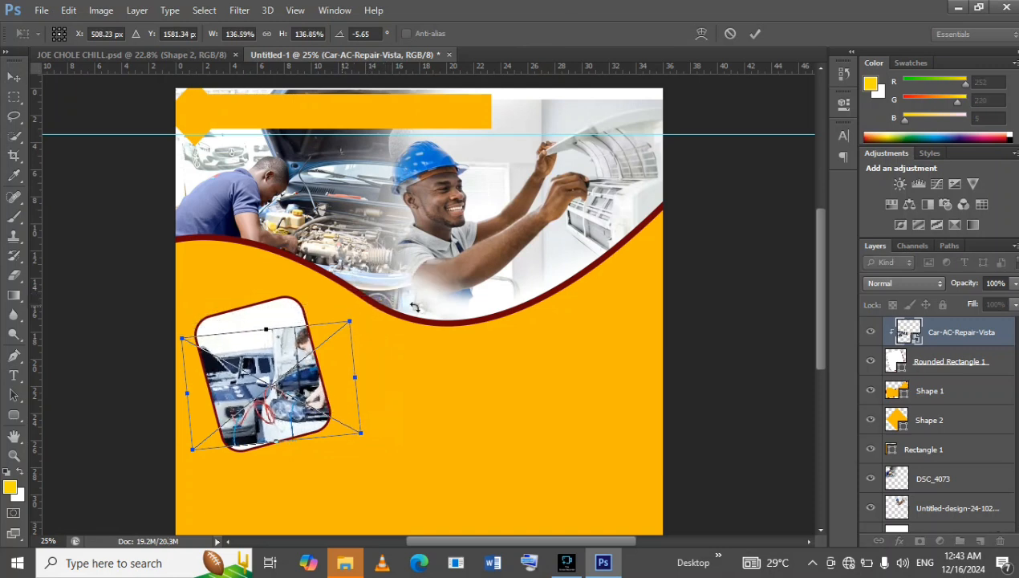
pyautogui.click(755, 34)
# Reshape the rounded rectangle frame to about 99% width and 87% height with a horizontal skew of about -1.59°.
pyautogui.click(262, 298)
pyautogui.moveTo(262, 299); pyautogui.dragTo(258, 334)
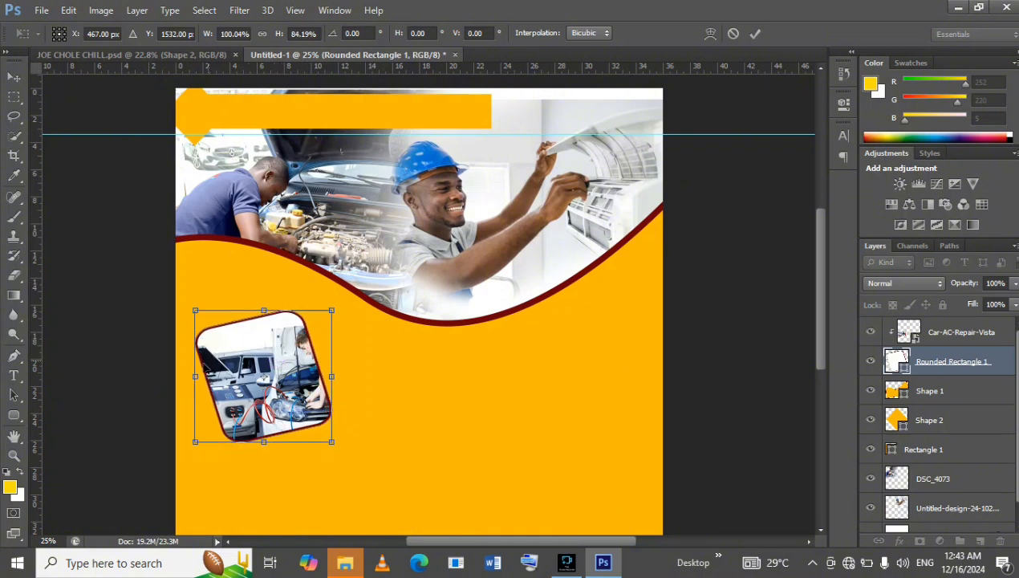
pyautogui.moveTo(198, 382); pyautogui.dragTo(199, 377)
pyautogui.moveTo(265, 309); pyautogui.dragTo(269, 311)
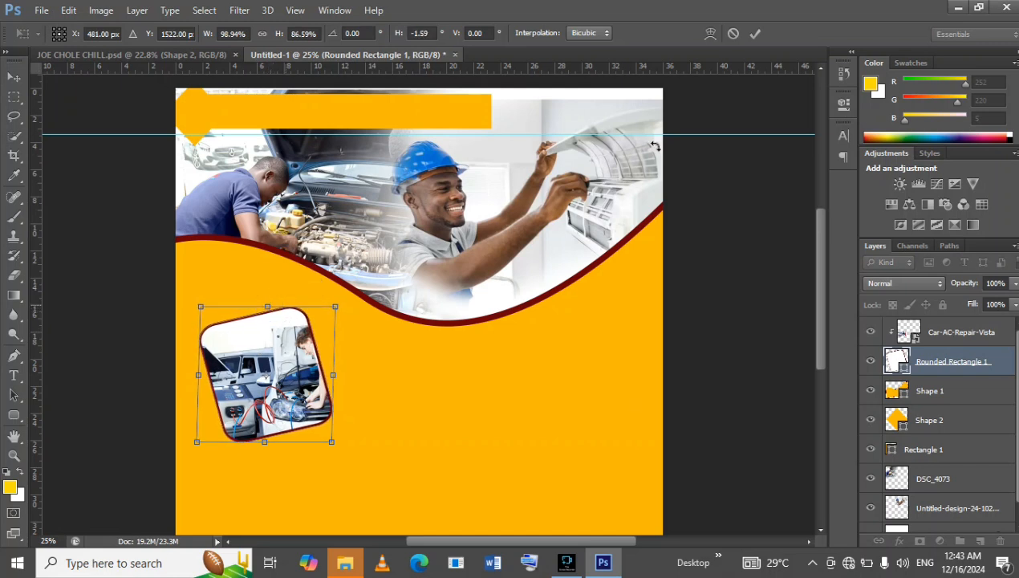
pyautogui.click(754, 36)
# Reposition the clipped car repair photo inside the frame and scale it to about 132%.
pyautogui.click(1003, 323)
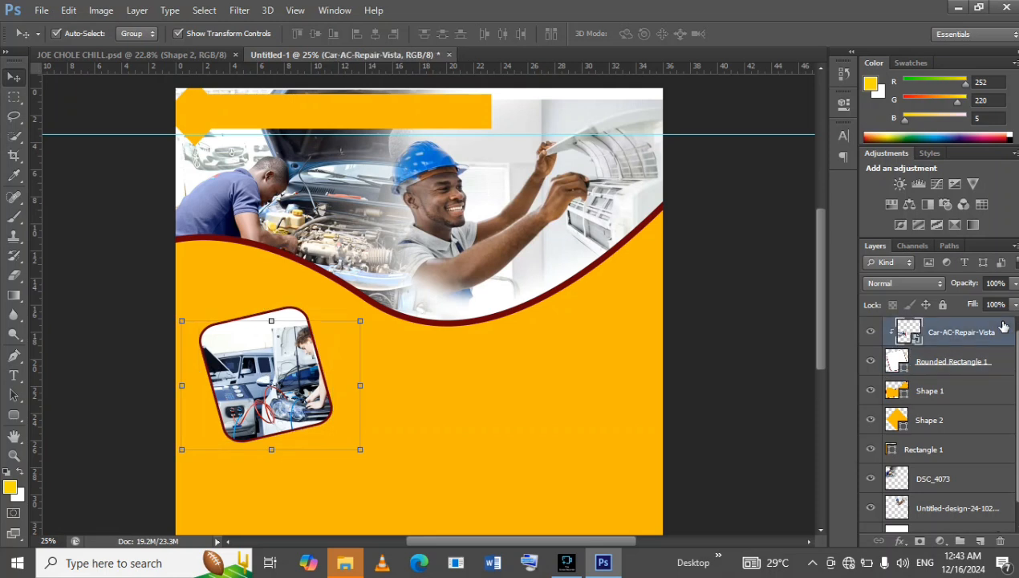
pyautogui.moveTo(277, 354); pyautogui.dragTo(278, 346)
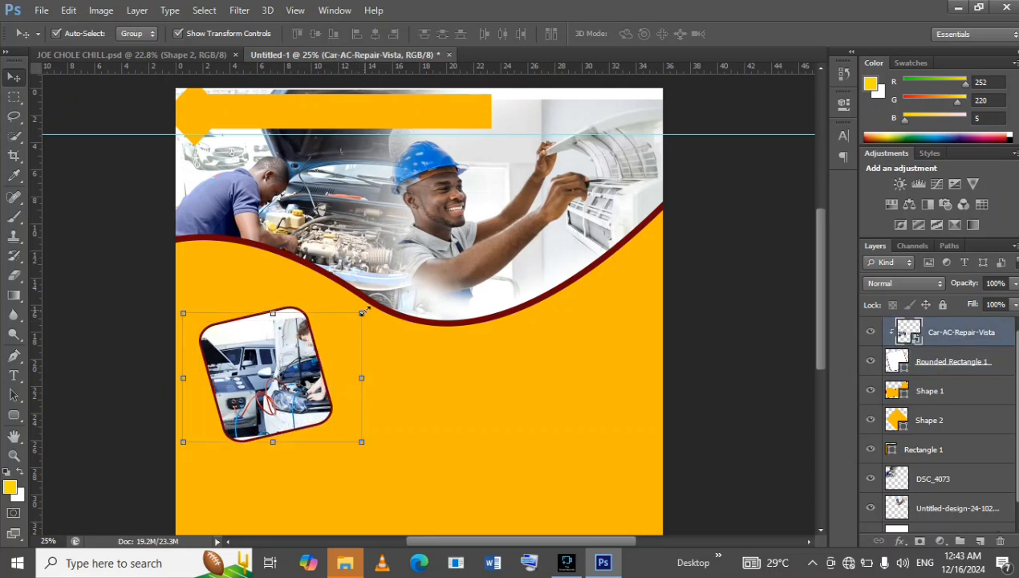
pyautogui.moveTo(363, 312); pyautogui.dragTo(352, 308)
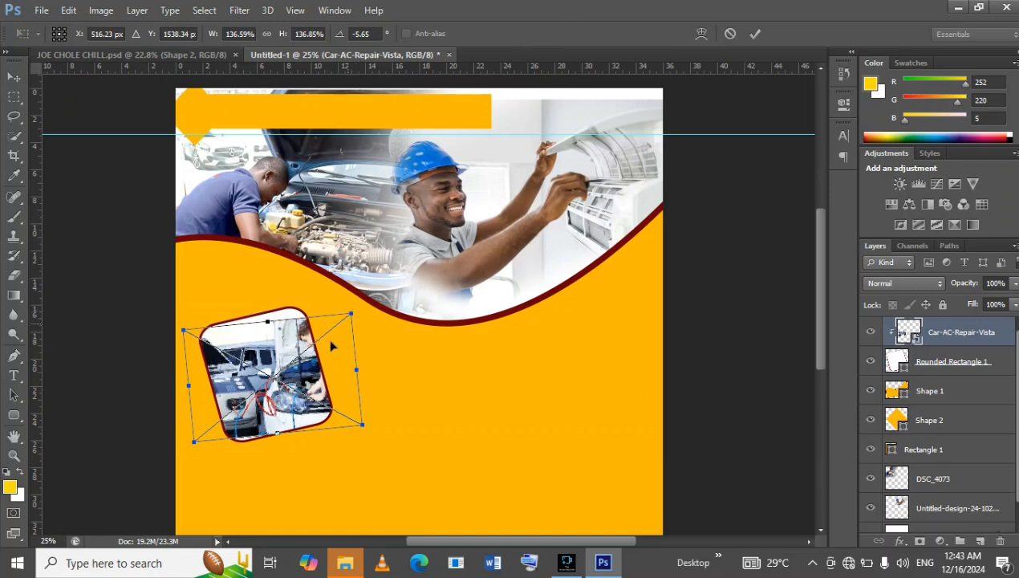
pyautogui.moveTo(329, 351)
pyautogui.mouseDown()
pyautogui.moveTo(332, 341)
pyautogui.moveTo(334, 349)
pyautogui.mouseUp()
pyautogui.moveTo(355, 313)
pyautogui.mouseDown()
pyautogui.moveTo(347, 304)
pyautogui.moveTo(350, 315)
pyautogui.mouseUp()
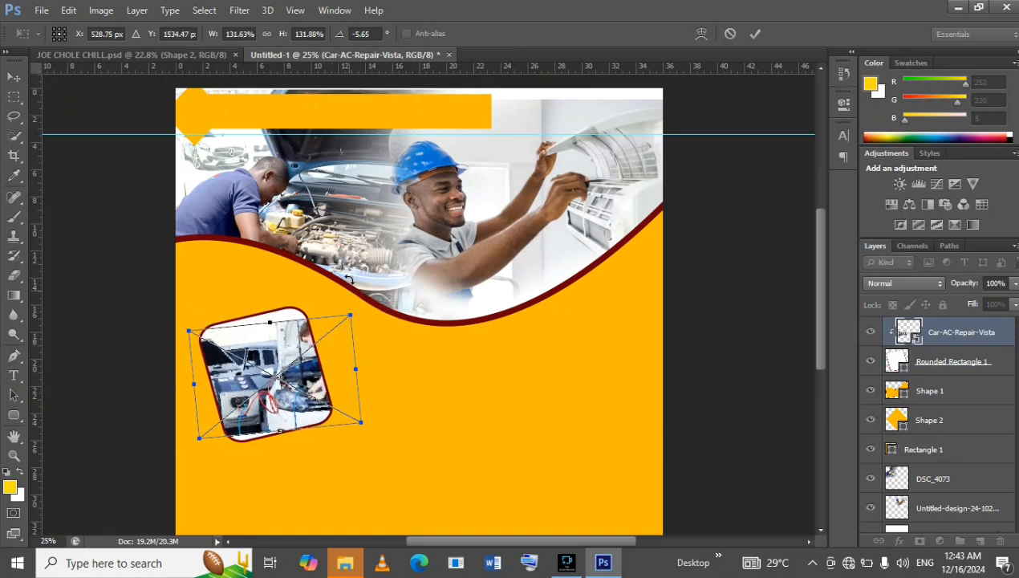
pyautogui.click(755, 34)
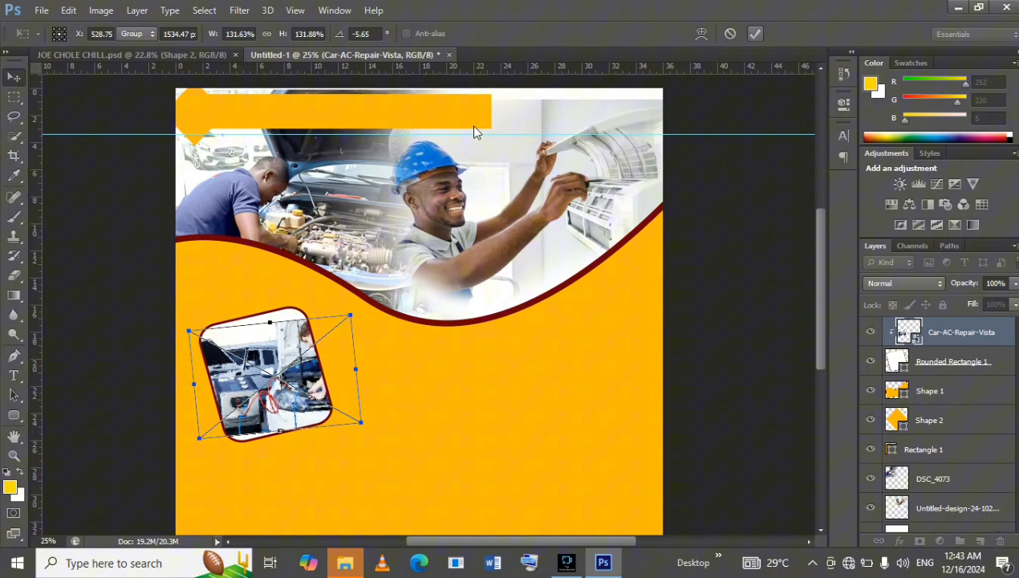
# Compare the layout with the JOE CHOLE CHILL reference flyer and shift the clipped car repair photo slightly left inside its frame.
pyautogui.click(118, 54)
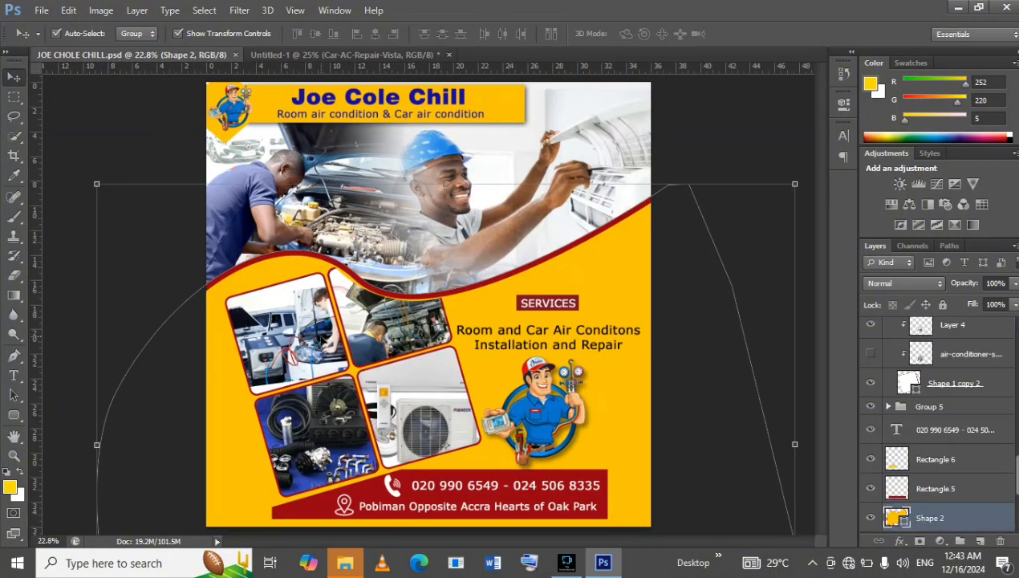
pyautogui.click(376, 56)
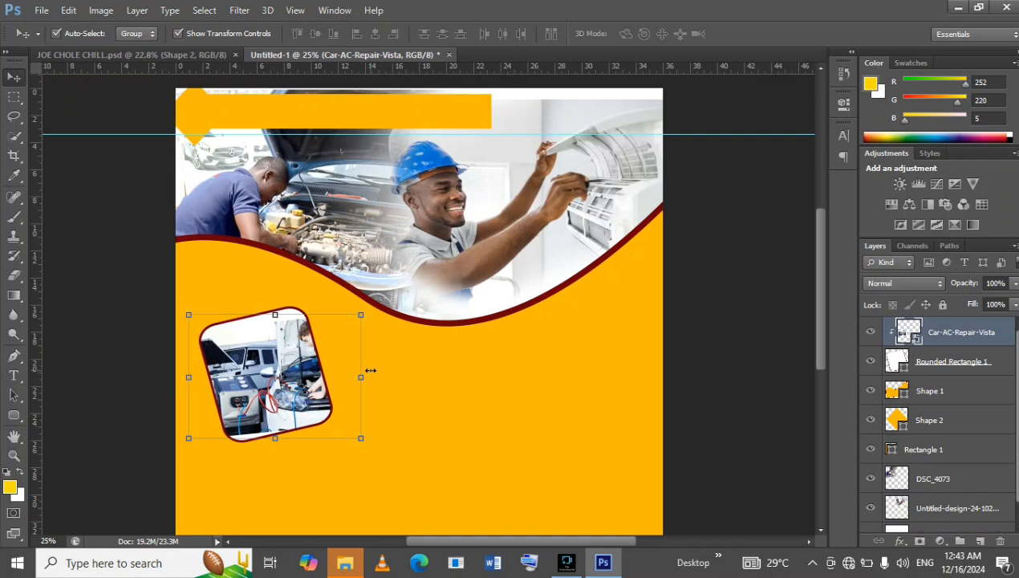
pyautogui.click(133, 54)
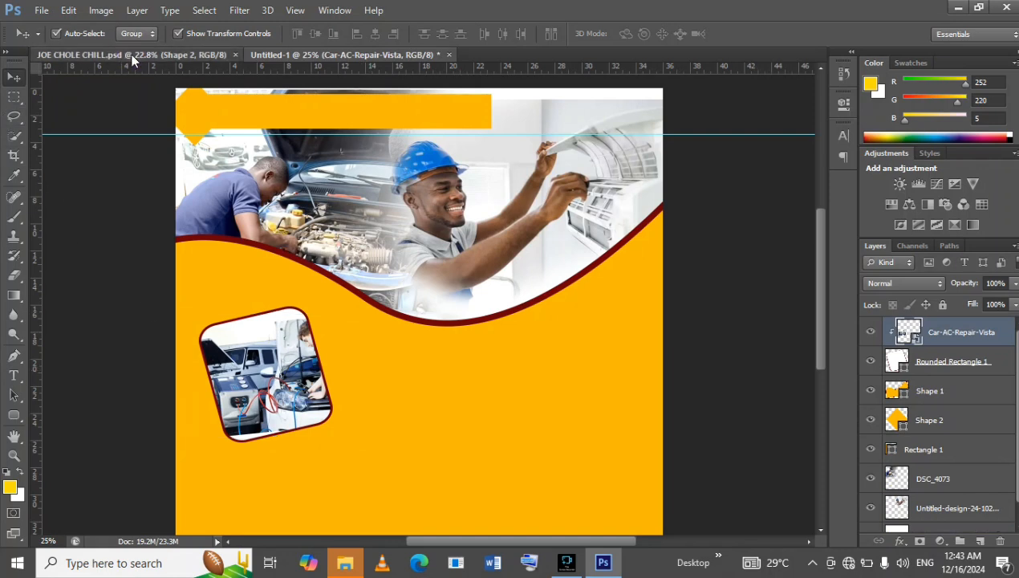
pyautogui.click(426, 56)
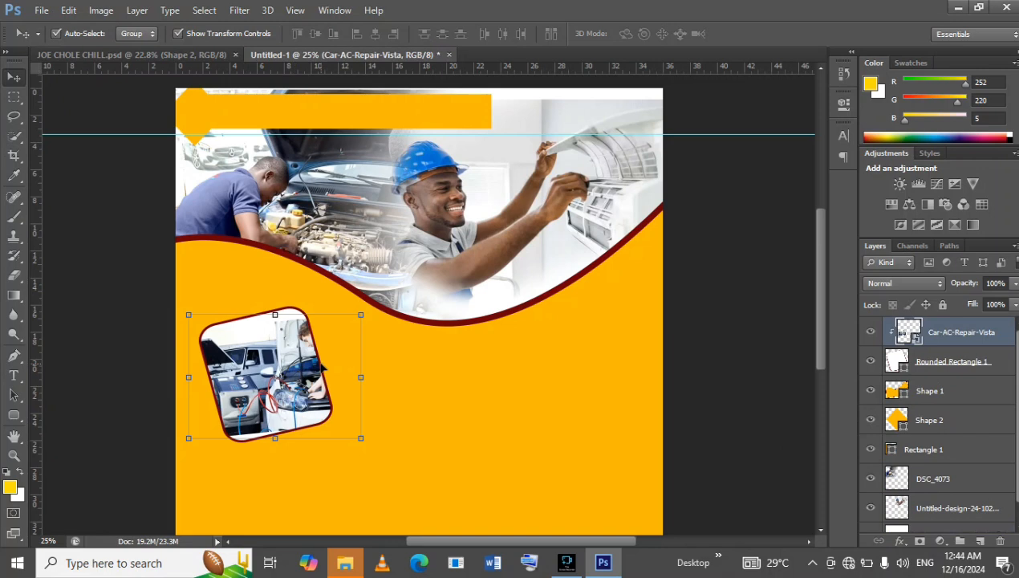
pyautogui.moveTo(324, 366); pyautogui.dragTo(323, 363)
pyautogui.click(711, 295)
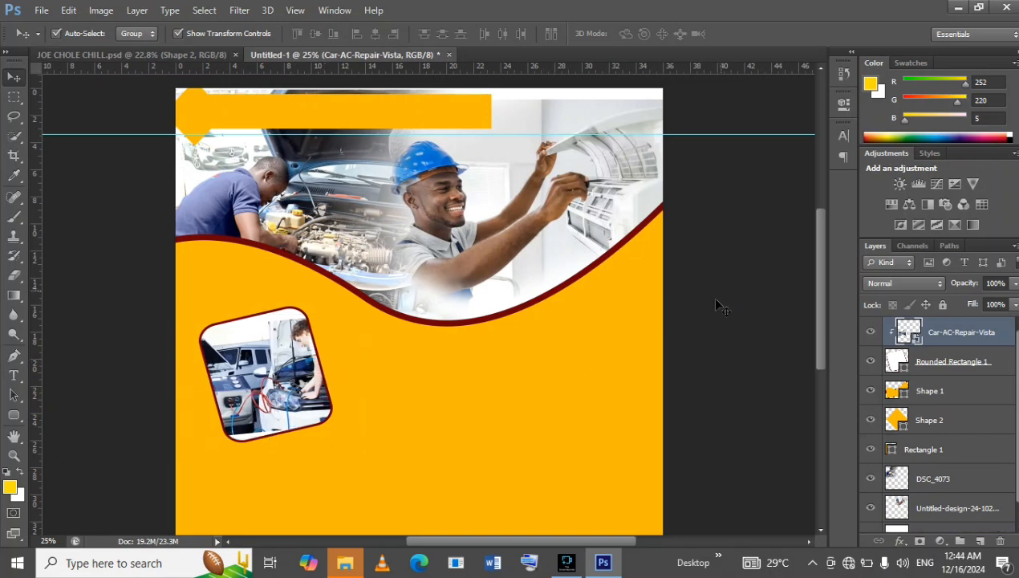
# Duplicate the tilted rounded rectangle frame layer twice.
pyautogui.click(955, 363)
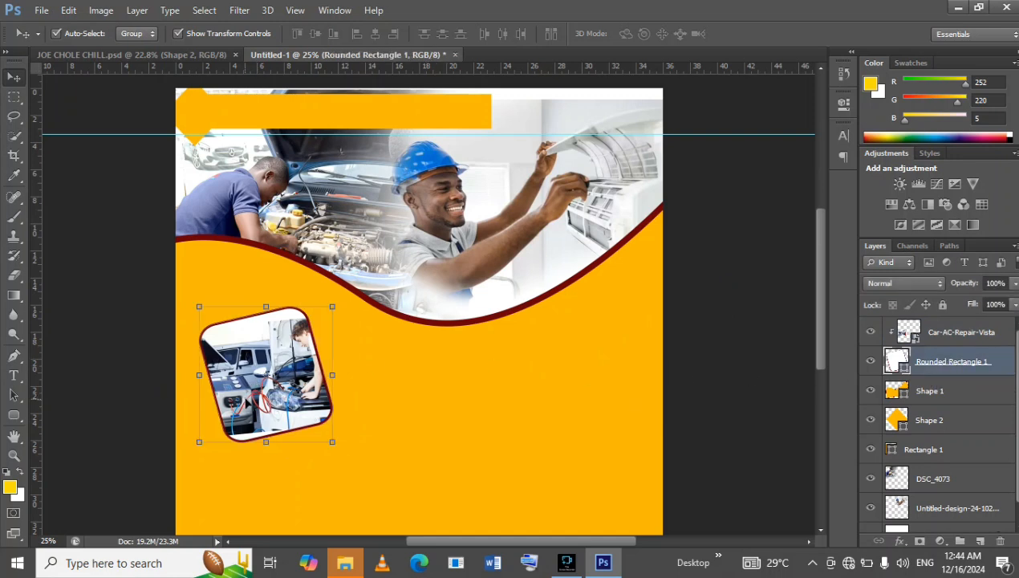
pyautogui.scroll(-2, 494, 371)
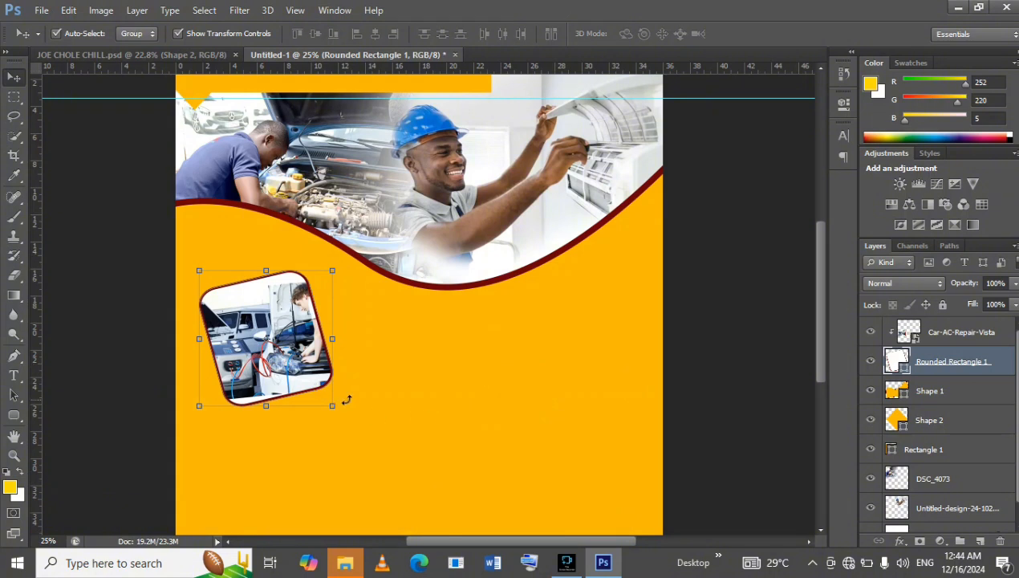
pyautogui.scroll(-1, 346, 399)
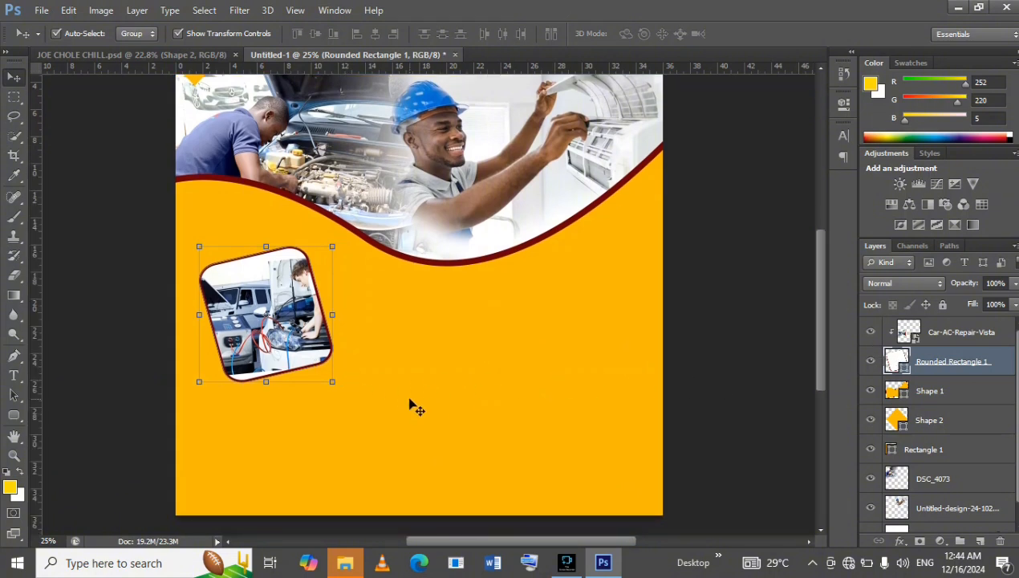
pyautogui.hotkey('ctrl', 'j')
pyautogui.hotkey('ctrl', 'j')
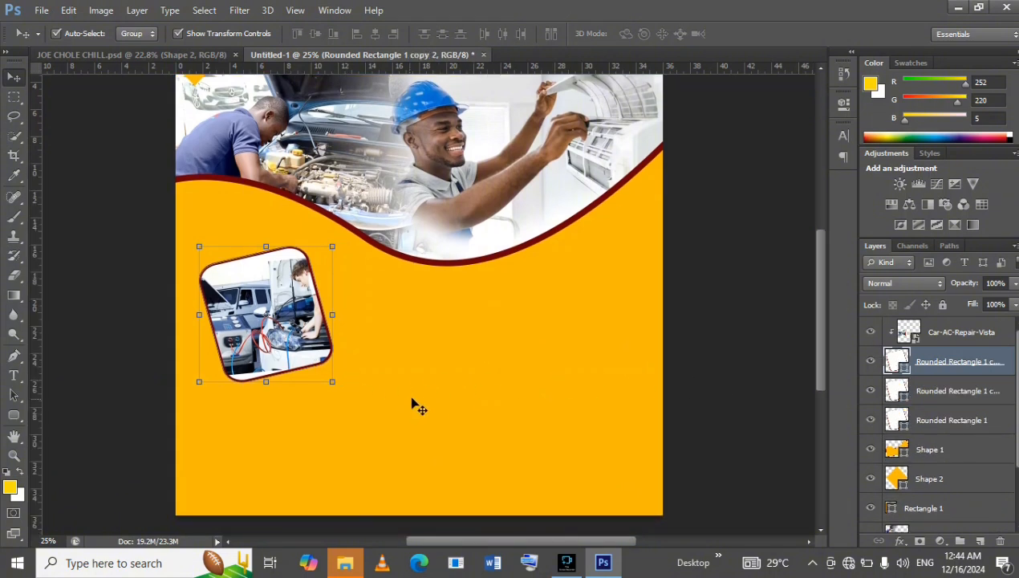
# Move the lower duplicate of the rounded frame directly beneath the car repair frame, offset slightly right to follow the tilt.
pyautogui.click(943, 393)
pyautogui.doubleClick(960, 391)
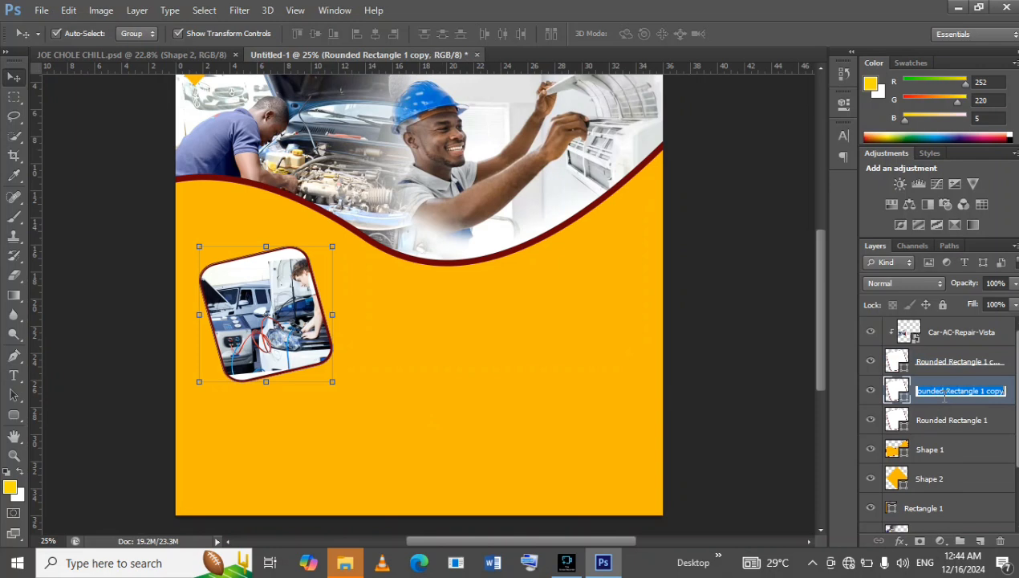
pyautogui.click(1009, 380)
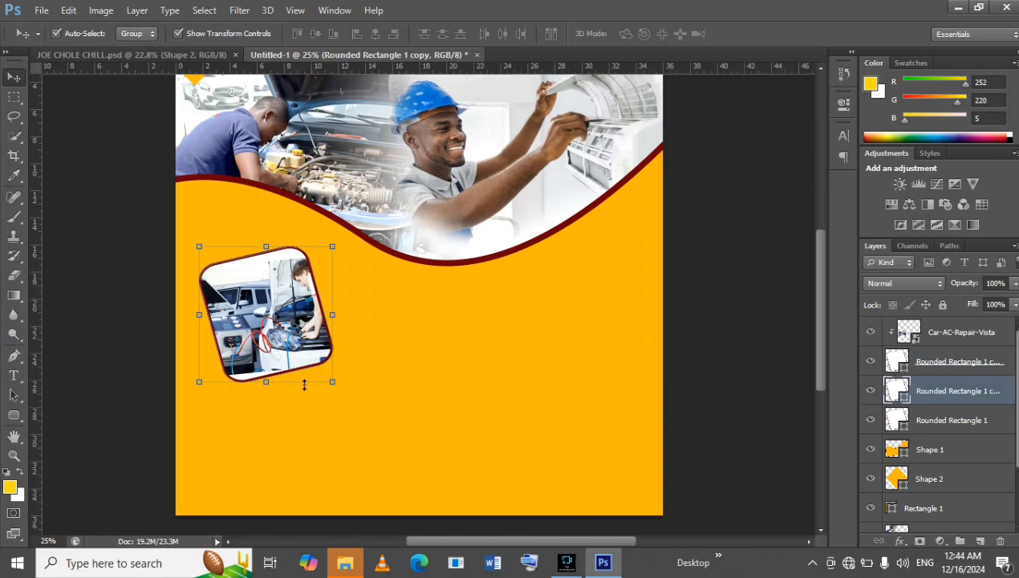
pyautogui.press('Down')
pyautogui.press('Down')
pyautogui.press('Down')
pyautogui.press('Down')
pyautogui.press('Down')
pyautogui.press('Down')
pyautogui.press('Down')
pyautogui.press('Down')
pyautogui.press('Down')
pyautogui.press('Down')
pyautogui.press('Down')
pyautogui.press('Down')
pyautogui.press('Down')
pyautogui.press('Down')
pyautogui.press('Down')
pyautogui.press('Down')
pyautogui.press('Down')
pyautogui.press('Down')
pyautogui.press('Down')
pyautogui.press('Down')
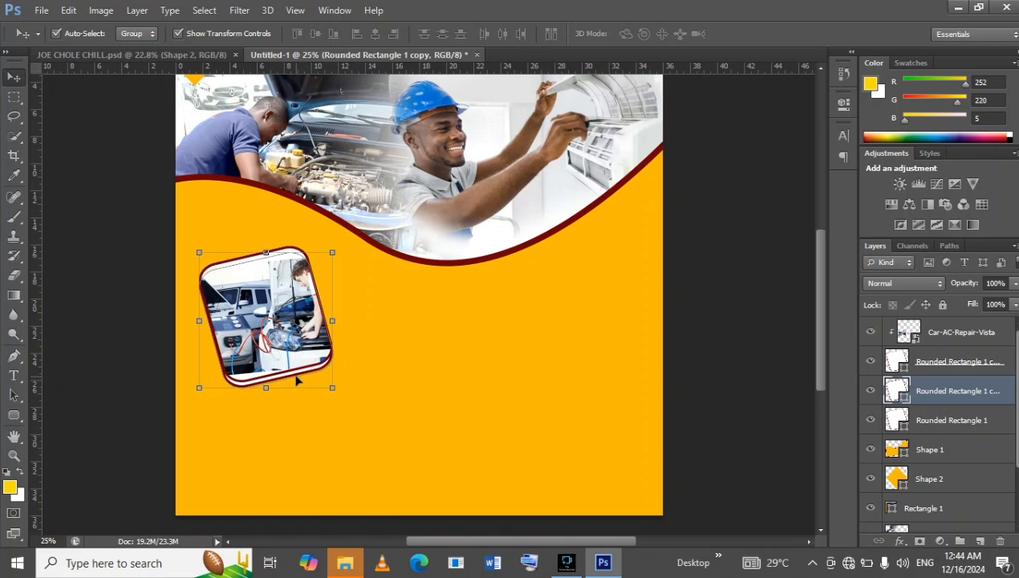
pyautogui.moveTo(297, 379); pyautogui.dragTo(329, 491)
# Select the upper duplicate of the rounded frame, directly beneath the car repair photo in the layer stack.
pyautogui.click(937, 361)
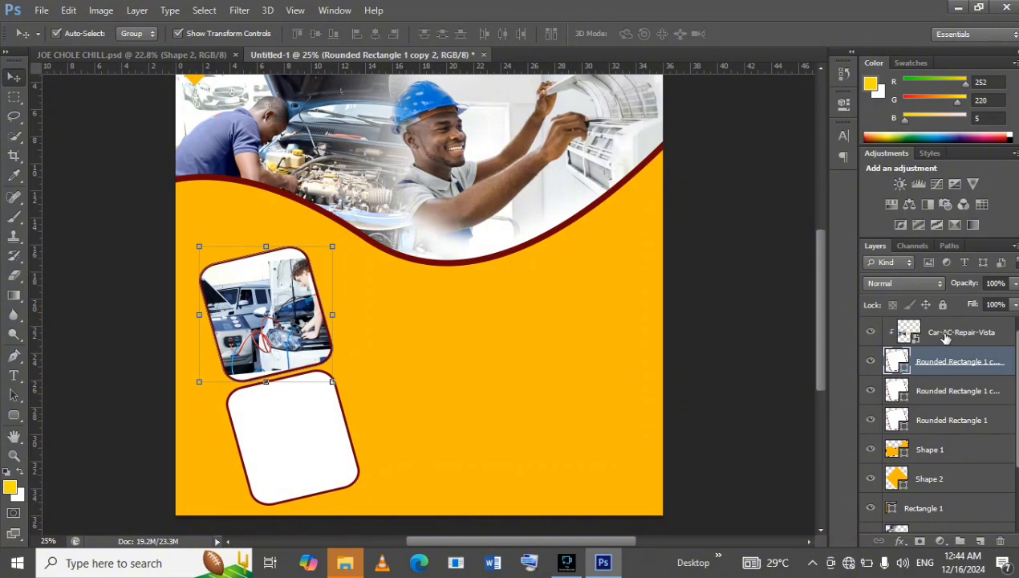
# Group the Car-AC-Repair-Vista photo with its clipping frame and nudge the group slightly up and left.
pyautogui.keyDown('shift'); pyautogui.click(948, 337); pyautogui.keyUp('shift')
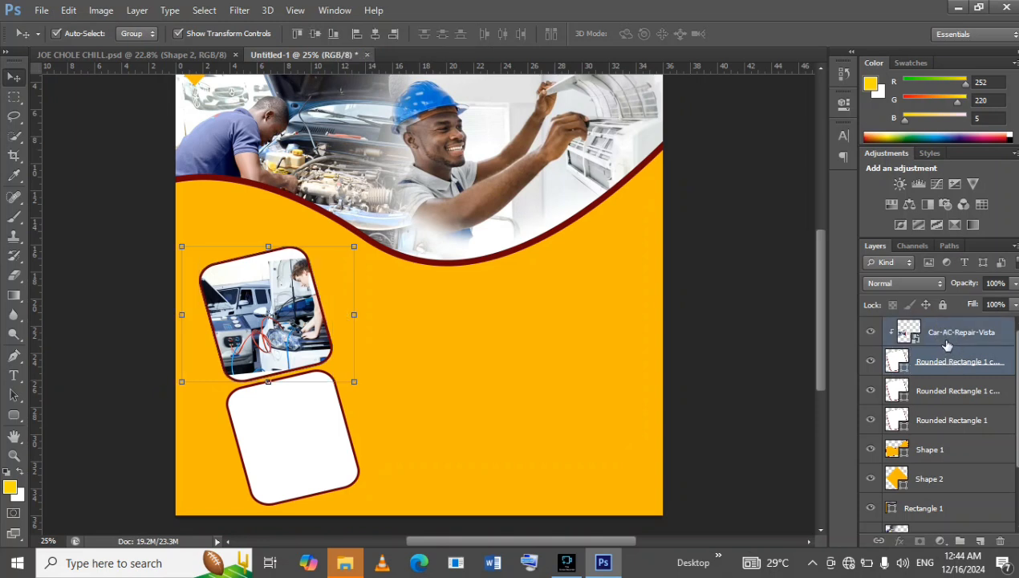
pyautogui.hotkey('ctrl', 'g')
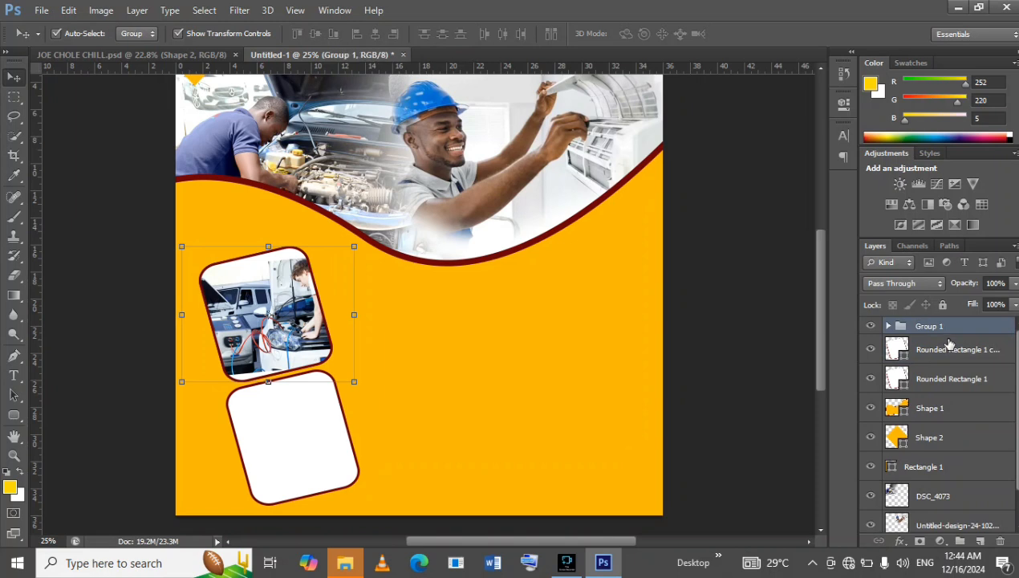
pyautogui.press('Up')
pyautogui.press('Up')
pyautogui.press('Up')
pyautogui.press('Up')
pyautogui.press('Up')
pyautogui.press('Up')
pyautogui.press('Up')
pyautogui.press('Up')
pyautogui.press('Up')
pyautogui.press('Up')
pyautogui.press('Up')
pyautogui.press('Up')
pyautogui.press('Up')
pyautogui.press('Up')
pyautogui.press('Up')
pyautogui.press('Up')
pyautogui.press('Up')
pyautogui.press('Up')
pyautogui.press('Up')
pyautogui.press('Up')
pyautogui.press('Left')
pyautogui.press('Left')
pyautogui.press('Left')
pyautogui.press('Left')
pyautogui.press('Left')
pyautogui.press('Left')
pyautogui.press('Left')
pyautogui.press('Left')
pyautogui.press('Left')
pyautogui.press('Left')
pyautogui.press('Left')
pyautogui.press('Left')
pyautogui.press('Left')
pyautogui.press('Left')
pyautogui.press('Left')
pyautogui.press('Left')
pyautogui.press('Left')
pyautogui.press('Left')
pyautogui.press('Left')
pyautogui.press('Left')
pyautogui.press('Left')
pyautogui.press('Left')
pyautogui.press('Left')
pyautogui.press('Left')
pyautogui.press('Left')
pyautogui.press('Left')
pyautogui.press('Left')
pyautogui.press('Left')
pyautogui.press('Up')
pyautogui.press('Up')
pyautogui.press('Up')
pyautogui.press('Up')
pyautogui.press('Up')
pyautogui.press('Up')
pyautogui.press('Up')
pyautogui.press('Up')
pyautogui.press('Left')
pyautogui.press('Left')
pyautogui.press('Left')
pyautogui.press('Left')
pyautogui.press('Left')
pyautogui.press('Left')
pyautogui.press('Left')
pyautogui.press('Left')
pyautogui.press('Left')
pyautogui.press('Left')
pyautogui.press('Left')
pyautogui.press('Left')
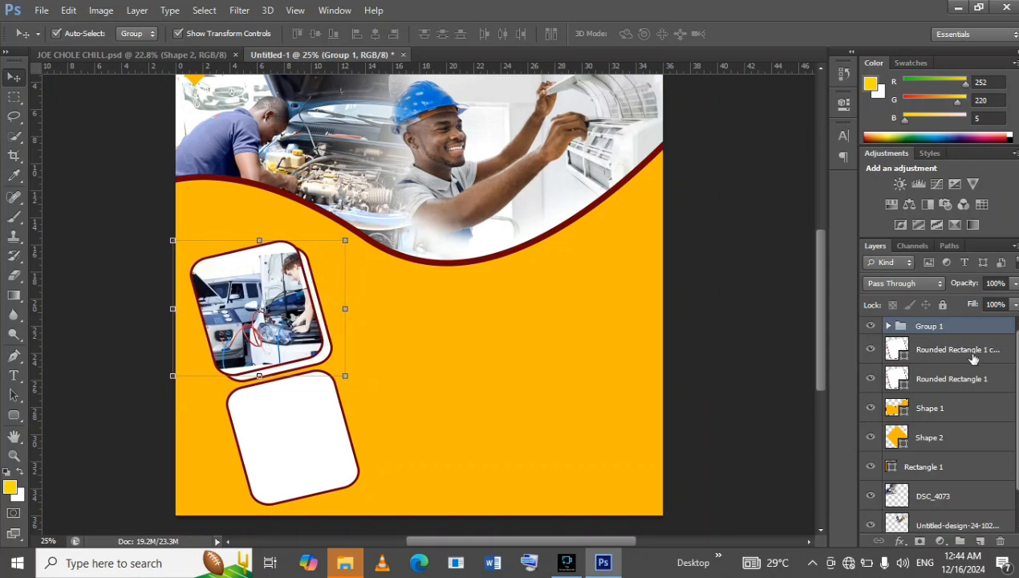
# Hide the original Rounded Rectangle 1 layer beneath the car repair group.
pyautogui.click(973, 359)
pyautogui.click(995, 383)
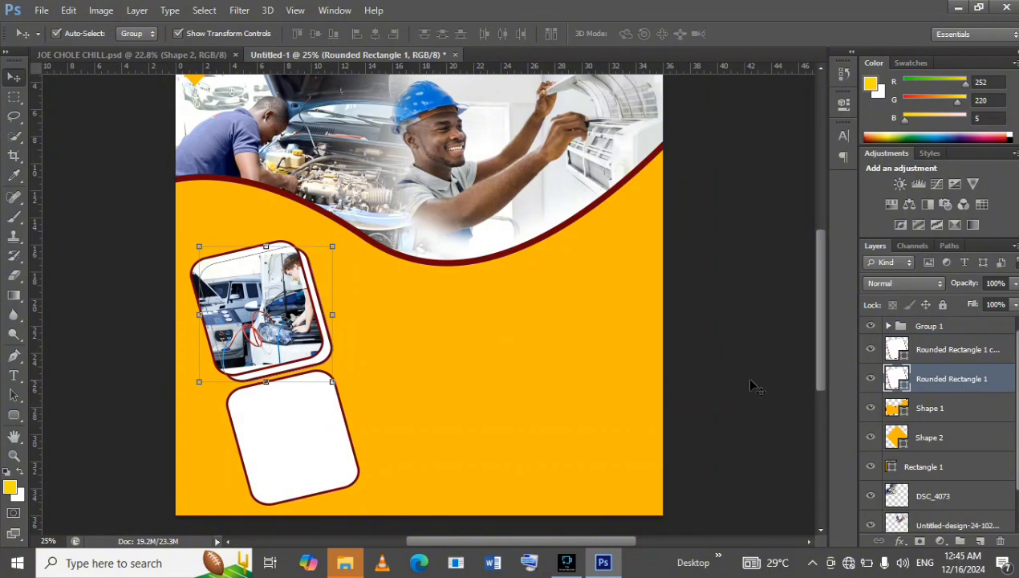
pyautogui.click(870, 380)
pyautogui.click(871, 381)
pyautogui.click(871, 380)
pyautogui.click(870, 379)
pyautogui.click(871, 379)
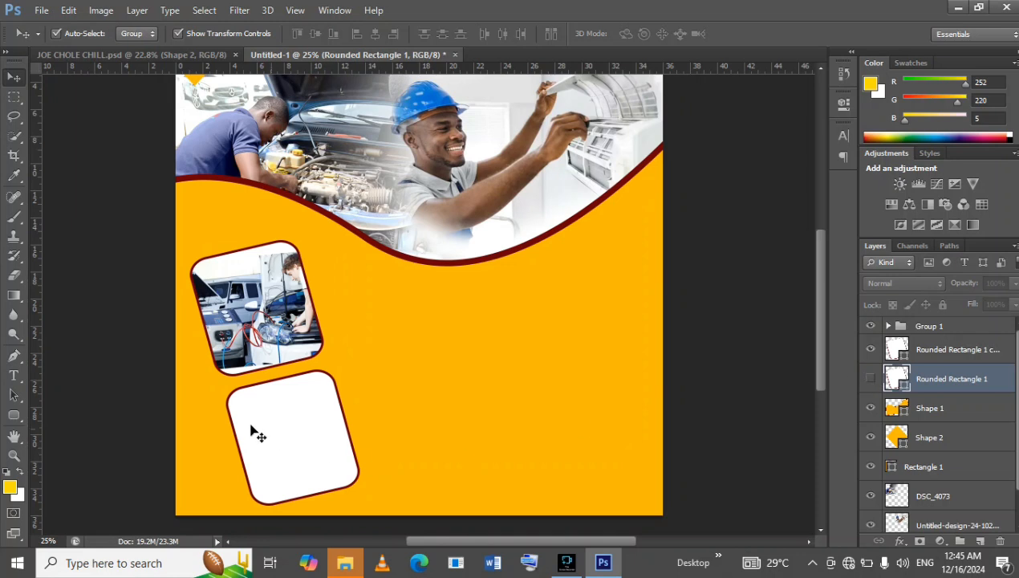
# Nudge the lower white rounded frame upward until only a narrow gap separates it from the car repair frame.
pyautogui.click(329, 431)
pyautogui.press('Up')
pyautogui.press('Up')
pyautogui.press('Up')
pyautogui.press('Up')
pyautogui.press('Up')
pyautogui.press('Up')
pyautogui.press('Up')
pyautogui.press('Up')
pyautogui.press('Up')
pyautogui.press('Up')
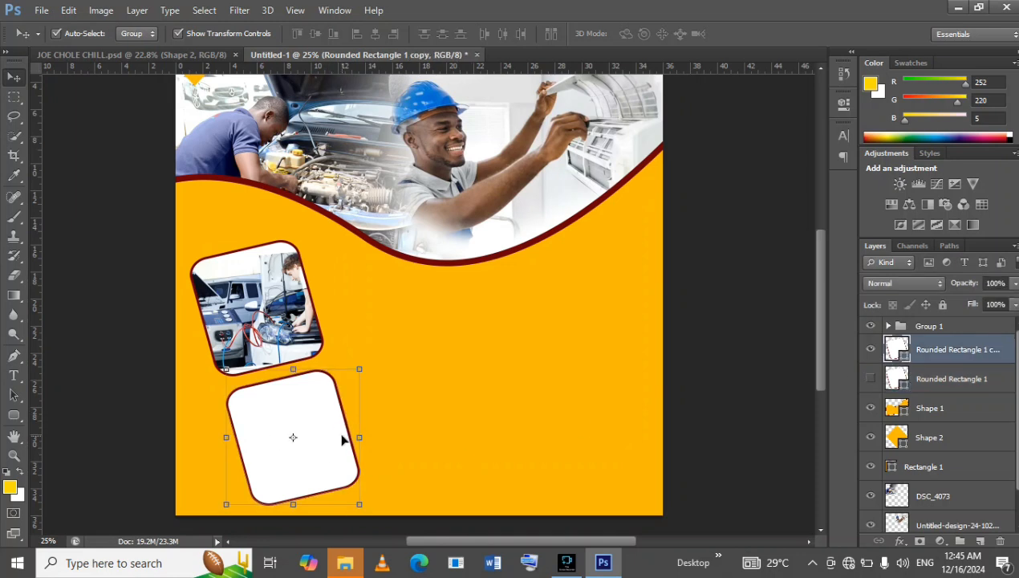
pyautogui.press('Up')
pyautogui.press('Up')
pyautogui.press('Up')
pyautogui.press('Up')
pyautogui.press('Up')
pyautogui.press('Up')
pyautogui.press('Up')
pyautogui.press('Up')
pyautogui.press('Up')
pyautogui.press('Up')
pyautogui.press('Up')
pyautogui.press('Up')
pyautogui.press('Up')
pyautogui.press('Up')
pyautogui.press('Up')
pyautogui.press('Up')
pyautogui.press('Up')
pyautogui.press('Up')
pyautogui.press('Up')
pyautogui.press('Up')
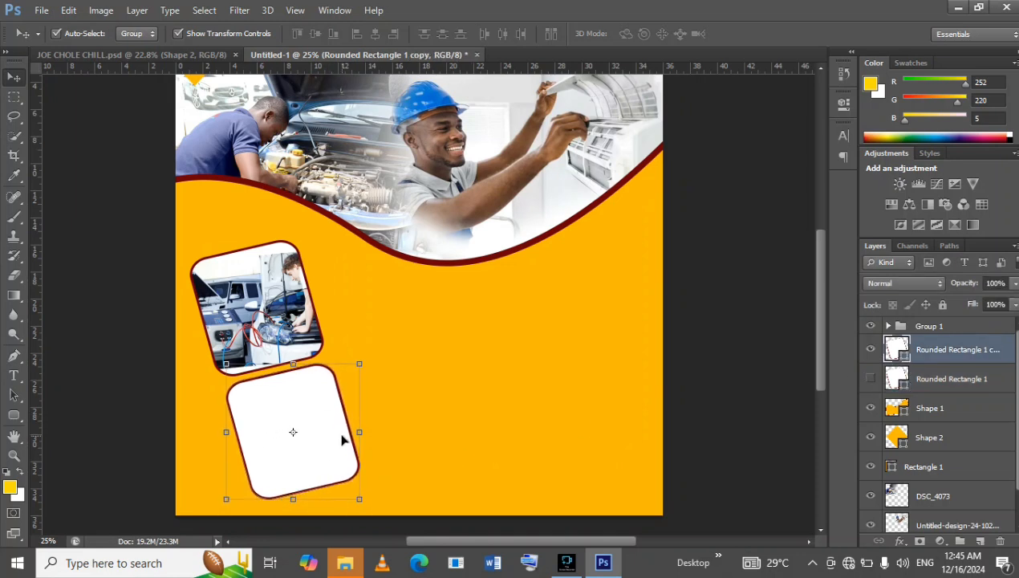
pyautogui.press('Up')
pyautogui.press('Up')
pyautogui.press('Up')
pyautogui.press('Up')
pyautogui.press('Up')
pyautogui.press('Up')
pyautogui.press('Up')
pyautogui.press('Up')
pyautogui.press('Up')
pyautogui.press('Up')
pyautogui.press('Up')
pyautogui.press('Up')
pyautogui.press('Up')
pyautogui.press('Up')
pyautogui.press('Up')
pyautogui.press('Up')
pyautogui.press('Down')
pyautogui.press('Down')
pyautogui.press('Down')
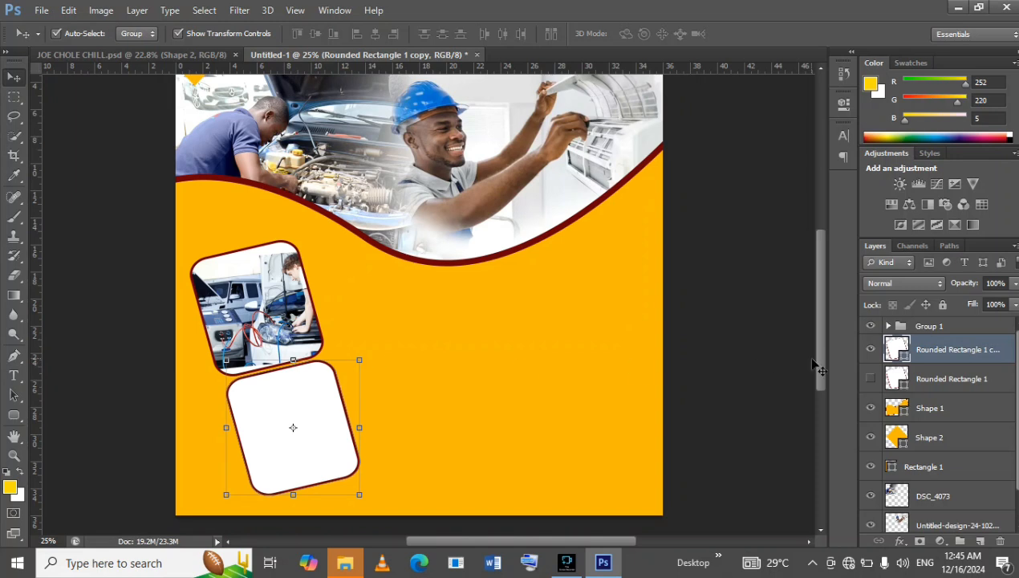
# Show the hidden Rounded Rectangle 1 frame and move it beside the car repair frame, raised to follow the tilt with a narrow gap.
pyautogui.click(870, 377)
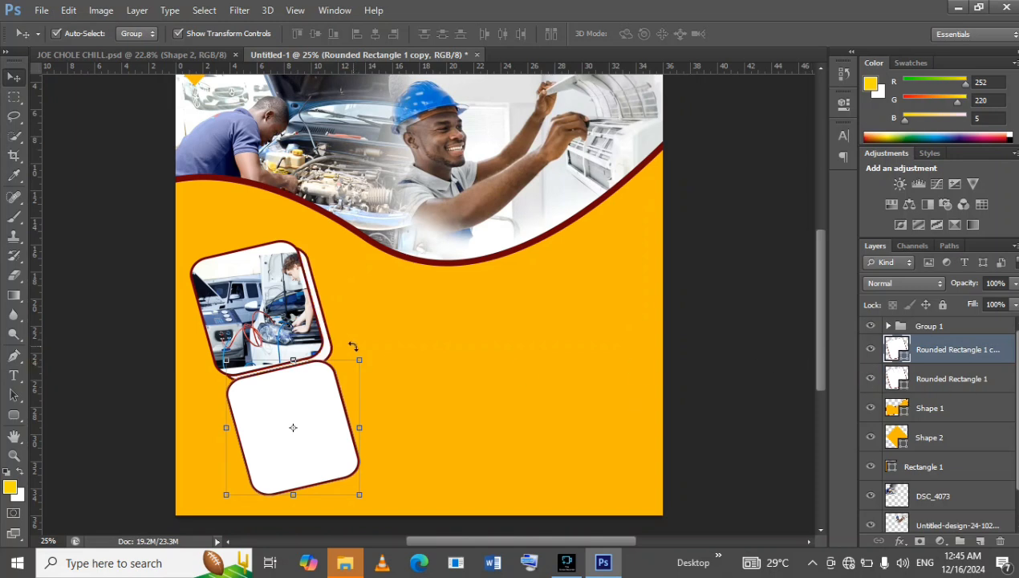
pyautogui.moveTo(338, 347); pyautogui.dragTo(432, 307)
pyautogui.press('Left')
pyautogui.press('Left')
pyautogui.press('Left')
pyautogui.press('Left')
pyautogui.press('Left')
pyautogui.press('Down')
pyautogui.press('Down')
pyautogui.press('Down')
pyautogui.press('Left')
pyautogui.press('Left')
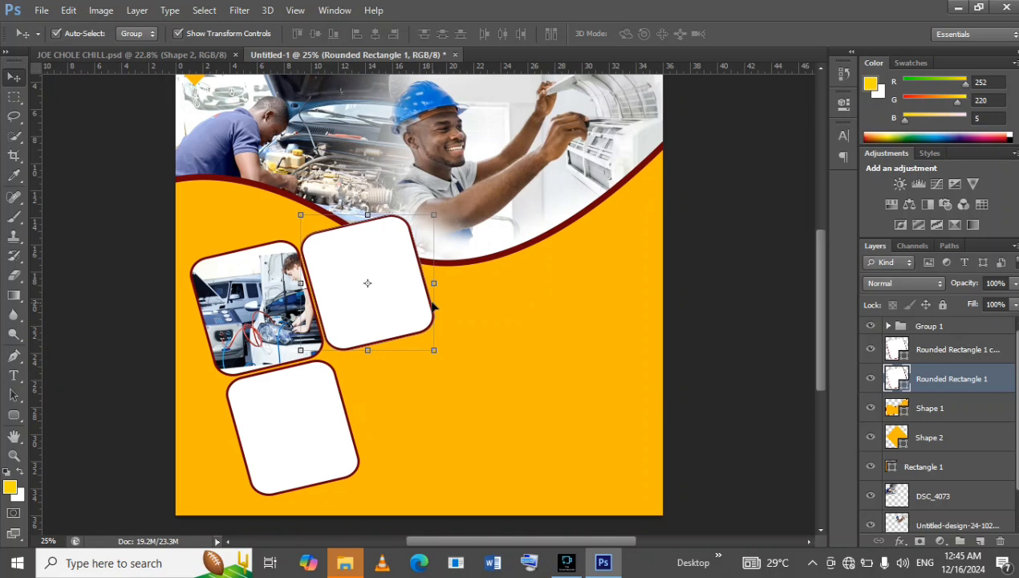
pyautogui.press('Right')
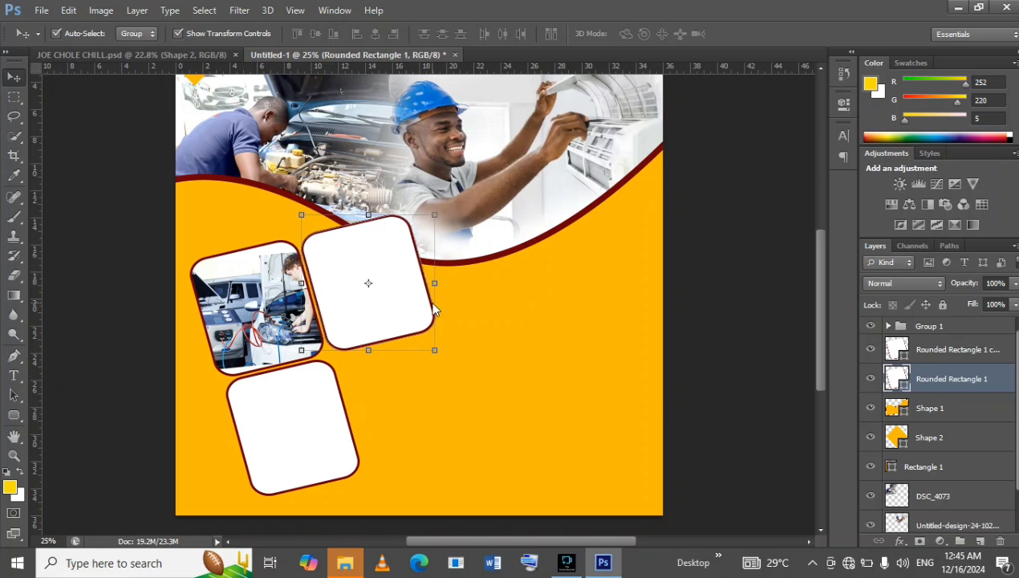
pyautogui.press('Up')
pyautogui.press('Up')
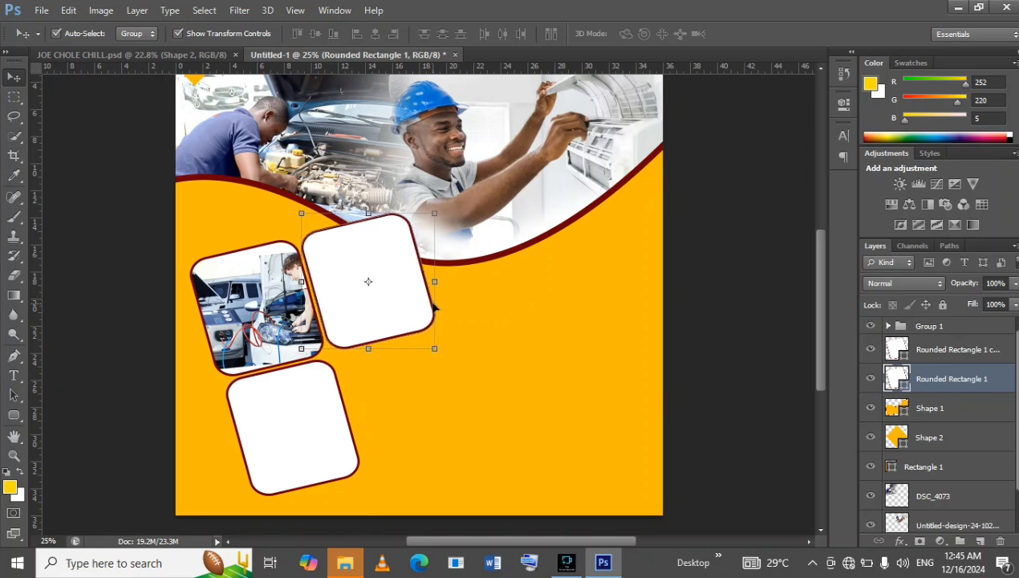
pyautogui.press('Down')
pyautogui.press('Down')
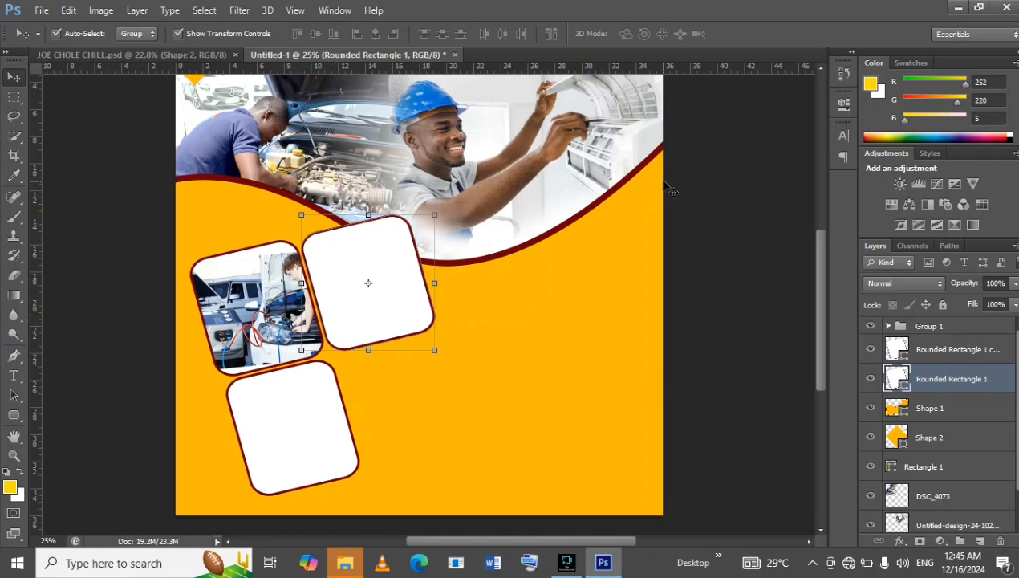
# Check the JOE CHOLE CHILL reference flyer and place the Depositphotos_104372644_l-2015 image in the new document.
pyautogui.click(98, 54)
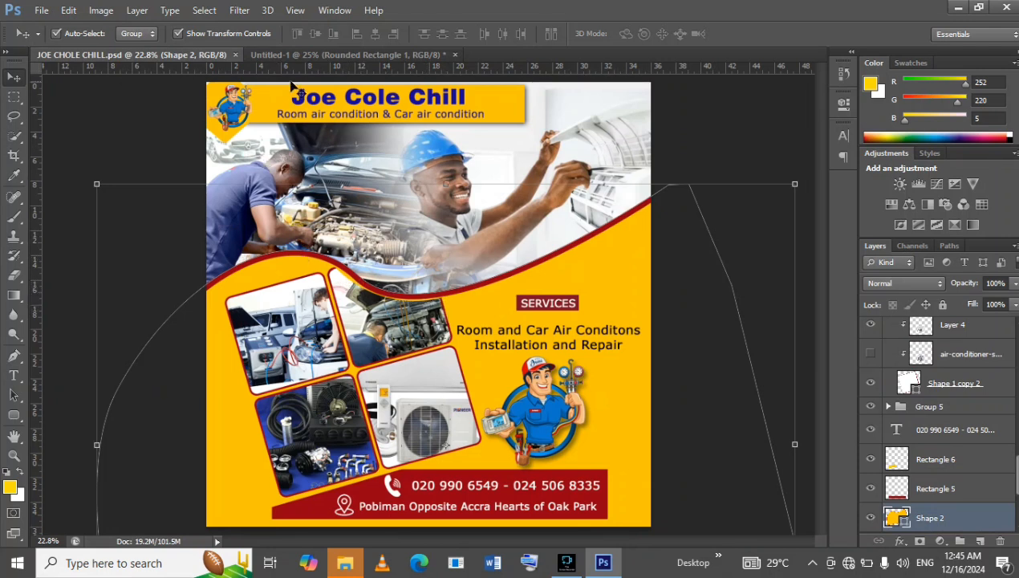
pyautogui.click(296, 56)
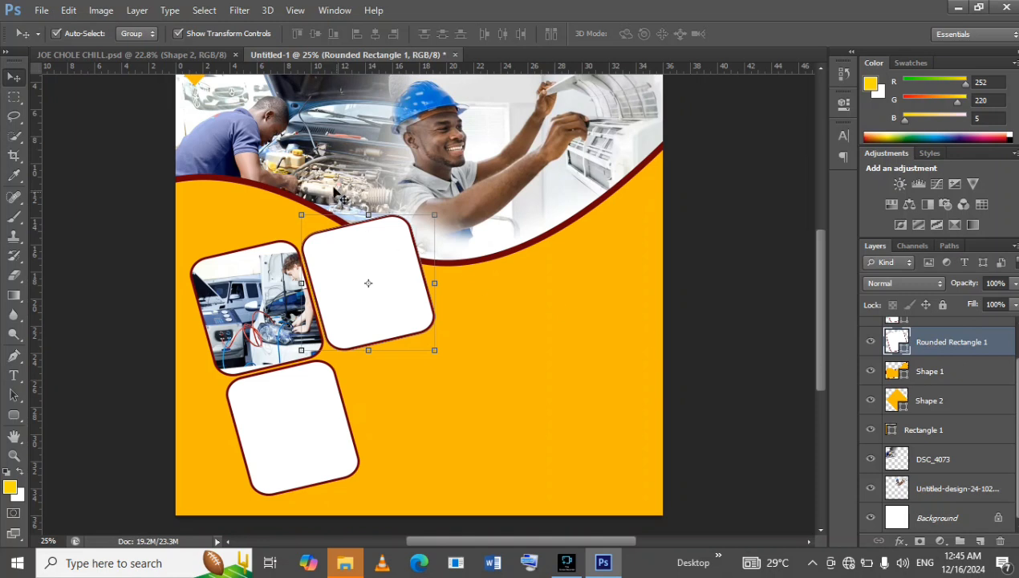
pyautogui.click(179, 58)
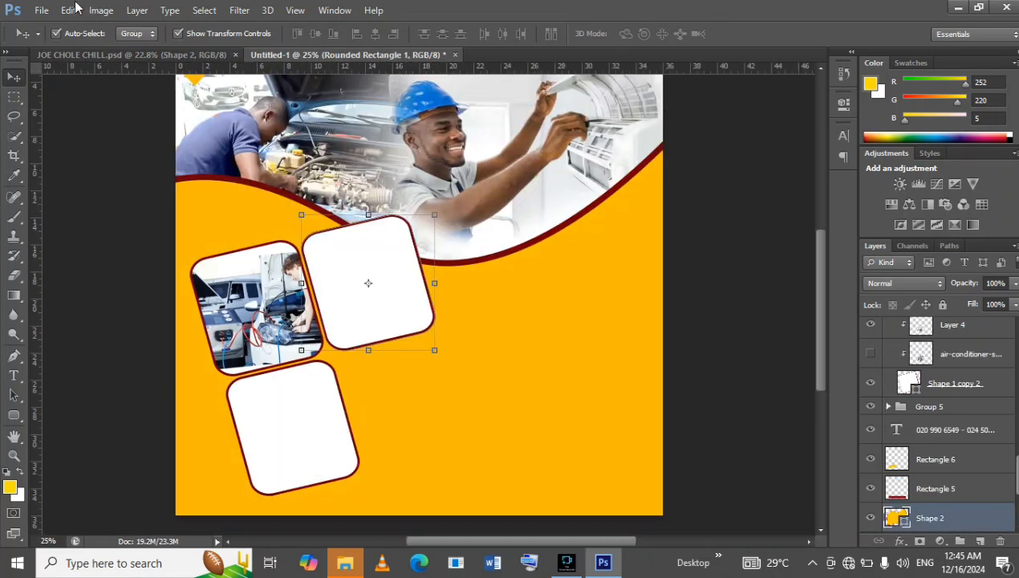
pyautogui.click(41, 10)
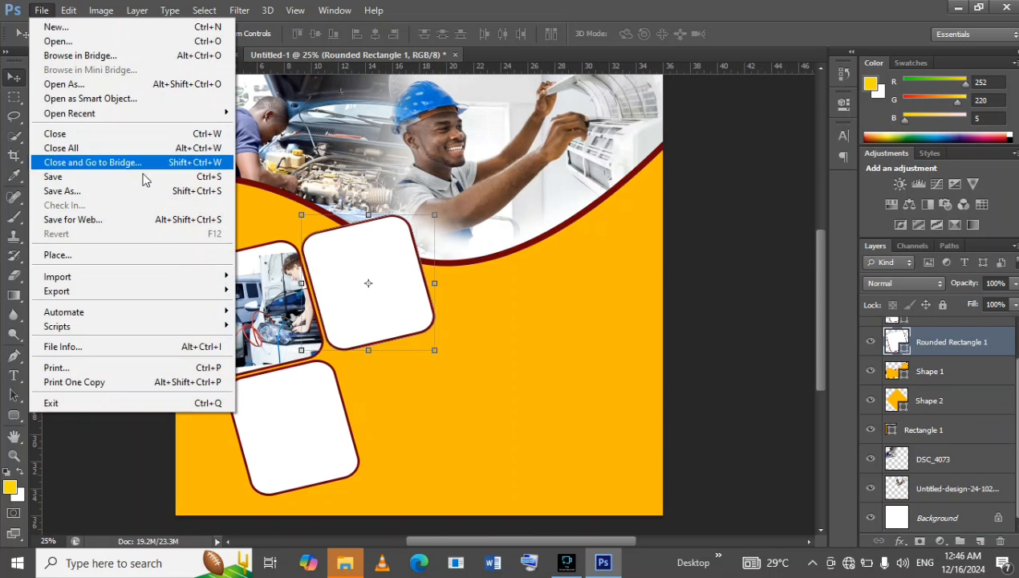
pyautogui.click(132, 255)
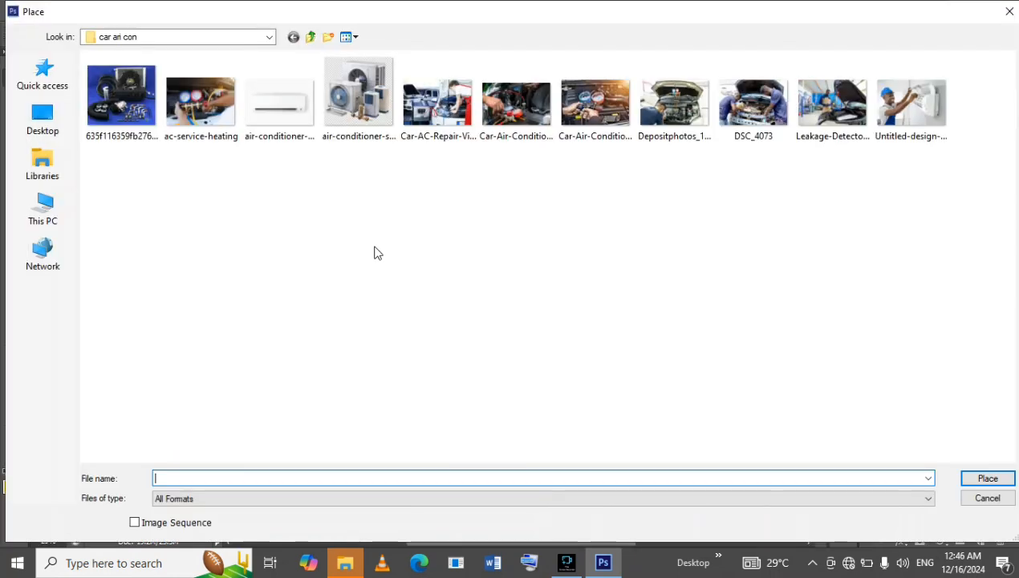
pyautogui.click(676, 110)
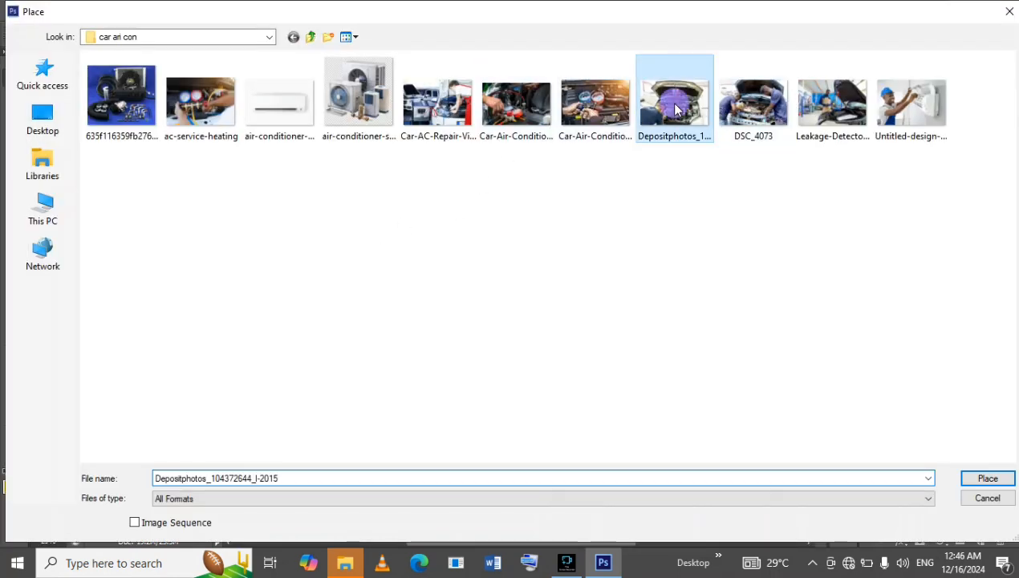
pyautogui.doubleClick(676, 110)
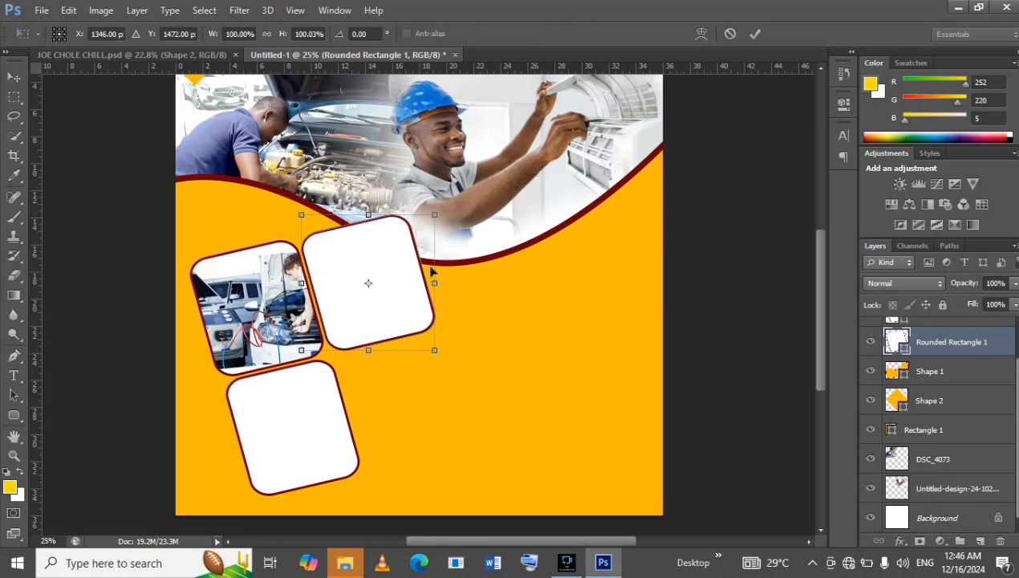
# Enlarge the placed engine photo to about 190%, rotate it about -5° and position it over the second upper frame.
pyautogui.moveTo(383, 271); pyautogui.dragTo(274, 225)
pyautogui.moveTo(477, 211); pyautogui.dragTo(484, 200)
pyautogui.moveTo(460, 257)
pyautogui.mouseDown()
pyautogui.moveTo(451, 267)
pyautogui.moveTo(441, 250)
pyautogui.mouseUp()
pyautogui.moveTo(455, 215); pyautogui.dragTo(450, 222)
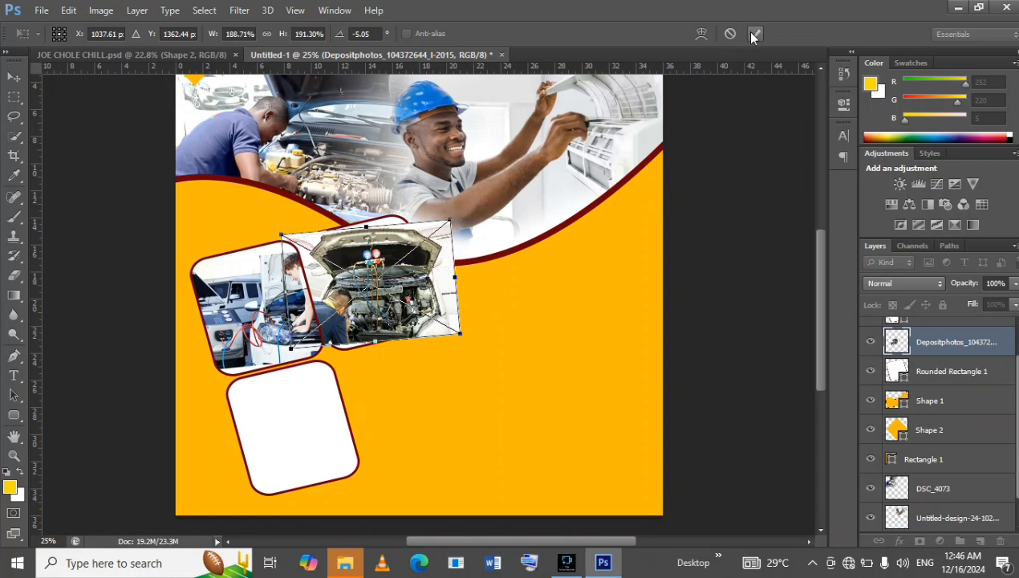
pyautogui.press('Return')
# Clip the engine photo to the rounded frame beneath it and compare the result with the reference flyer.
pyautogui.rightClick(998, 344)
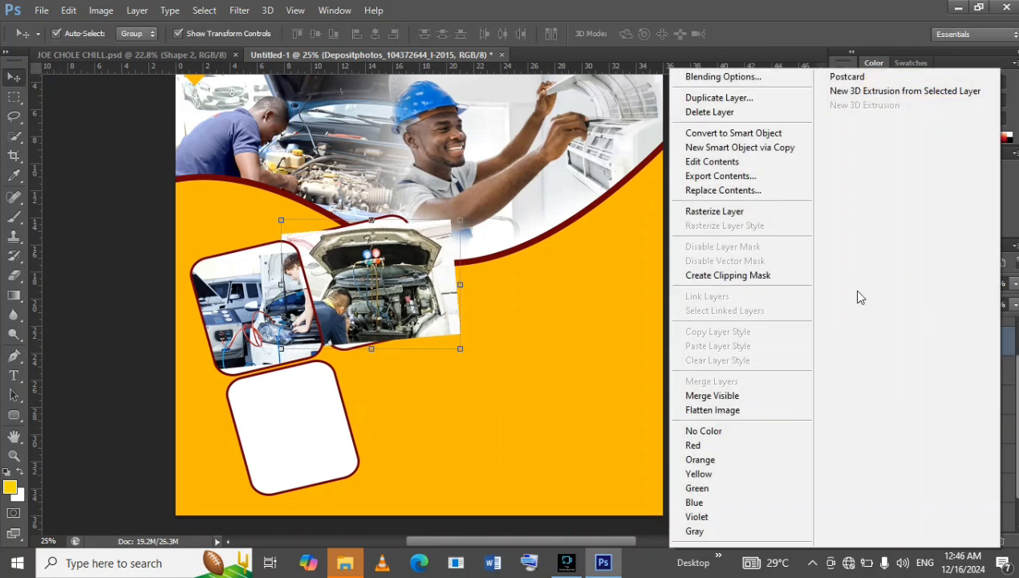
pyautogui.click(743, 287)
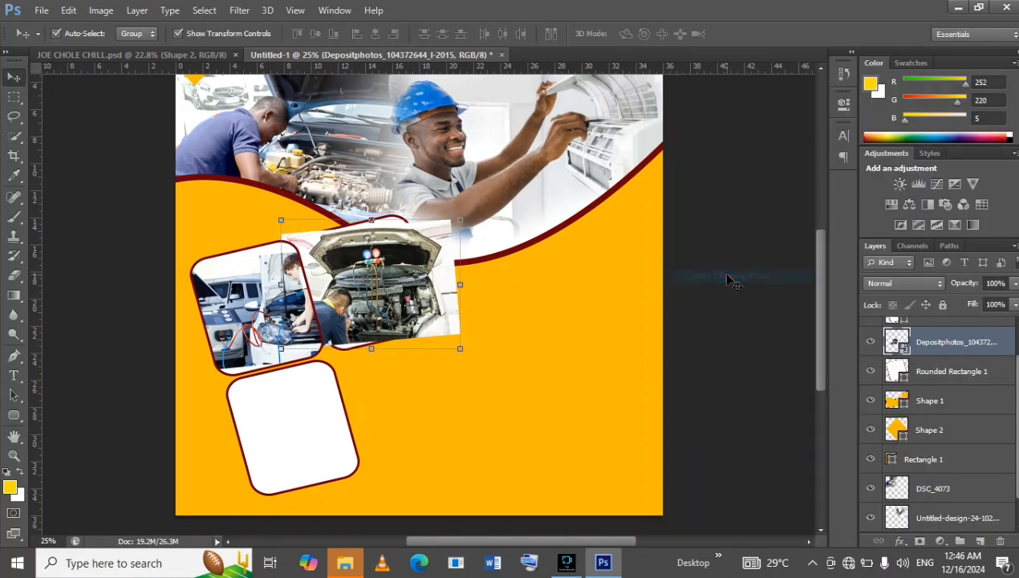
pyautogui.click(108, 55)
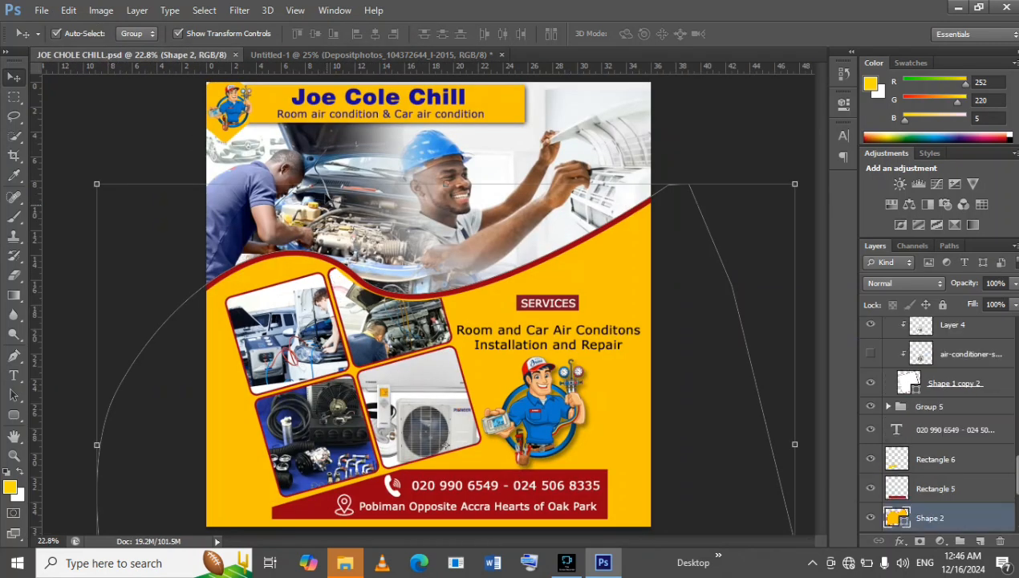
pyautogui.click(369, 54)
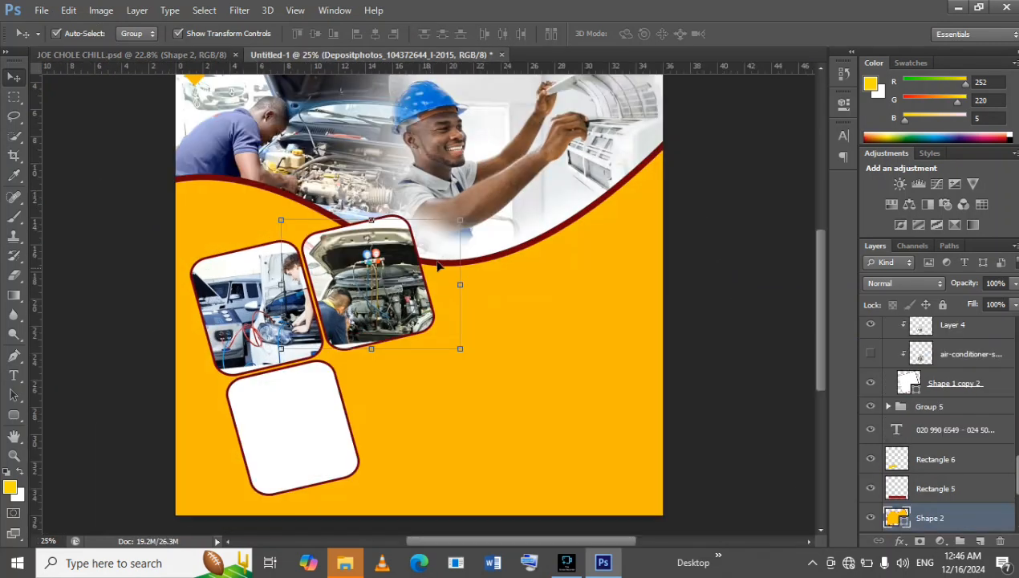
# Enlarge the clipped engine photo to about 200% and nudge it down so it fills its frame.
pyautogui.moveTo(462, 212); pyautogui.dragTo(459, 207)
pyautogui.press('Down')
pyautogui.press('Down')
pyautogui.press('Down')
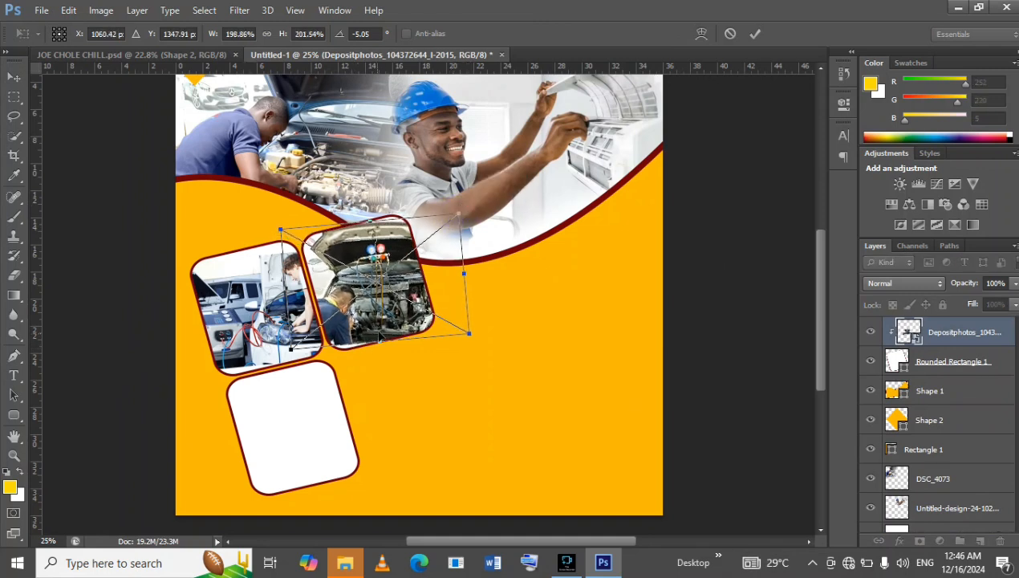
pyautogui.click(756, 35)
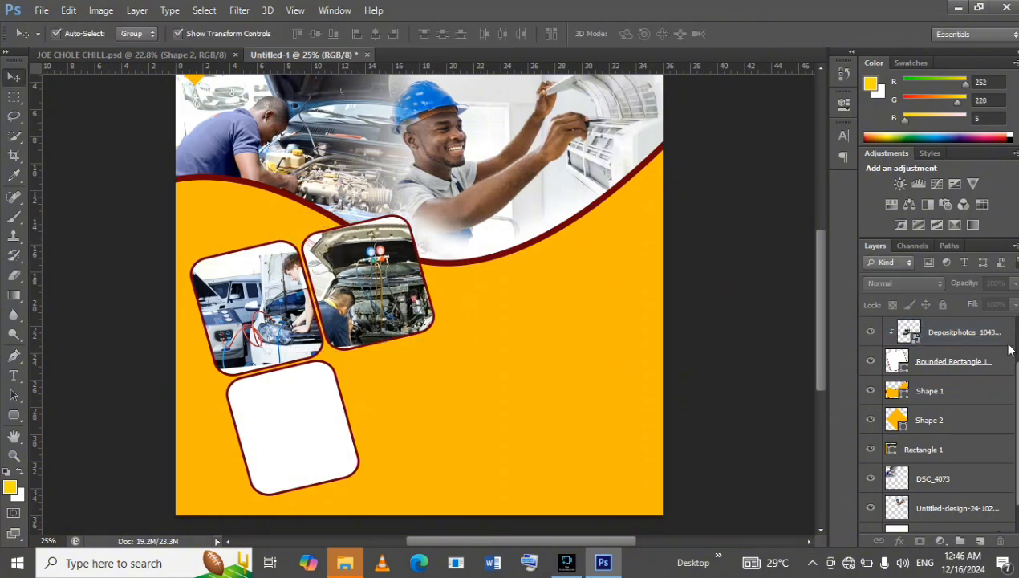
# Select the engine photo's rounded frame layer and compare its overlap with the wave against the reference flyer.
pyautogui.click(969, 363)
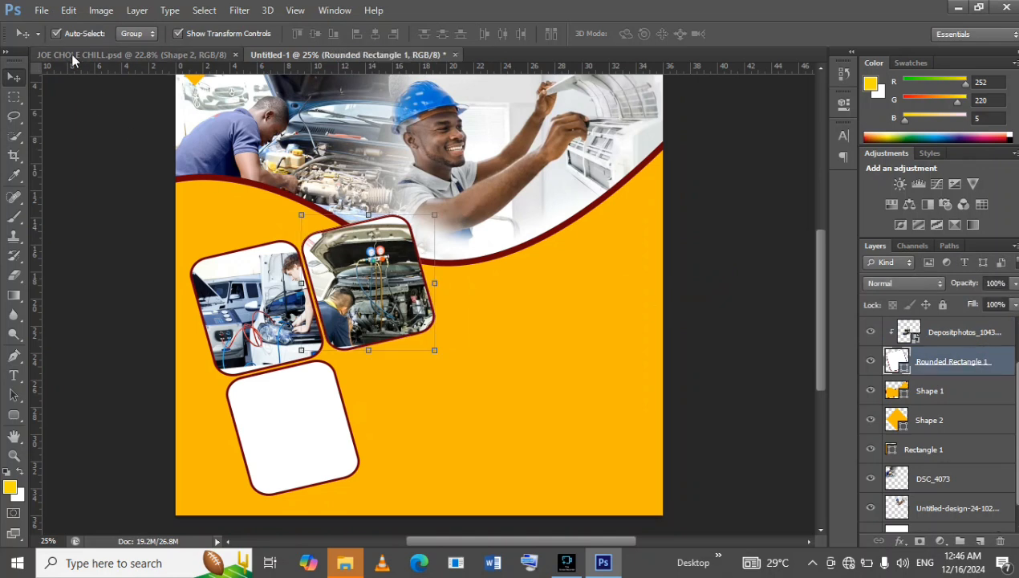
pyautogui.click(117, 55)
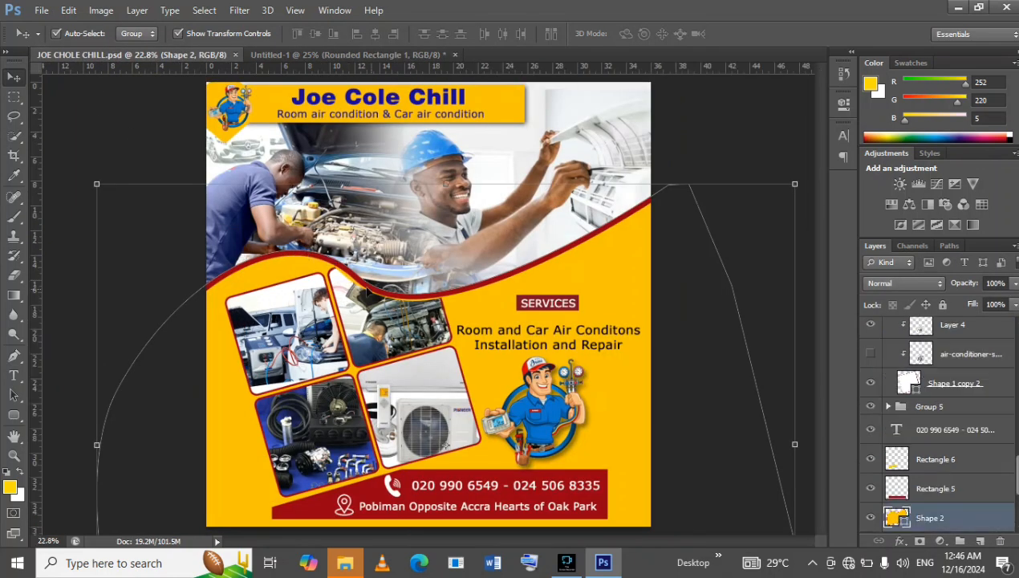
pyautogui.click(325, 55)
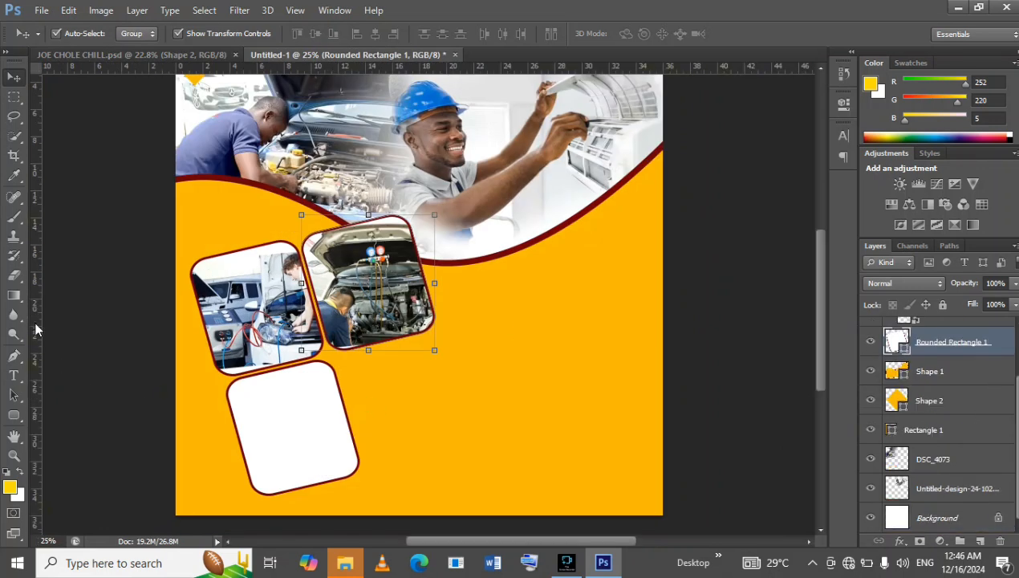
# Set the Eraser to a hard round 473 px brush and rasterize the engine photo's rounded frame layer.
pyautogui.click(14, 275)
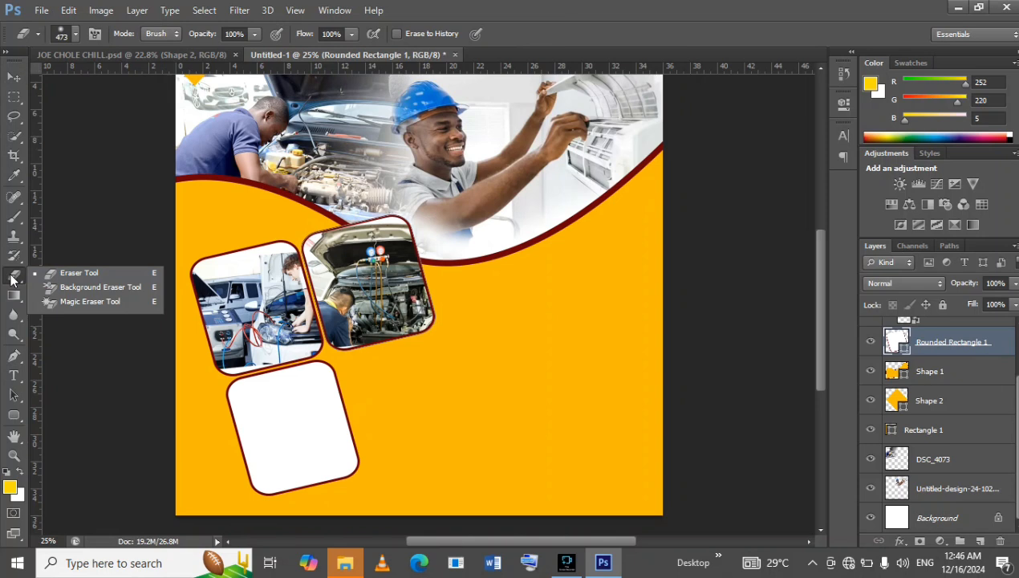
pyautogui.click(42, 272)
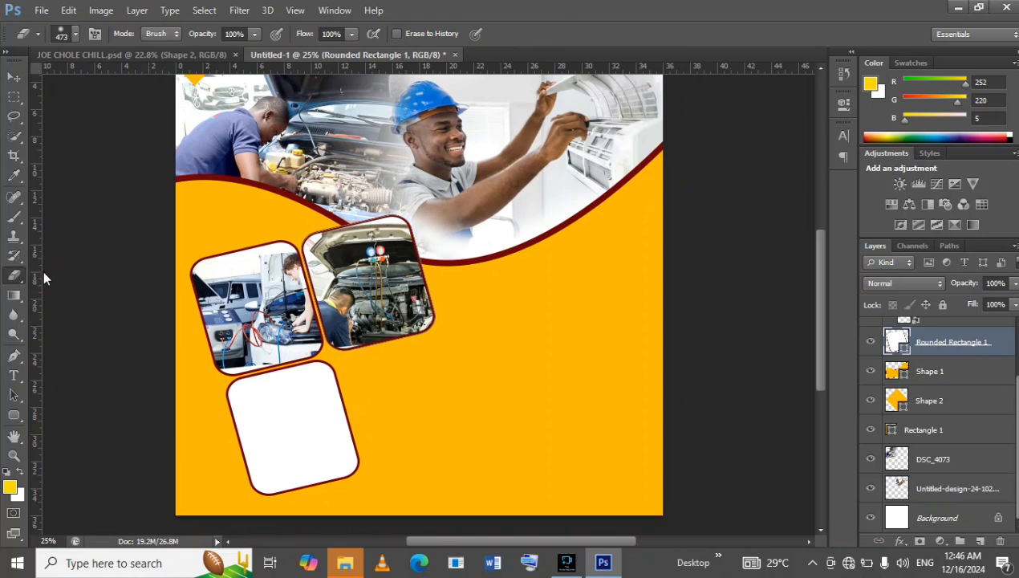
pyautogui.click(75, 34)
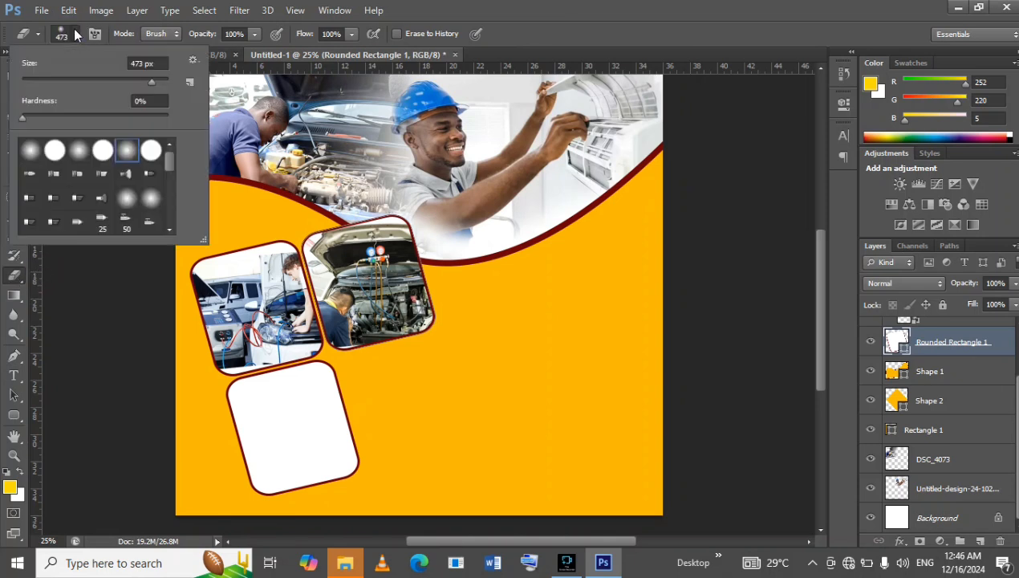
pyautogui.click(103, 150)
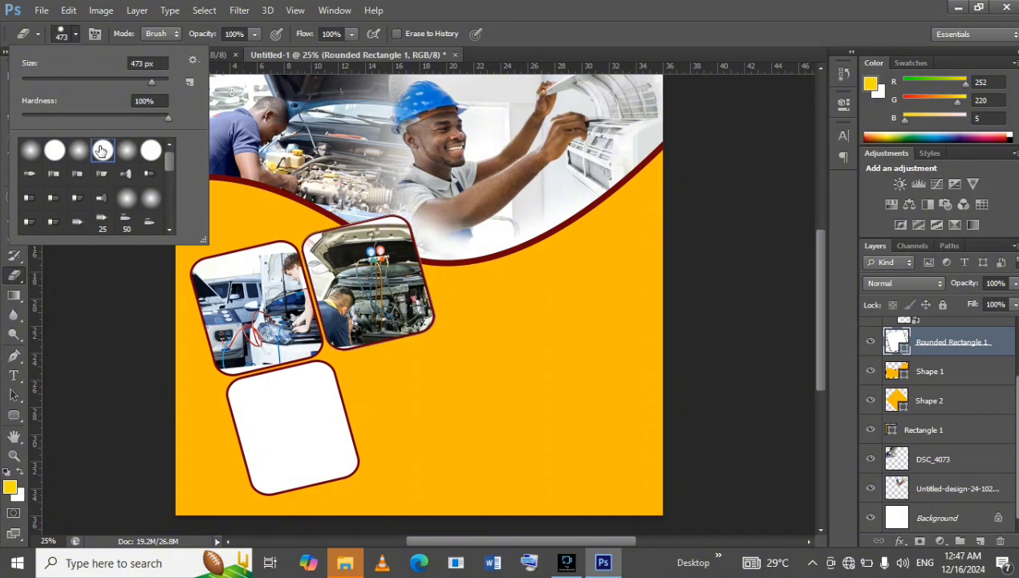
pyautogui.click(4, 100)
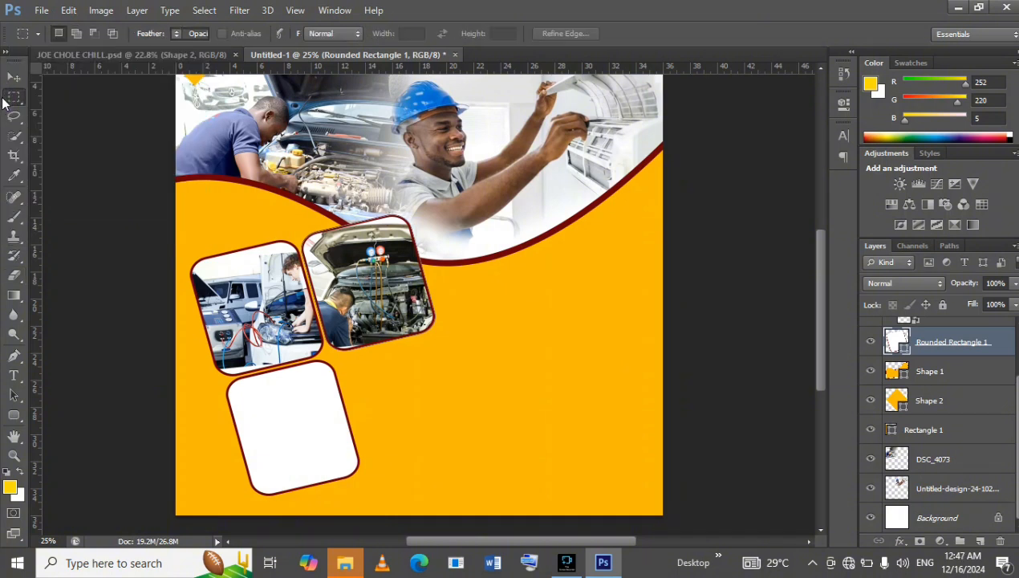
pyautogui.click(6, 281)
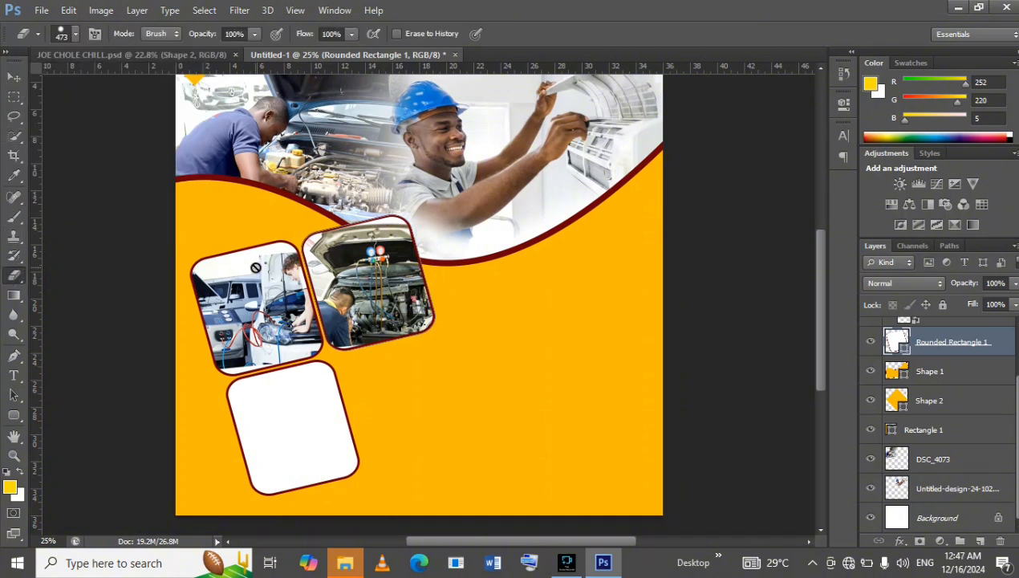
pyautogui.click(397, 275)
pyautogui.click(451, 219)
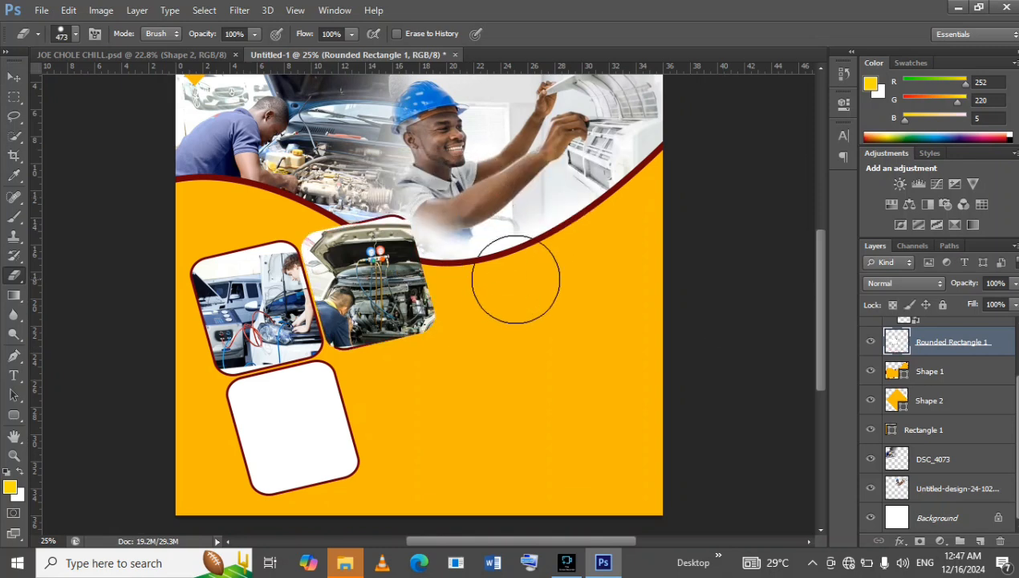
# Release the engine photo's clipping mask and clip the photo to its rounded frame again.
pyautogui.scroll(1, 997, 348)
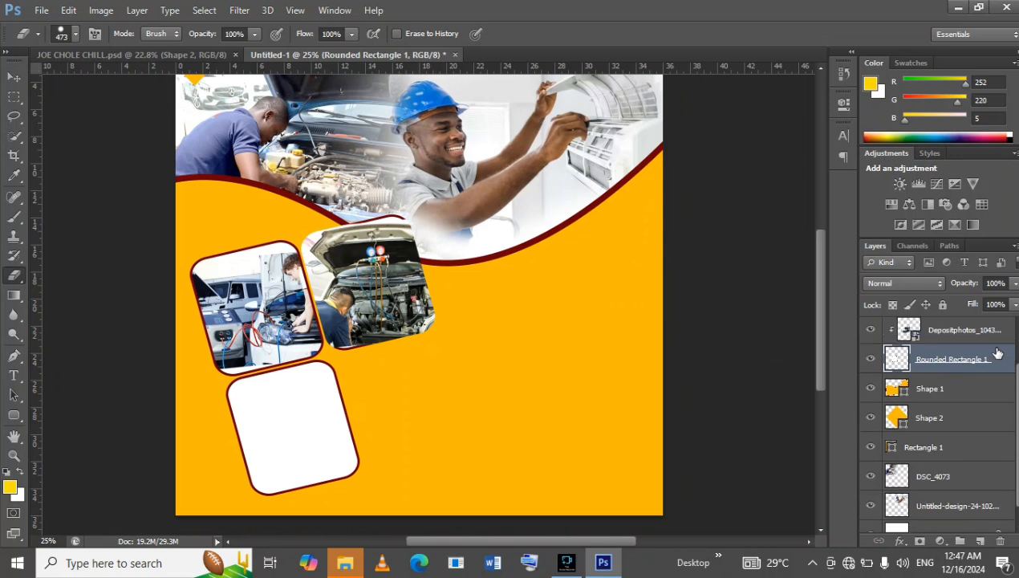
pyautogui.click(997, 330)
pyautogui.rightClick(996, 330)
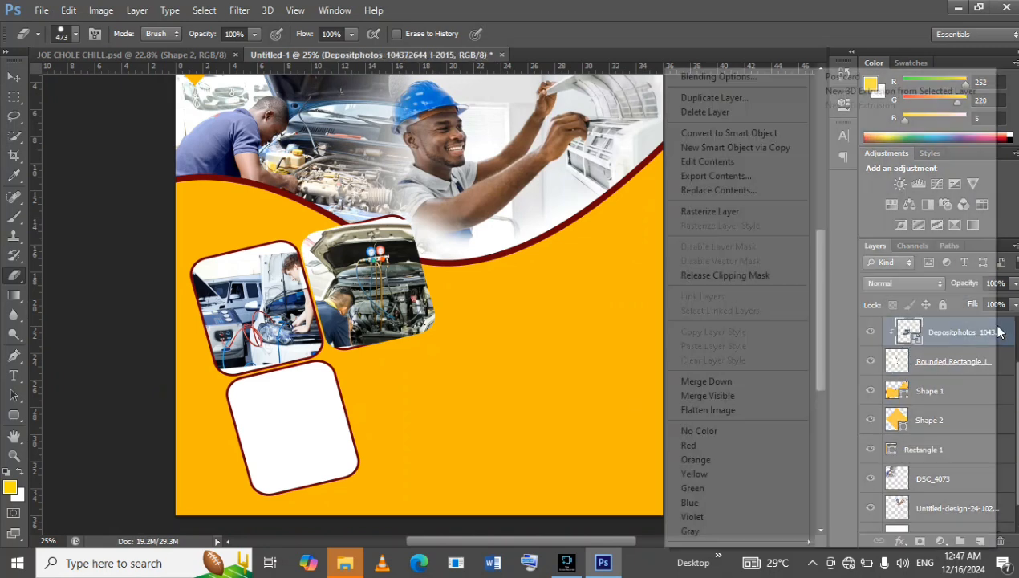
pyautogui.click(725, 278)
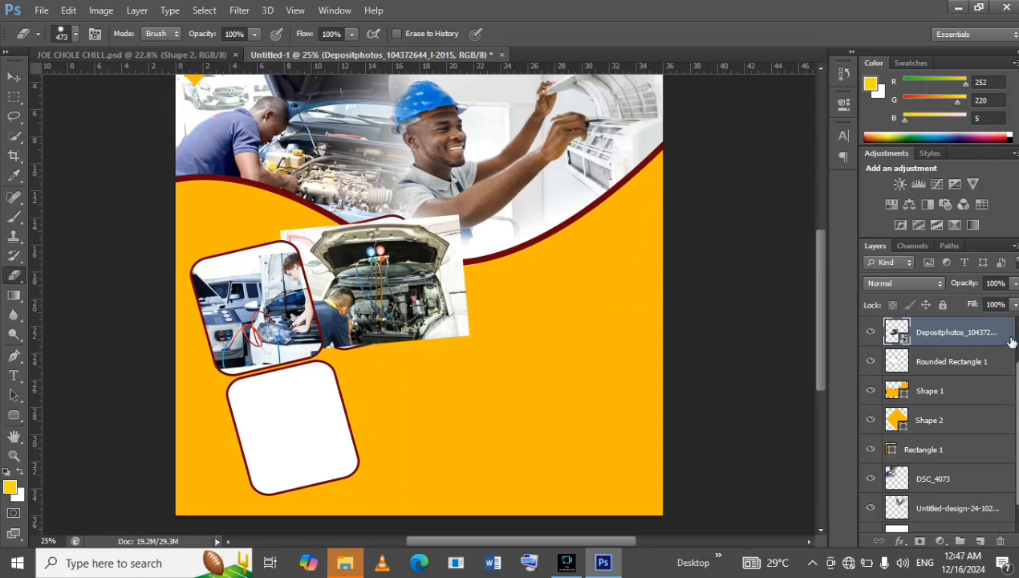
pyautogui.rightClick(1001, 336)
pyautogui.click(769, 274)
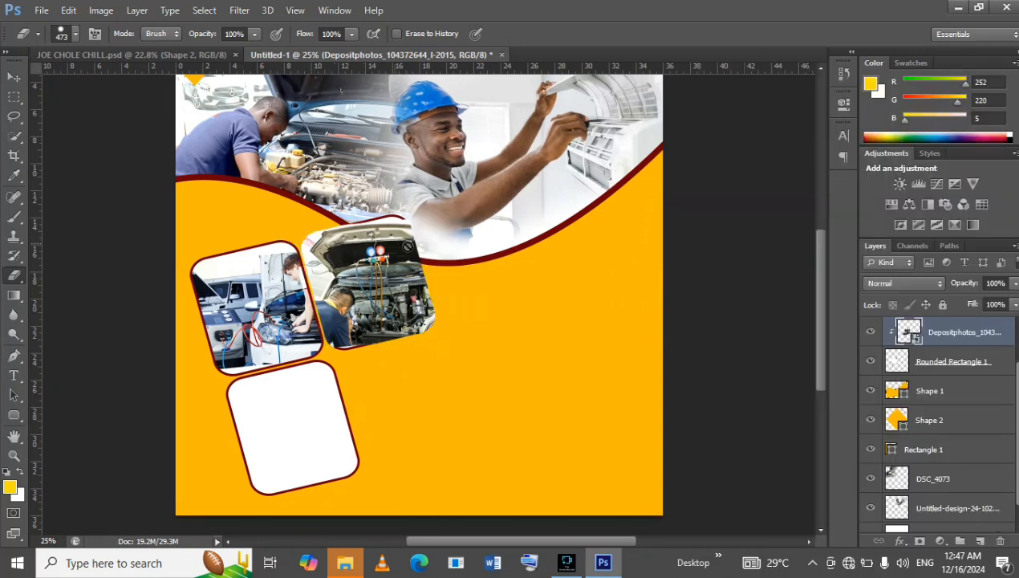
# Erase the frame's corner above the wave with a 1289 px eraser, hiding the engine photo while erasing and showing it again.
pyautogui.click(1003, 360)
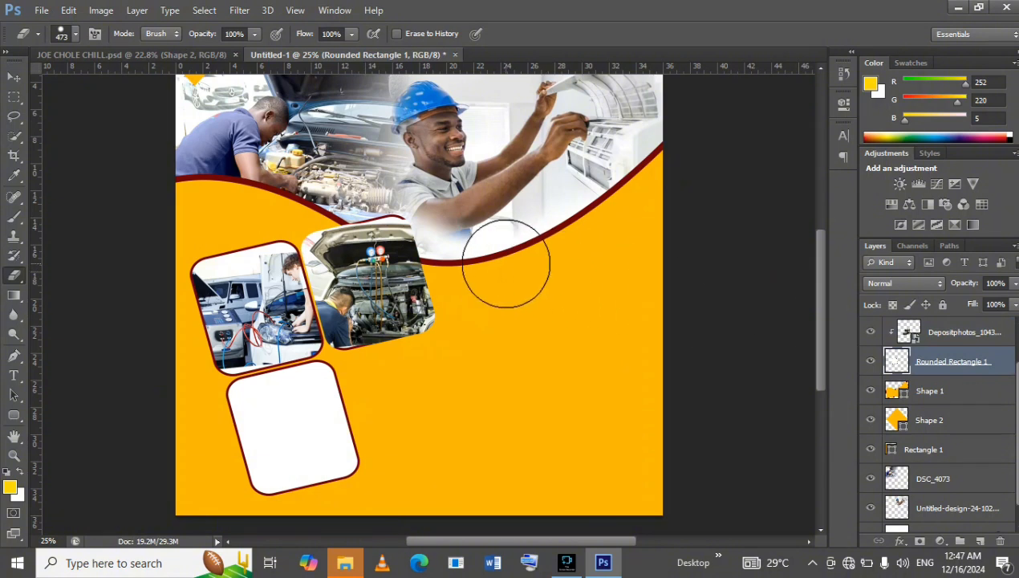
pyautogui.click(871, 332)
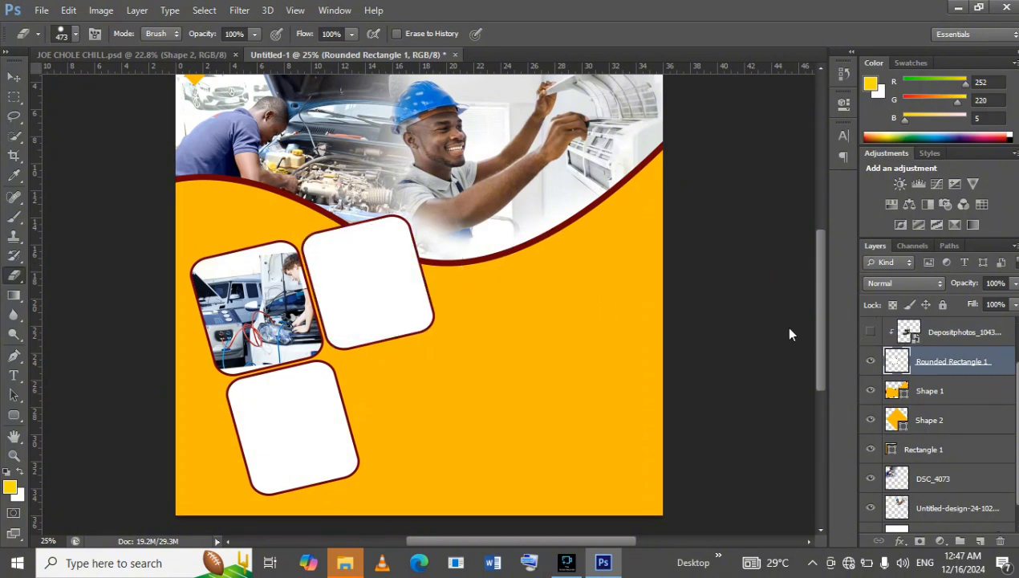
pyautogui.click(75, 35)
pyautogui.moveTo(160, 81); pyautogui.dragTo(155, 80)
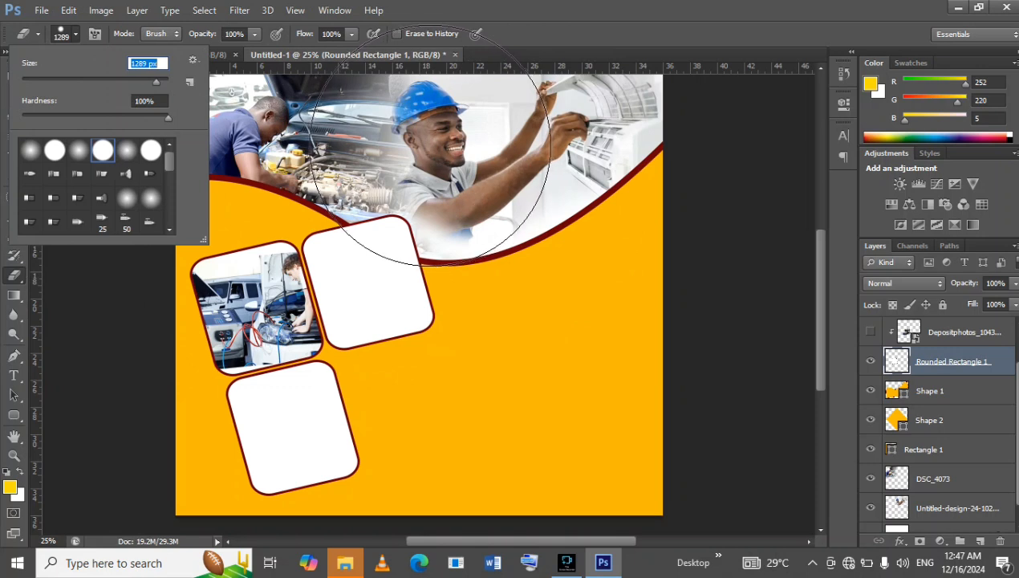
pyautogui.click(432, 146)
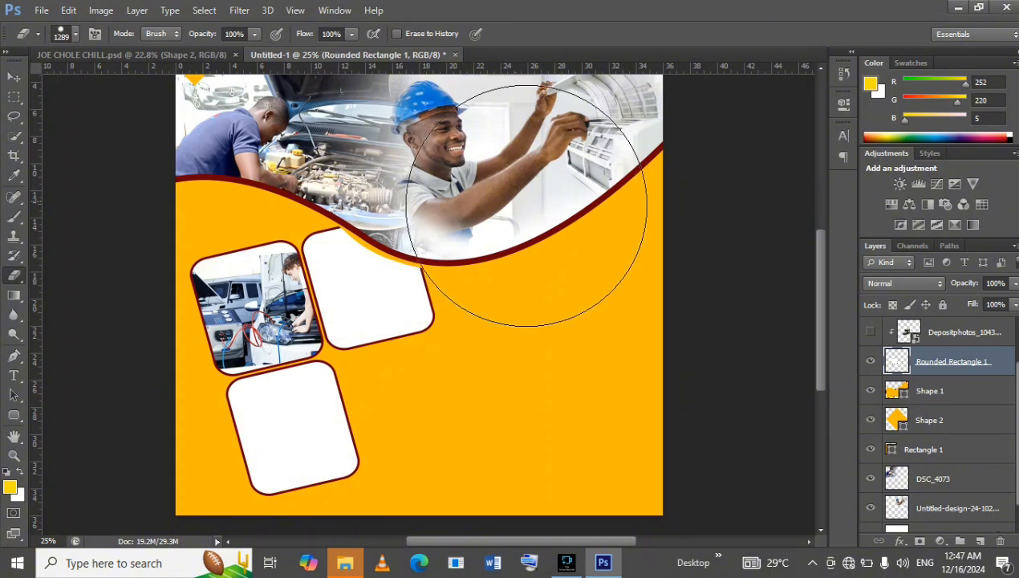
pyautogui.click(870, 333)
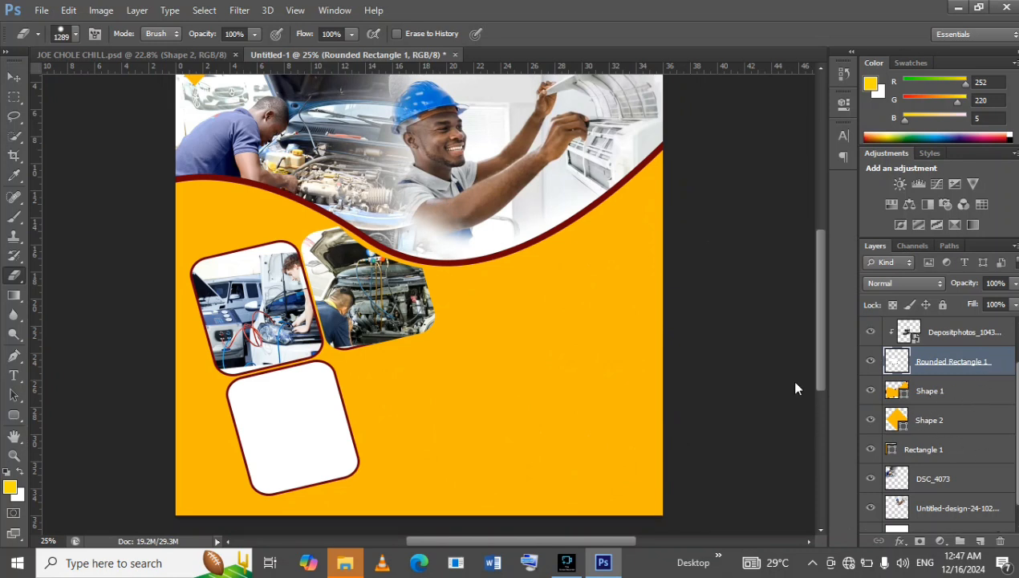
# Duplicate the empty lower frame over the engine photo and remove the copy's fill, keeping only its dark red outline.
pyautogui.click(15, 77)
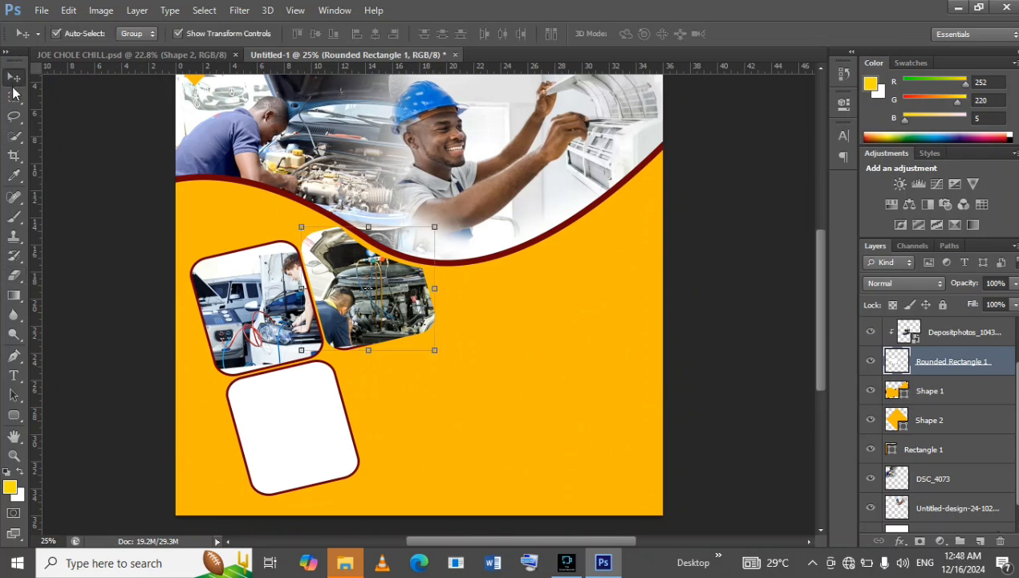
pyautogui.click(316, 427)
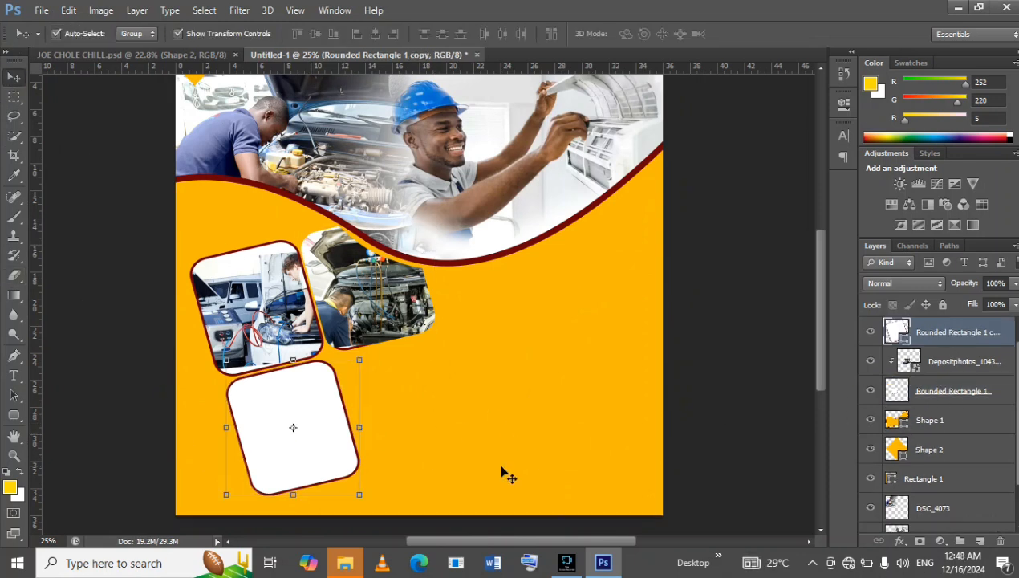
pyautogui.click(527, 474)
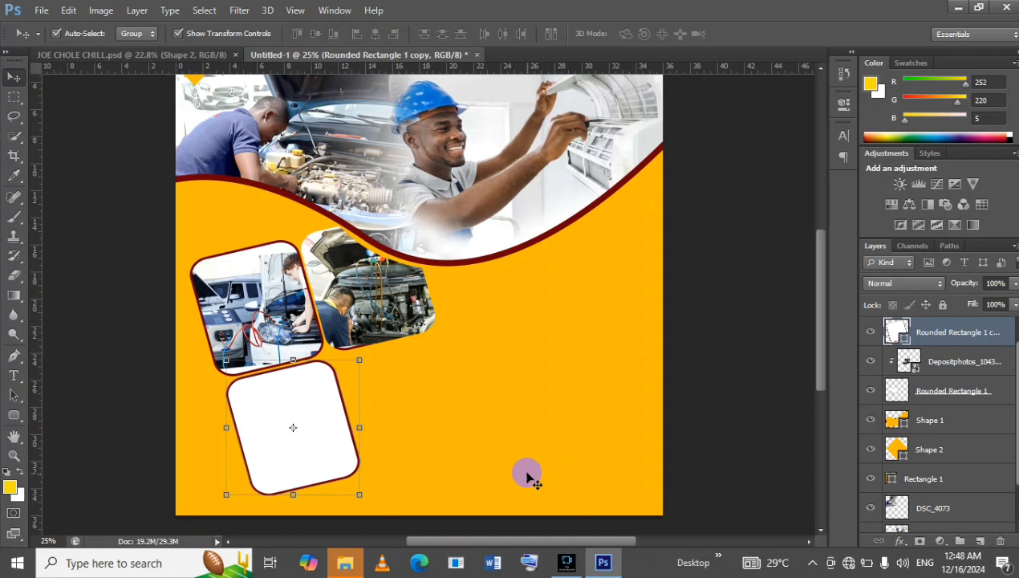
pyautogui.moveTo(314, 411); pyautogui.dragTo(393, 269)
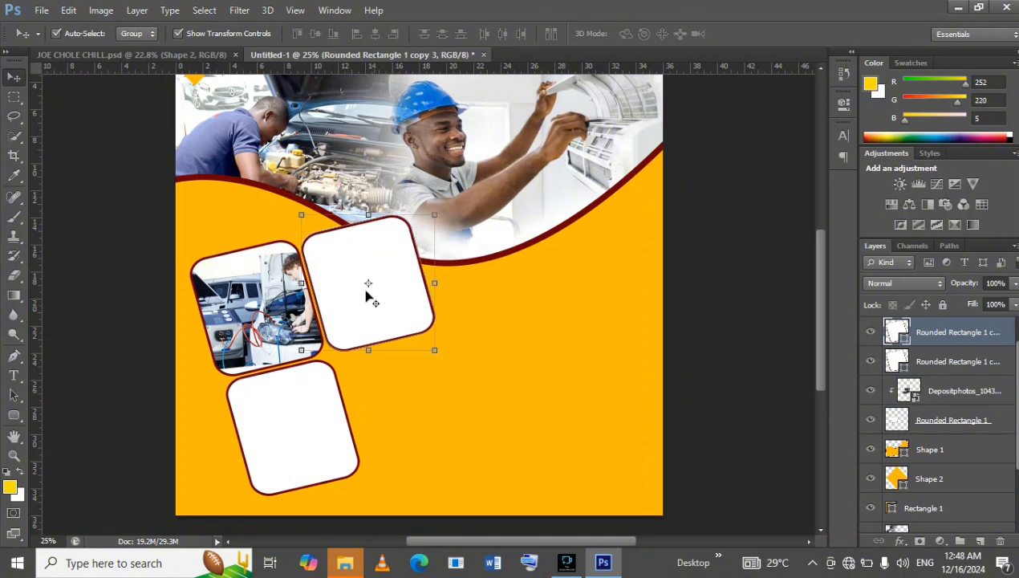
pyautogui.click(15, 414)
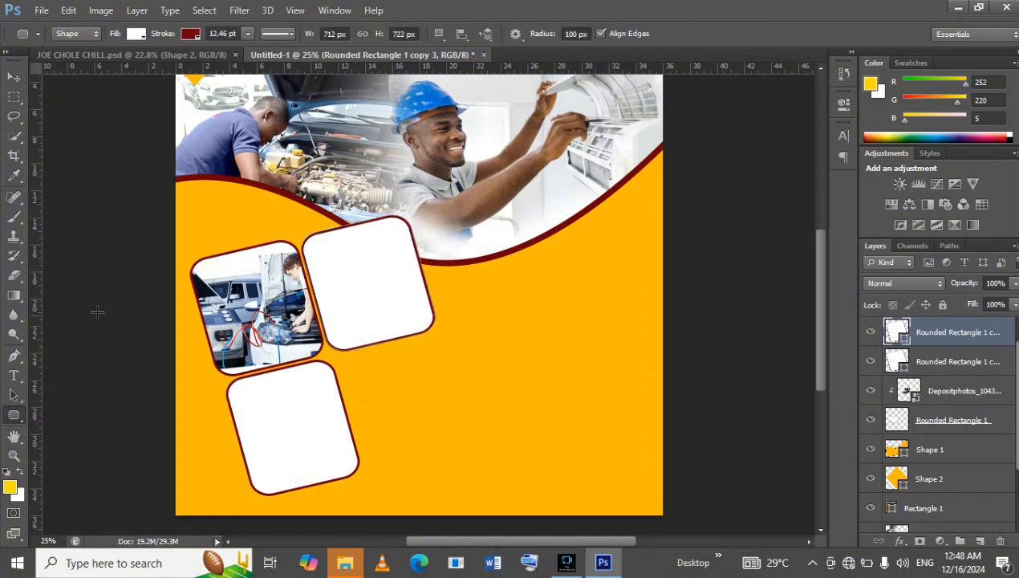
pyautogui.click(135, 34)
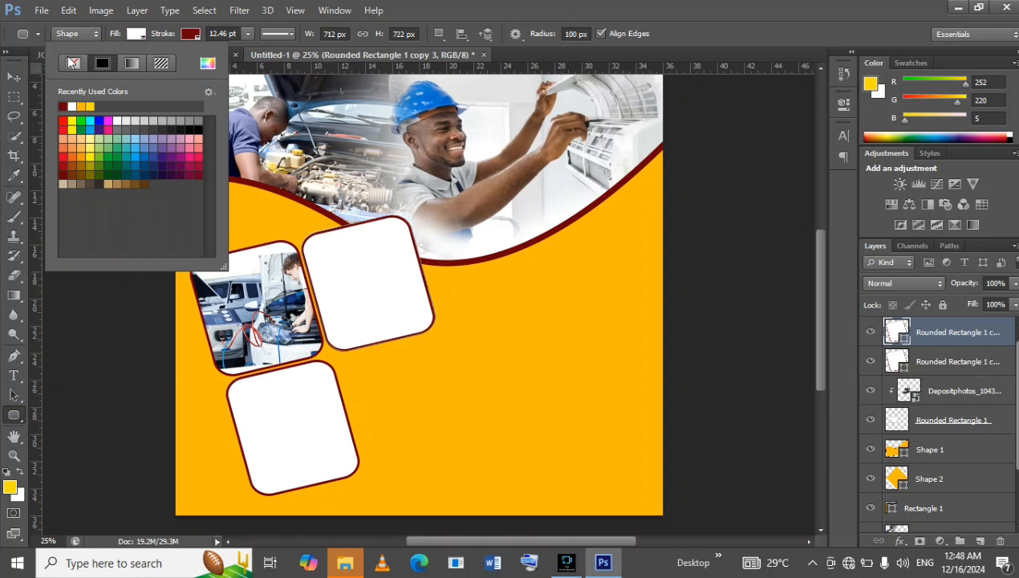
pyautogui.click(71, 64)
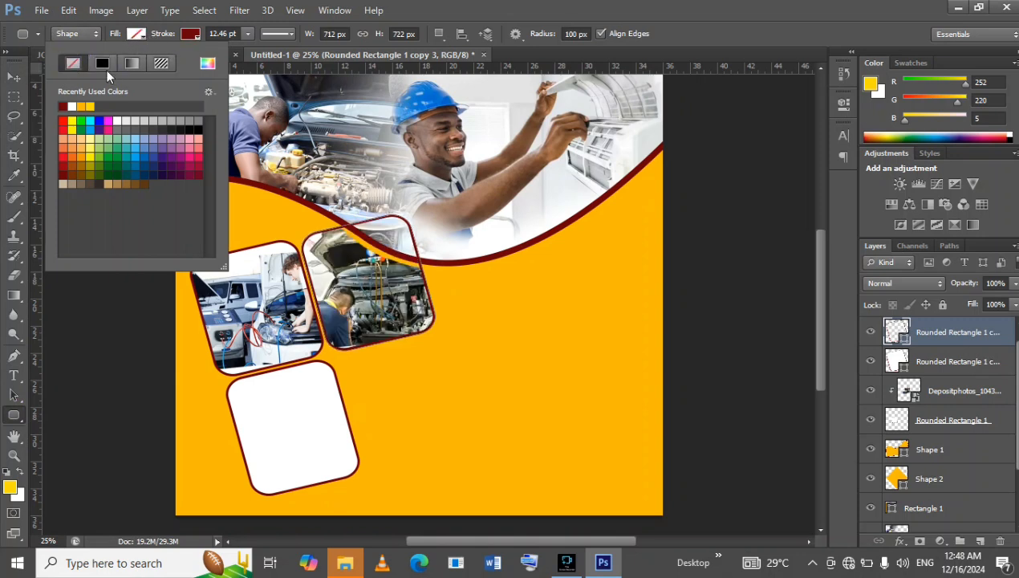
# Rasterize the outline copy and erase its part above the wave, checking it against the reference flyer.
pyautogui.click(14, 277)
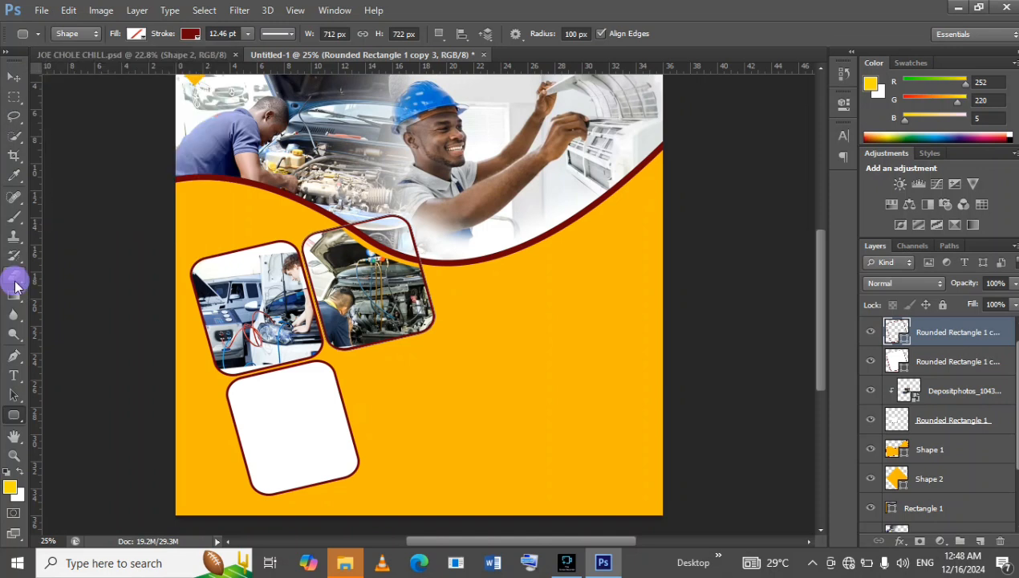
pyautogui.click(14, 275)
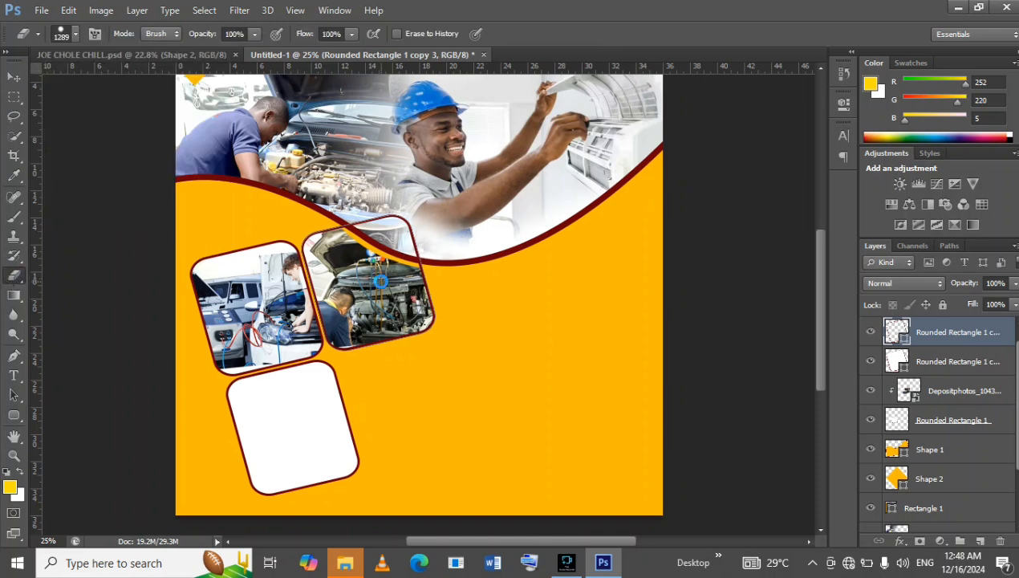
pyautogui.click(381, 281)
pyautogui.click(455, 219)
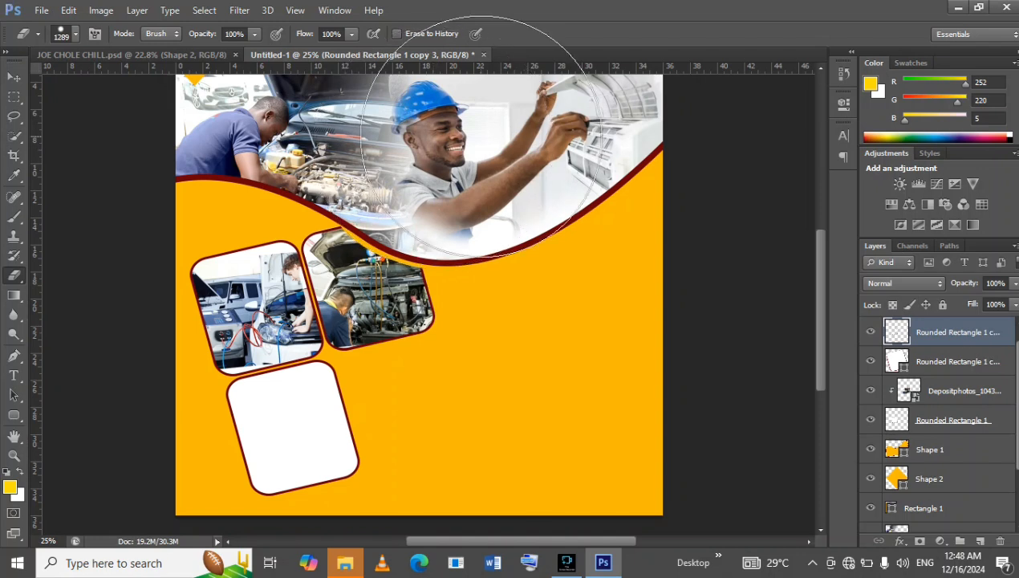
pyautogui.click(171, 55)
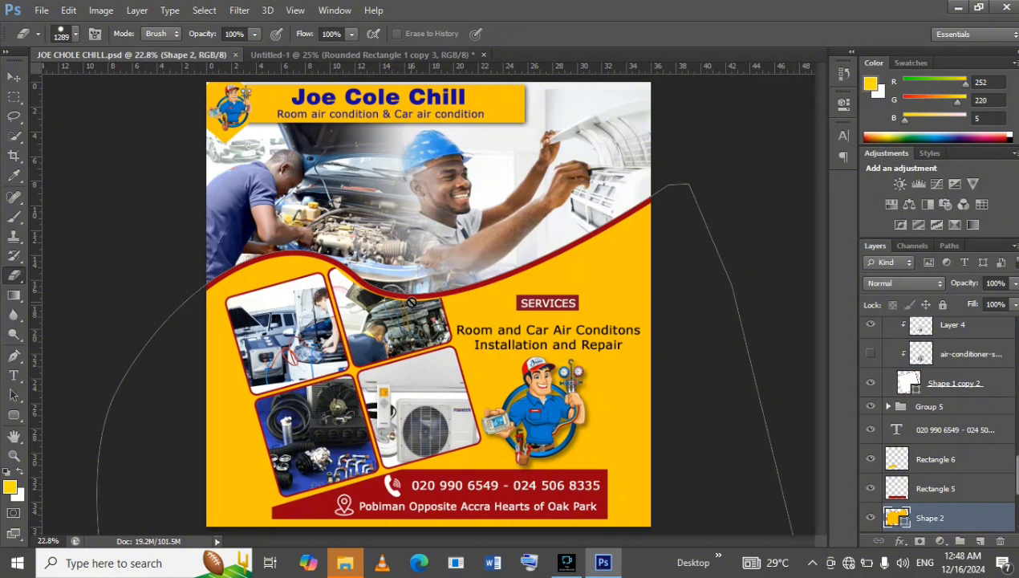
pyautogui.click(345, 53)
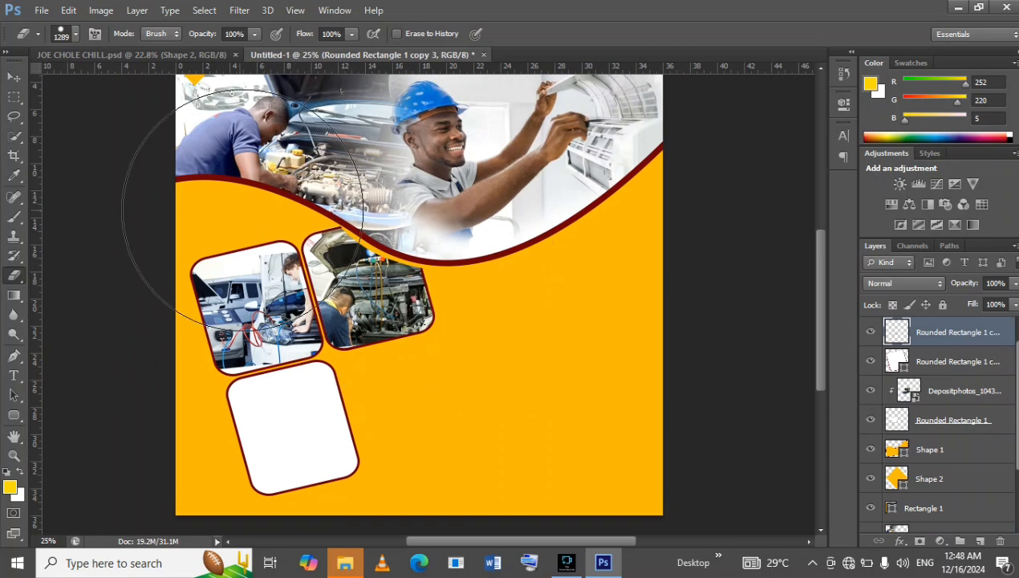
# Select the empty lower frame, check the reference flyer and place the car air-conditioner kit photo above that frame's layer.
pyautogui.click(12, 77)
pyautogui.click(315, 452)
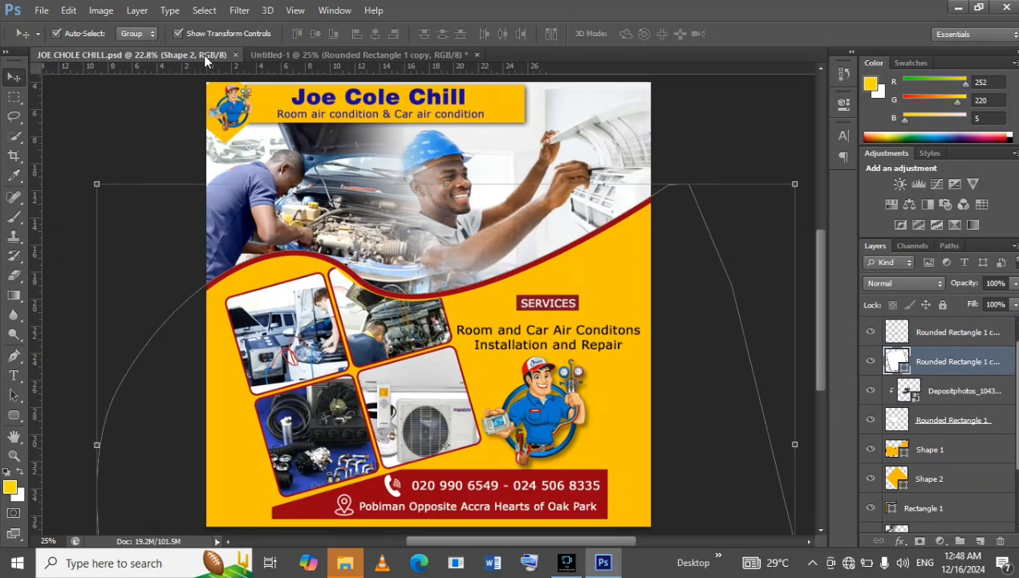
pyautogui.click(203, 54)
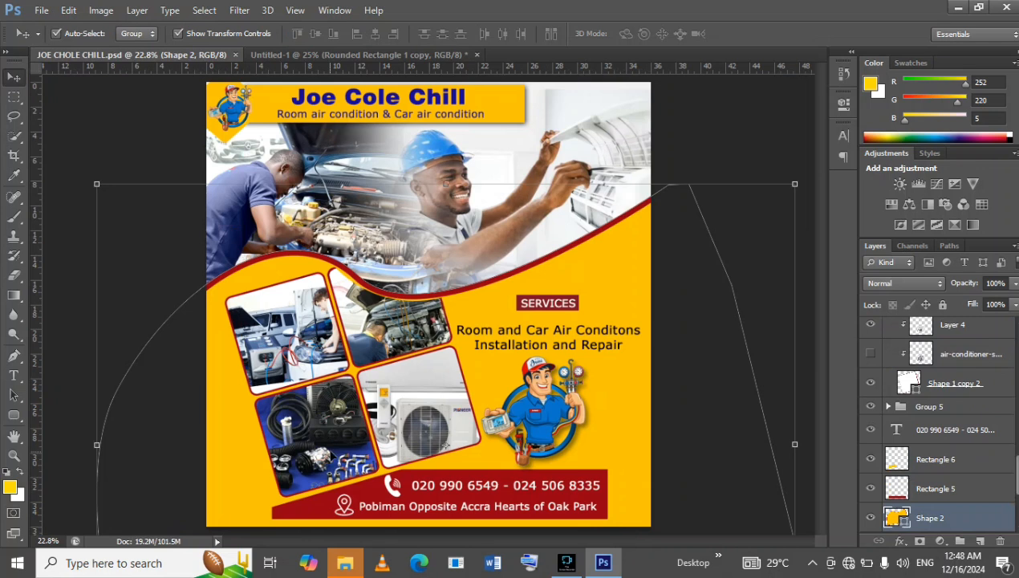
pyautogui.click(288, 55)
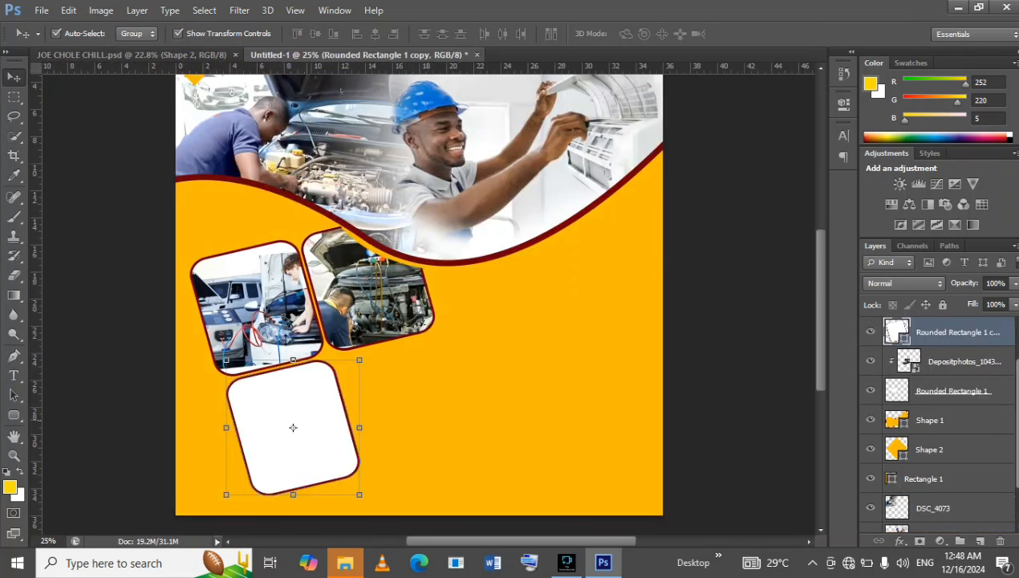
pyautogui.click(42, 11)
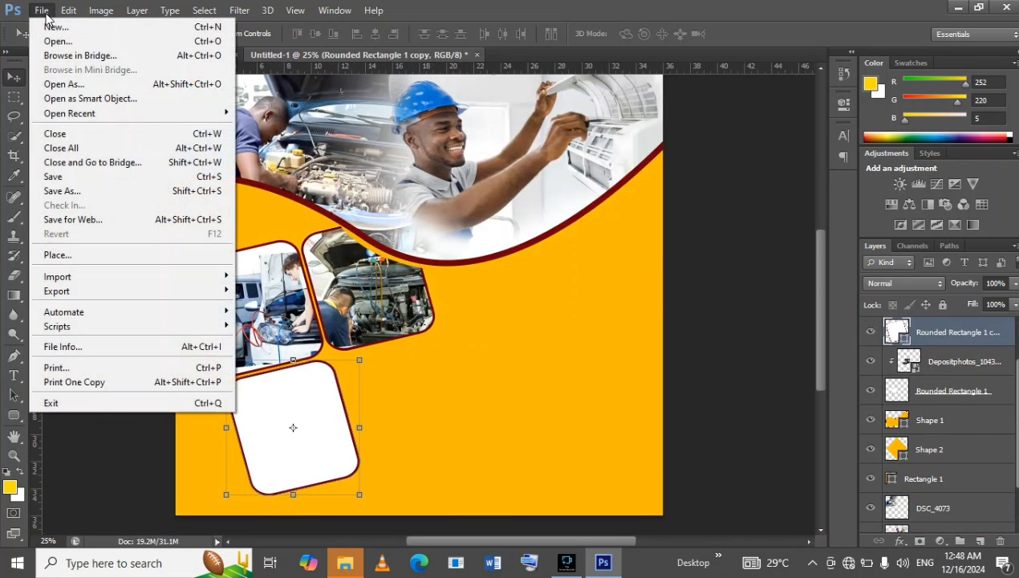
pyautogui.click(90, 254)
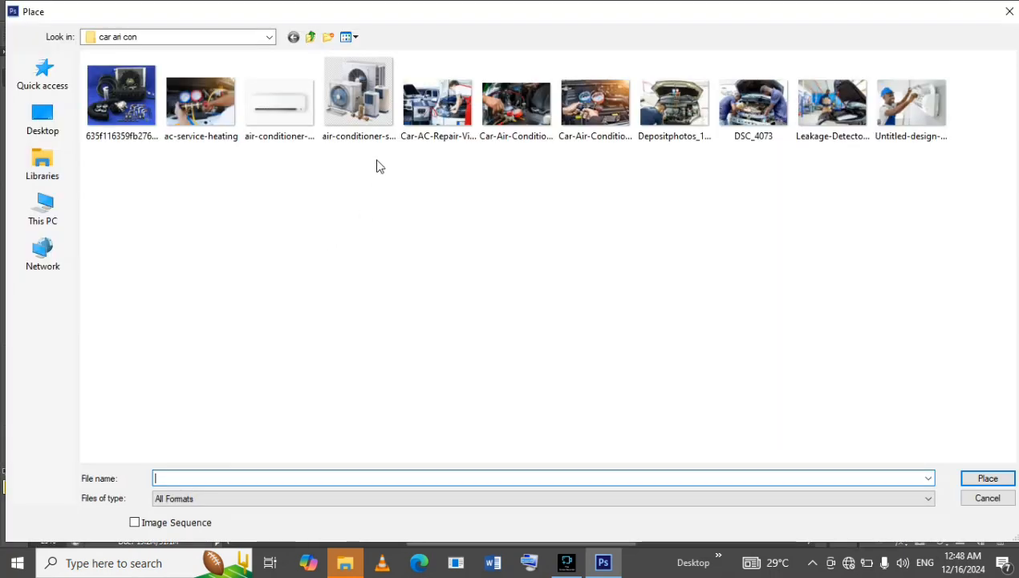
pyautogui.click(132, 86)
pyautogui.doubleClick(133, 85)
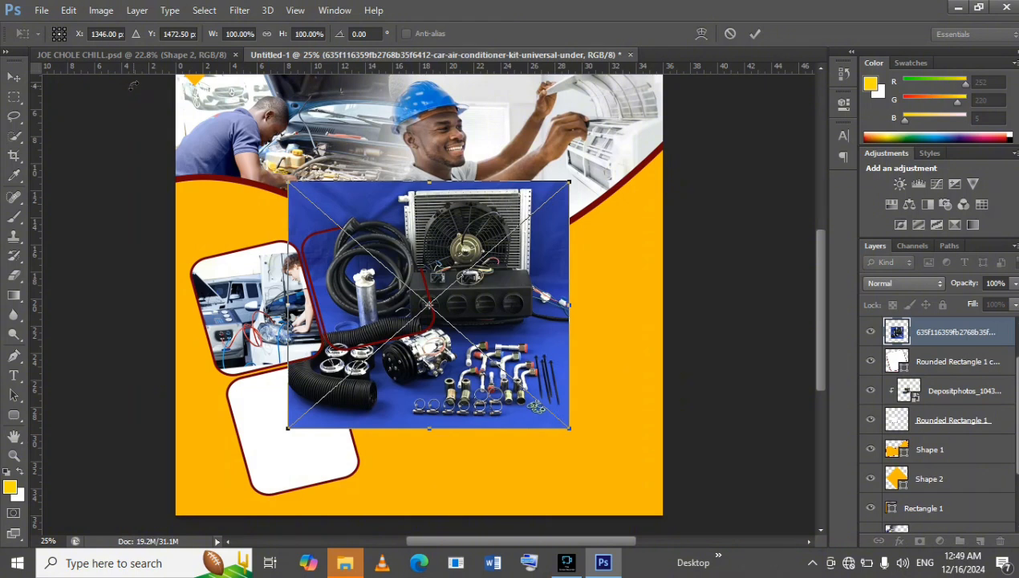
# Scale the placed kit photo down to roughly half size, position it to cover the lower frame and apply the transform.
pyautogui.moveTo(568, 180); pyautogui.dragTo(430, 306)
pyautogui.moveTo(409, 360); pyautogui.dragTo(340, 418)
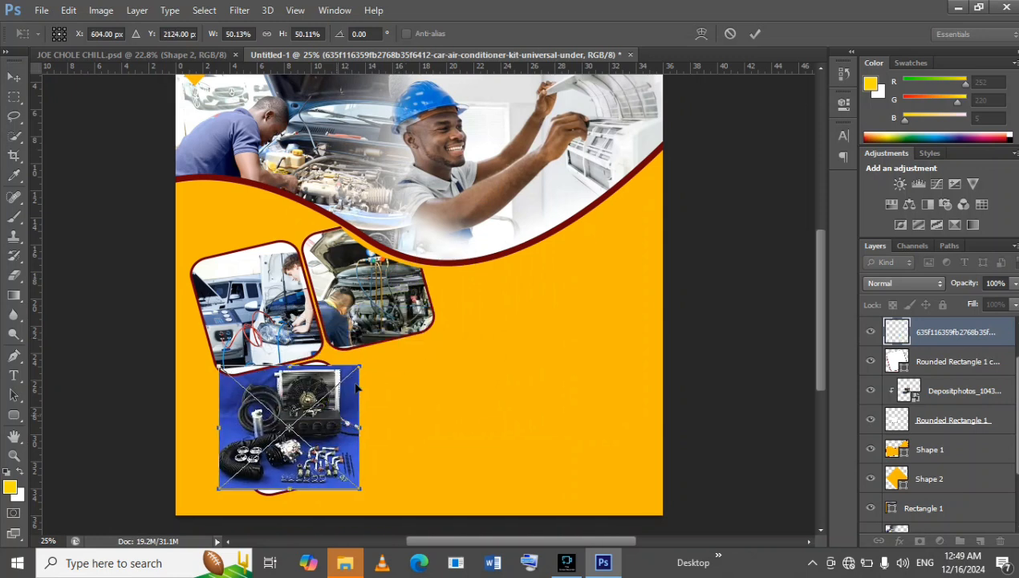
pyautogui.moveTo(365, 367)
pyautogui.mouseDown()
pyautogui.moveTo(372, 357)
pyautogui.moveTo(354, 377)
pyautogui.mouseUp()
pyautogui.click(754, 34)
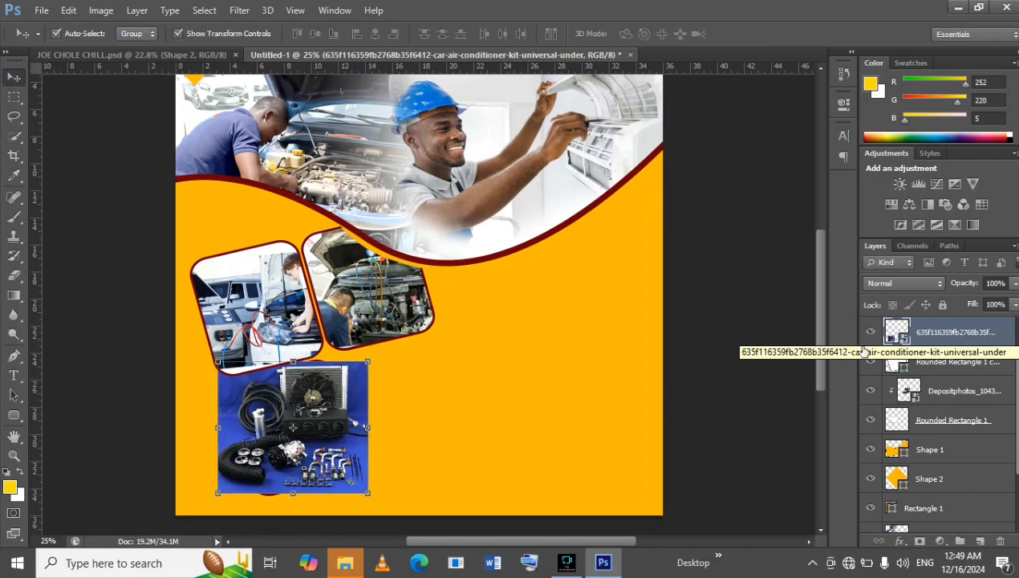
# Clip the air-conditioner kit photo to the lower frame, compare it with the reference flyer, and enlarge the photo to about 55.8%.
pyautogui.rightClick(980, 337)
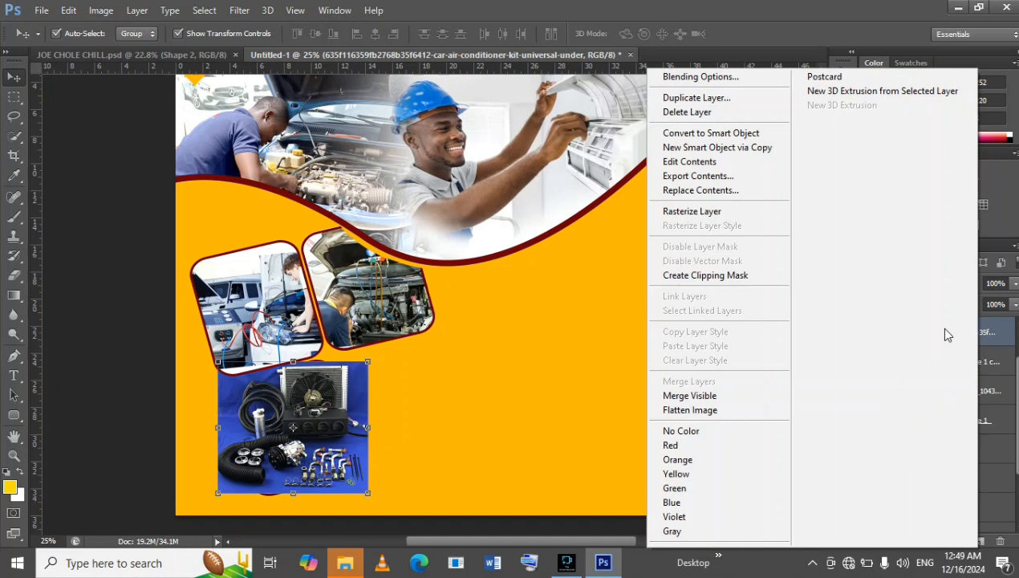
pyautogui.click(722, 278)
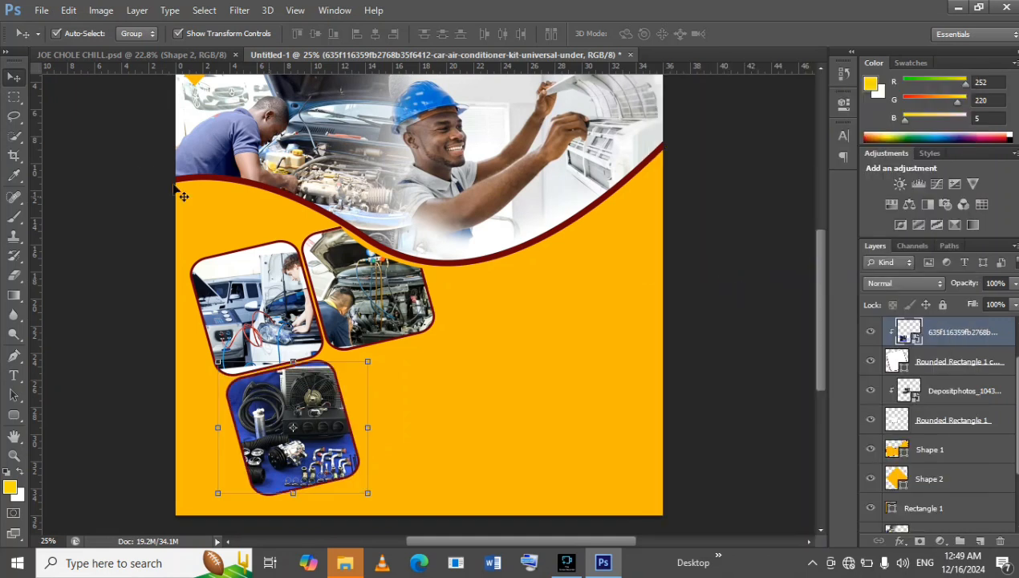
pyautogui.click(145, 57)
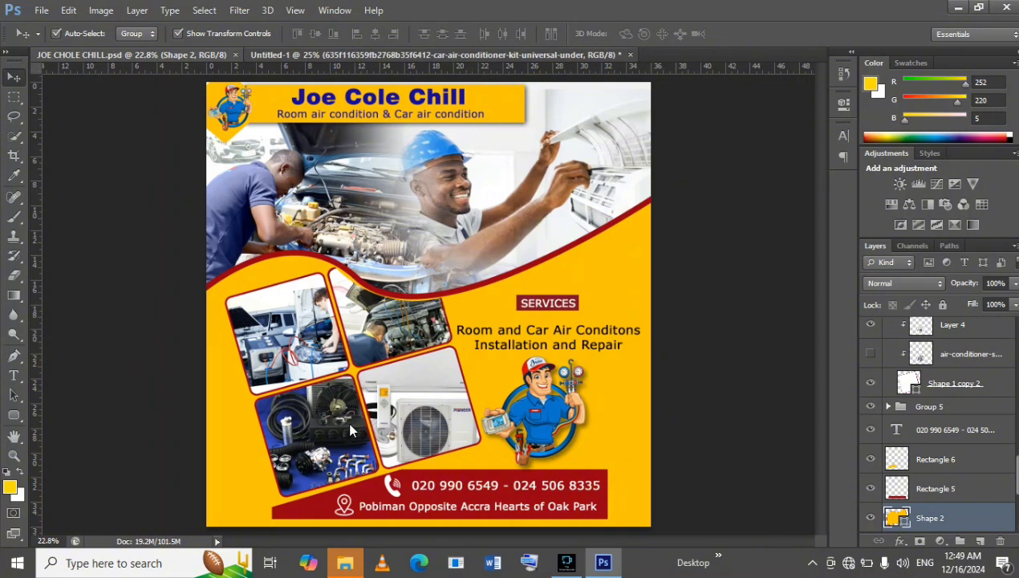
pyautogui.hotkey('ctrl', 'Tab')
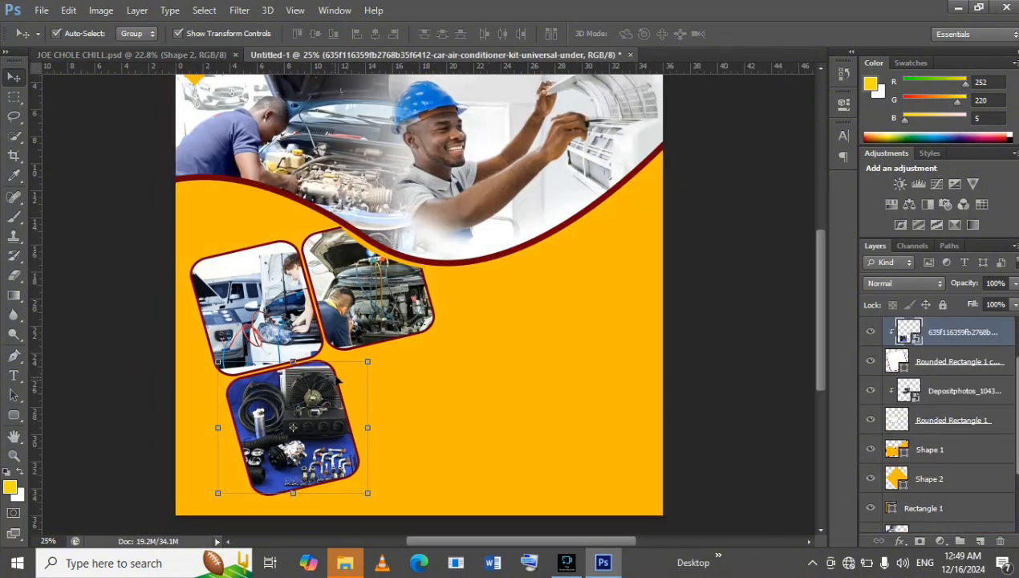
pyautogui.moveTo(369, 363); pyautogui.dragTo(375, 359)
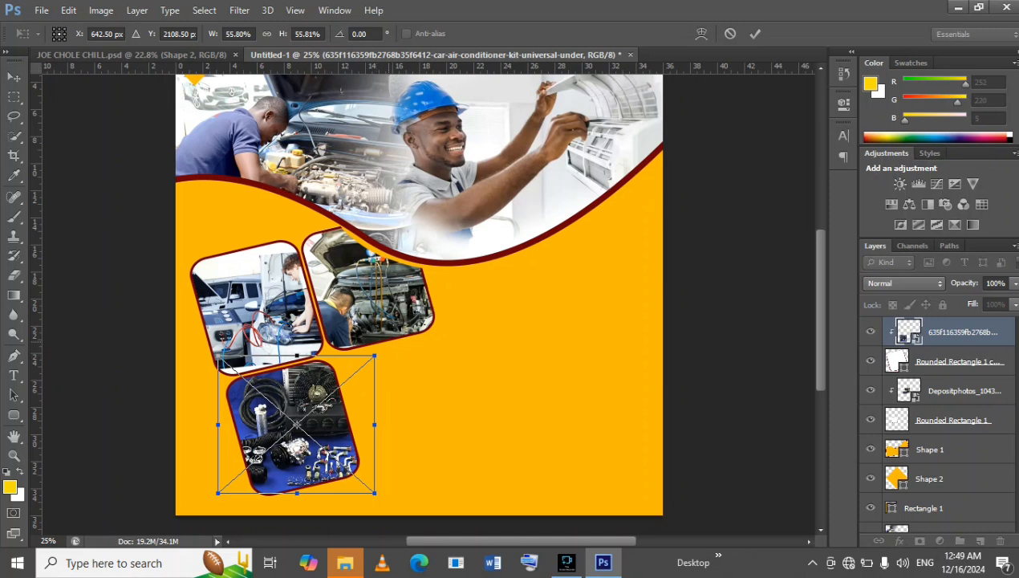
pyautogui.click(755, 34)
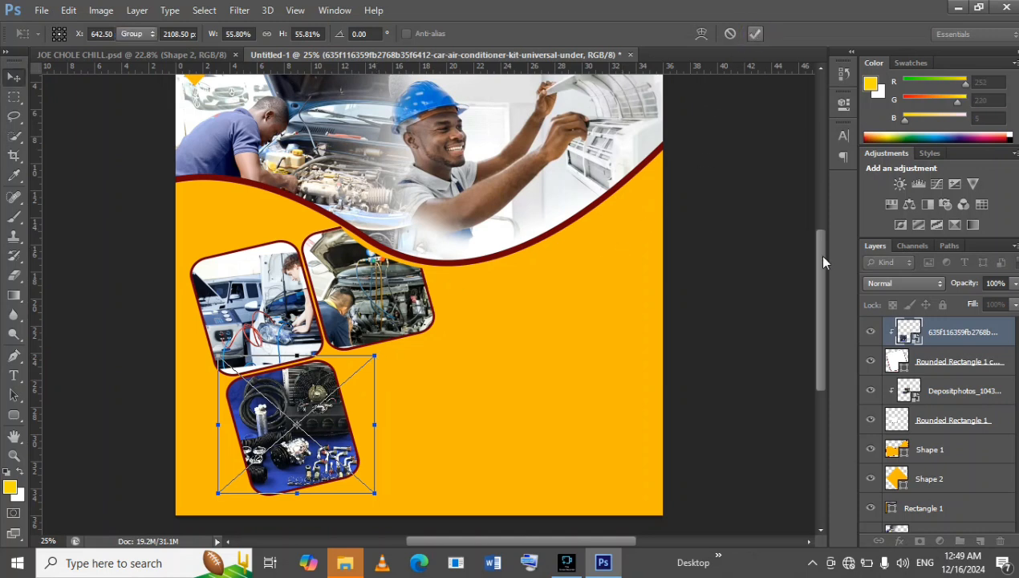
# Duplicate the rounded rectangle frame that holds the air-conditioner kit photo.
pyautogui.click(954, 363)
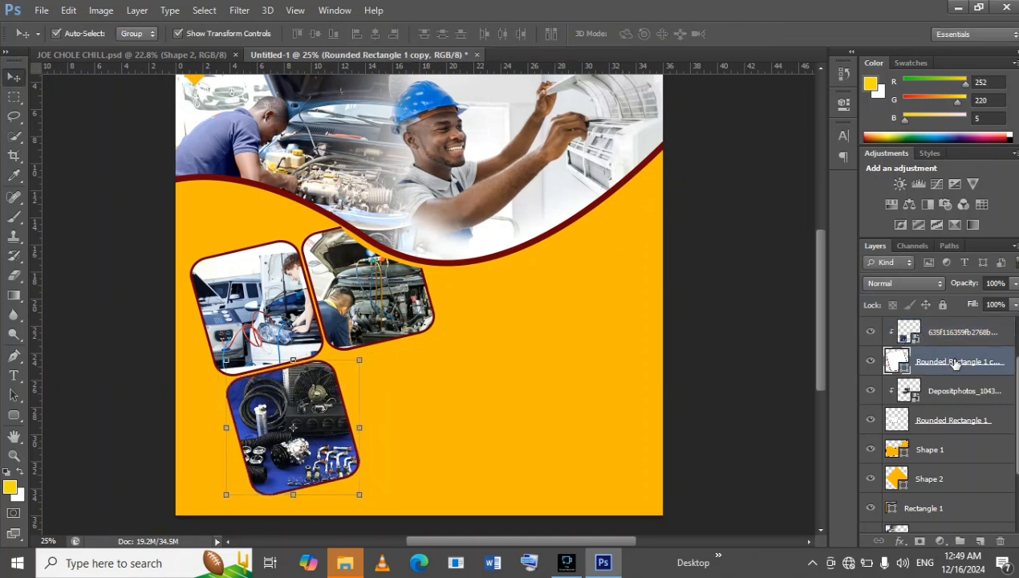
pyautogui.press('j')
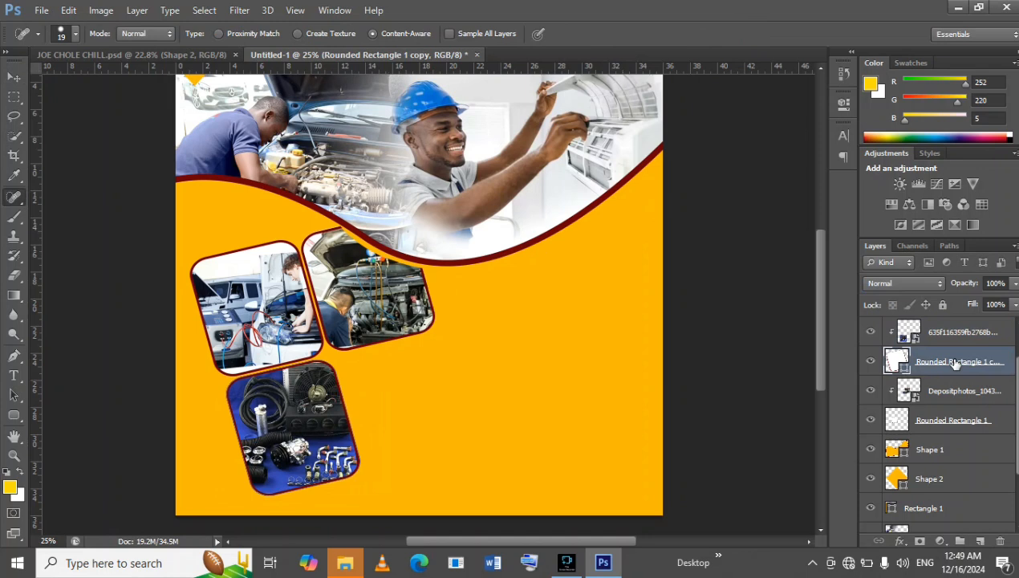
pyautogui.hotkey('ctrl', 'j')
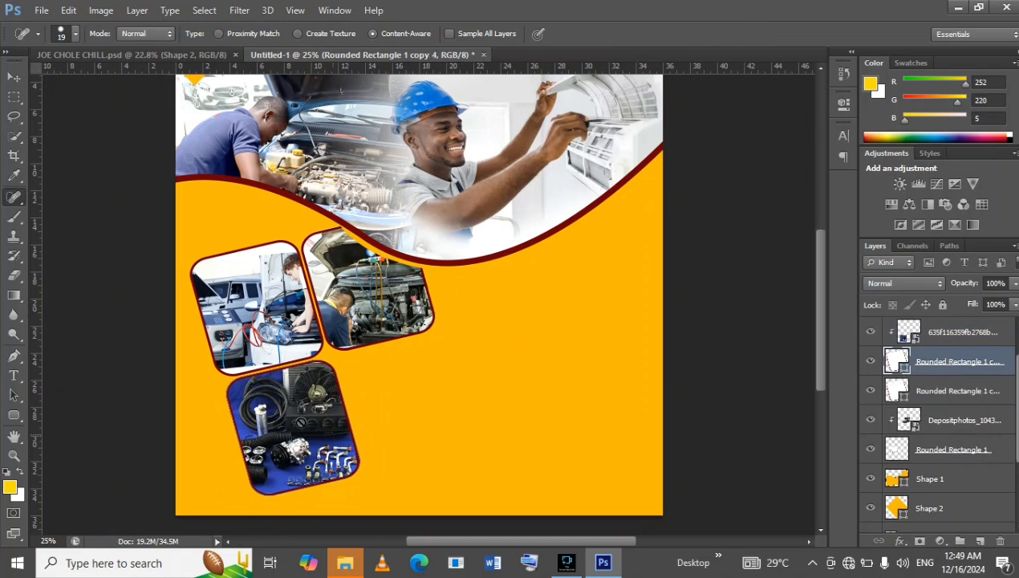
pyautogui.click(20, 77)
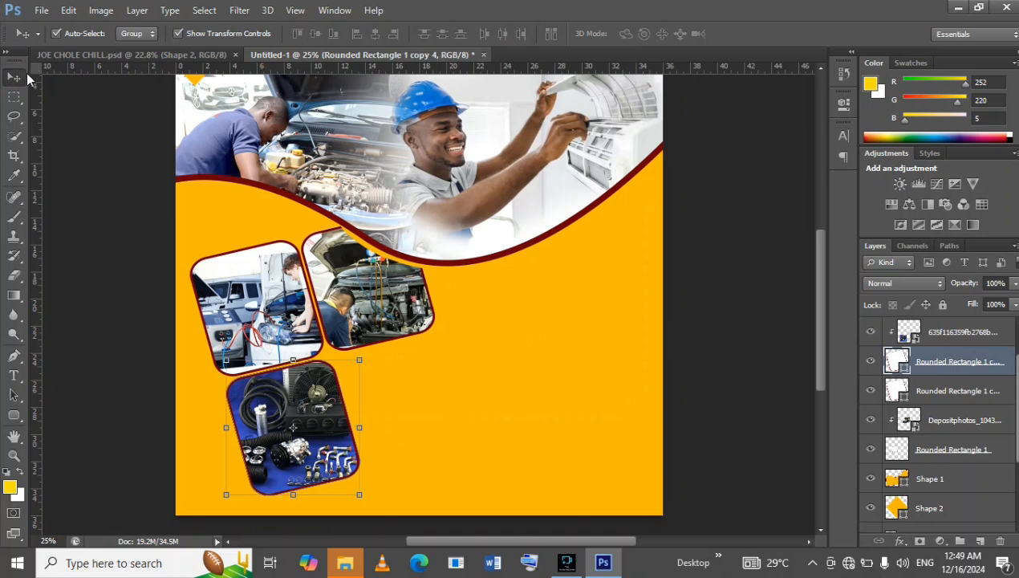
pyautogui.press('Right')
pyautogui.press('Right')
pyautogui.press('Right')
pyautogui.press('Right')
pyautogui.press('Right')
pyautogui.press('Right')
pyautogui.press('Right')
pyautogui.press('Right')
pyautogui.press('Right')
pyautogui.press('Right')
pyautogui.press('Right')
pyautogui.press('Right')
pyautogui.press('Right')
pyautogui.press('Right')
pyautogui.press('Right')
pyautogui.press('Right')
pyautogui.press('Right')
pyautogui.press('Right')
pyautogui.press('Right')
pyautogui.press('Right')
pyautogui.press('Right')
pyautogui.press('Right')
pyautogui.press('Right')
pyautogui.press('Right')
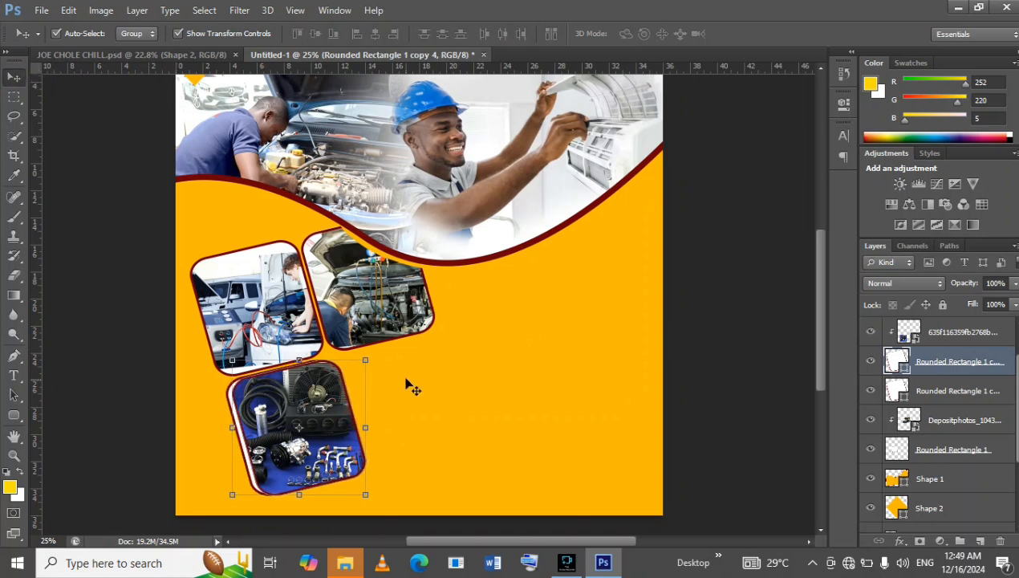
pyautogui.press('Left')
pyautogui.press('Left')
pyautogui.press('Left')
pyautogui.press('Left')
pyautogui.press('Left')
pyautogui.press('Left')
pyautogui.press('Left')
pyautogui.press('Left')
pyautogui.press('Left')
pyautogui.press('Left')
pyautogui.press('Left')
pyautogui.press('Left')
pyautogui.press('Left')
pyautogui.press('Left')
pyautogui.press('Left')
pyautogui.press('Left')
pyautogui.press('Left')
pyautogui.press('Left')
pyautogui.press('Left')
pyautogui.press('Left')
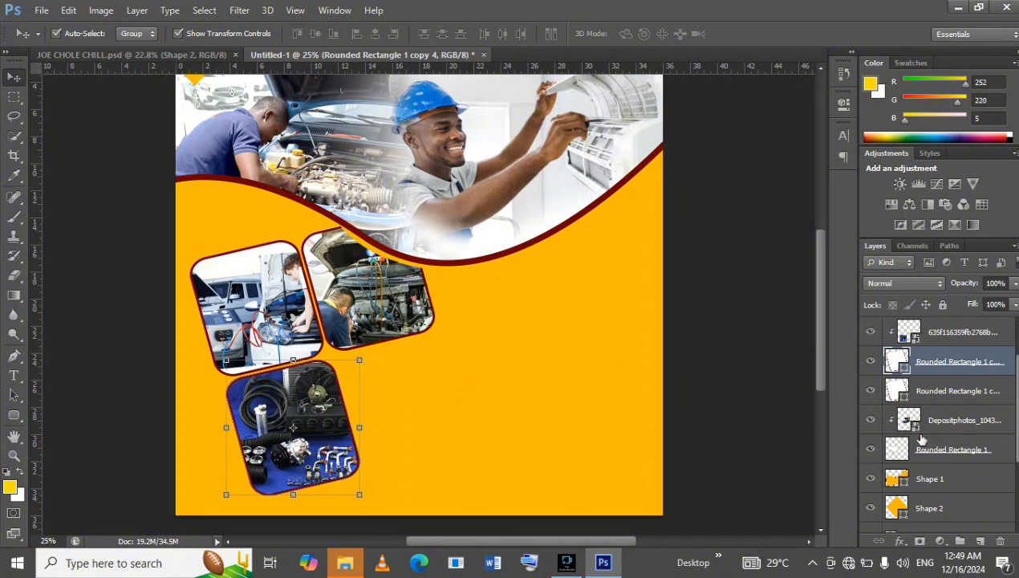
# Select the unclipped frame beneath the kit photo and move it beside the photo, below the engine photo, as an empty fourth frame.
pyautogui.click(961, 393)
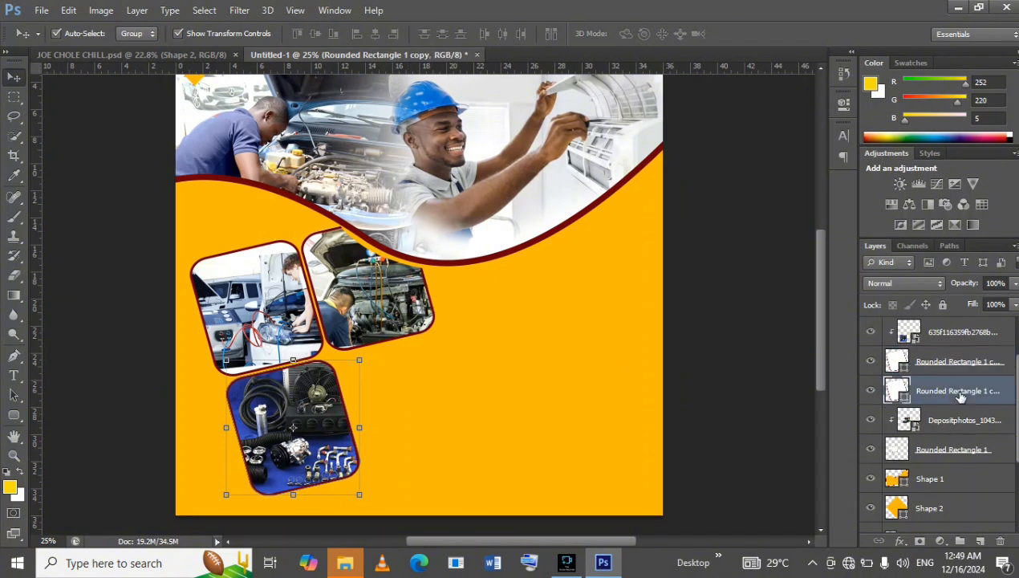
pyautogui.press('Right')
pyautogui.press('Right')
pyautogui.press('Right')
pyautogui.press('Right')
pyautogui.press('Right')
pyautogui.press('Right')
pyautogui.press('Right')
pyautogui.press('Right')
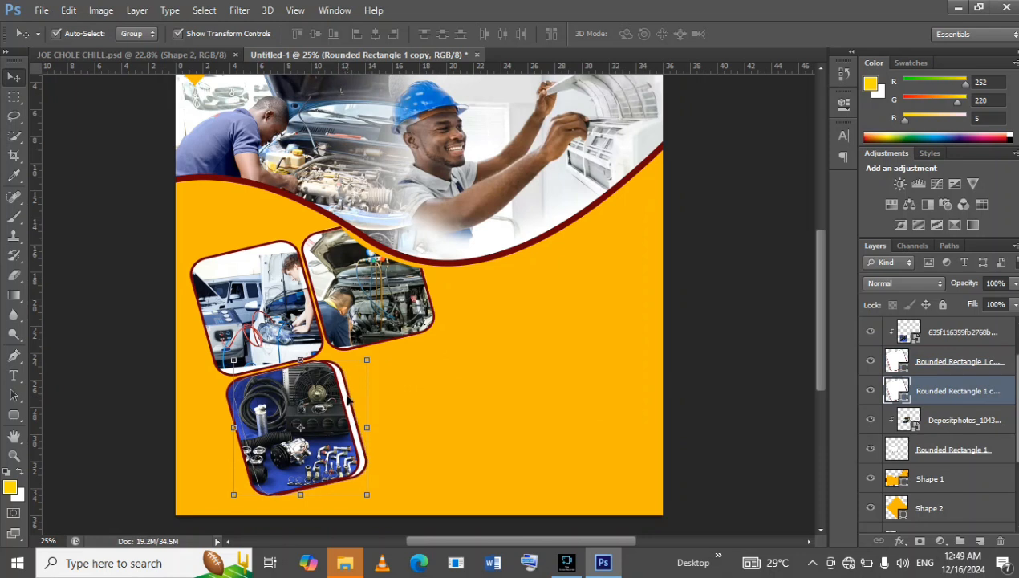
pyautogui.moveTo(352, 392); pyautogui.dragTo(452, 371)
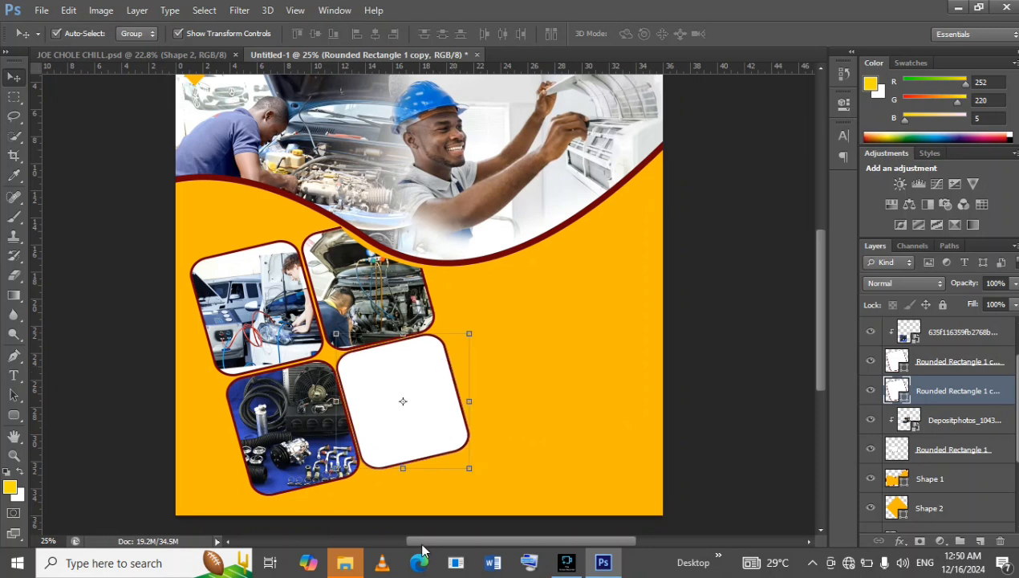
# Nudge the empty fourth frame slightly right and down to even out its gaps to the neighbouring frames.
pyautogui.hotkey('shift', 'Down')
pyautogui.press('Right')
pyautogui.press('Right')
pyautogui.press('Right')
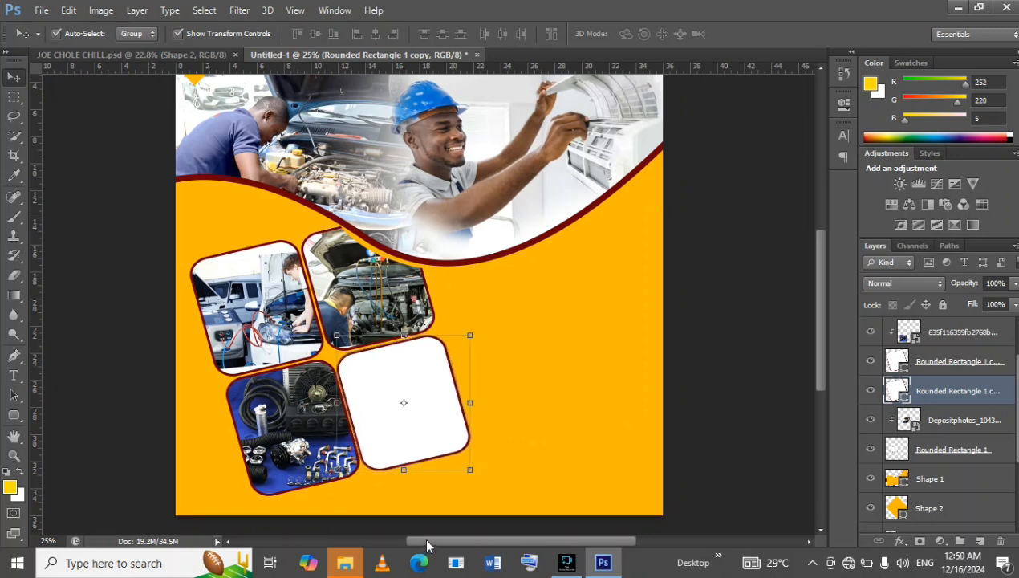
pyautogui.press('Down')
pyautogui.press('Down')
pyautogui.press('Down')
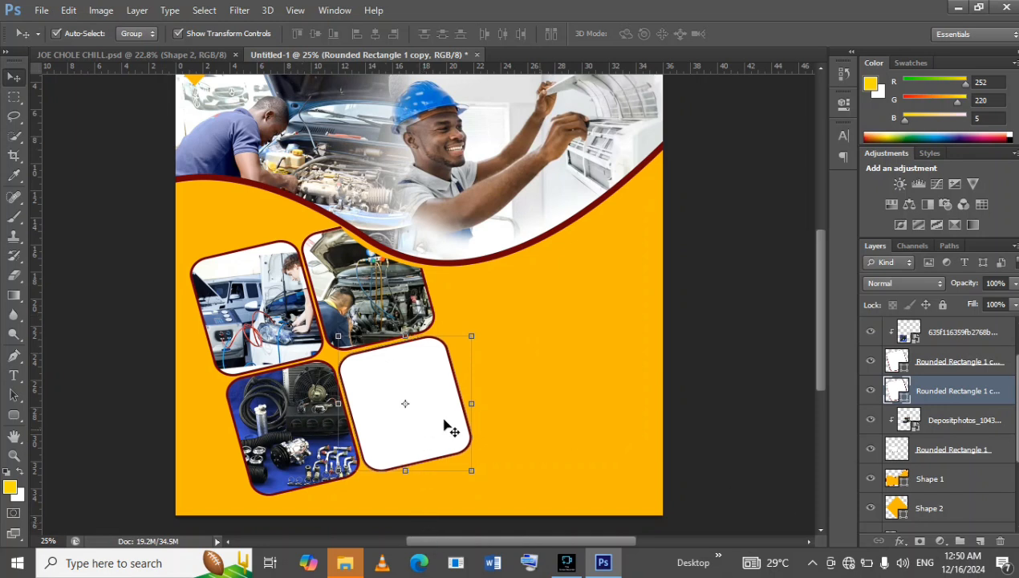
# Group the air-conditioner kit photo with its clipping frame.
pyautogui.click(273, 420)
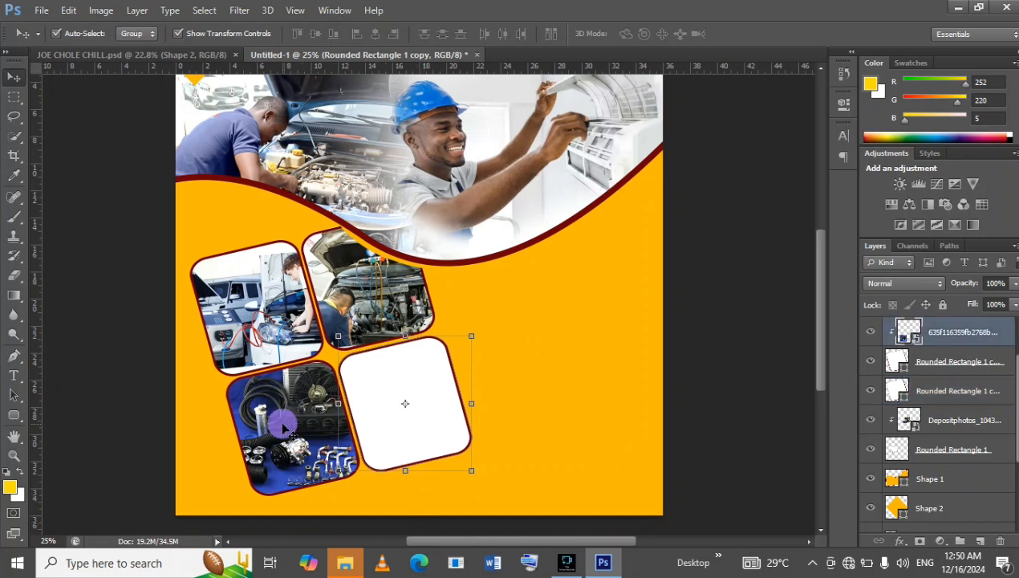
pyautogui.click(927, 365)
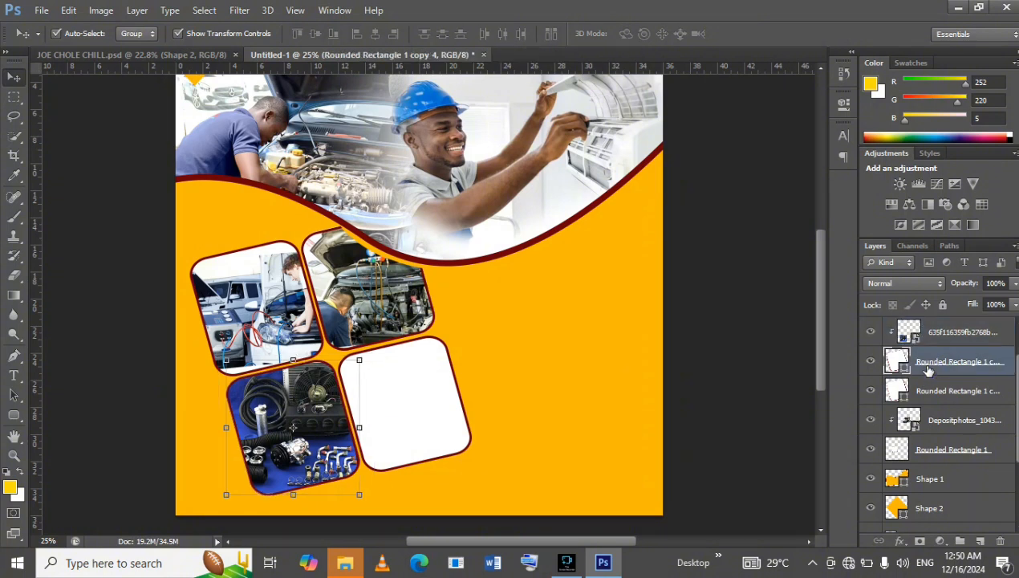
pyautogui.keyDown('ctrl'); pyautogui.click(986, 344); pyautogui.keyUp('ctrl')
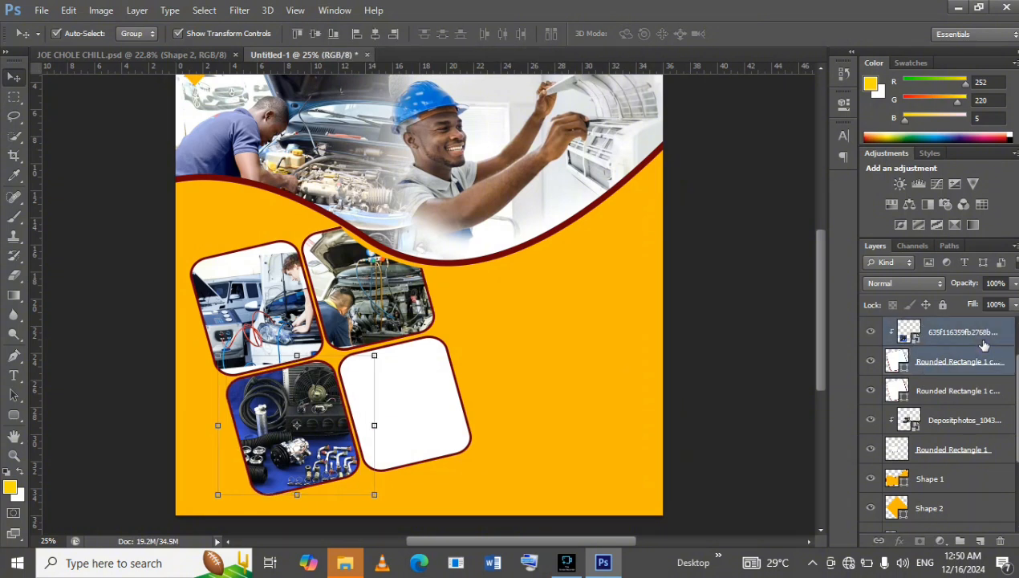
pyautogui.hotkey('ctrl', 'g')
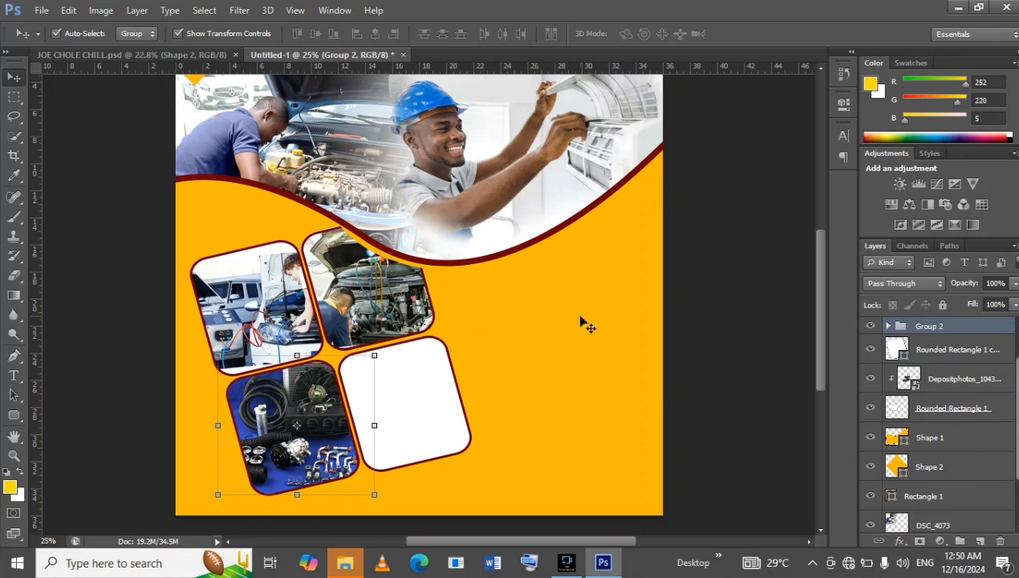
# Nudge the kit photo group slightly left and down, and the car photo group above it slightly left, to even the gaps.
pyautogui.press('Left')
pyautogui.press('Left')
pyautogui.press('Left')
pyautogui.press('Left')
pyautogui.press('Left')
pyautogui.press('Left')
pyautogui.press('Left')
pyautogui.press('Left')
pyautogui.press('Left')
pyautogui.press('Left')
pyautogui.press('Left')
pyautogui.press('Left')
pyautogui.press('Down')
pyautogui.press('Down')
pyautogui.press('Down')
pyautogui.press('Down')
pyautogui.press('Down')
pyautogui.press('Down')
pyautogui.press('Down')
pyautogui.press('Down')
pyautogui.press('Down')
pyautogui.press('Down')
pyautogui.press('Down')
pyautogui.press('Down')
pyautogui.press('Down')
pyautogui.press('Down')
pyautogui.press('Down')
pyautogui.press('Down')
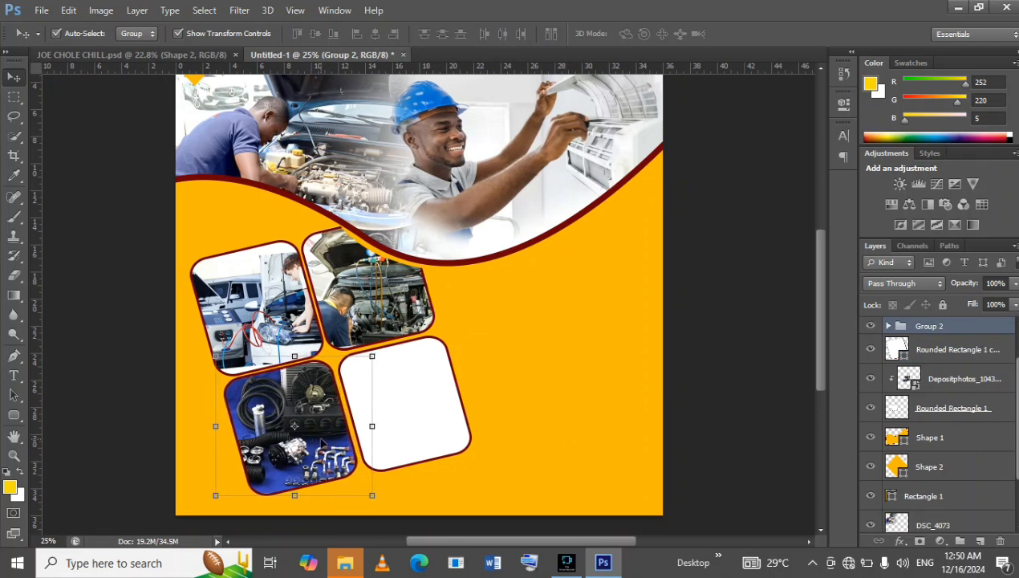
pyautogui.press('Right')
pyautogui.press('Right')
pyautogui.press('Right')
pyautogui.press('Right')
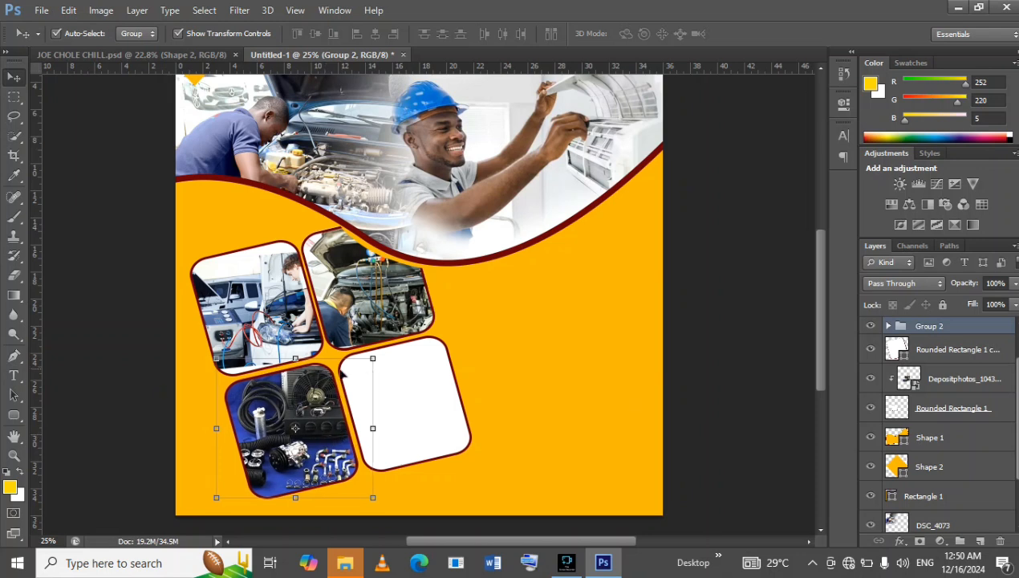
pyautogui.click(267, 296)
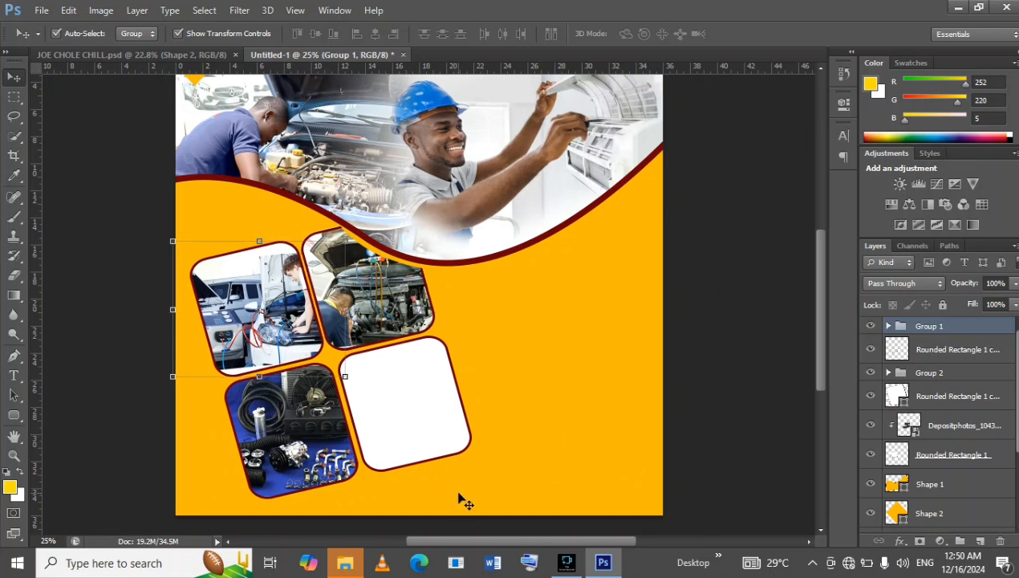
pyautogui.press('Left')
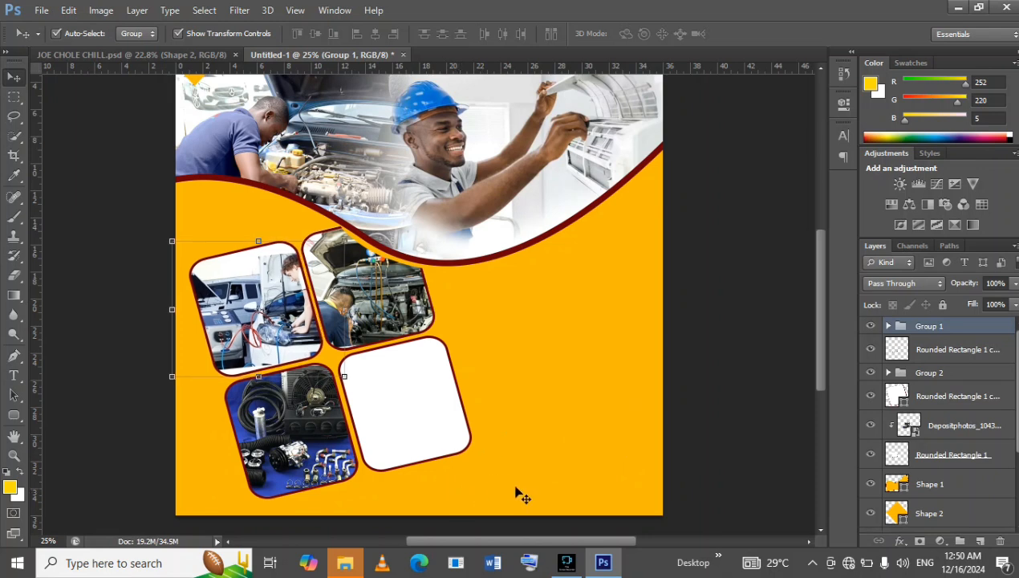
pyautogui.click(398, 407)
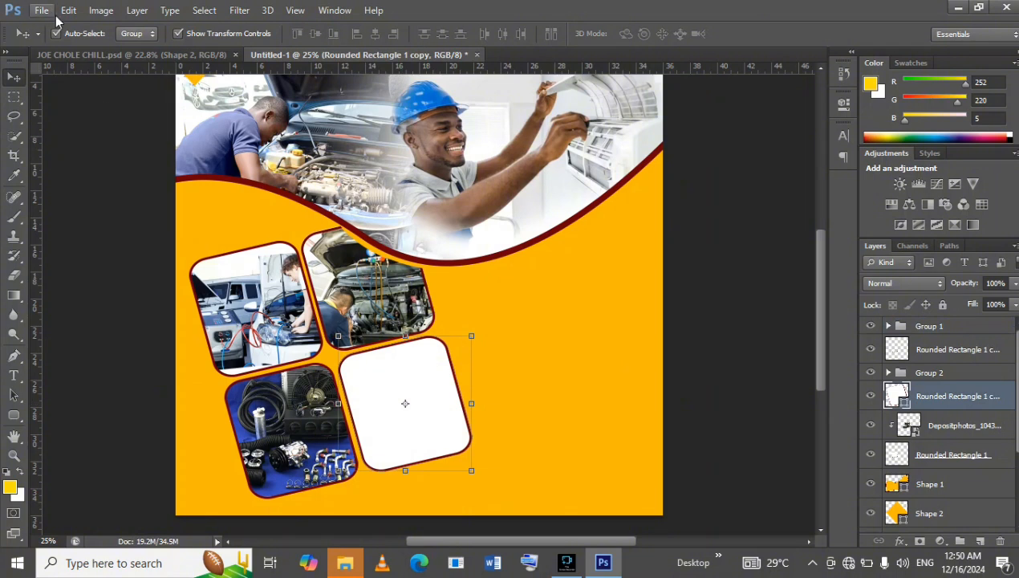
pyautogui.click(140, 59)
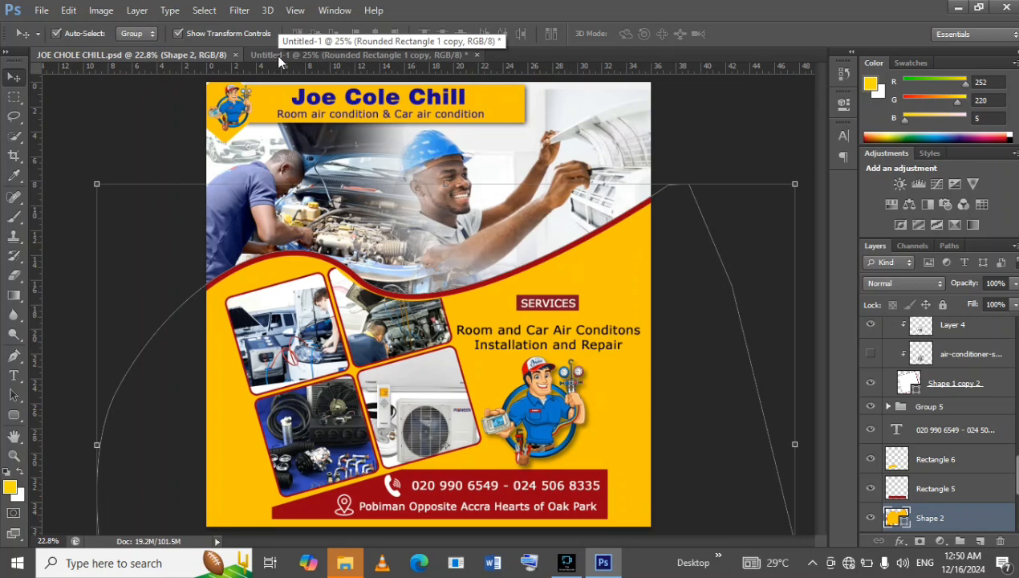
pyautogui.click(257, 54)
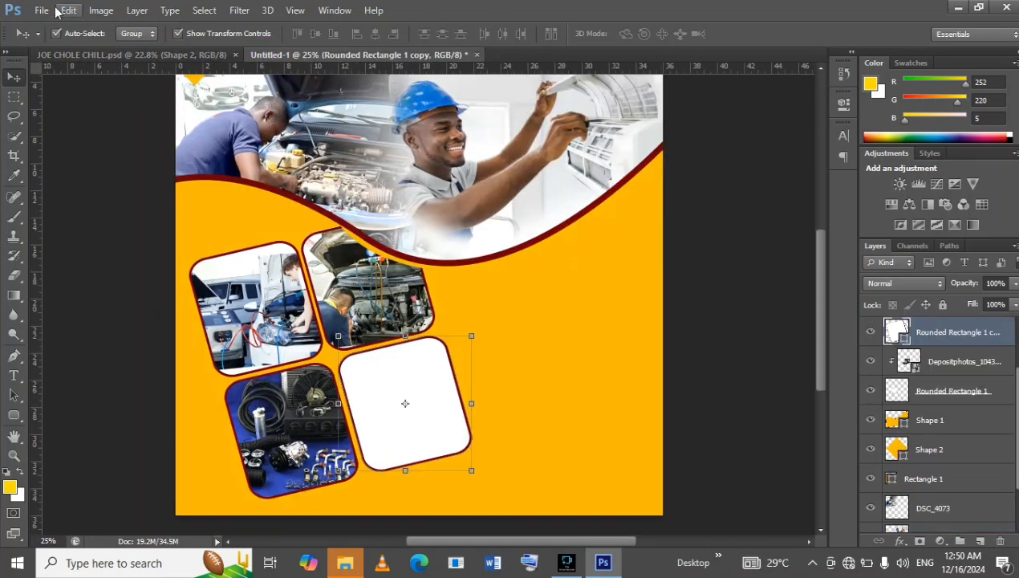
pyautogui.click(40, 9)
pyautogui.click(95, 254)
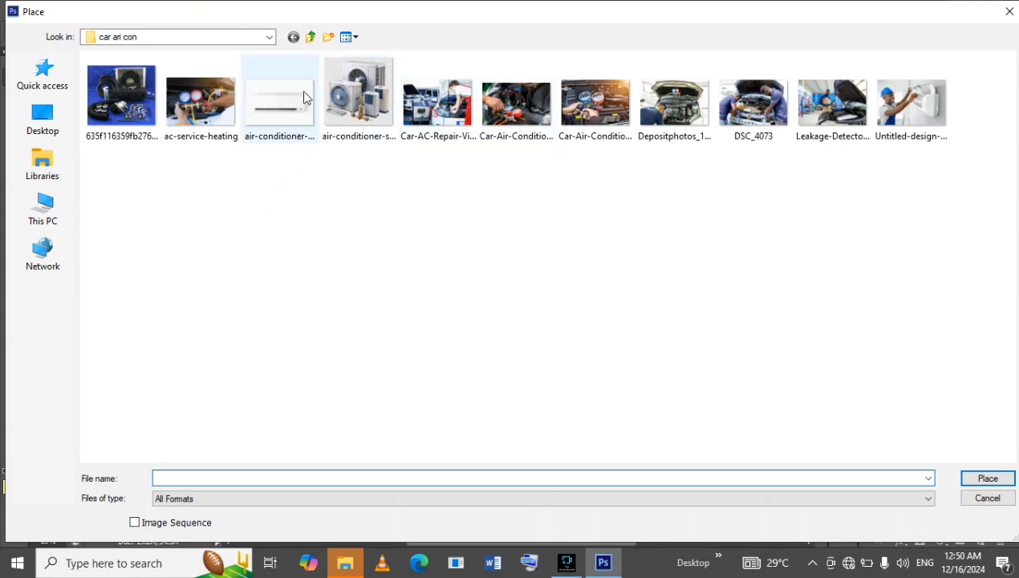
pyautogui.click(1008, 11)
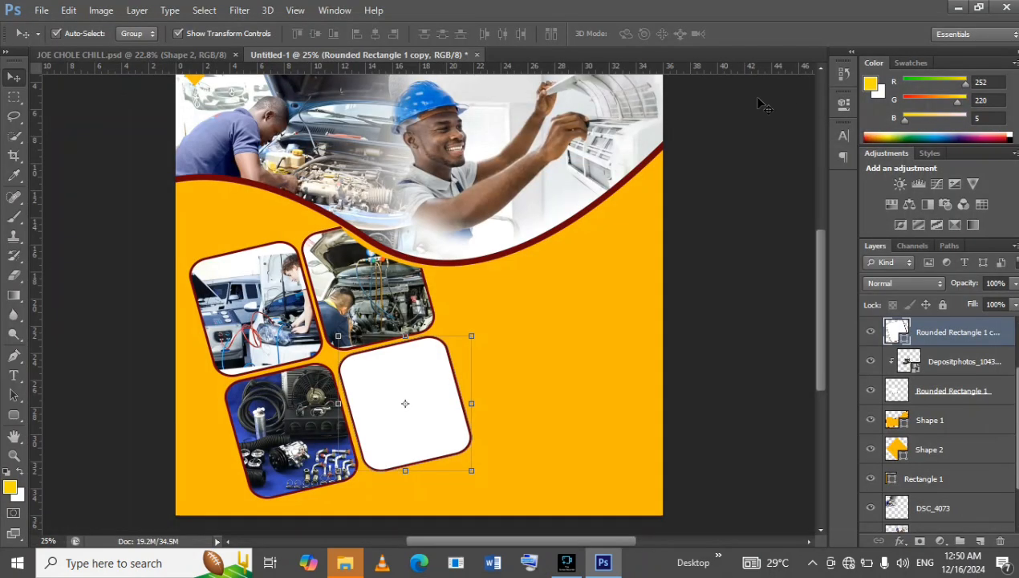
# In the reference flyer, move the outdoor air-conditioner unit group up toward the Services heading, rotate it about -24°, and return to the new document.
pyautogui.click(163, 54)
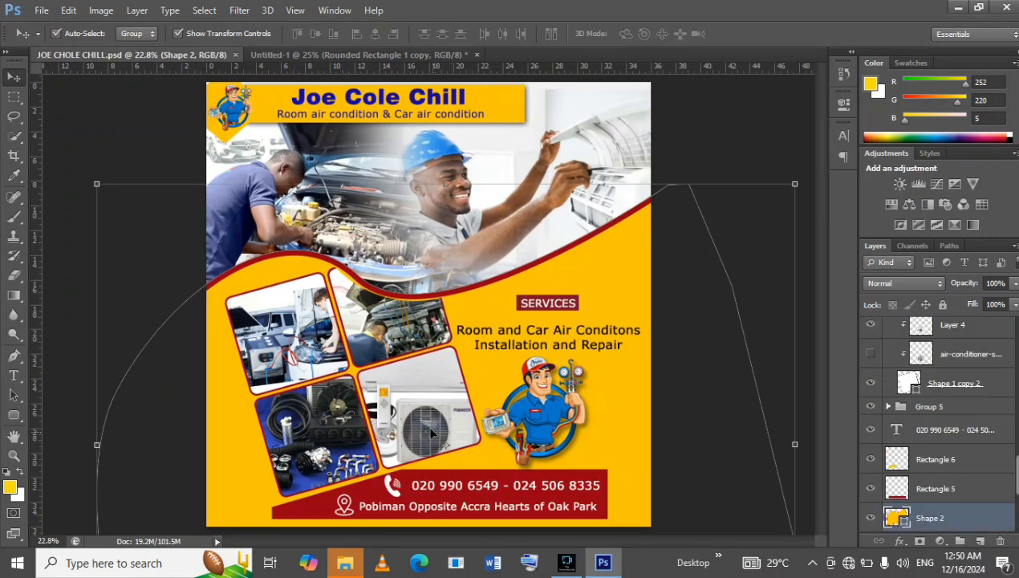
pyautogui.click(431, 433)
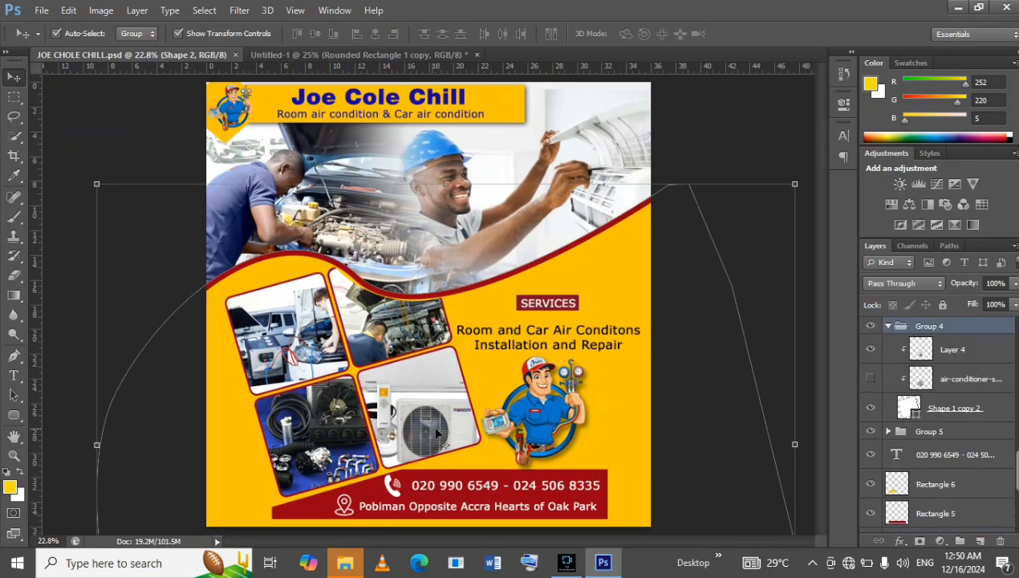
pyautogui.moveTo(427, 409); pyautogui.dragTo(500, 278)
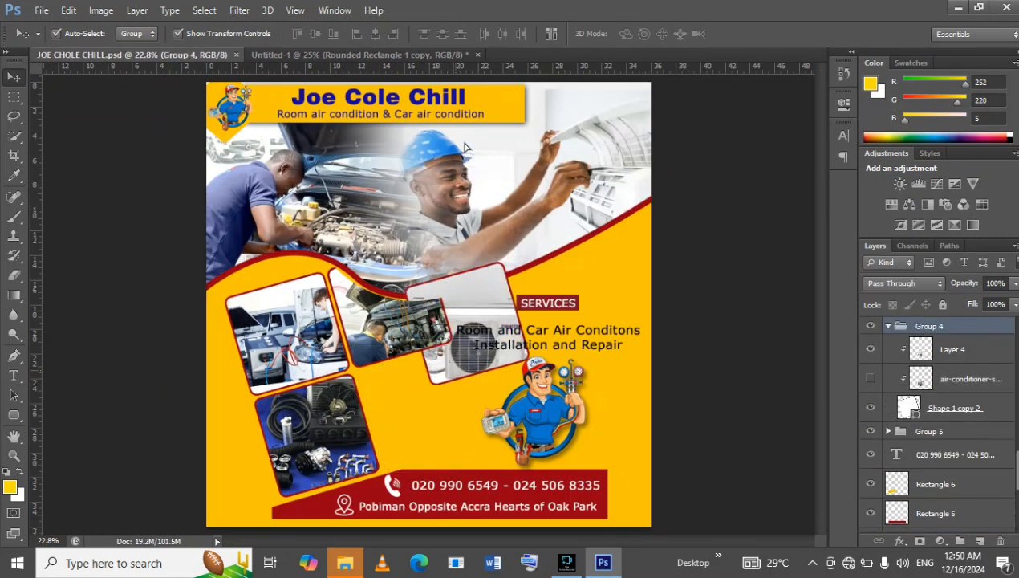
pyautogui.hotkey('ctrl', 't')
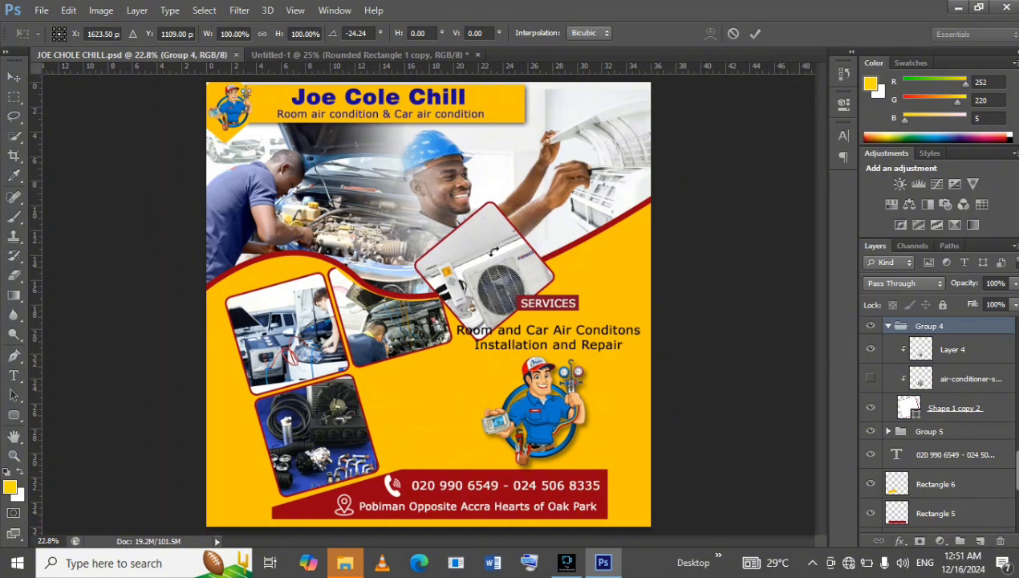
pyautogui.hotkey('ctrl', 'Tab')
pyautogui.click(522, 279)
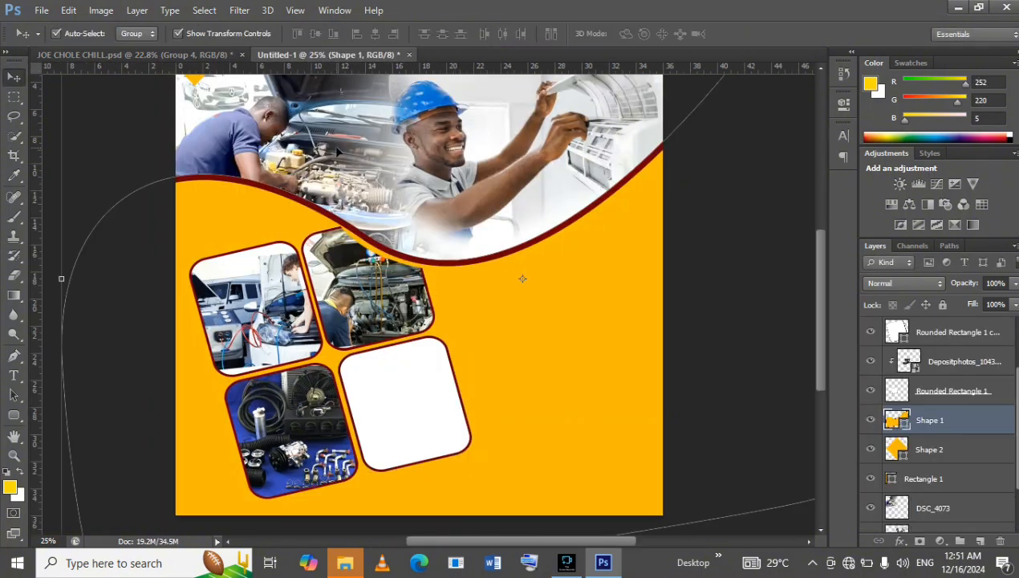
# In the reference flyer, move the outdoor air-conditioner unit group back down beneath the wave, beside the car-engine photo.
pyautogui.click(180, 54)
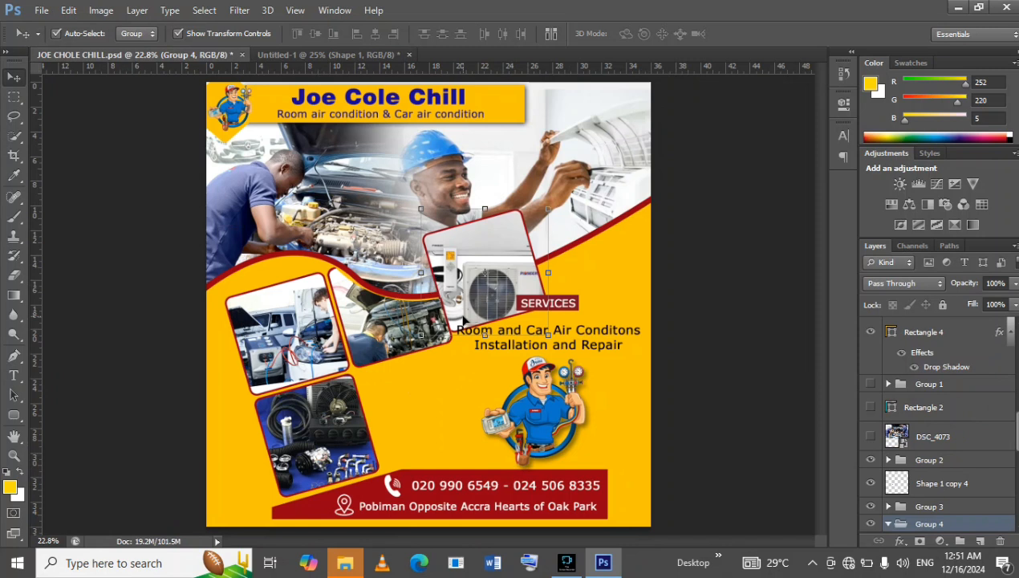
pyautogui.scroll(-2, 911, 473)
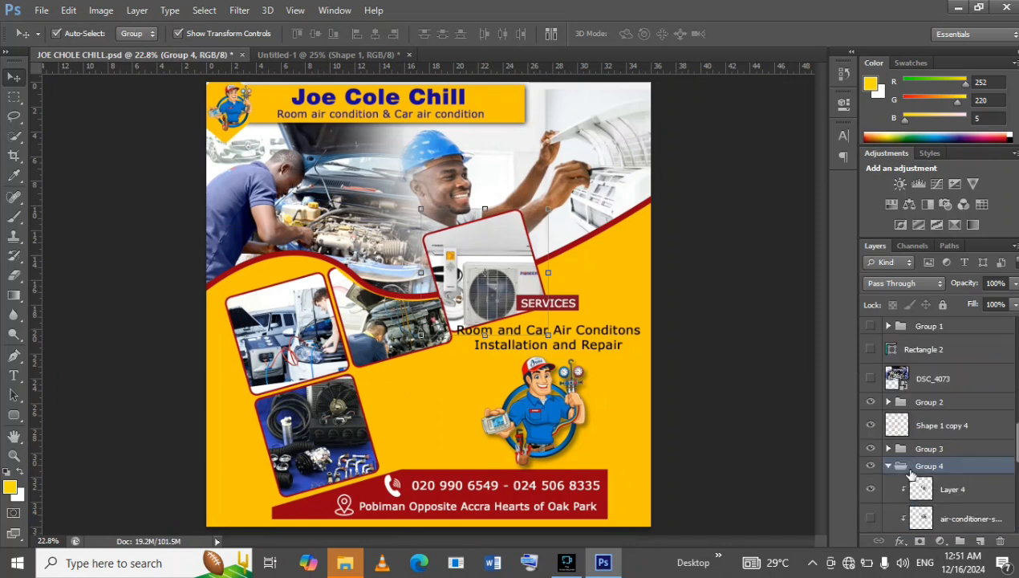
pyautogui.scroll(-2, 918, 463)
pyautogui.click(978, 431)
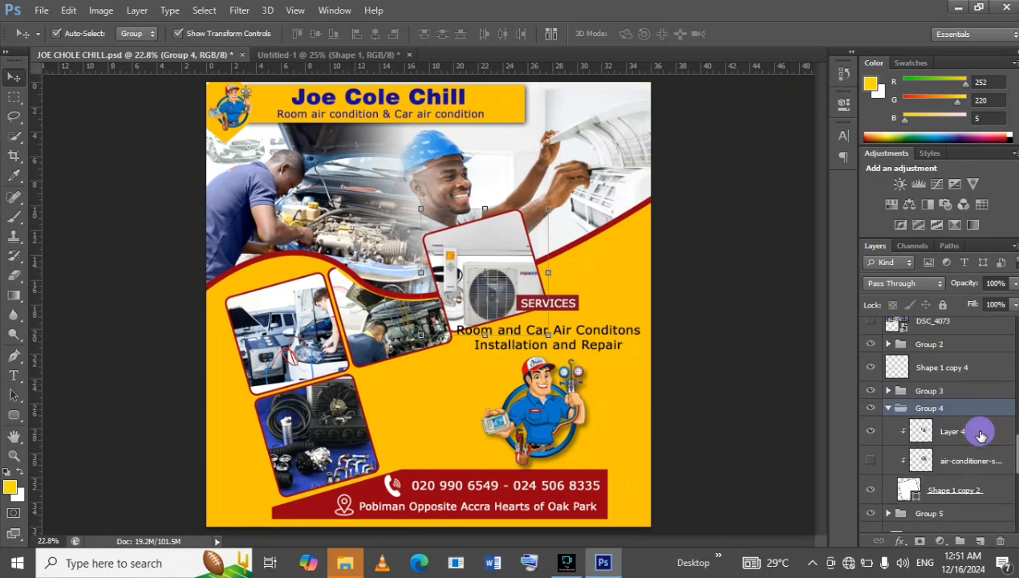
pyautogui.moveTo(506, 292); pyautogui.dragTo(494, 391)
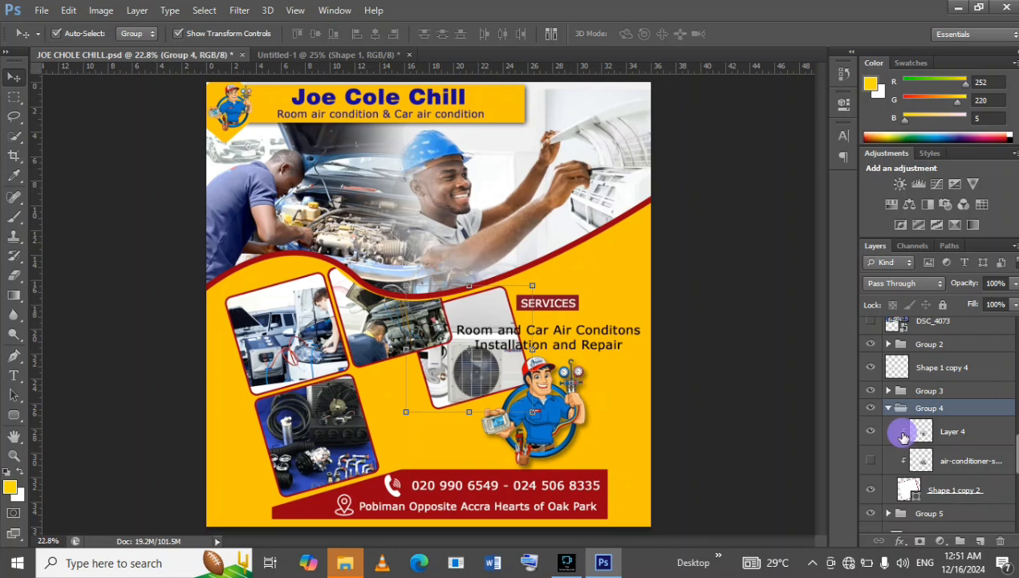
# Remove Group 4 from the reference flyer while keeping the layers it contains.
pyautogui.click(869, 460)
pyautogui.click(870, 460)
pyautogui.click(870, 409)
pyautogui.click(870, 409)
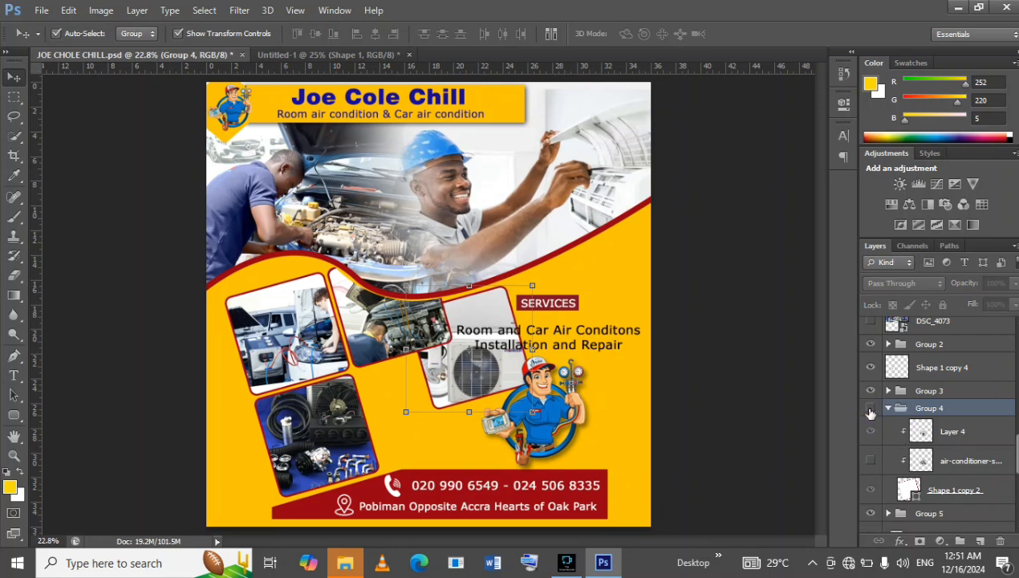
pyautogui.click(870, 409)
pyautogui.rightClick(906, 411)
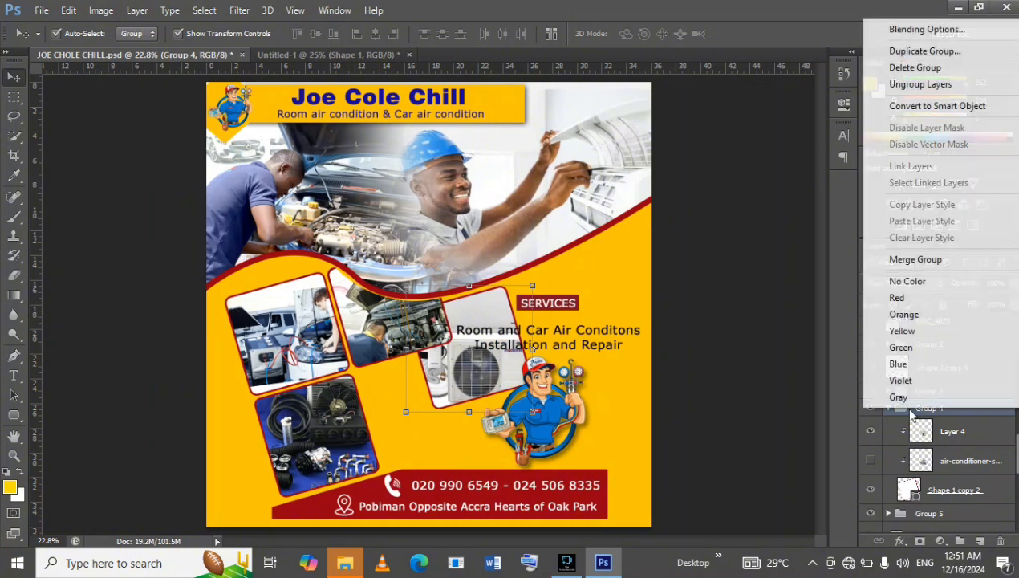
pyautogui.click(899, 396)
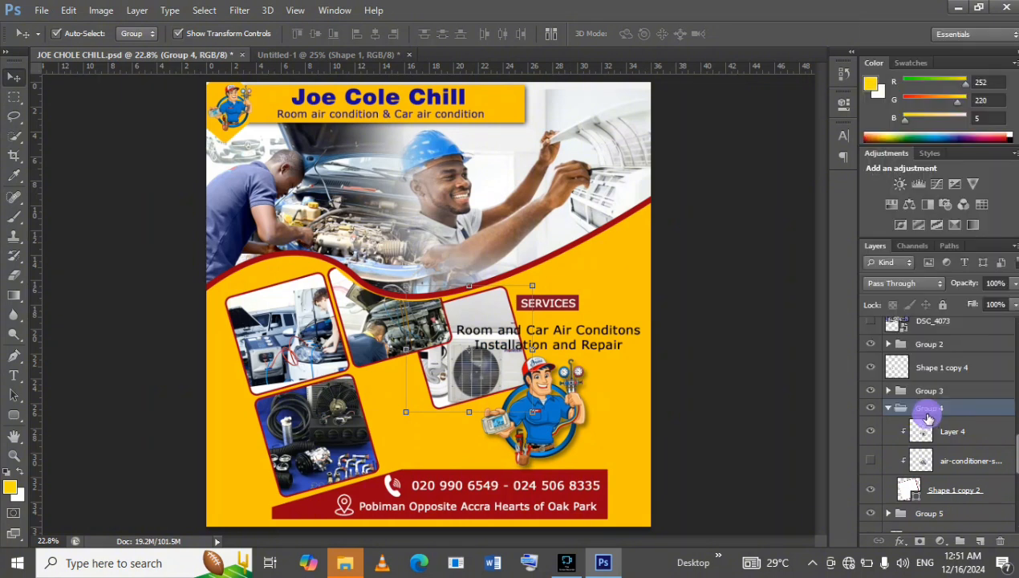
pyautogui.click(1000, 541)
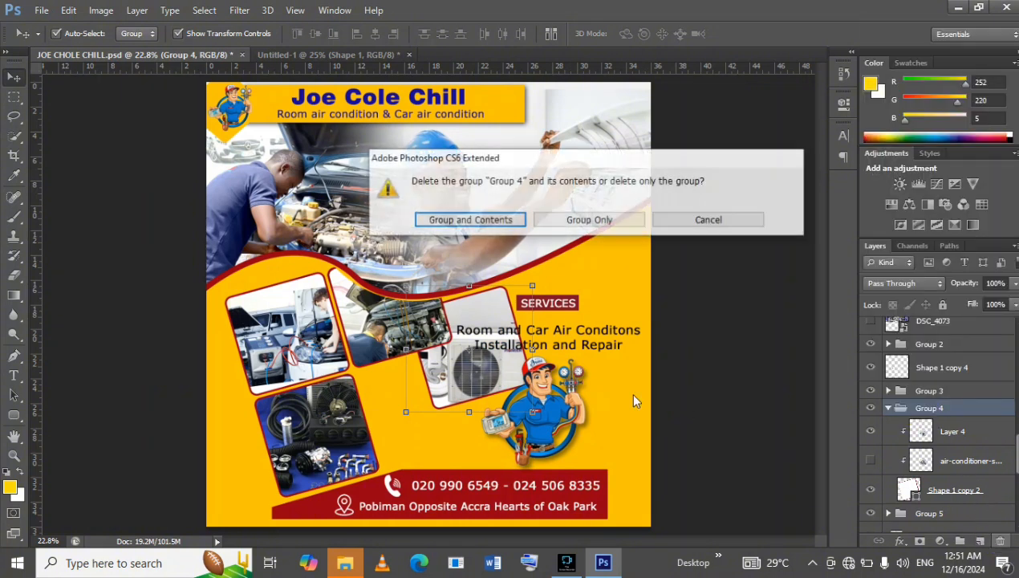
pyautogui.click(562, 219)
# Copy the air-conditioner photo into the new document, place it over the empty fourth frame and stack its layer above that frame.
pyautogui.moveTo(454, 365); pyautogui.dragTo(424, 416)
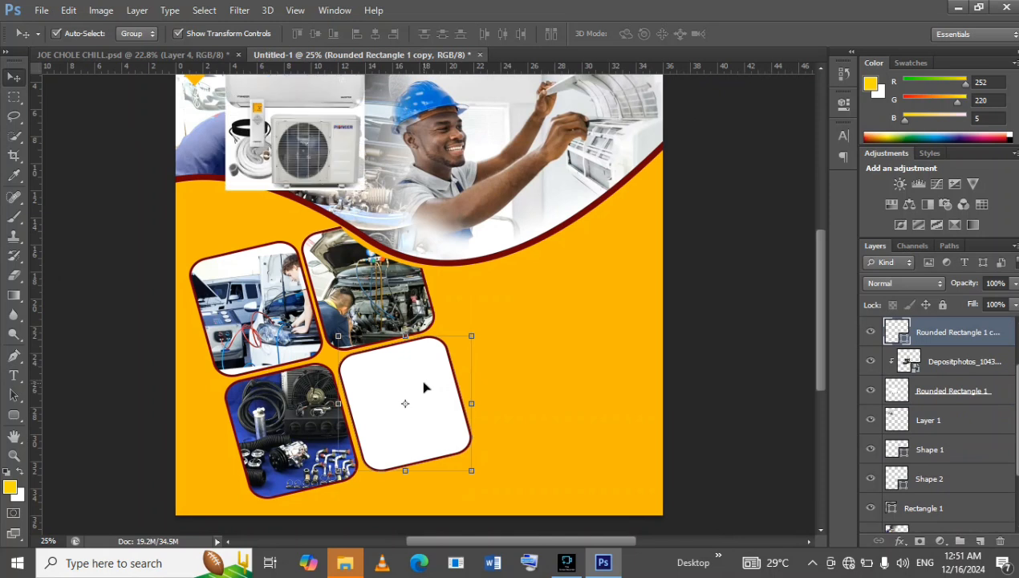
pyautogui.moveTo(313, 149); pyautogui.dragTo(435, 445)
pyautogui.moveTo(943, 422); pyautogui.dragTo(940, 387)
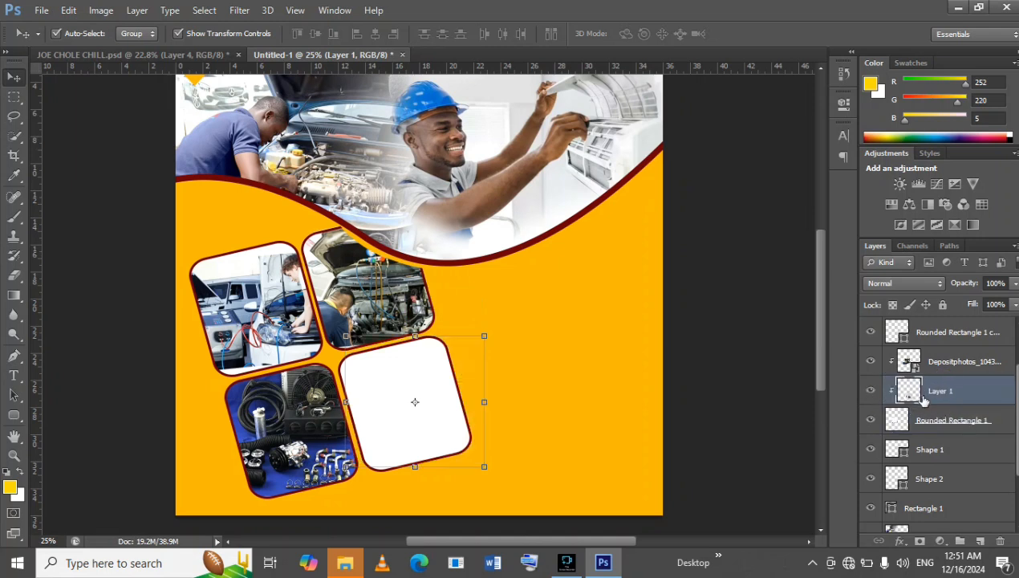
pyautogui.click(446, 382)
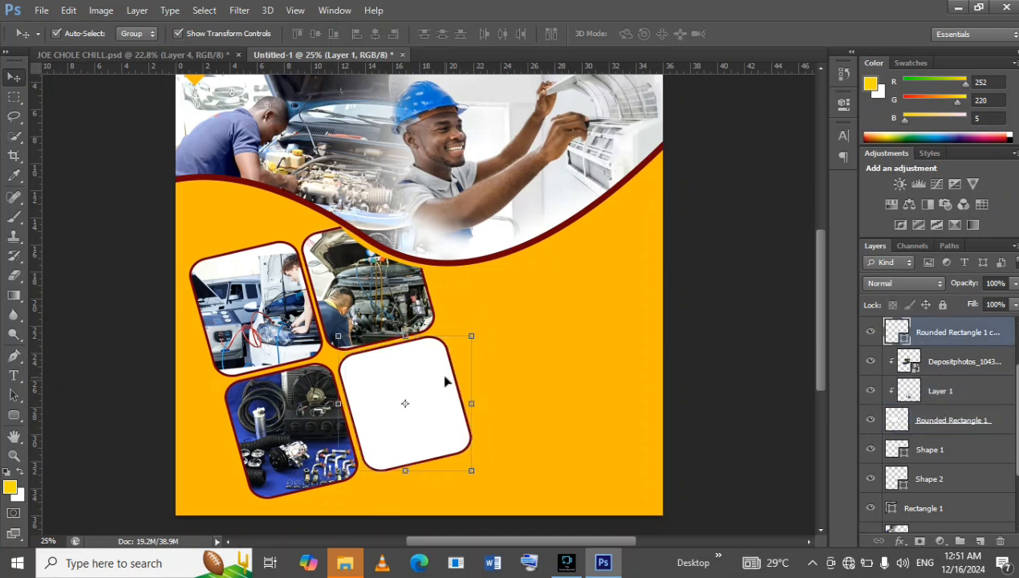
pyautogui.moveTo(975, 393); pyautogui.dragTo(944, 328)
# Clip the air-conditioner photo to the fourth rounded frame with a clipping mask.
pyautogui.rightClick(433, 415)
pyautogui.click(442, 390)
pyautogui.rightClick(974, 340)
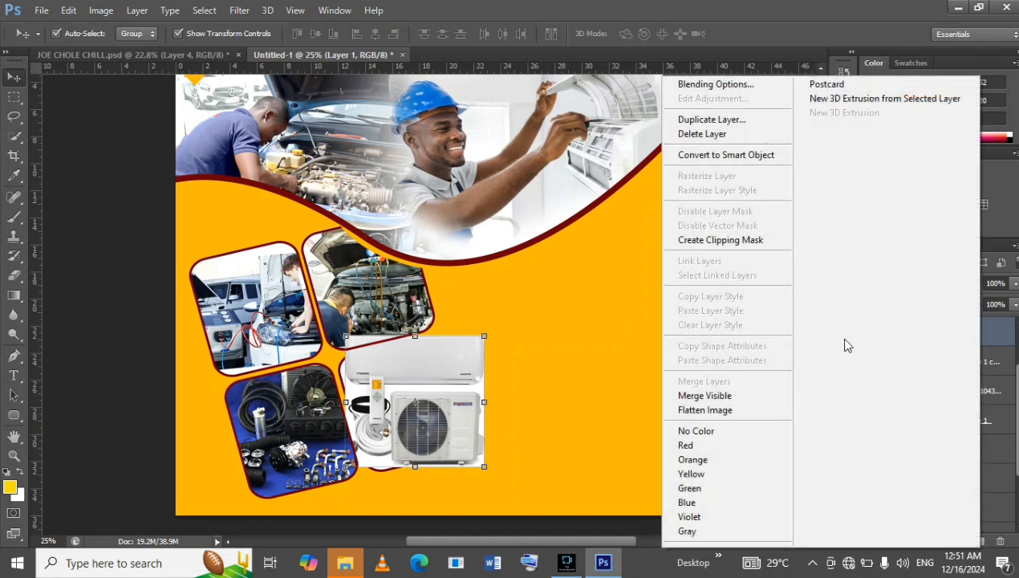
pyautogui.click(727, 239)
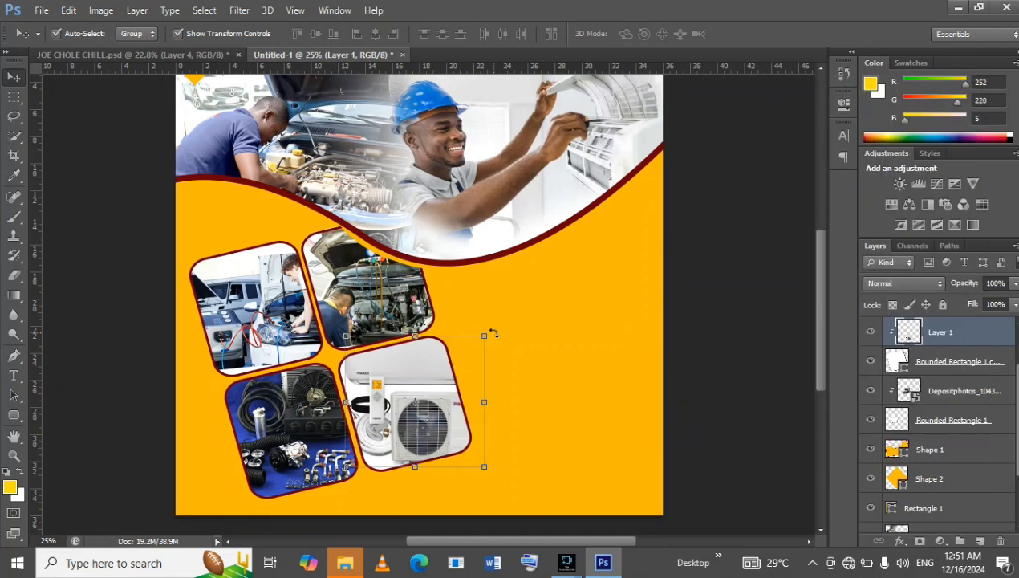
# Rotate the clipped air-conditioner photo about -9° and shift it slightly up and left within its frame.
pyautogui.moveTo(498, 323); pyautogui.dragTo(485, 298)
pyautogui.moveTo(436, 366); pyautogui.dragTo(427, 363)
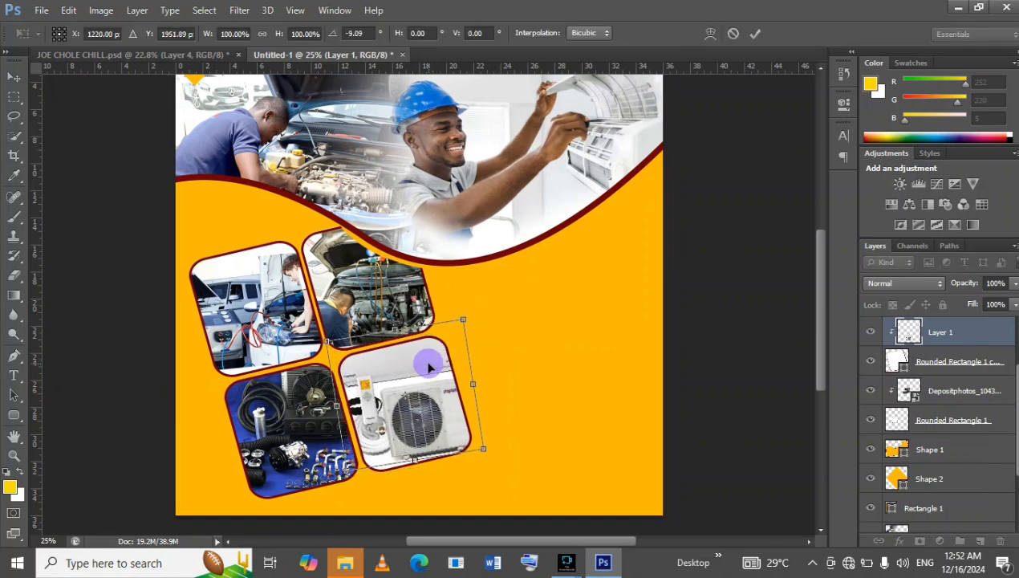
pyautogui.click(757, 38)
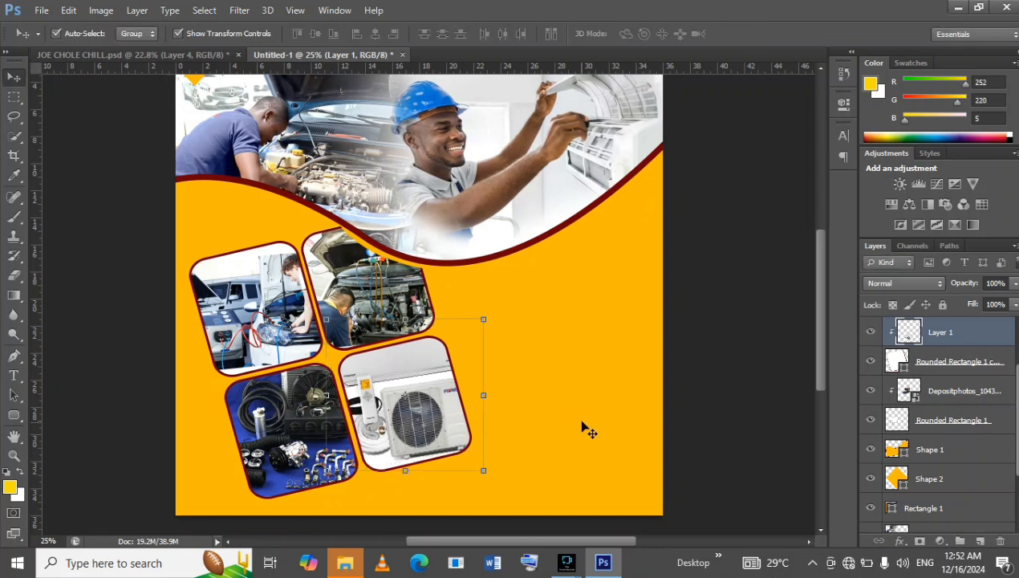
pyautogui.click(695, 360)
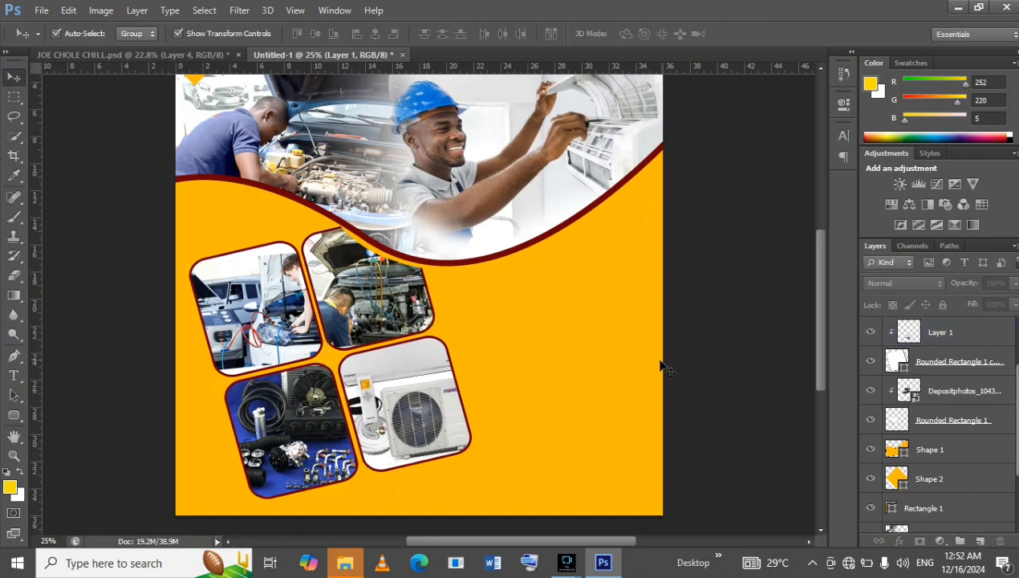
# Compare with the reference flyer, then enlarge the technician photo to about 108% and shift it slightly left and down.
pyautogui.click(195, 56)
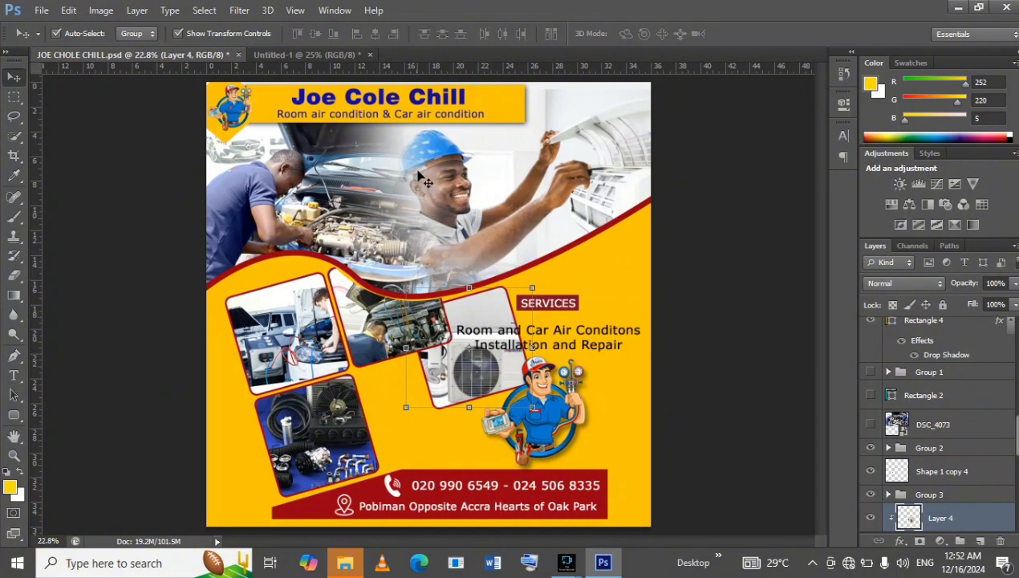
pyautogui.click(316, 55)
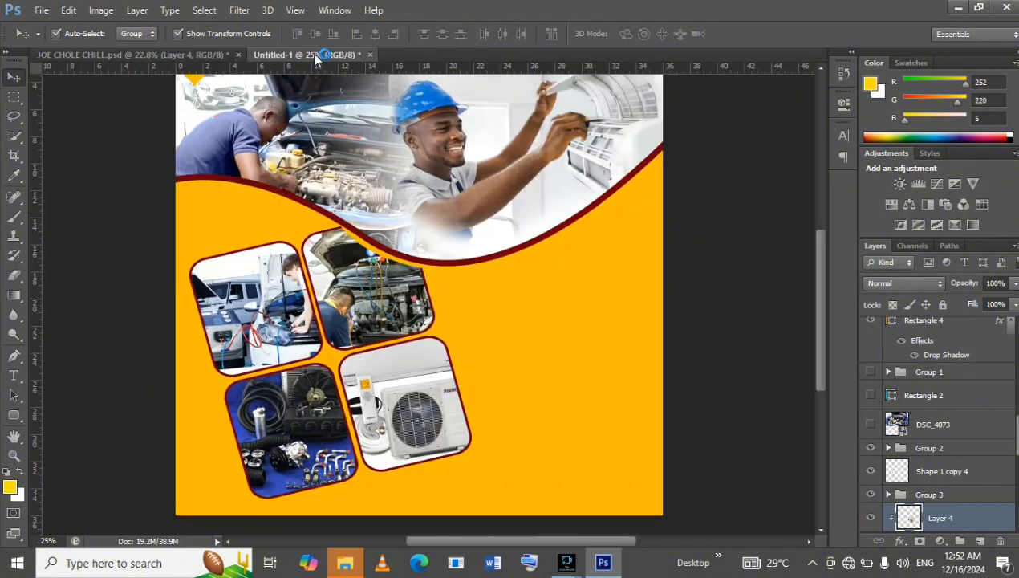
pyautogui.scroll(3, 455, 289)
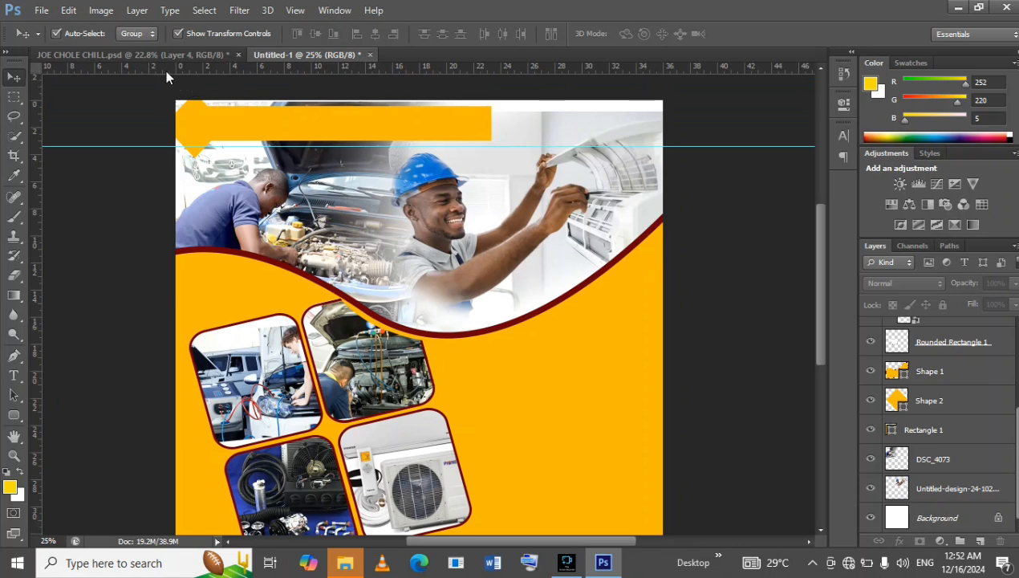
pyautogui.click(157, 54)
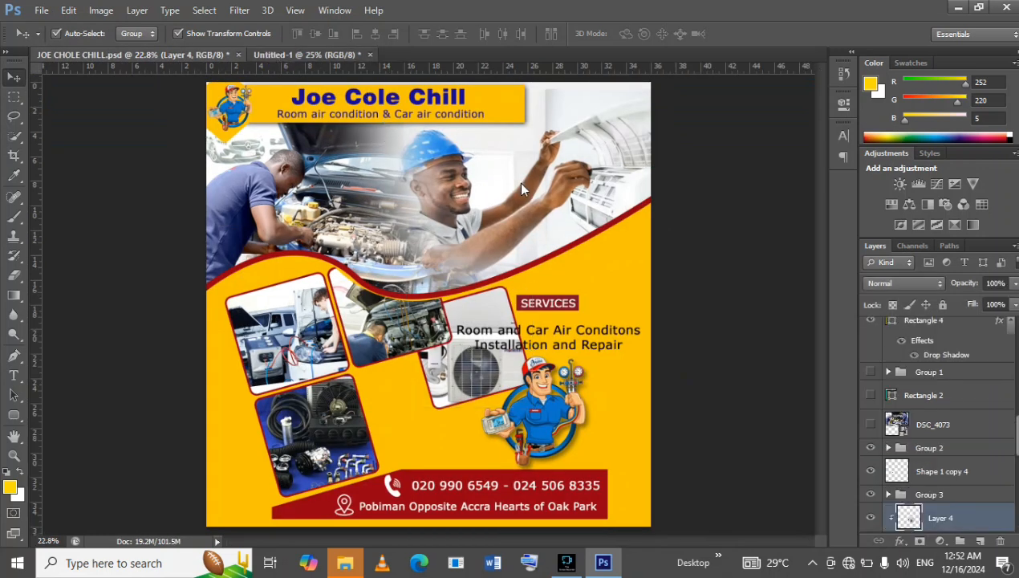
pyautogui.click(298, 54)
pyautogui.click(493, 218)
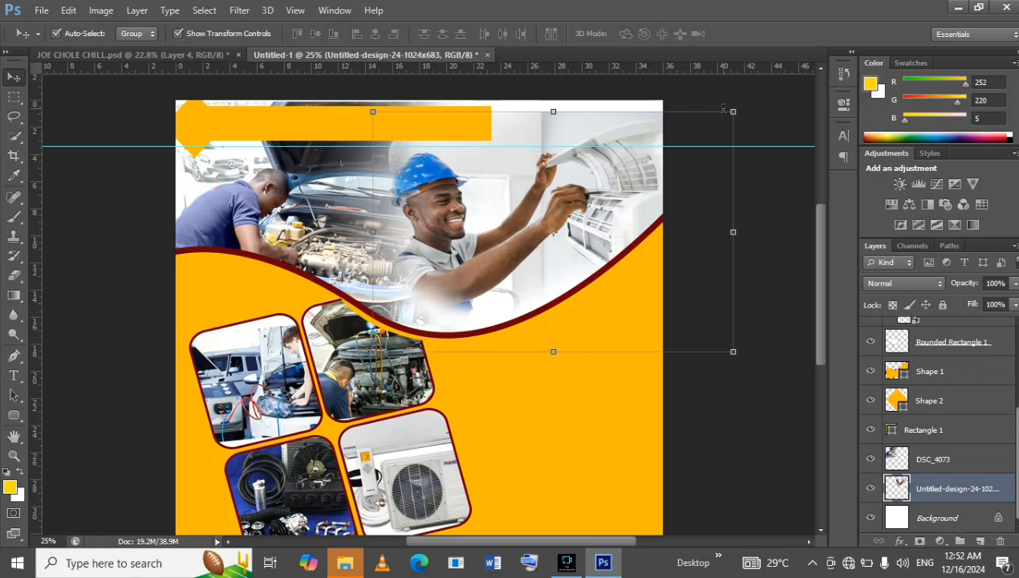
pyautogui.moveTo(734, 111); pyautogui.dragTo(767, 85)
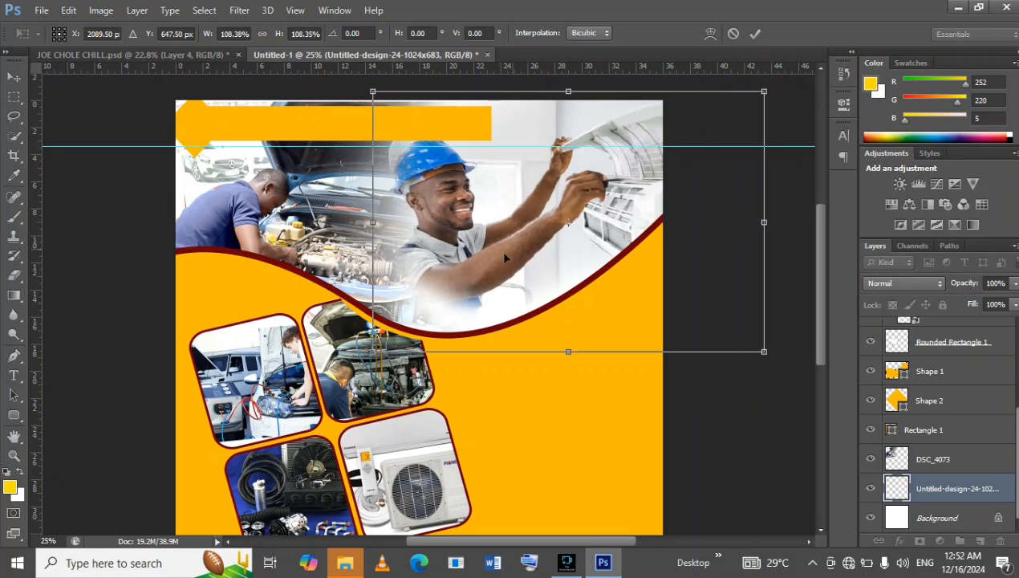
pyautogui.moveTo(501, 266); pyautogui.dragTo(490, 273)
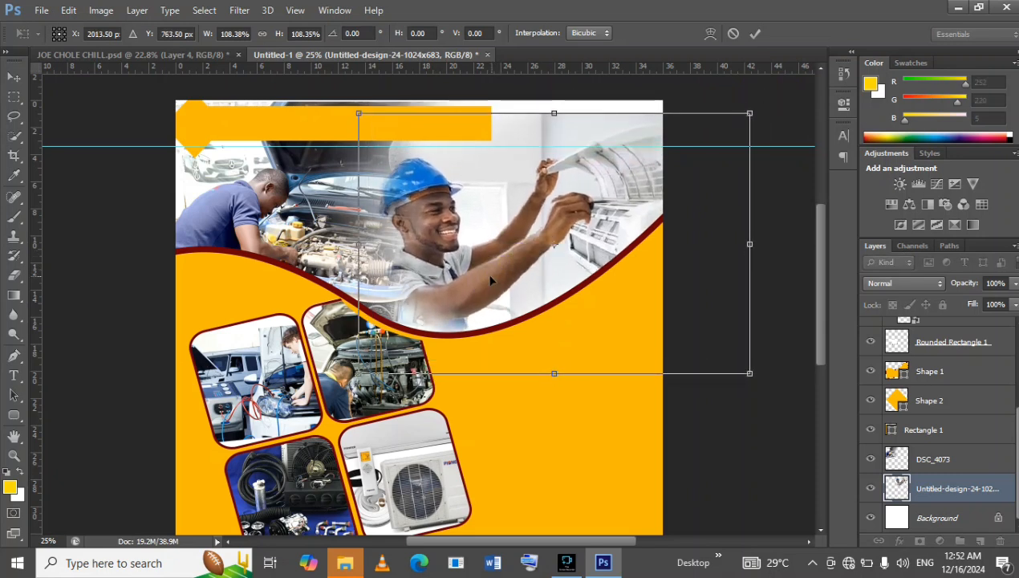
pyautogui.click(755, 33)
# Resize the header rectangle to about 84% width and 119% height, reaching the guide, and shift it slightly right.
pyautogui.click(325, 130)
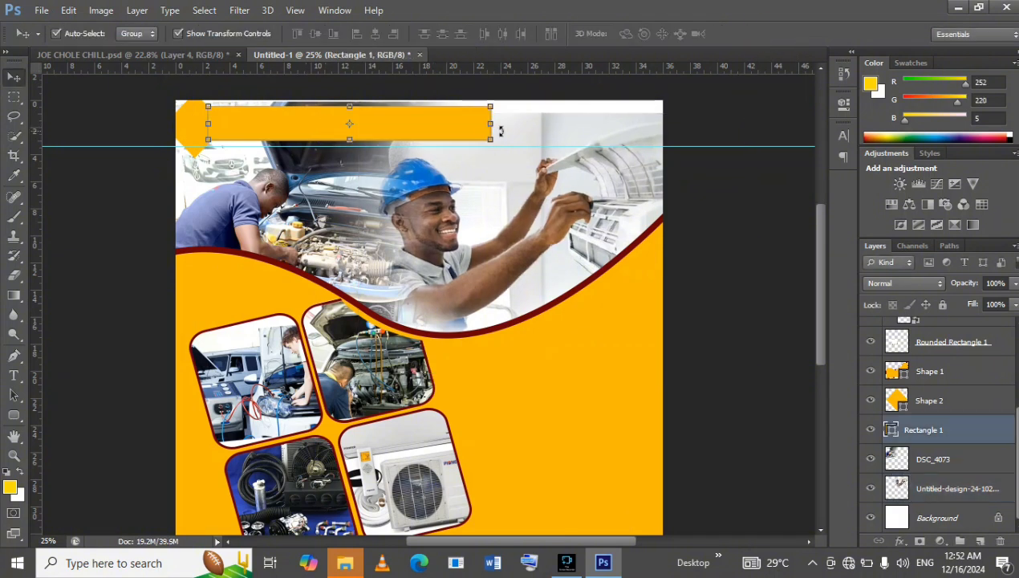
pyautogui.moveTo(490, 124); pyautogui.dragTo(432, 119)
pyautogui.moveTo(321, 138); pyautogui.dragTo(322, 146)
pyautogui.moveTo(436, 127); pyautogui.dragTo(441, 129)
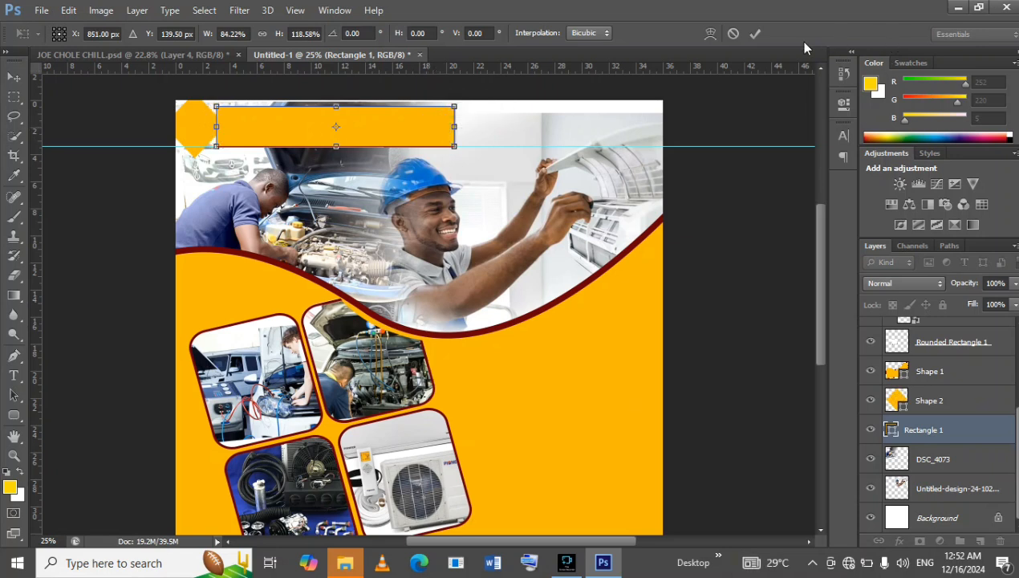
pyautogui.click(754, 33)
# Enlarge the orange diamond beside the header bar to about 118% and centre it vertically on the bar.
pyautogui.click(195, 131)
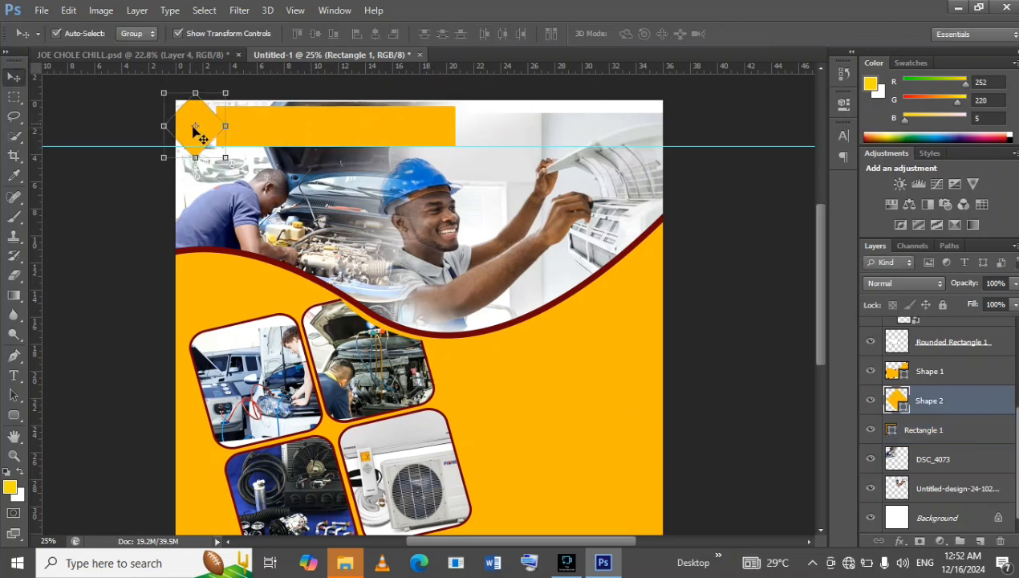
pyautogui.moveTo(227, 159); pyautogui.dragTo(238, 169)
pyautogui.click(221, 135)
pyautogui.moveTo(220, 135); pyautogui.dragTo(216, 130)
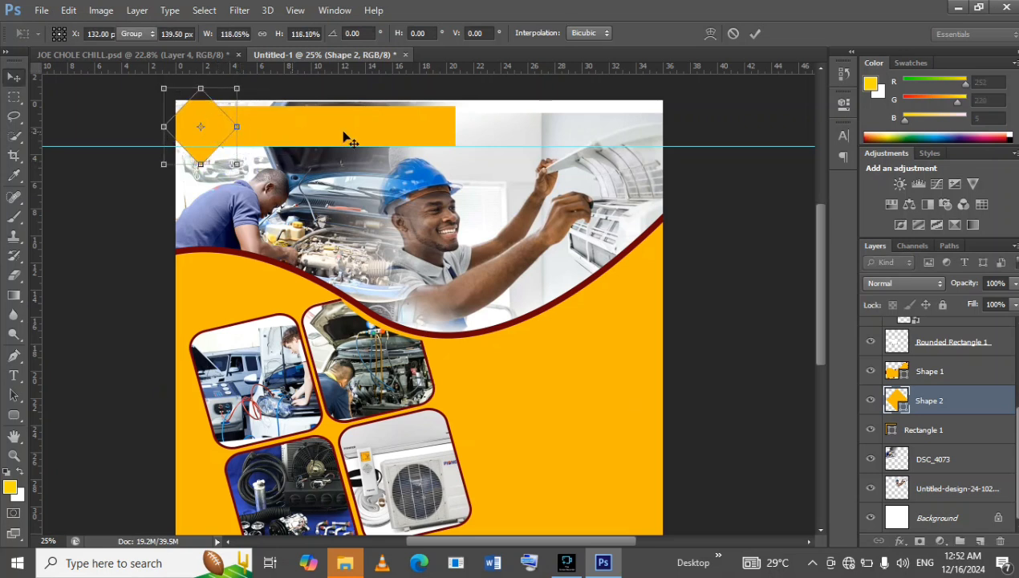
pyautogui.press('Return')
# Add the title text "Joe Cole Chill" above the header rectangle's layer and position it centrally on the bar.
pyautogui.click(320, 136)
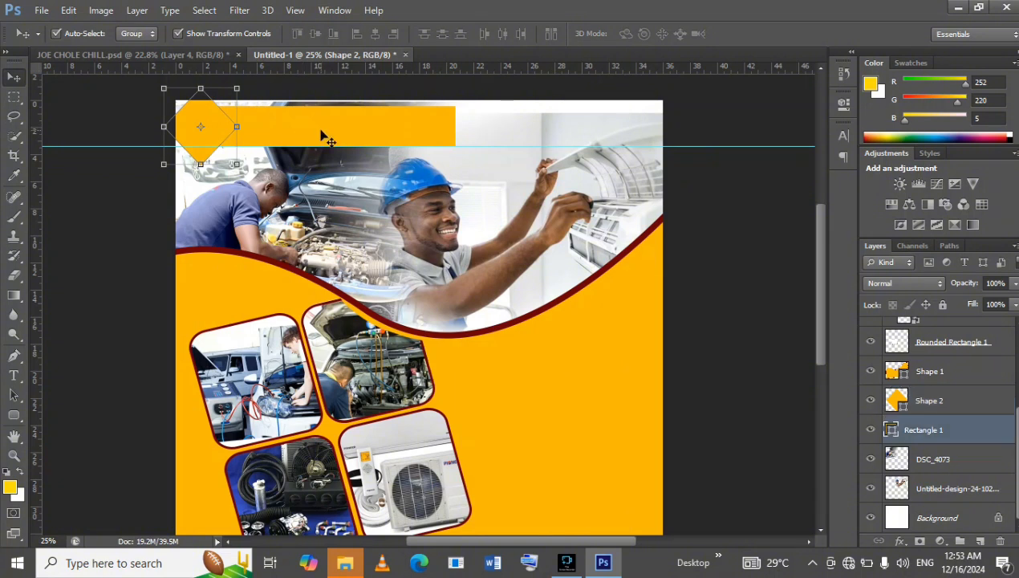
pyautogui.click(13, 375)
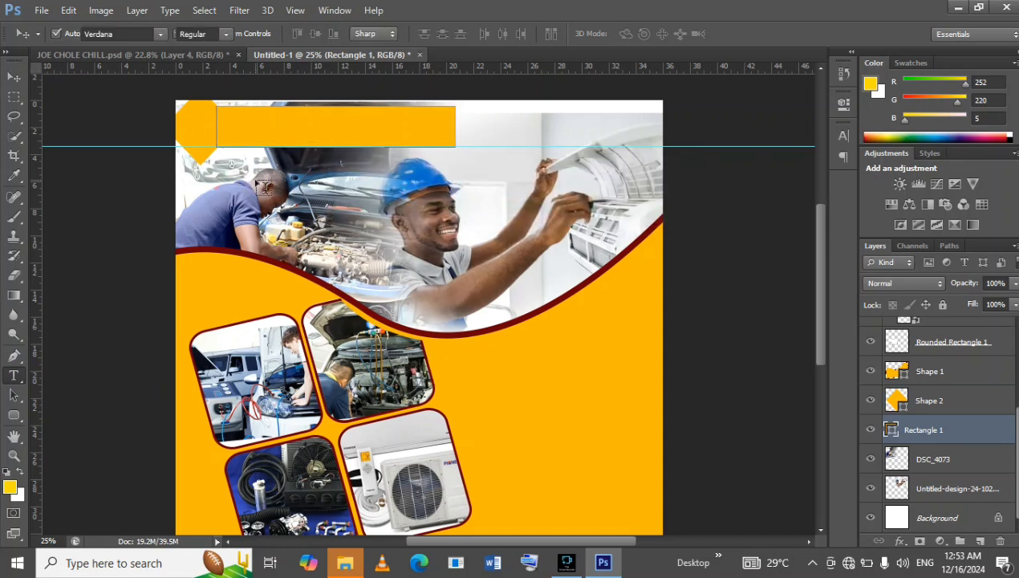
pyautogui.click(255, 168)
pyautogui.moveTo(250, 168); pyautogui.dragTo(243, 138)
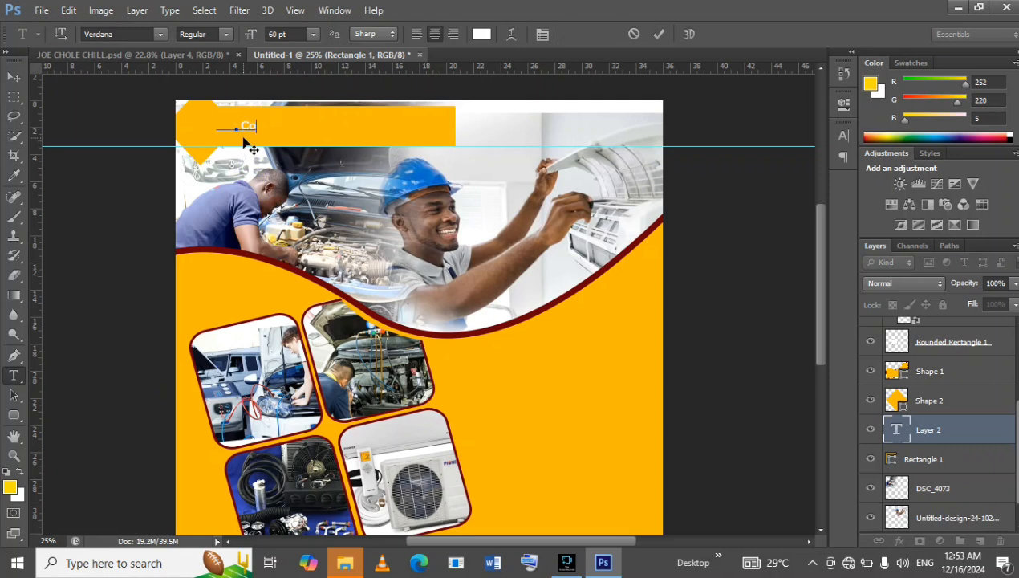
pyautogui.write('Chil')
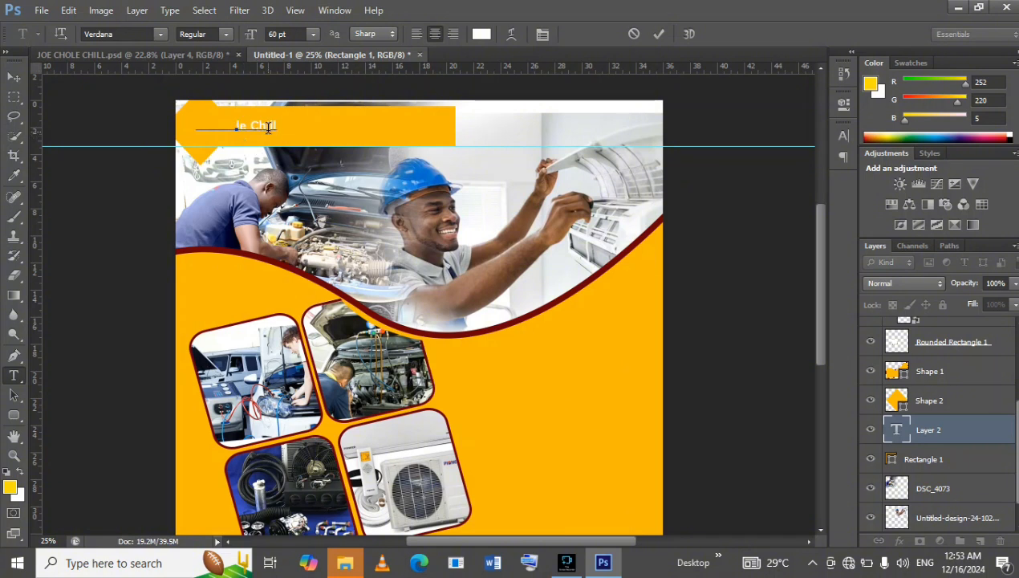
pyautogui.moveTo(271, 147); pyautogui.dragTo(370, 145)
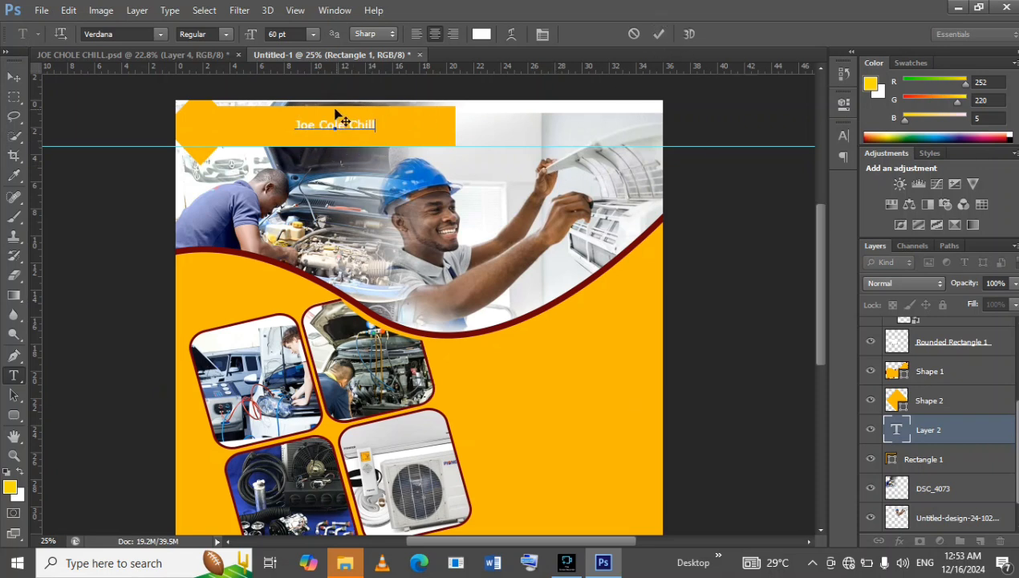
# Select all of the "Joe Cole Chill" title text and change its colour to dark navy #040661.
pyautogui.rightClick(337, 118)
pyautogui.click(379, 128)
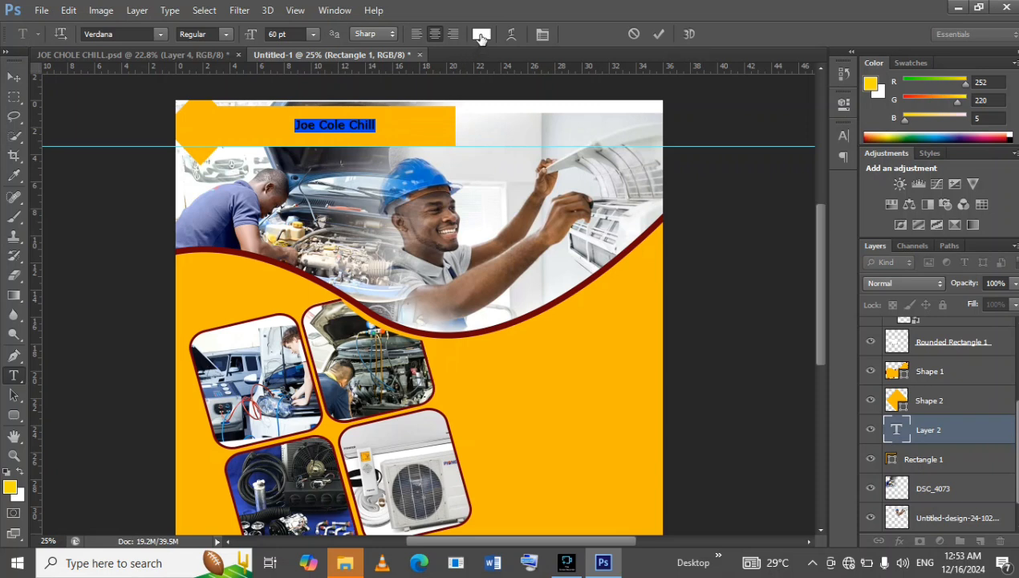
pyautogui.click(481, 33)
pyautogui.click(847, 227)
pyautogui.click(819, 256)
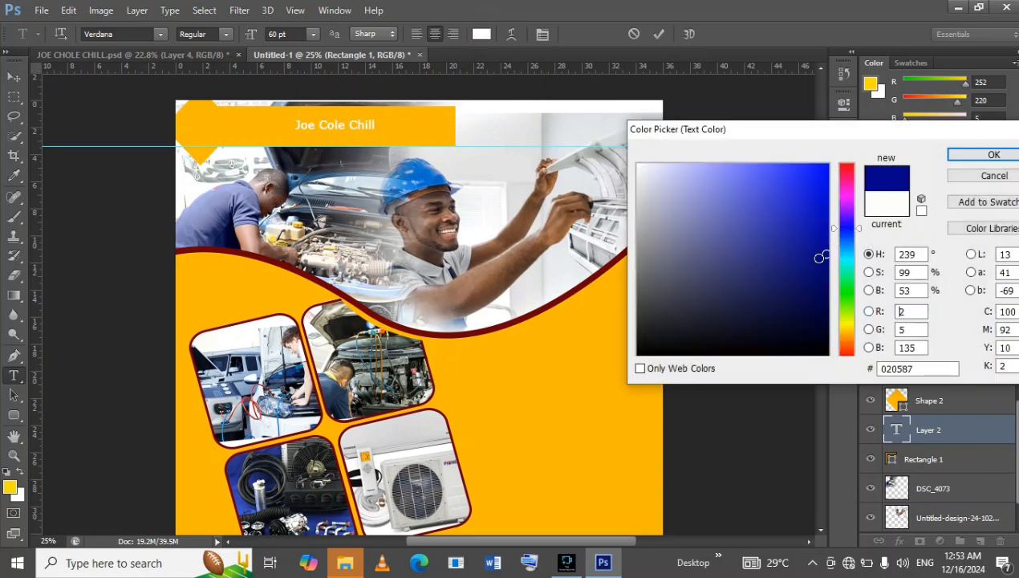
pyautogui.moveTo(821, 280); pyautogui.dragTo(820, 283)
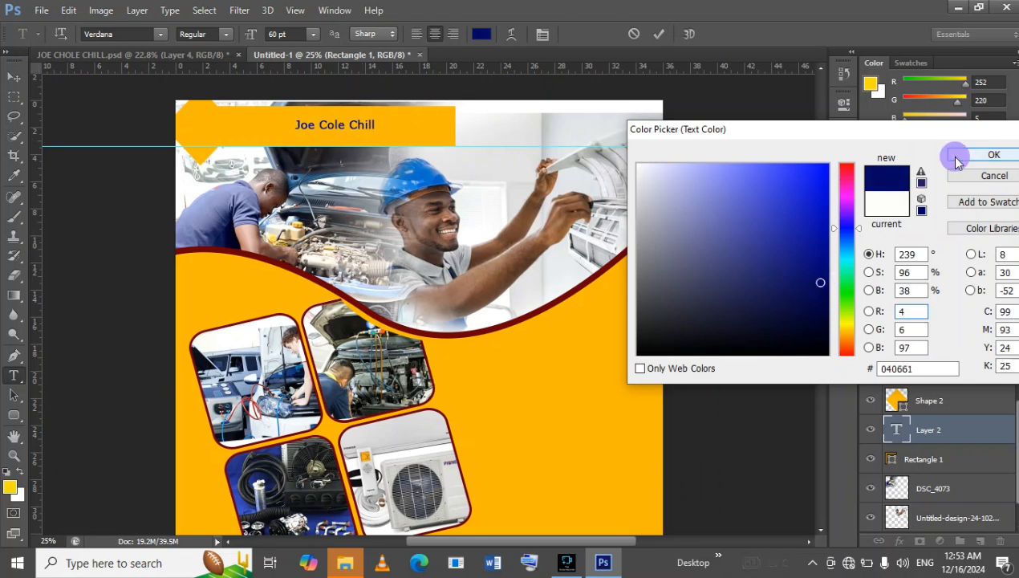
pyautogui.click(994, 154)
# Set the title's font style to Bold and commit the text edit.
pyautogui.click(843, 137)
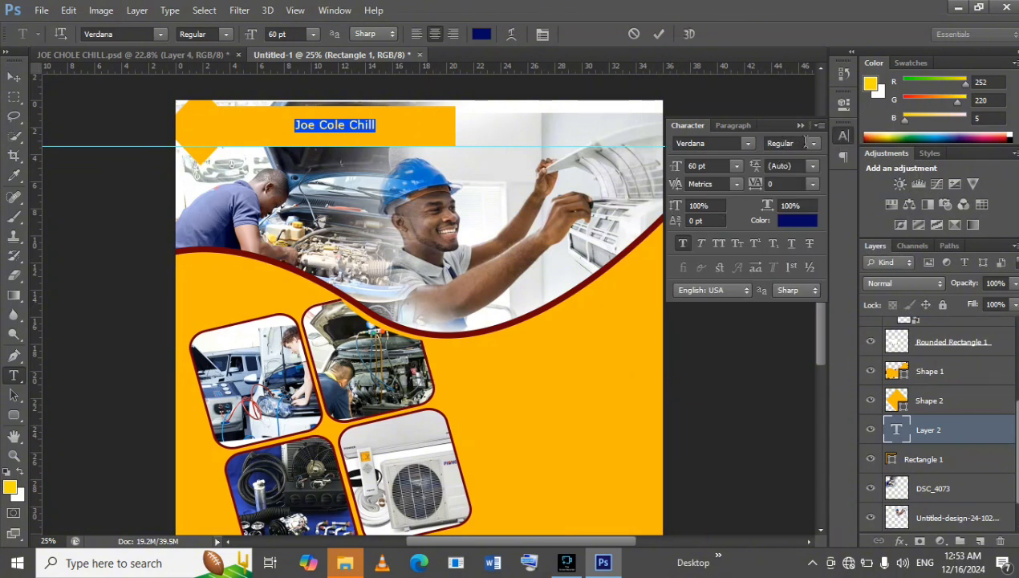
pyautogui.click(814, 144)
pyautogui.click(813, 183)
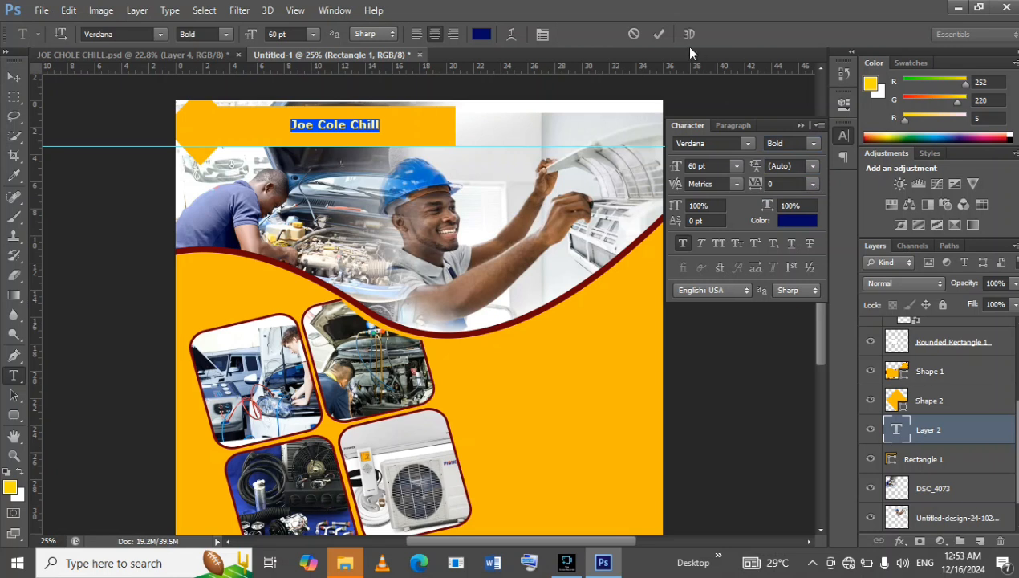
pyautogui.click(660, 35)
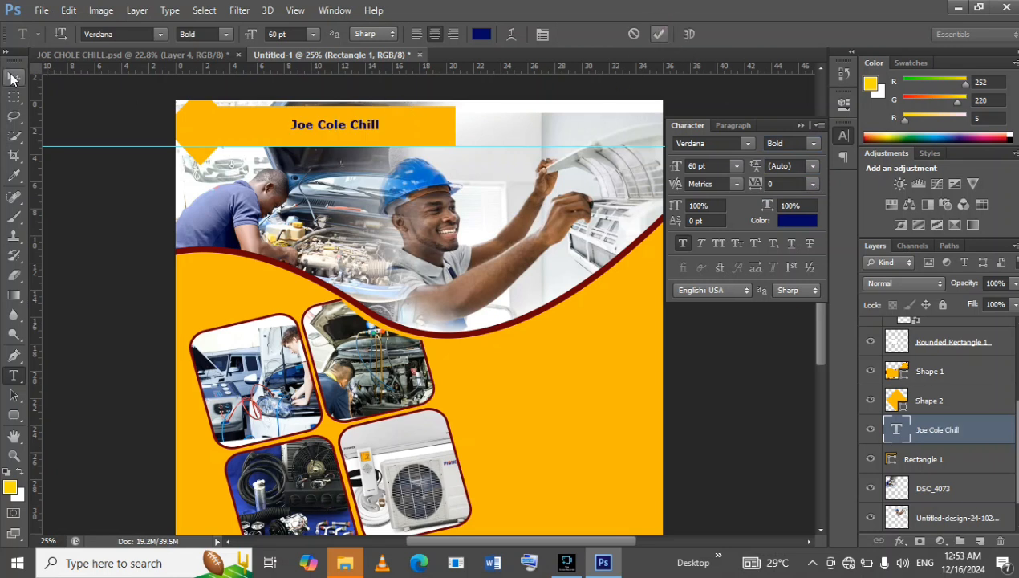
# Look up the font settings of the title text in the reference JOE CHOLE CHILL.psd, and return to the working document.
pyautogui.click(116, 54)
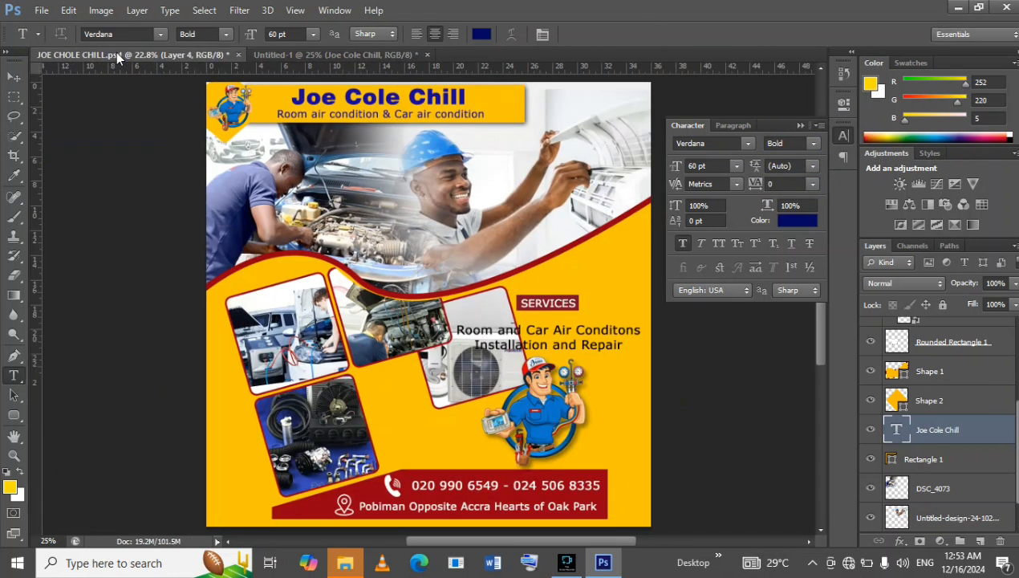
pyautogui.click(276, 55)
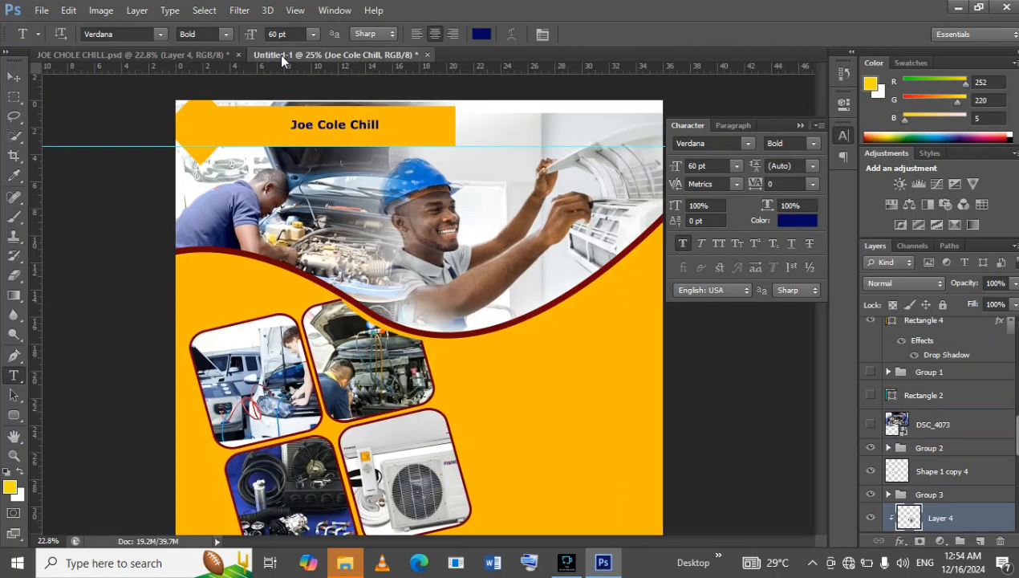
pyautogui.click(13, 77)
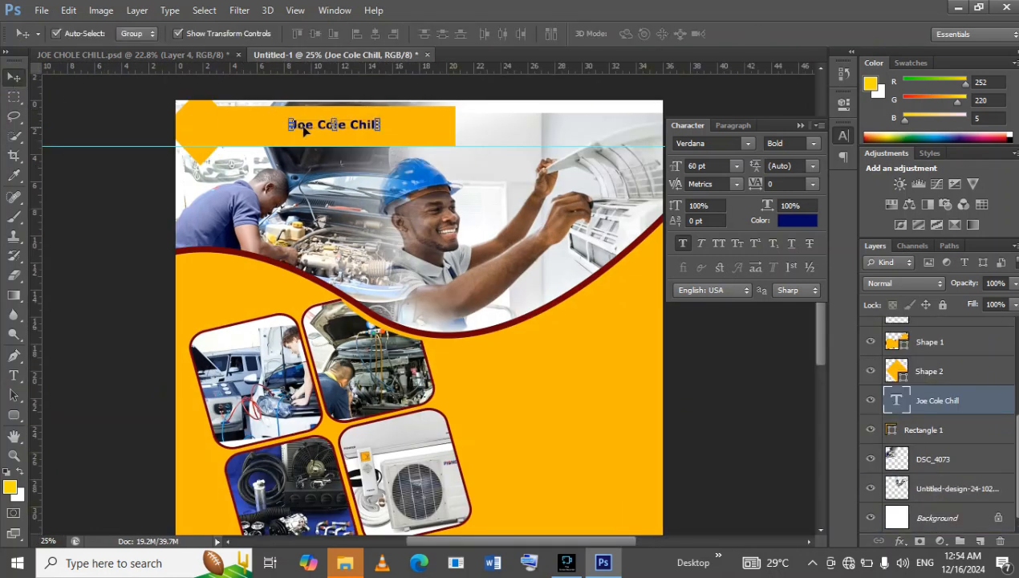
pyautogui.click(167, 56)
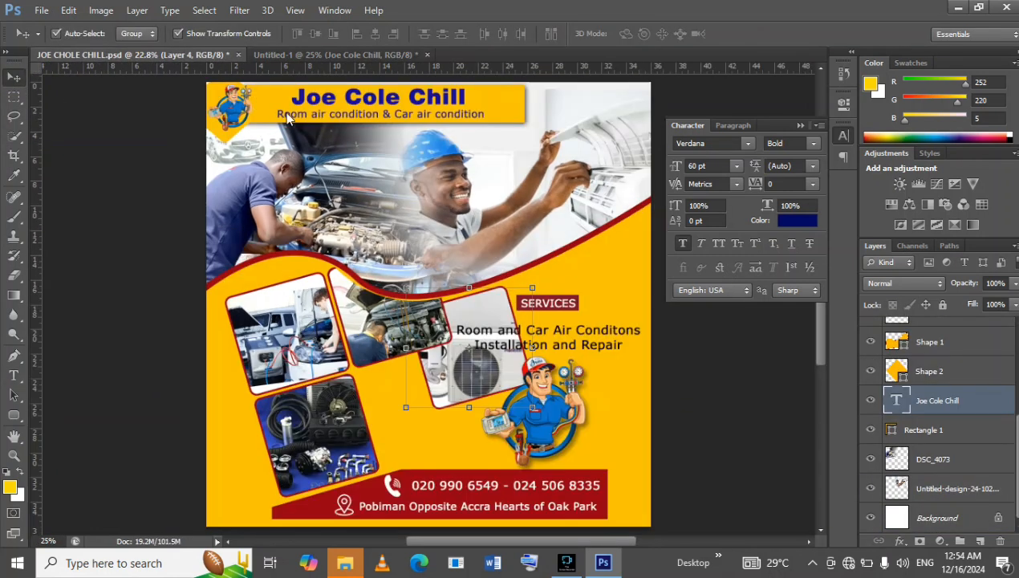
pyautogui.click(327, 101)
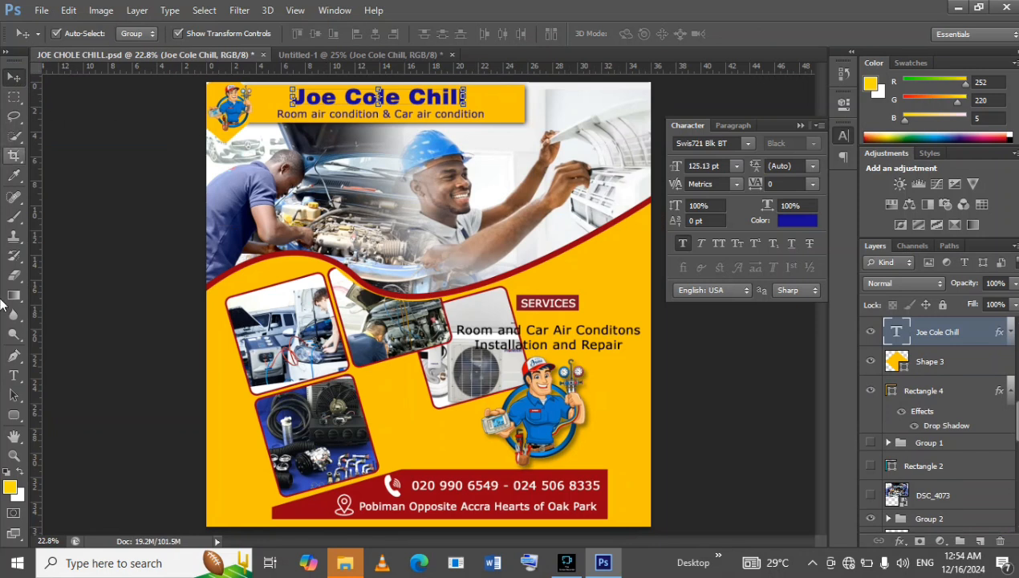
pyautogui.click(14, 376)
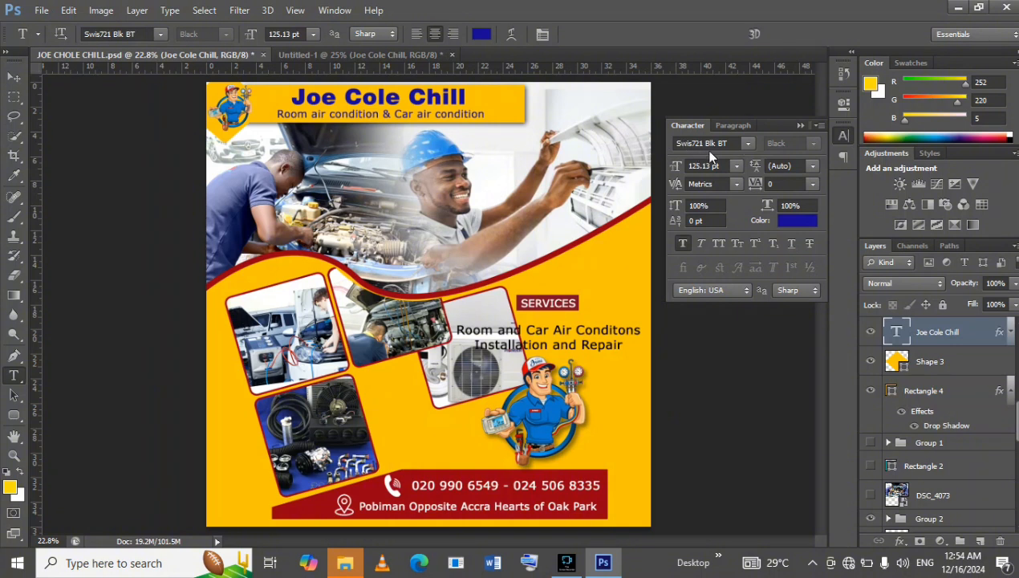
pyautogui.click(362, 54)
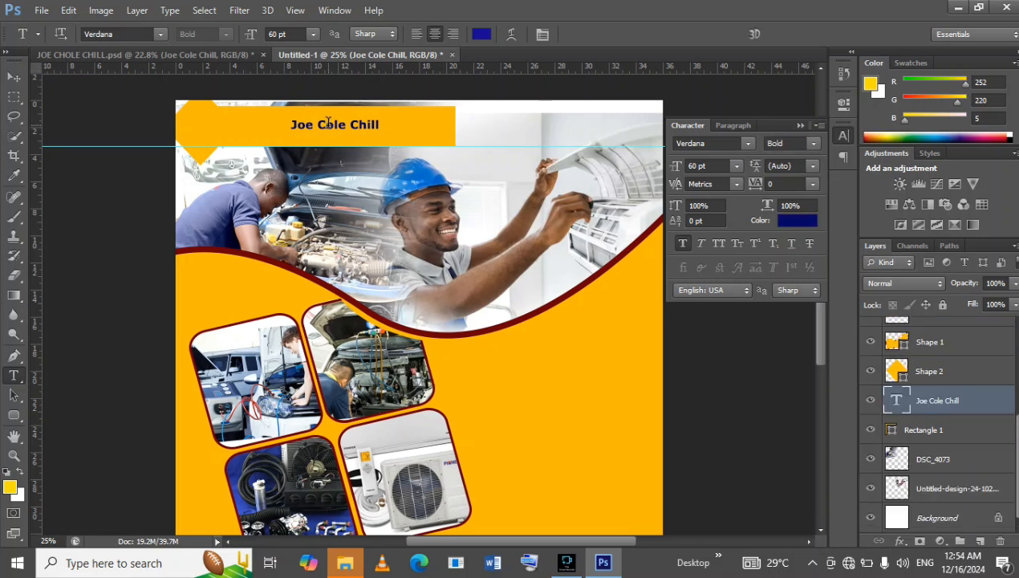
pyautogui.click(326, 128)
pyautogui.rightClick(329, 128)
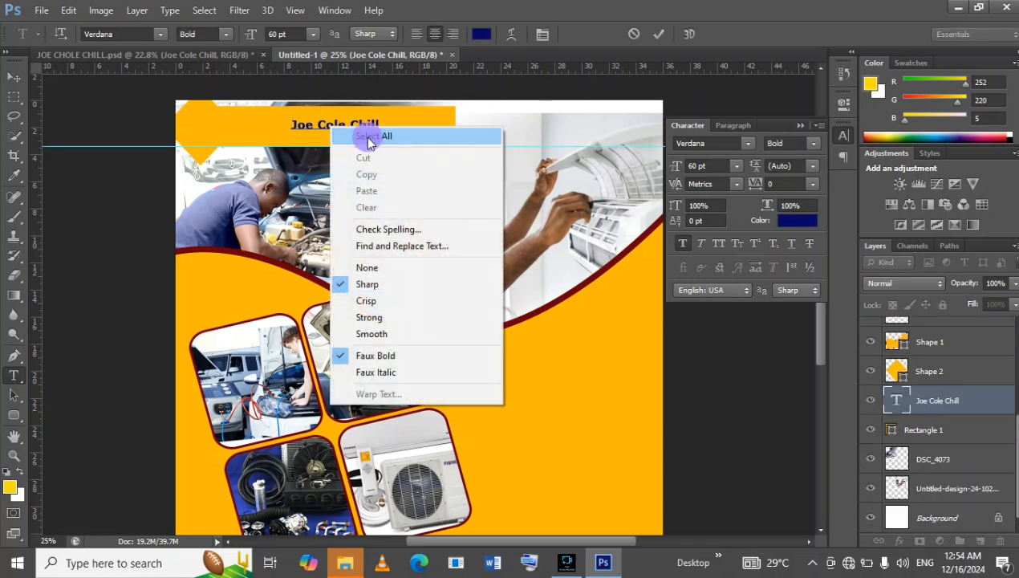
pyautogui.click(364, 136)
pyautogui.click(747, 145)
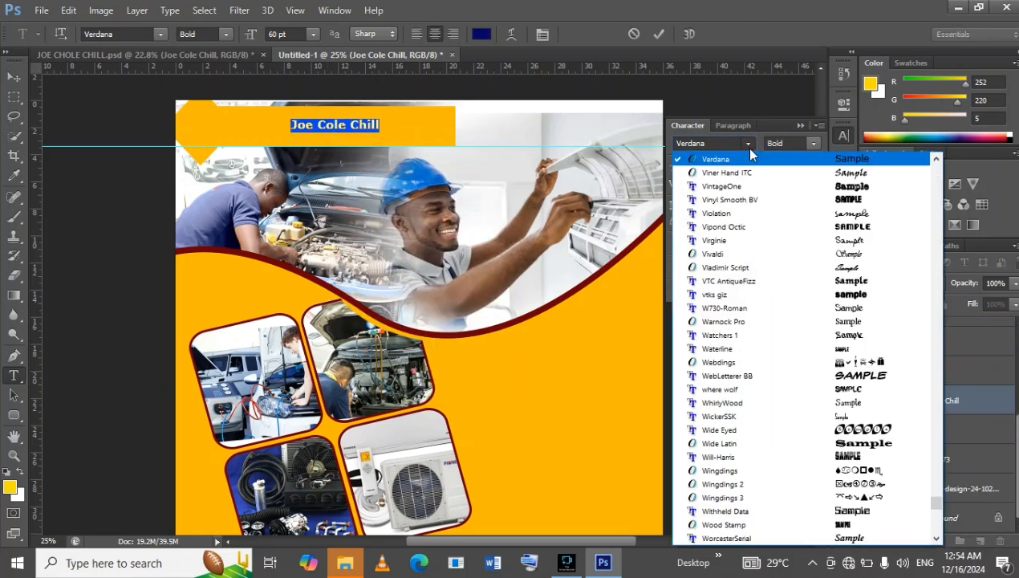
pyautogui.scroll(2, 731, 296)
pyautogui.scroll(15, 730, 295)
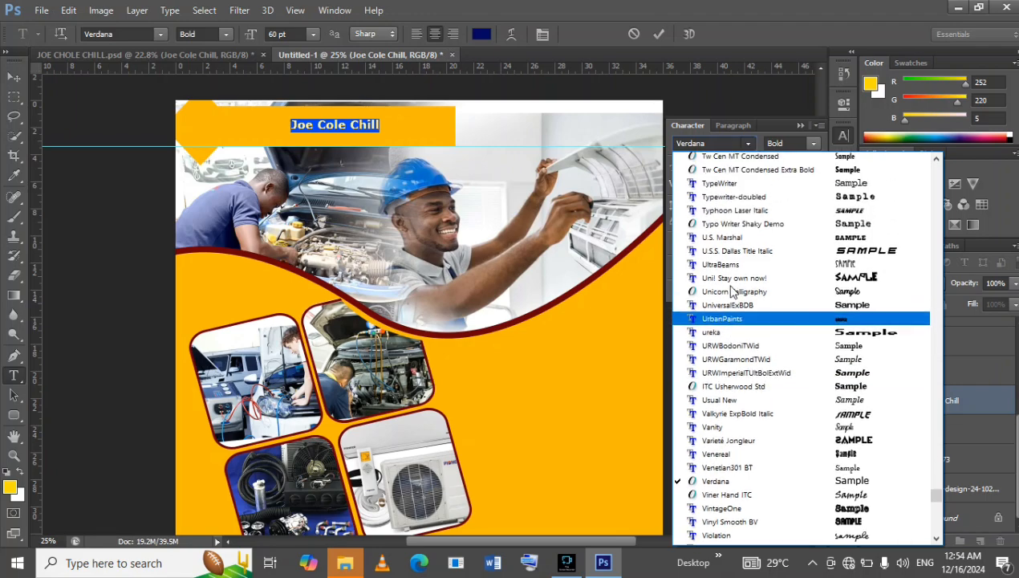
pyautogui.scroll(10, 730, 293)
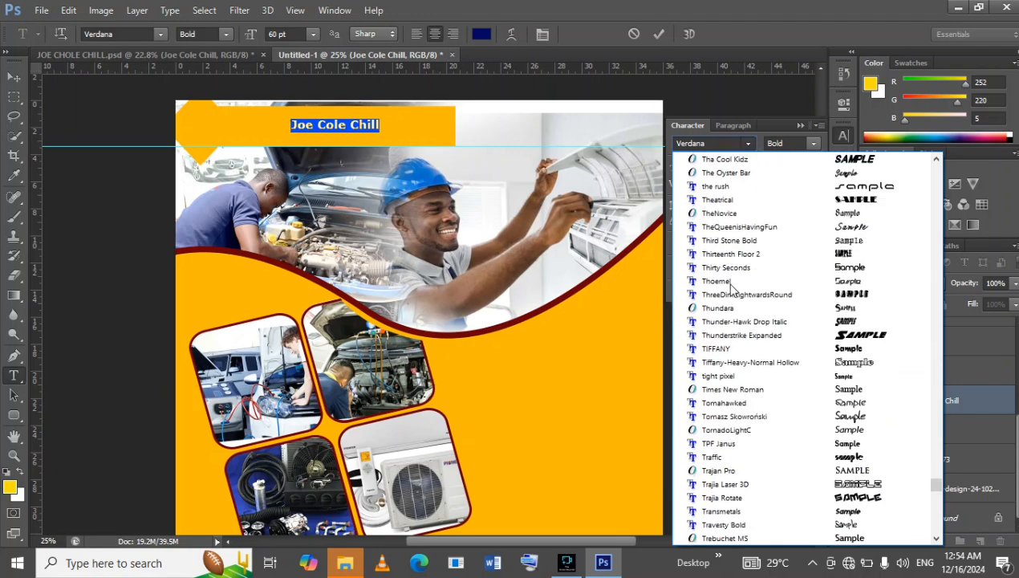
pyautogui.scroll(8, 732, 290)
pyautogui.scroll(-3, 750, 282)
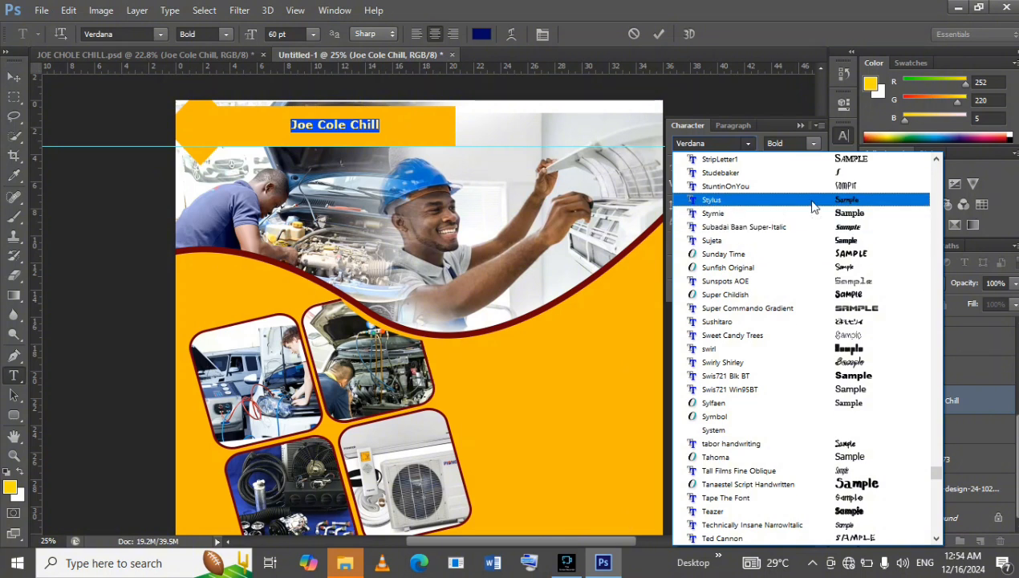
# Recheck the title's font name in the reference flyer and return to the working document.
pyautogui.click(112, 53)
pyautogui.click(113, 54)
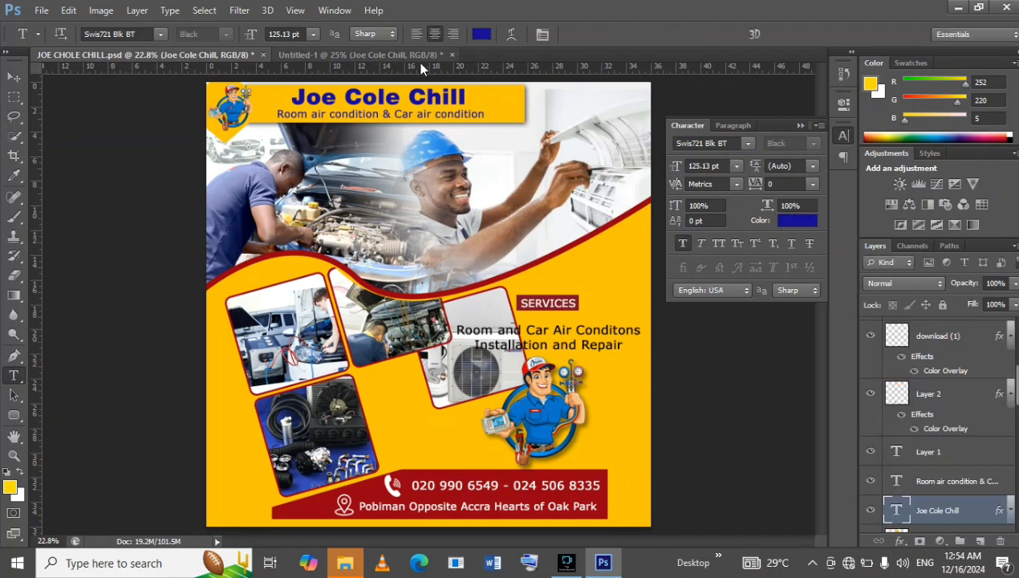
pyautogui.click(363, 60)
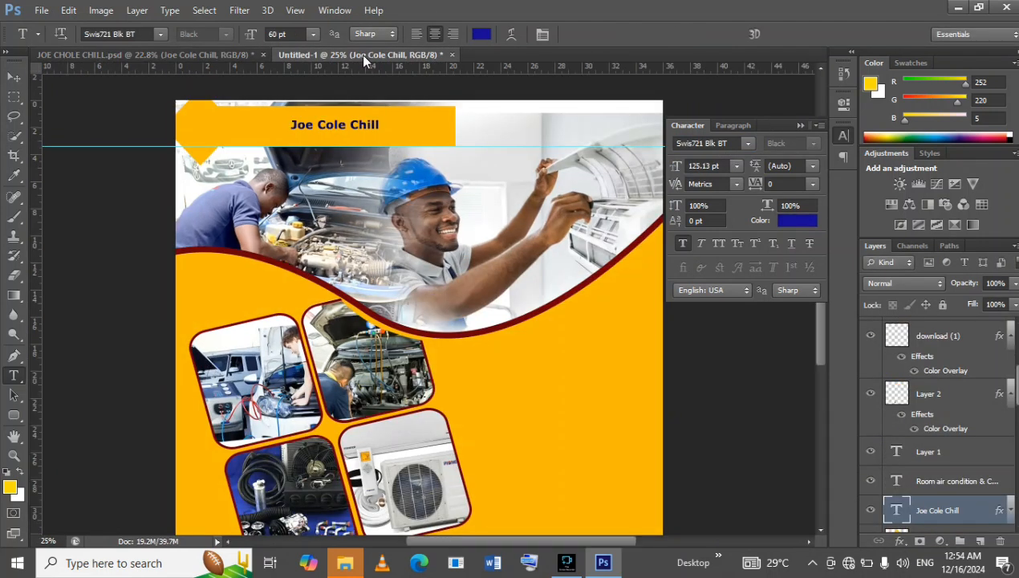
# Change the whole "Joe Cole Chill" title to the Swis721 Blk BT font and commit the edit.
pyautogui.click(343, 125)
pyautogui.rightClick(361, 130)
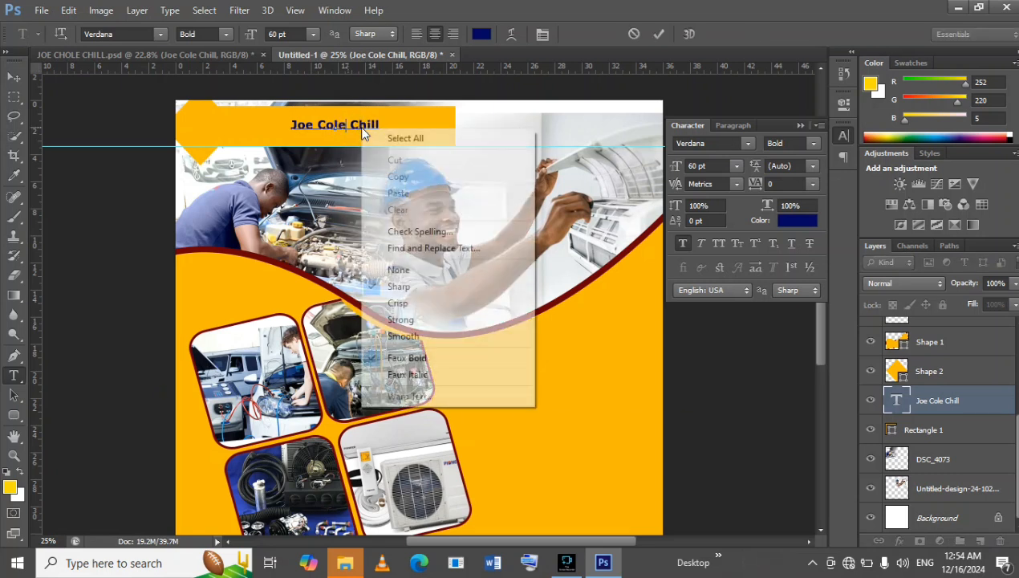
pyautogui.click(379, 137)
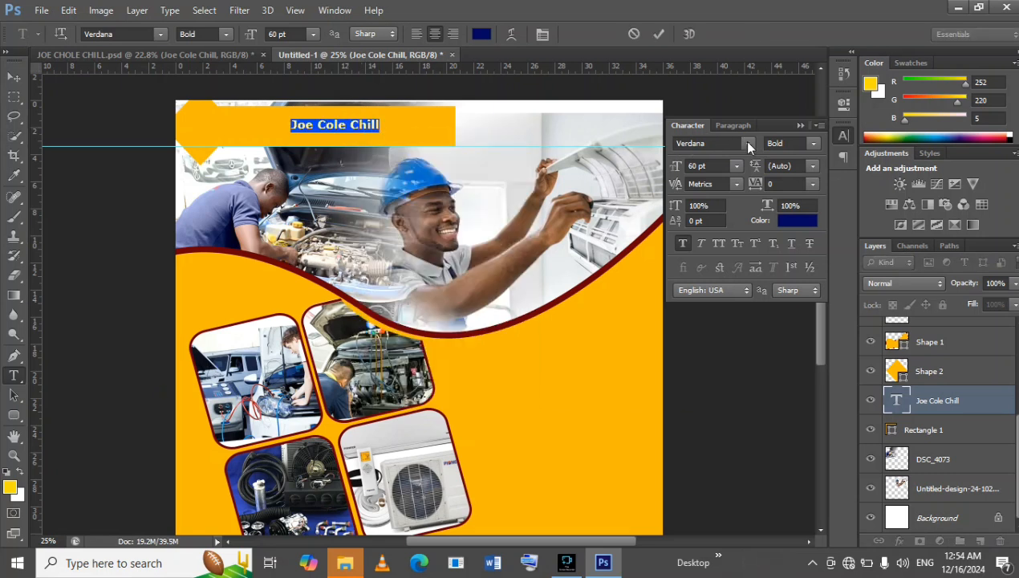
pyautogui.click(748, 144)
pyautogui.scroll(15, 770, 297)
pyautogui.scroll(10, 769, 299)
pyautogui.scroll(5, 766, 337)
pyautogui.scroll(-3, 773, 387)
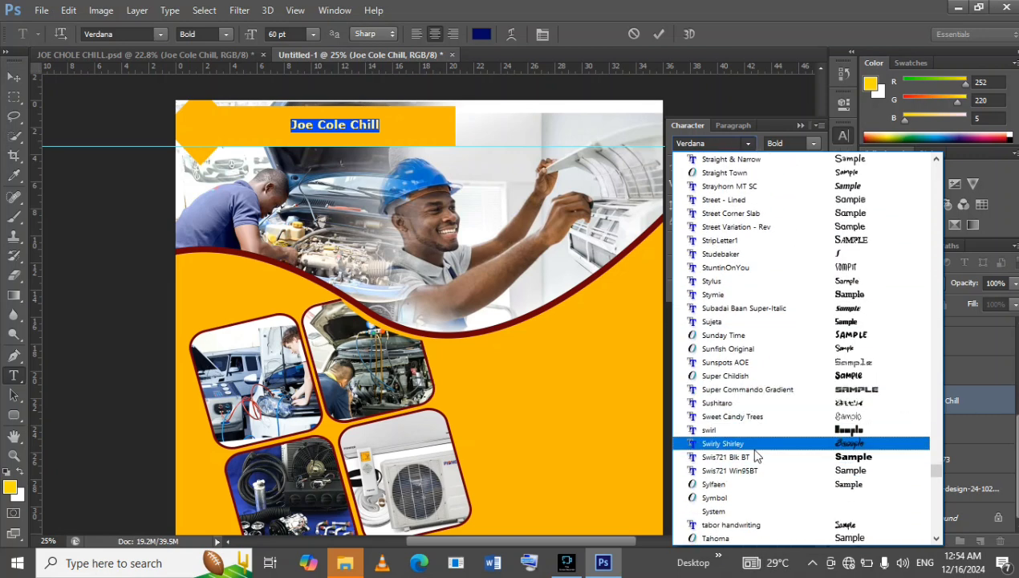
pyautogui.scroll(-3, 758, 462)
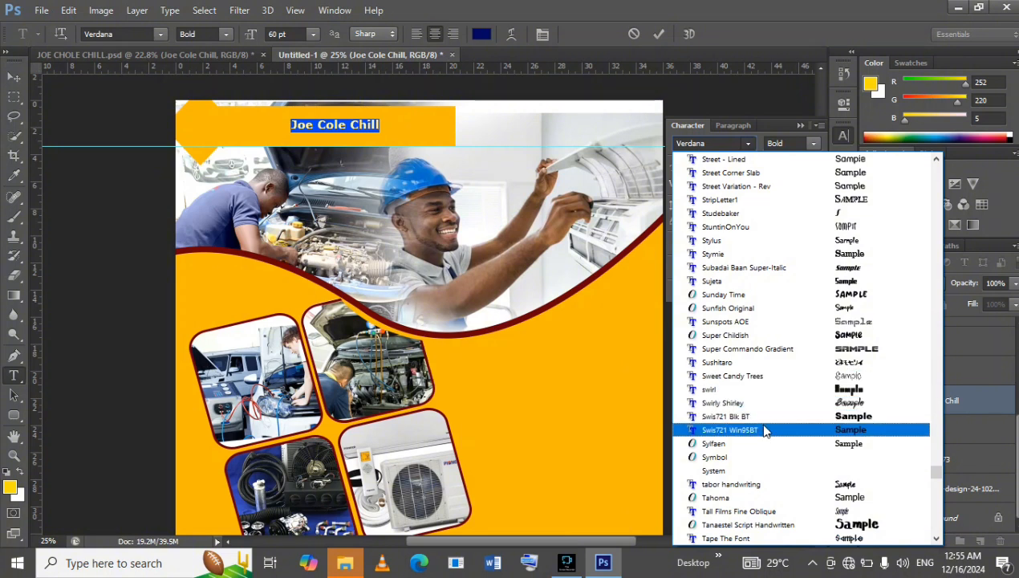
pyautogui.click(751, 417)
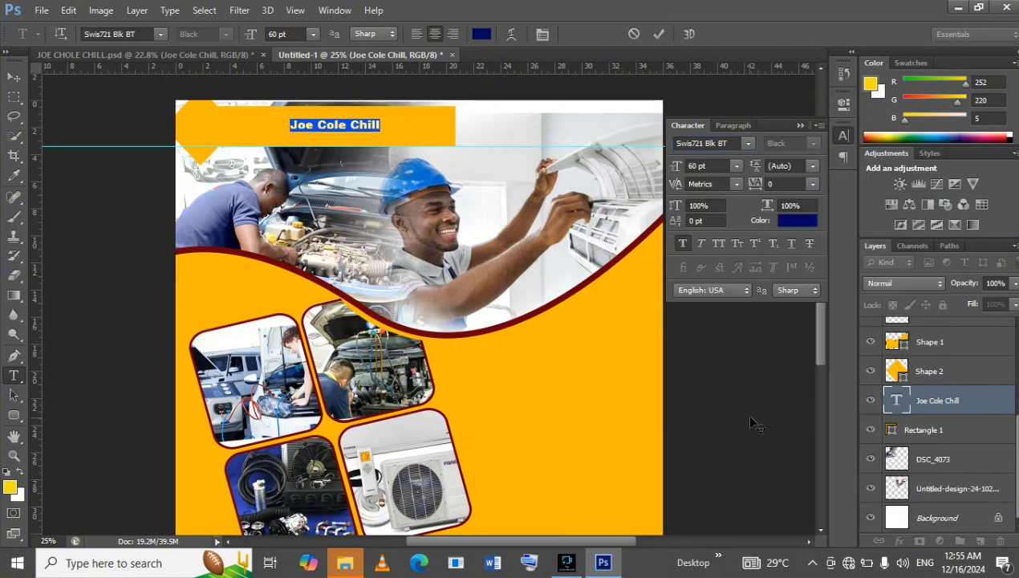
pyautogui.click(800, 125)
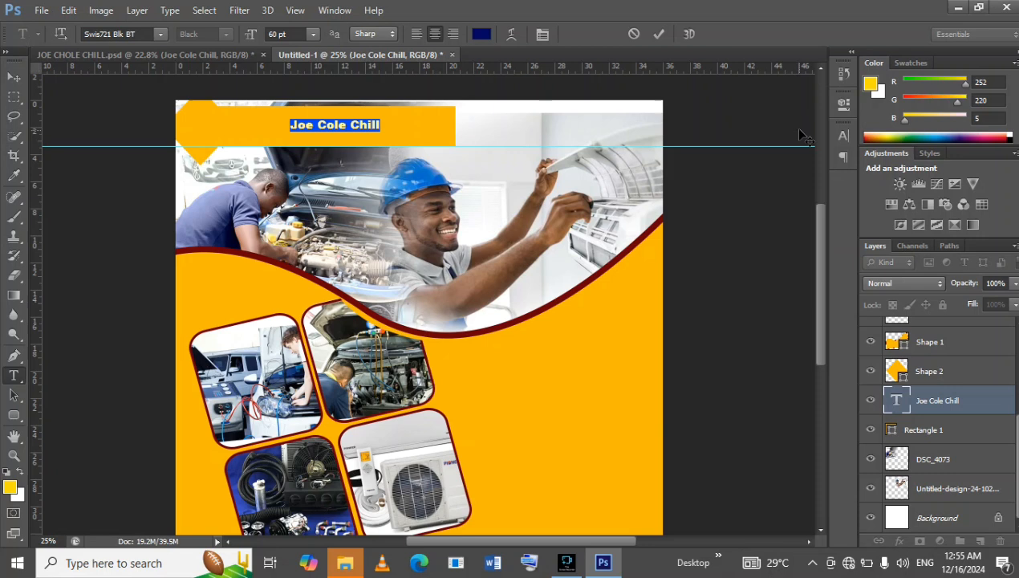
pyautogui.click(657, 34)
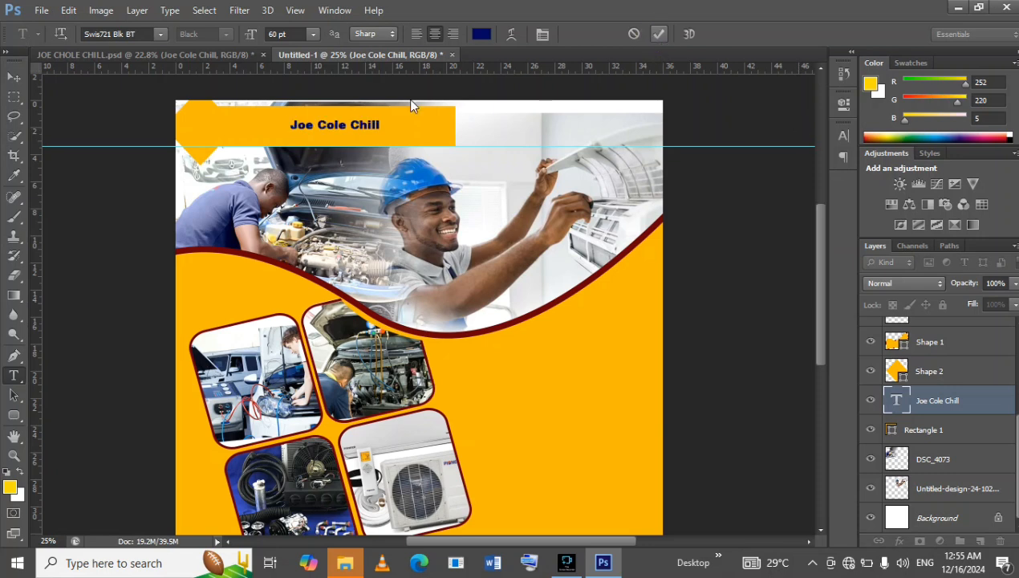
# Enlarge the title to about 186% and centre it in the upper part of the header bar, at about X 851.5, Y 108 px.
pyautogui.click(13, 76)
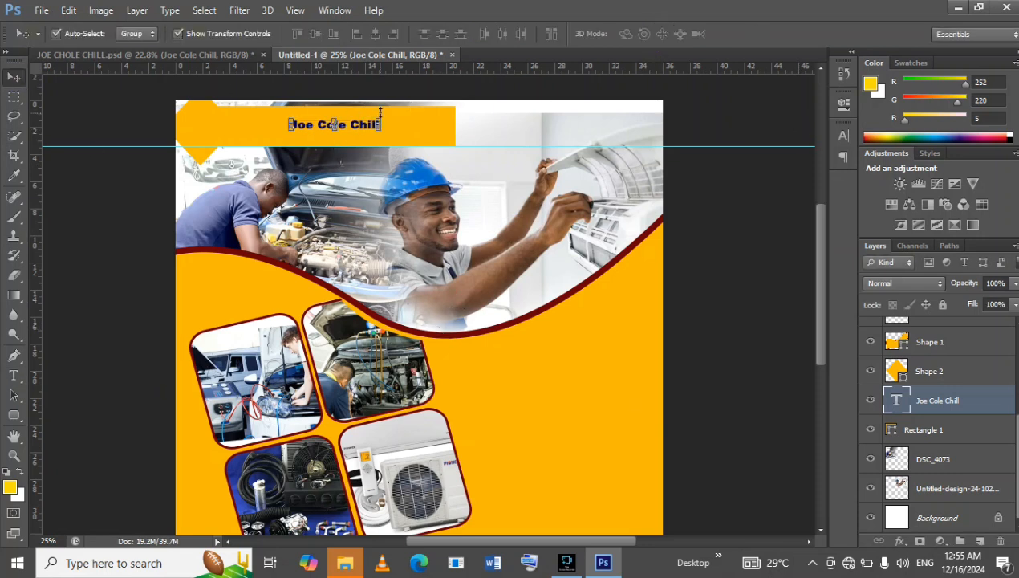
pyautogui.moveTo(382, 120); pyautogui.dragTo(459, 106)
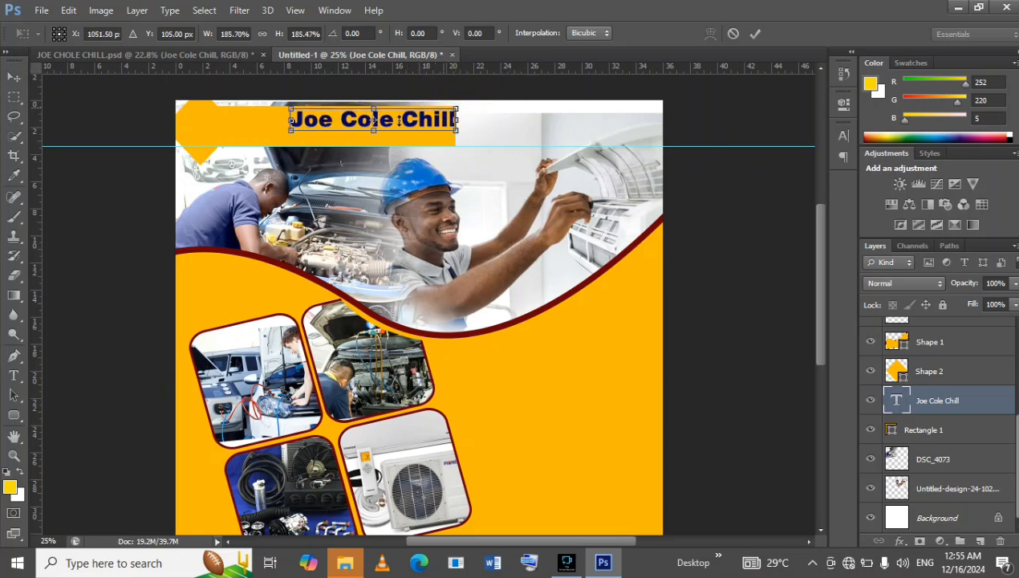
pyautogui.moveTo(401, 126); pyautogui.dragTo(362, 122)
pyautogui.press('Down')
pyautogui.press('Down')
pyautogui.press('Down')
pyautogui.press('Down')
pyautogui.press('Down')
pyautogui.press('Down')
pyautogui.press('Down')
pyautogui.press('Down')
pyautogui.press('Down')
pyautogui.press('Down')
pyautogui.press('Down')
pyautogui.press('Down')
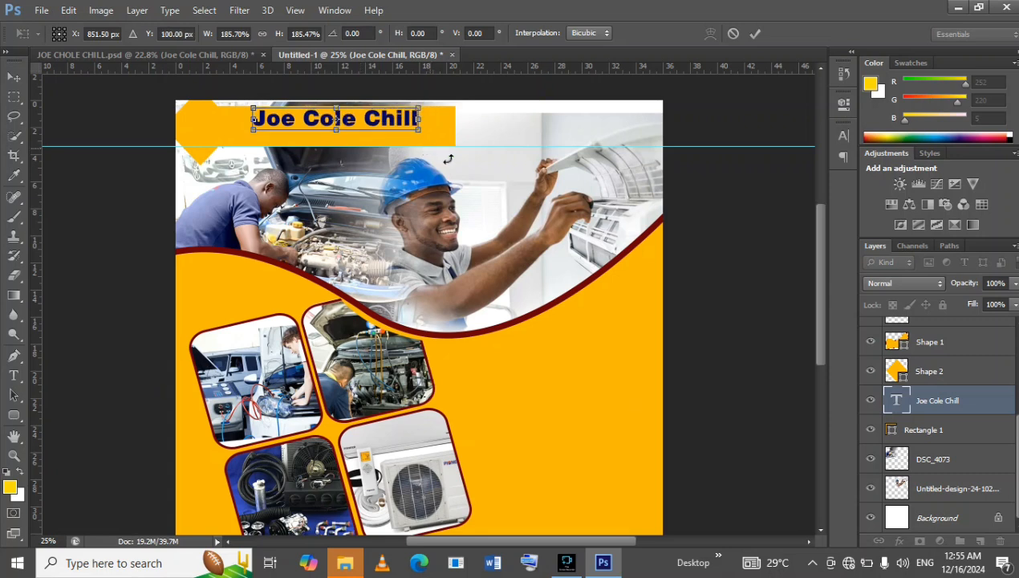
pyautogui.press('Down')
pyautogui.press('Down')
pyautogui.press('Down')
pyautogui.press('Down')
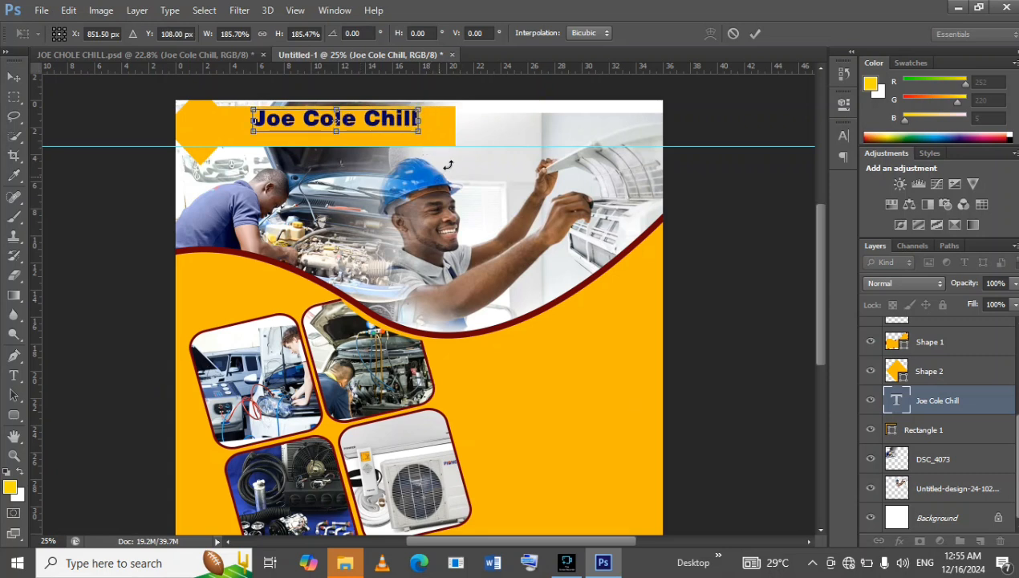
pyautogui.click(754, 34)
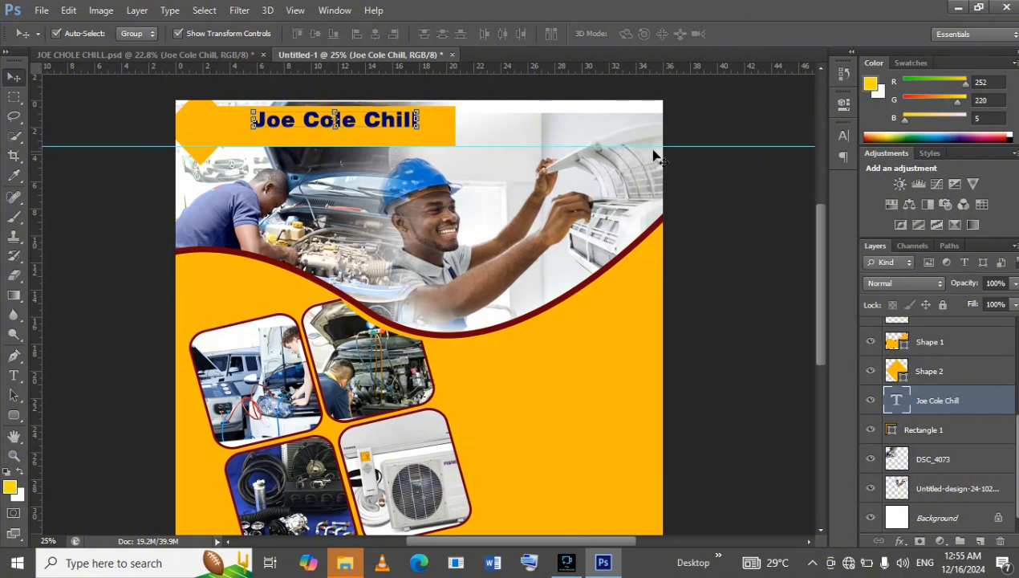
# Deselect the title and compare the header with the one in the reference flyer.
pyautogui.click(706, 142)
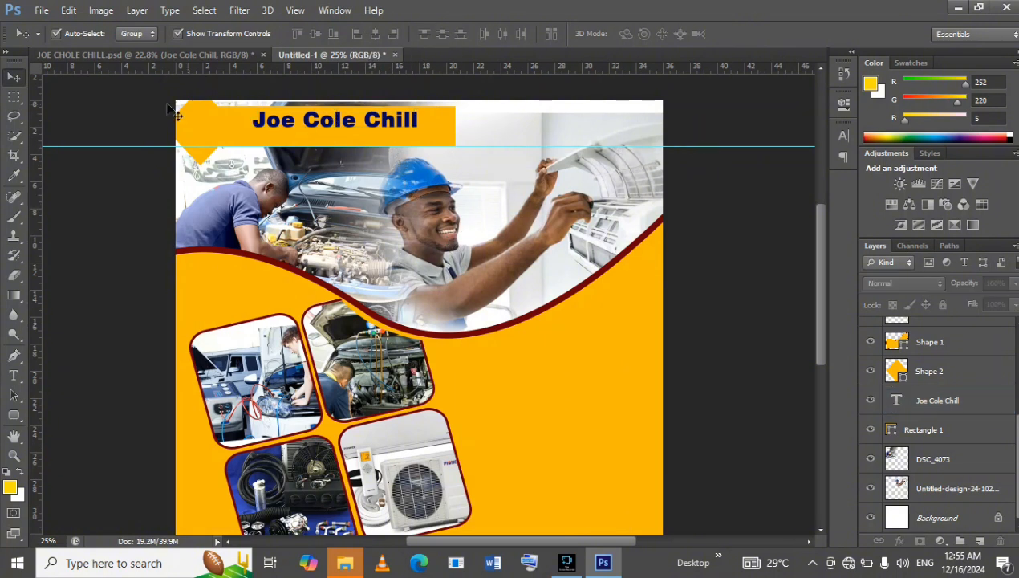
pyautogui.click(133, 58)
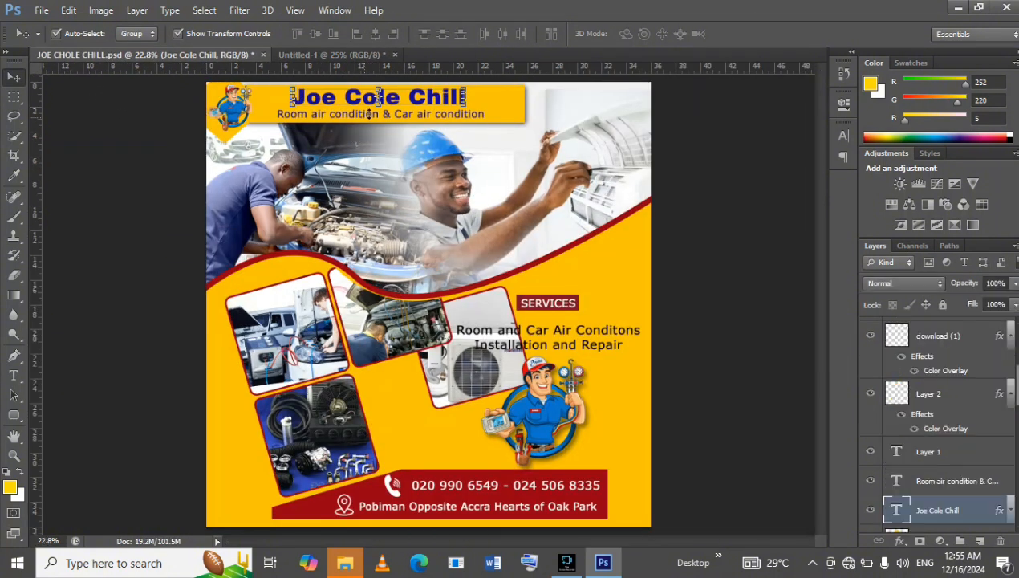
pyautogui.click(302, 53)
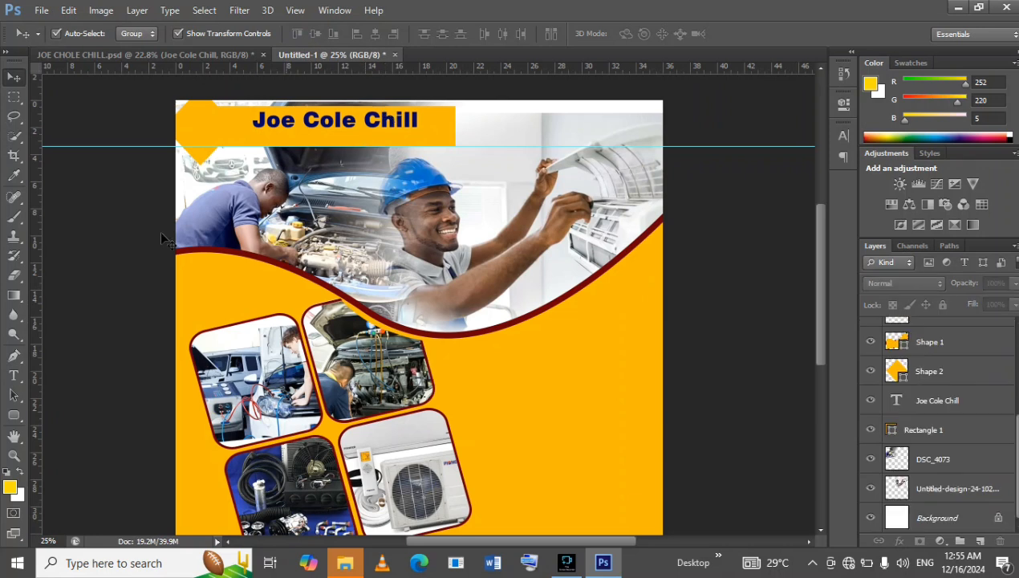
# Recolour the whole "Joe Cole Chill" title to the brighter navy blue #06097e and commit the edit.
pyautogui.click(13, 381)
pyautogui.click(347, 118)
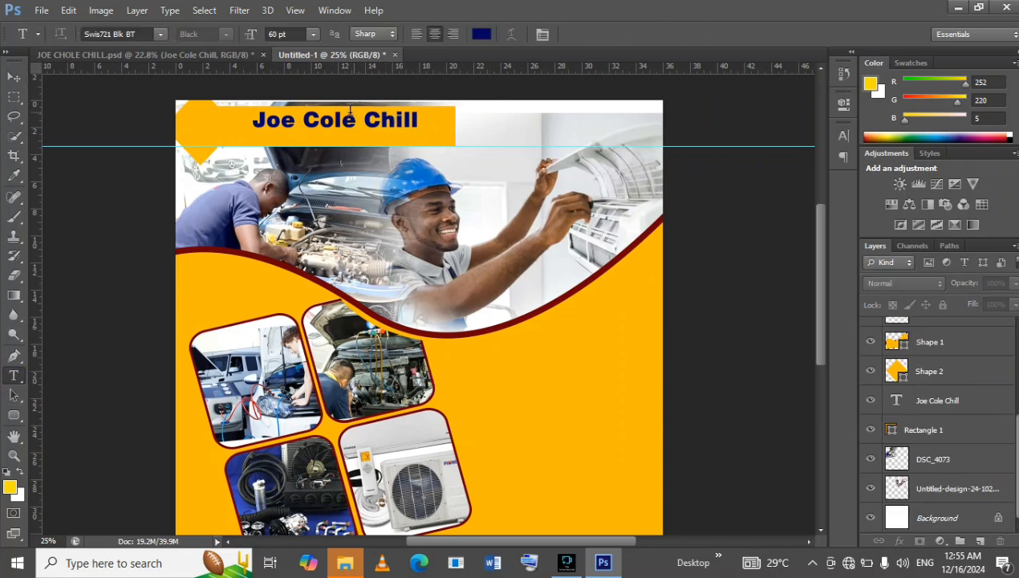
pyautogui.rightClick(349, 121)
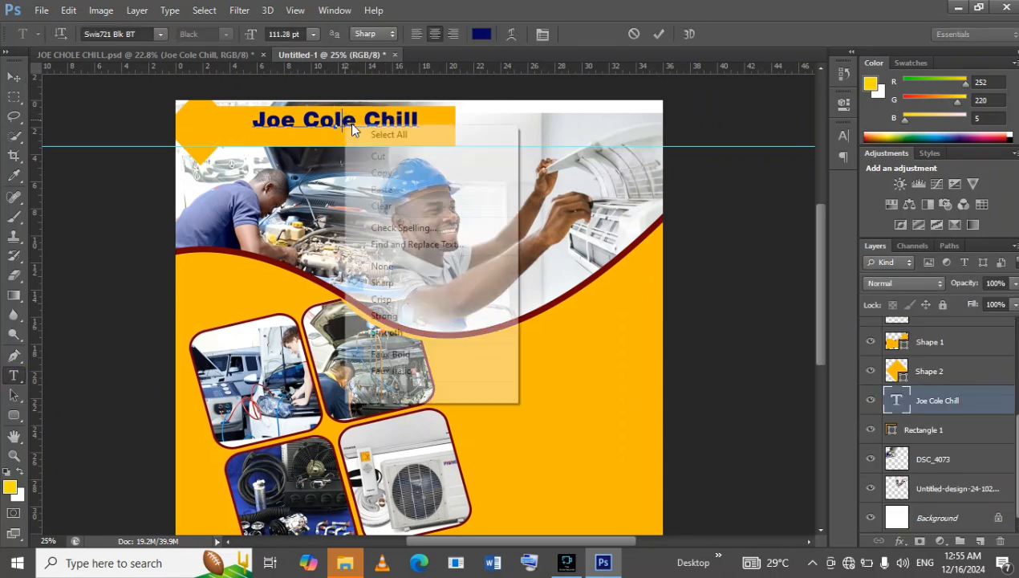
pyautogui.click(394, 134)
pyautogui.click(481, 33)
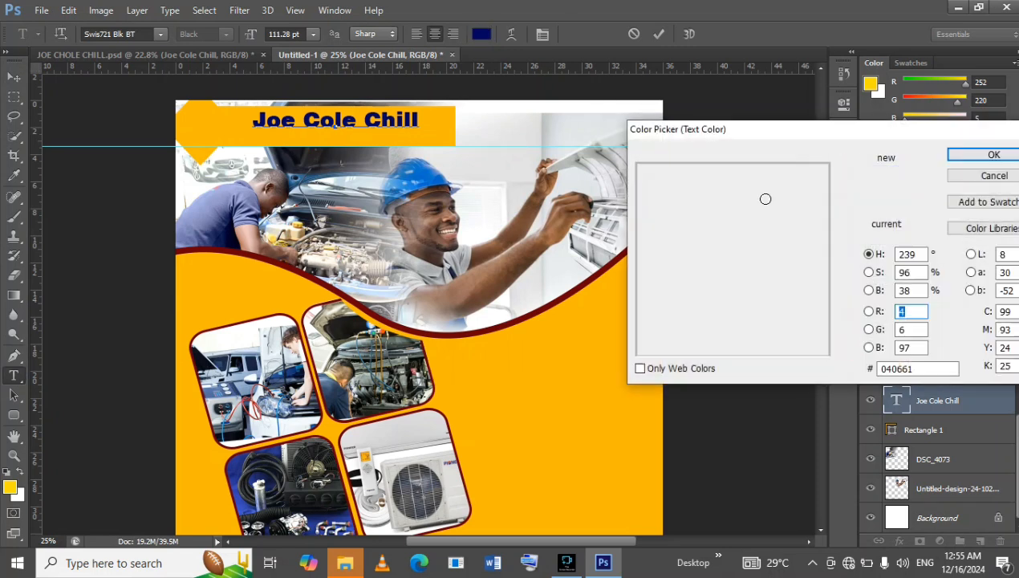
pyautogui.click(818, 261)
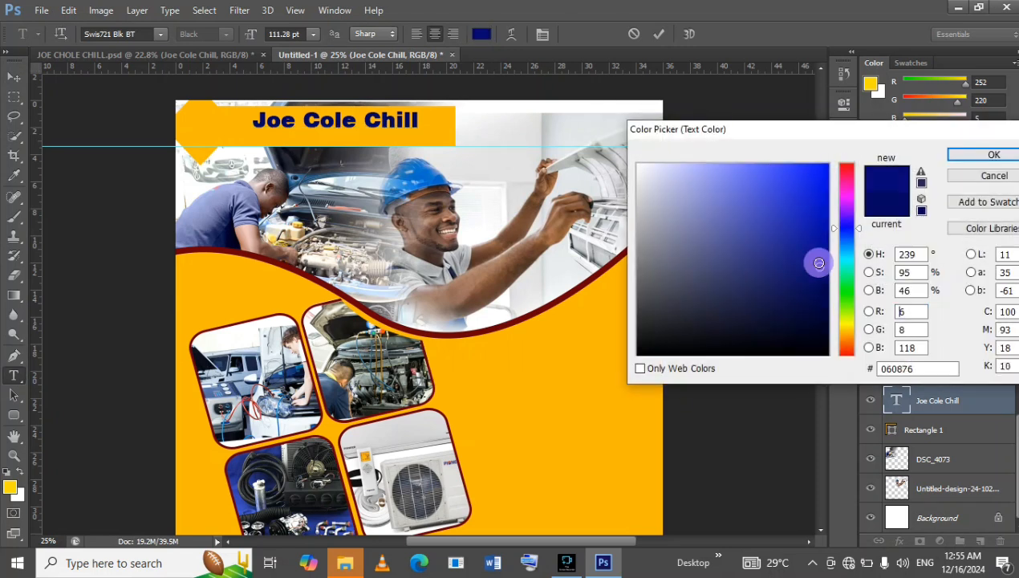
pyautogui.click(973, 155)
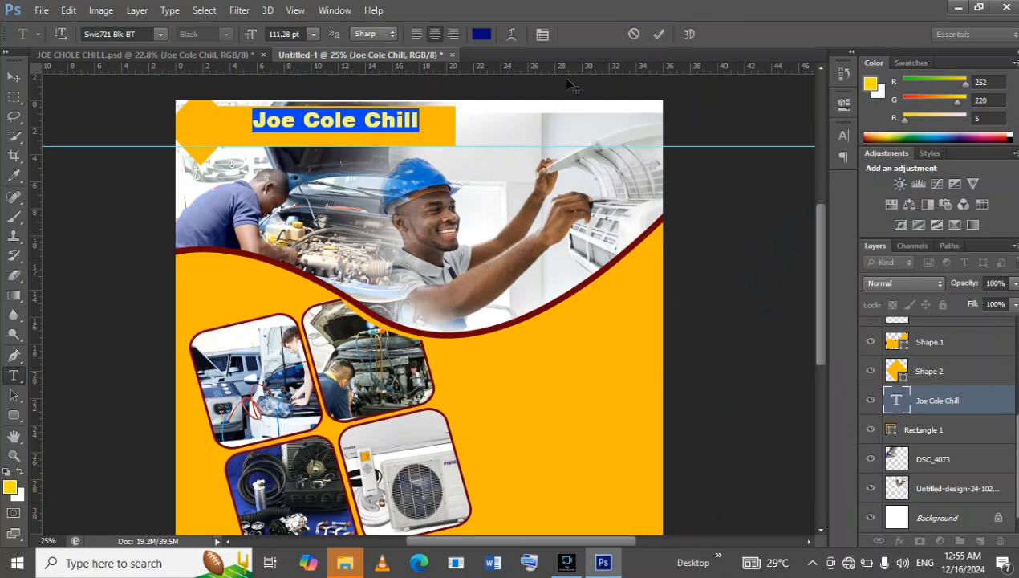
pyautogui.click(659, 36)
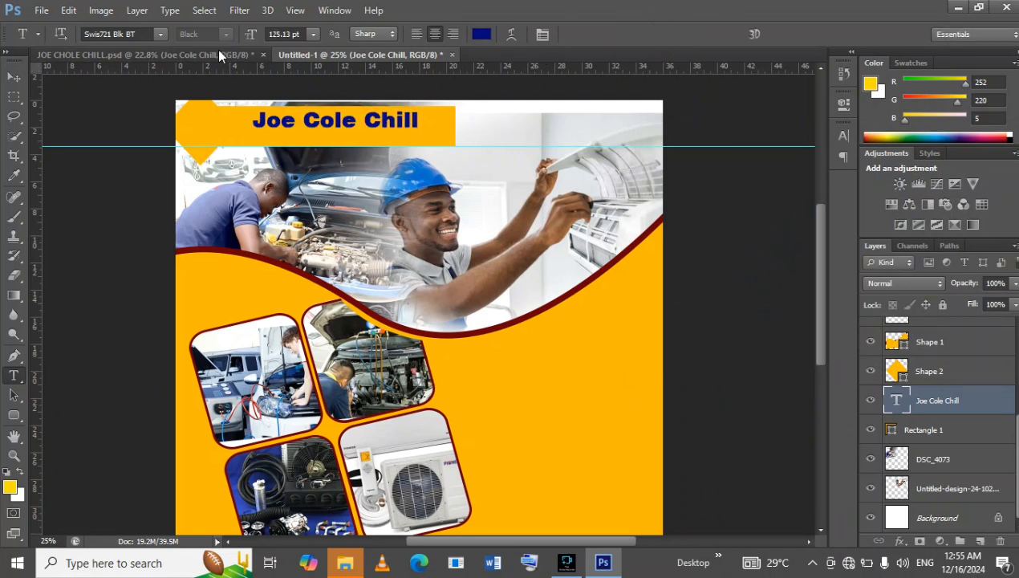
# Compare the title colour and the subtitle wording with the reference flyer, and return to the working document.
pyautogui.click(219, 55)
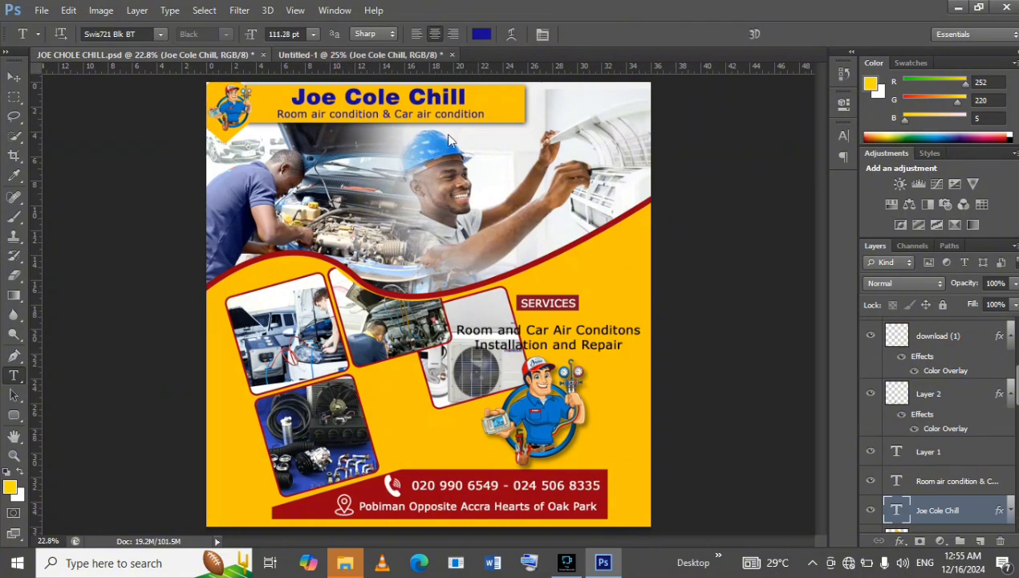
pyautogui.hotkey('ctrl', 'Tab')
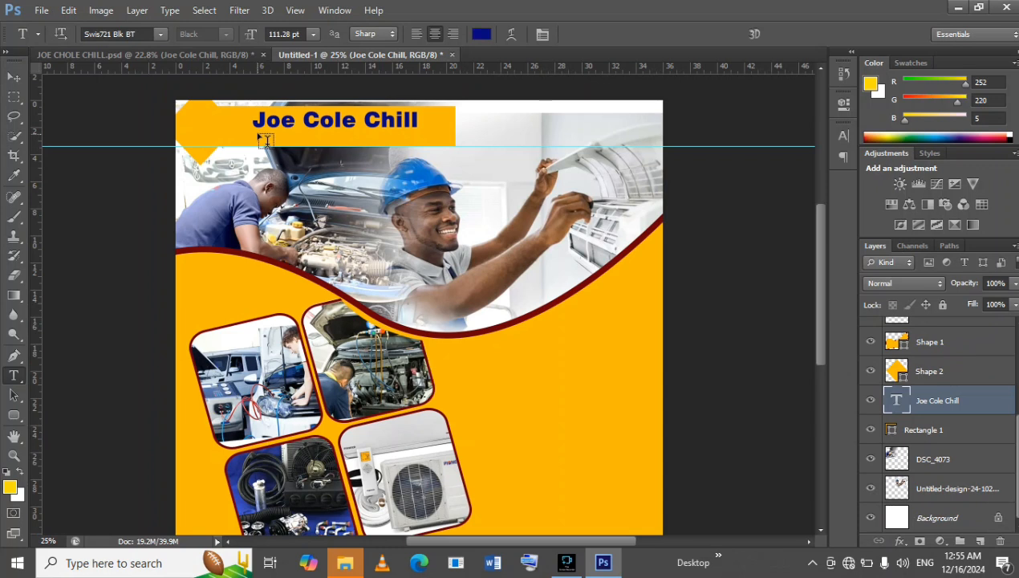
pyautogui.click(201, 55)
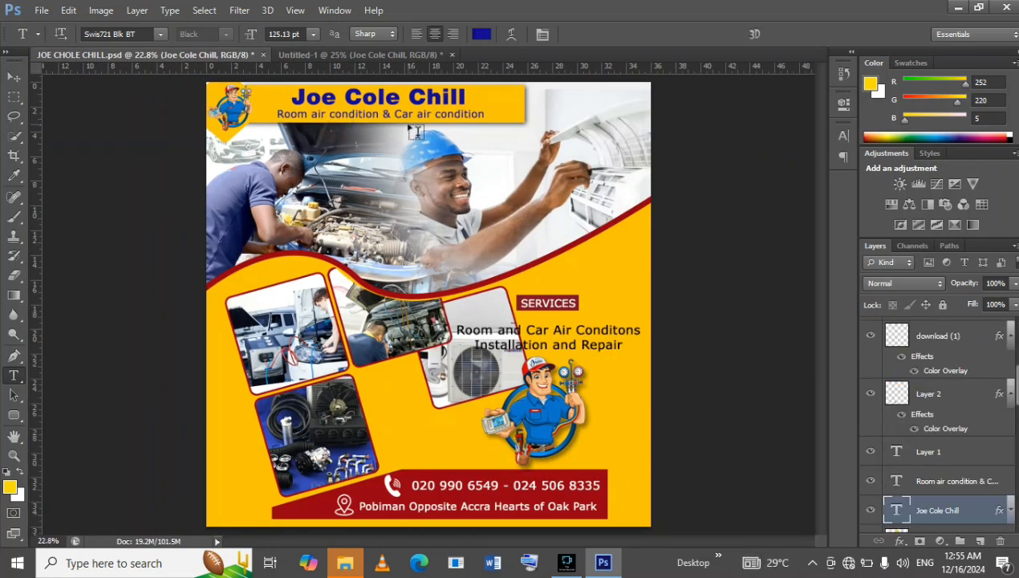
pyautogui.click(298, 55)
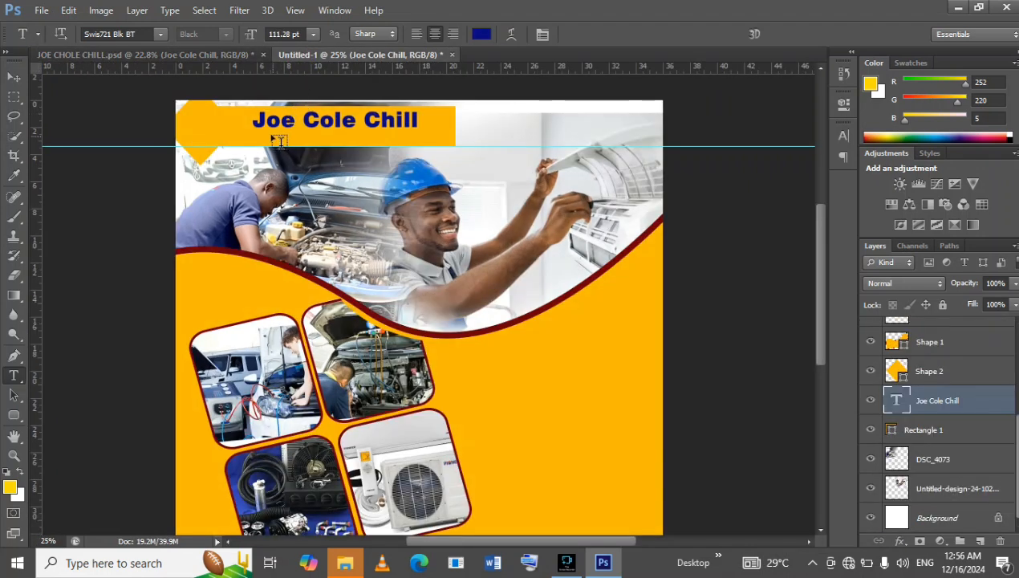
# Add a 60 pt subtitle reading "RoomAir Condition 7 Car Air Condition" below the title in the header bar.
pyautogui.click(275, 142)
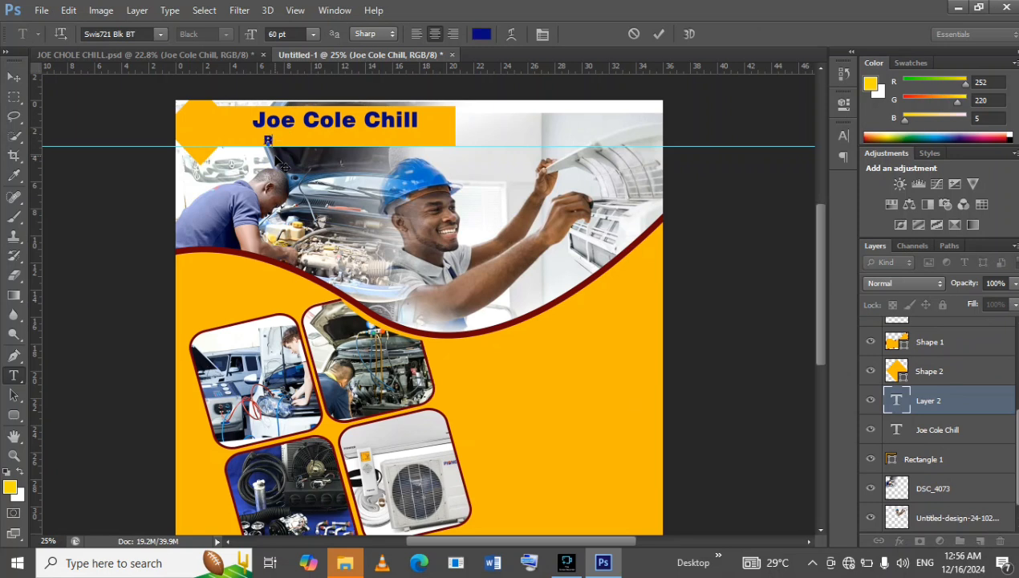
pyautogui.write('RoomAir')
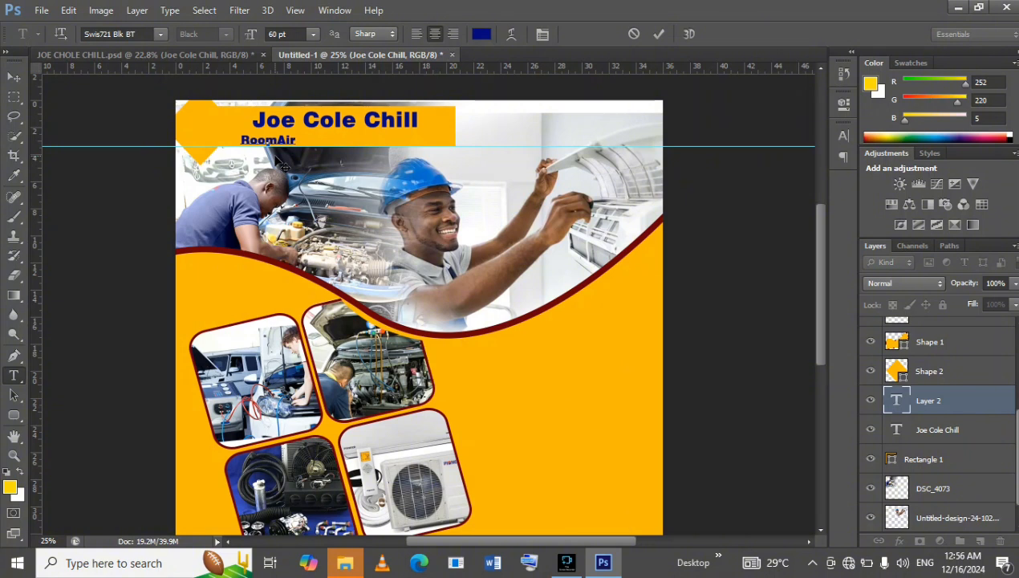
pyautogui.write(' Condit')
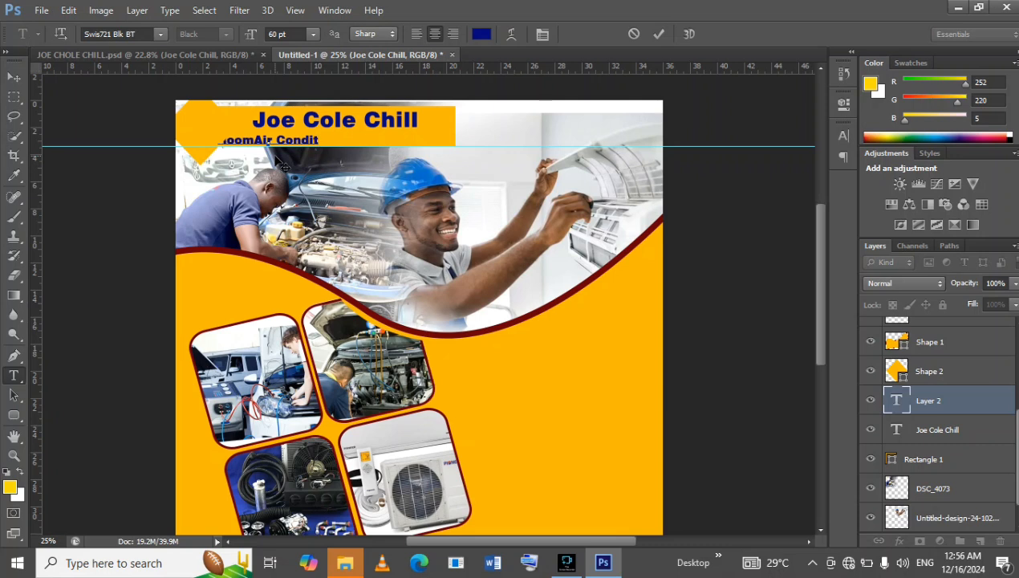
pyautogui.write('ion ')
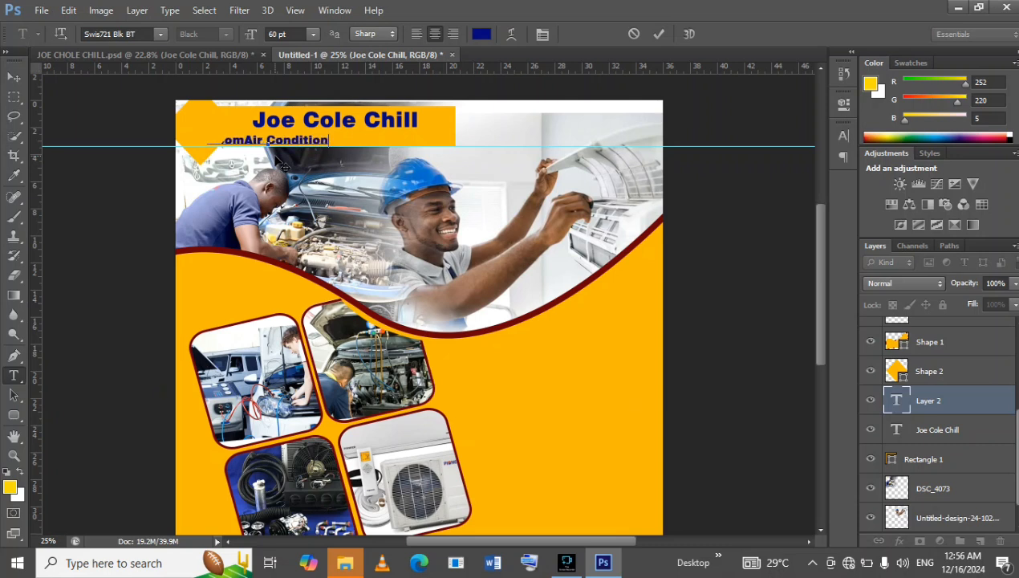
pyautogui.write('7 Car')
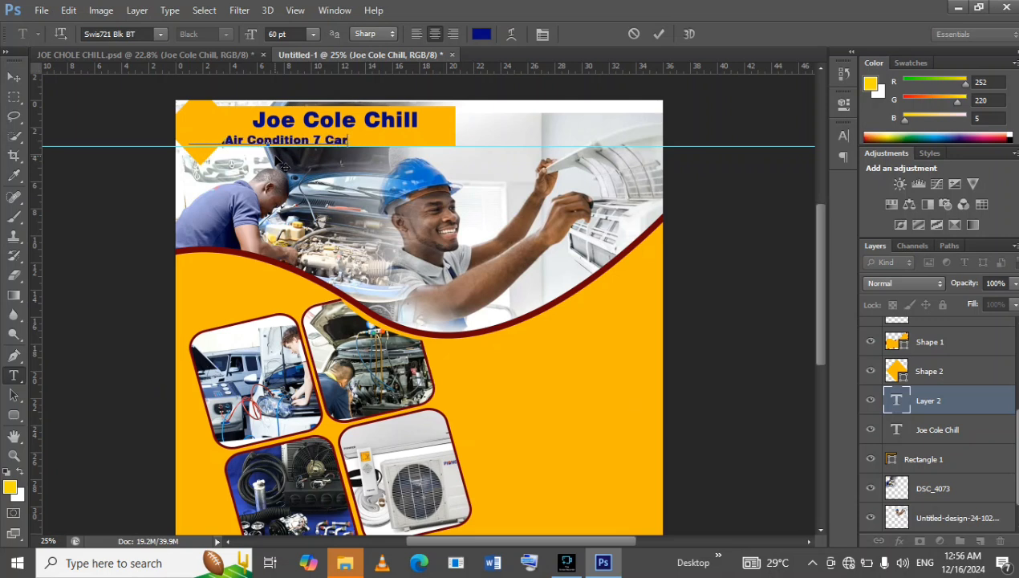
pyautogui.write(' A')
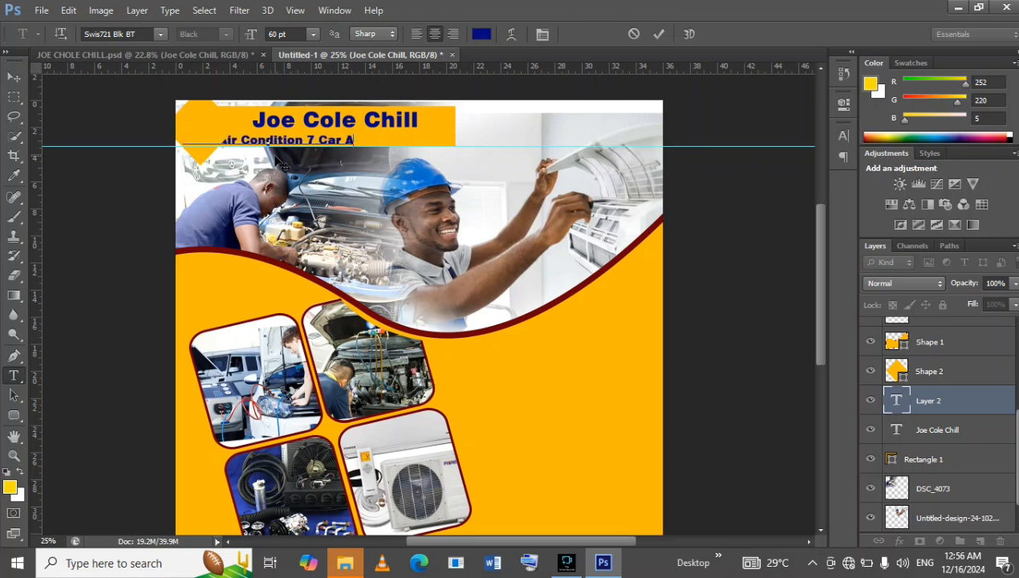
pyautogui.write('ir')
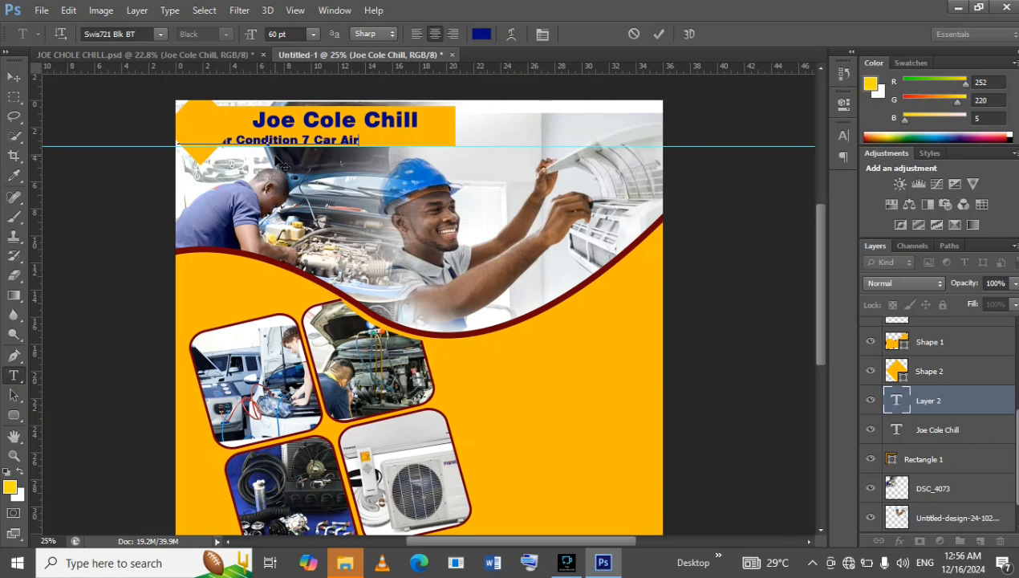
pyautogui.write(' Condition')
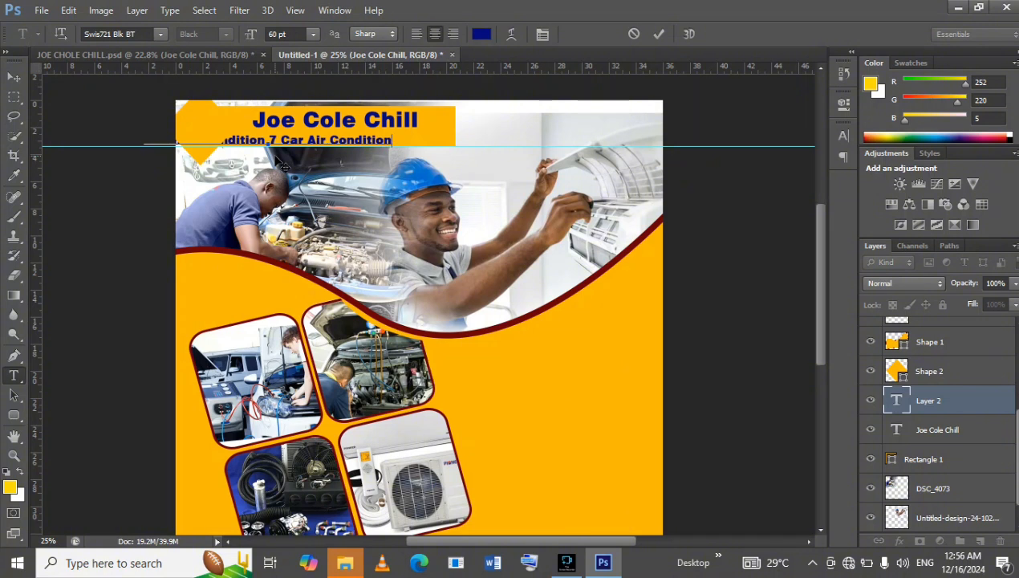
# Remove faux bold from the subtitle, shift it right so its end stays within the header bar, and commit the text.
pyautogui.rightClick(288, 137)
pyautogui.click(305, 143)
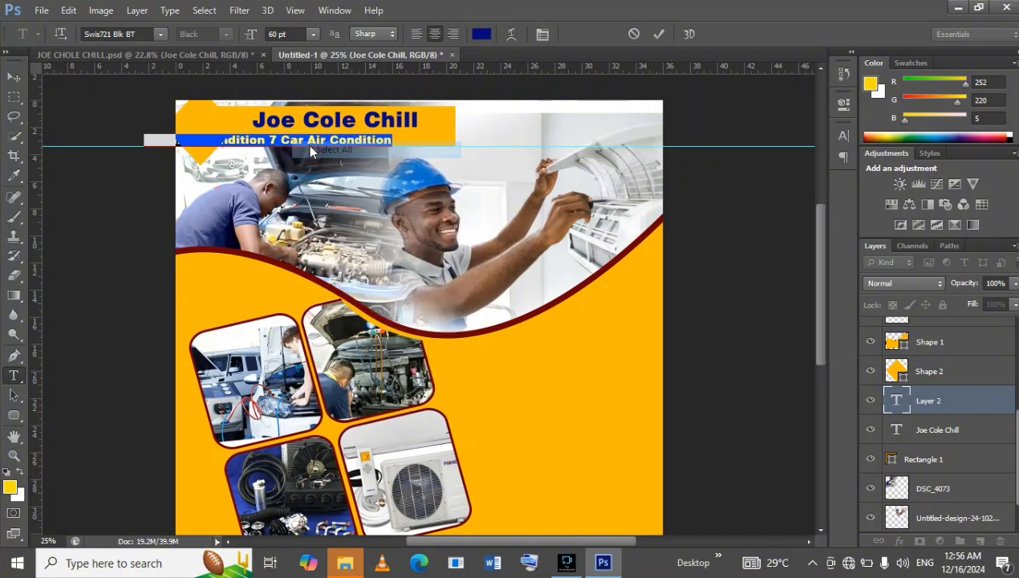
pyautogui.click(843, 138)
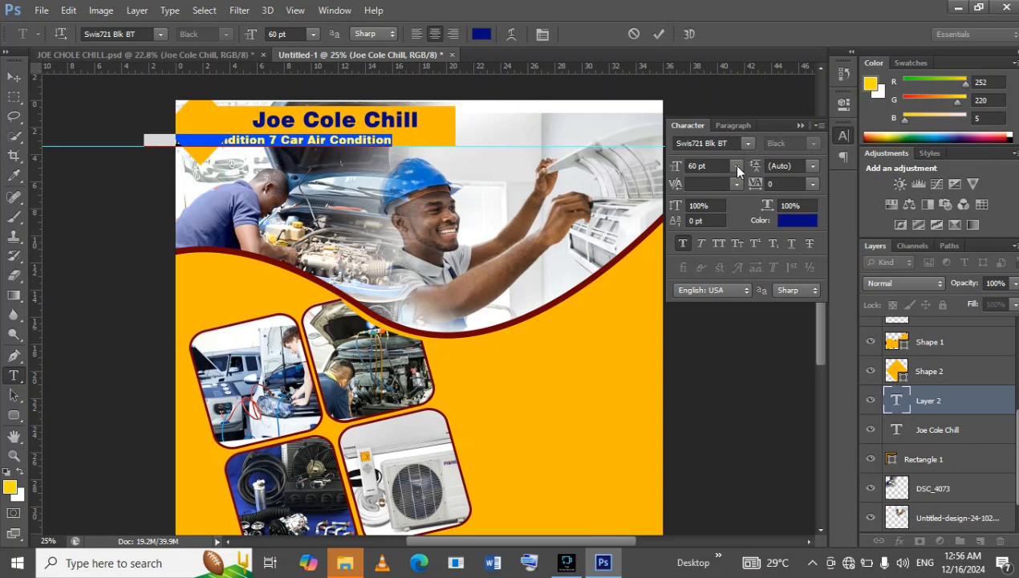
pyautogui.click(683, 244)
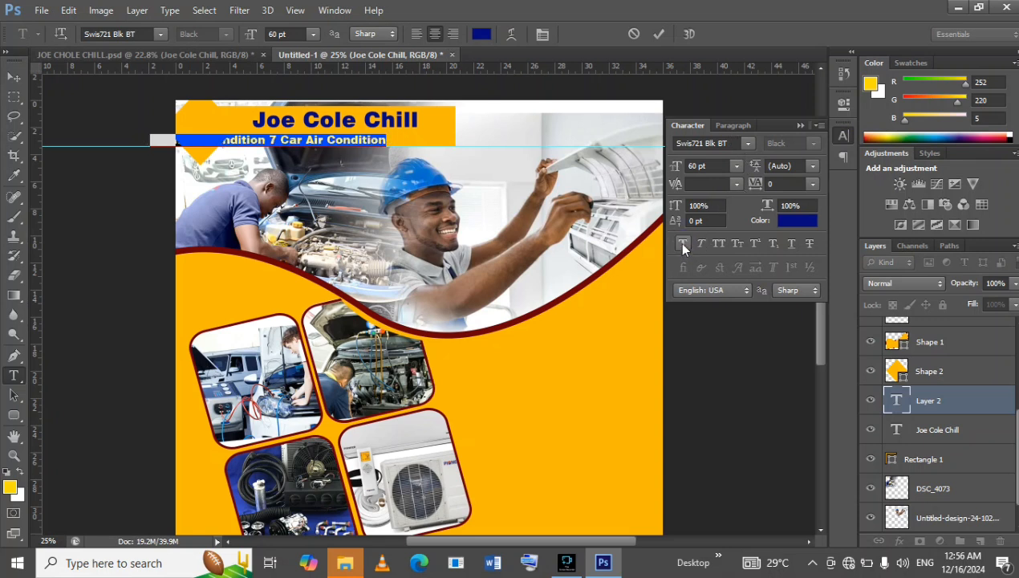
pyautogui.click(800, 126)
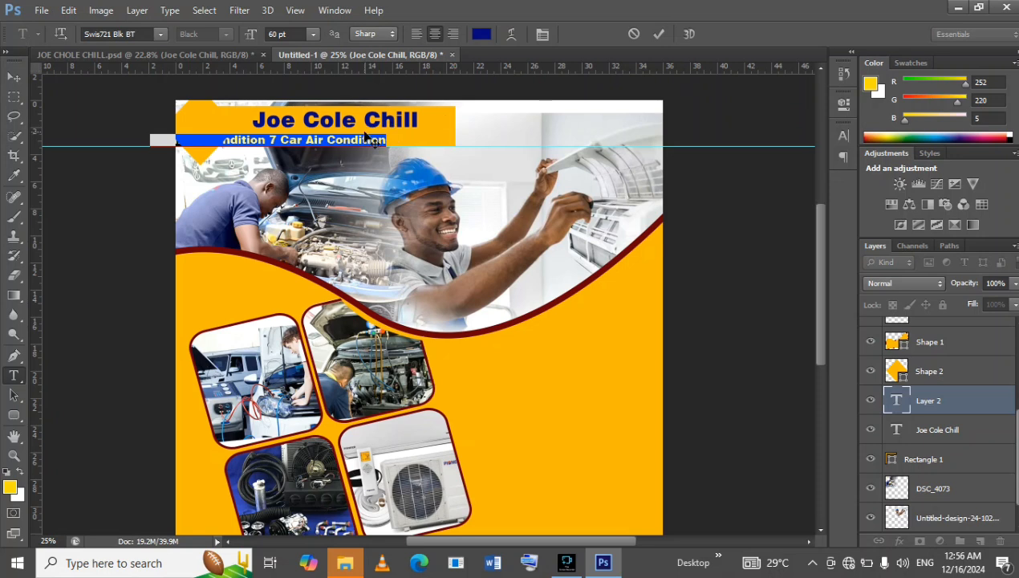
pyautogui.moveTo(407, 161); pyautogui.dragTo(457, 154)
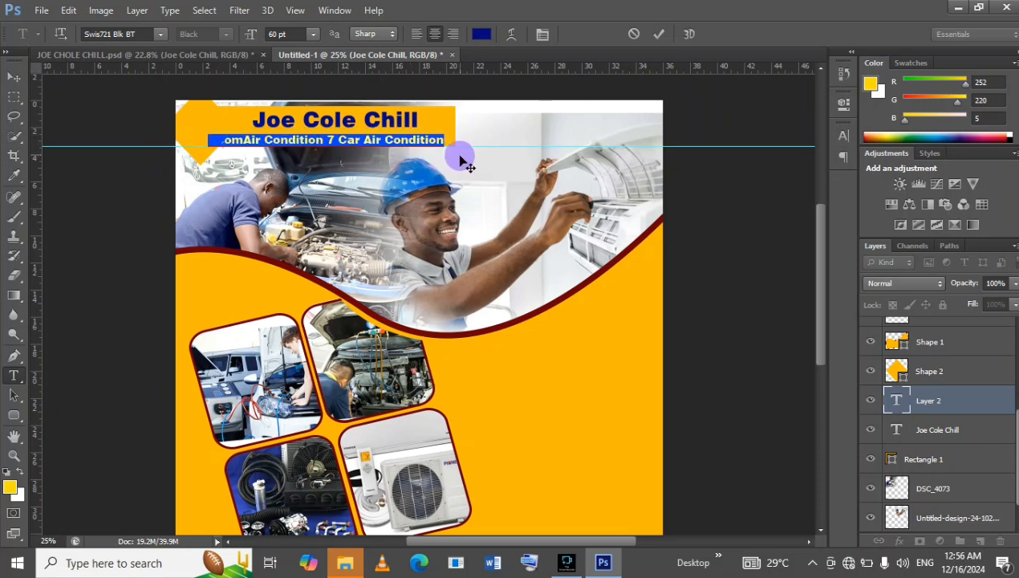
pyautogui.click(660, 36)
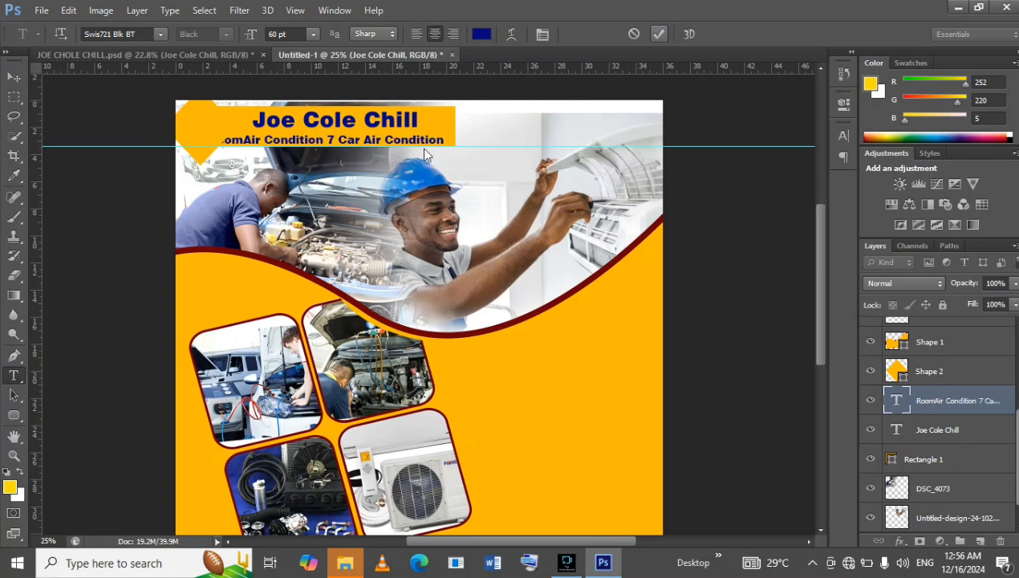
# Replace the 7 in the subtitle with "&" so it reads "RoomAir Condition & Car Air Condition".
pyautogui.keyDown('ctrl'); pyautogui.click(330, 141); pyautogui.keyUp('ctrl')
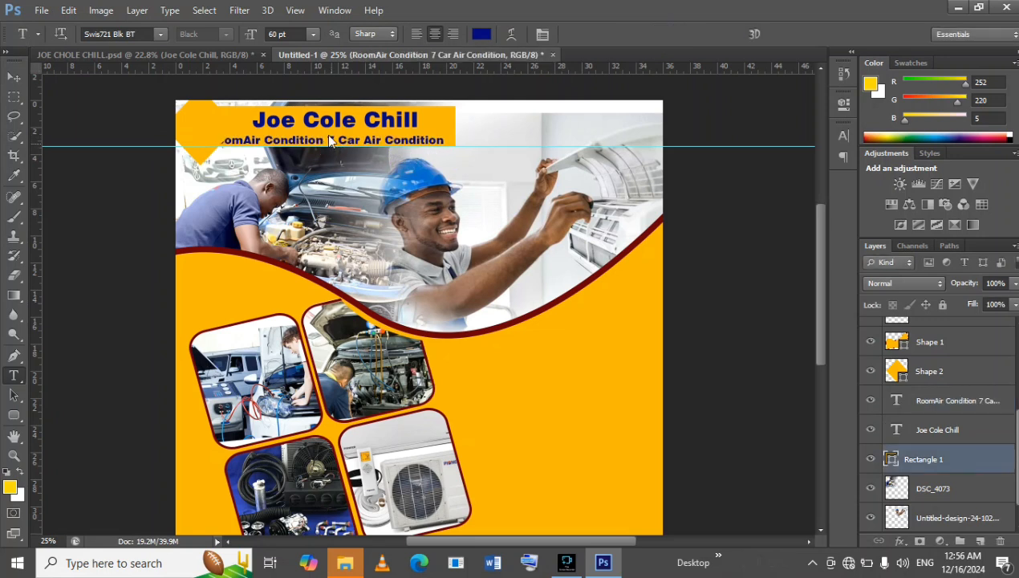
pyautogui.rightClick(327, 136)
pyautogui.rightClick(325, 142)
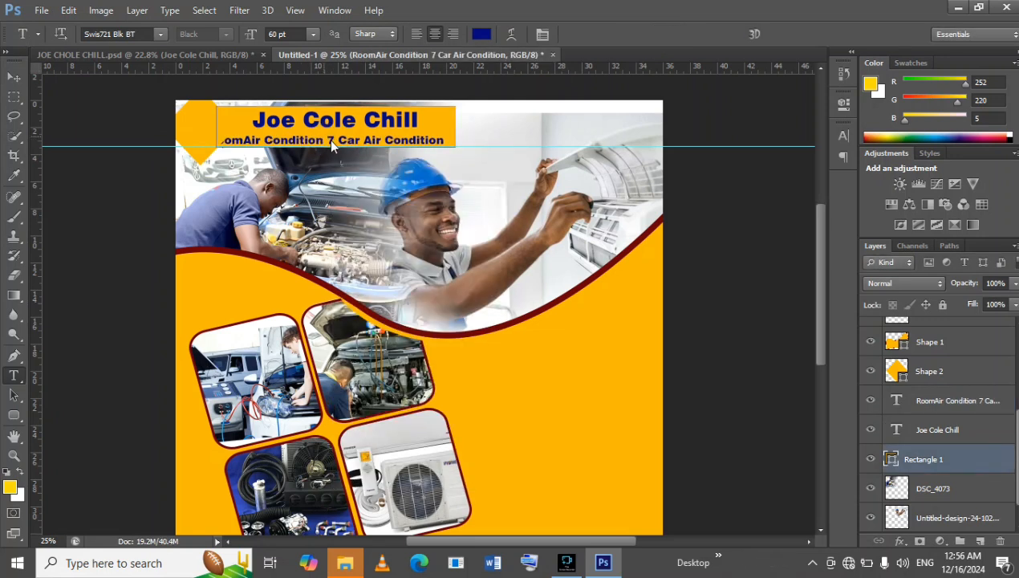
pyautogui.click(329, 140)
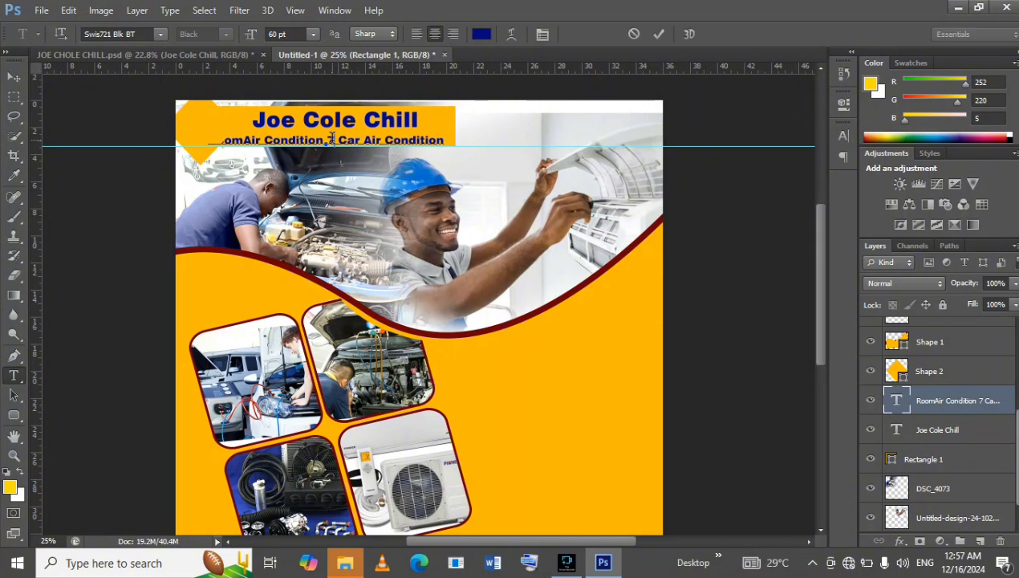
pyautogui.press('BackSpace')
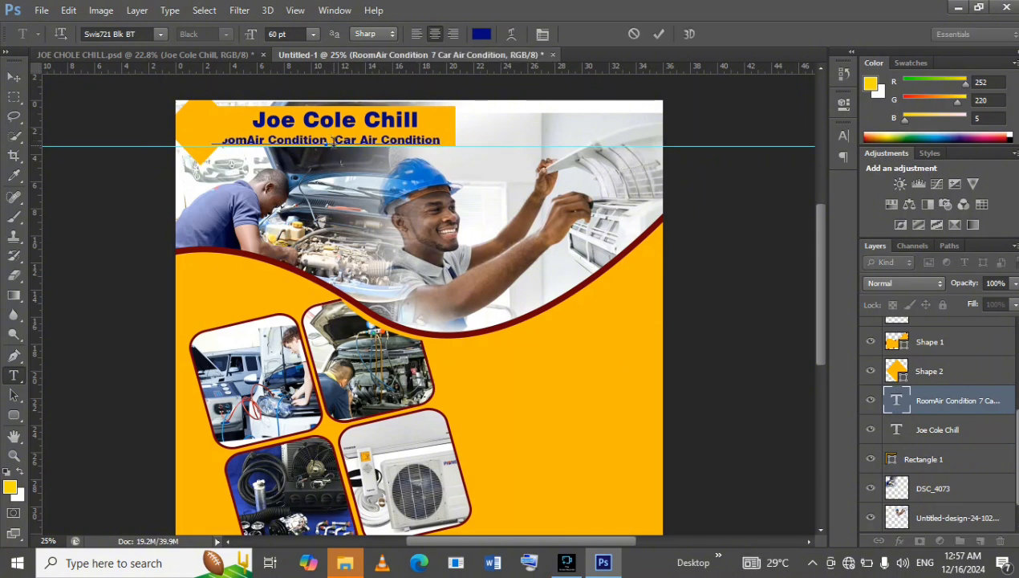
pyautogui.write('&')
# Change the whole subtitle to the Swis721 Win95BT font and commit the edit.
pyautogui.rightClick(328, 136)
pyautogui.click(372, 146)
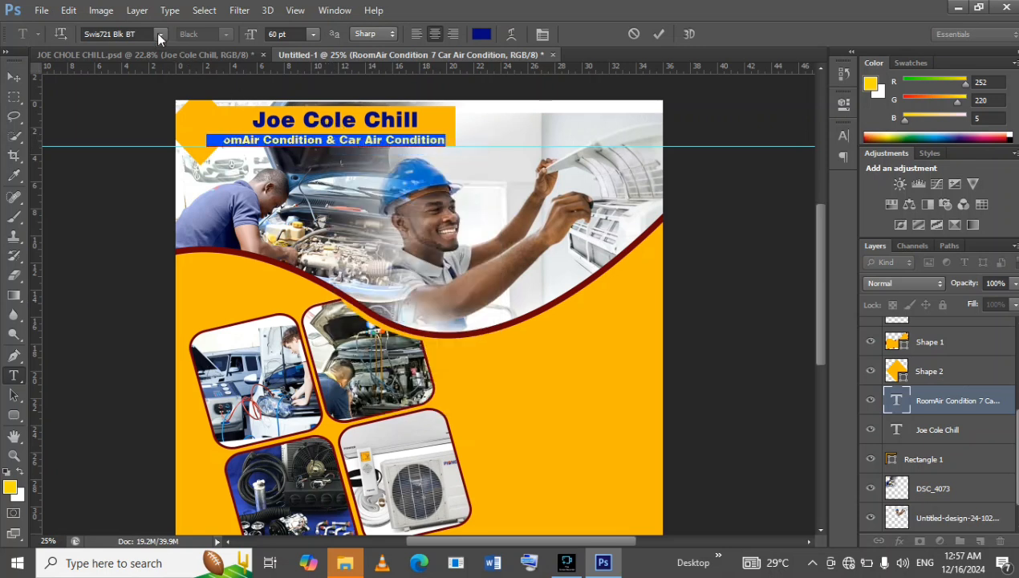
pyautogui.click(159, 34)
pyautogui.scroll(2, 241, 107)
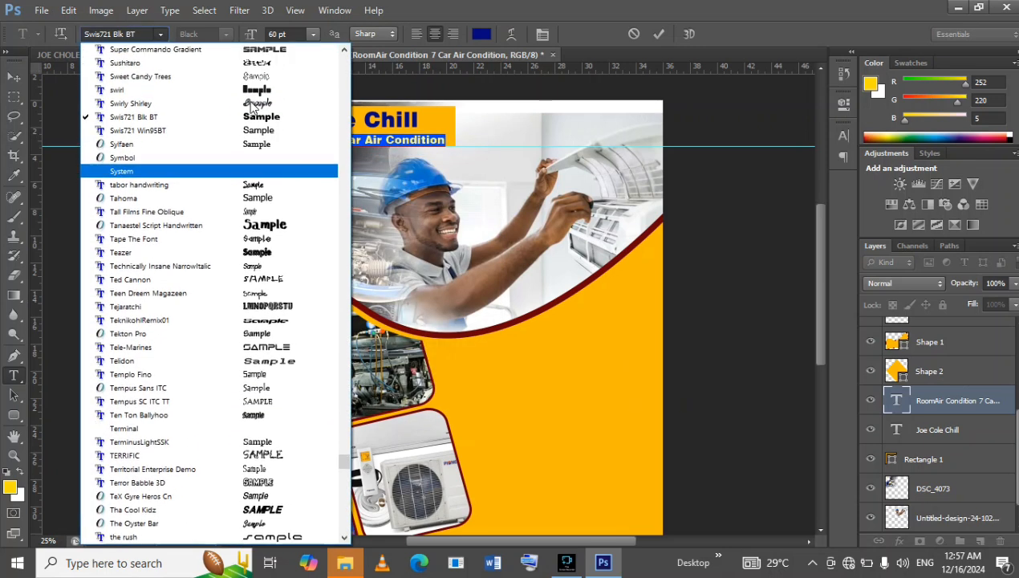
pyautogui.click(256, 144)
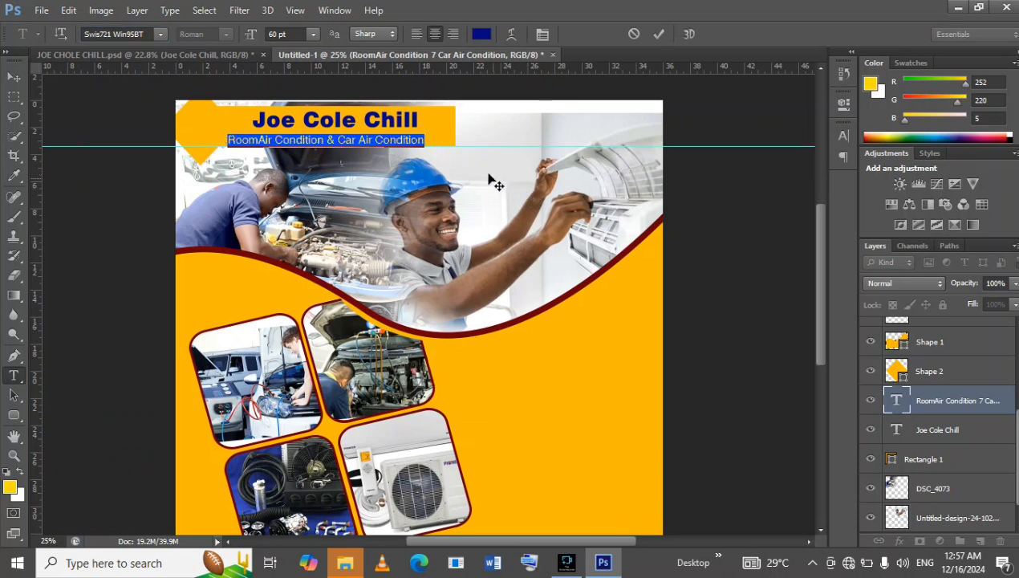
pyautogui.click(657, 35)
# Apply faux bold to the whole "RoomAir Condition & Car Air Condition" subtitle.
pyautogui.click(379, 145)
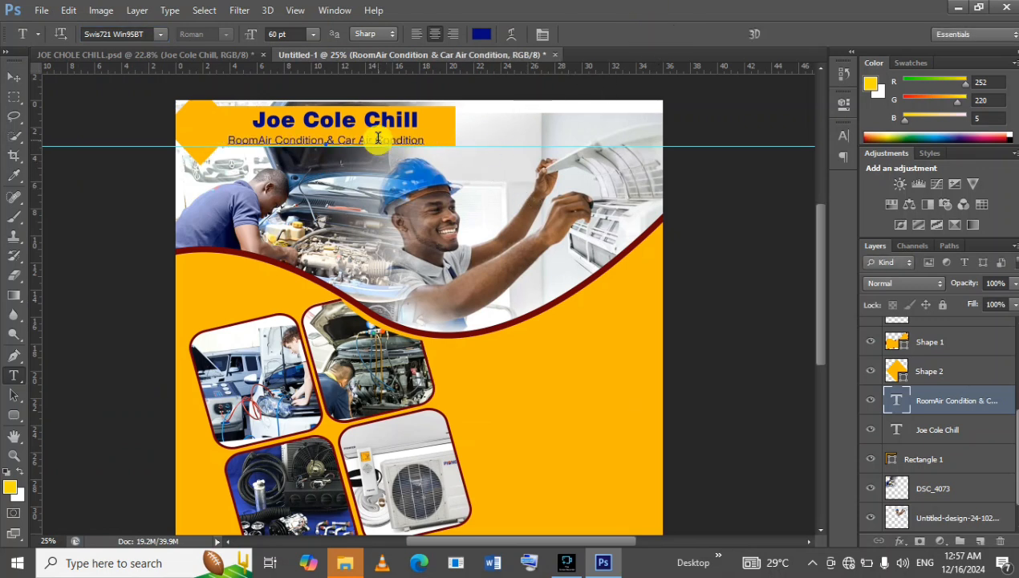
pyautogui.rightClick(379, 144)
pyautogui.click(389, 151)
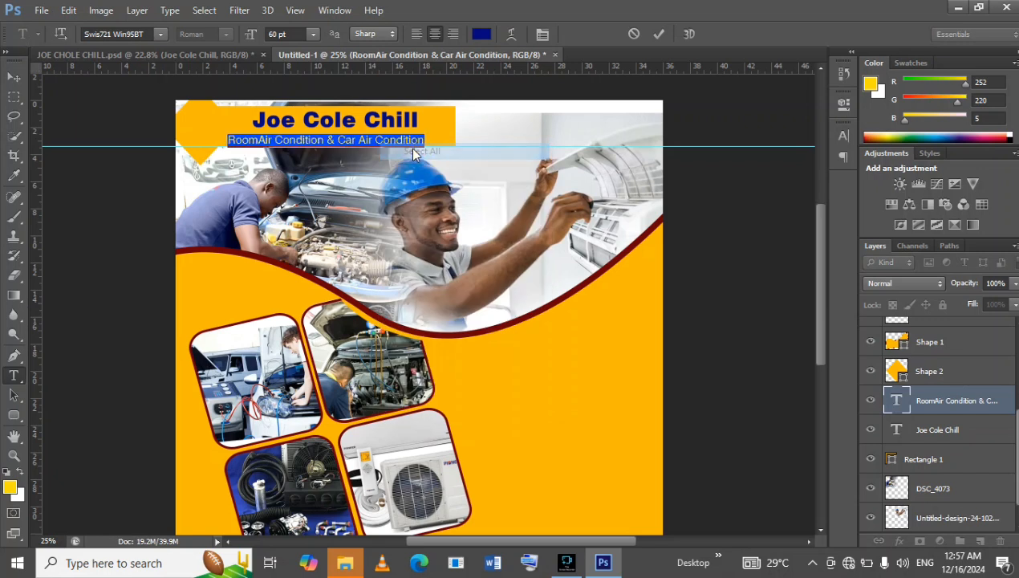
pyautogui.click(844, 136)
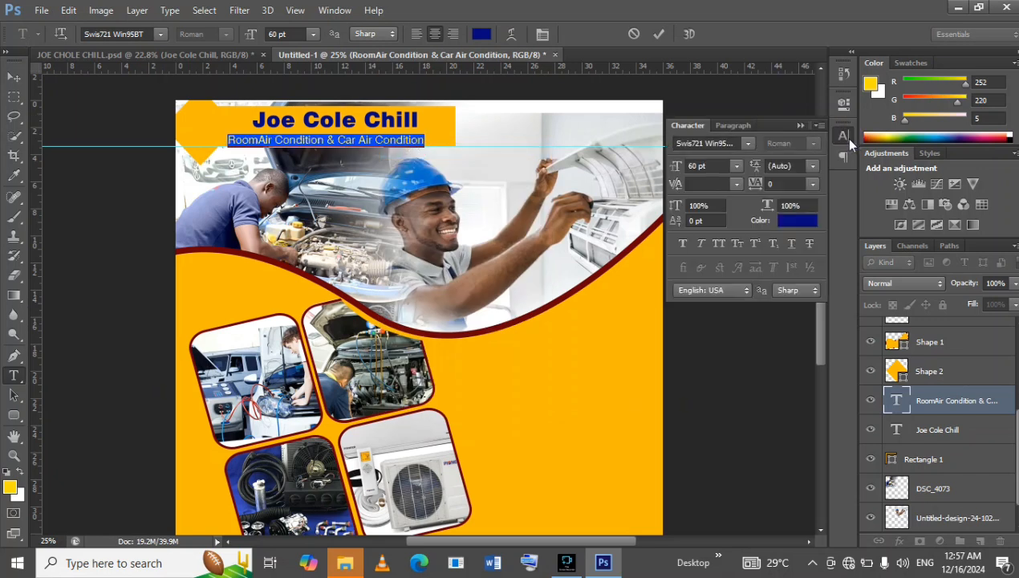
pyautogui.click(683, 245)
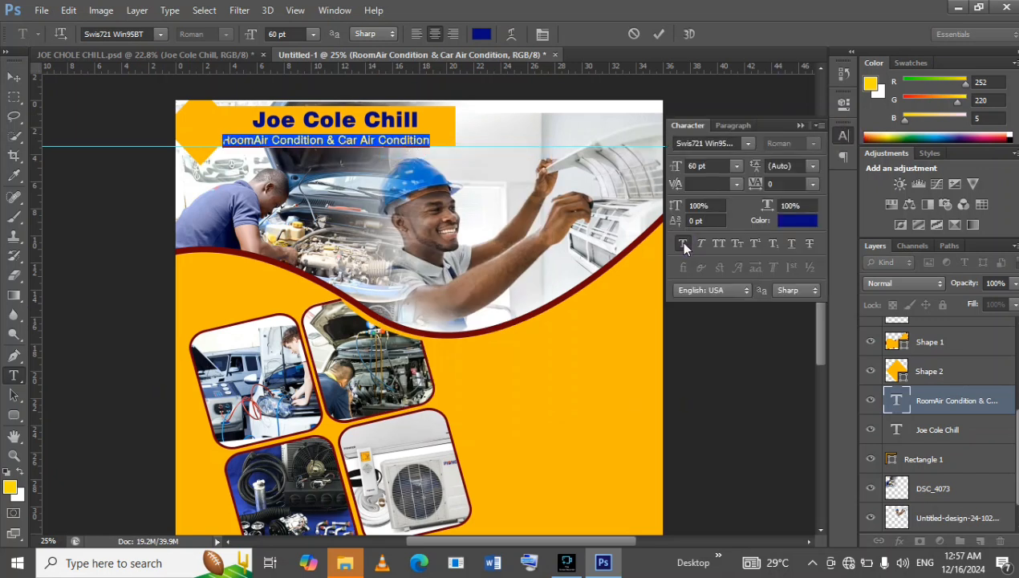
# Commit the subtitle edit, scale it down to about 84%, and position it centred beneath the Joe Cole Chill title.
pyautogui.click(800, 126)
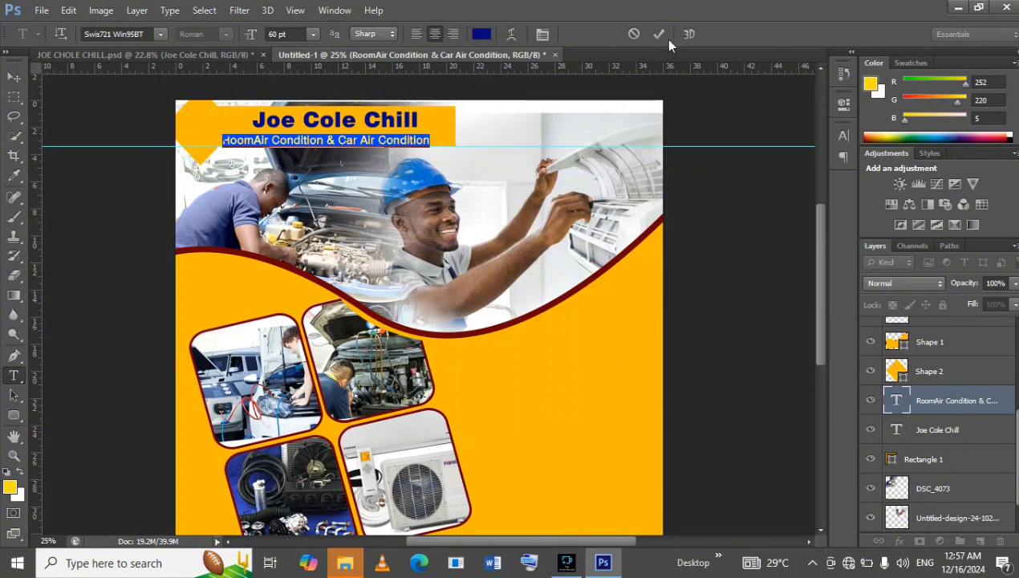
pyautogui.click(658, 35)
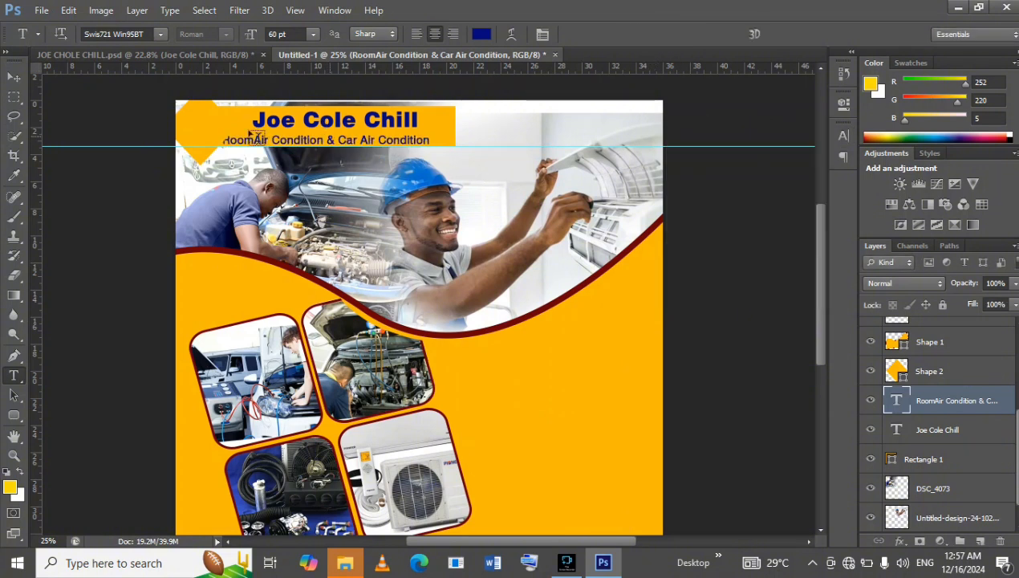
pyautogui.click(15, 77)
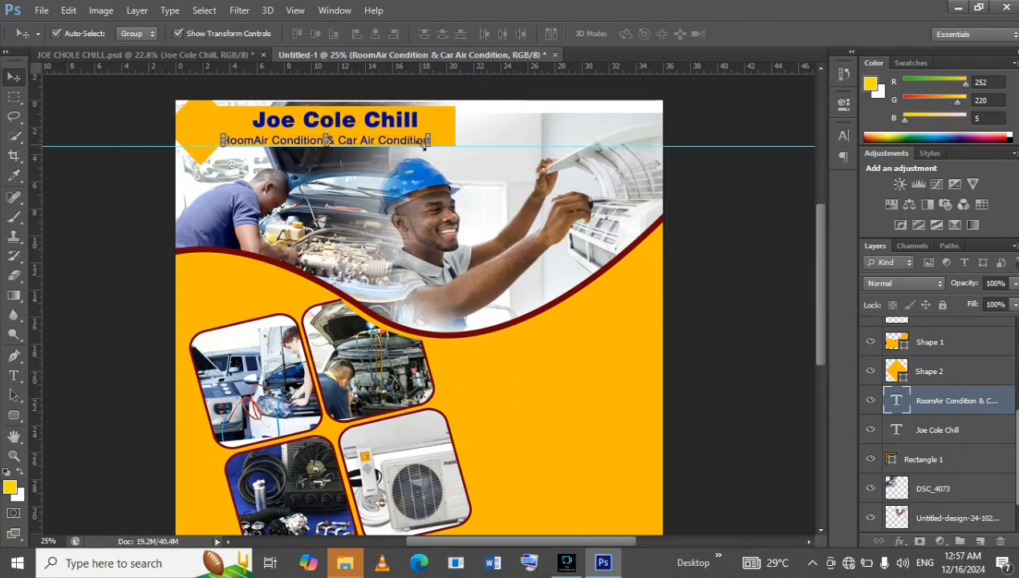
pyautogui.moveTo(431, 134); pyautogui.dragTo(385, 139)
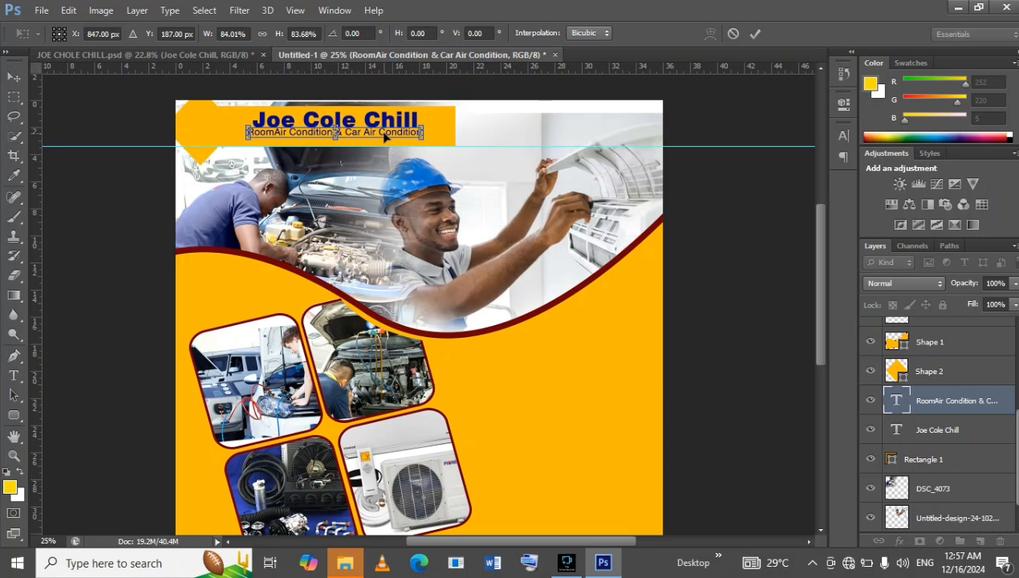
pyautogui.press('Down')
pyautogui.press('Down')
pyautogui.press('Down')
pyautogui.press('Down')
pyautogui.press('Return')
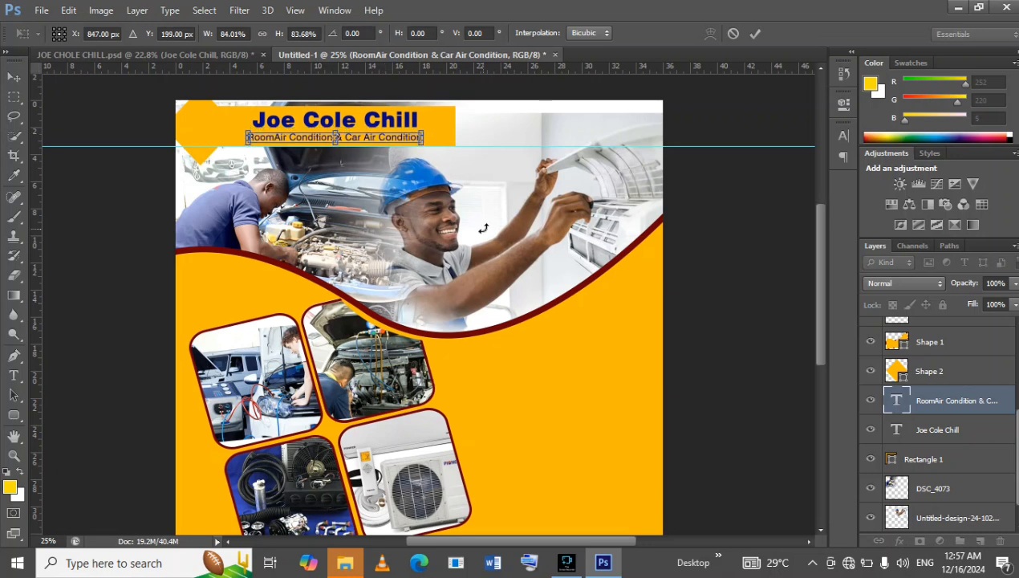
pyautogui.click(778, 203)
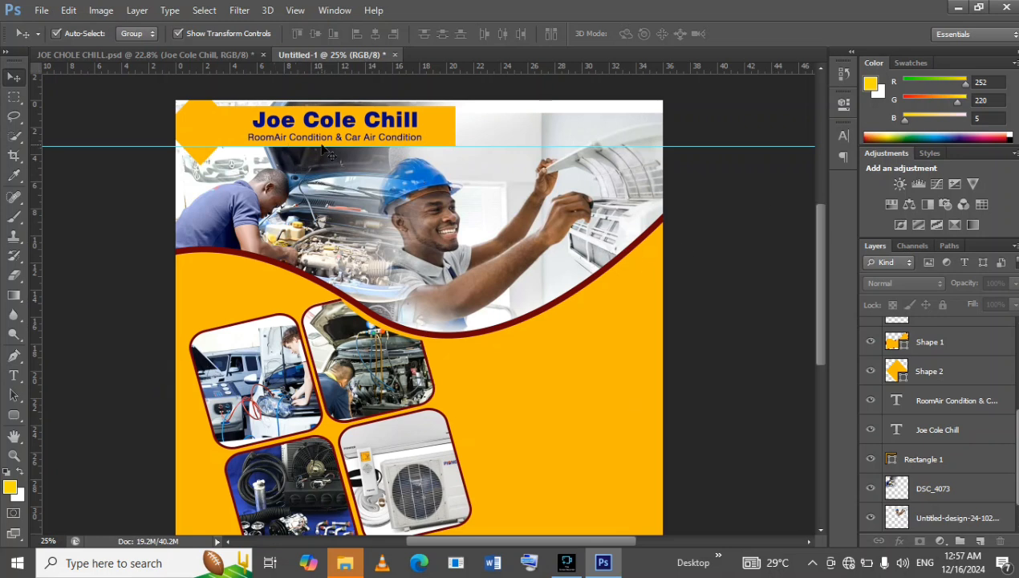
# Insert a space in the subtitle so it reads "Room Air Condition & Car Air Condition" and commit the text.
pyautogui.click(14, 374)
pyautogui.click(273, 138)
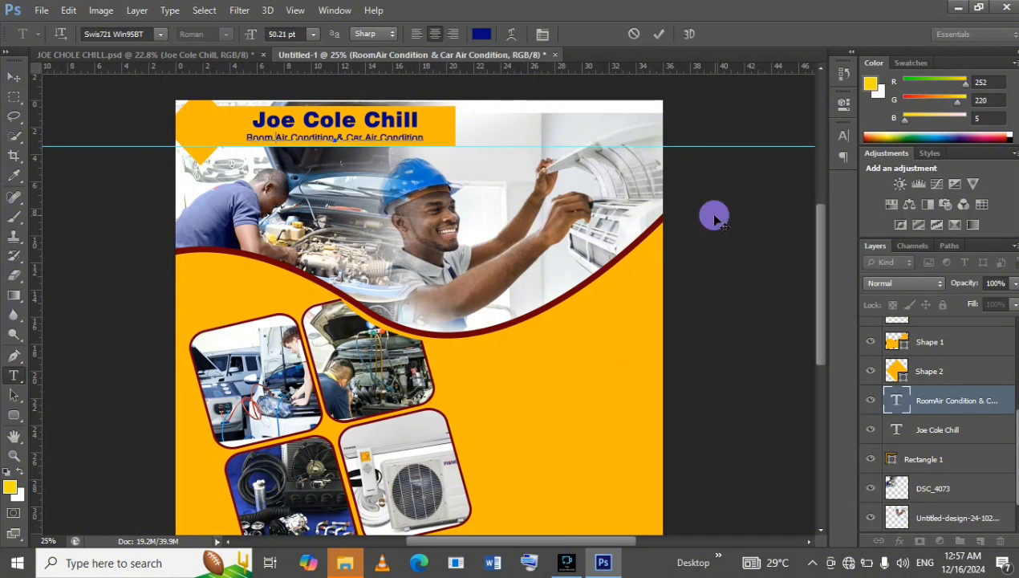
pyautogui.click(658, 33)
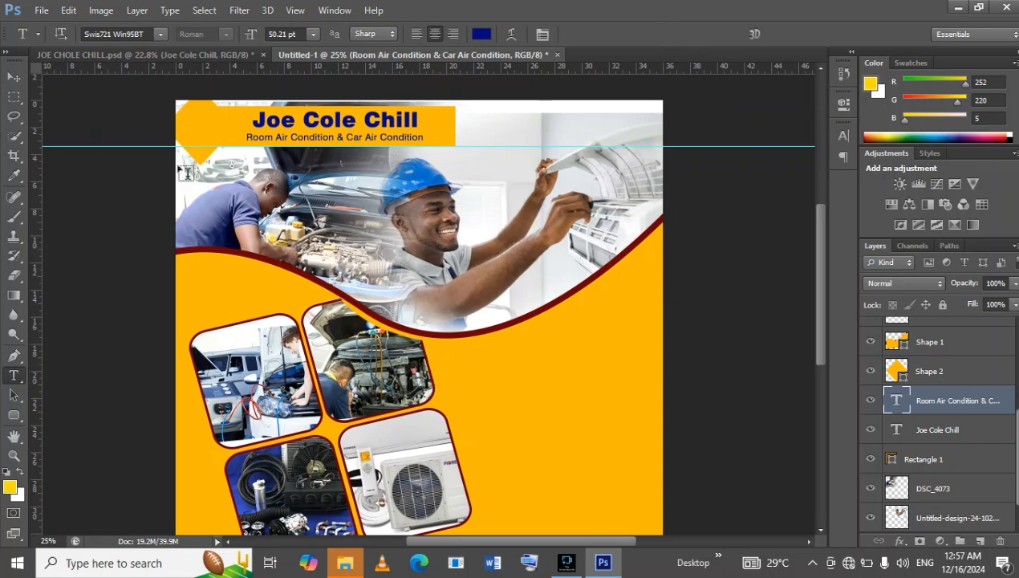
# Copy the whole SERVICES text block, including the air-conditioning installation and repair lines, from JOE CHOLE CHILL.psd.
pyautogui.scroll(-3, 401, 345)
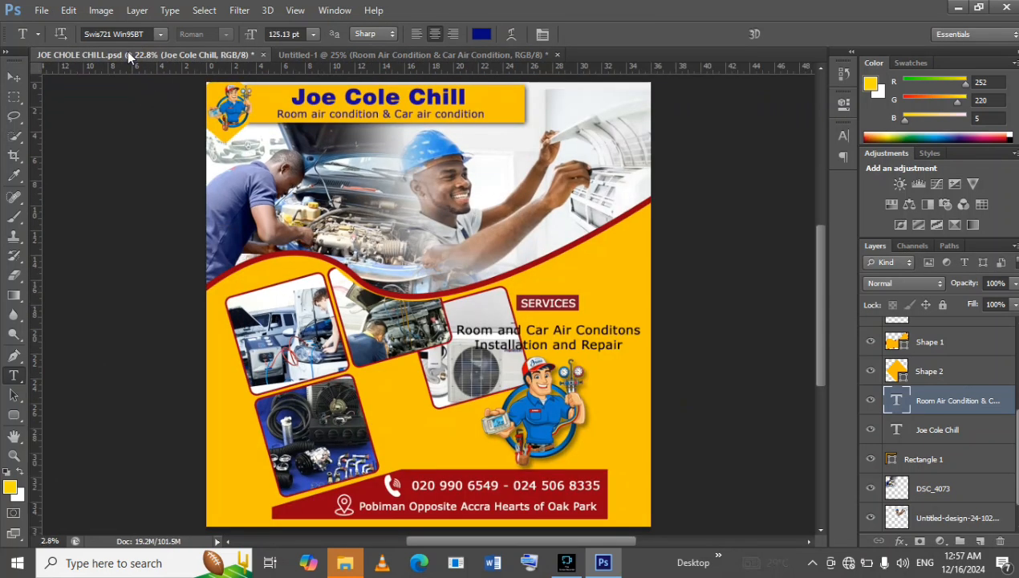
pyautogui.click(128, 55)
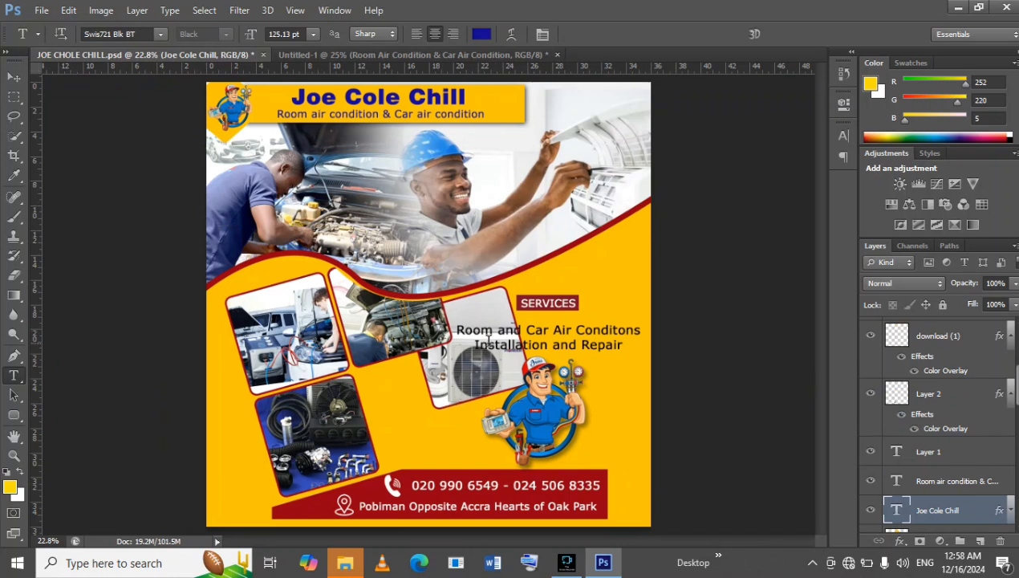
pyautogui.click(554, 336)
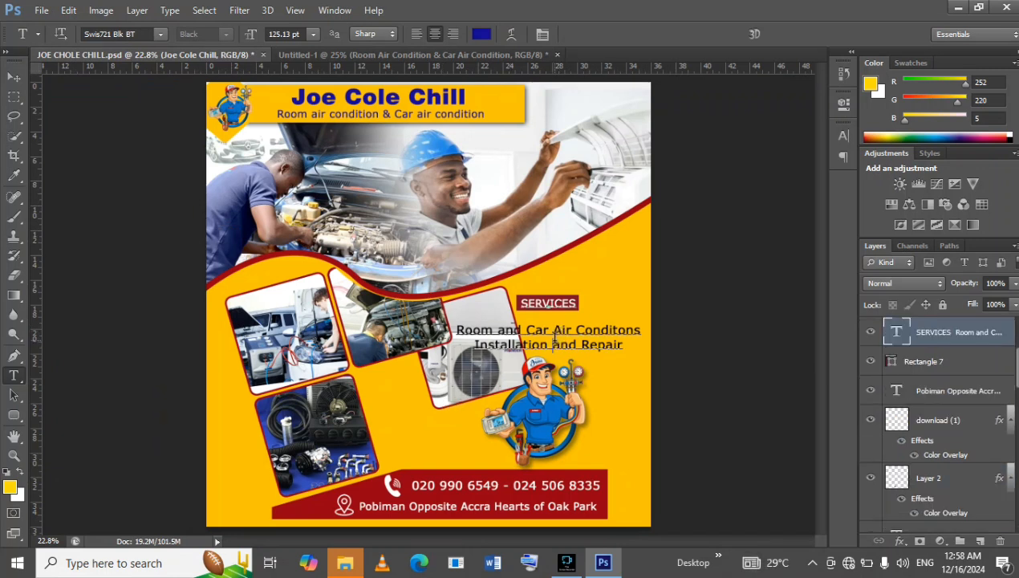
pyautogui.rightClick(551, 330)
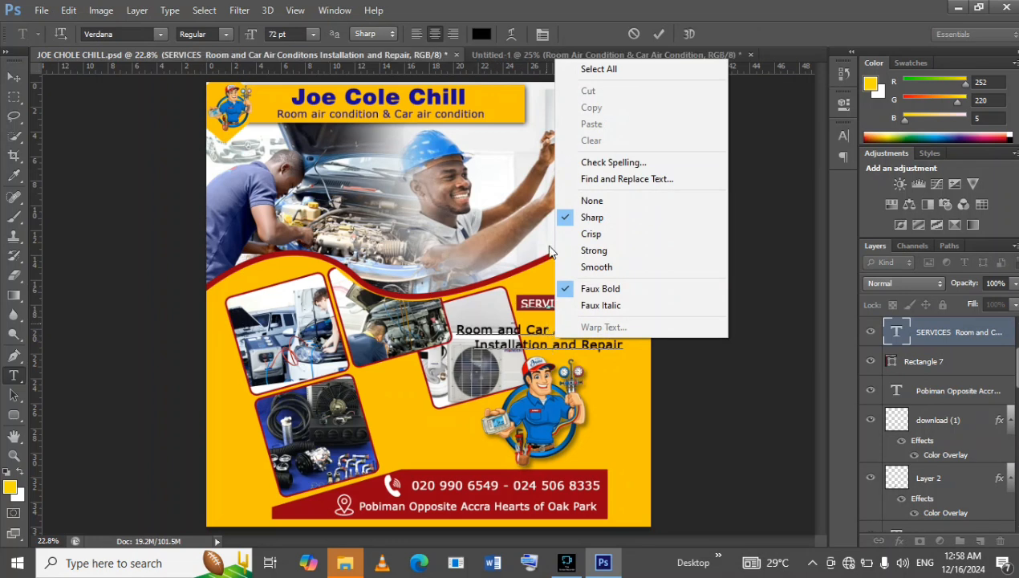
pyautogui.click(610, 69)
pyautogui.rightClick(553, 317)
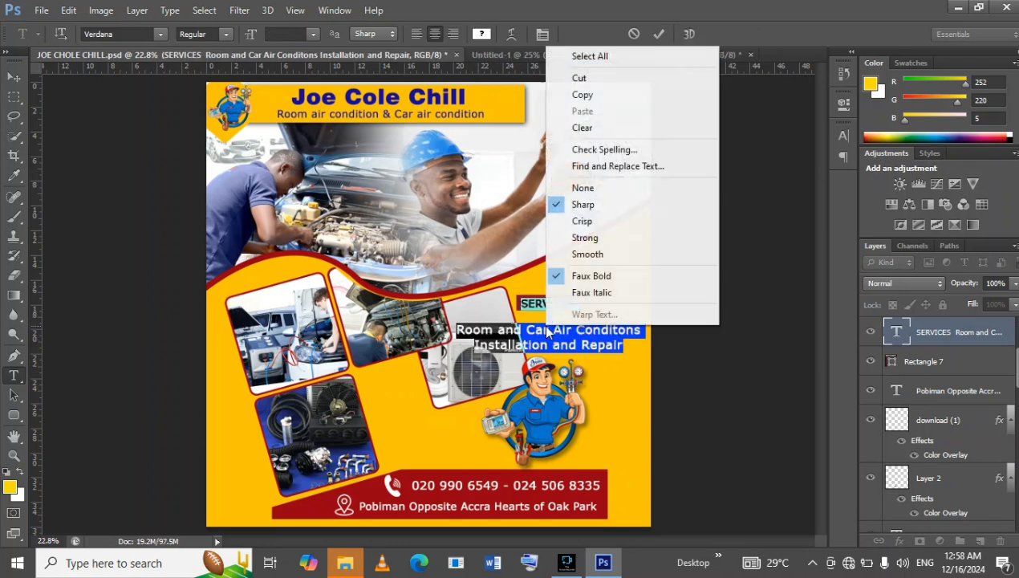
pyautogui.click(589, 96)
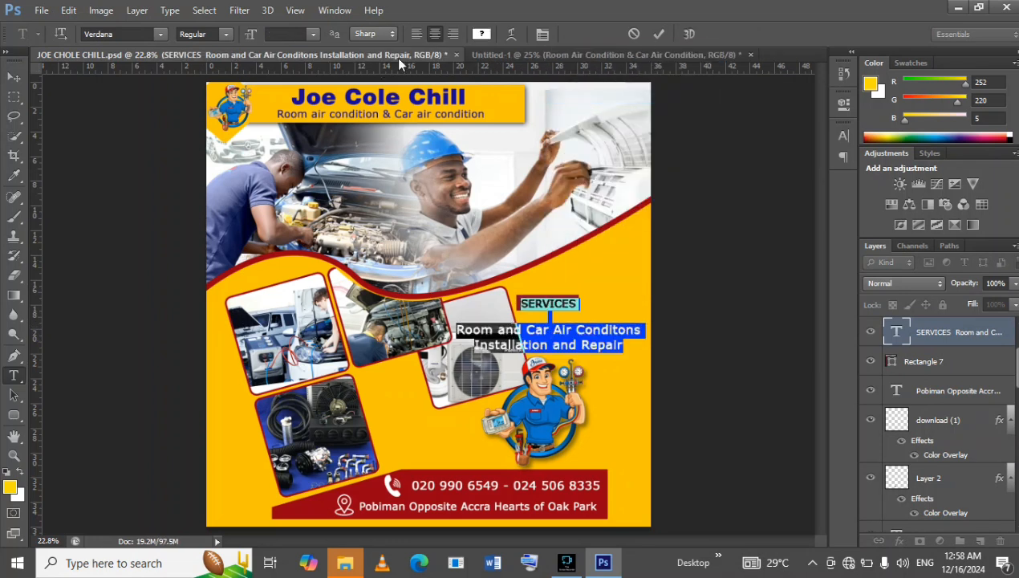
# Paste the copied SERVICES text as a new text layer in Untitled-1, beside the photo frames, and commit it.
pyautogui.click(498, 54)
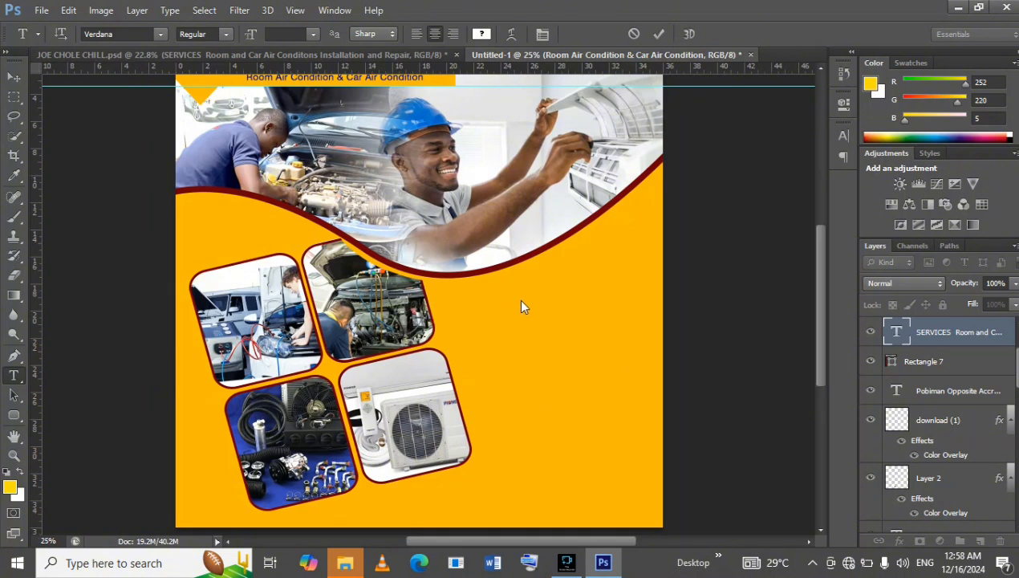
pyautogui.click(520, 314)
pyautogui.rightClick(517, 310)
pyautogui.click(552, 97)
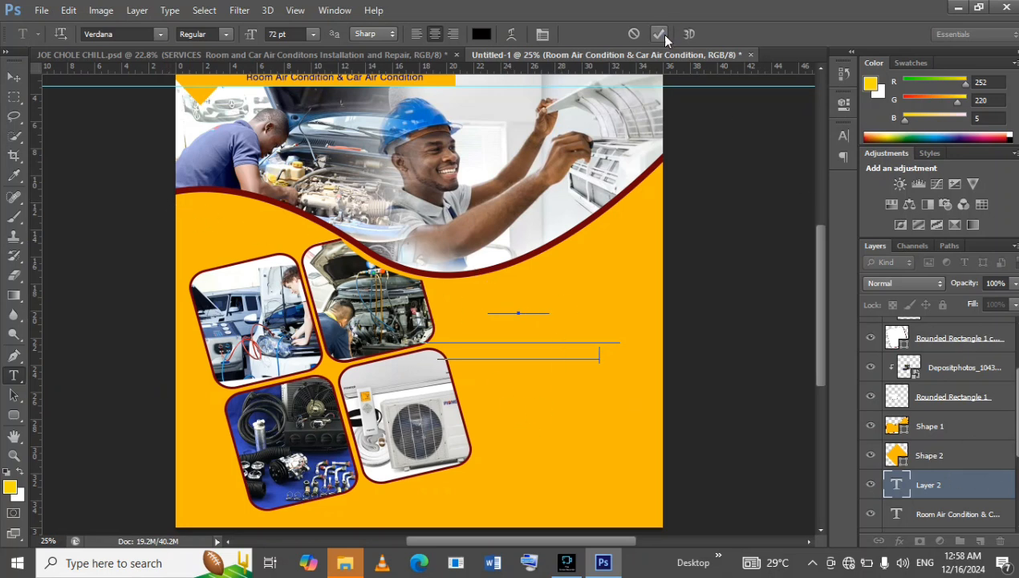
pyautogui.click(963, 491)
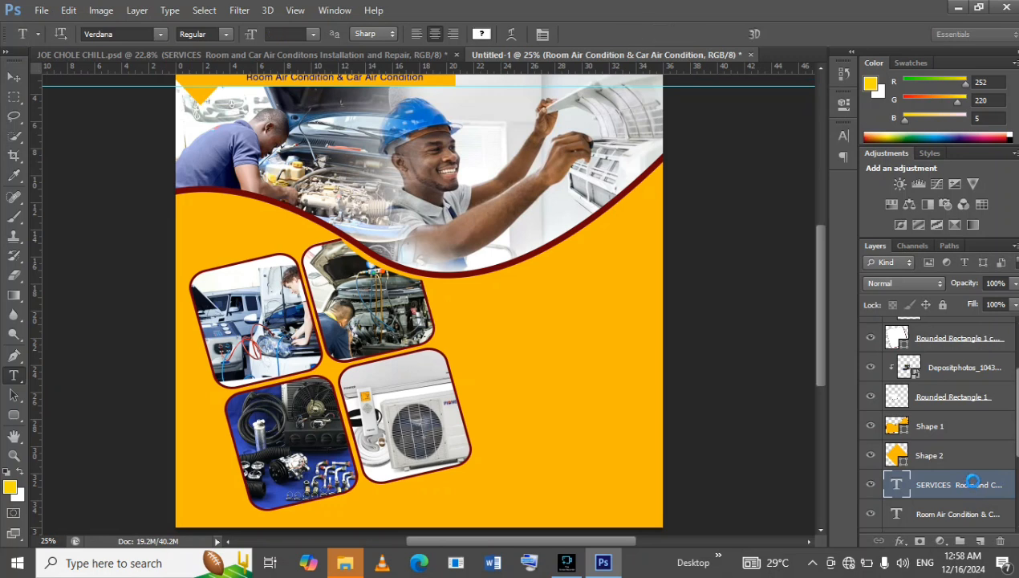
# Raise the SERVICES text layer above Shape 1 and move the text up and right, clear of the photo frames.
pyautogui.moveTo(1006, 478); pyautogui.dragTo(991, 421)
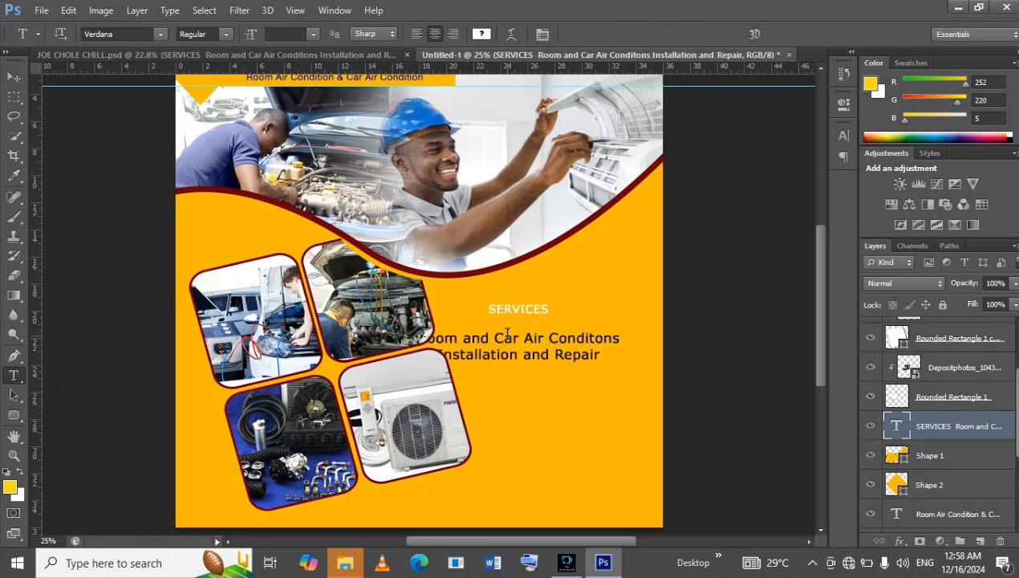
pyautogui.click(13, 77)
pyautogui.moveTo(556, 334); pyautogui.dragTo(581, 318)
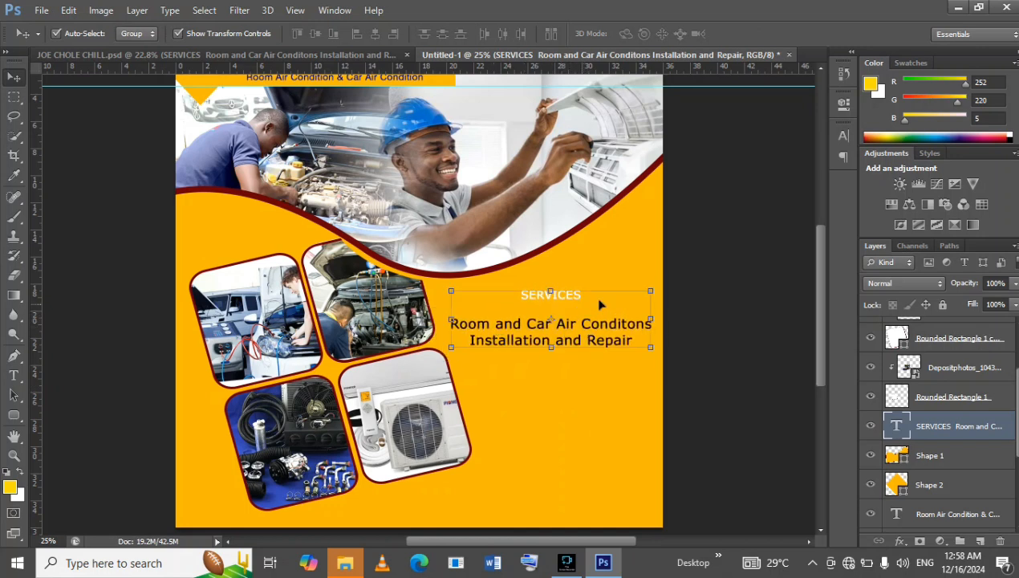
# Draw a 392 × 80 px rectangle over the SERVICES heading and place its layer beneath the SERVICES text layer.
pyautogui.click(17, 412)
pyautogui.rightClick(18, 415)
pyautogui.click(65, 413)
pyautogui.rightClick(16, 415)
pyautogui.click(72, 413)
pyautogui.moveTo(520, 290); pyautogui.dragTo(593, 301)
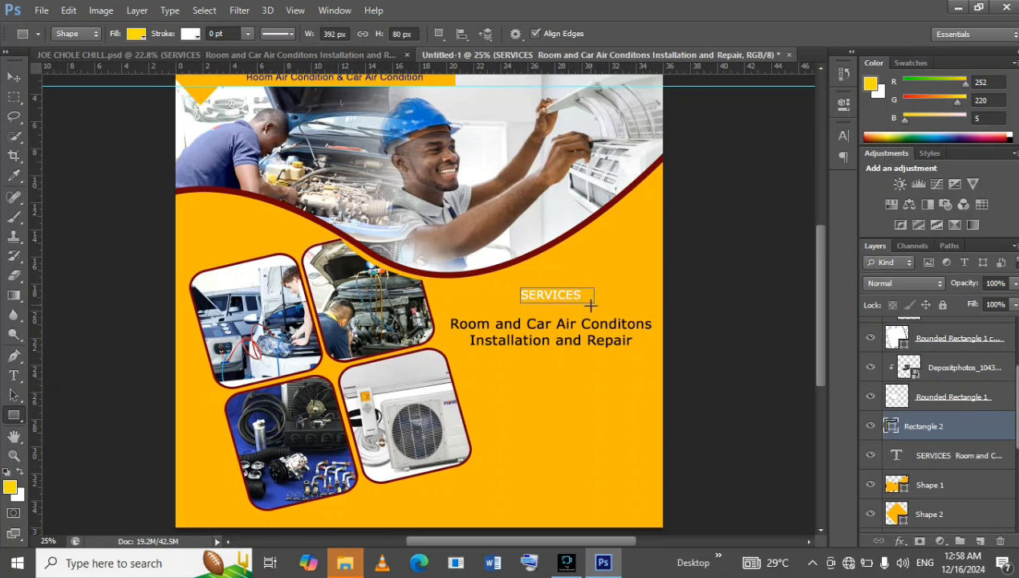
pyautogui.moveTo(983, 416); pyautogui.dragTo(986, 464)
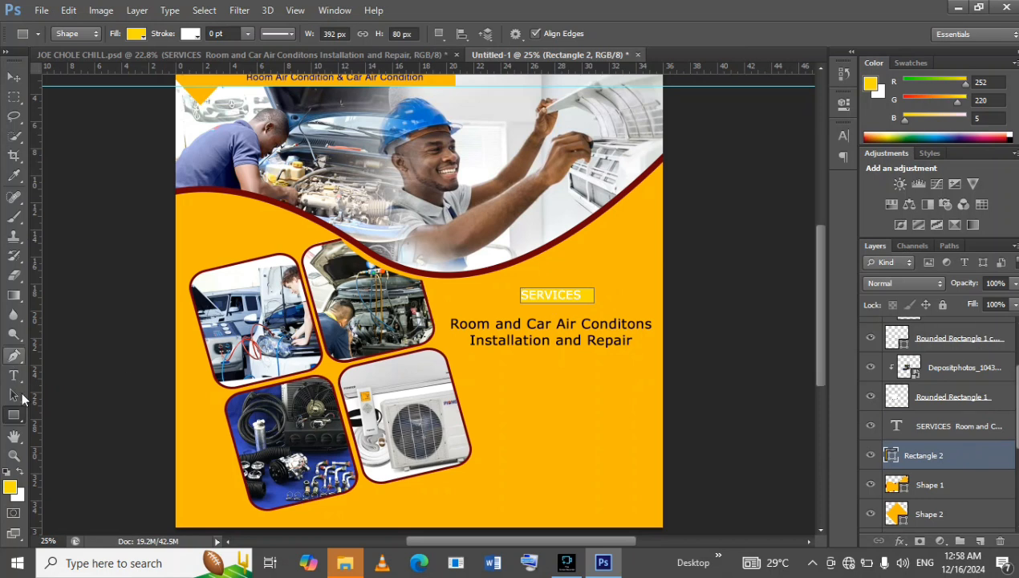
# Fill the SERVICES rectangle with the recently used dark red, shift it slightly left behind the heading, and deselect it.
pyautogui.click(137, 35)
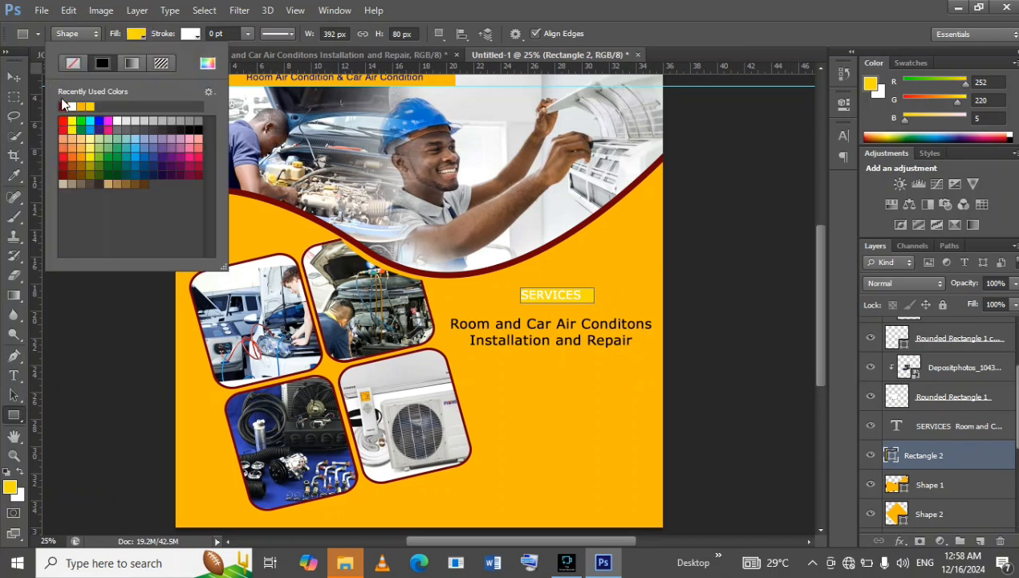
pyautogui.click(65, 106)
pyautogui.click(14, 77)
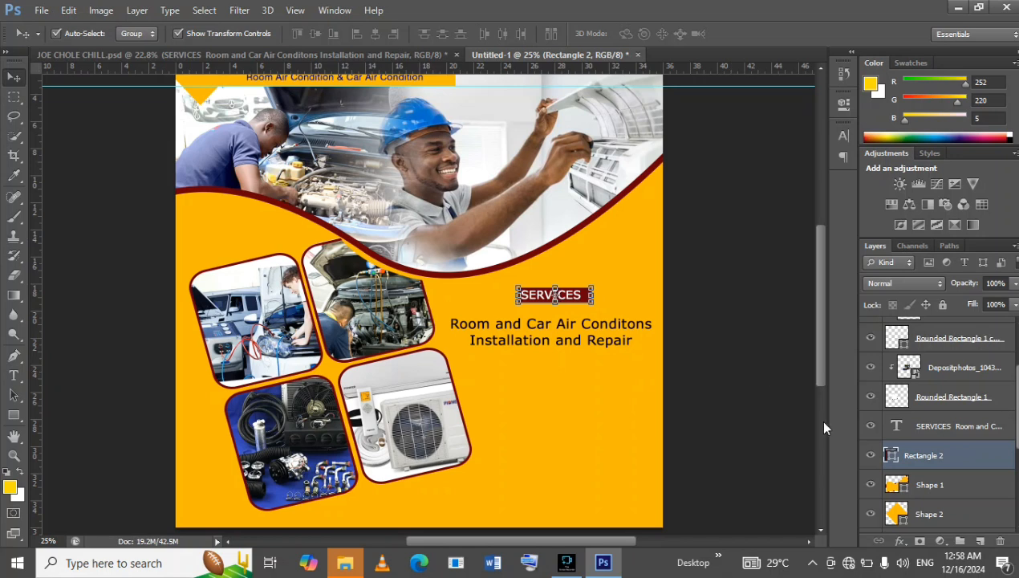
pyautogui.click(735, 308)
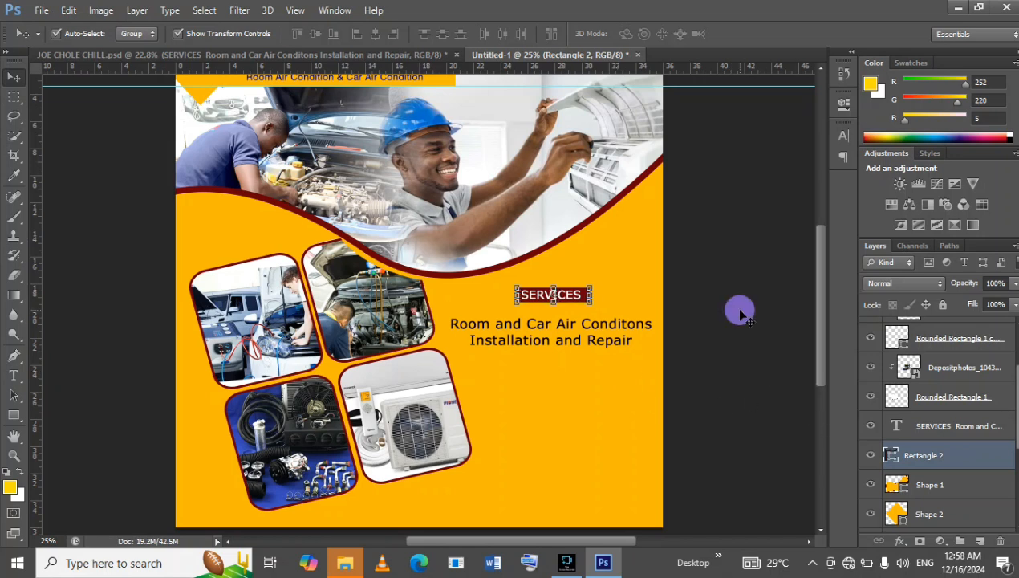
# In JOE CHOLE CHILL.psd, group the air-conditioner photo with its frame and move the group into the photo grid's empty lower-right spot.
pyautogui.click(149, 53)
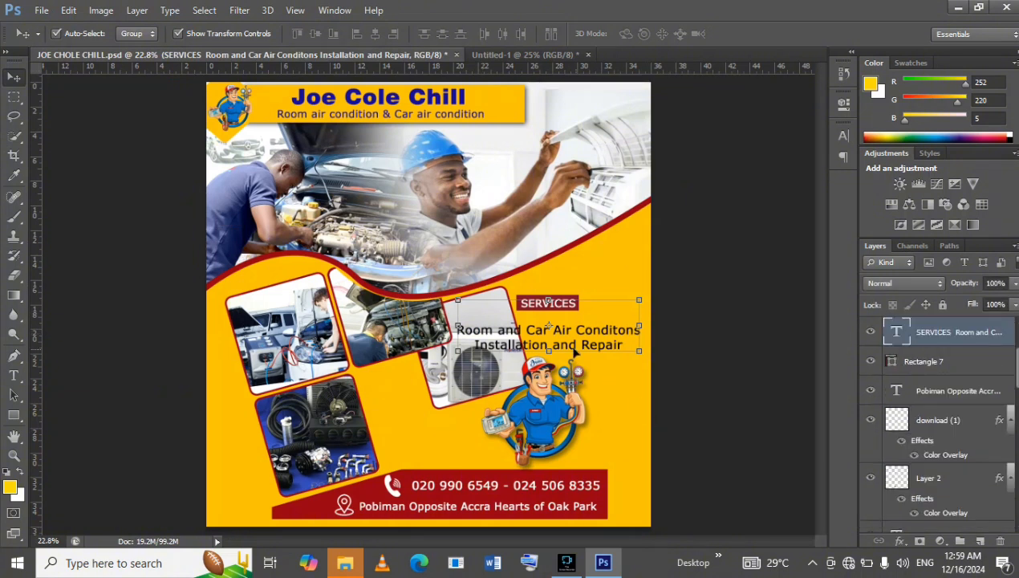
pyautogui.click(488, 388)
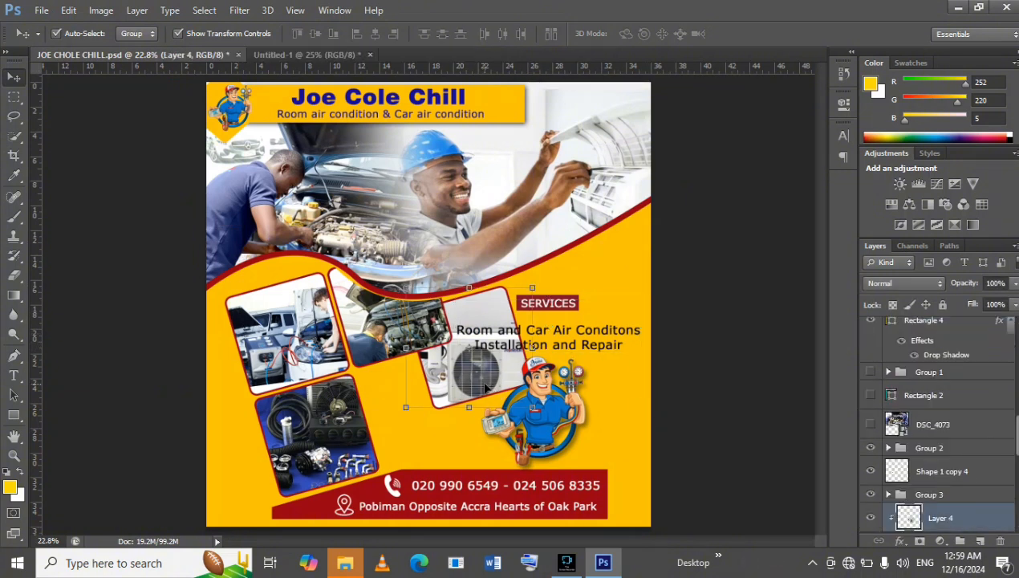
pyautogui.scroll(-3, 953, 501)
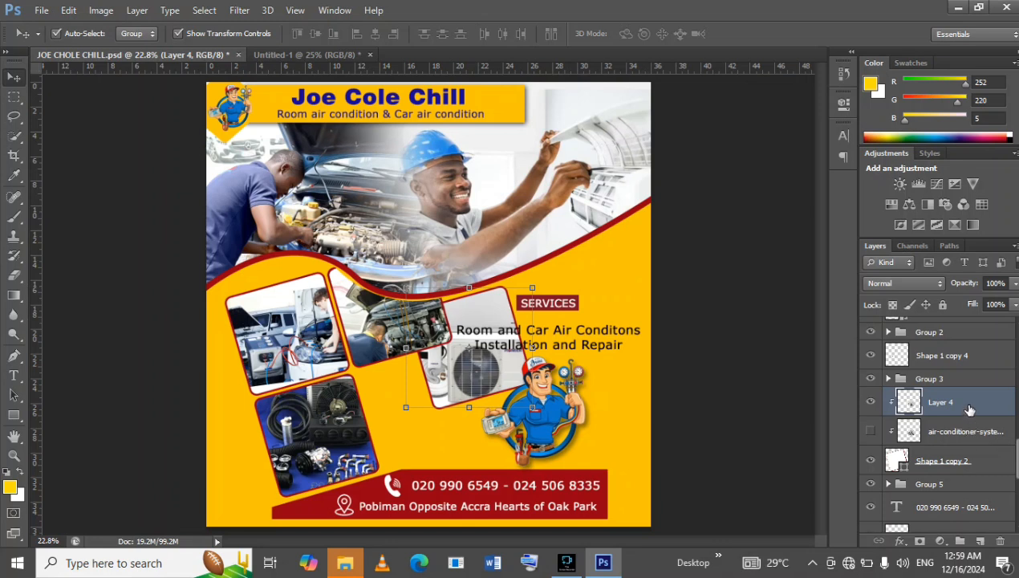
pyautogui.keyDown('ctrl'); pyautogui.click(980, 464); pyautogui.keyUp('ctrl')
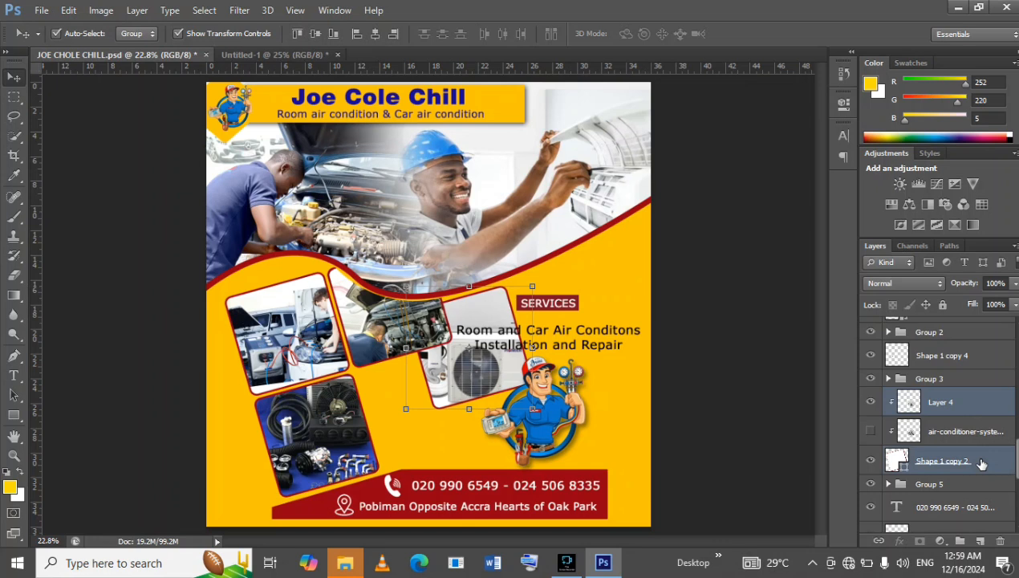
pyautogui.hotkey('ctrl', 'g')
pyautogui.moveTo(440, 384); pyautogui.dragTo(393, 435)
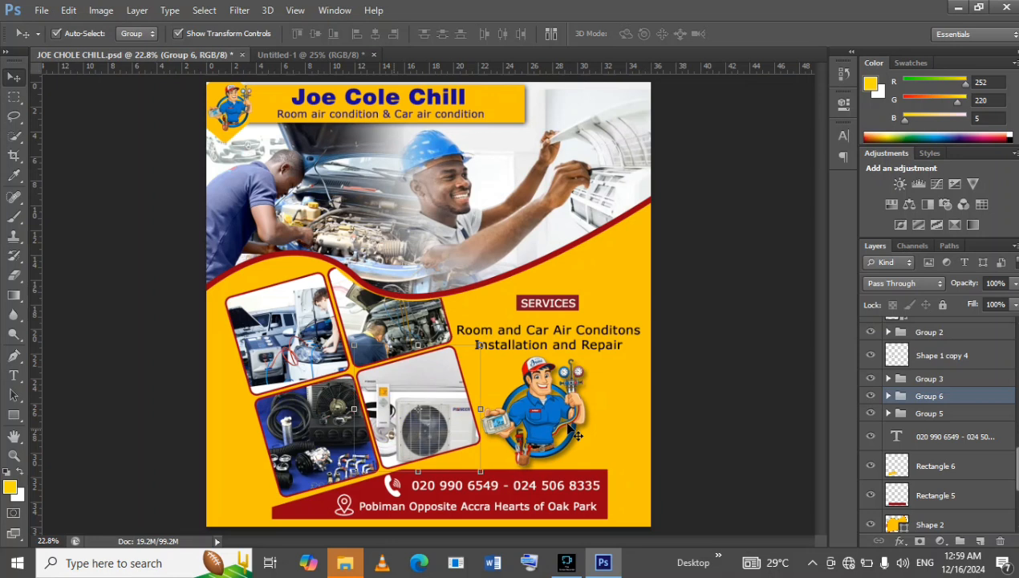
pyautogui.click(590, 349)
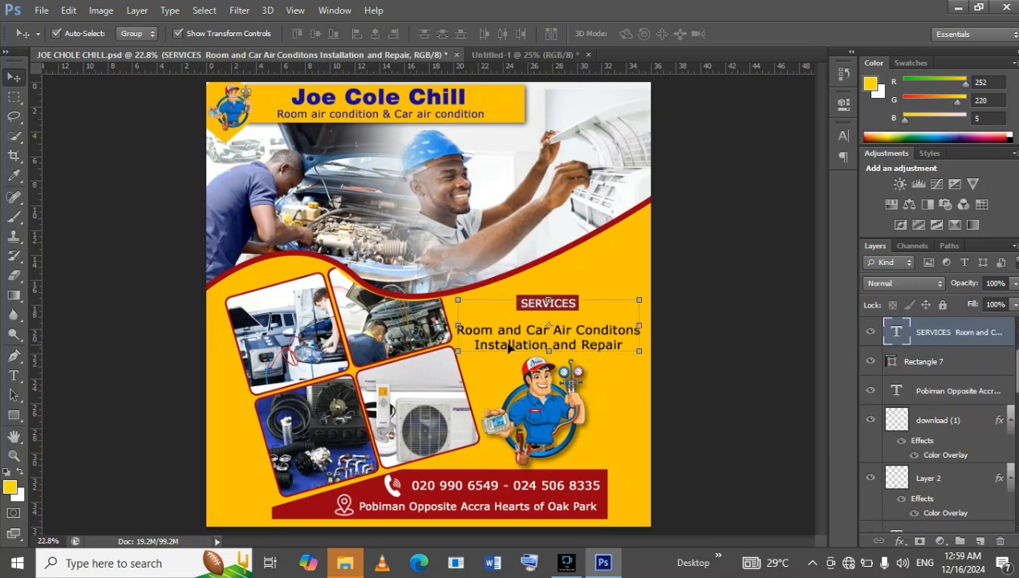
# Compare the reference flyer's mascot and contact bar with the empty lower area of Untitled-1.
pyautogui.click(493, 56)
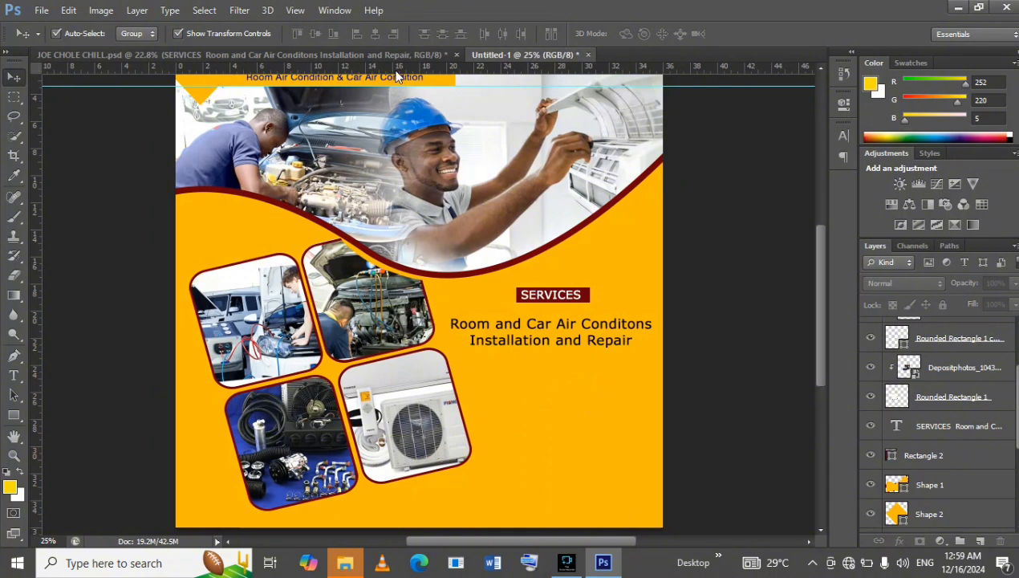
pyautogui.click(375, 54)
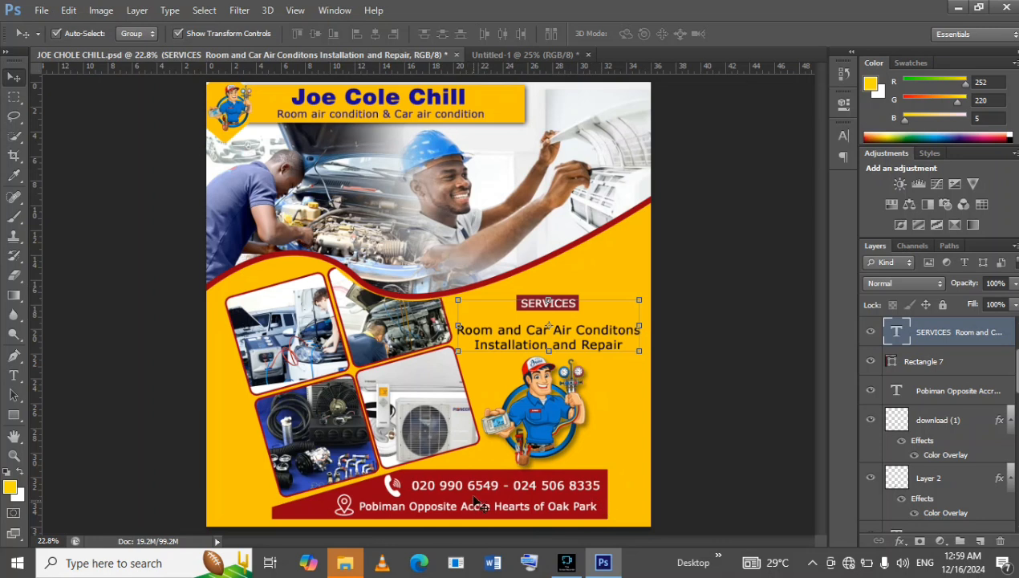
pyautogui.click(519, 56)
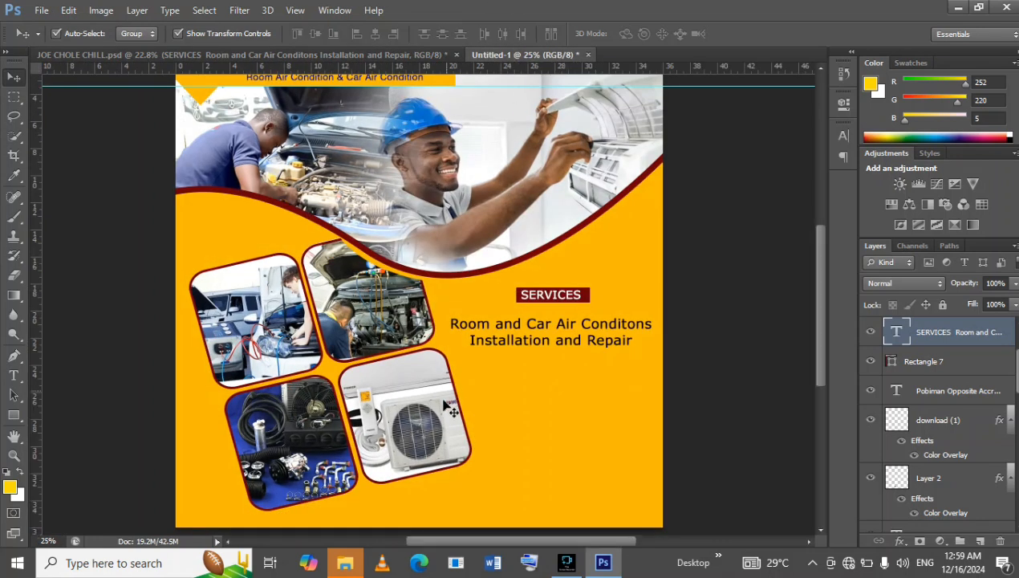
pyautogui.scroll(-3, 721, 405)
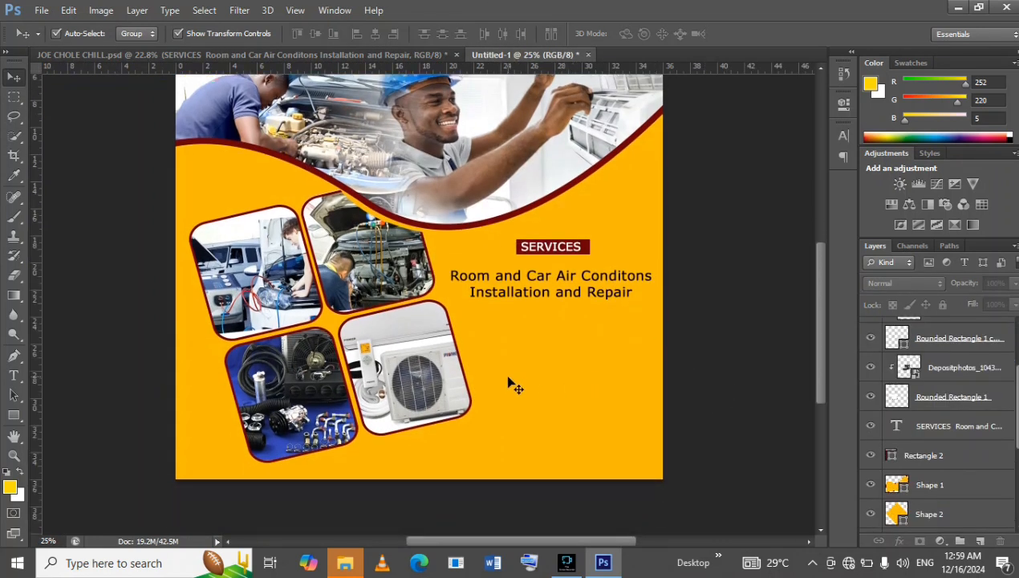
pyautogui.click(388, 52)
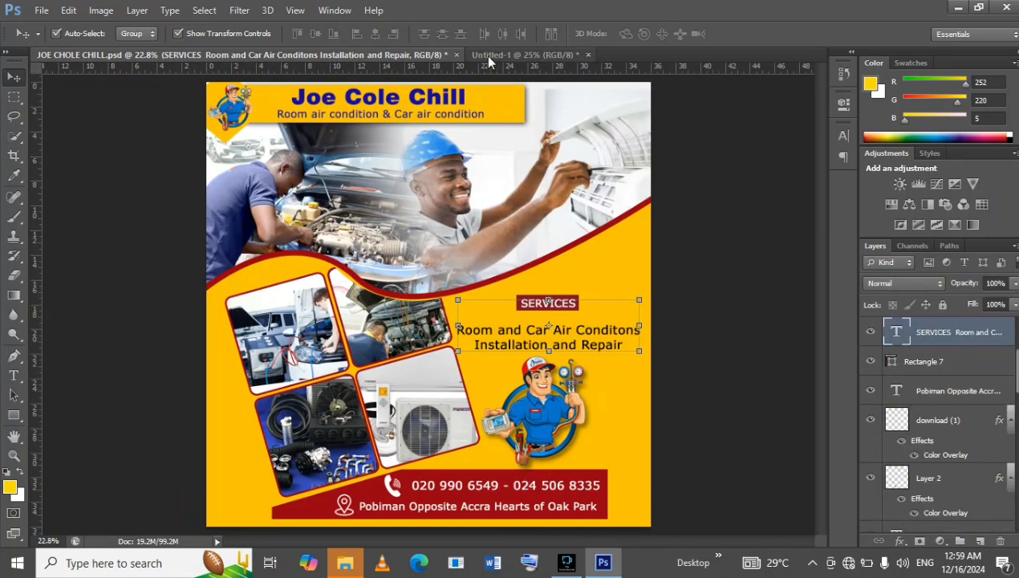
# In Untitled-1, draw a 2104 × 296 px rectangle along the flyer's lower edge, overlapping the bottom of the photo grid.
pyautogui.click(518, 55)
pyautogui.click(13, 417)
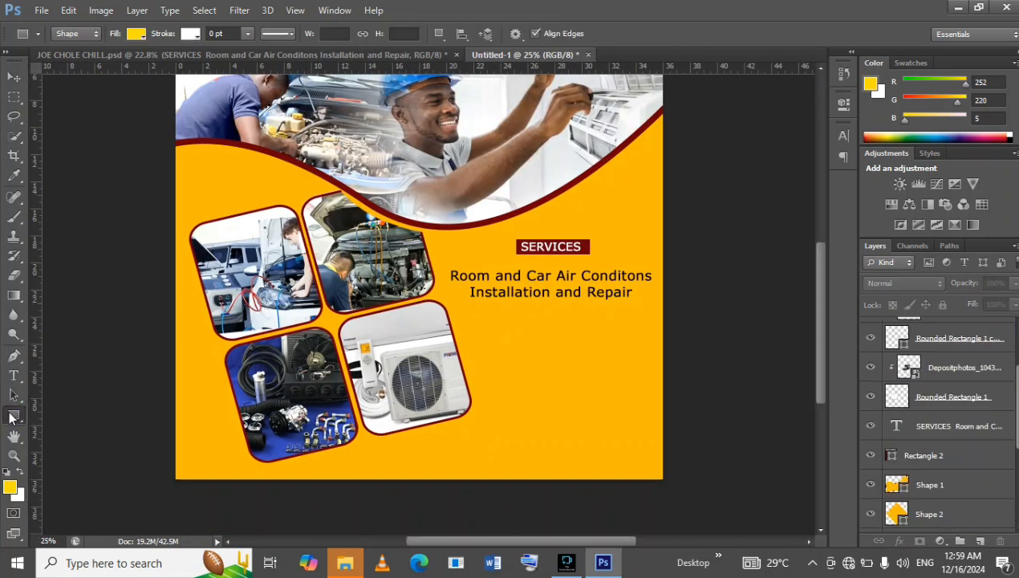
pyautogui.moveTo(649, 426); pyautogui.dragTo(253, 480)
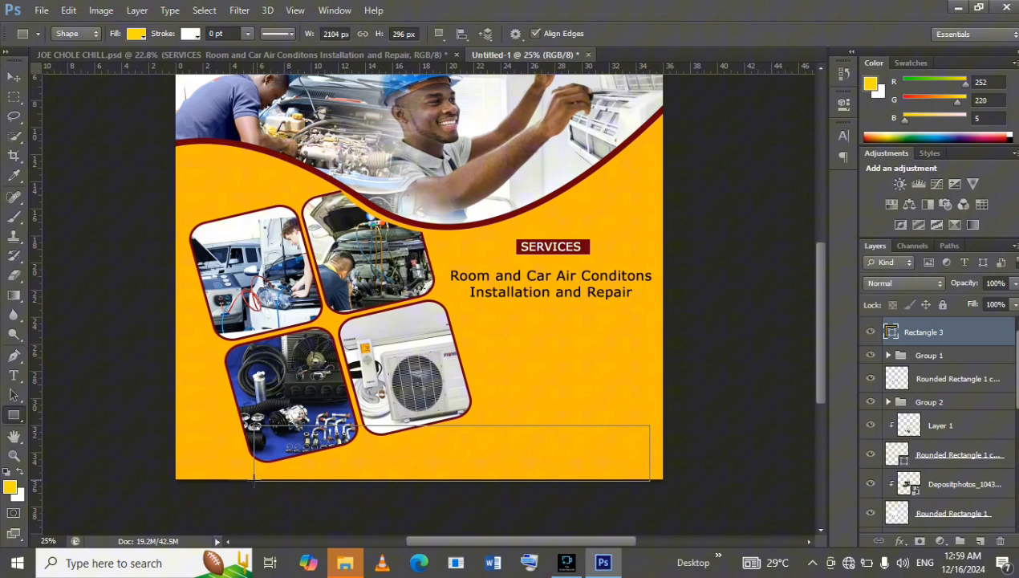
pyautogui.click(516, 459)
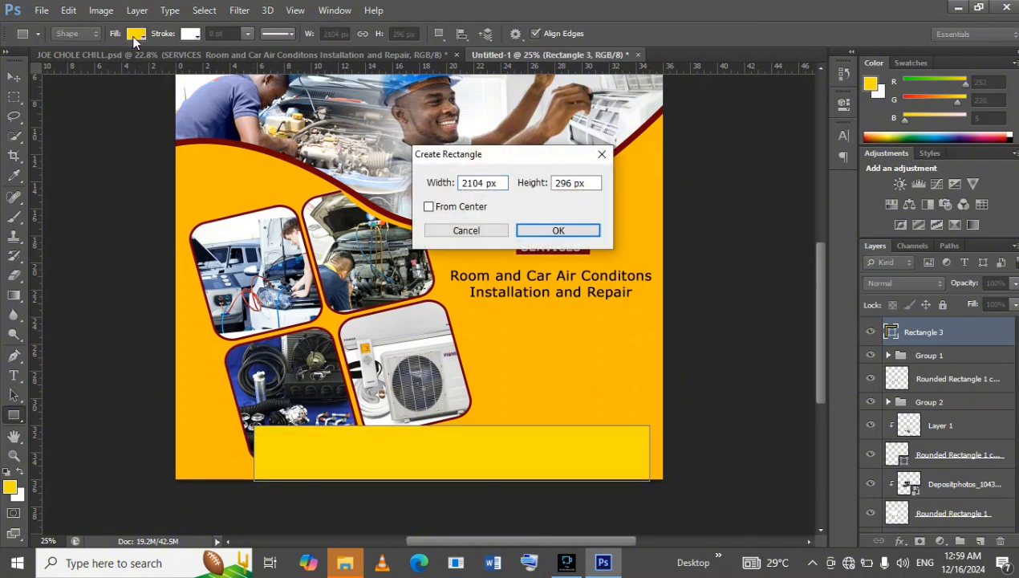
pyautogui.click(469, 230)
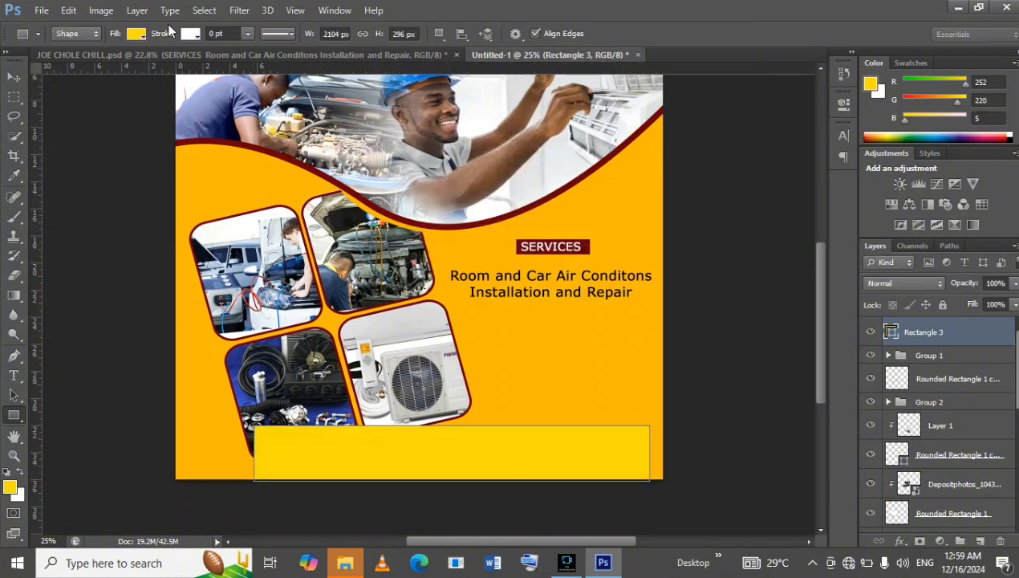
# Fill the contact bar rectangle with the recently used dark red, shift it slightly up and right, and compare it with JOE CHOLE CHILL.psd.
pyautogui.click(135, 33)
pyautogui.click(65, 105)
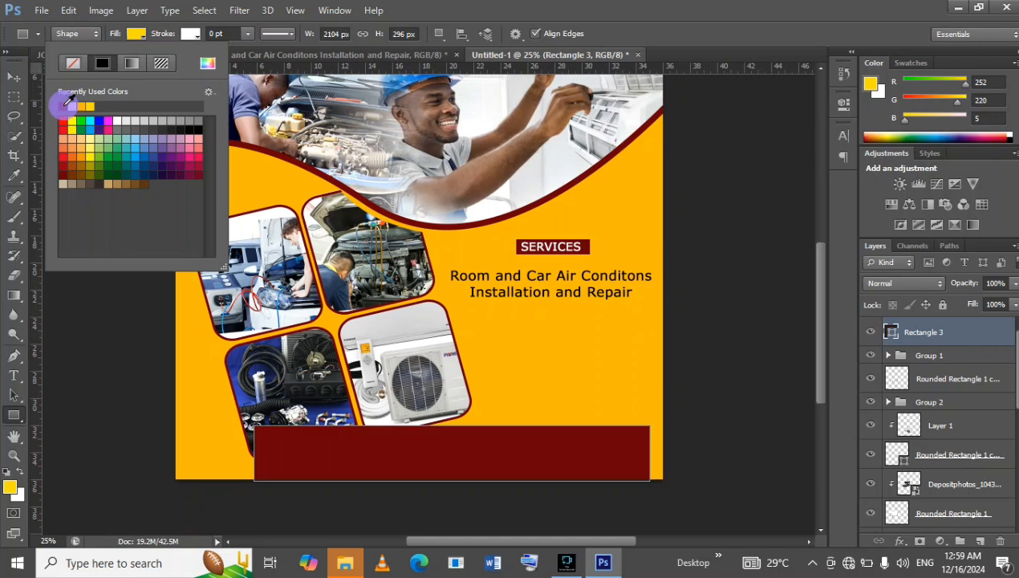
pyautogui.click(14, 77)
pyautogui.moveTo(515, 439); pyautogui.dragTo(556, 448)
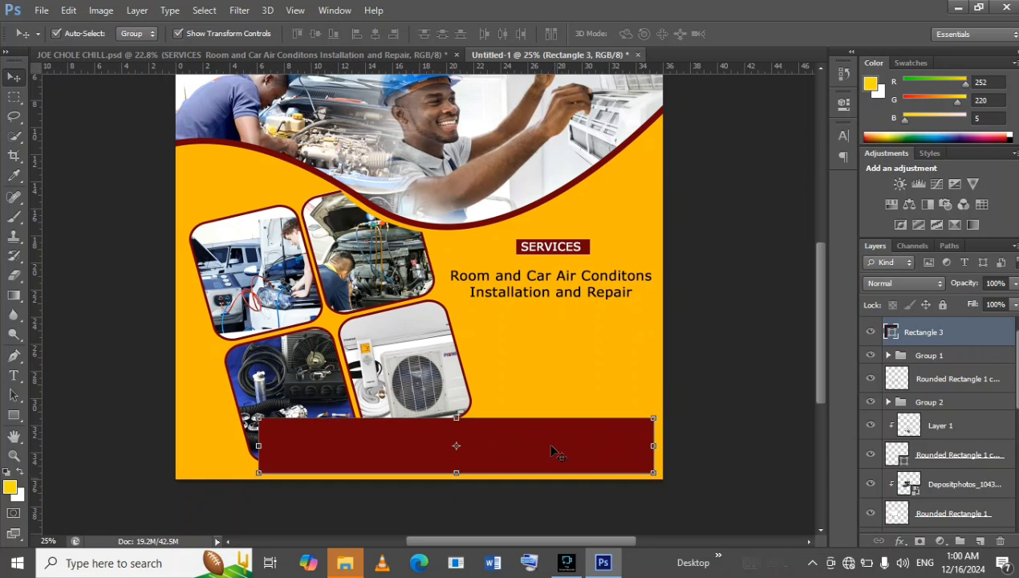
pyautogui.click(241, 55)
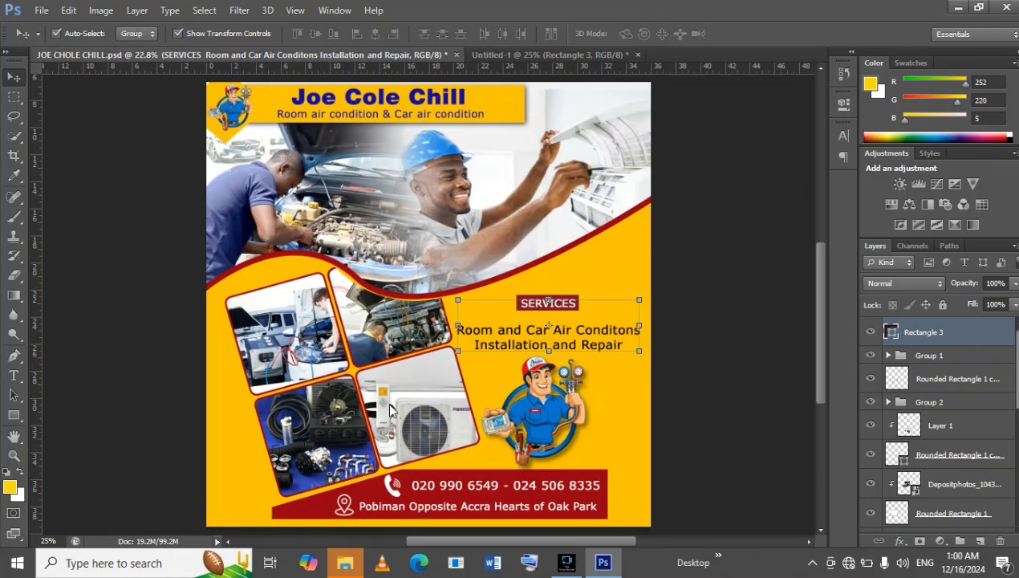
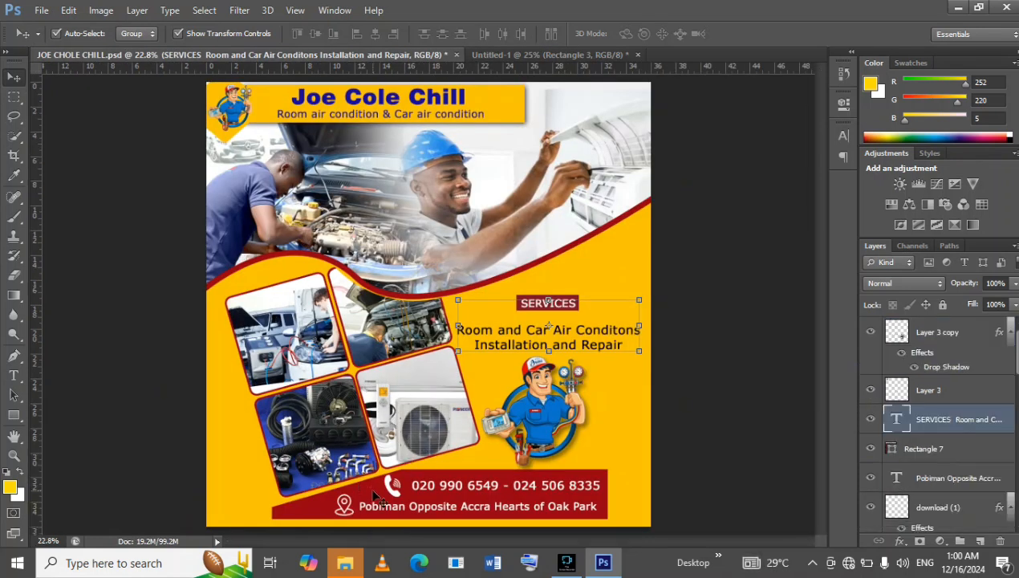
# In Untitled-1, draw a 1116 × 296 px rectangle below the services text and fill it with the recently used orange-yellow.
pyautogui.click(525, 55)
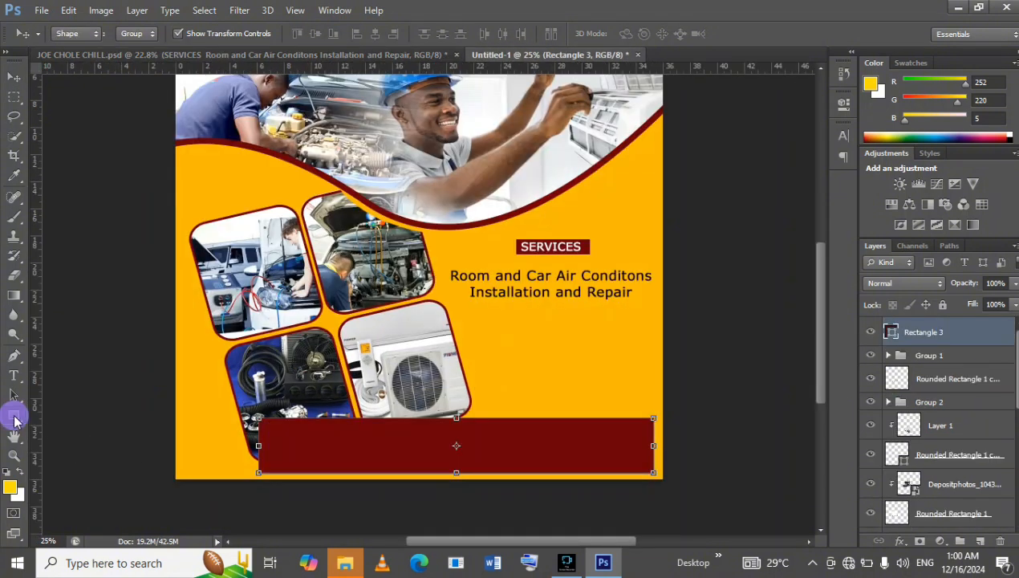
pyautogui.click(14, 415)
pyautogui.moveTo(473, 325); pyautogui.dragTo(683, 380)
pyautogui.click(393, 295)
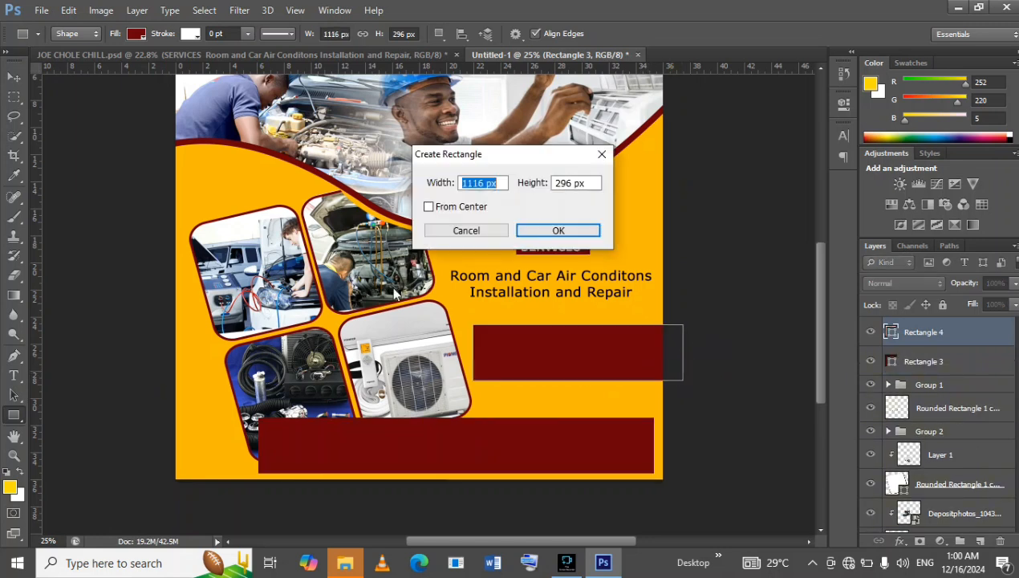
pyautogui.click(447, 235)
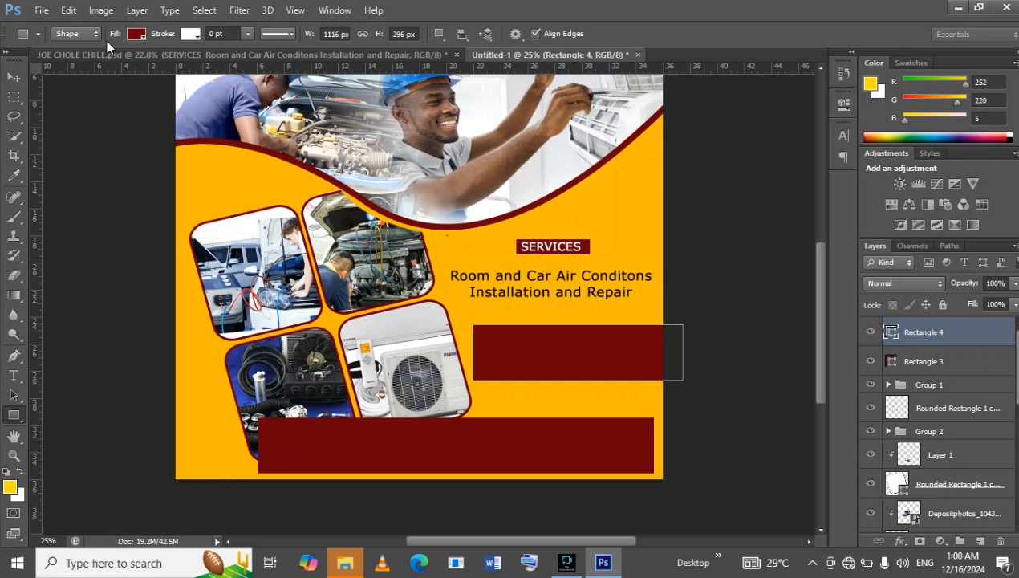
pyautogui.click(133, 35)
pyautogui.click(466, 230)
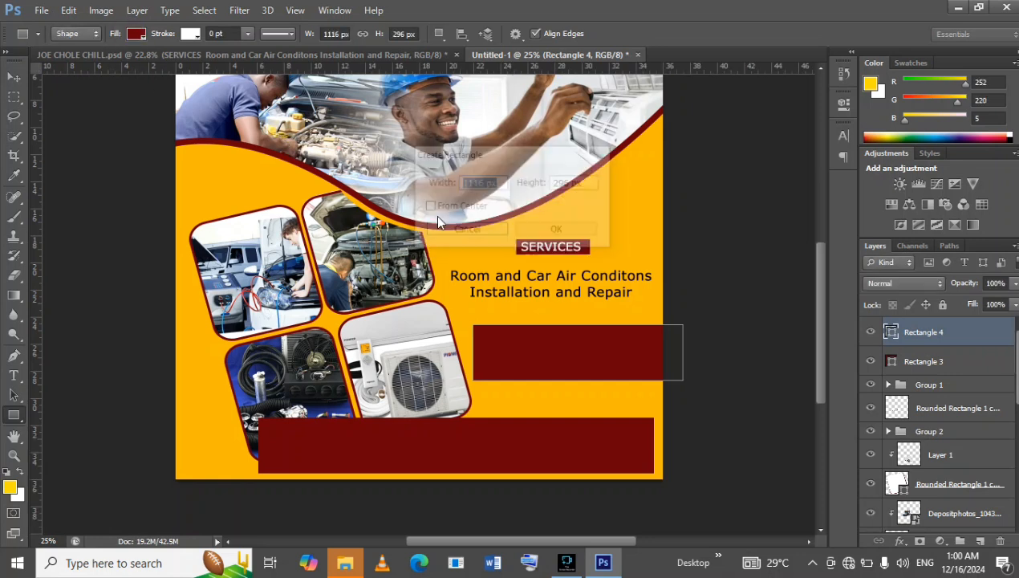
pyautogui.click(133, 32)
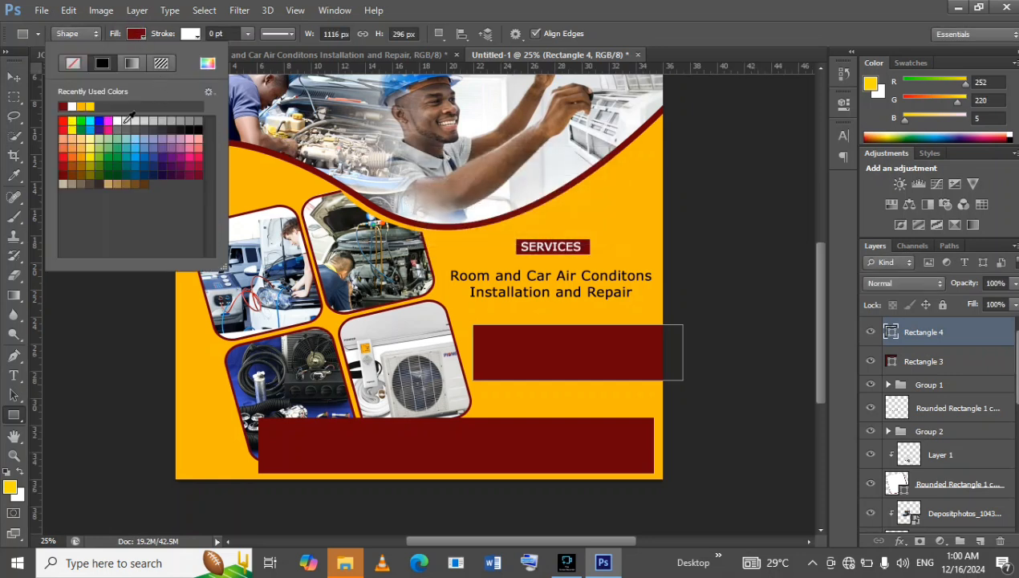
pyautogui.click(82, 105)
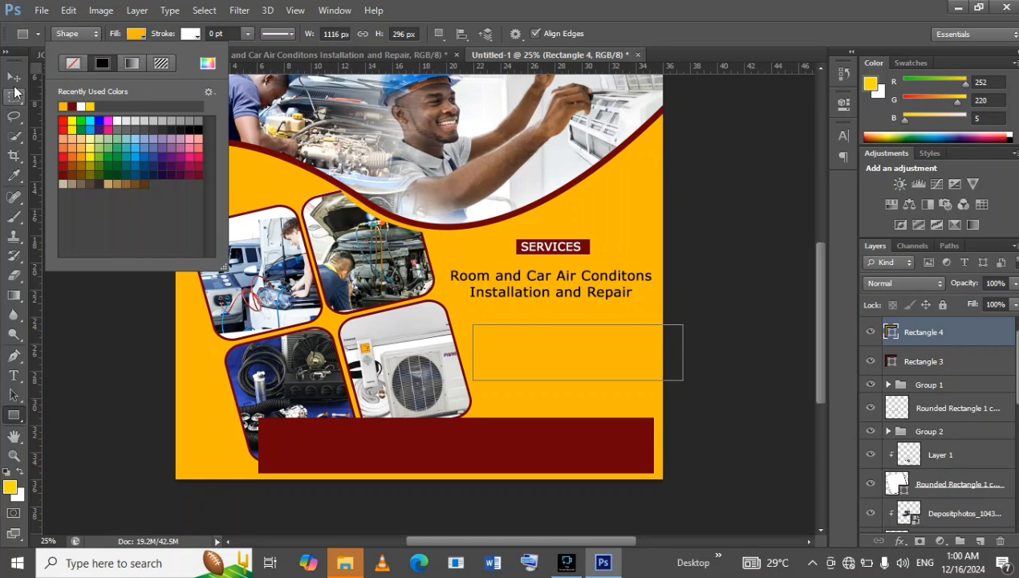
# Move the orange-yellow rectangle over the contact bar's left part and rotate it about -12.07° to match the tilted photo grid.
pyautogui.click(13, 77)
pyautogui.moveTo(534, 369); pyautogui.dragTo(354, 426)
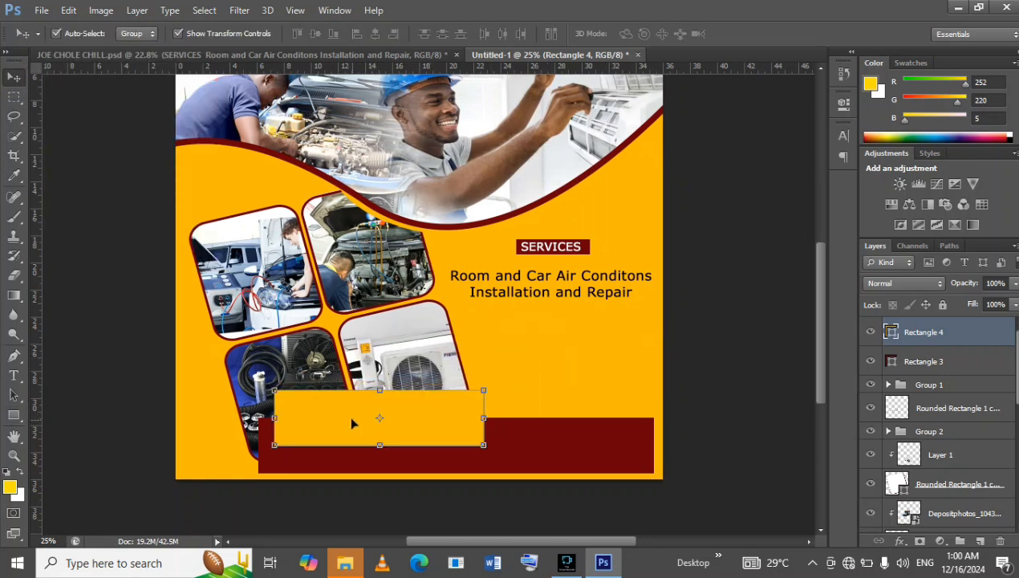
pyautogui.moveTo(493, 385); pyautogui.dragTo(484, 362)
pyautogui.moveTo(438, 404); pyautogui.dragTo(404, 402)
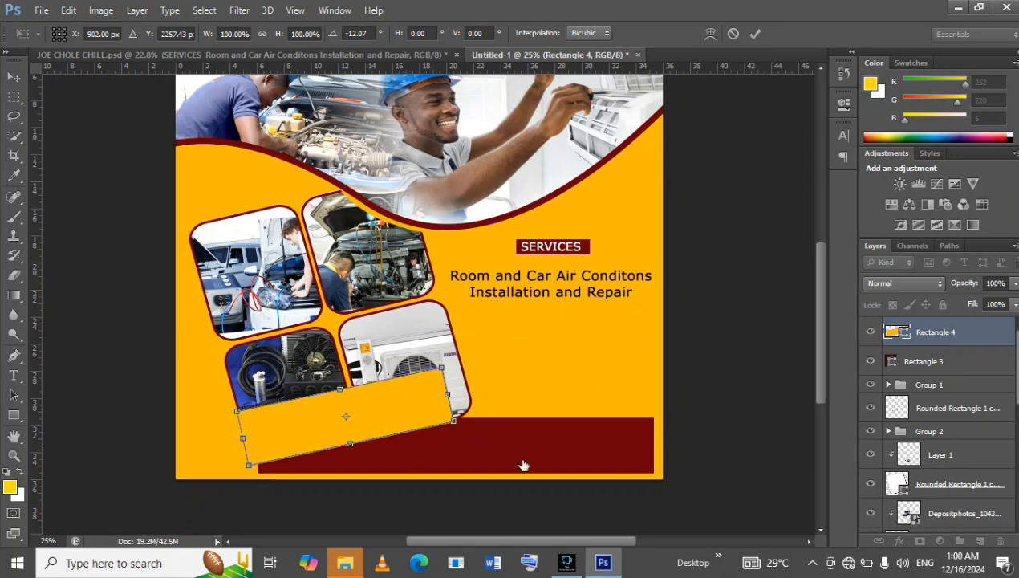
pyautogui.click(756, 36)
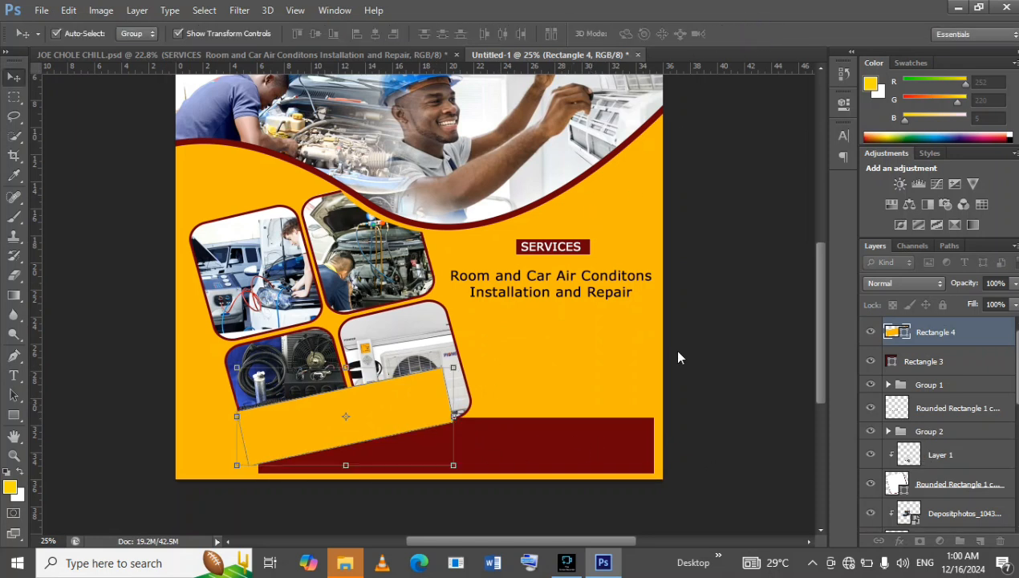
# Move the contact bar's Rectangle 3 layer beneath the photo grid layers, directly above the SERVICES text layer.
pyautogui.click(588, 446)
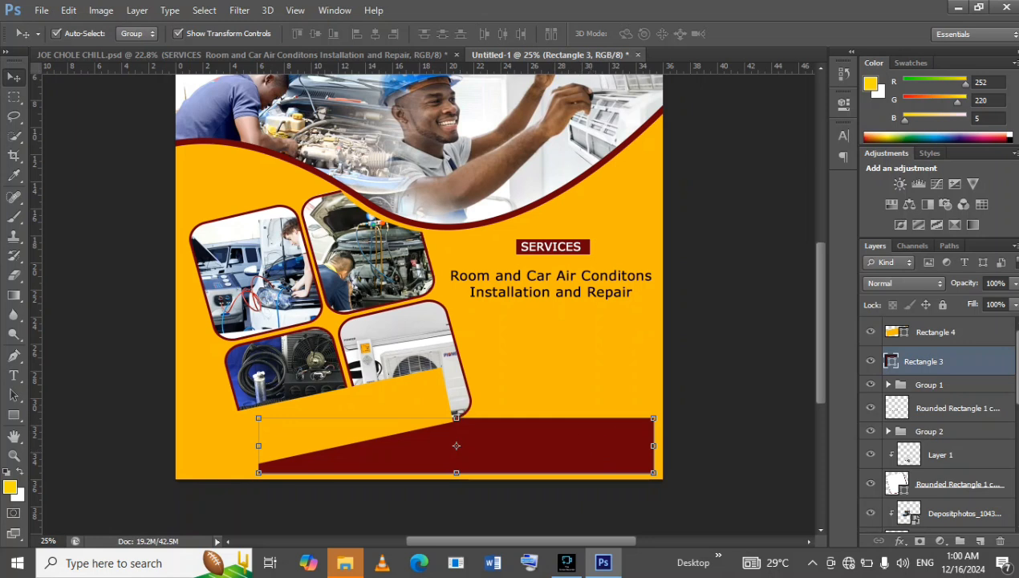
pyautogui.moveTo(965, 359); pyautogui.dragTo(960, 446)
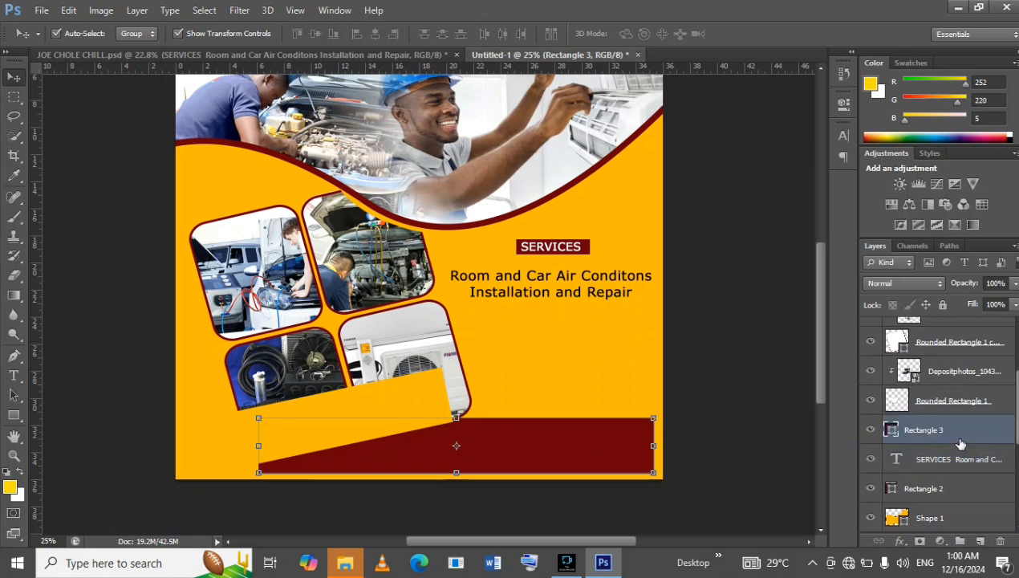
# Try to move the Rectangle 4 layer down the layer stack and reorder the photo groups.
pyautogui.scroll(4, 937, 410)
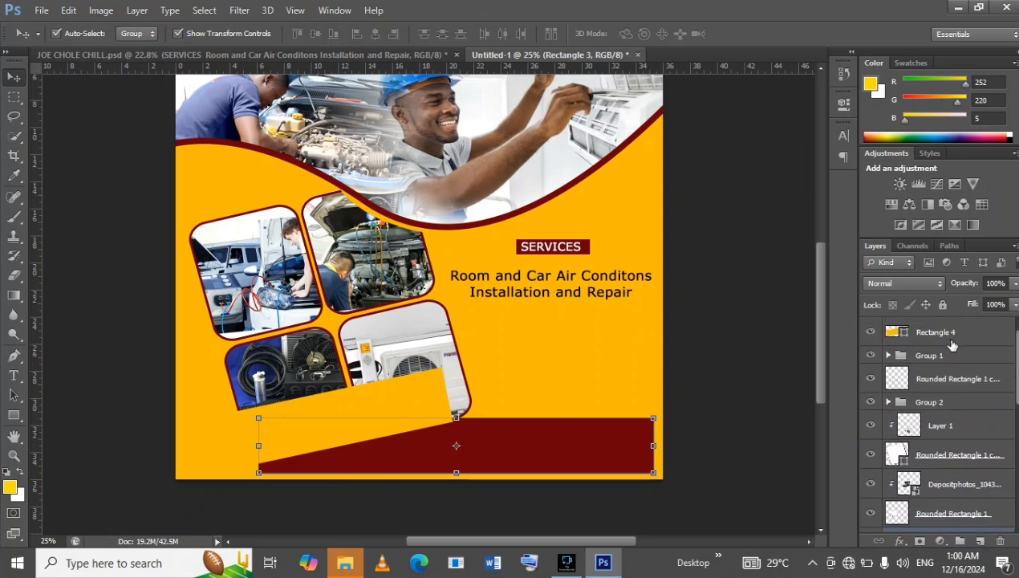
pyautogui.click(975, 337)
pyautogui.moveTo(973, 331); pyautogui.dragTo(993, 534)
pyautogui.click(934, 341)
pyautogui.moveTo(931, 372); pyautogui.dragTo(951, 426)
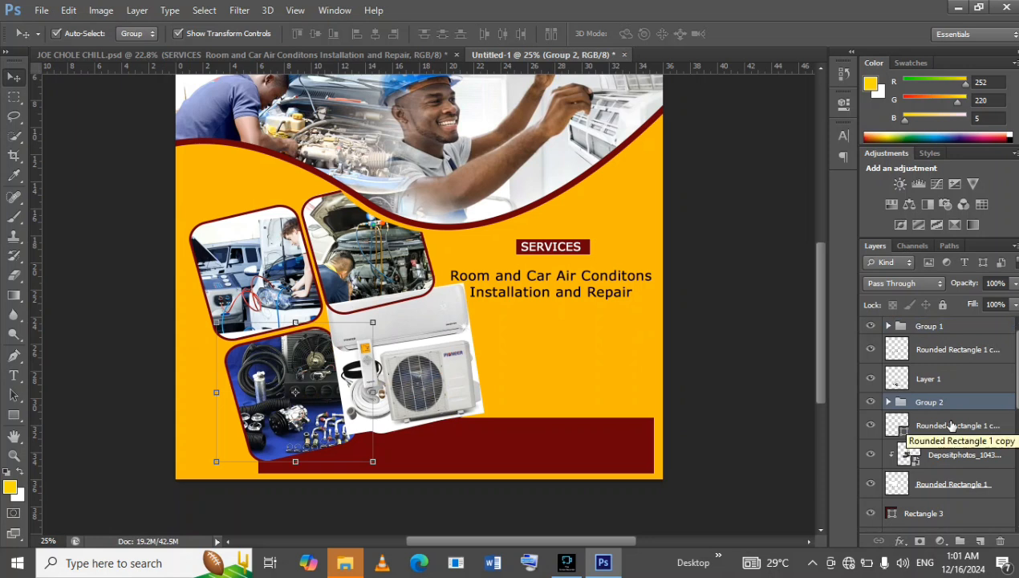
# Undo the layer order changes made to the photo groups and the Rectangle 4 layer.
pyautogui.hotkey('ctrl', 'z')
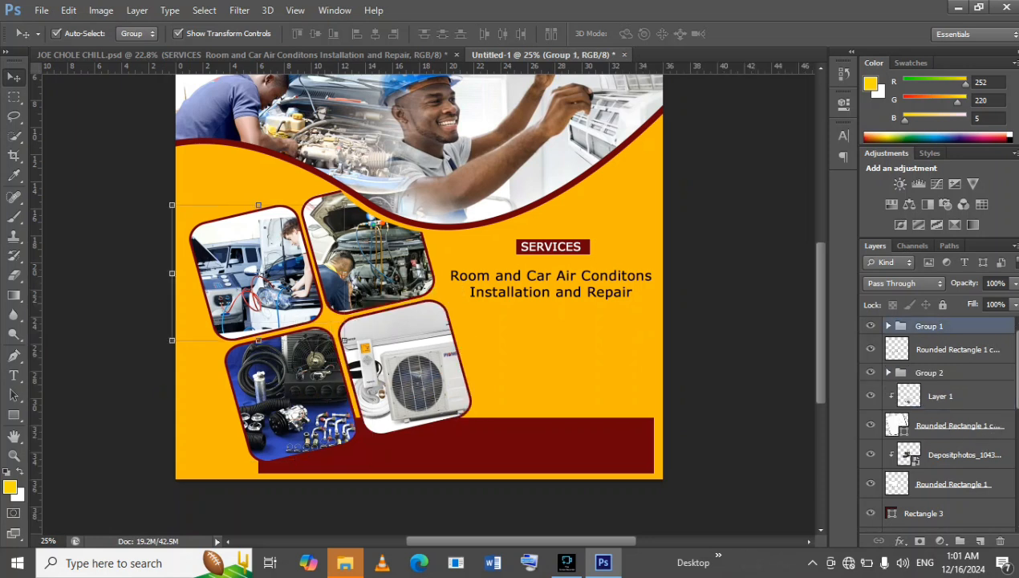
pyautogui.click(69, 10)
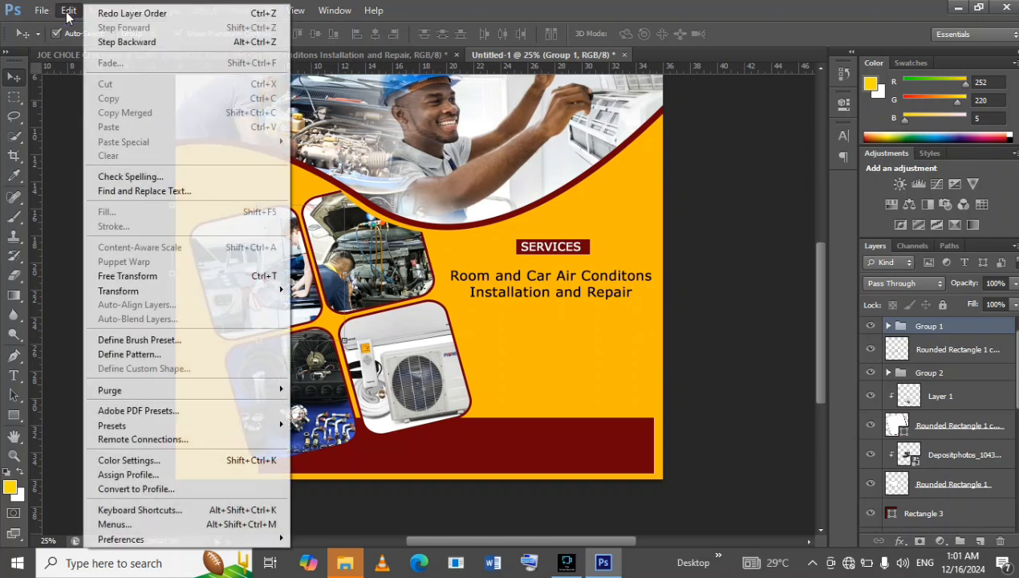
pyautogui.click(109, 40)
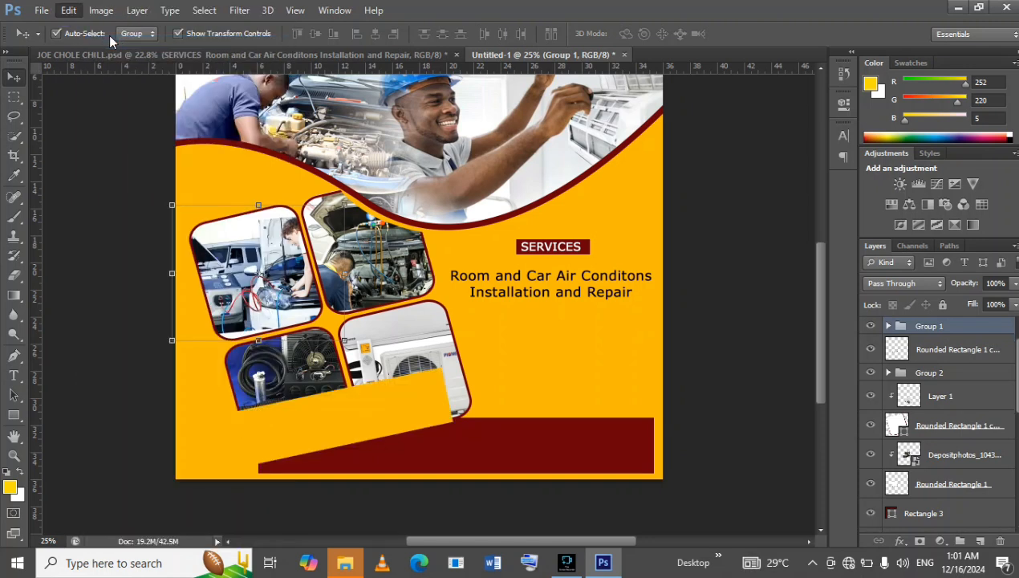
# Try to place the Rectangle 4 layer between the Depositphotos layer and Rounded Rectangle 1.
pyautogui.click(423, 396)
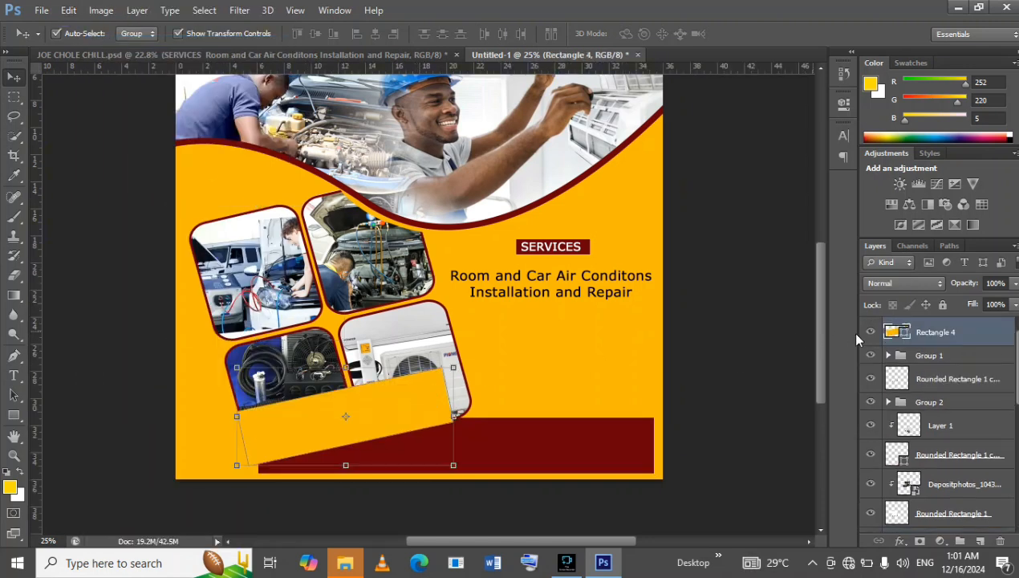
pyautogui.moveTo(972, 343); pyautogui.dragTo(983, 487)
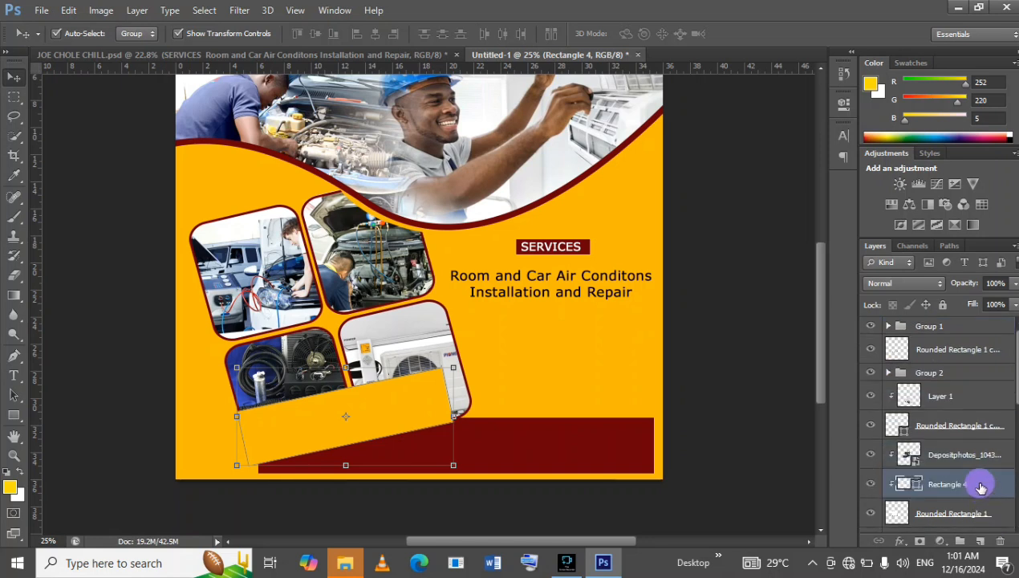
pyautogui.press('h')
pyautogui.doubleClick(966, 417)
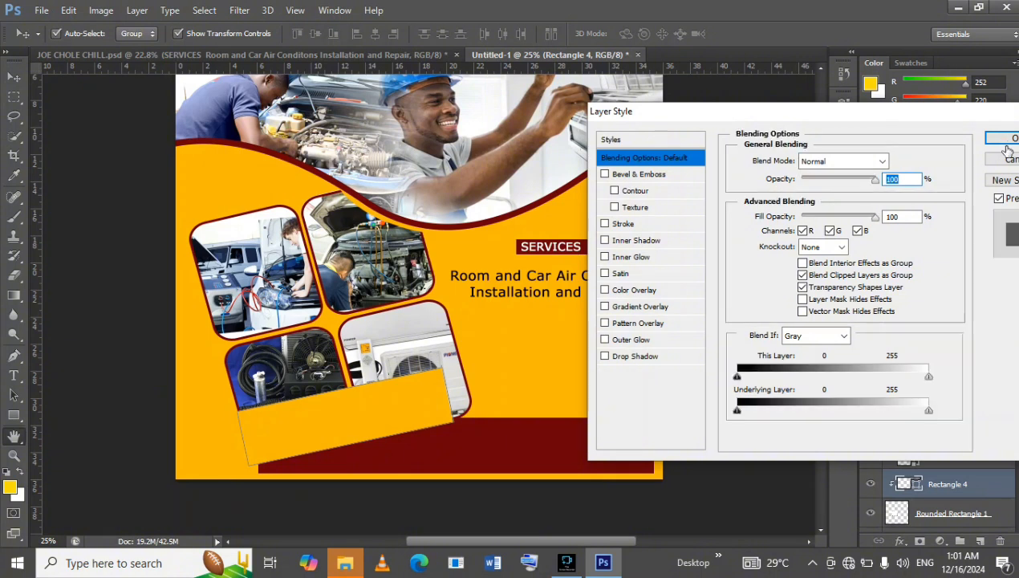
pyautogui.click(1009, 160)
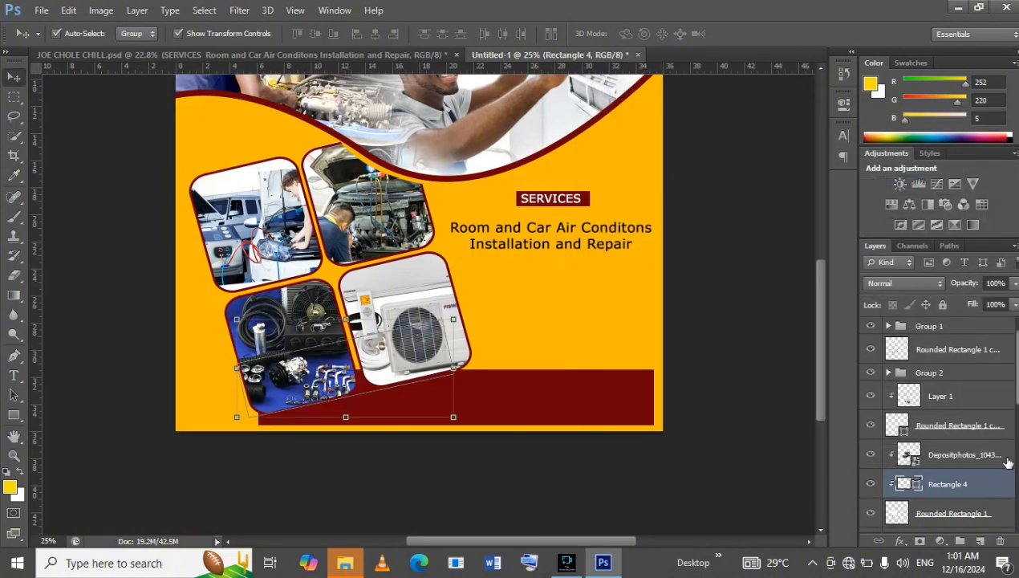
pyautogui.scroll(-5, 995, 450)
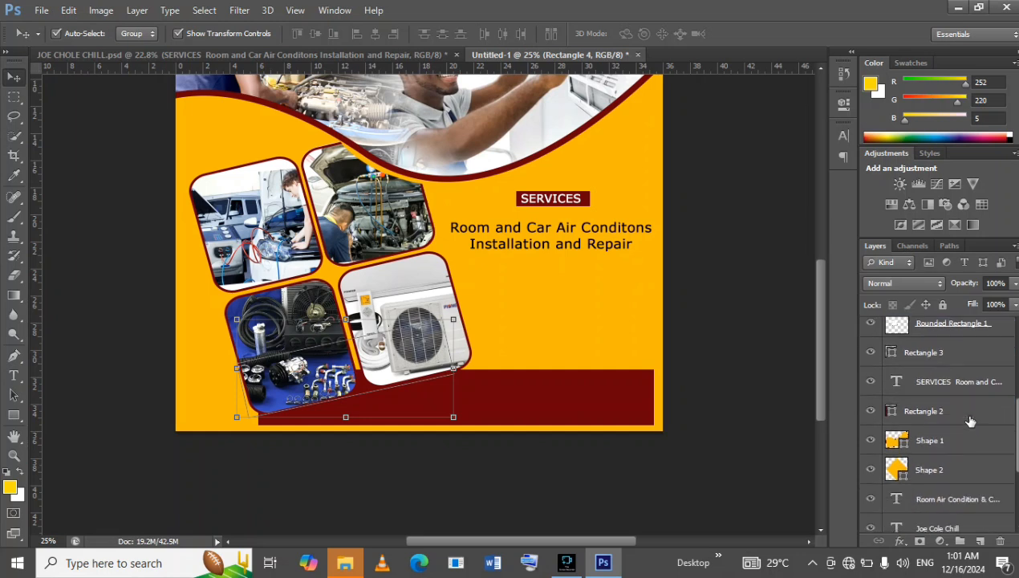
pyautogui.scroll(2, 970, 420)
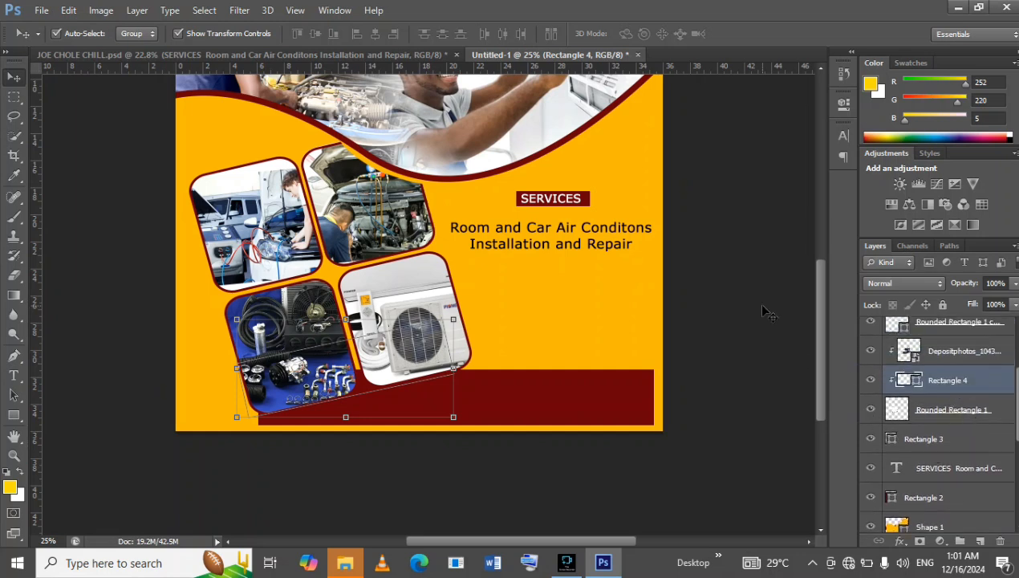
# Step back through the last changes to return the Rectangle 4 layer to the top of the stack.
pyautogui.click(69, 16)
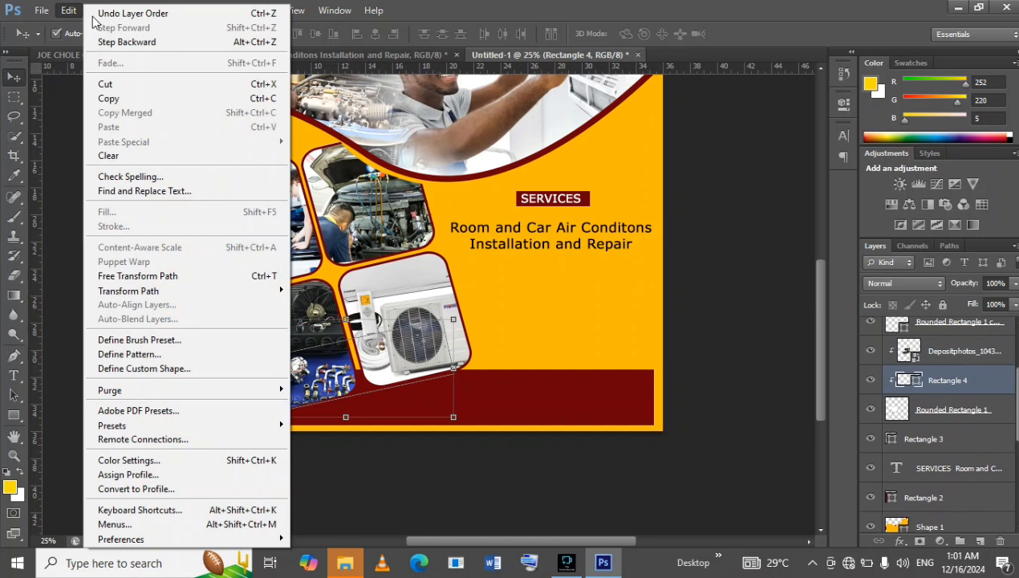
pyautogui.click(129, 39)
pyautogui.click(69, 10)
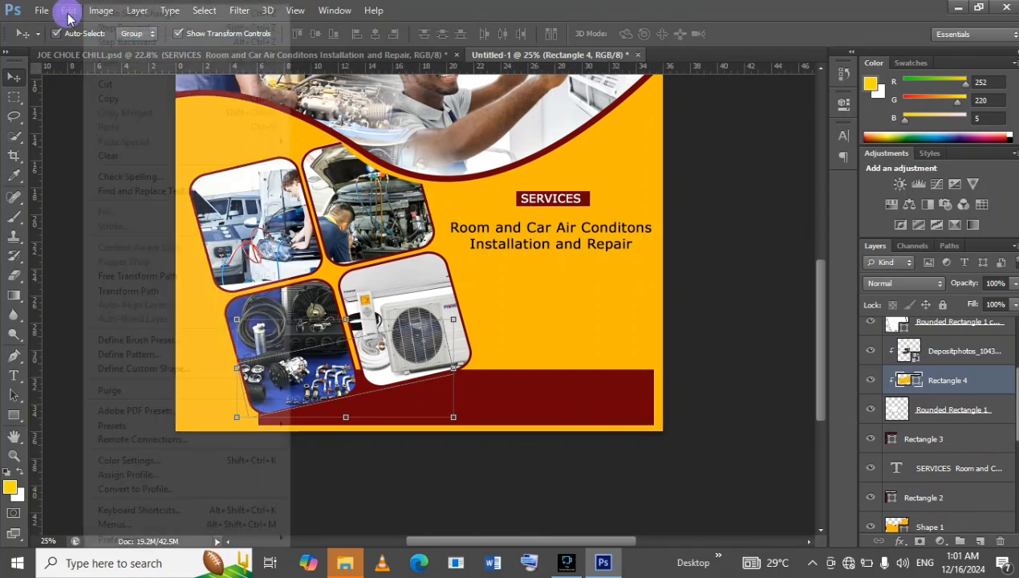
pyautogui.click(128, 40)
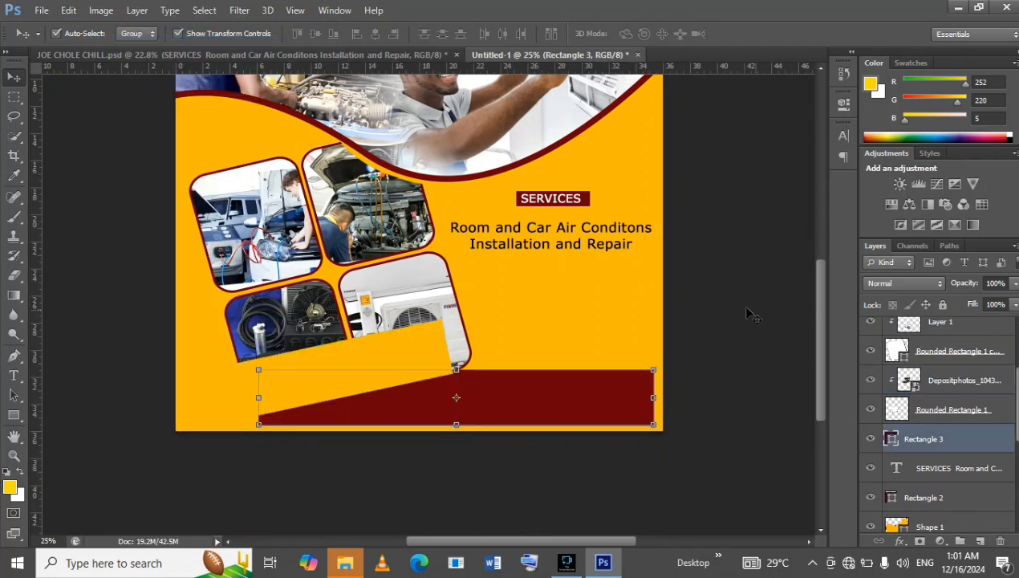
# Move the Rectangle 4 layer directly above Rectangle 3, beneath all photo grid layers.
pyautogui.scroll(3, 935, 421)
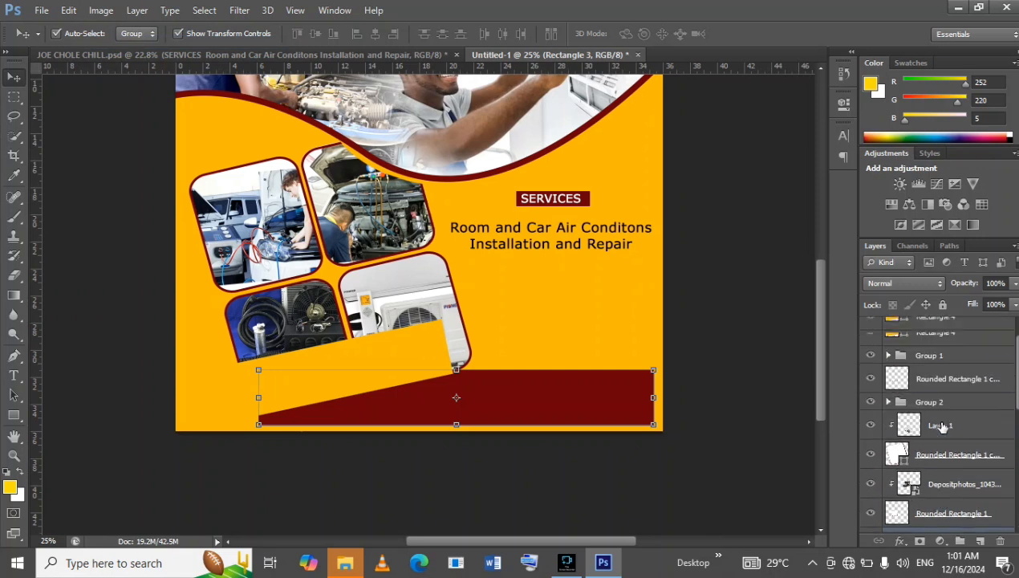
pyautogui.doubleClick(958, 337)
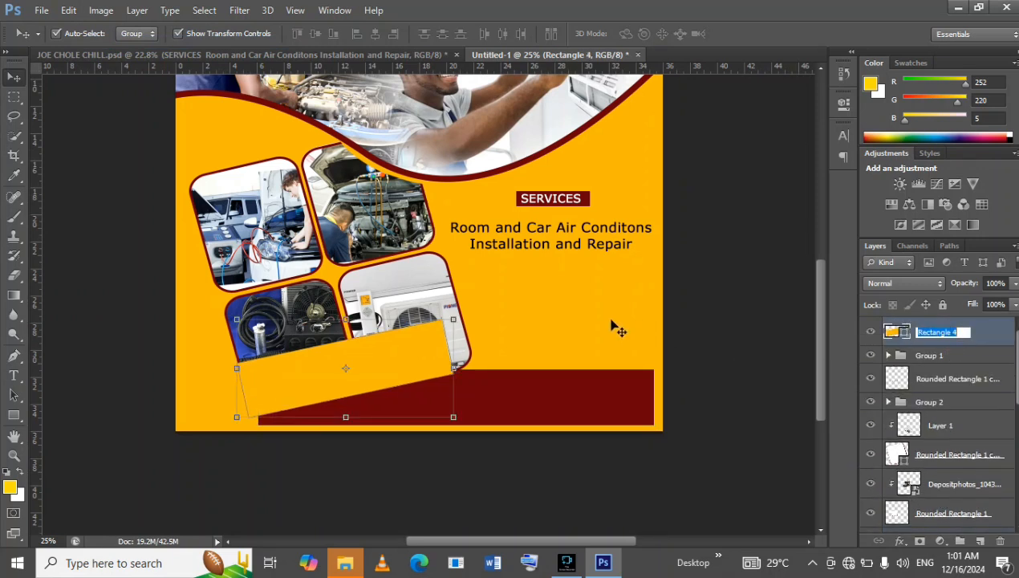
pyautogui.click(983, 334)
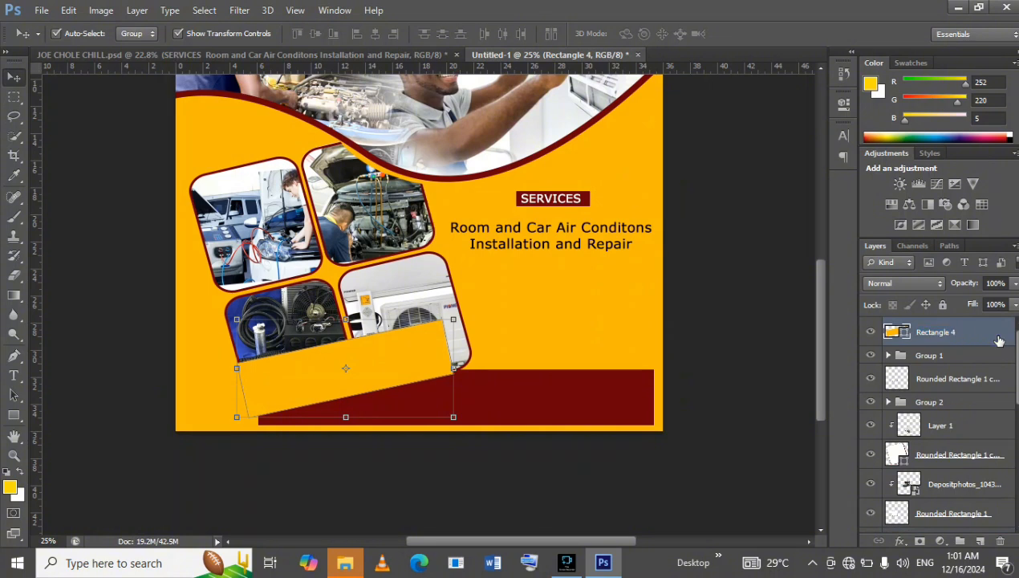
pyautogui.moveTo(983, 334); pyautogui.dragTo(989, 401)
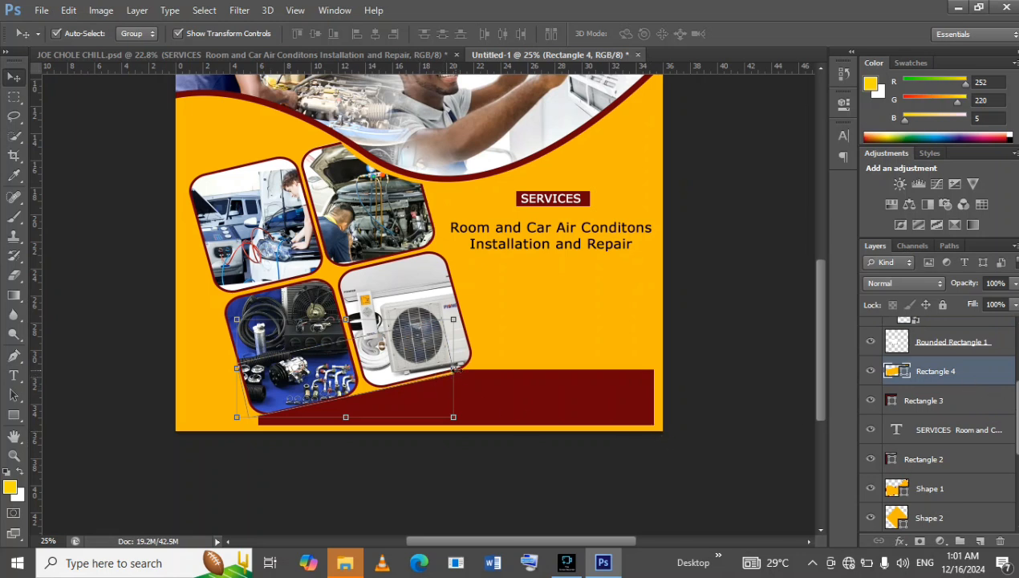
# Widen the orange-yellow rectangle to about 119%, rotate it about -2.79° further and nudge it up to bevel the contact bar's edge.
pyautogui.moveTo(454, 367); pyautogui.dragTo(497, 353)
pyautogui.moveTo(504, 310); pyautogui.dragTo(503, 302)
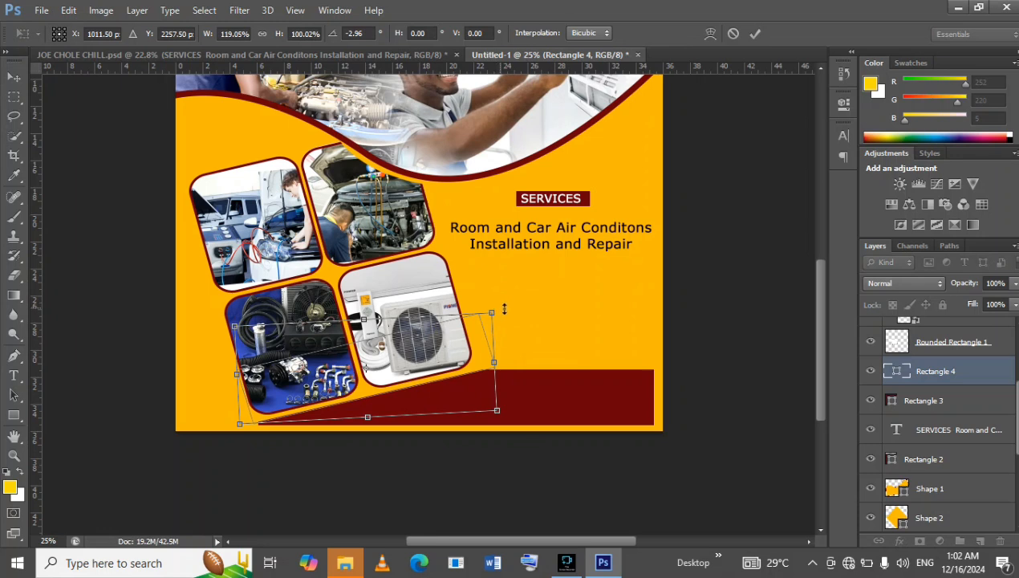
pyautogui.moveTo(506, 309); pyautogui.dragTo(507, 309)
pyautogui.moveTo(515, 322); pyautogui.dragTo(516, 320)
pyautogui.hotkey('shift', 'Up')
pyautogui.hotkey('shift', 'Up')
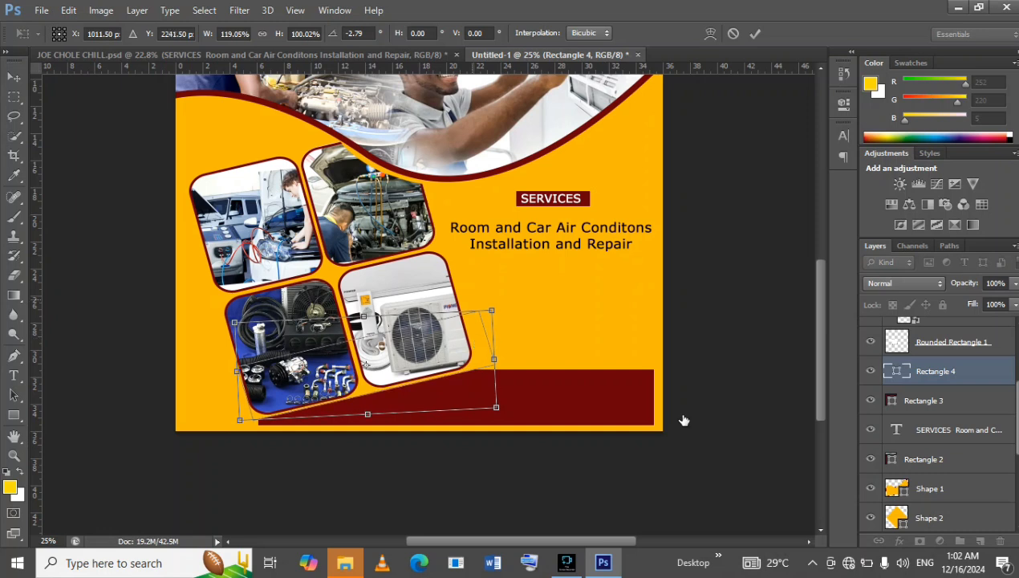
pyautogui.click(956, 415)
pyautogui.click(972, 401)
pyautogui.click(755, 33)
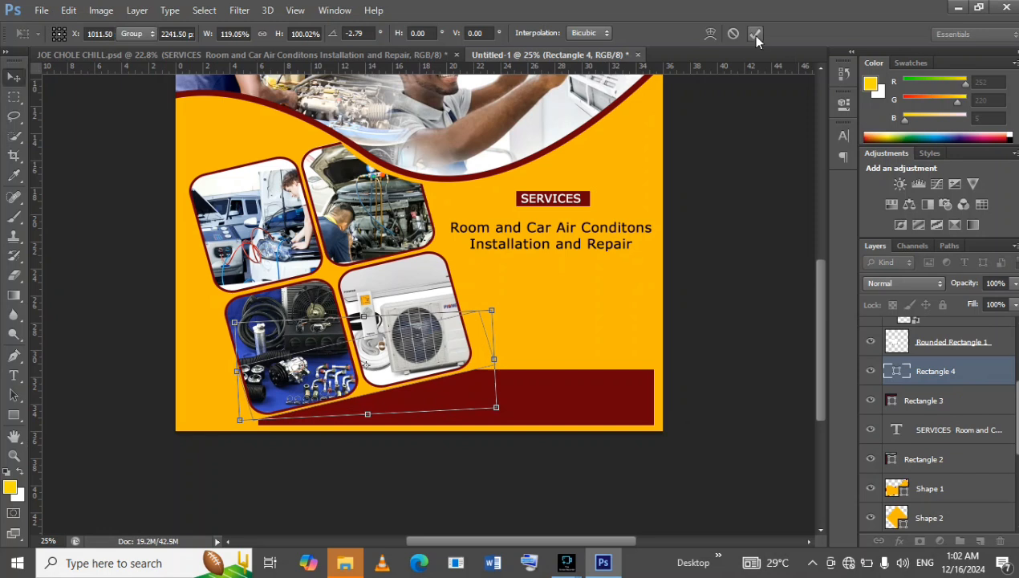
# Nudge the contact bar's Rectangle 3 down slightly, deselect it and compare the layout with JOE CHOLE CHILL.psd.
pyautogui.click(976, 400)
pyautogui.press('Down')
pyautogui.press('Down')
pyautogui.press('Down')
pyautogui.press('Down')
pyautogui.press('Down')
pyautogui.press('Down')
pyautogui.press('Down')
pyautogui.press('Down')
pyautogui.press('Down')
pyautogui.press('Down')
pyautogui.press('Down')
pyautogui.press('Down')
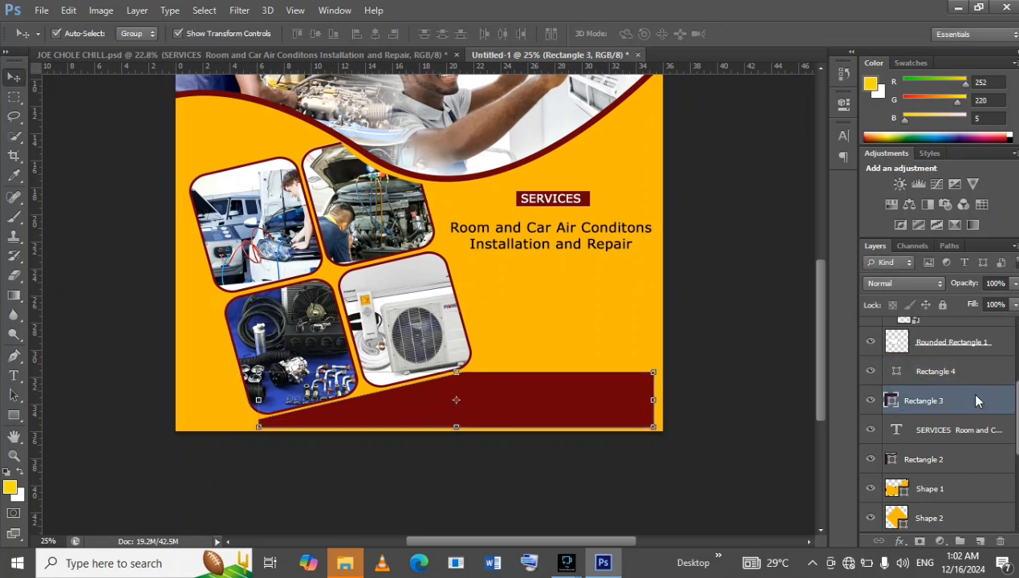
pyautogui.click(728, 374)
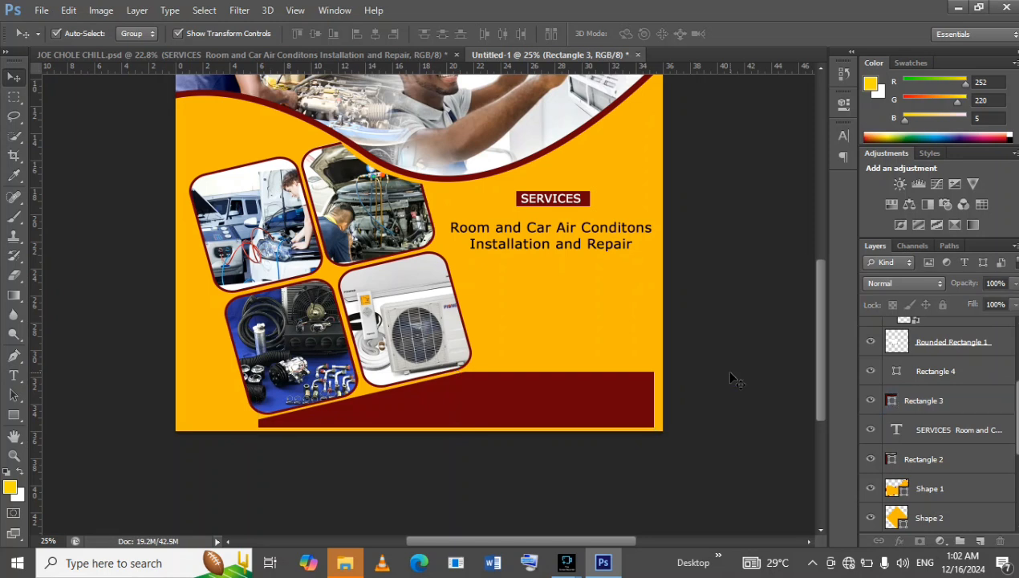
pyautogui.click(203, 57)
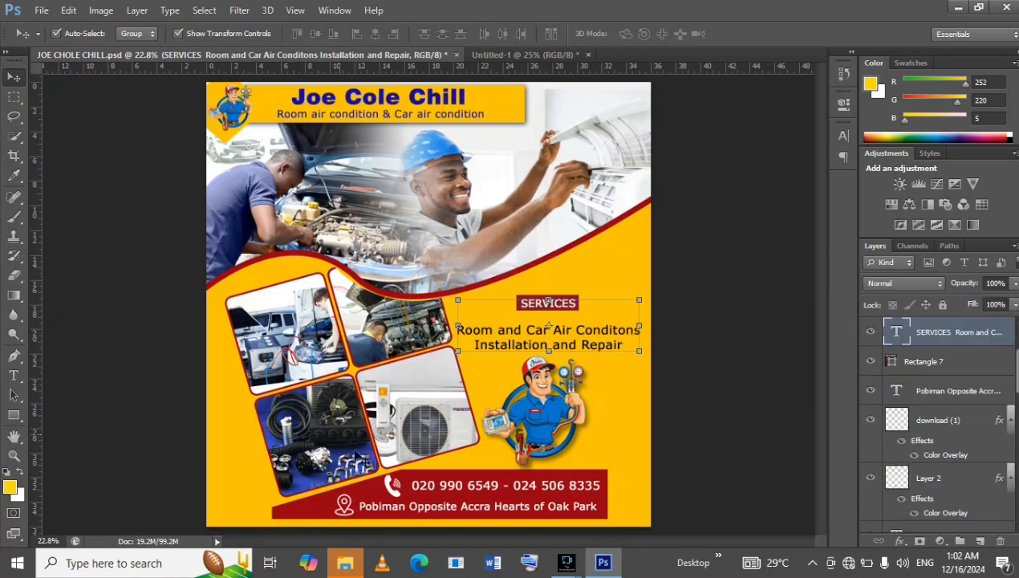
# Fit the Untitled-1 flyer to the screen and compare its header and overall layout with JOE CHOLE CHILL.psd.
pyautogui.click(501, 53)
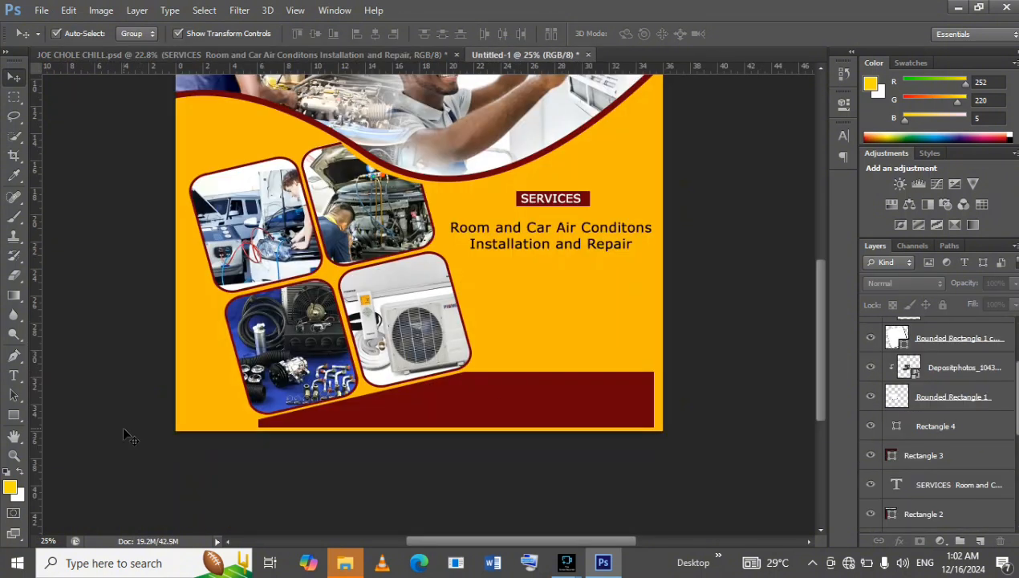
pyautogui.click(14, 455)
pyautogui.rightClick(490, 313)
pyautogui.click(544, 329)
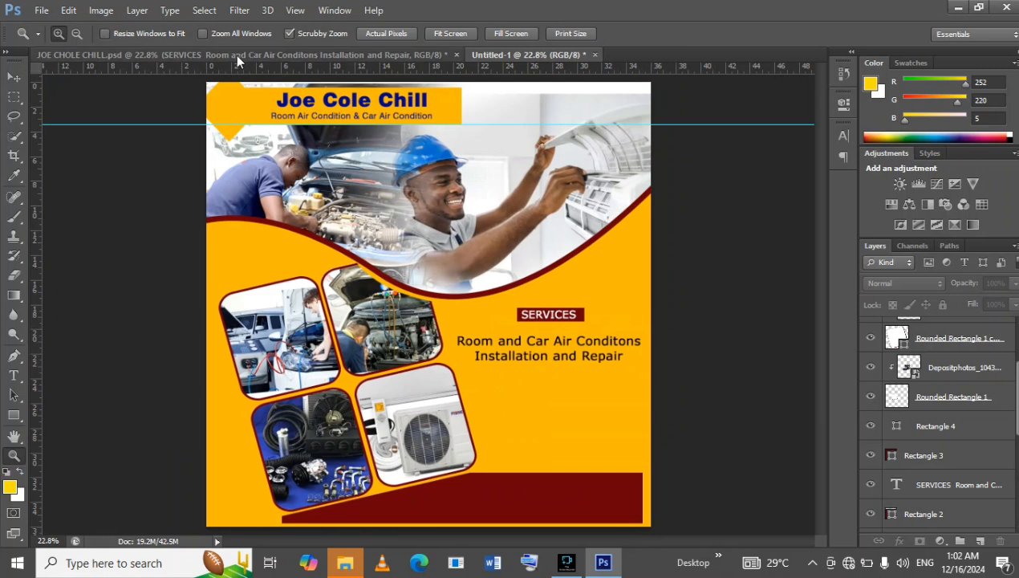
pyautogui.click(223, 57)
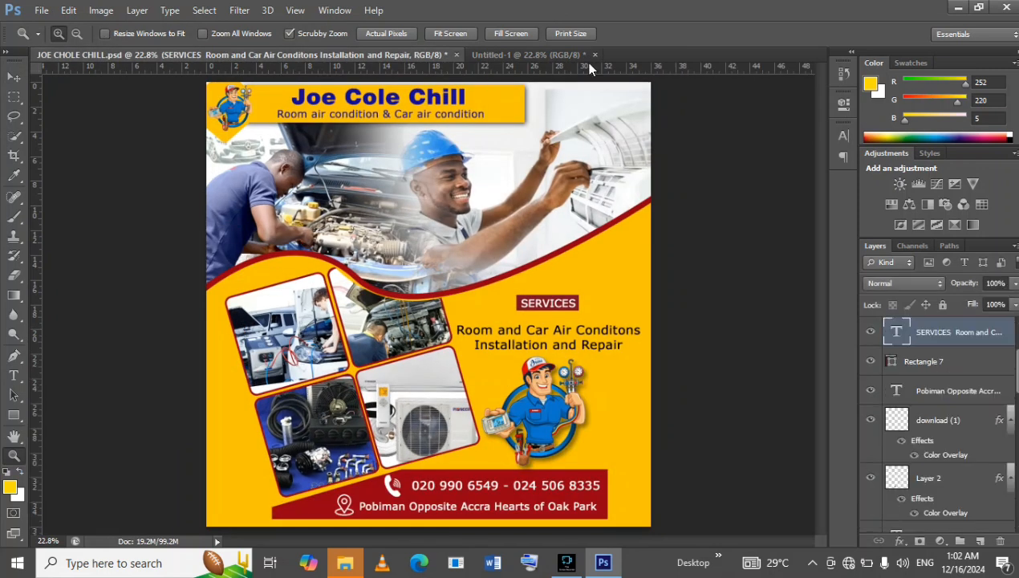
pyautogui.click(542, 55)
pyautogui.click(302, 55)
pyautogui.click(534, 58)
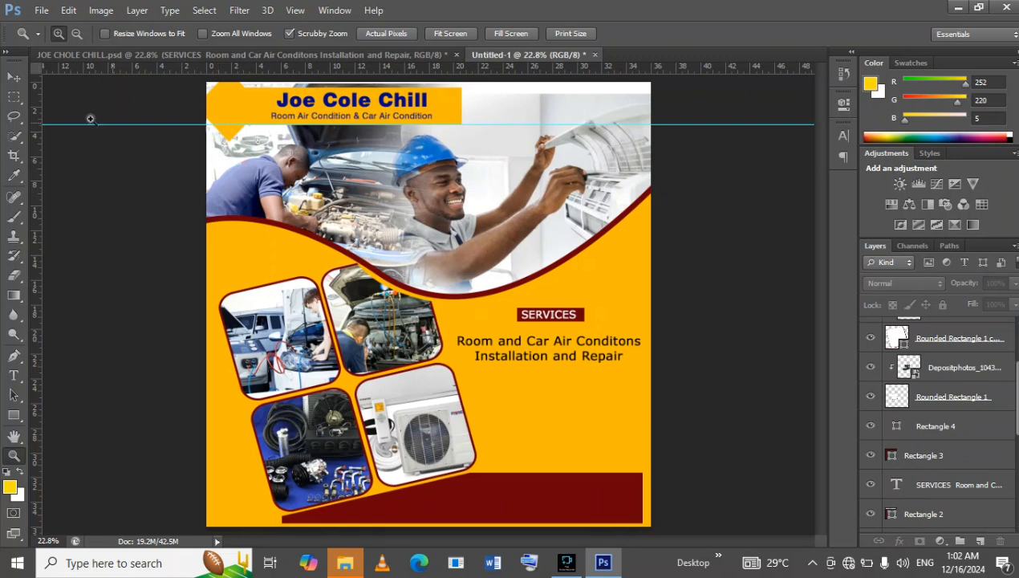
# Stretch the header's Rectangle 1 rightward to about 114.4% width and 101.8% height.
pyautogui.click(14, 77)
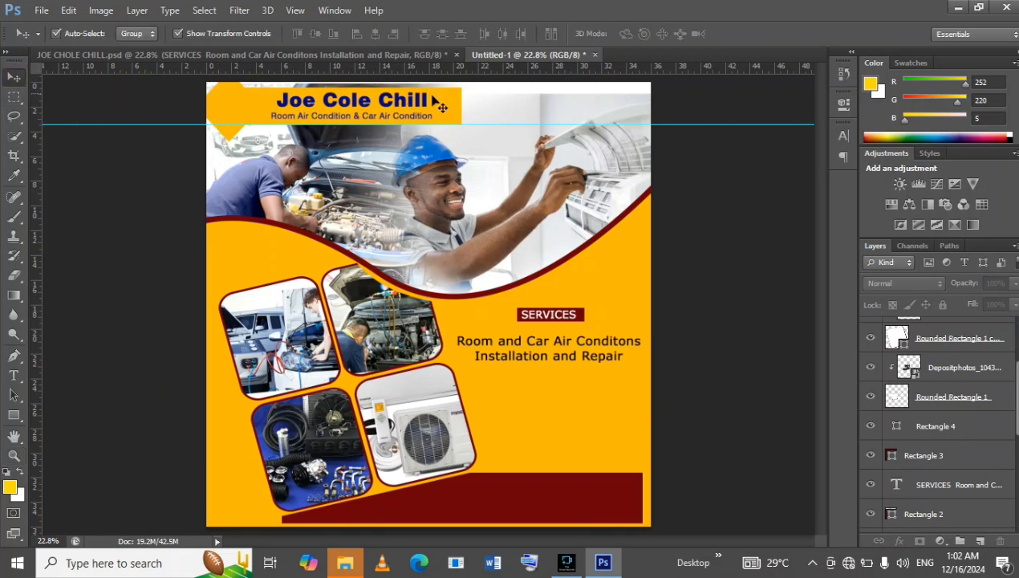
pyautogui.click(454, 117)
pyautogui.moveTo(463, 123); pyautogui.dragTo(492, 124)
pyautogui.click(757, 34)
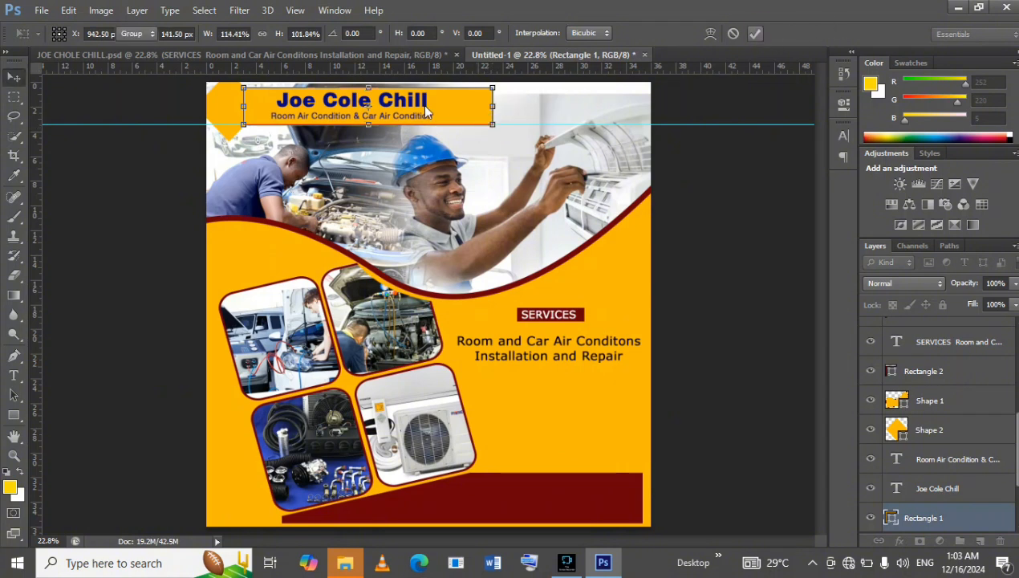
# Enlarge the "Joe Cole Chill" title toward the right of the header and compare it with JOE CHOLE CHILL.psd.
pyautogui.click(346, 101)
pyautogui.moveTo(429, 110); pyautogui.dragTo(472, 114)
pyautogui.click(754, 34)
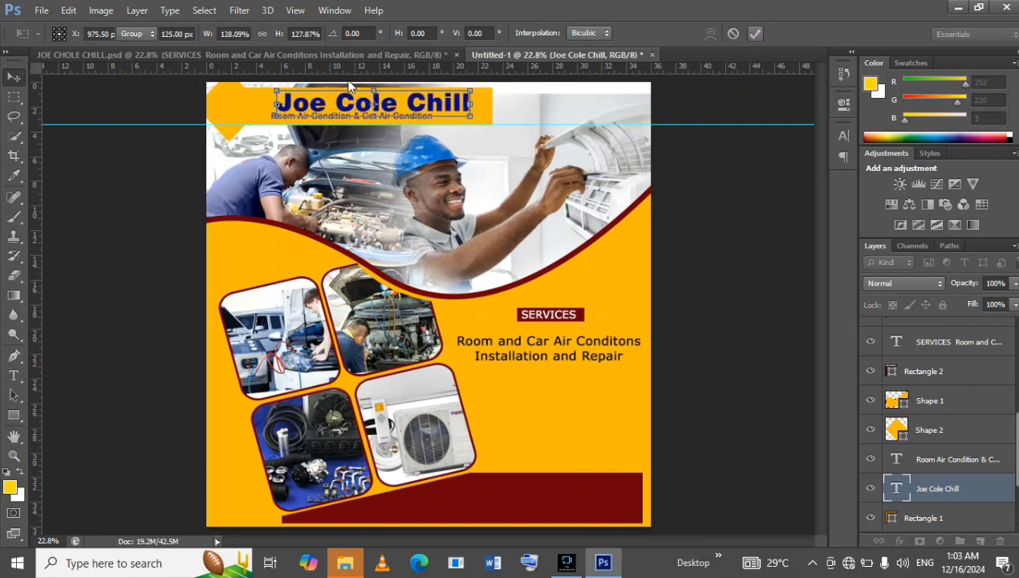
pyautogui.click(294, 57)
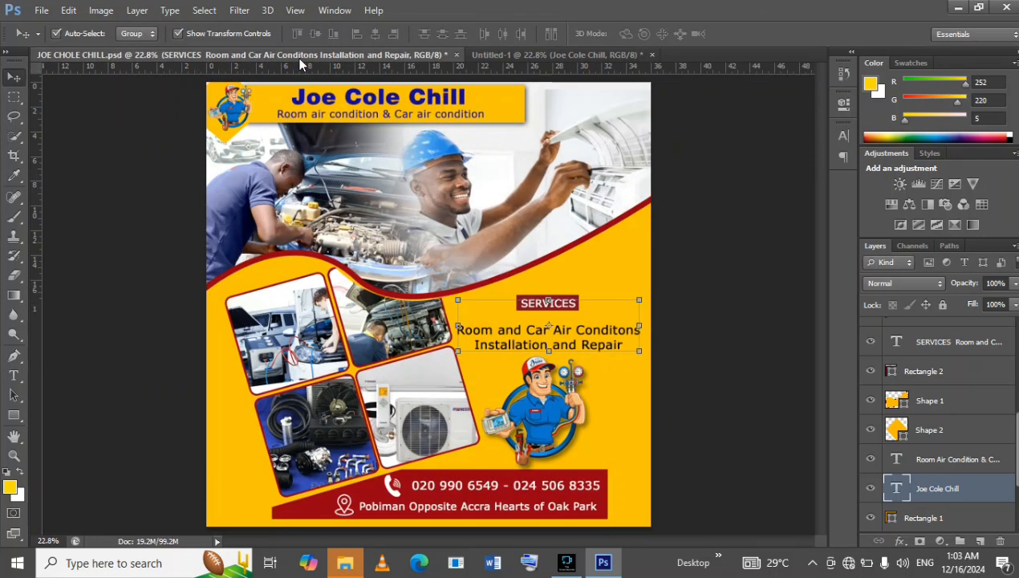
pyautogui.click(521, 54)
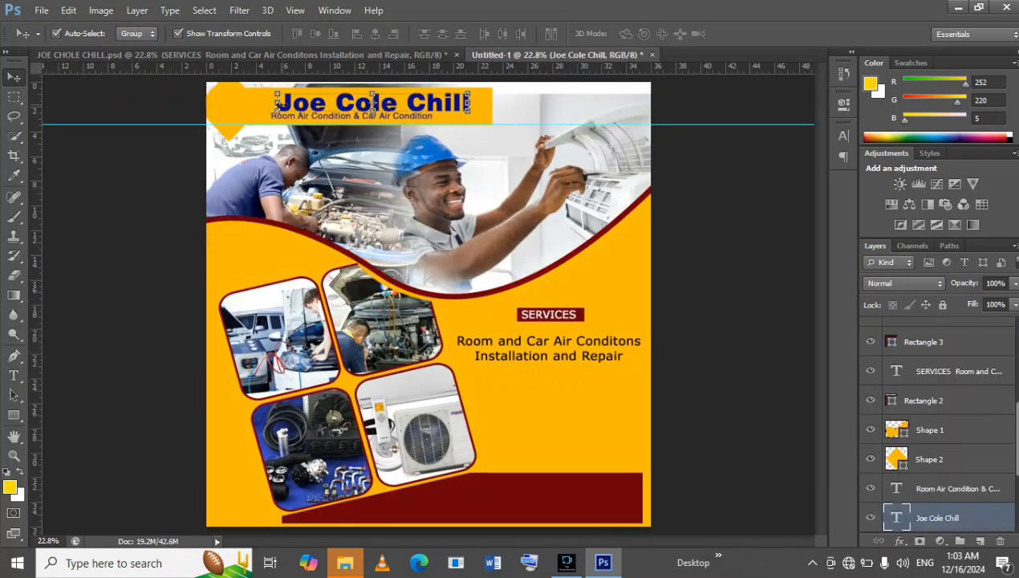
# Widen the "Joe Cole Chill" title leftward to about 103%, and scale it up a further 104.5% toward its upper-left corner.
pyautogui.hotkey('ctrl', 't')
pyautogui.moveTo(275, 102); pyautogui.dragTo(270, 103)
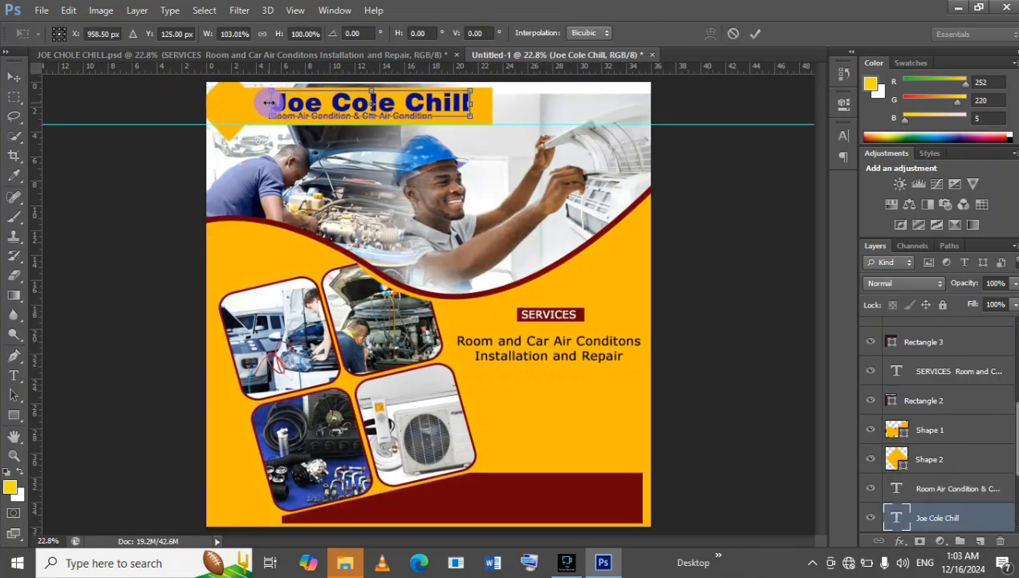
pyautogui.click(755, 33)
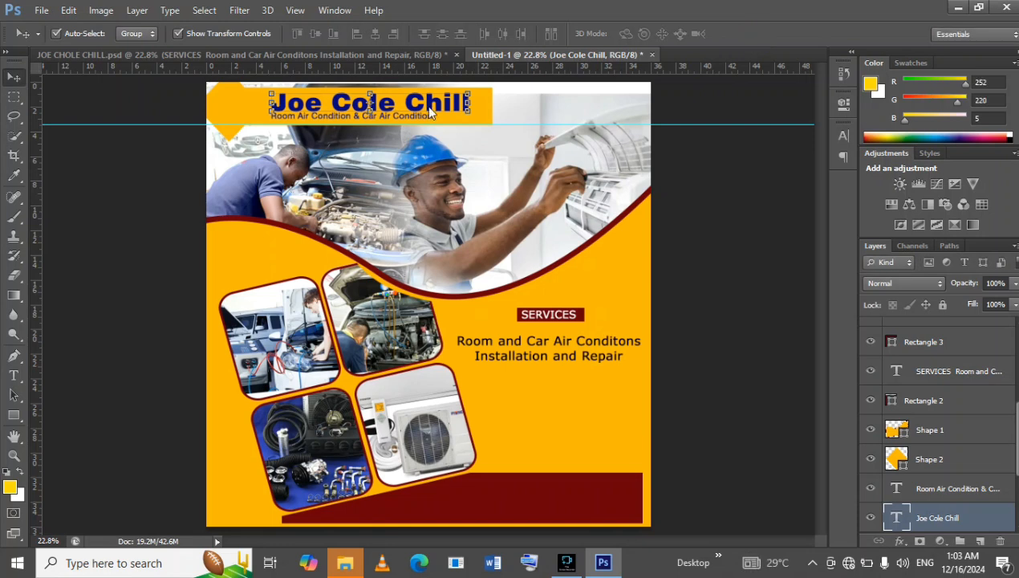
pyautogui.hotkey('ctrl', 't')
pyautogui.moveTo(269, 93); pyautogui.dragTo(260, 89)
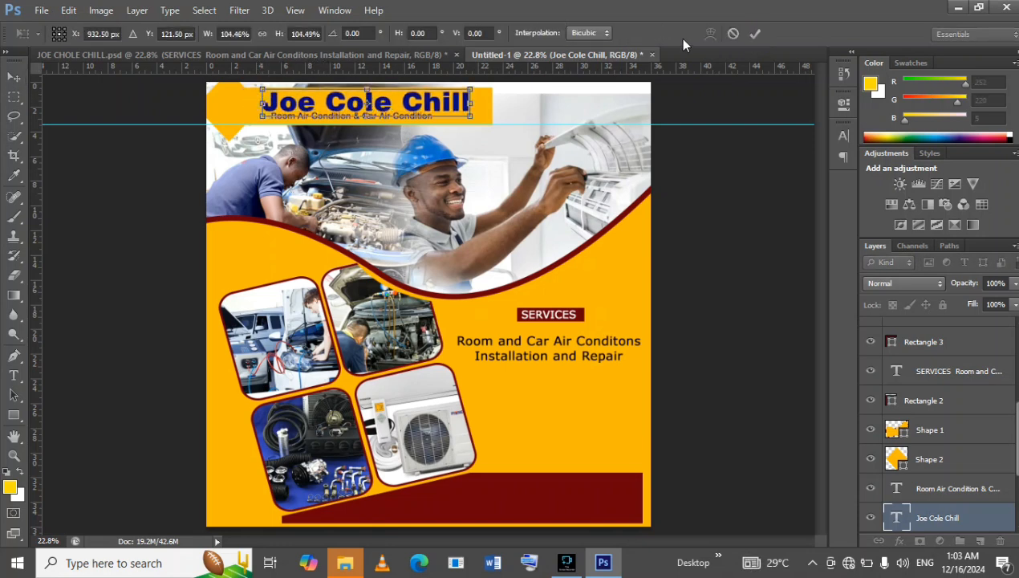
pyautogui.click(754, 36)
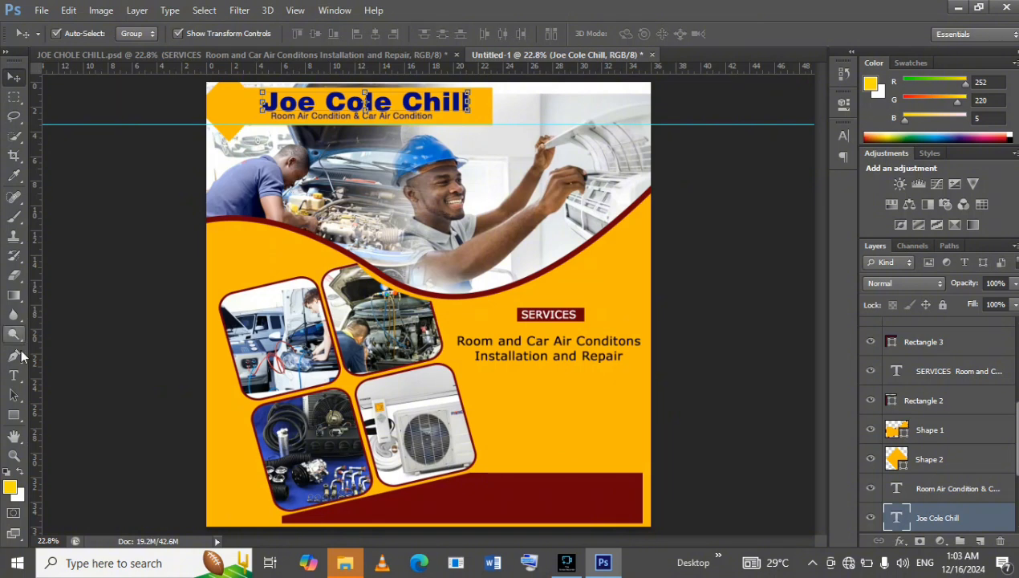
# Set the tracking of the entire "Joe Cole Chill" title text to 5.
pyautogui.rightClick(397, 102)
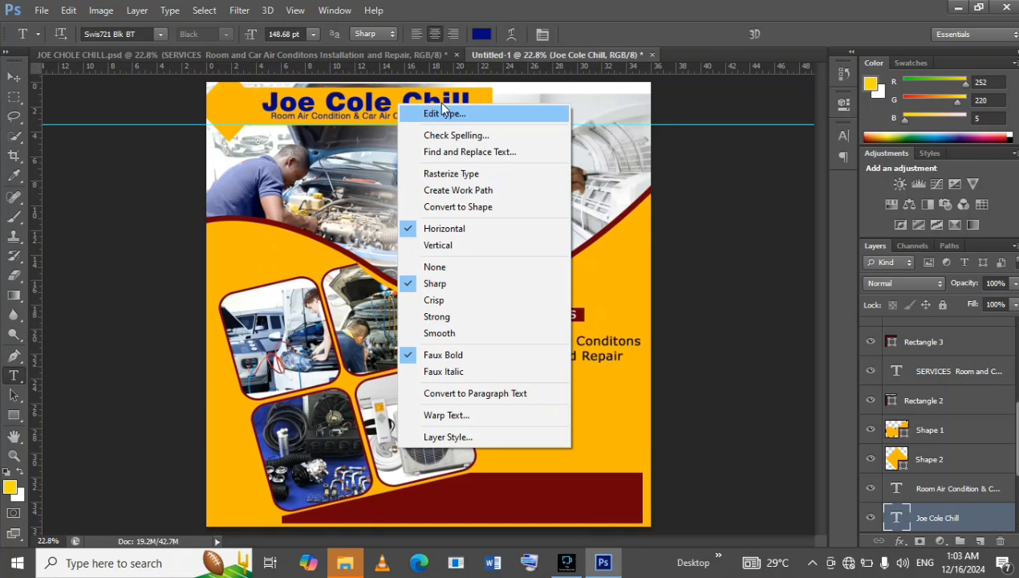
pyautogui.click(434, 114)
pyautogui.rightClick(434, 107)
pyautogui.click(461, 110)
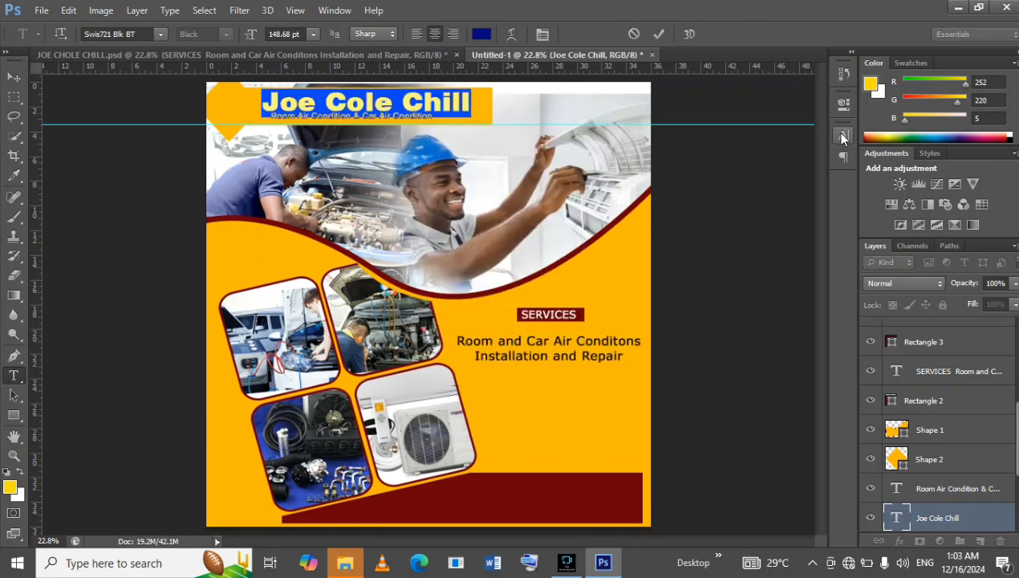
pyautogui.click(842, 135)
pyautogui.click(812, 185)
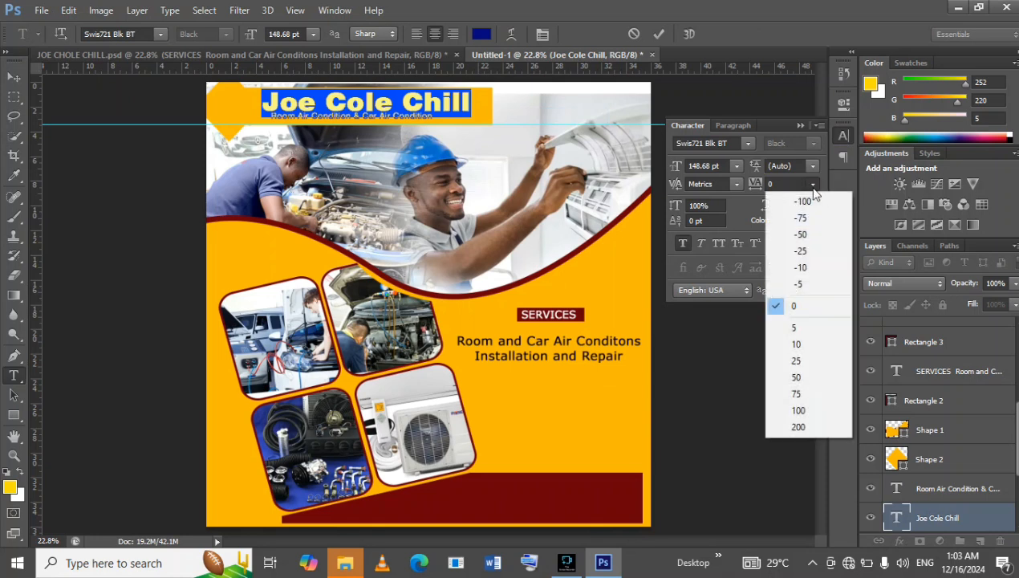
pyautogui.click(806, 329)
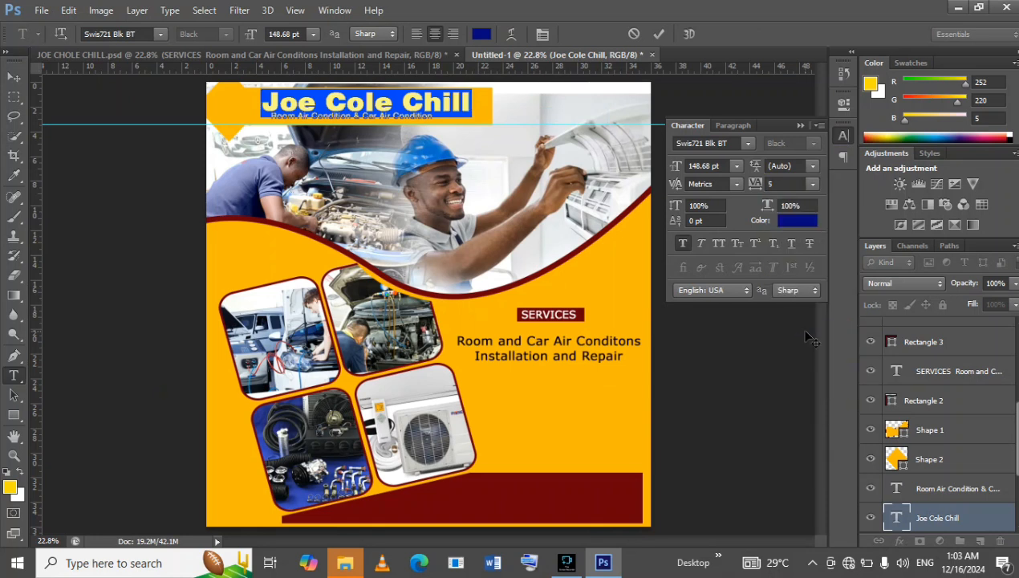
pyautogui.click(800, 125)
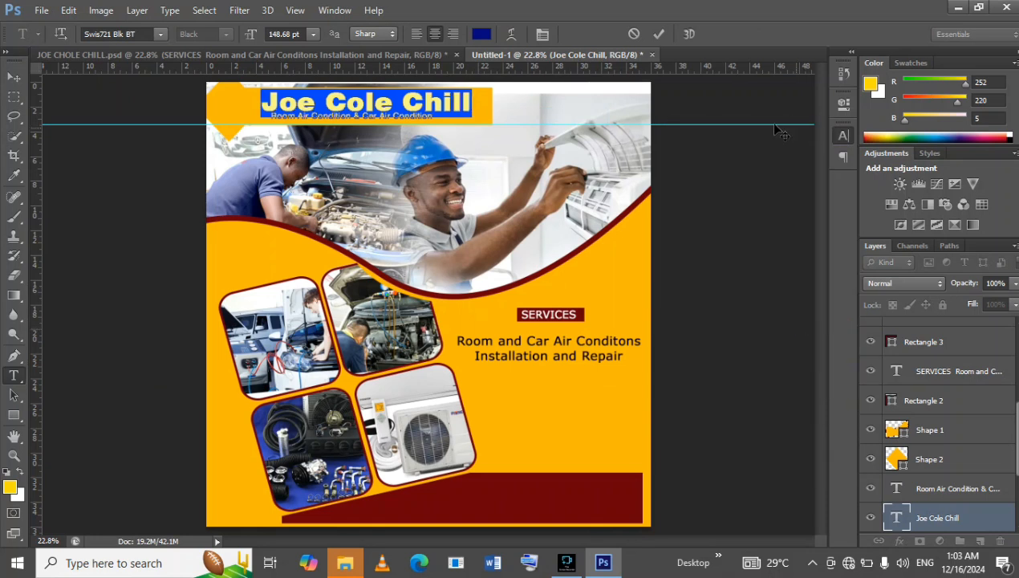
pyautogui.click(656, 33)
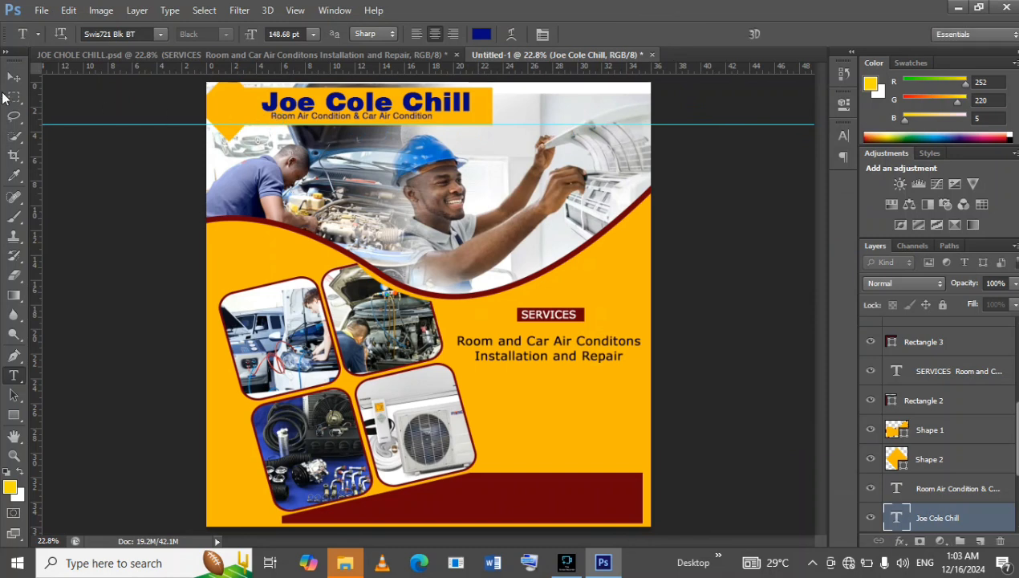
# Shift the "Room Air Condition & Car Air Condition" subtitle slightly down and right to centre it beneath the title.
pyautogui.click(13, 77)
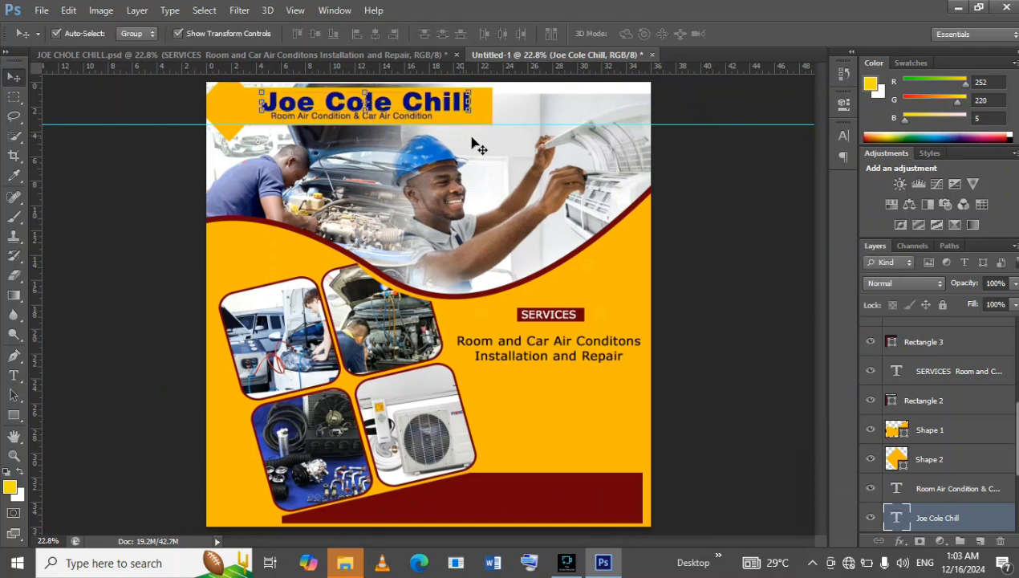
pyautogui.click(552, 119)
pyautogui.click(419, 119)
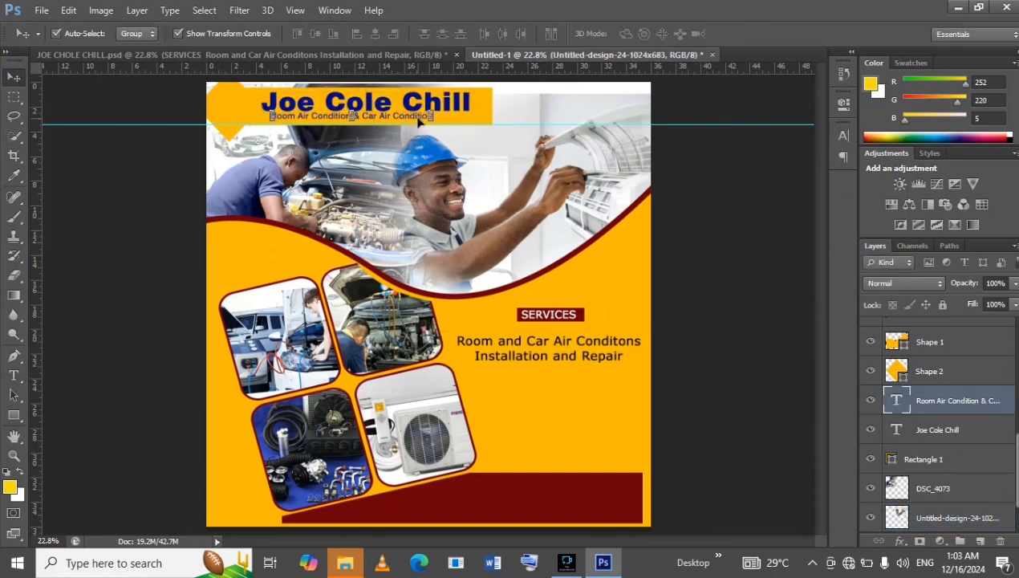
pyautogui.press('Down')
pyautogui.press('Down')
pyautogui.press('Down')
pyautogui.press('Down')
pyautogui.press('Right')
pyautogui.press('Right')
pyautogui.press('Right')
pyautogui.press('Right')
pyautogui.press('Right')
pyautogui.press('Right')
pyautogui.press('Right')
pyautogui.press('Right')
pyautogui.press('Right')
pyautogui.press('Right')
pyautogui.press('Right')
pyautogui.press('Right')
pyautogui.press('Right')
pyautogui.press('Right')
pyautogui.press('Right')
pyautogui.press('Right')
pyautogui.press('Right')
pyautogui.press('Right')
pyautogui.press('Right')
pyautogui.press('Right')
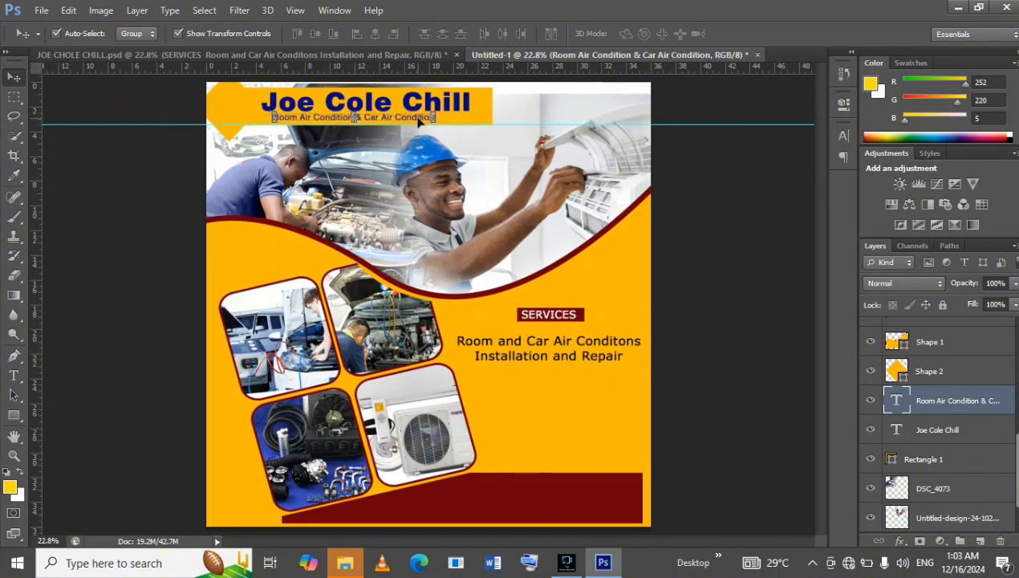
pyautogui.moveTo(418, 121); pyautogui.dragTo(420, 125)
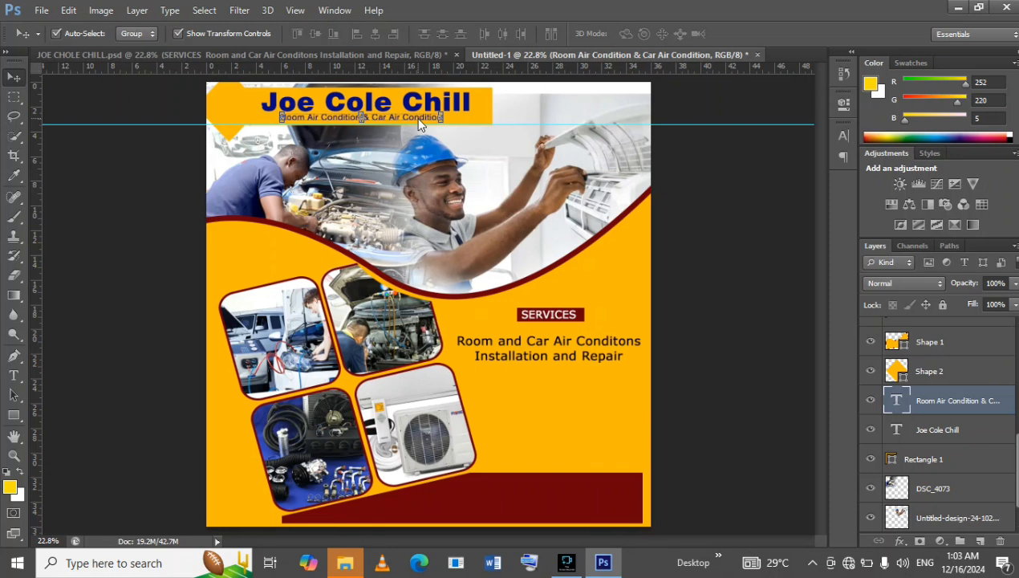
pyautogui.click(697, 194)
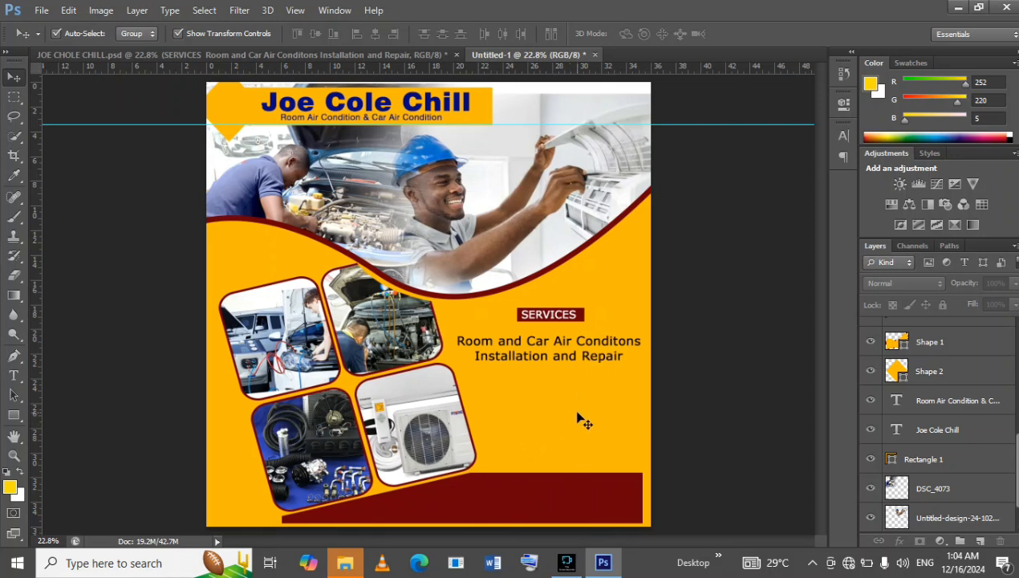
# Add a drop shadow to the header's Rectangle 1 with 80% opacity, 24 px distance and 32 px size.
pyautogui.click(487, 119)
pyautogui.click(990, 462)
pyautogui.click(998, 461)
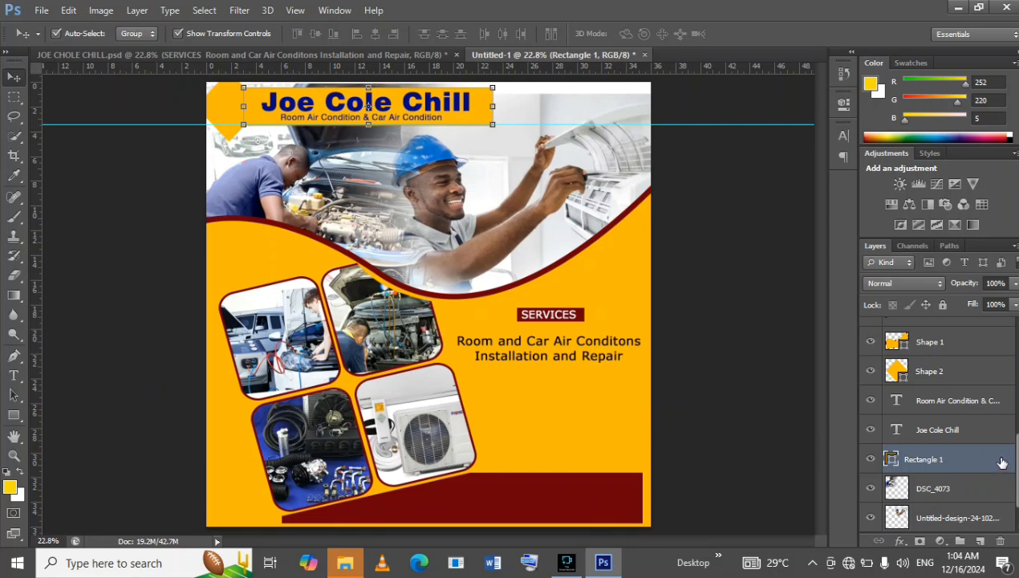
pyautogui.click(1002, 462)
pyautogui.doubleClick(956, 463)
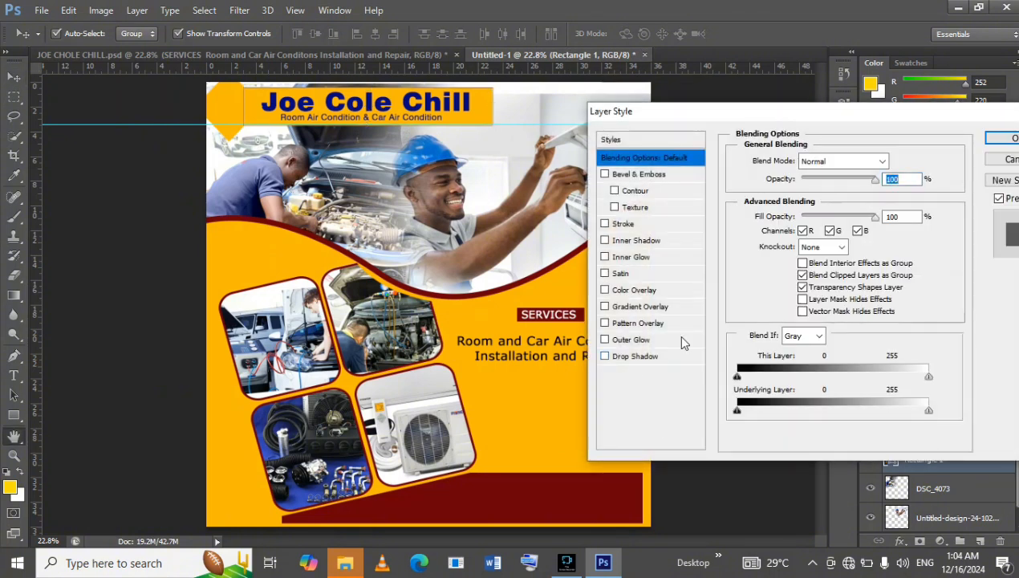
pyautogui.click(685, 357)
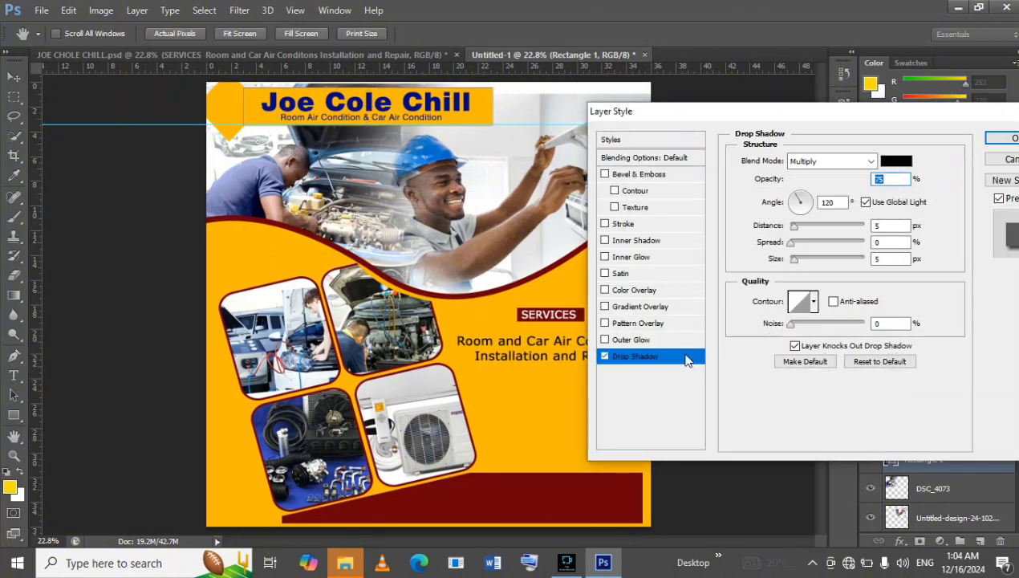
pyautogui.moveTo(854, 178); pyautogui.dragTo(861, 179)
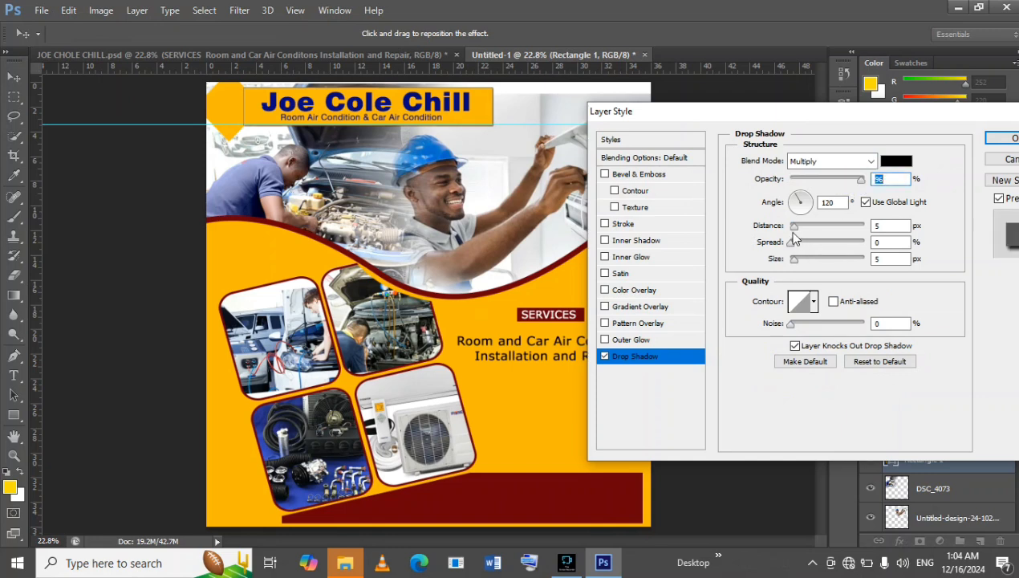
pyautogui.moveTo(801, 228); pyautogui.dragTo(807, 262)
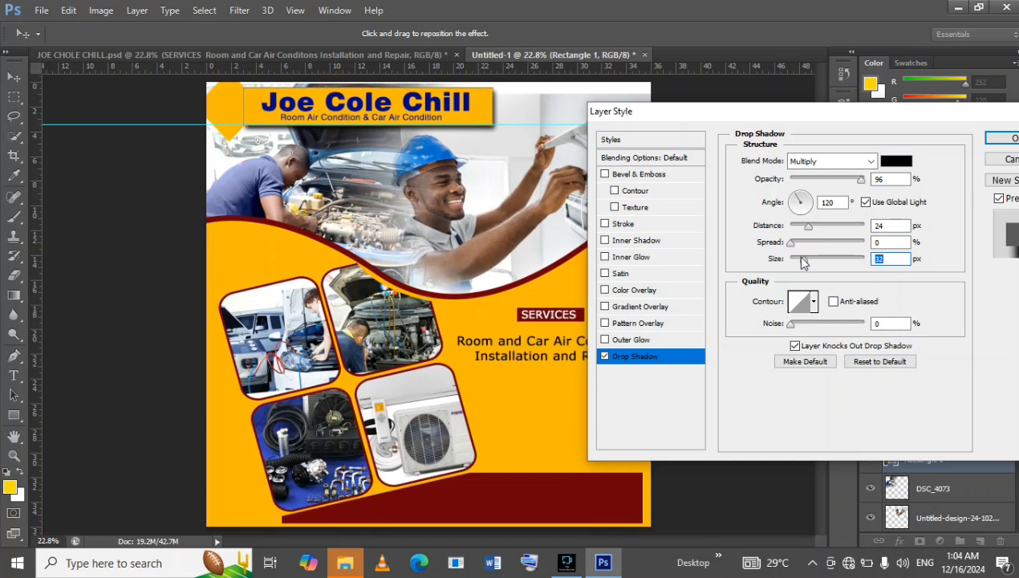
pyautogui.click(855, 180)
pyautogui.moveTo(852, 183); pyautogui.dragTo(841, 183)
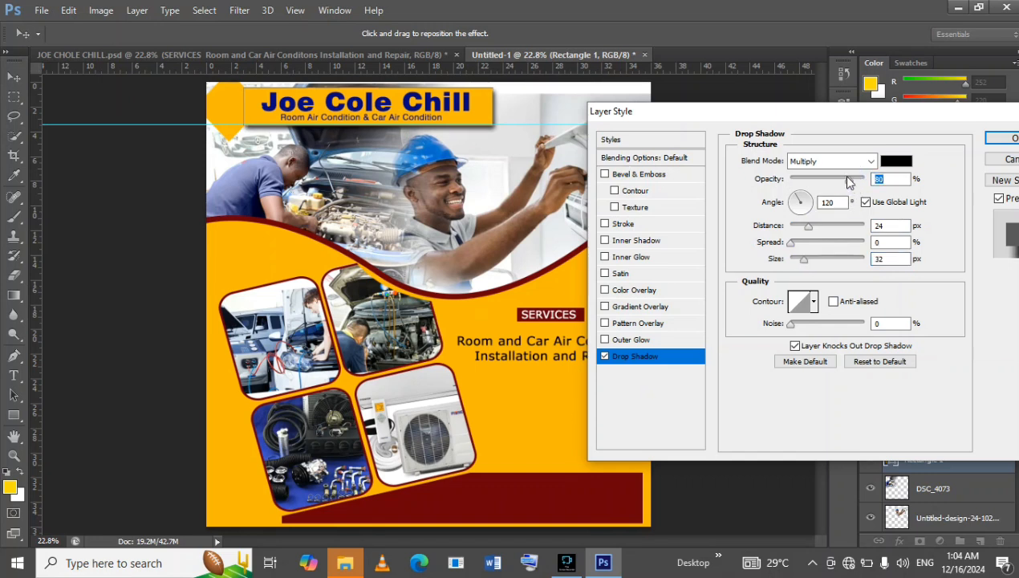
pyautogui.click(995, 138)
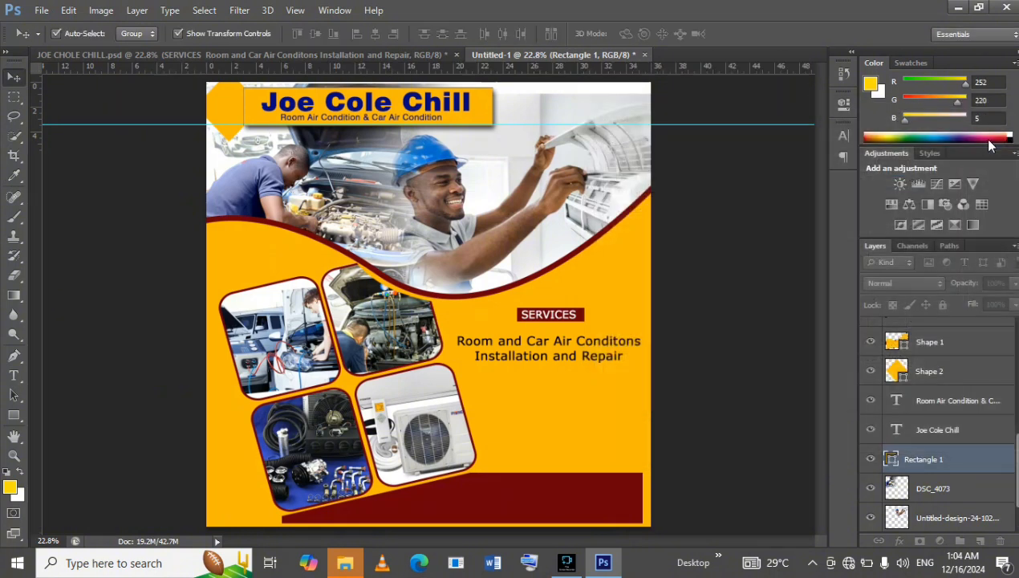
# Move the diamond Shape 2 layer directly beneath Rectangle 1, leaving its layer style unchanged.
pyautogui.click(983, 371)
pyautogui.moveTo(983, 373); pyautogui.dragTo(978, 501)
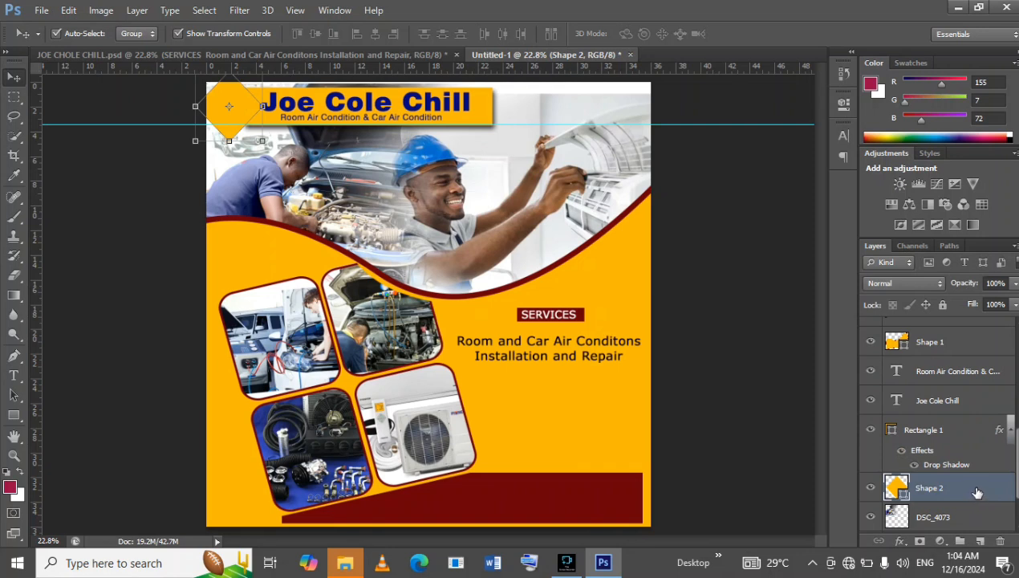
pyautogui.doubleClick(979, 489)
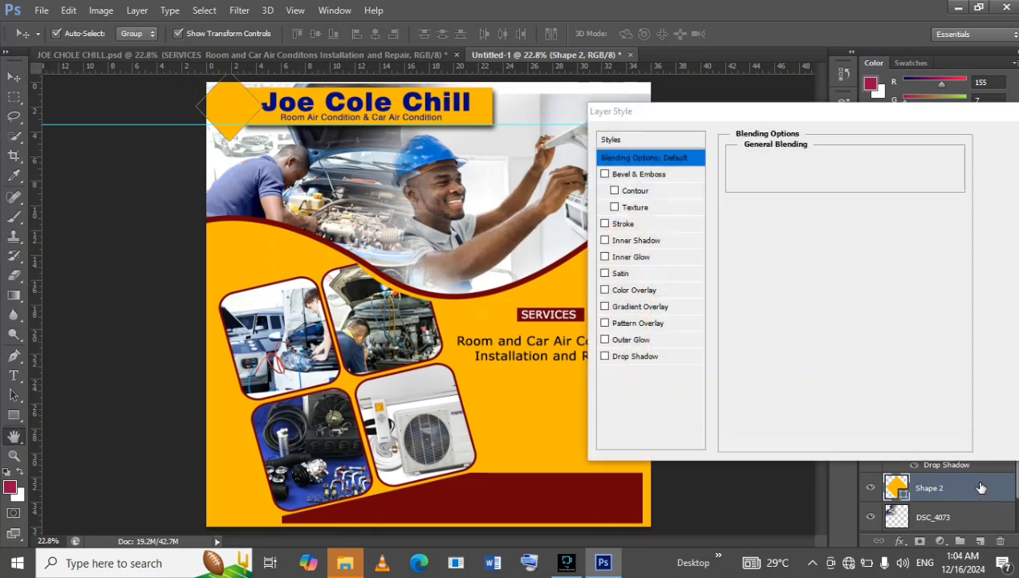
pyautogui.click(1009, 161)
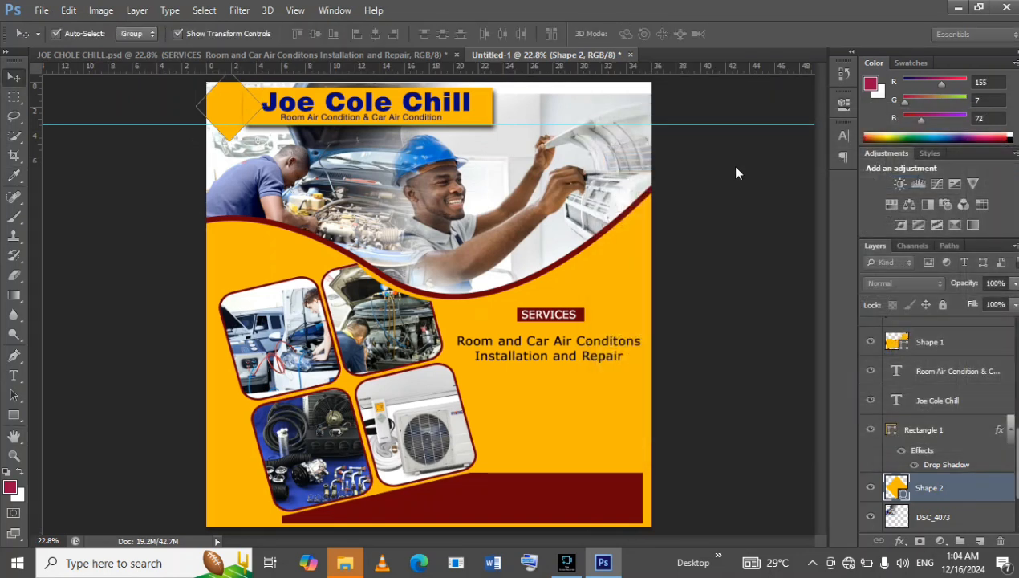
# Move the diamond Shape 2 layer above Rectangle 1, directly beneath the Joe Cole Chill text layer.
pyautogui.moveTo(963, 478)
pyautogui.mouseDown()
pyautogui.moveTo(971, 418)
pyautogui.moveTo(961, 482)
pyautogui.mouseUp()
pyautogui.doubleClick(961, 481)
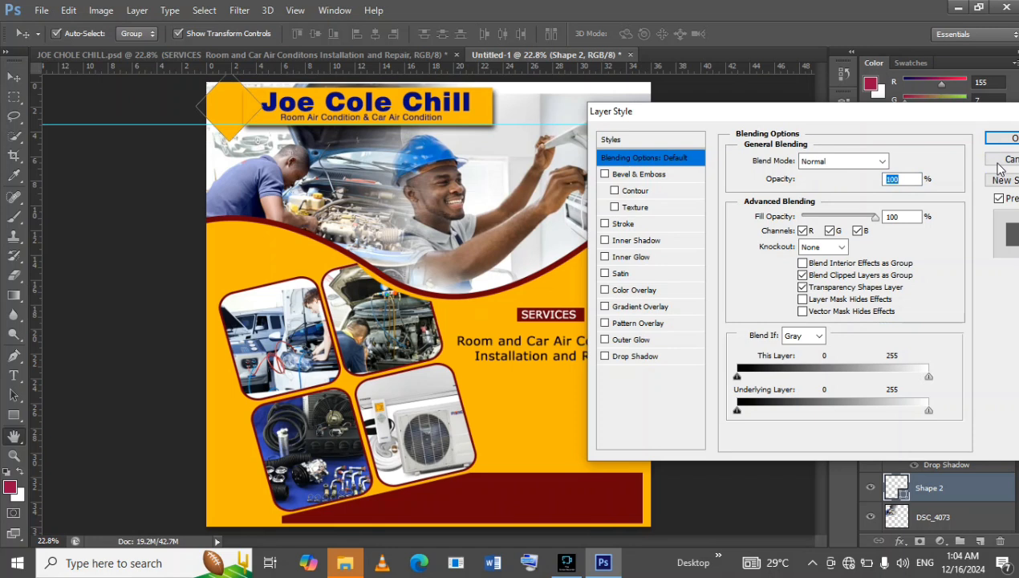
pyautogui.click(1001, 164)
pyautogui.moveTo(955, 476); pyautogui.dragTo(958, 414)
pyautogui.click(961, 402)
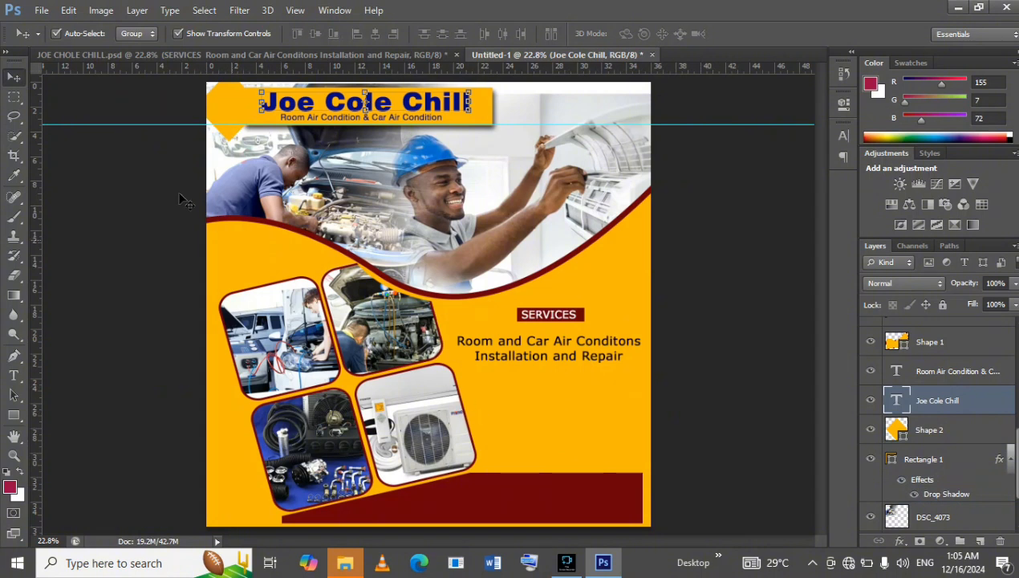
# Try to transfer the large mascot below the services text from JOE CHOLE CHILL.psd to the Untitled-1 document.
pyautogui.click(127, 55)
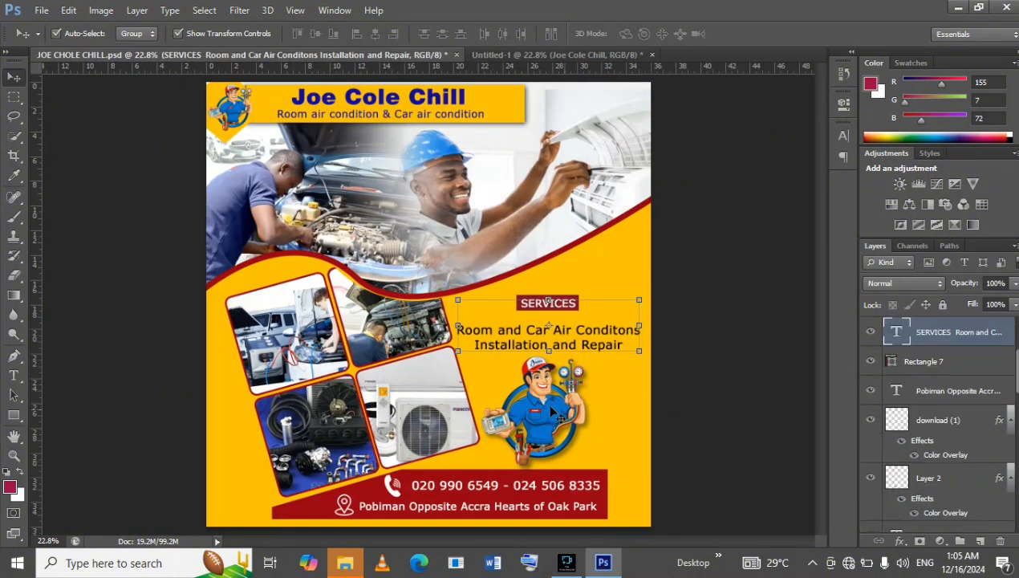
pyautogui.click(560, 413)
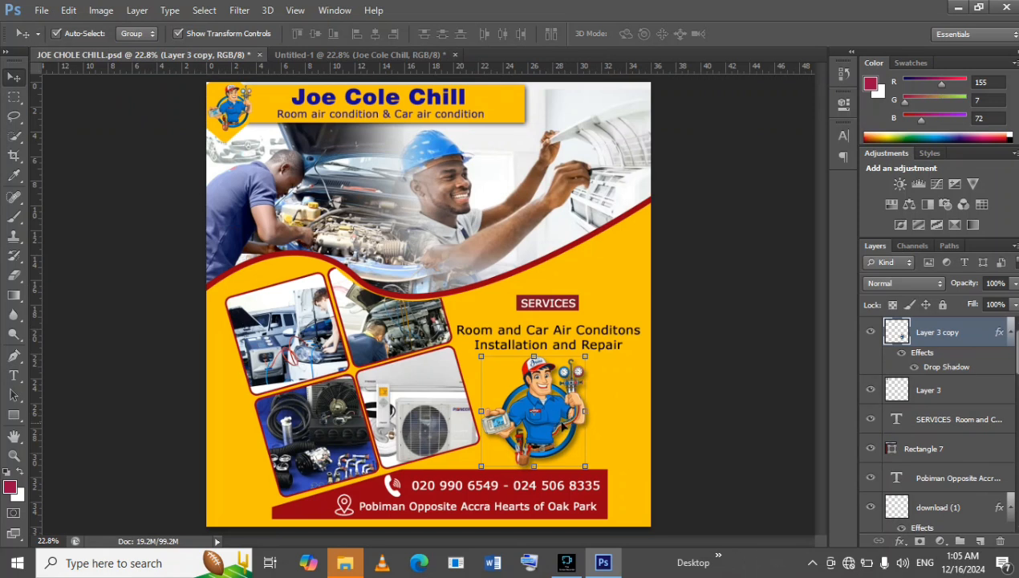
pyautogui.moveTo(550, 413); pyautogui.dragTo(521, 365)
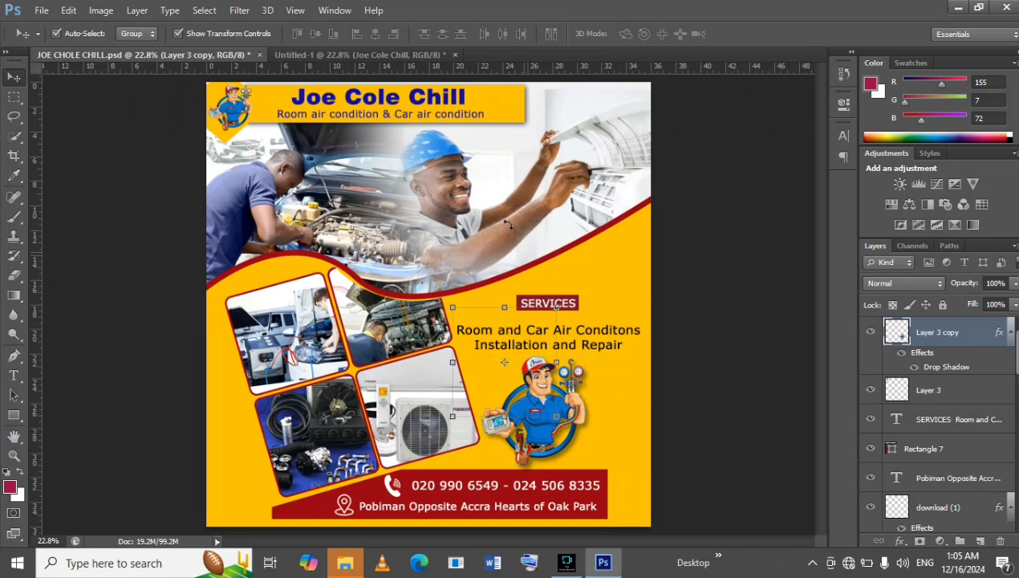
pyautogui.click(492, 202)
pyautogui.moveTo(491, 202); pyautogui.dragTo(379, 55)
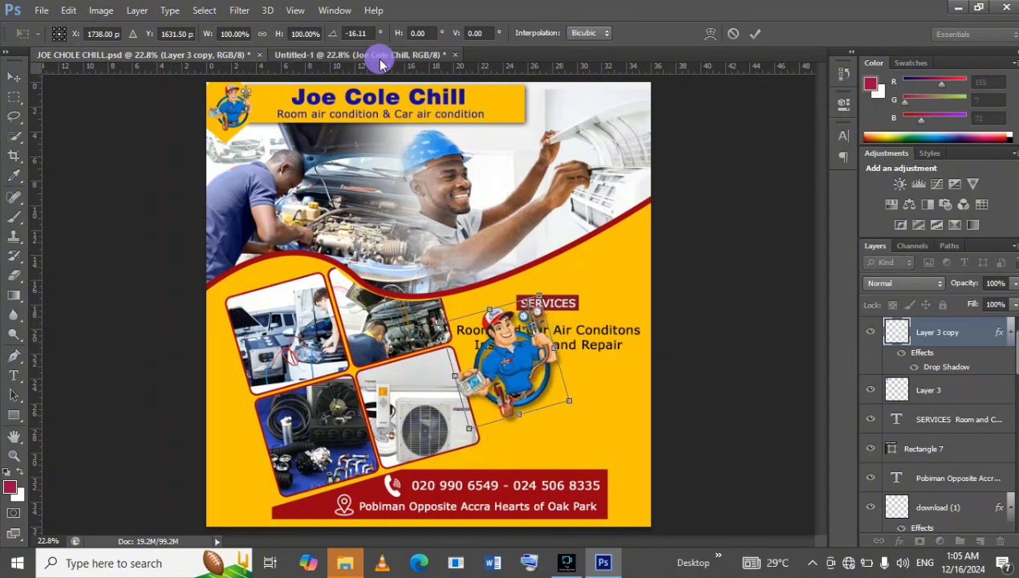
pyautogui.click(378, 54)
pyautogui.moveTo(520, 357); pyautogui.dragTo(198, 59)
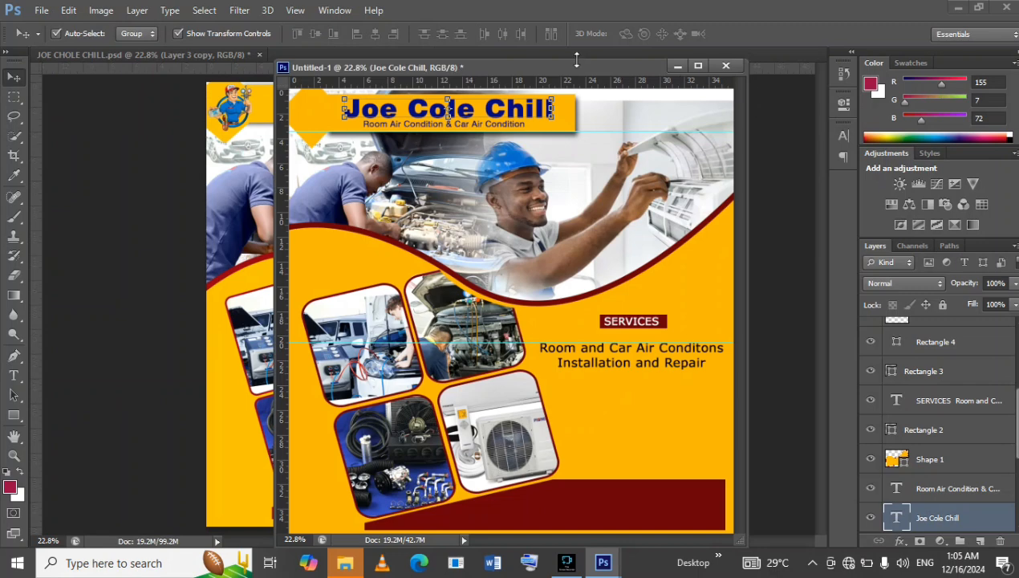
pyautogui.click(697, 66)
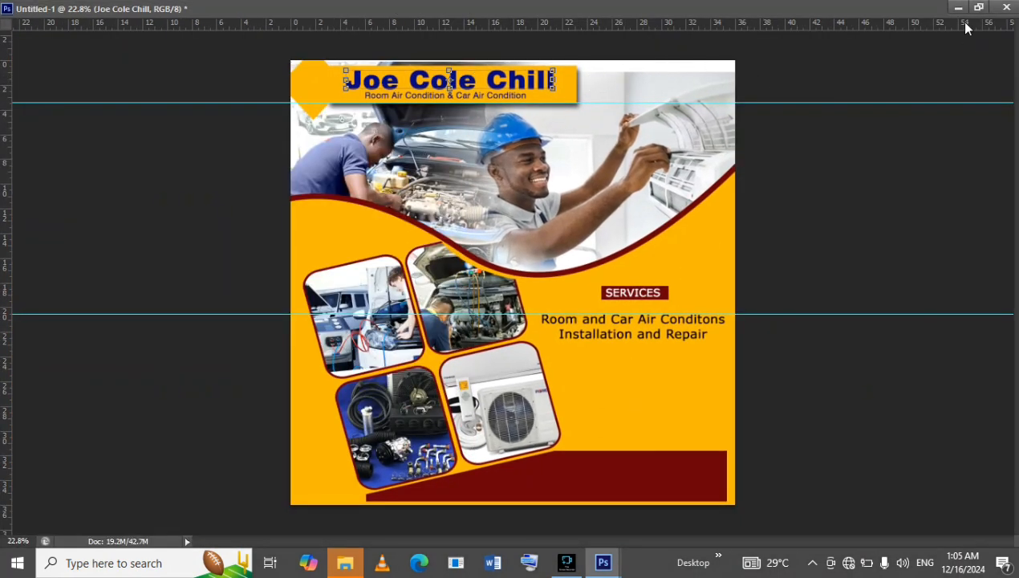
pyautogui.click(978, 7)
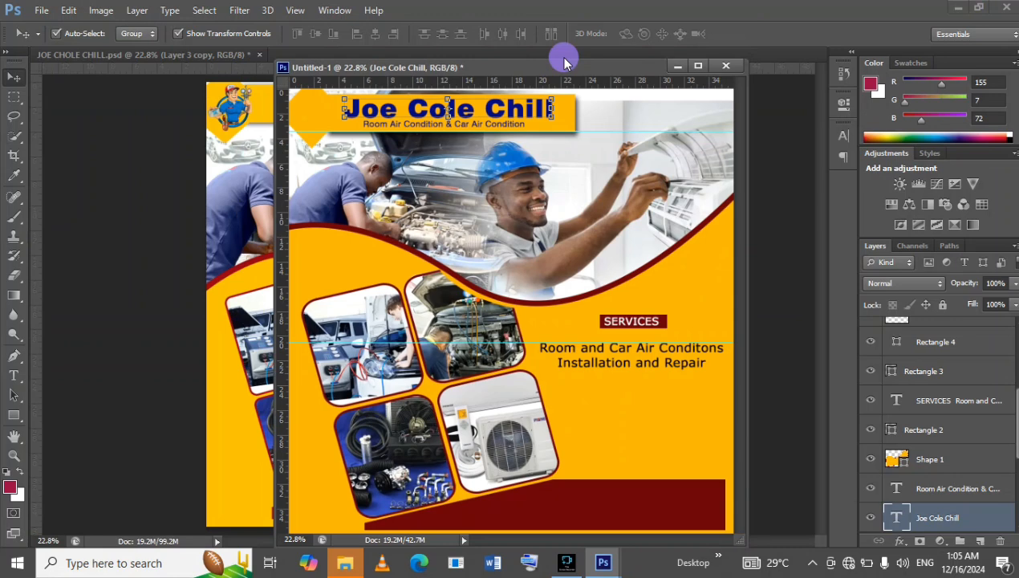
pyautogui.moveTo(564, 61); pyautogui.dragTo(566, 51)
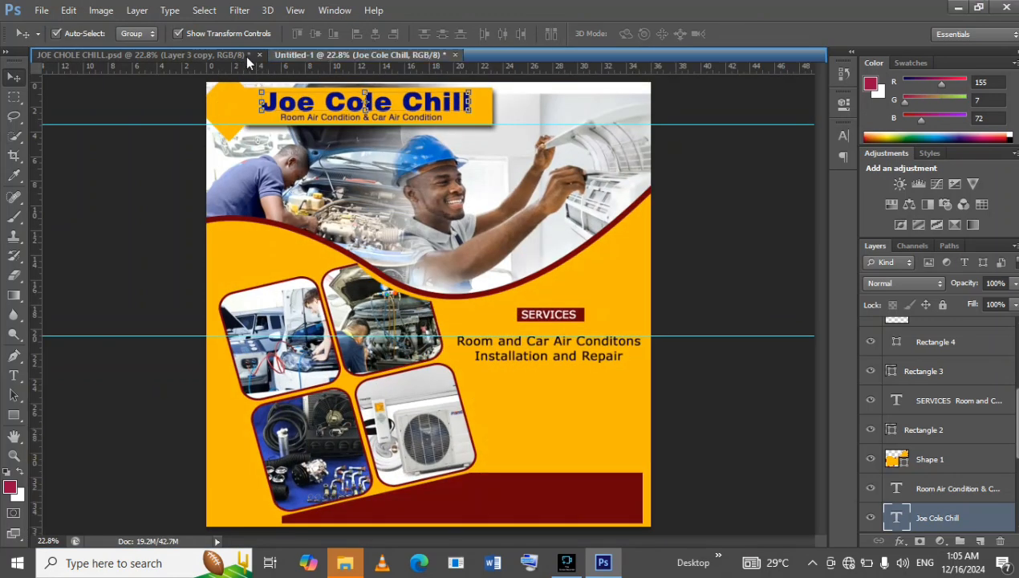
# Copy the large mascot layer with its drop shadow from JOE CHOLE CHILL.psd into the Untitled-1 document.
pyautogui.click(238, 56)
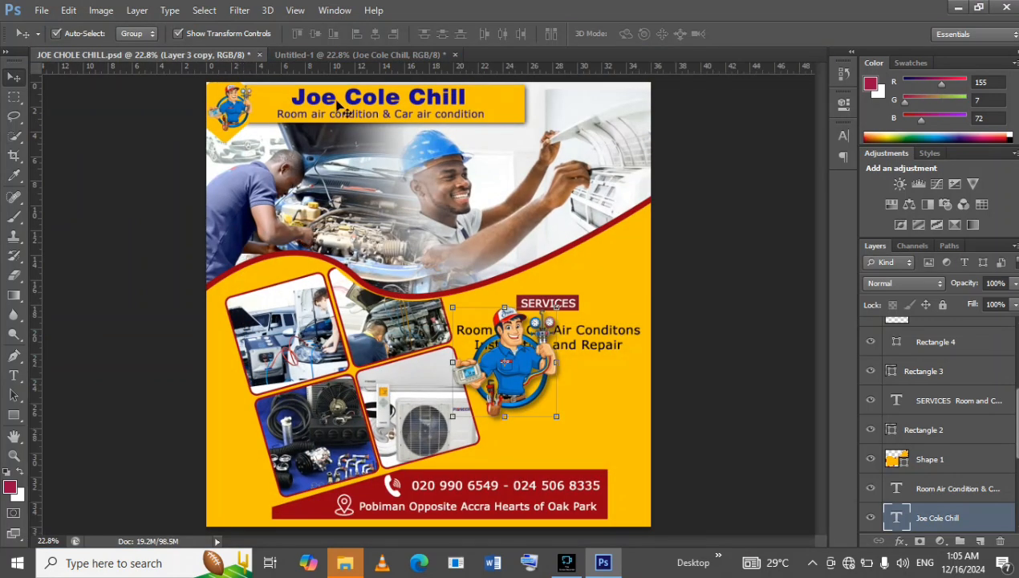
pyautogui.click(514, 374)
pyautogui.moveTo(514, 374); pyautogui.dragTo(343, 64)
pyautogui.click(343, 140)
pyautogui.moveTo(343, 143); pyautogui.dragTo(344, 151)
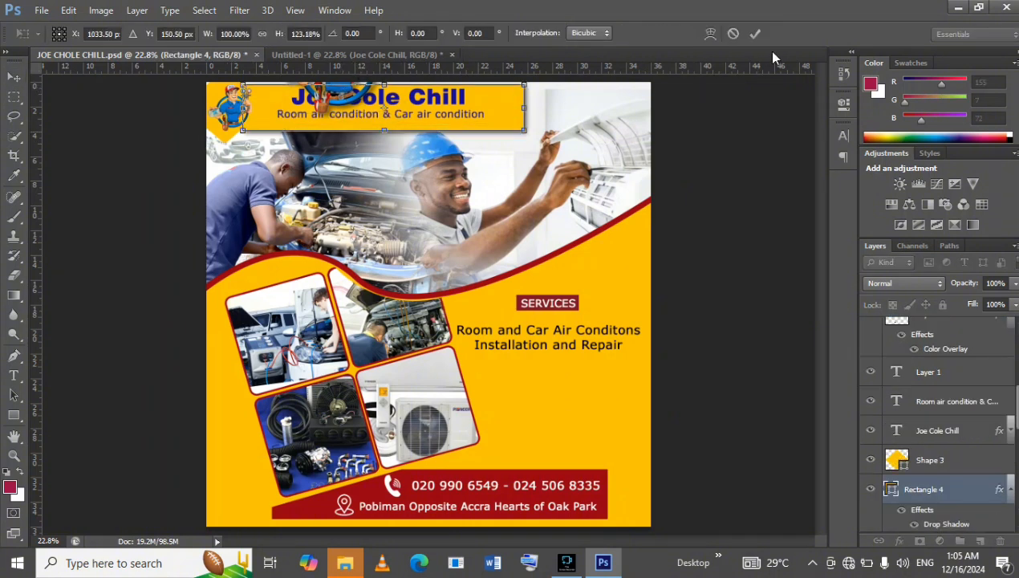
pyautogui.click(733, 34)
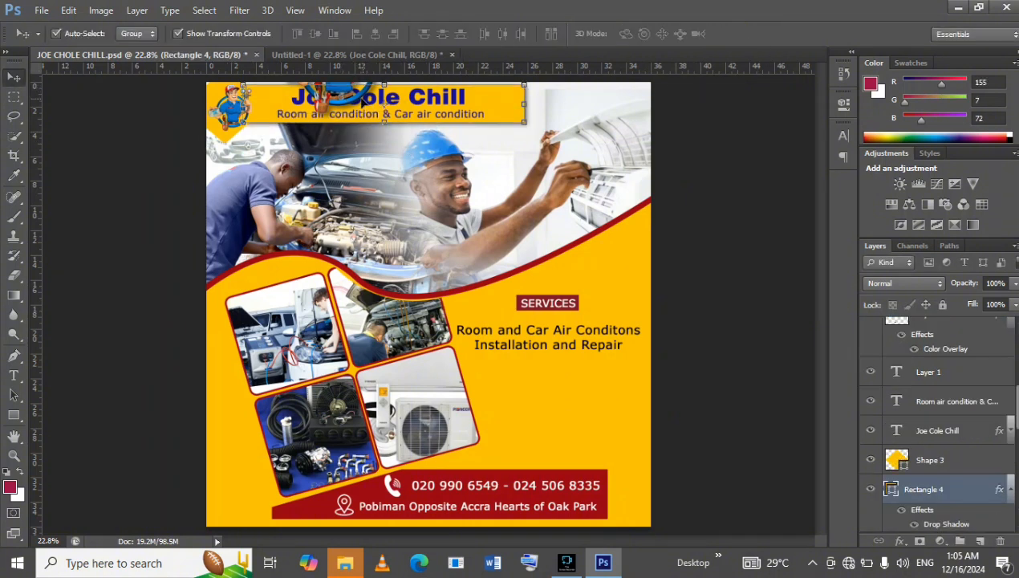
pyautogui.click(338, 96)
pyautogui.moveTo(340, 78); pyautogui.dragTo(537, 417)
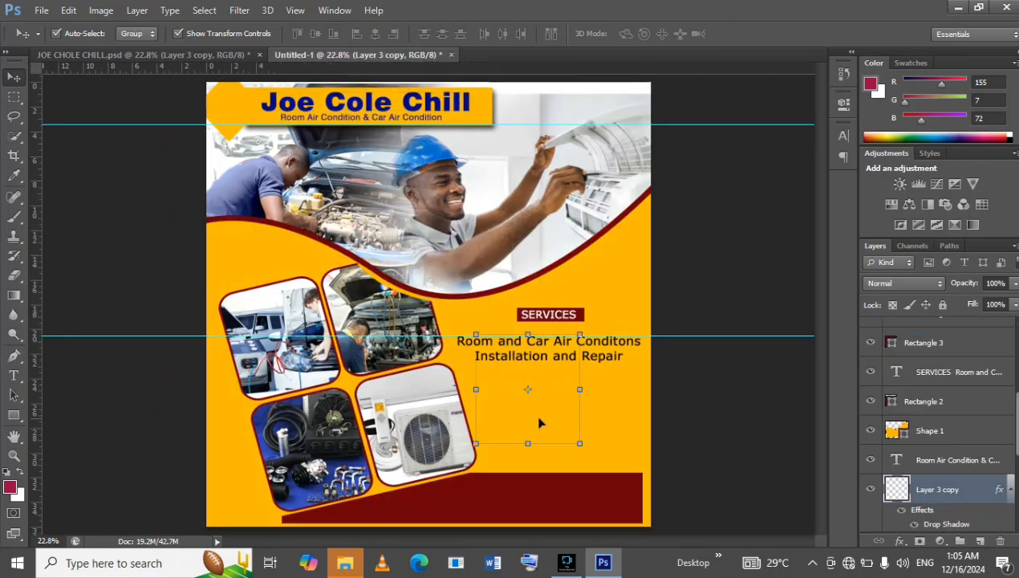
# Move the mascot layer above Shape 1 and place the mascot between the services text and the dark red bar.
pyautogui.click(977, 475)
pyautogui.moveTo(976, 476); pyautogui.dragTo(968, 424)
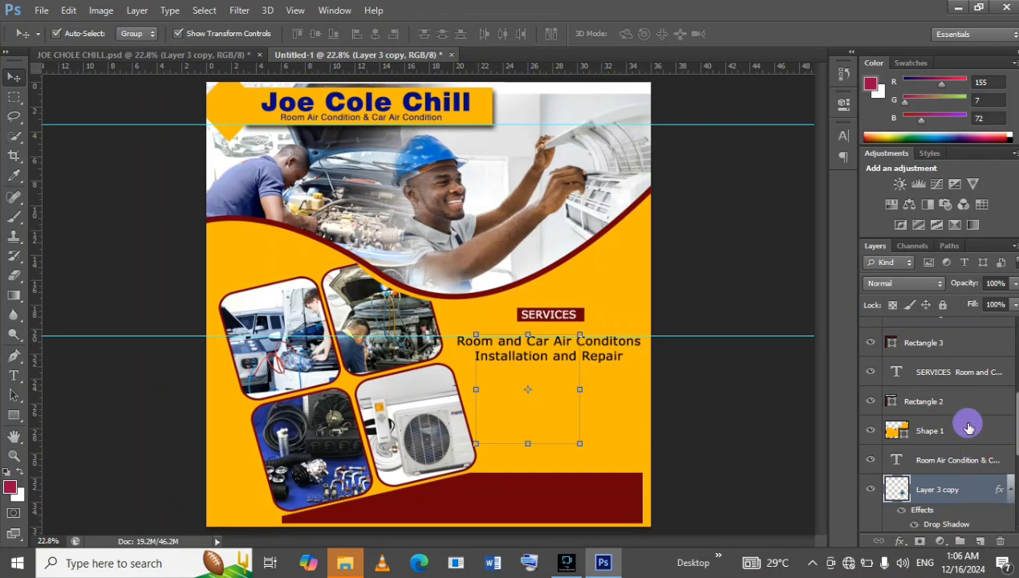
pyautogui.doubleClick(968, 490)
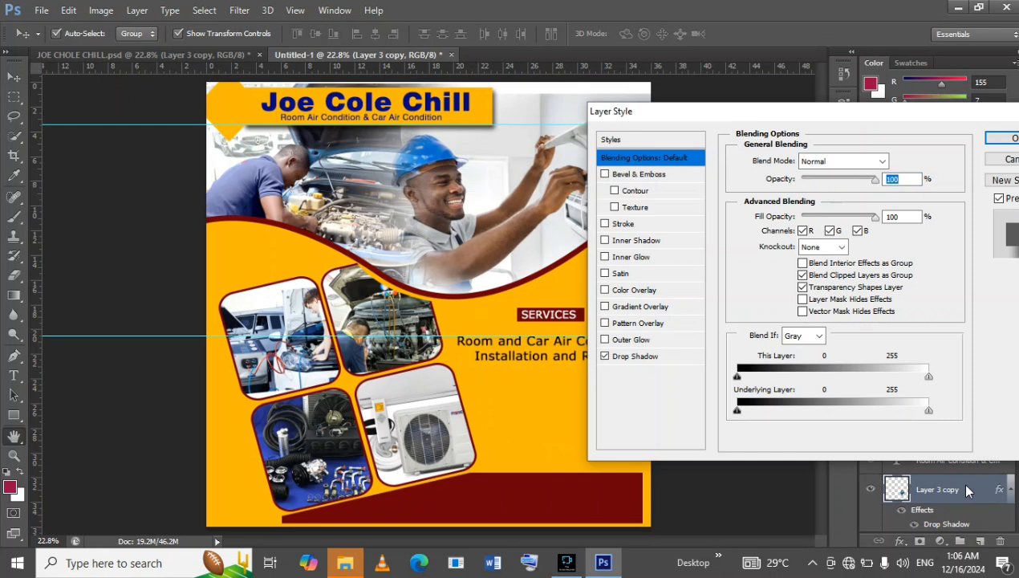
pyautogui.click(1000, 162)
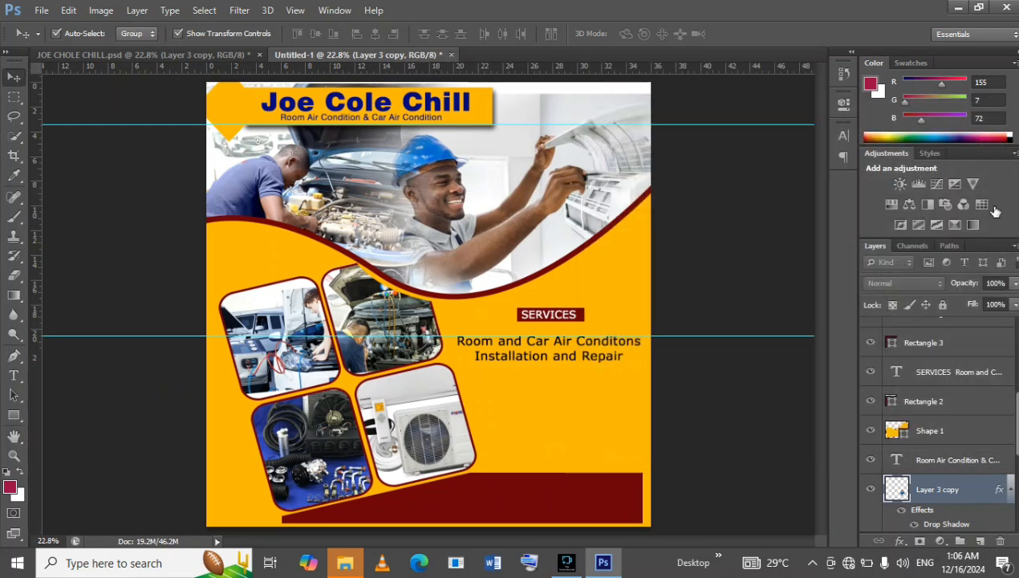
pyautogui.moveTo(983, 484); pyautogui.dragTo(979, 431)
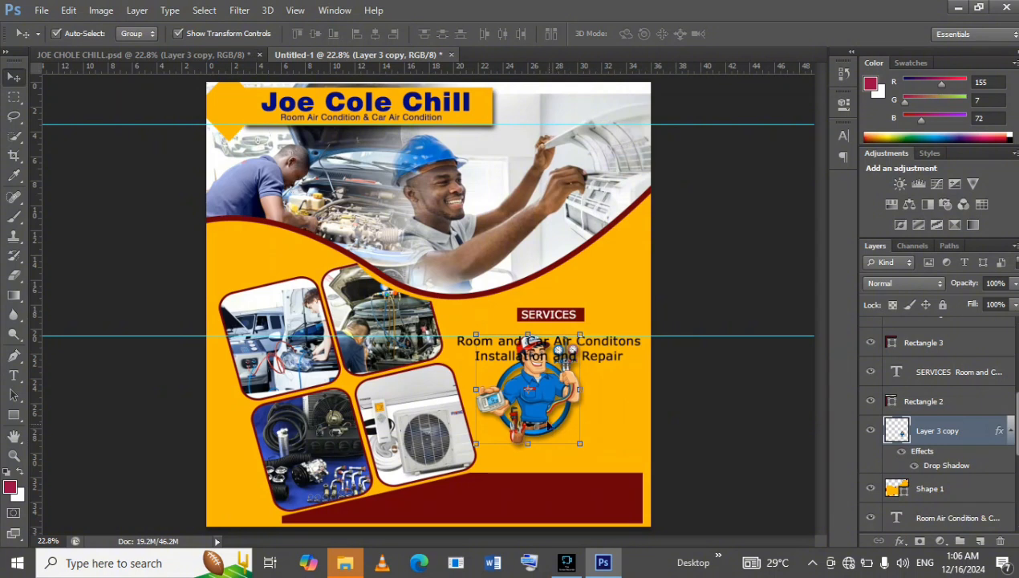
pyautogui.moveTo(541, 414); pyautogui.dragTo(553, 444)
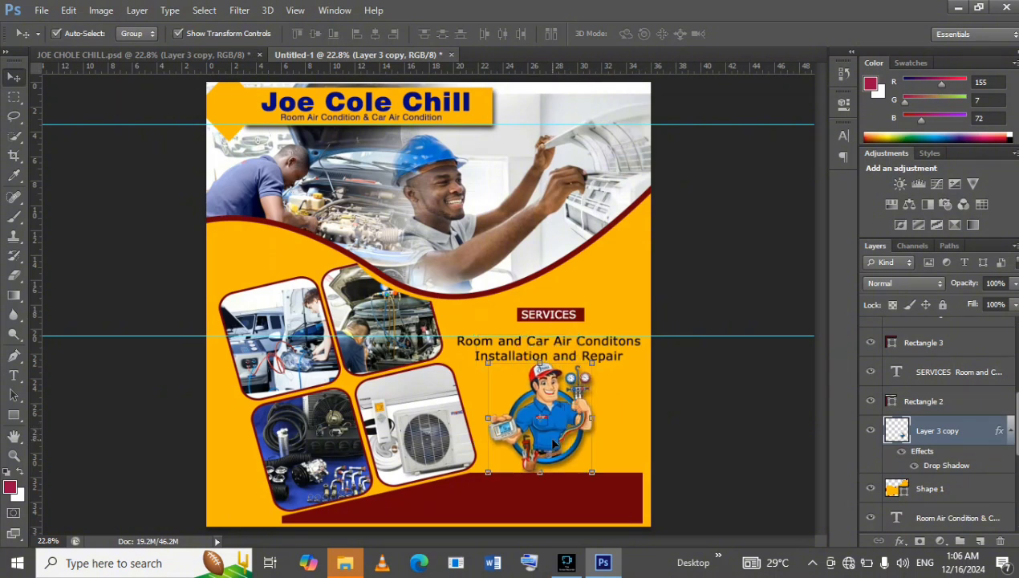
# Check the drop shadow settings in the mascot's layer style.
pyautogui.click(979, 430)
pyautogui.doubleClick(977, 443)
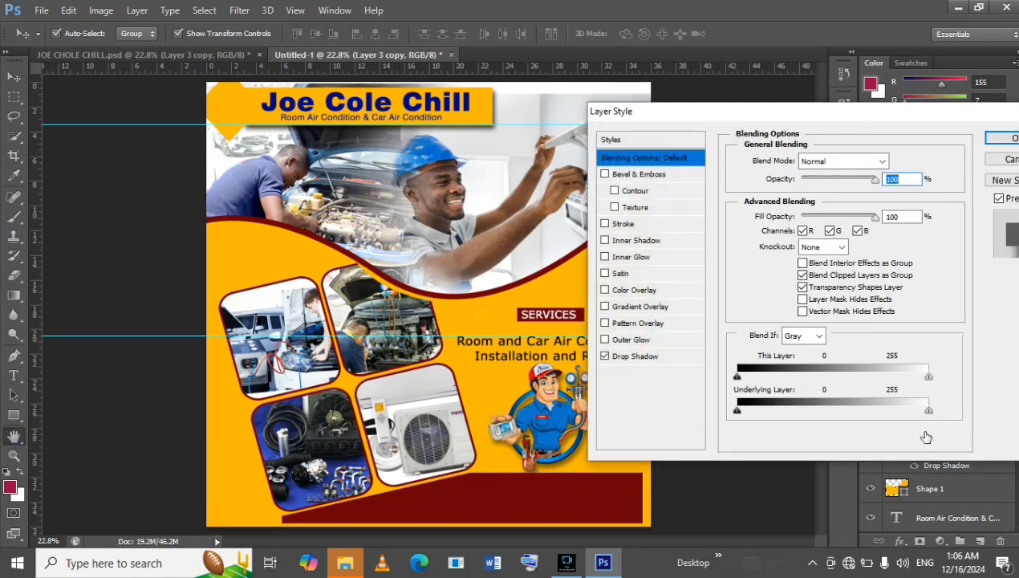
pyautogui.click(663, 361)
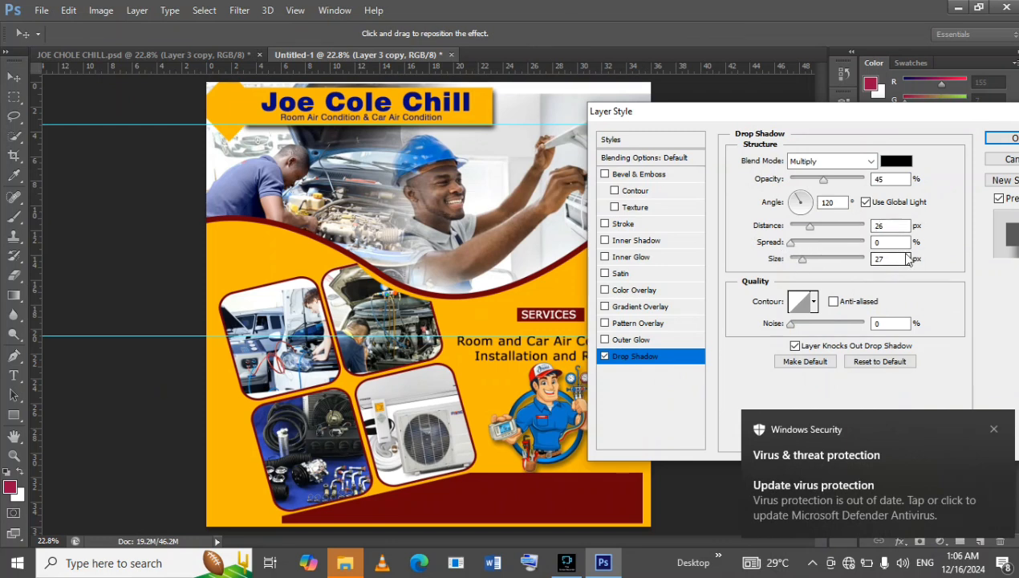
pyautogui.click(1005, 138)
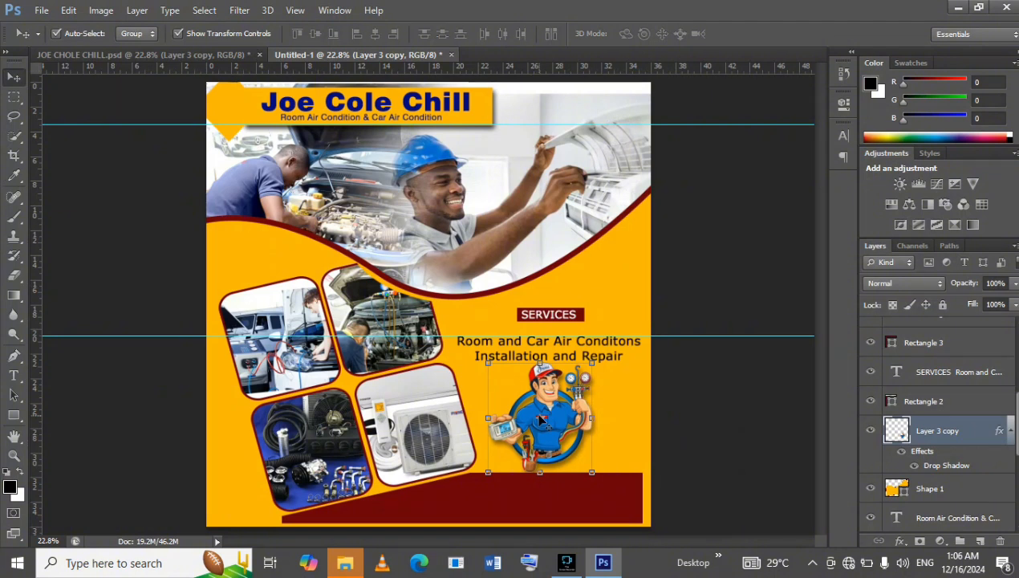
# Duplicate the mascot layer and move the copy up to the header beside the diamond.
pyautogui.hotkey('ctrl', 'j')
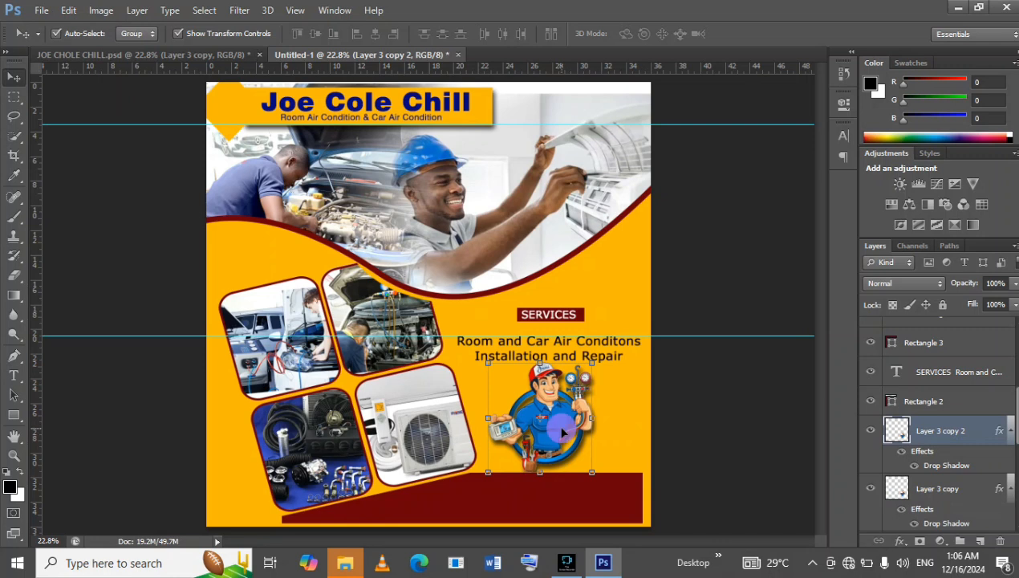
pyautogui.click(513, 390)
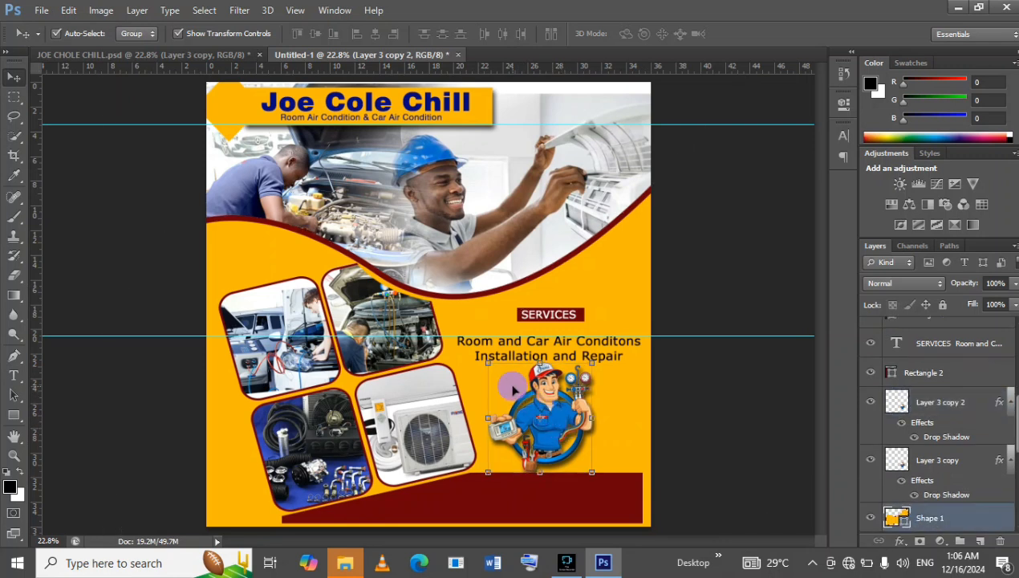
pyautogui.click(547, 419)
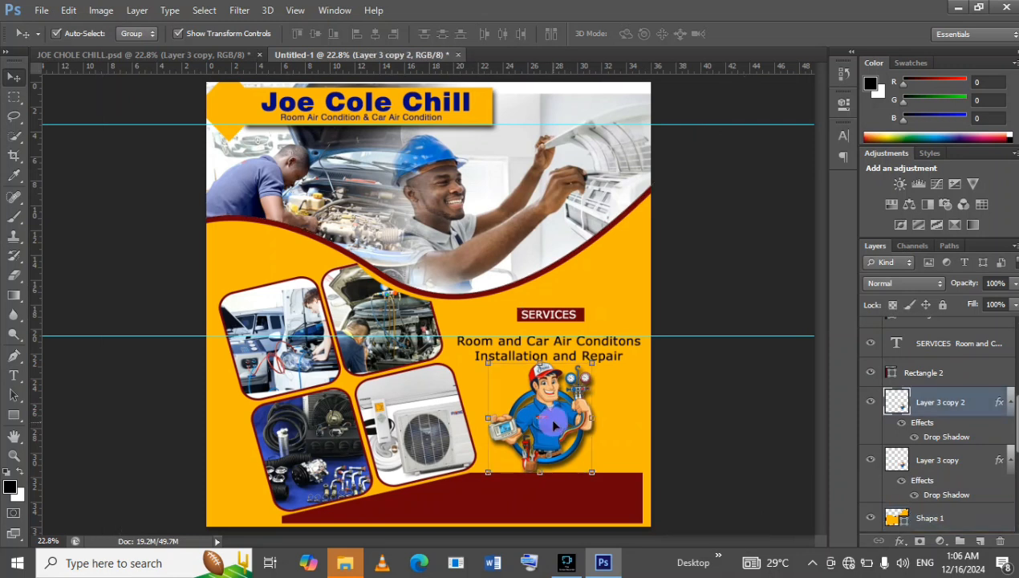
pyautogui.moveTo(547, 419); pyautogui.dragTo(331, 239)
pyautogui.click(303, 173)
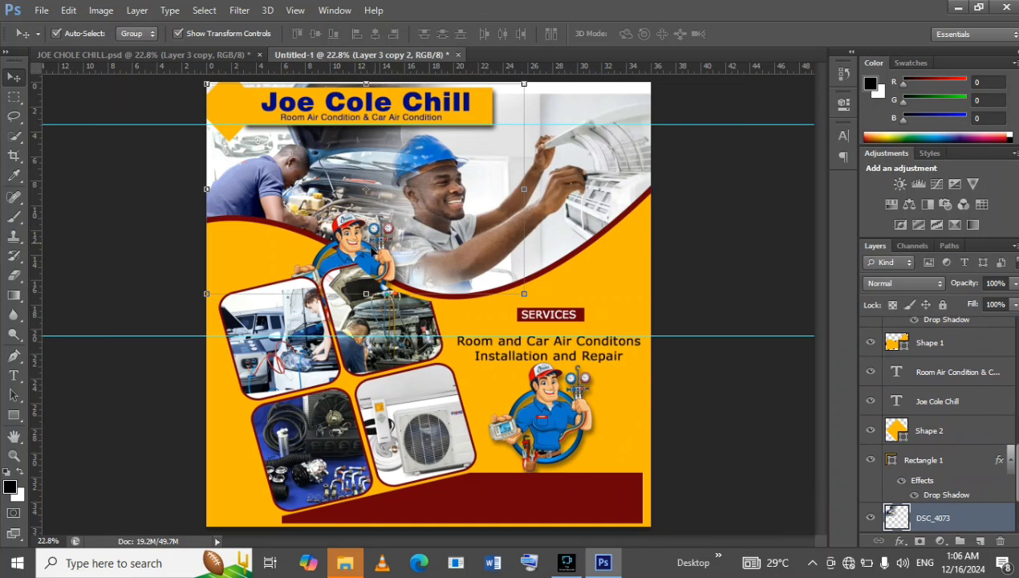
pyautogui.click(362, 248)
pyautogui.moveTo(343, 224); pyautogui.dragTo(256, 104)
# Scale the mascot copy down to slightly under half its size so it fits the header bar.
pyautogui.moveTo(190, 175); pyautogui.dragTo(267, 104)
pyautogui.press('Return')
pyautogui.press('Return')
pyautogui.hotkey('ctrl', 't')
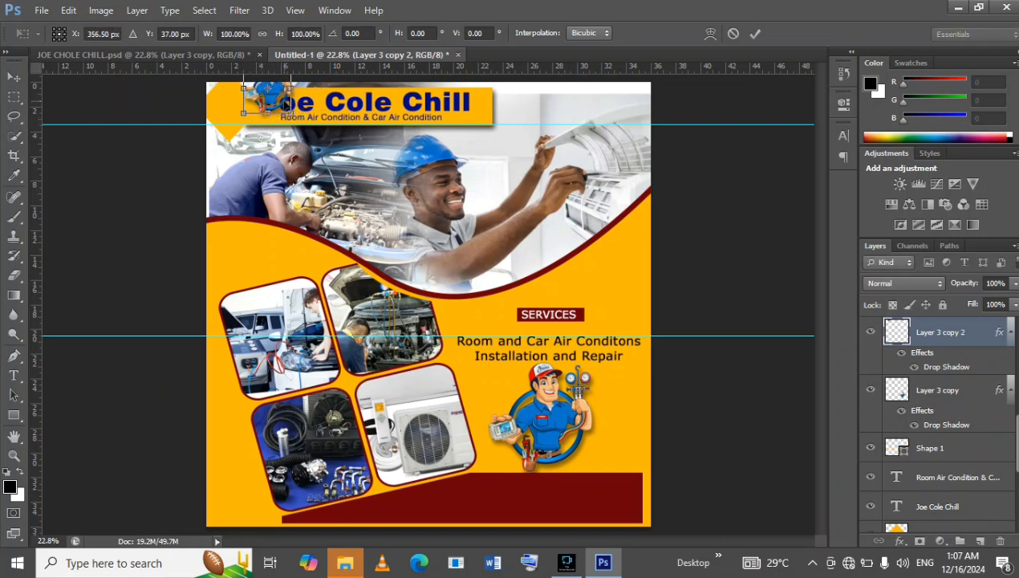
pyautogui.press('Return')
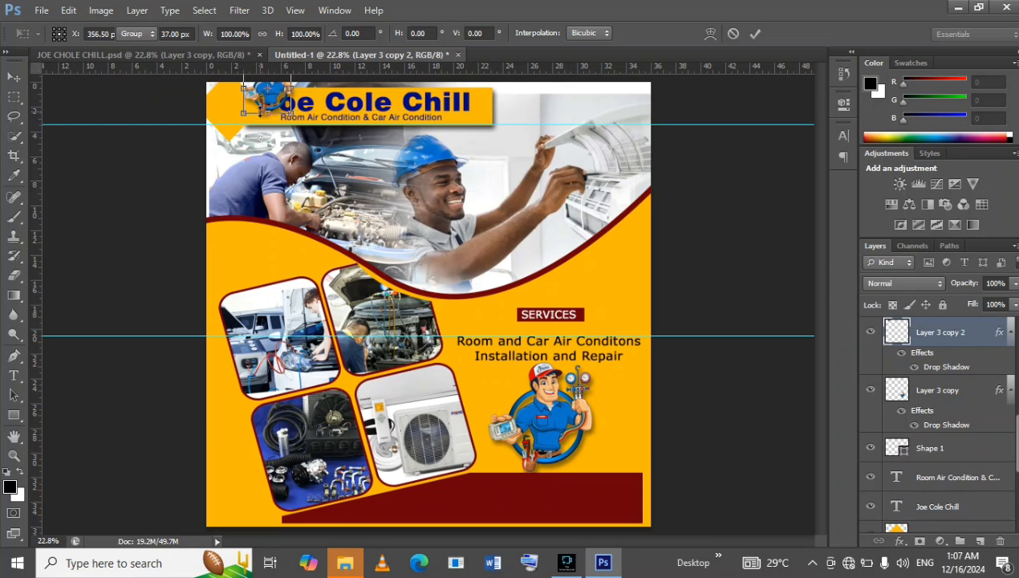
pyautogui.moveTo(262, 114); pyautogui.dragTo(273, 117)
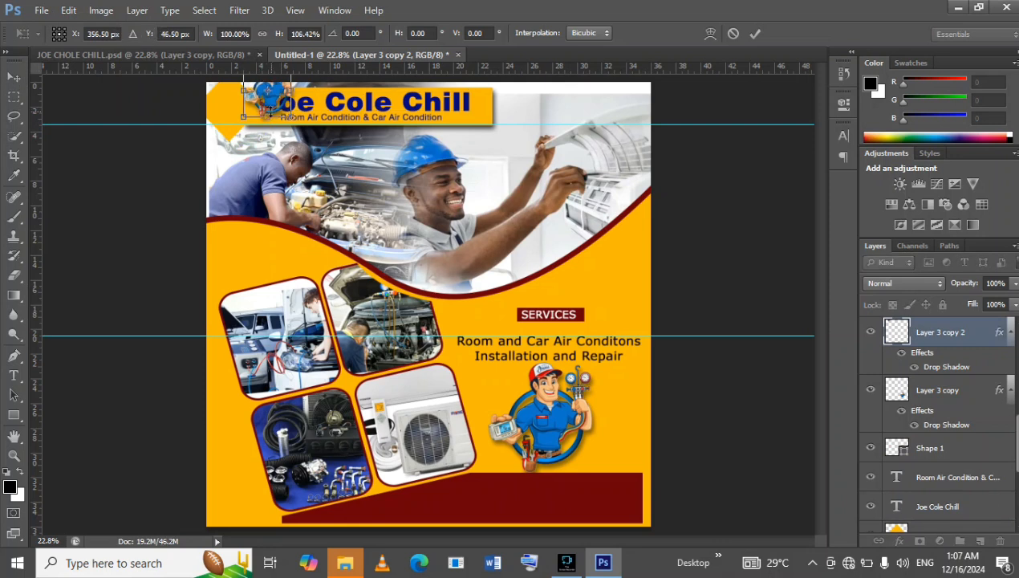
pyautogui.doubleClick(273, 105)
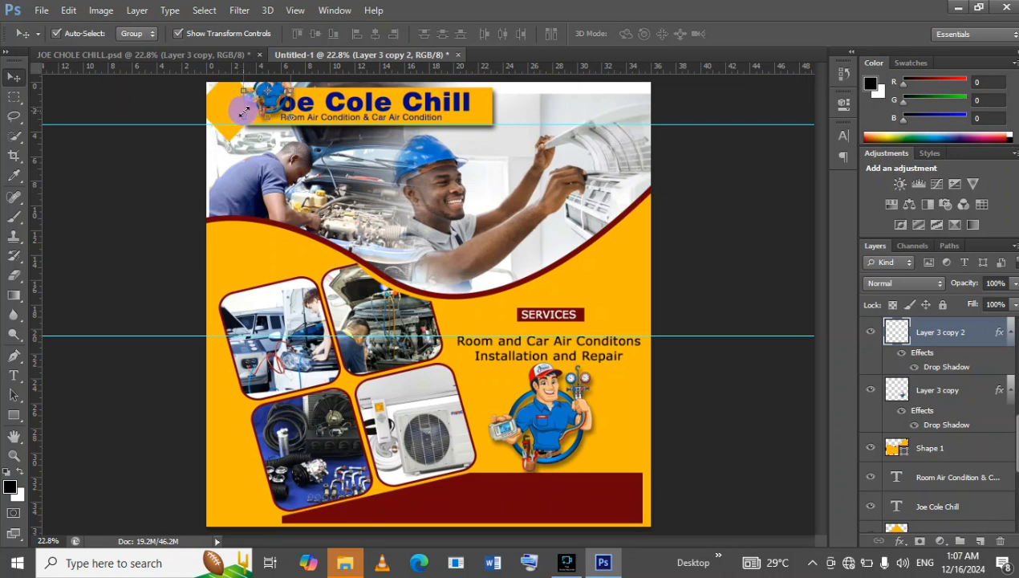
# Nudge the small mascot left and down until it sits over the header's diamond.
pyautogui.hotkey('shift', 'Left')
pyautogui.hotkey('shift', 'Left')
pyautogui.hotkey('shift', 'Left')
pyautogui.hotkey('shift', 'Left')
pyautogui.hotkey('shift', 'Left')
pyautogui.hotkey('shift', 'Left')
pyautogui.hotkey('shift', 'Left')
pyautogui.hotkey('shift', 'Left')
pyautogui.hotkey('shift', 'Left')
pyautogui.hotkey('shift', 'Down')
pyautogui.hotkey('shift', 'Down')
pyautogui.hotkey('shift', 'Down')
pyautogui.hotkey('shift', 'Down')
pyautogui.hotkey('shift', 'Down')
pyautogui.hotkey('shift', 'Down')
pyautogui.hotkey('shift', 'Down')
pyautogui.hotkey('shift', 'Left')
pyautogui.hotkey('shift', 'Left')
pyautogui.hotkey('shift', 'Left')
pyautogui.hotkey('shift', 'Down')
pyautogui.hotkey('shift', 'Left')
pyautogui.hotkey('shift', 'Left')
pyautogui.hotkey('shift', 'Left')
pyautogui.hotkey('shift', 'Left')
pyautogui.hotkey('shift', 'Left')
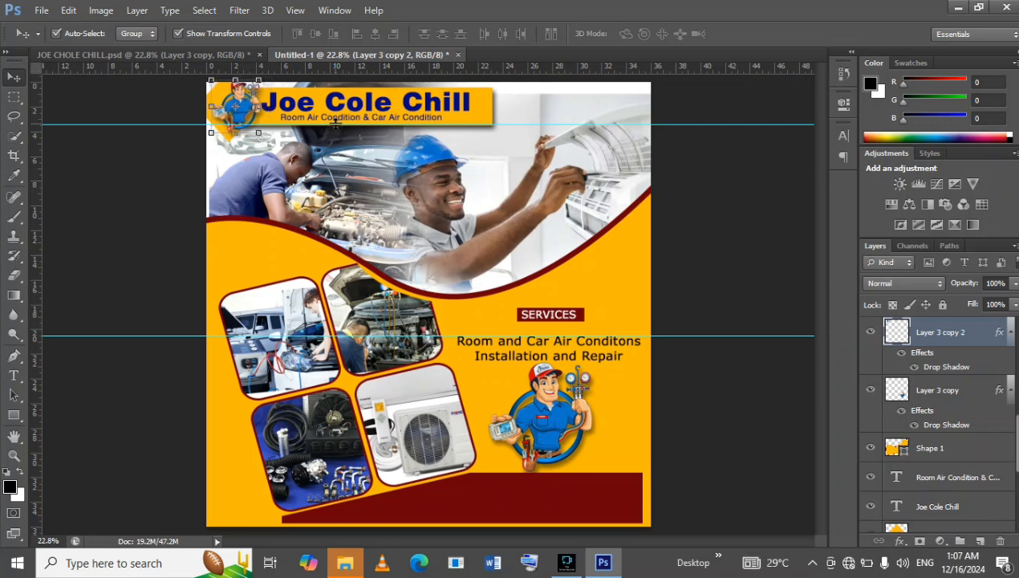
# Scale the small header mascot down to about 91%.
pyautogui.click(208, 131)
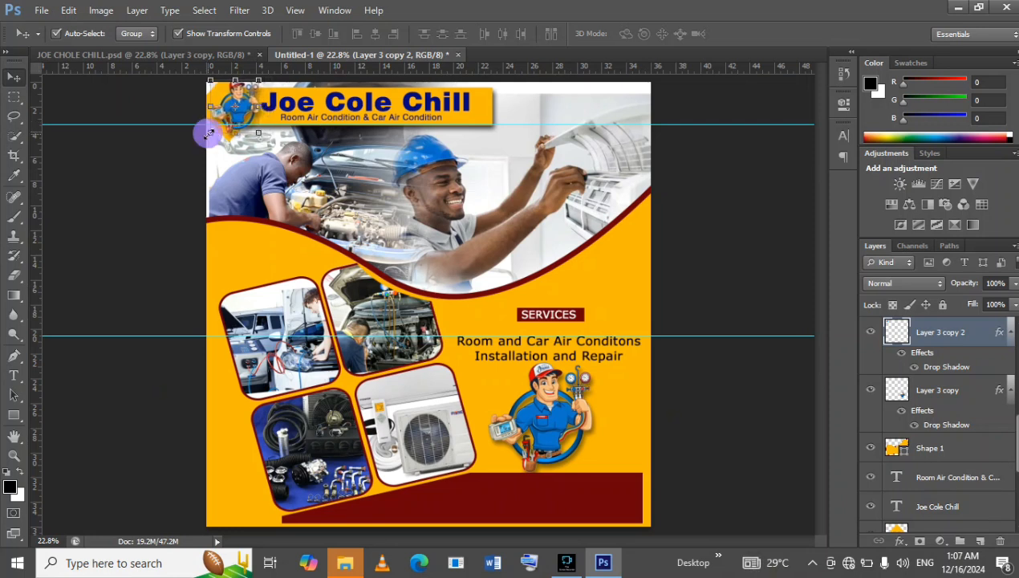
pyautogui.moveTo(209, 132); pyautogui.dragTo(213, 126)
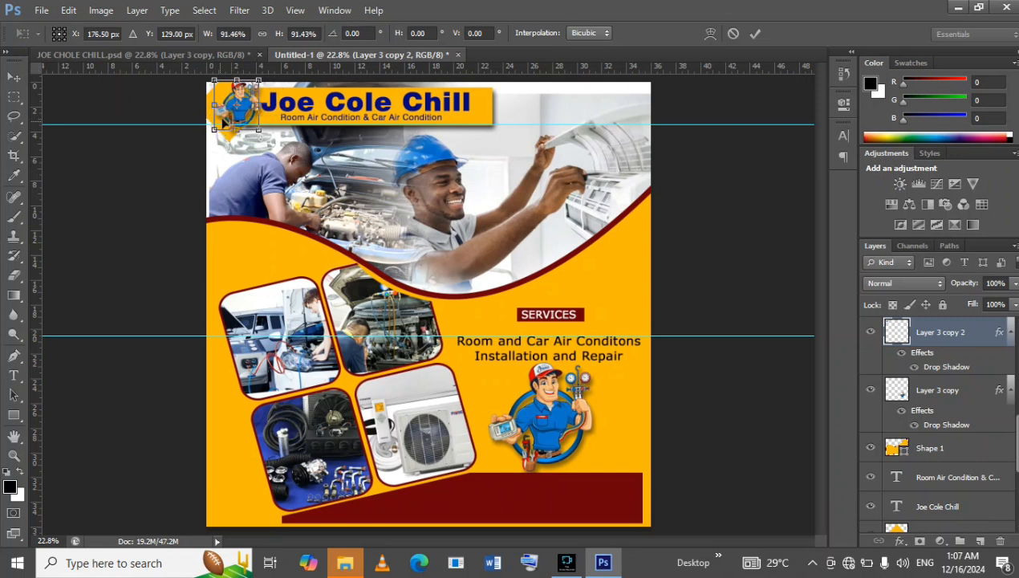
pyautogui.press('Return')
# Apply the small header mascot's scaling and select it together with the yellow diamond behind it.
pyautogui.click(225, 119)
pyautogui.press('Return')
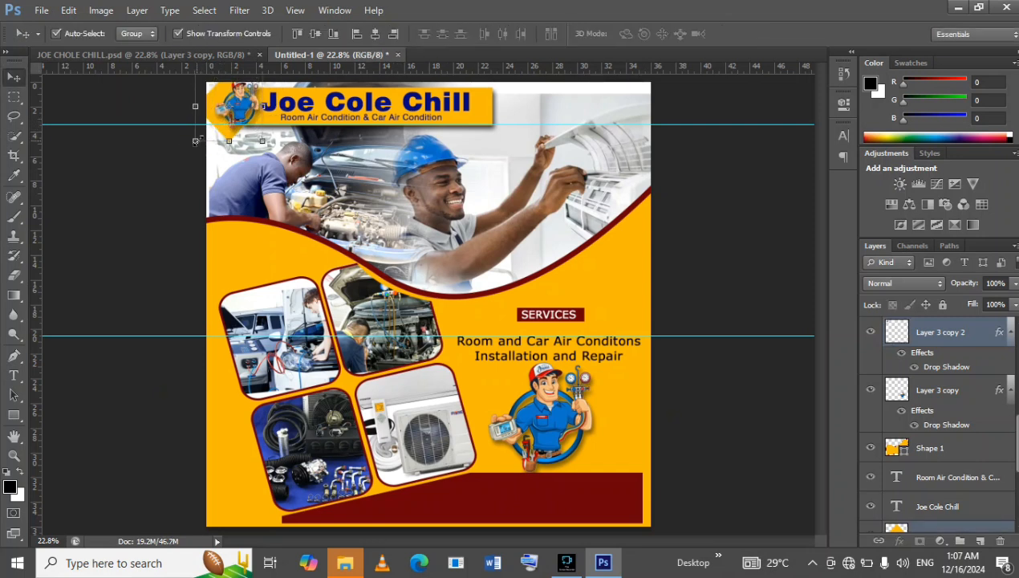
pyautogui.hotkey('ctrl', 't')
pyautogui.moveTo(204, 133)
pyautogui.mouseDown()
pyautogui.moveTo(210, 117)
pyautogui.moveTo(191, 130)
pyautogui.moveTo(199, 136)
pyautogui.mouseUp()
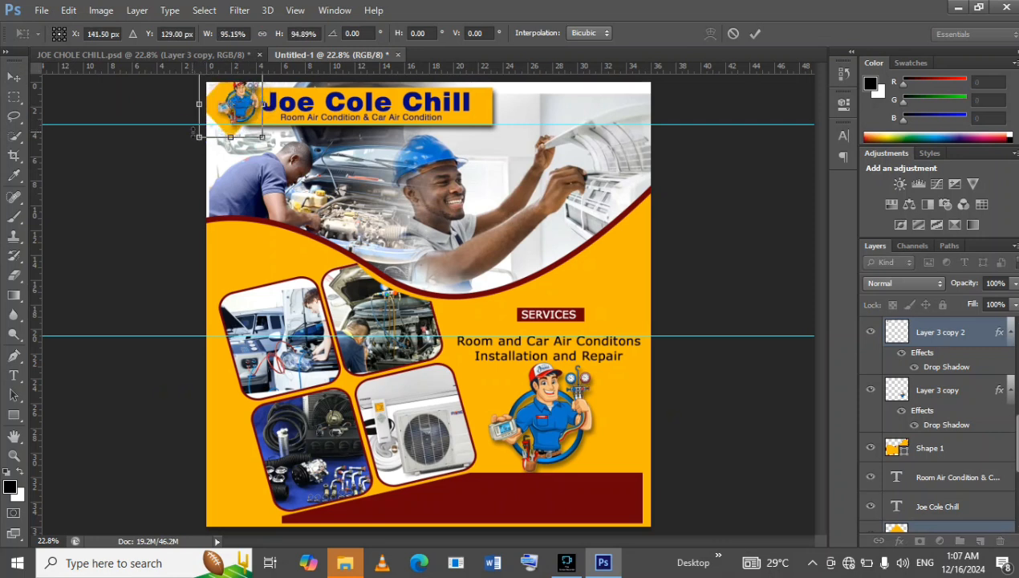
pyautogui.scroll(-2, 931, 497)
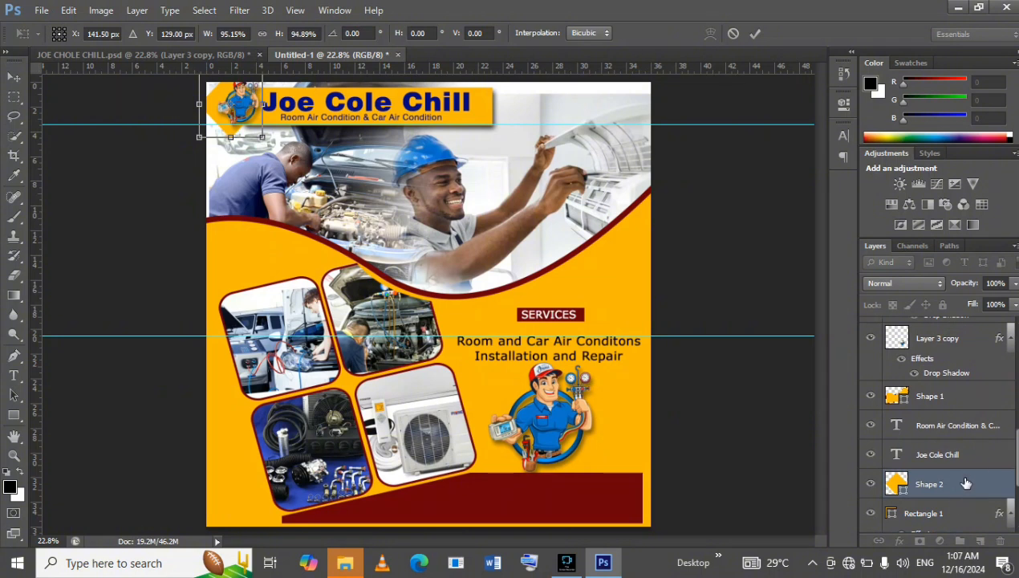
pyautogui.click(967, 485)
pyautogui.click(733, 35)
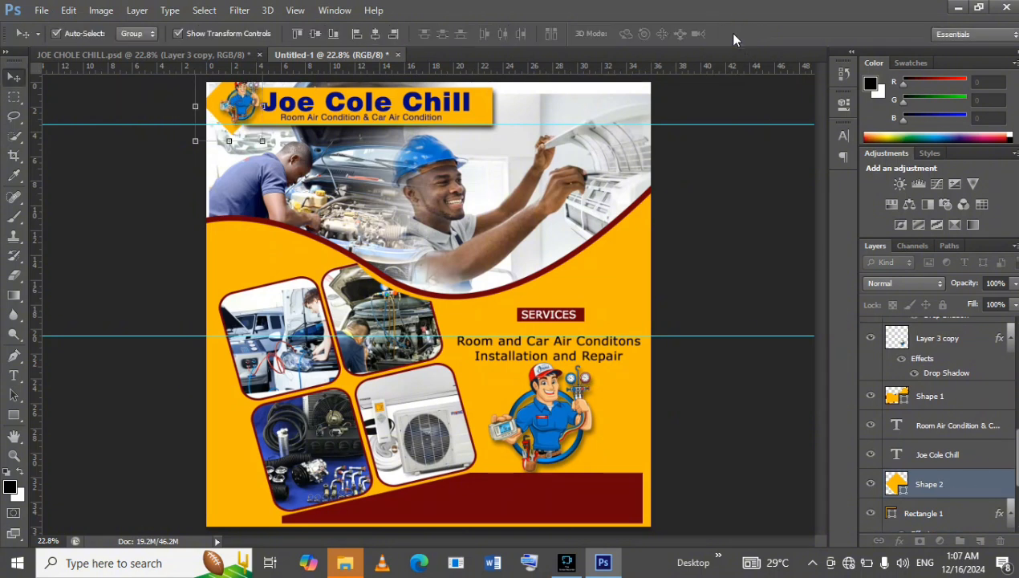
# Select only the small header mascot and scale it down slightly over the diamond.
pyautogui.hotkey('ctrl', 'j')
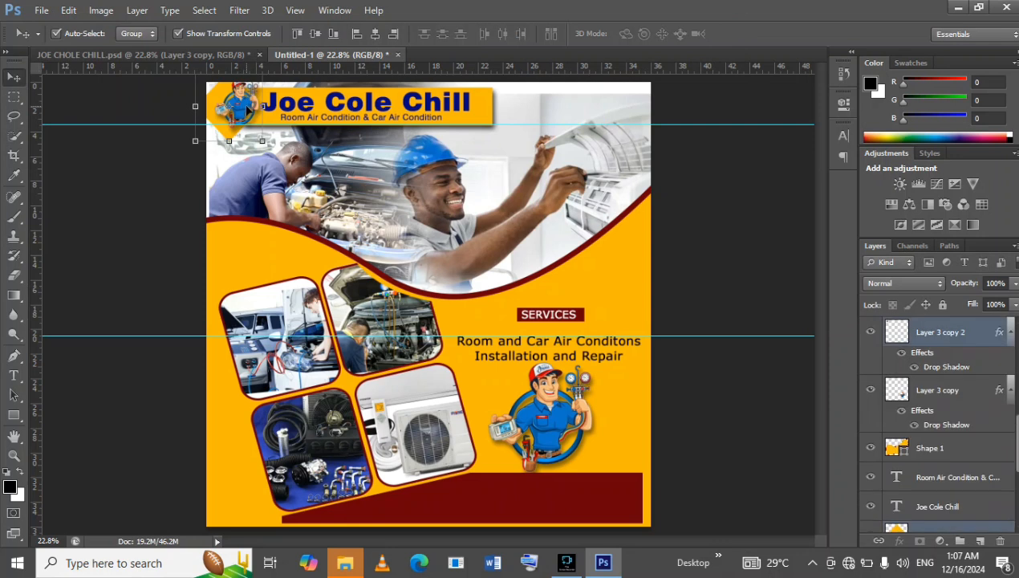
pyautogui.click(920, 524)
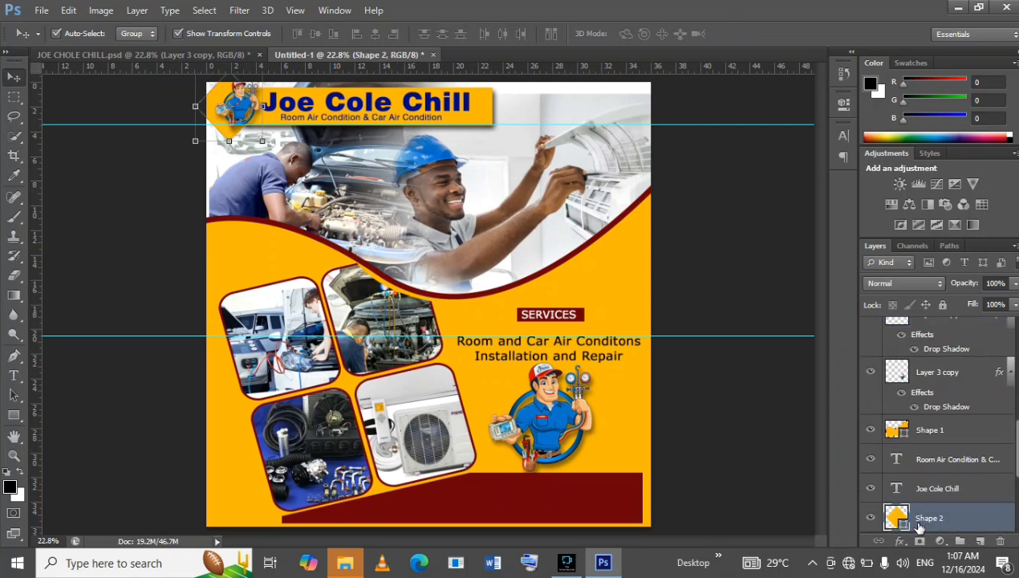
pyautogui.click(246, 110)
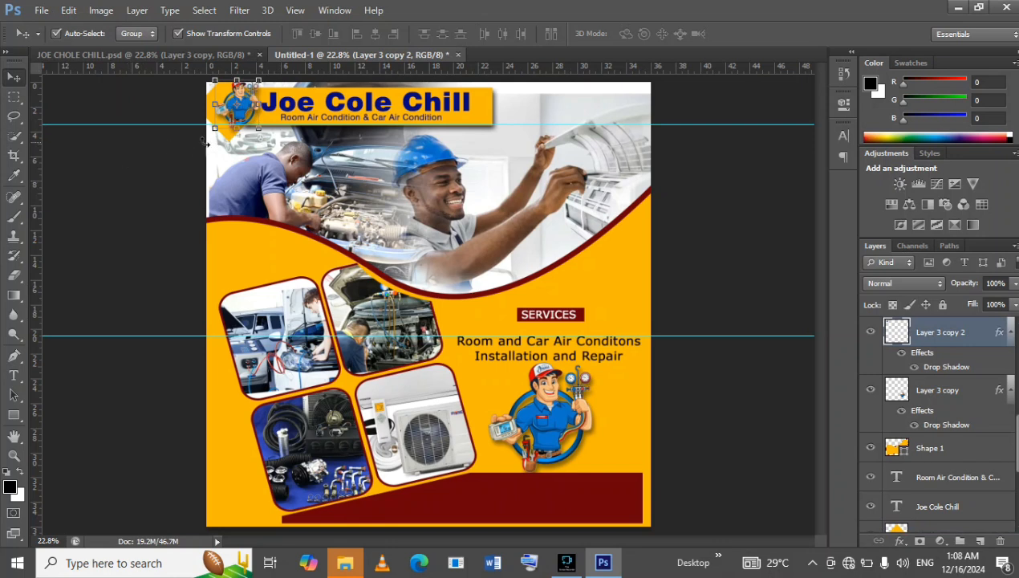
pyautogui.moveTo(210, 129); pyautogui.dragTo(229, 126)
pyautogui.press('Return')
# Stretch the header mascot's height to about 107% and nudge it left and down to centre it on the yellow diamond.
pyautogui.click(228, 118)
pyautogui.press('Down')
pyautogui.press('Down')
pyautogui.press('Left')
pyautogui.press('Left')
pyautogui.press('Left')
pyautogui.press('Left')
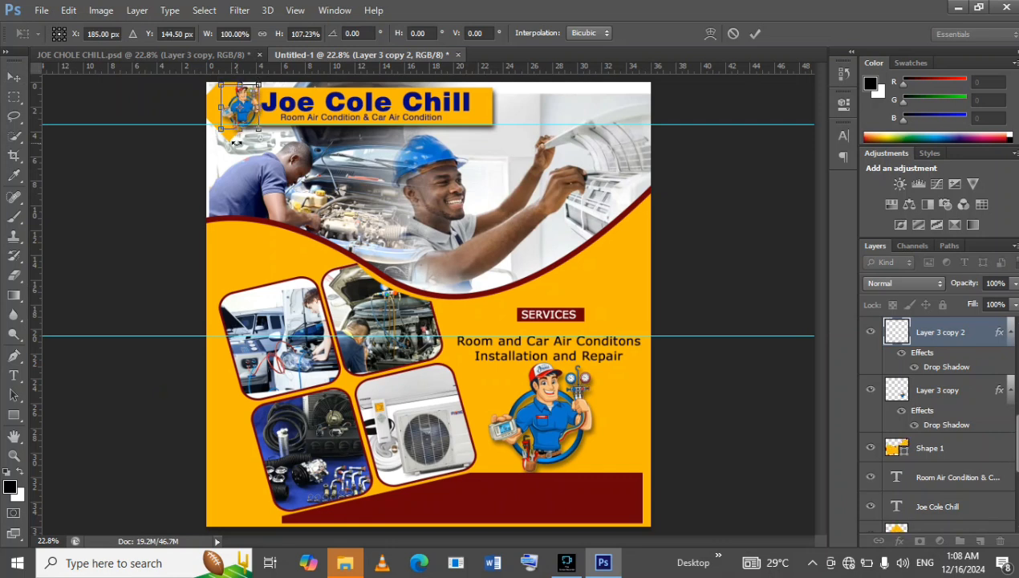
pyautogui.press('Left')
pyautogui.press('Left')
pyautogui.press('Left')
pyautogui.press('Left')
pyautogui.press('Left')
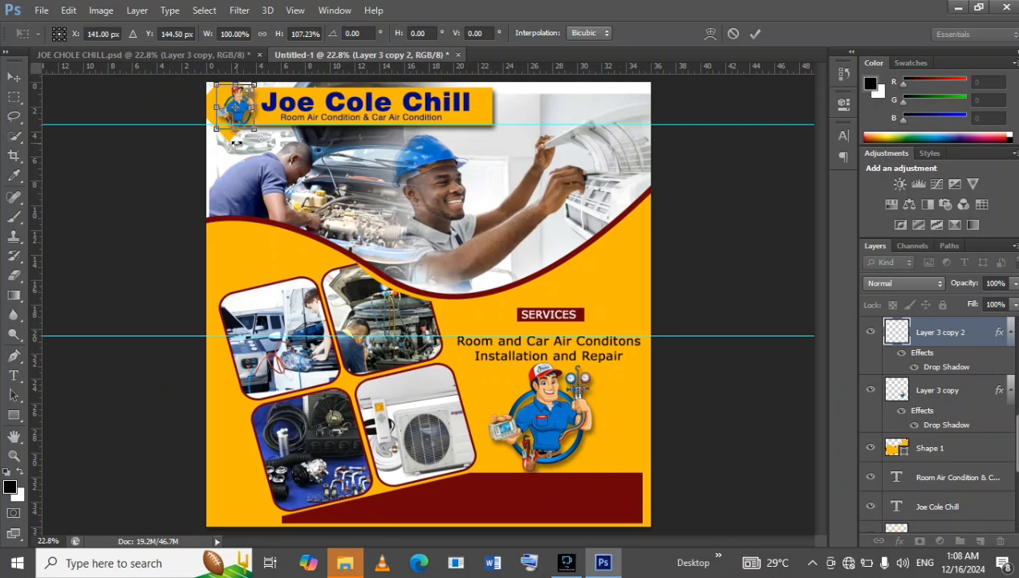
pyautogui.press('Left')
pyautogui.press('Left')
pyautogui.press('Left')
pyautogui.press('Left')
pyautogui.press('Left')
pyautogui.press('Left')
pyautogui.press('Left')
pyautogui.press('Left')
pyautogui.press('Left')
pyautogui.press('Left')
pyautogui.press('Left')
pyautogui.press('Left')
pyautogui.press('Left')
pyautogui.press('Left')
pyautogui.press('Left')
pyautogui.press('Left')
pyautogui.press('Left')
pyautogui.press('Left')
pyautogui.press('Down')
pyautogui.press('Down')
pyautogui.press('Down')
pyautogui.press('Down')
pyautogui.press('Down')
pyautogui.press('Down')
pyautogui.press('Down')
pyautogui.press('Down')
pyautogui.press('Down')
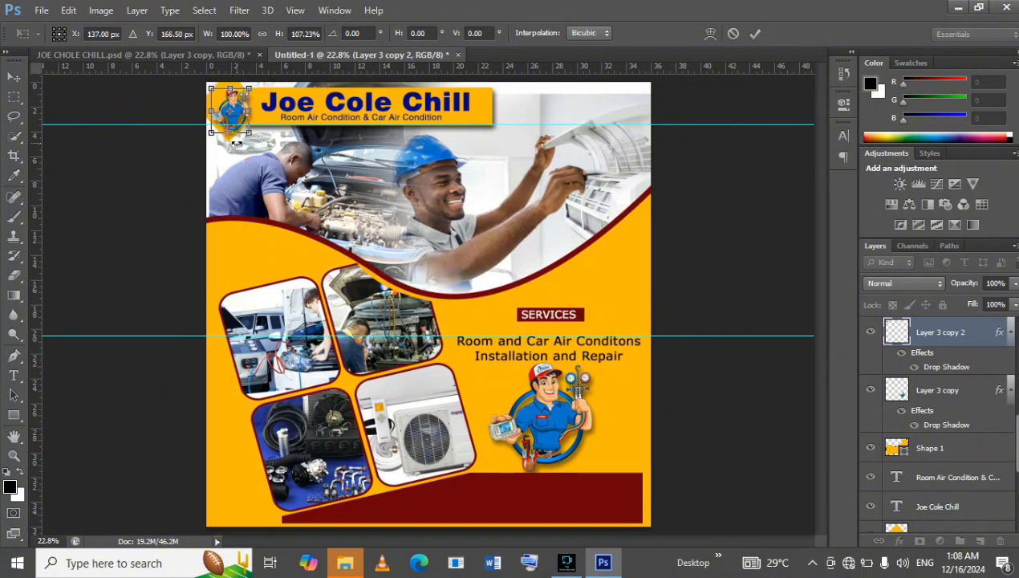
pyautogui.press('Return')
pyautogui.click(671, 309)
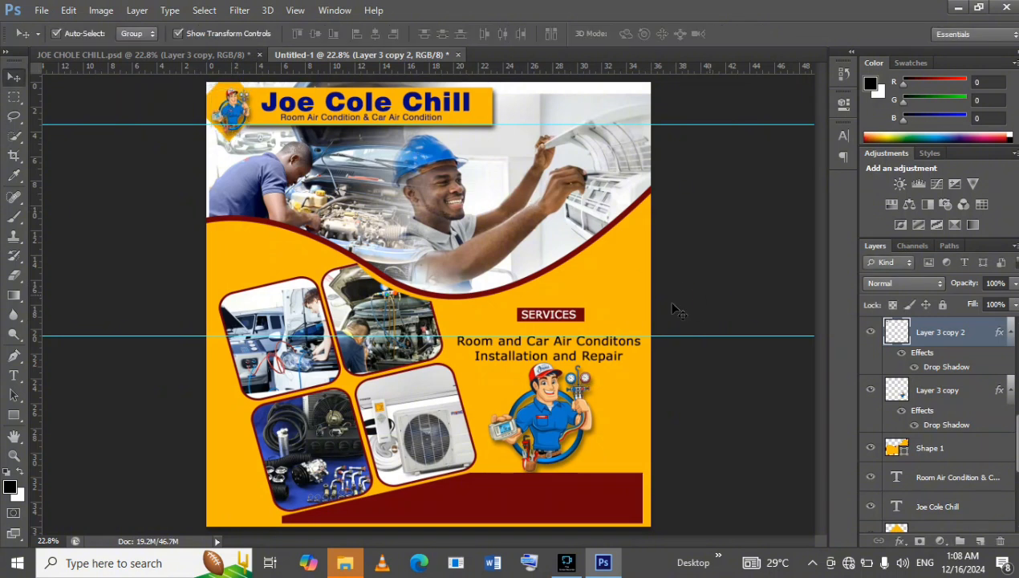
# Compare the flyer's header and mascot with the reference document JOE CHOLE CHILL.psd.
pyautogui.click(126, 55)
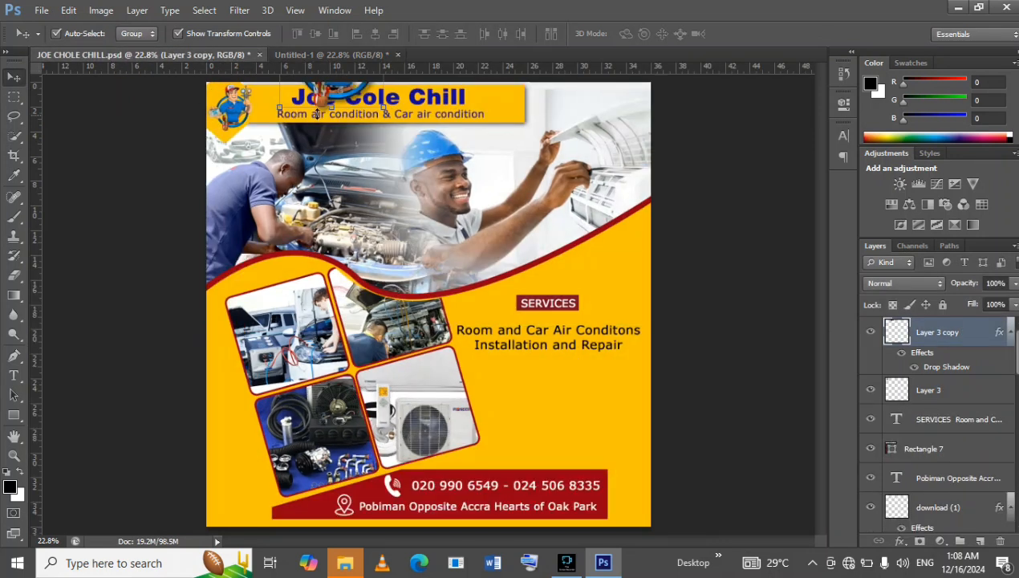
pyautogui.click(319, 56)
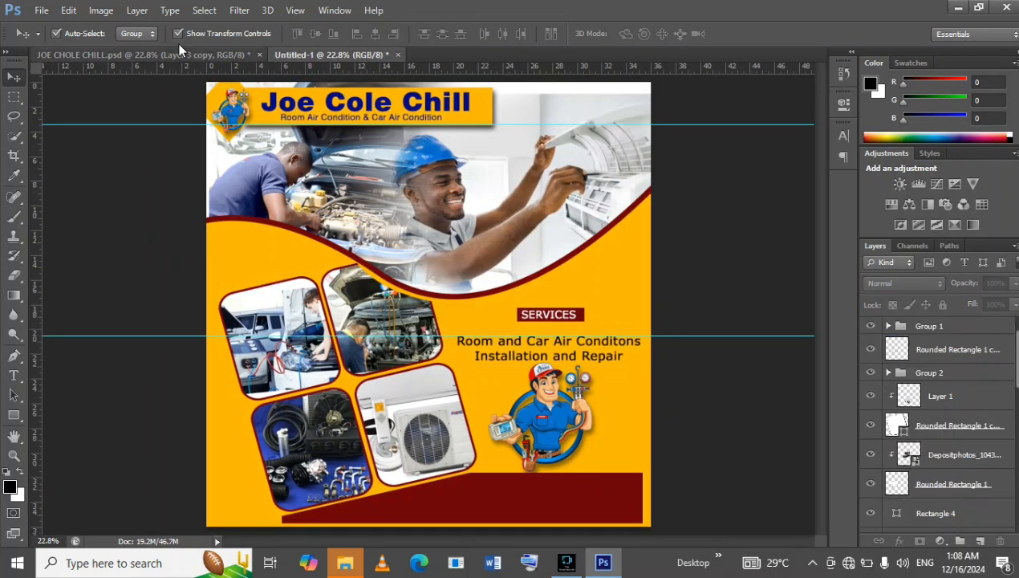
pyautogui.click(180, 52)
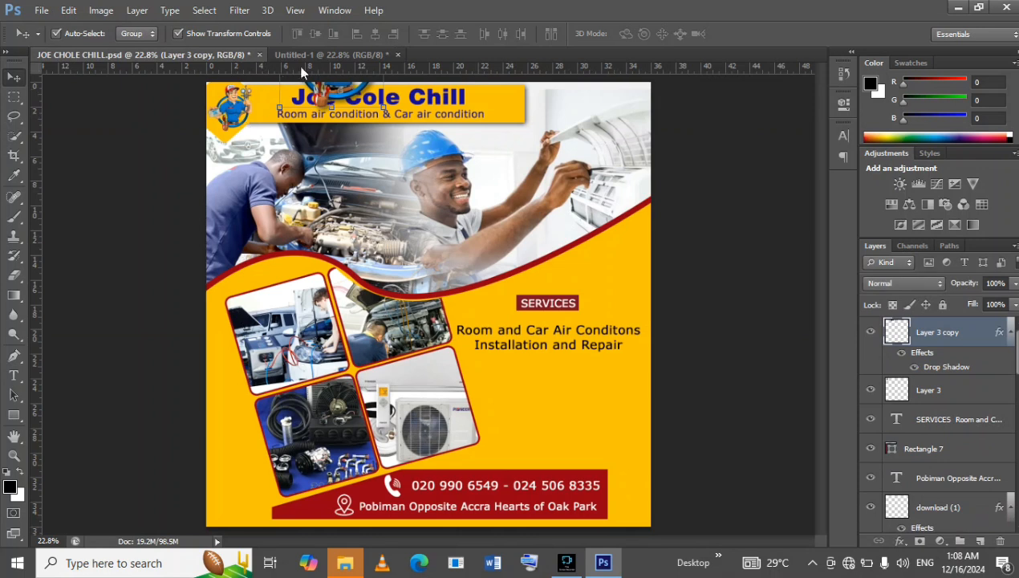
pyautogui.click(315, 55)
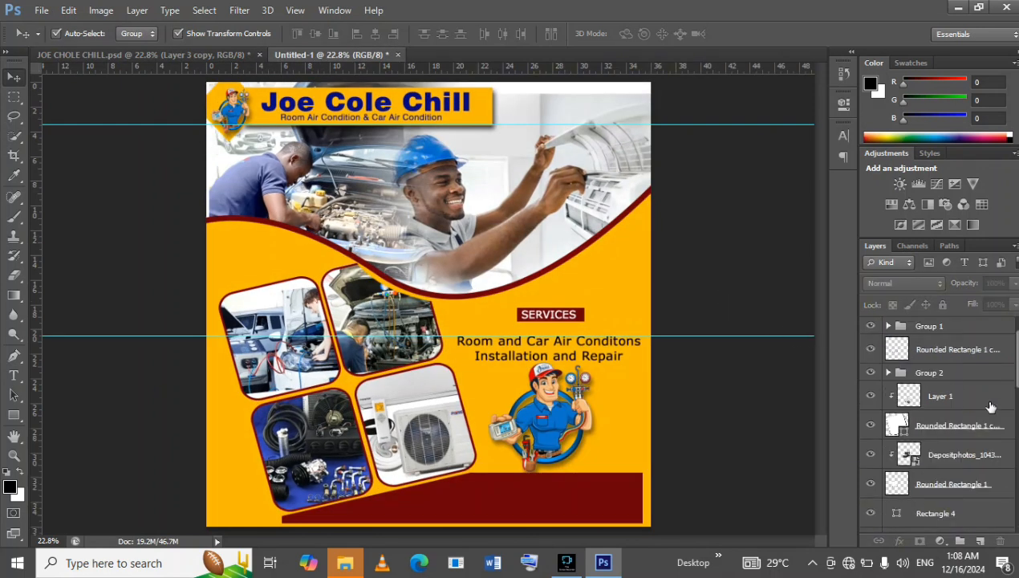
# Turn off the drop shadow effect on the small header mascot's layer, Layer 3 copy 2.
pyautogui.click(231, 121)
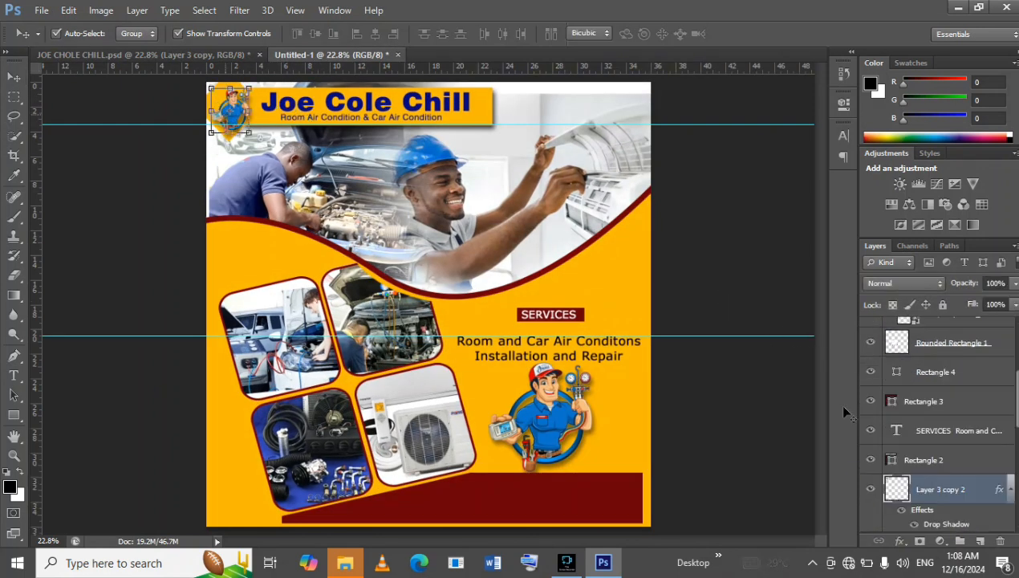
pyautogui.hotkey('ctrl', 't')
pyautogui.scroll(-1, 947, 503)
pyautogui.click(915, 507)
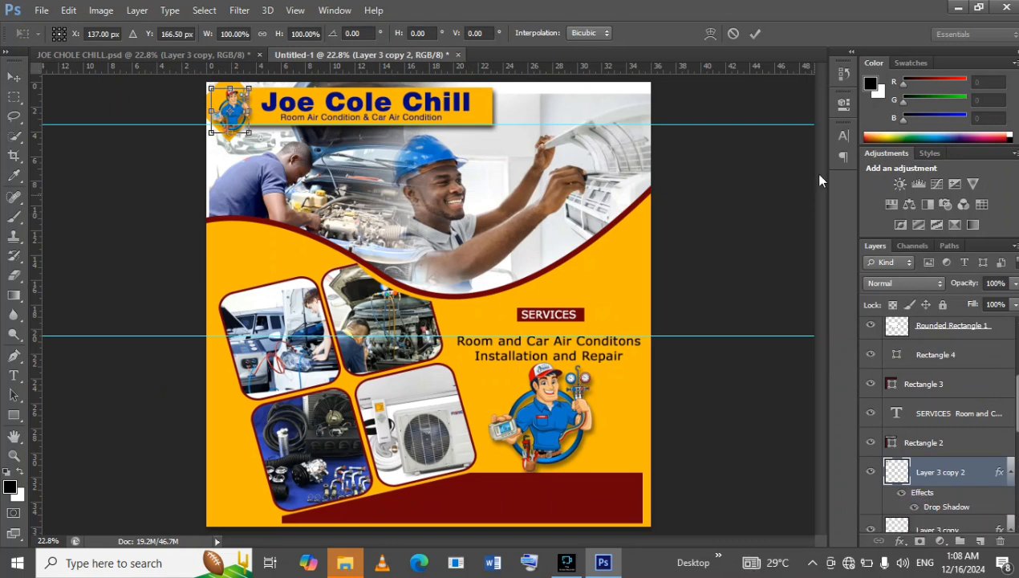
pyautogui.click(755, 33)
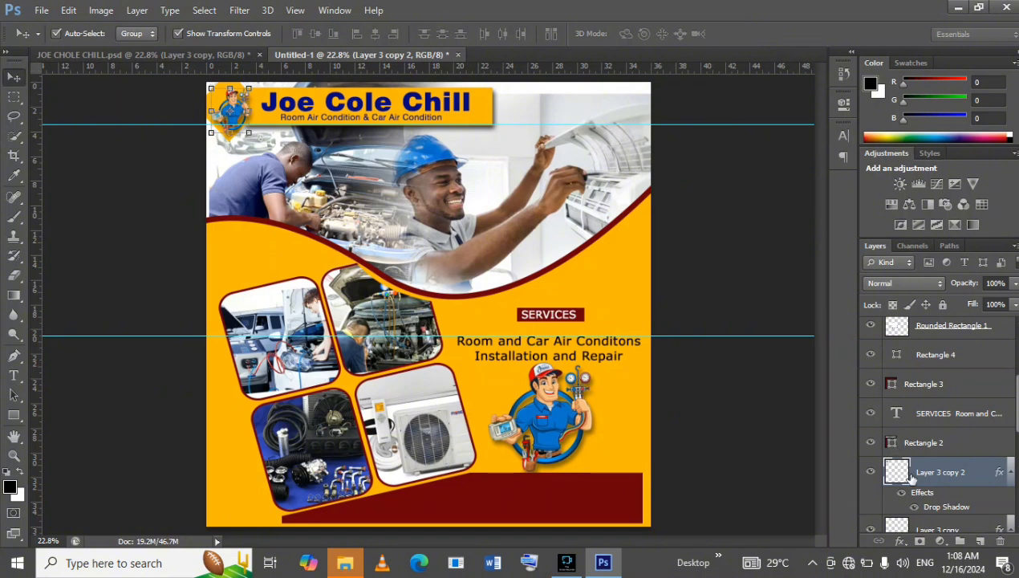
pyautogui.click(916, 510)
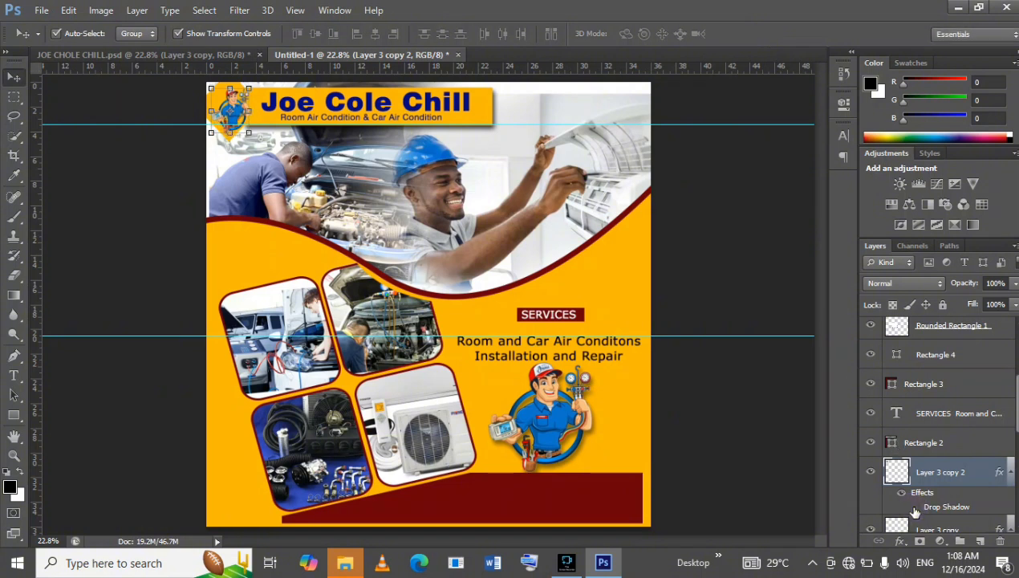
pyautogui.click(755, 307)
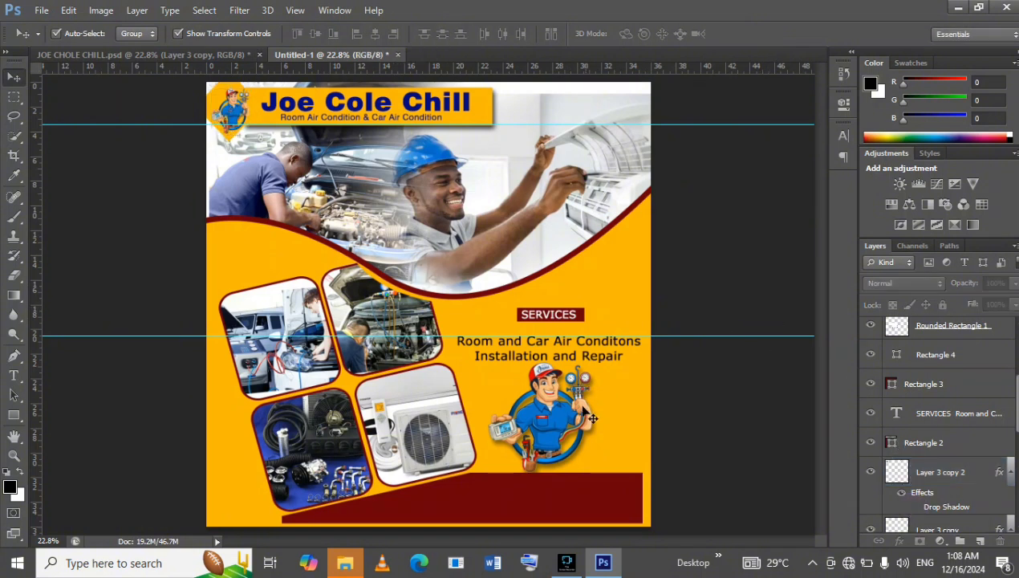
# Group the SERVICES text layer with the maroon label rectangle behind it, Rectangle 2.
pyautogui.click(552, 425)
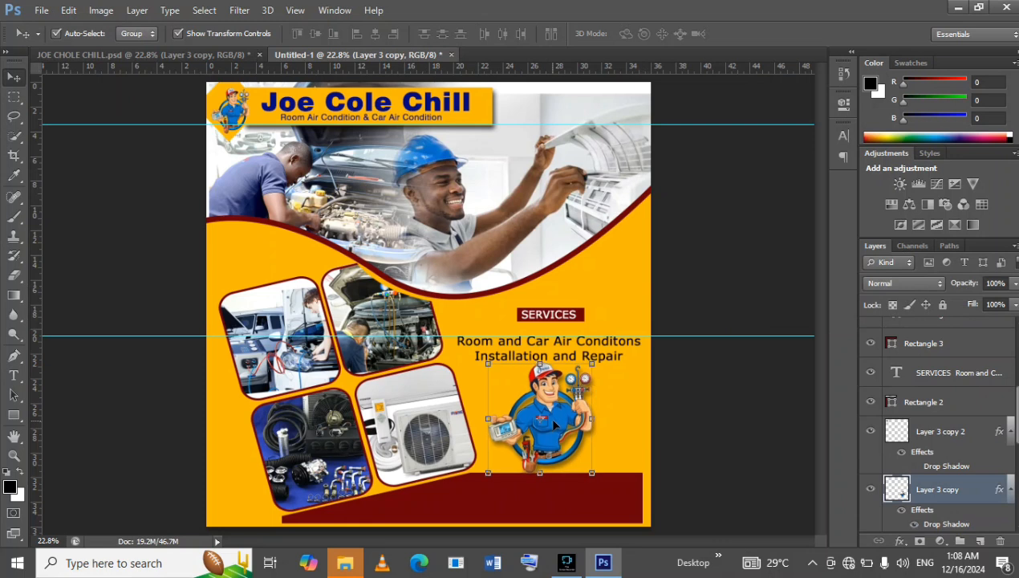
pyautogui.doubleClick(969, 373)
pyautogui.click(955, 403)
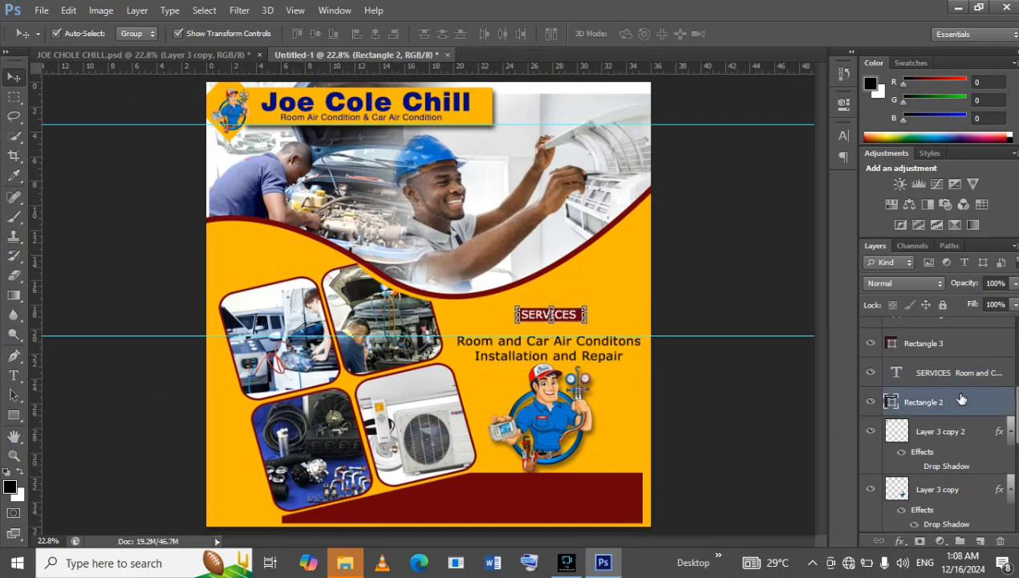
pyautogui.keyDown('ctrl'); pyautogui.click(974, 373); pyautogui.keyUp('ctrl')
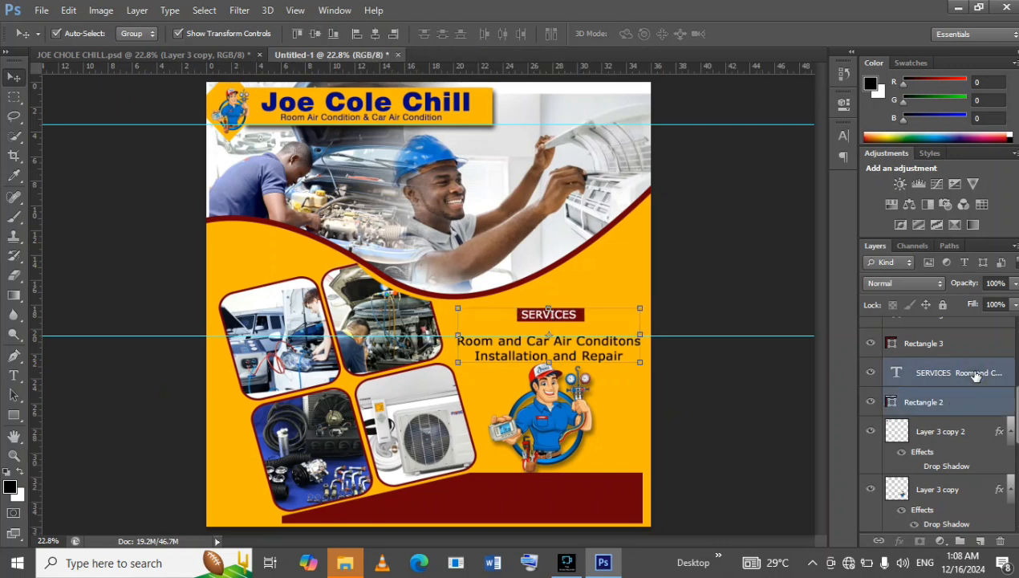
pyautogui.hotkey('ctrl', 'g')
# Nudge the services group up slightly to leave more space above the large mascot.
pyautogui.press('Up')
pyautogui.press('Up')
pyautogui.press('Up')
pyautogui.press('Up')
pyautogui.press('Up')
pyautogui.press('Up')
pyautogui.press('Up')
pyautogui.press('Up')
pyautogui.press('Up')
pyautogui.press('Up')
pyautogui.press('Up')
pyautogui.press('Up')
pyautogui.press('Up')
pyautogui.press('Up')
pyautogui.press('Up')
pyautogui.press('Up')
pyautogui.press('Up')
pyautogui.press('Up')
pyautogui.press('Up')
pyautogui.press('Up')
pyautogui.press('Up')
pyautogui.press('Up')
pyautogui.press('Up')
pyautogui.press('Up')
pyautogui.press('Up')
pyautogui.press('Up')
pyautogui.press('Up')
pyautogui.press('Up')
pyautogui.press('Up')
pyautogui.press('Up')
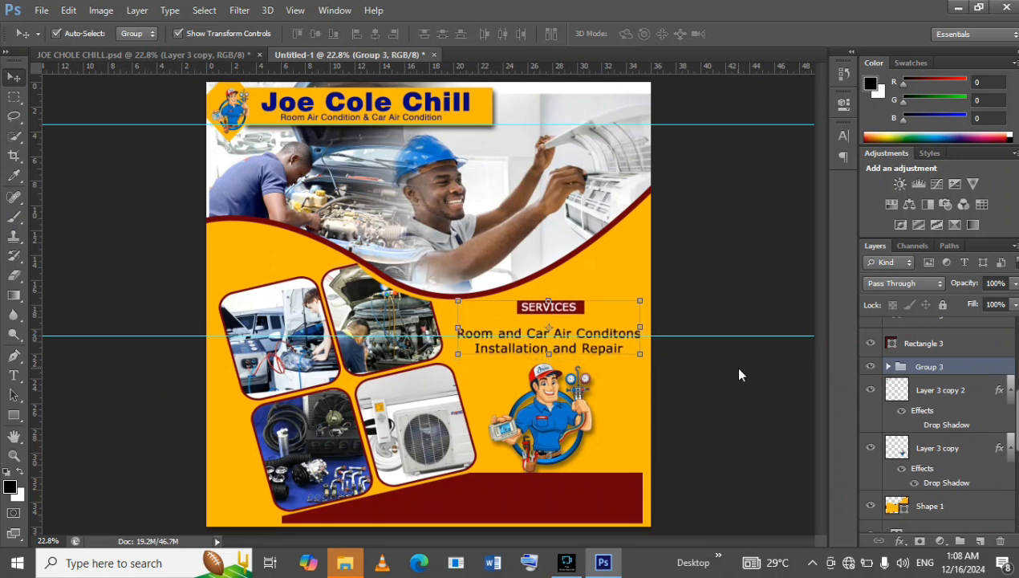
pyautogui.click(739, 366)
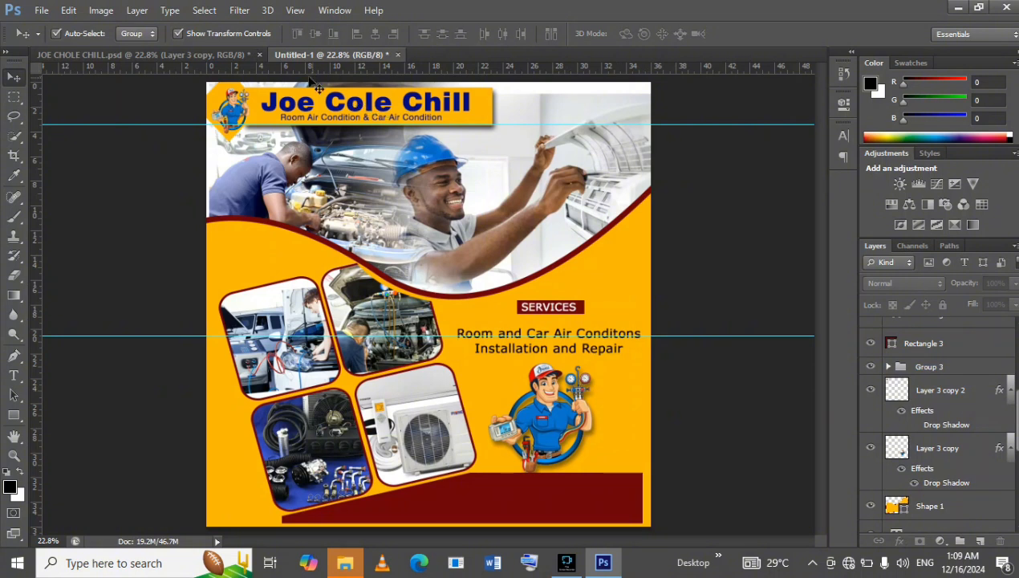
# Place the location pin image download (1) from the asben images folder, found in the Desktop's dekstop folder, into the Untitled-1 flyer.
pyautogui.click(193, 55)
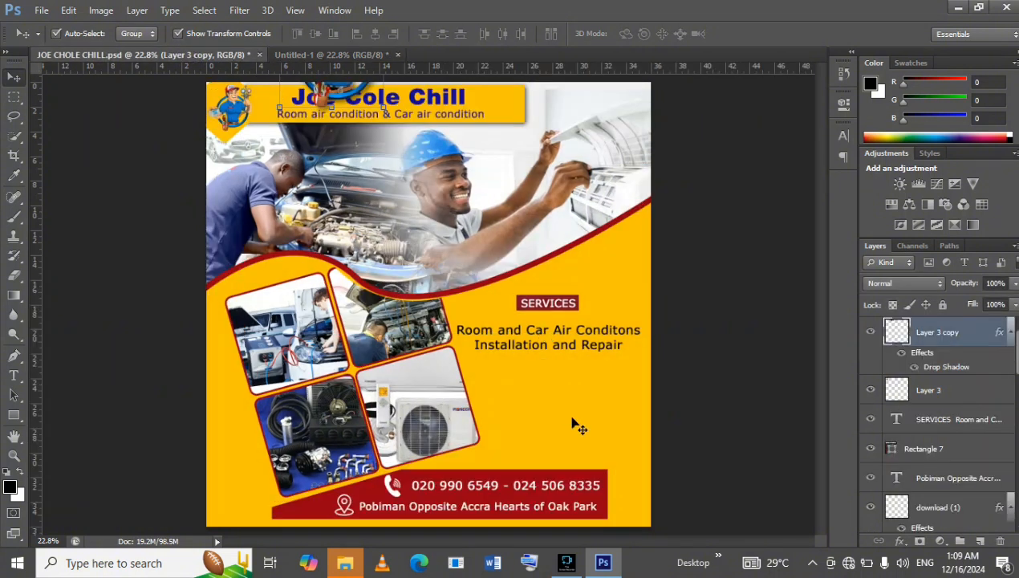
pyautogui.click(342, 58)
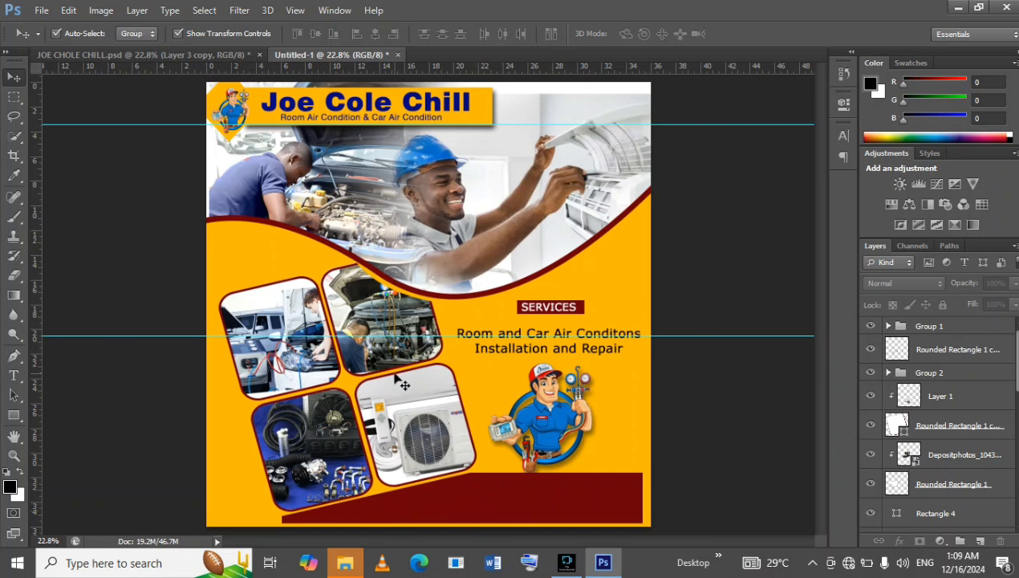
pyautogui.click(41, 9)
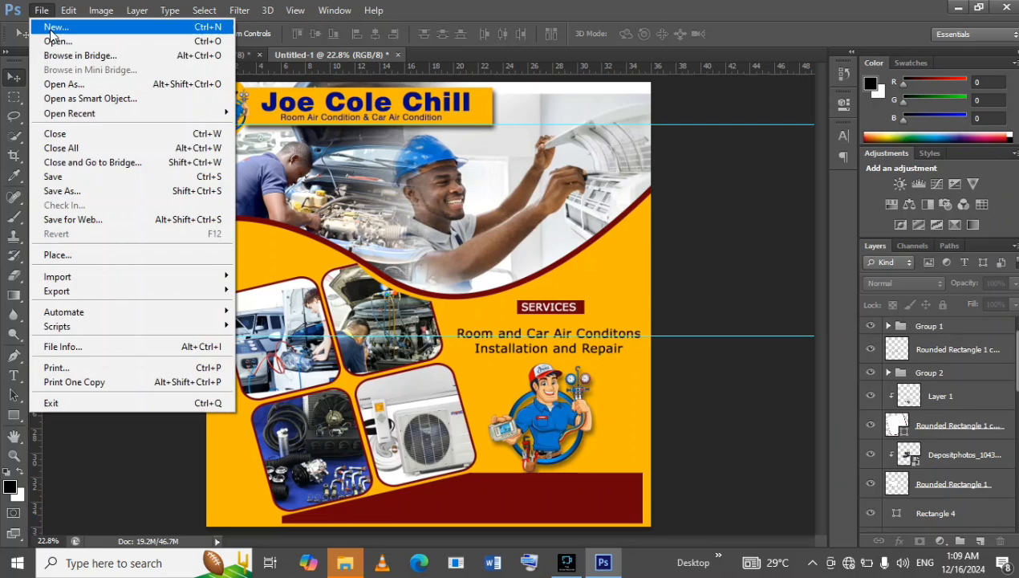
pyautogui.click(109, 254)
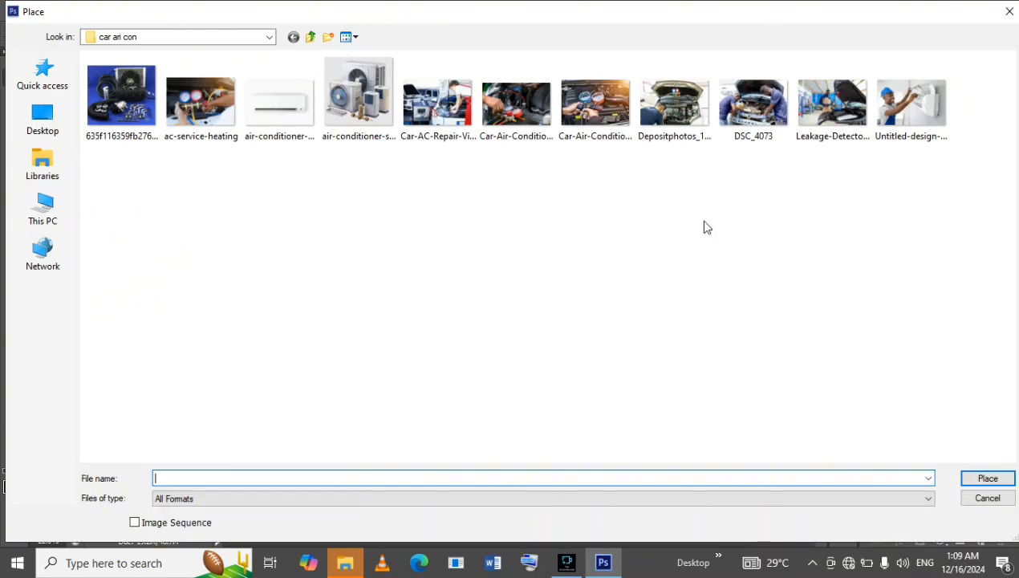
pyautogui.click(36, 112)
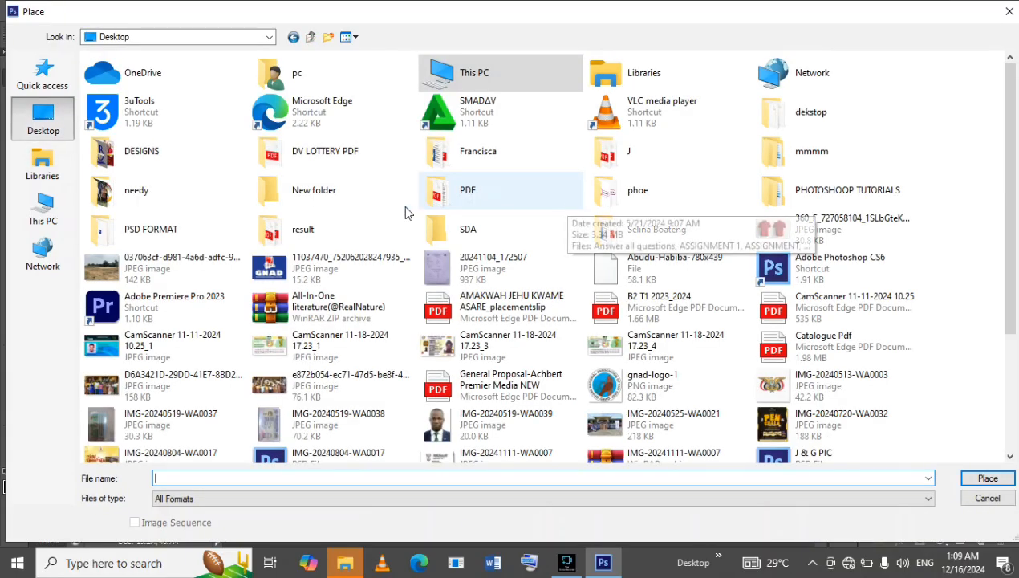
pyautogui.doubleClick(790, 114)
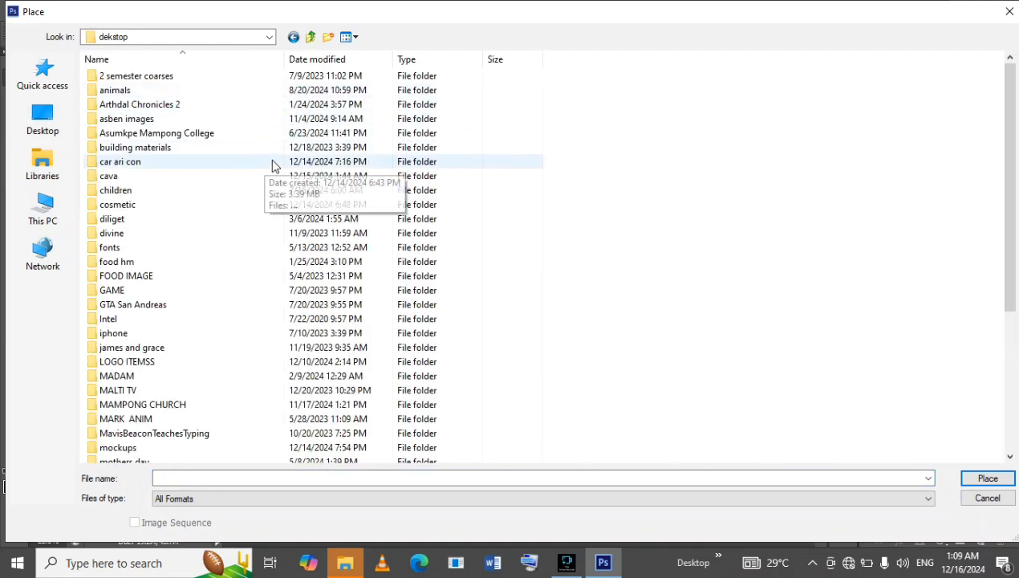
pyautogui.doubleClick(258, 120)
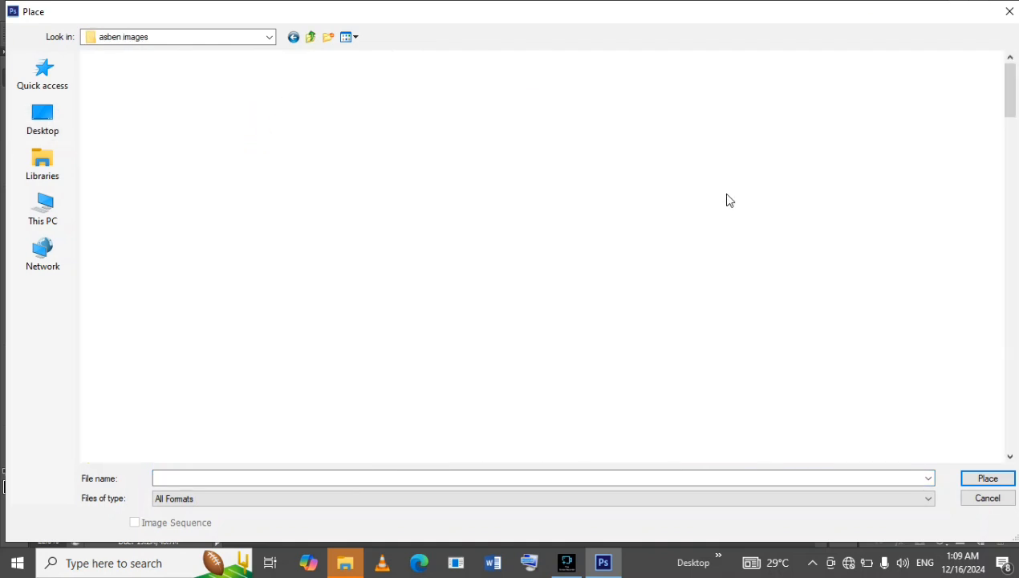
pyautogui.scroll(-10, 660, 255)
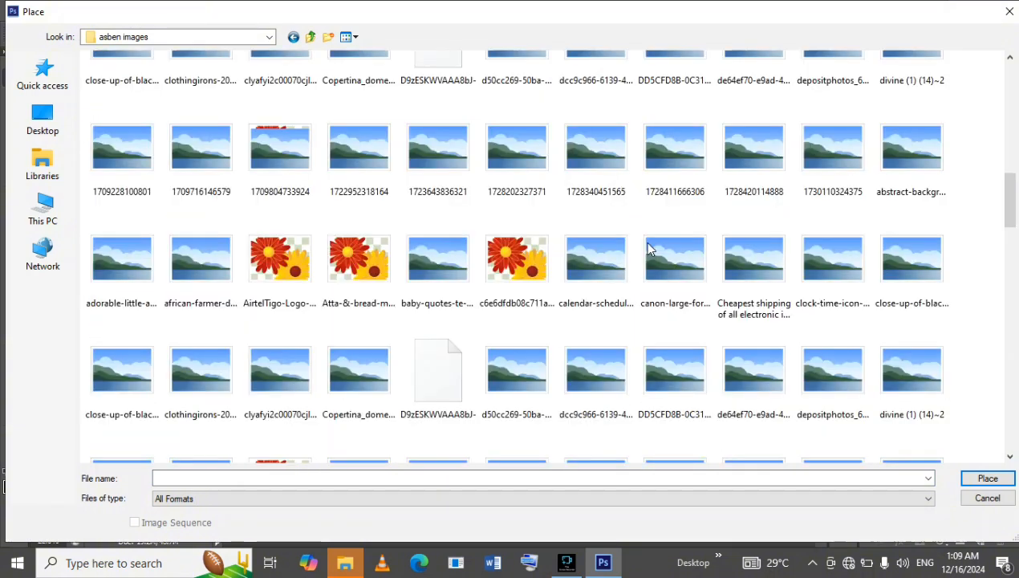
pyautogui.scroll(2, 650, 245)
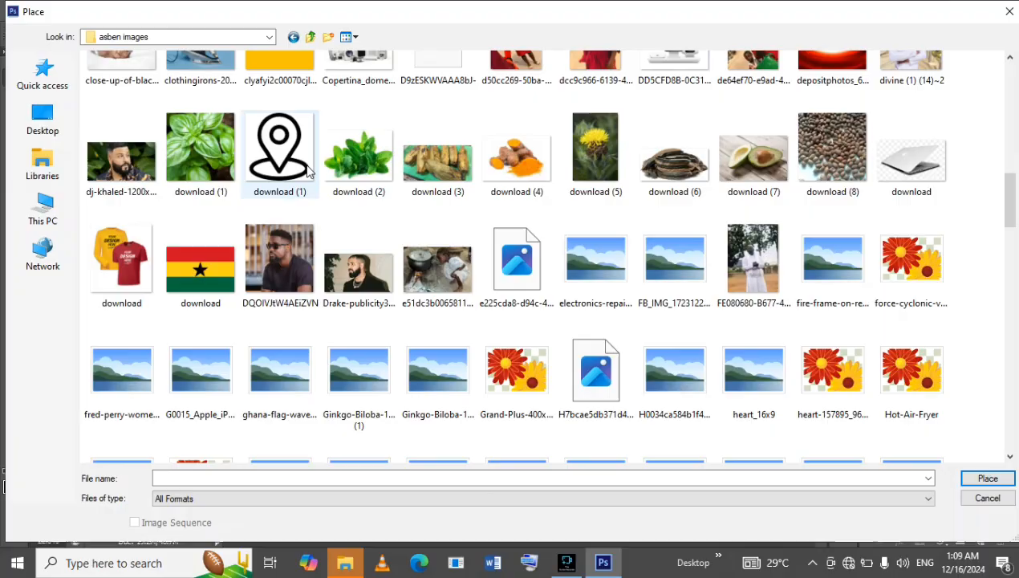
pyautogui.doubleClick(299, 165)
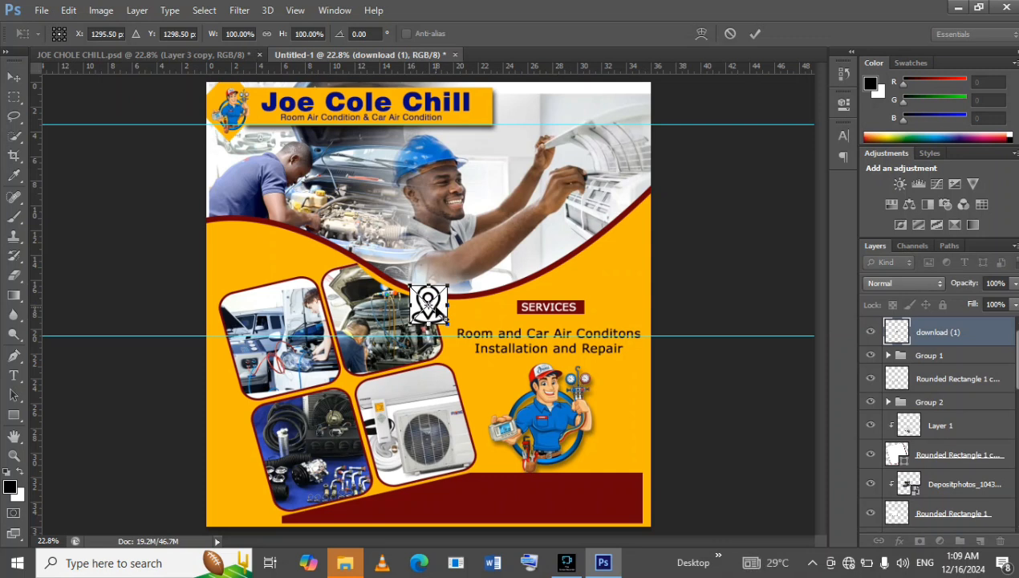
# Move the placed location pin image onto the maroon contact bar, just below the air-conditioner photo, and commit the placement.
pyautogui.moveTo(429, 303); pyautogui.dragTo(448, 348)
pyautogui.moveTo(441, 312); pyautogui.dragTo(405, 506)
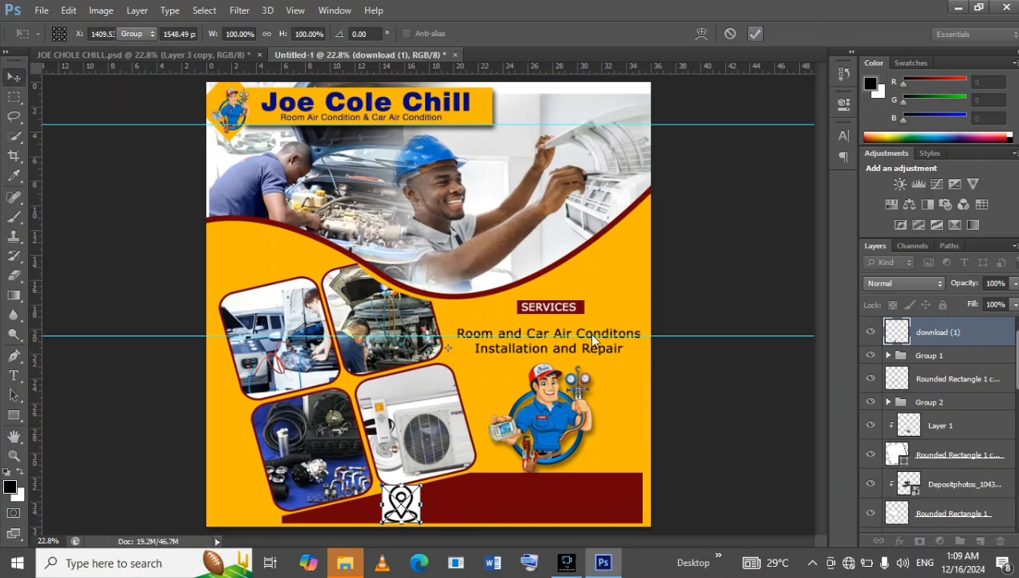
pyautogui.press('Return')
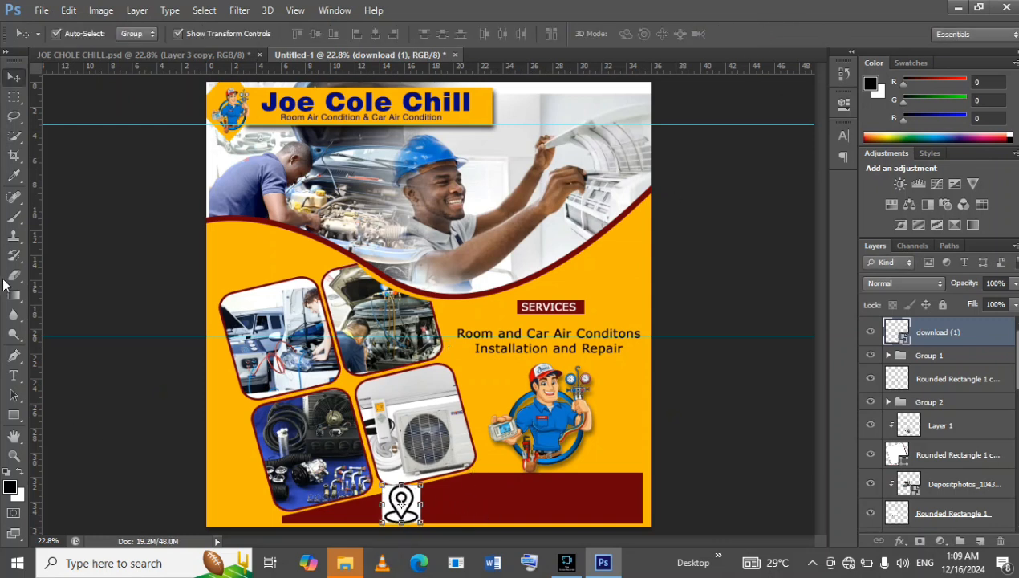
# Rasterize the download (1) pin layer and remove all its white areas with the Magic Eraser, leaving only the black outline.
pyautogui.click(8, 279)
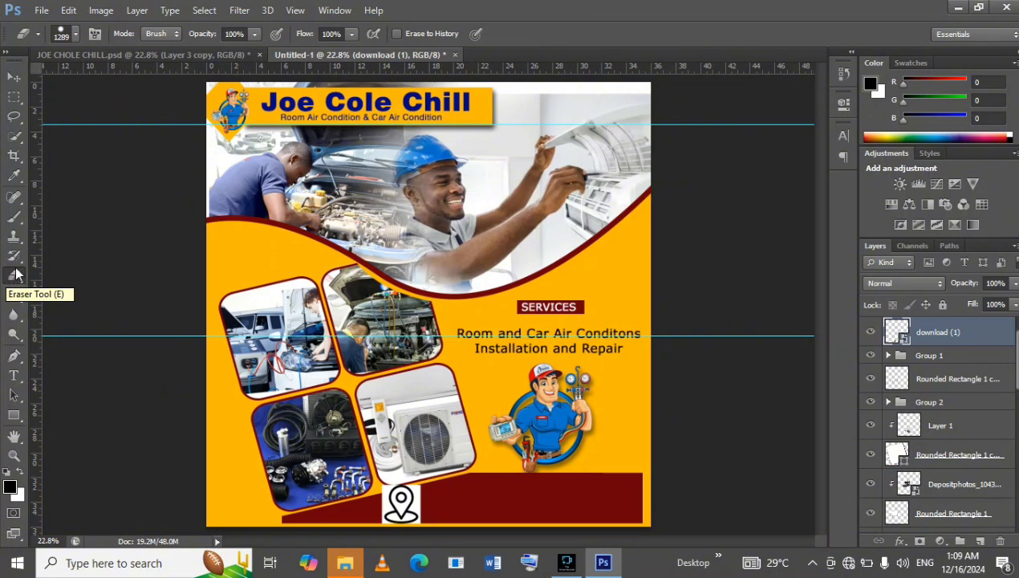
pyautogui.click(15, 275)
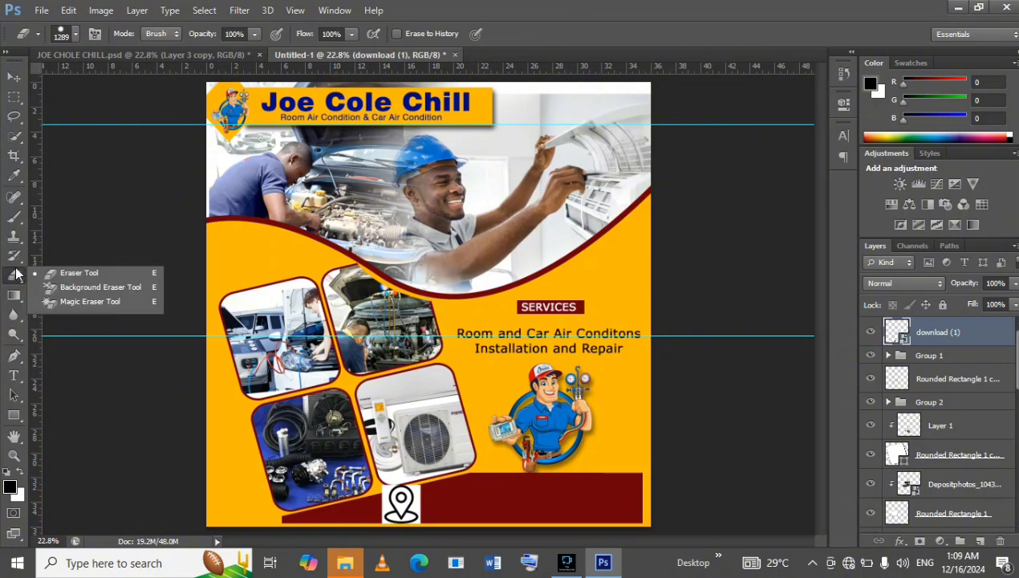
pyautogui.click(75, 302)
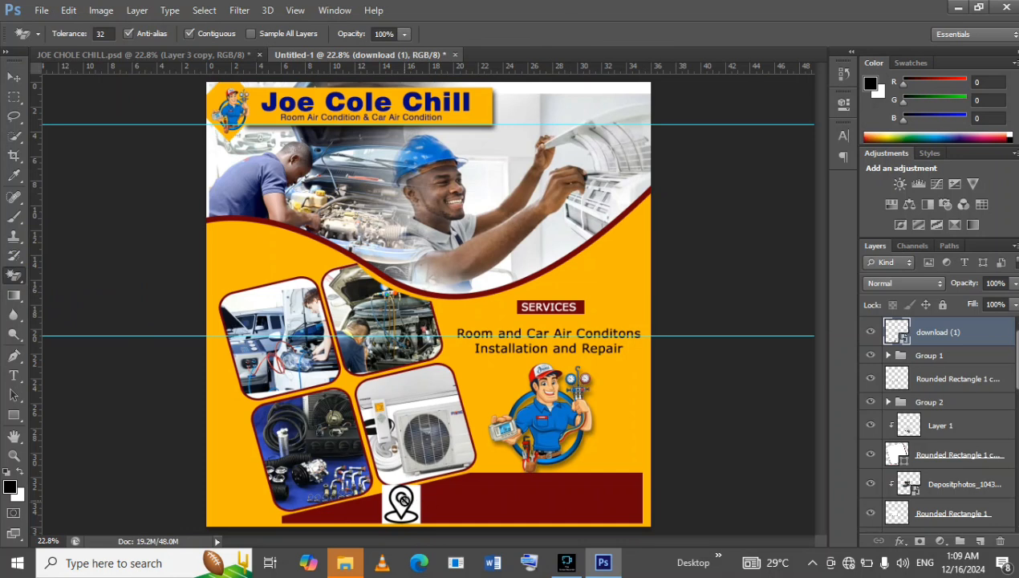
pyautogui.click(402, 499)
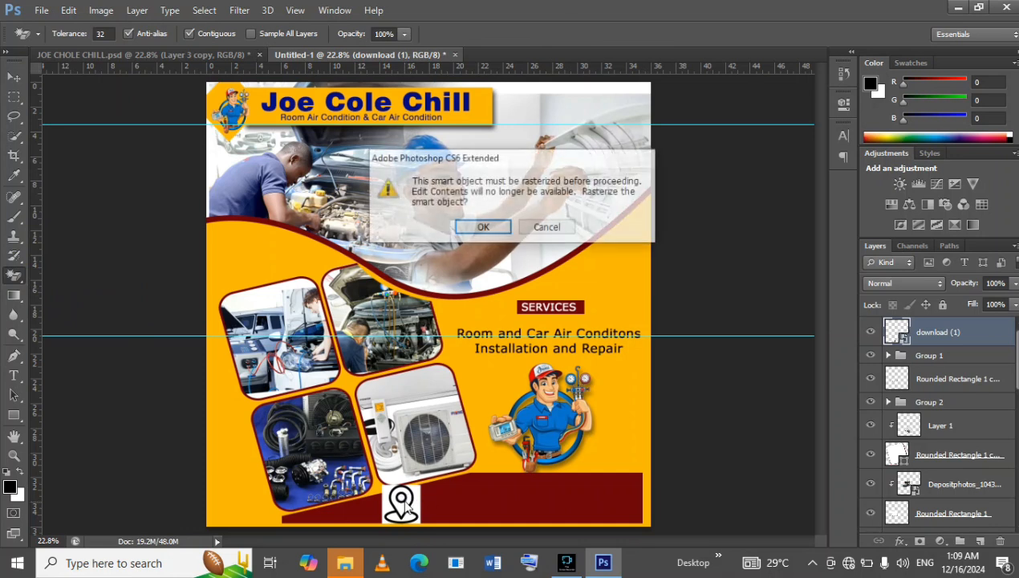
pyautogui.click(481, 228)
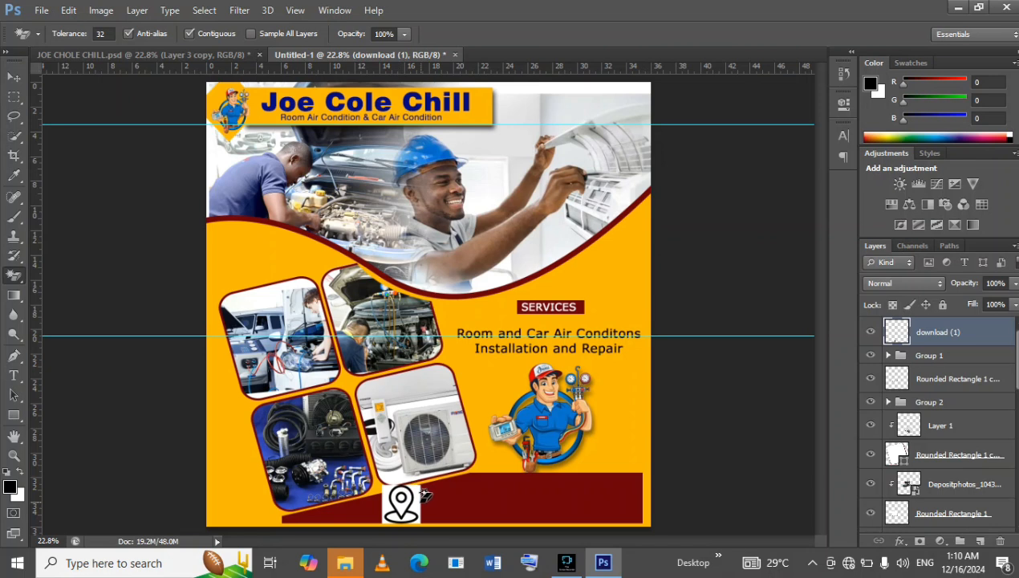
pyautogui.click(418, 502)
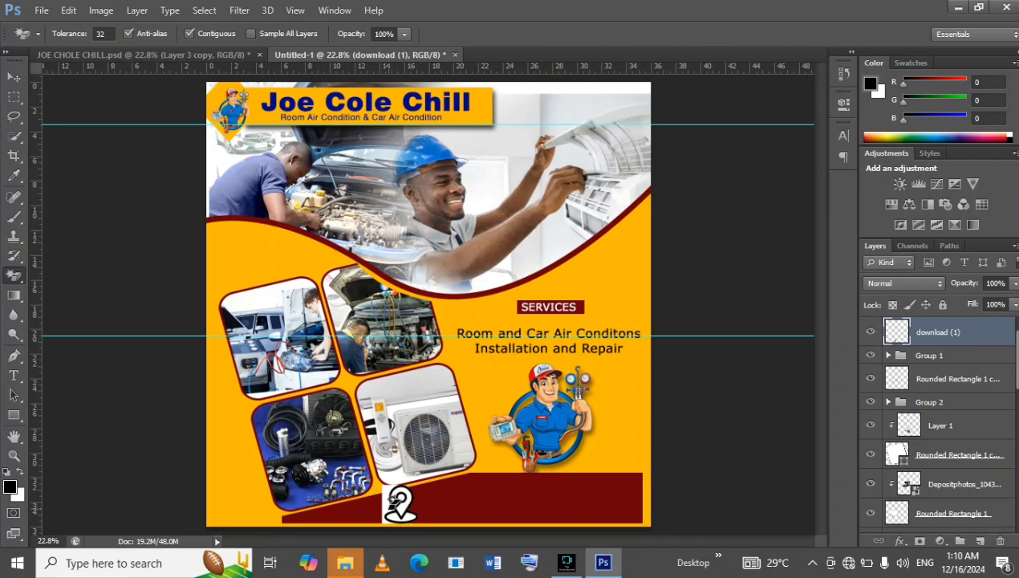
pyautogui.click(385, 502)
pyautogui.click(397, 500)
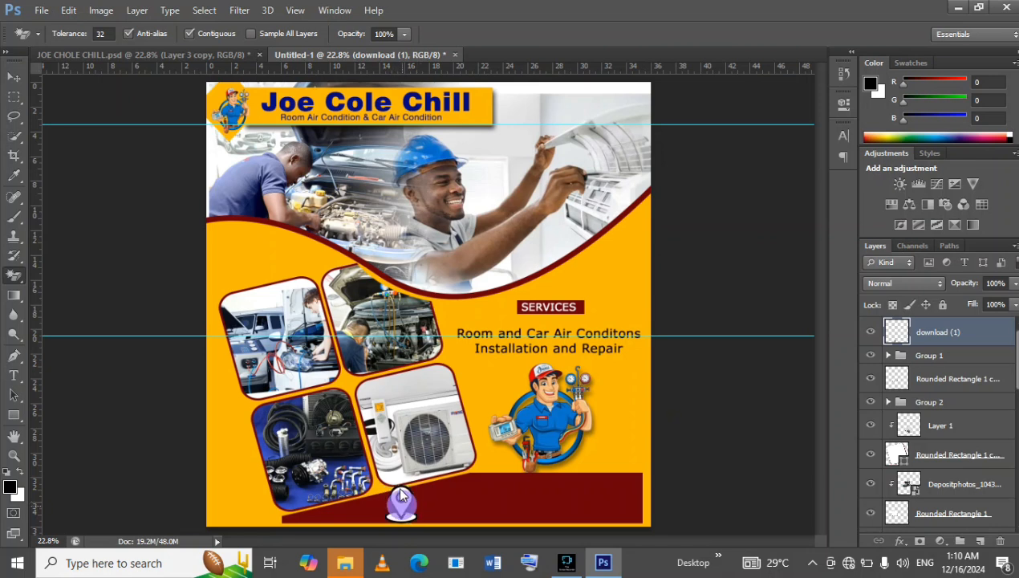
pyautogui.click(404, 497)
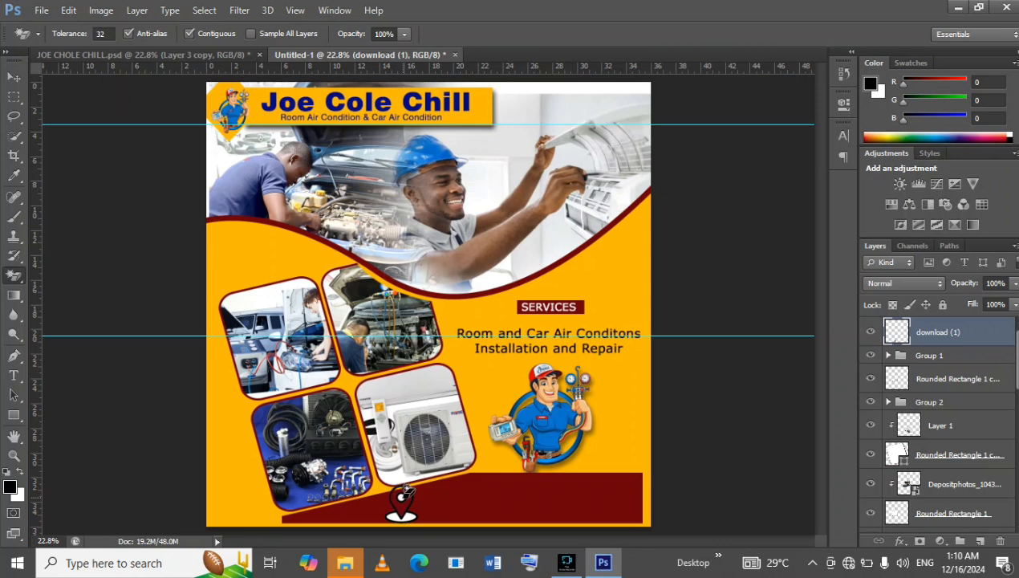
pyautogui.click(403, 513)
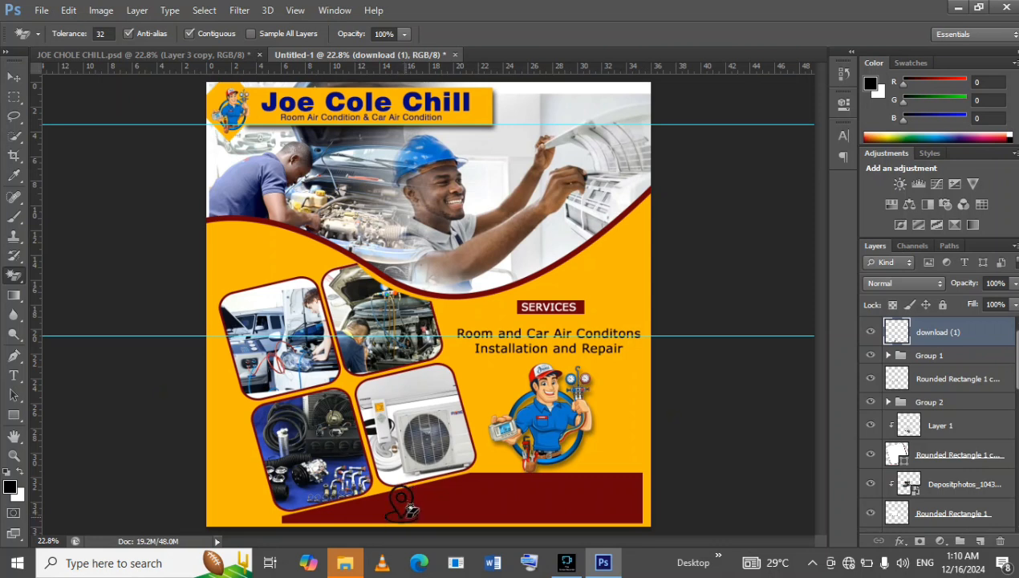
# Scale the location pin down to about 59% and nudge it slightly up and to the left within the maroon bar.
pyautogui.click(13, 77)
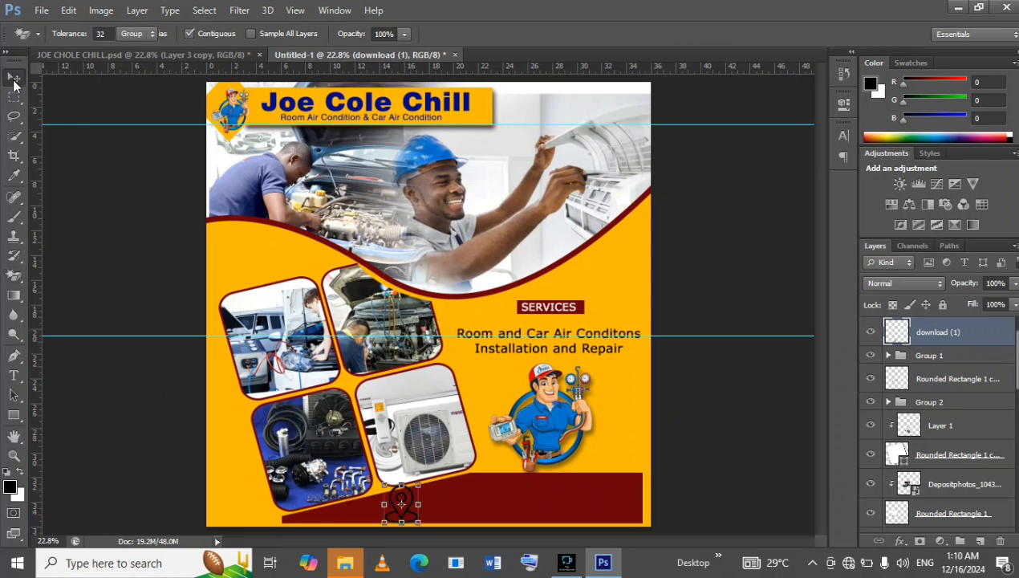
pyautogui.moveTo(418, 484); pyautogui.dragTo(407, 498)
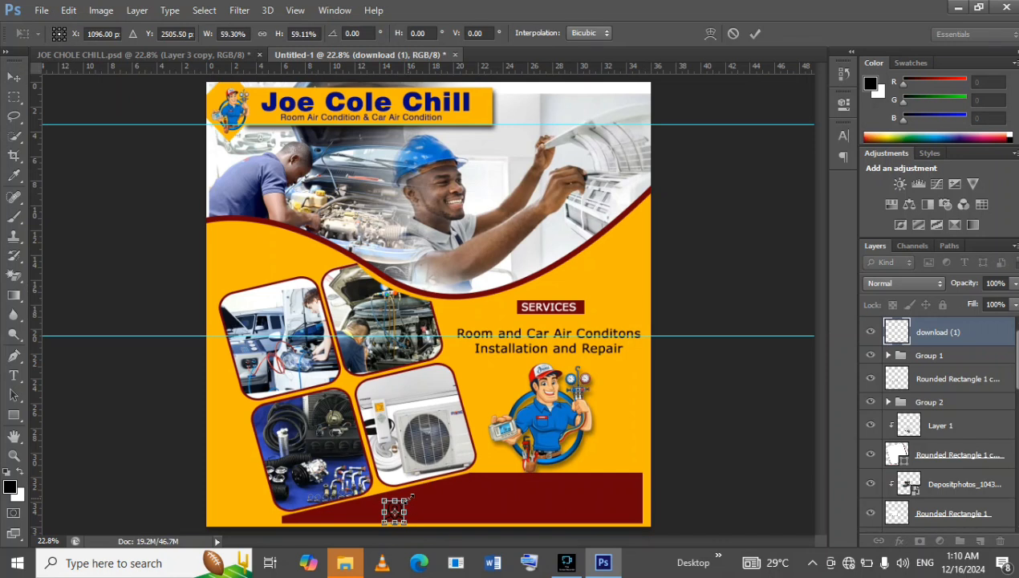
pyautogui.press('Up')
pyautogui.press('Up')
pyautogui.press('Up')
pyautogui.press('Up')
pyautogui.press('Up')
pyautogui.press('Up')
pyautogui.press('Up')
pyautogui.press('Up')
pyautogui.press('Up')
pyautogui.press('Up')
pyautogui.press('Up')
pyautogui.press('Up')
pyautogui.press('Up')
pyautogui.press('Up')
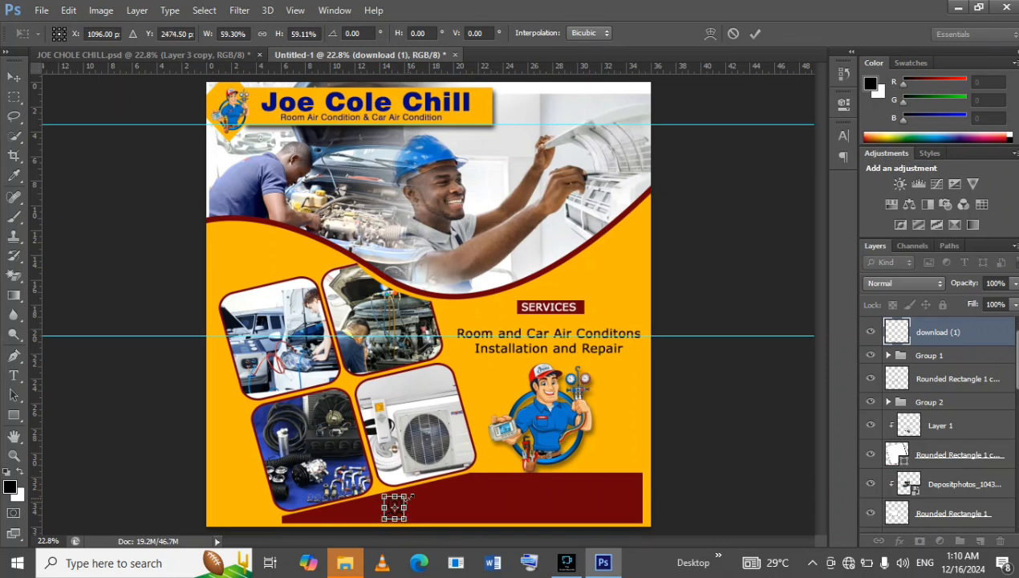
pyautogui.press('Left')
pyautogui.press('Left')
pyautogui.press('Left')
pyautogui.press('Left')
pyautogui.press('Left')
pyautogui.press('Left')
pyautogui.press('Left')
pyautogui.press('Left')
pyautogui.press('Left')
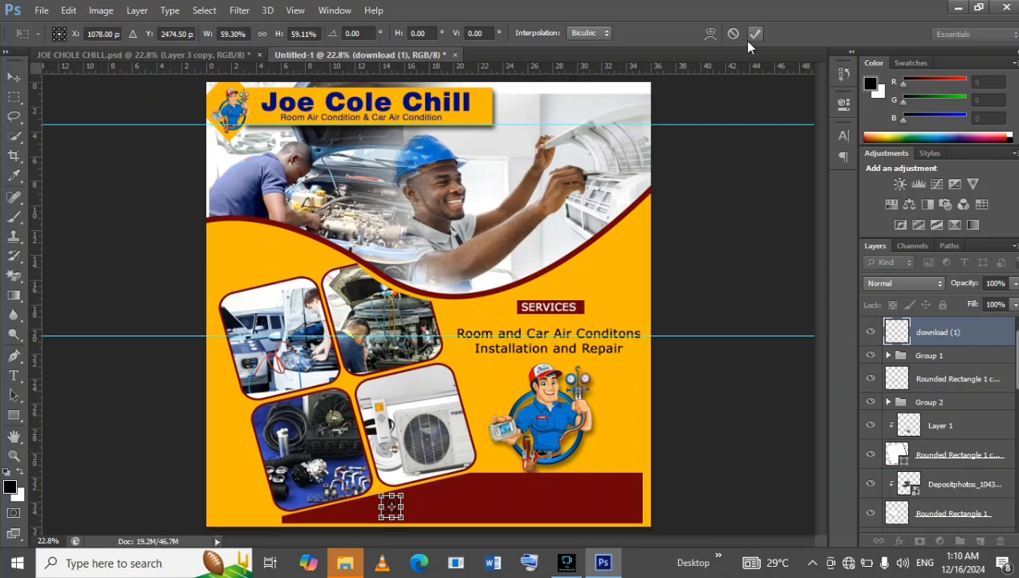
pyautogui.press('Return')
pyautogui.click(738, 464)
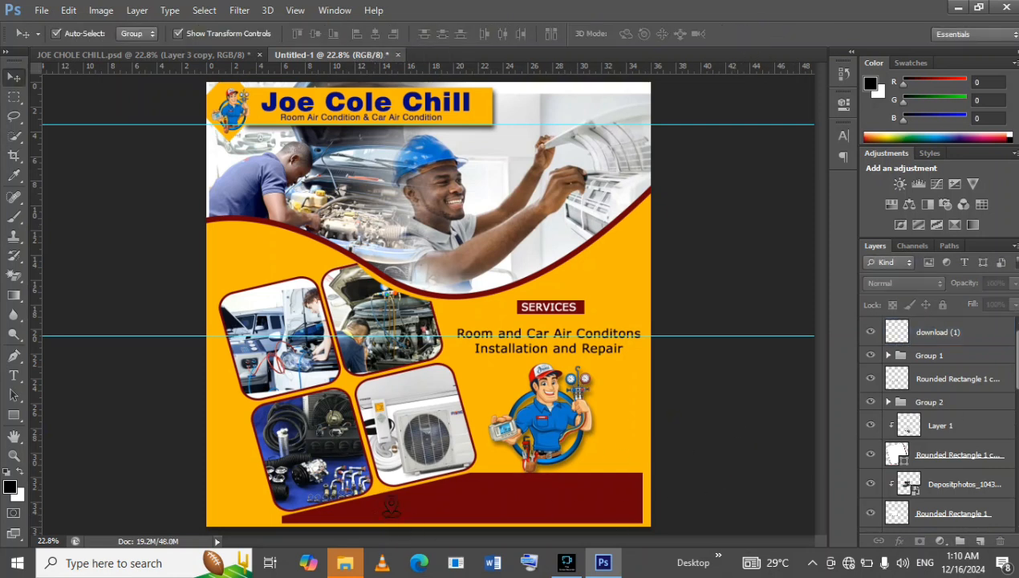
# Apply a near-white (fefefe) Color Overlay to the location pin layer, download (1).
pyautogui.click(969, 330)
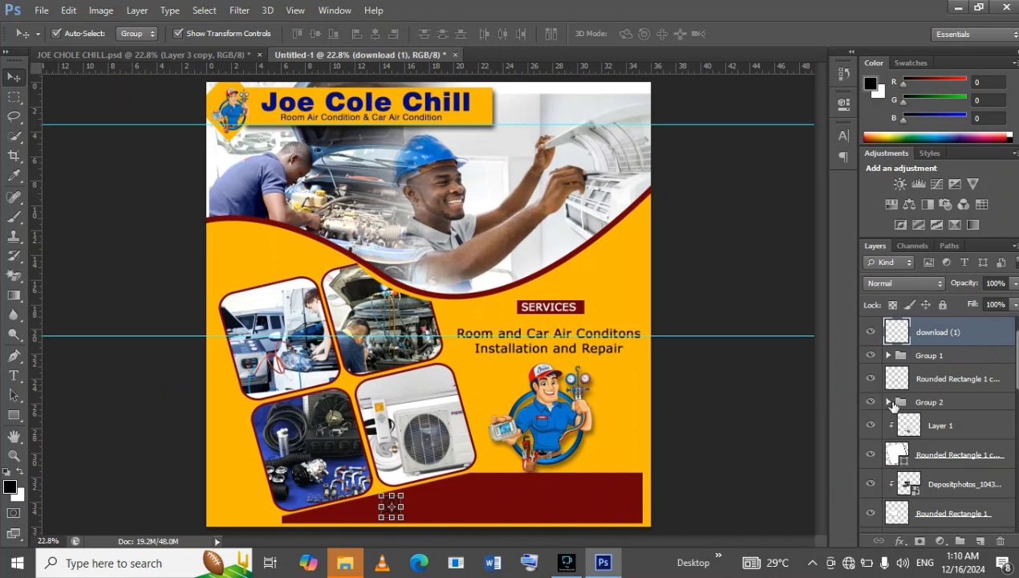
pyautogui.click(946, 364)
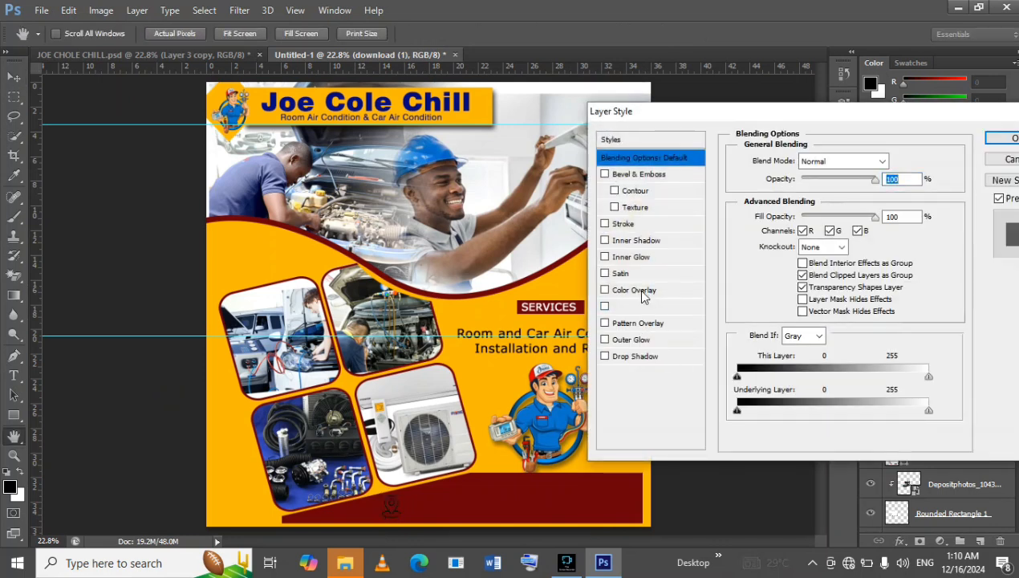
pyautogui.click(673, 293)
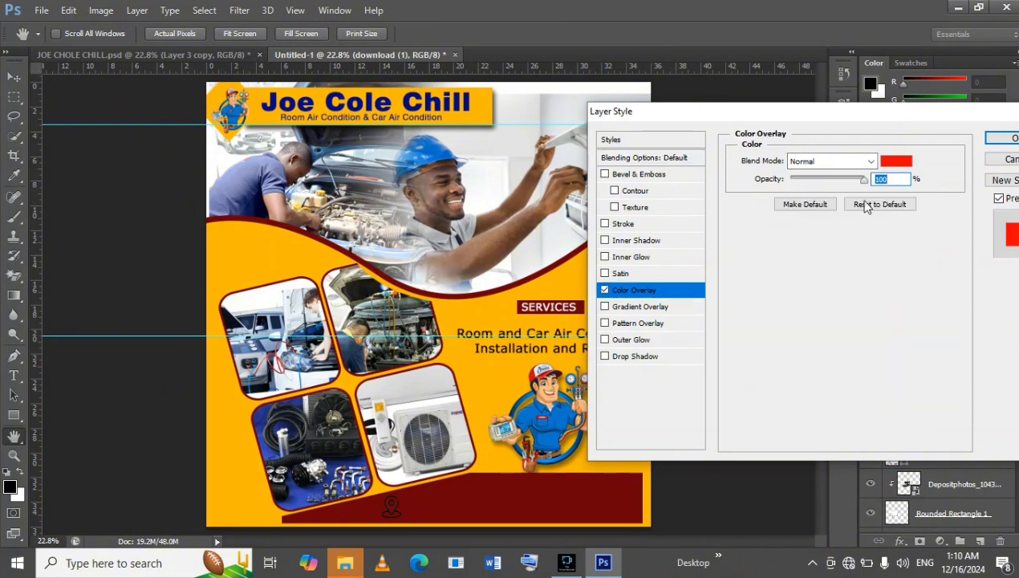
pyautogui.click(895, 162)
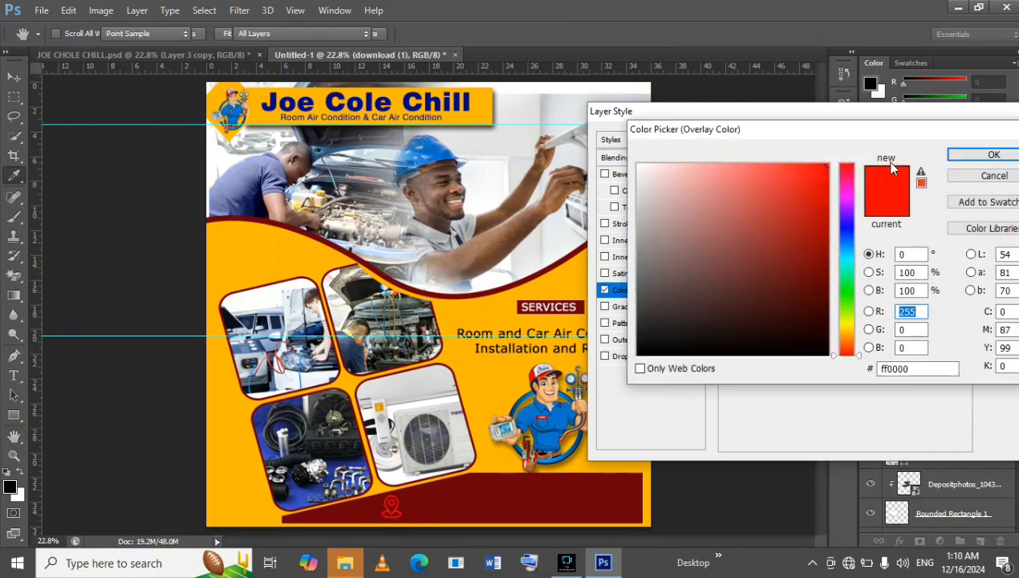
pyautogui.click(638, 165)
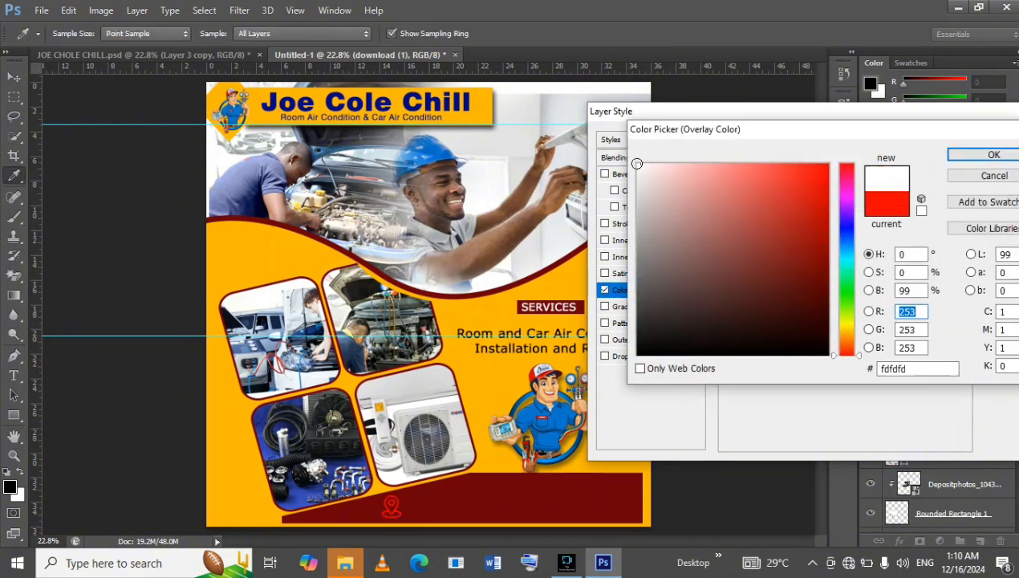
pyautogui.click(980, 155)
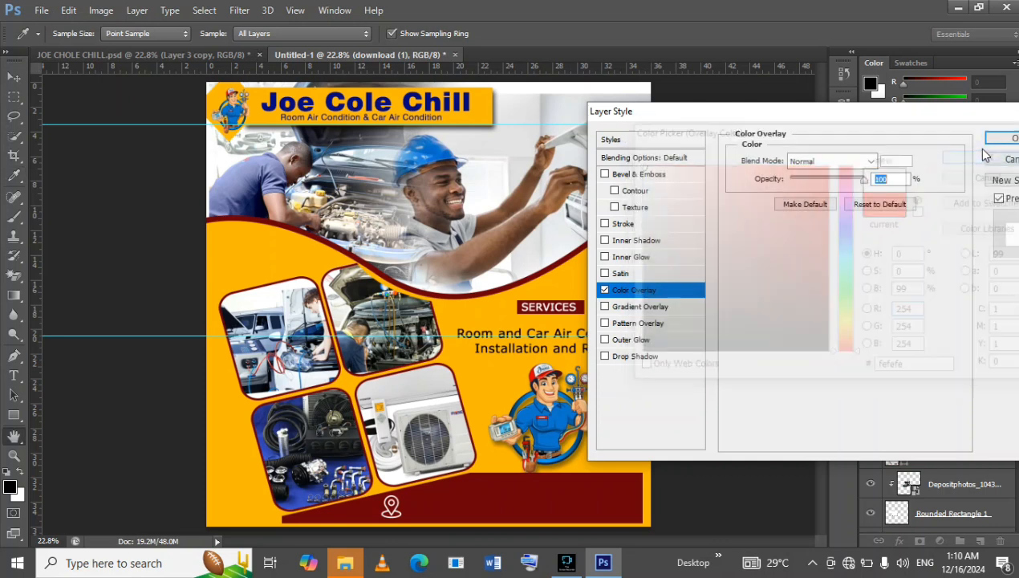
pyautogui.click(997, 133)
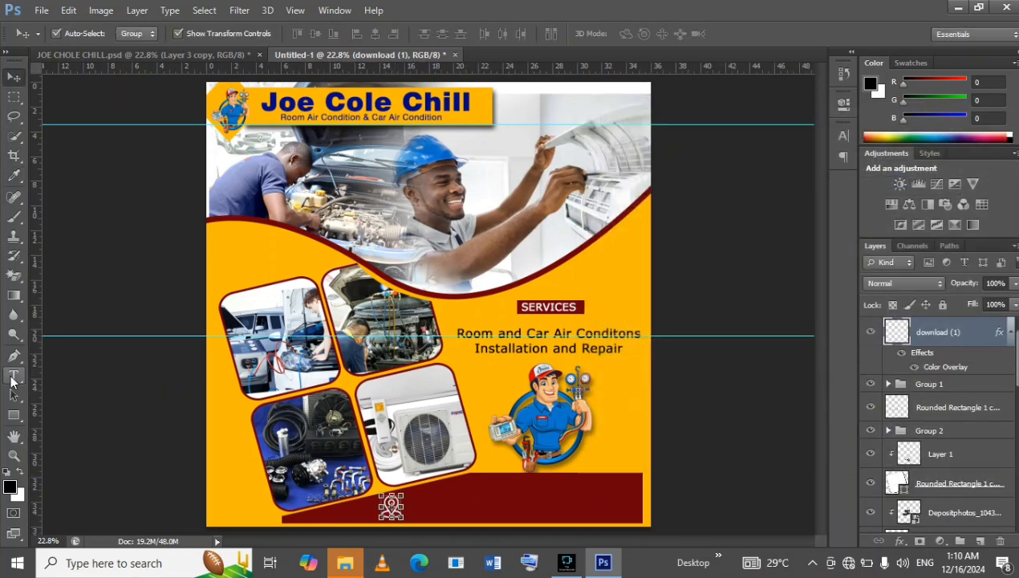
# Copy the white address line from the contact bar of JOE CHOLE CHILL.psd into the Untitled-1 flyer.
pyautogui.click(151, 55)
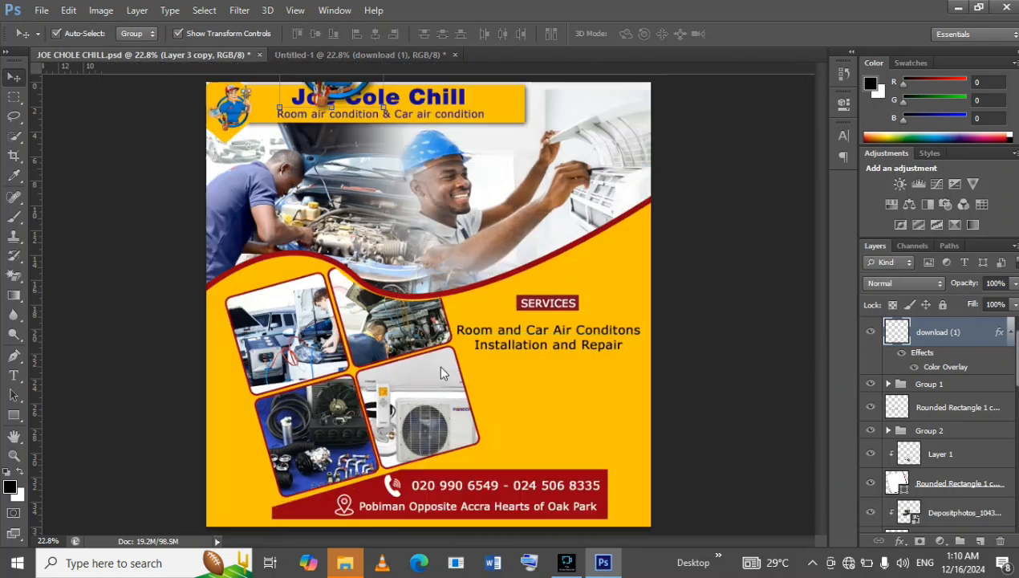
pyautogui.click(457, 507)
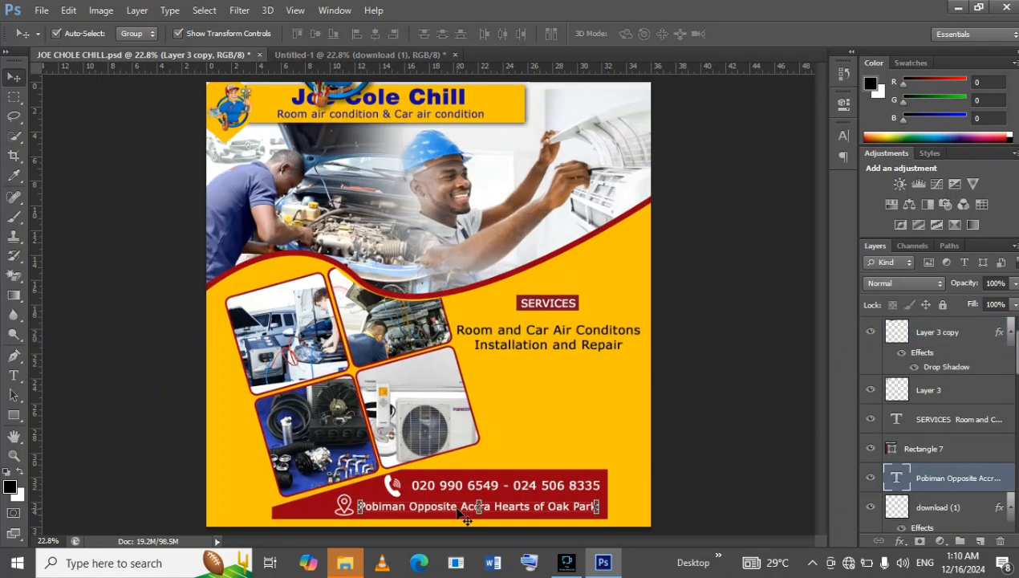
pyautogui.moveTo(457, 514); pyautogui.dragTo(511, 415)
pyautogui.hotkey('ctrl', 't')
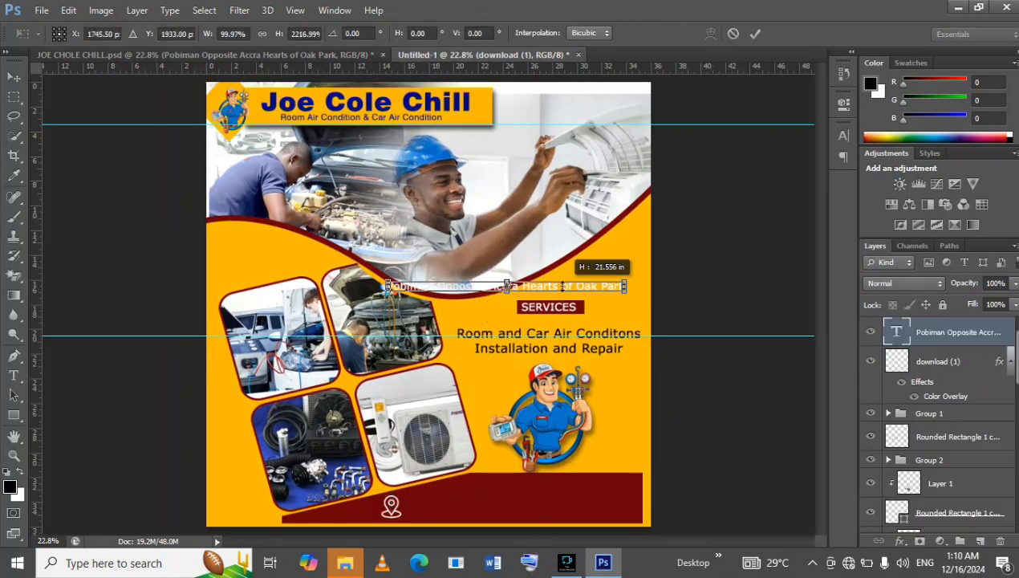
pyautogui.press('Return')
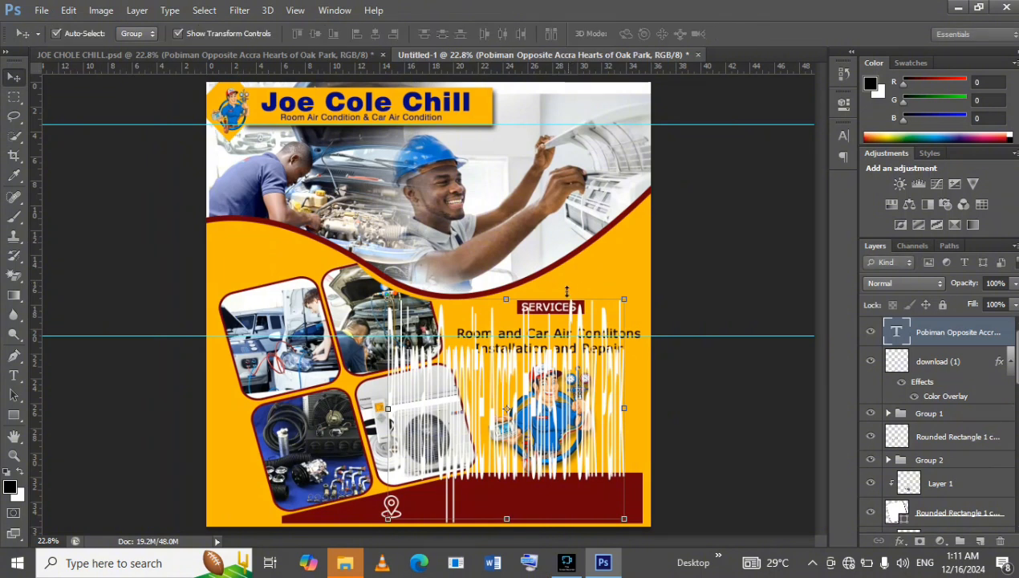
pyautogui.hotkey('ctrl', 'z')
# Move the copied address line onto the lower part of the maroon contact bar, beside the location pin.
pyautogui.moveTo(573, 289); pyautogui.dragTo(581, 521)
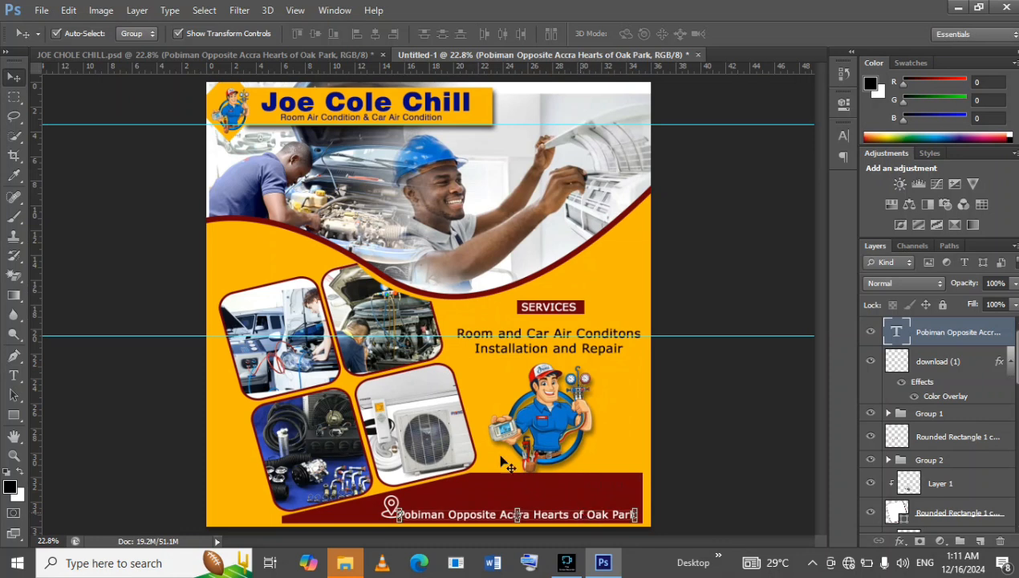
# Nudge the location pin icon left and slightly down so it stands clear of the start of the address line.
pyautogui.click(613, 478)
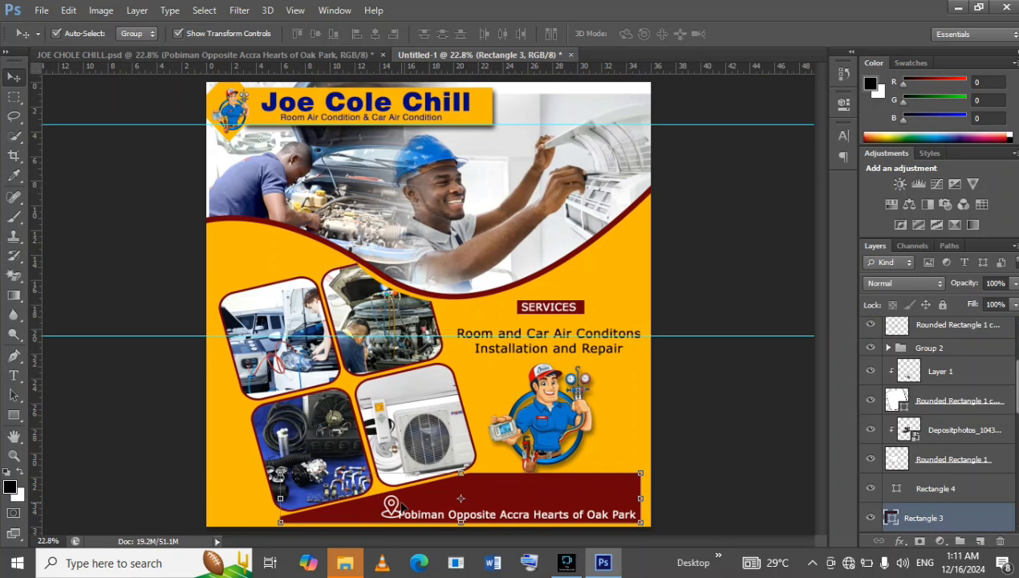
pyautogui.hotkey('shift', 'Right')
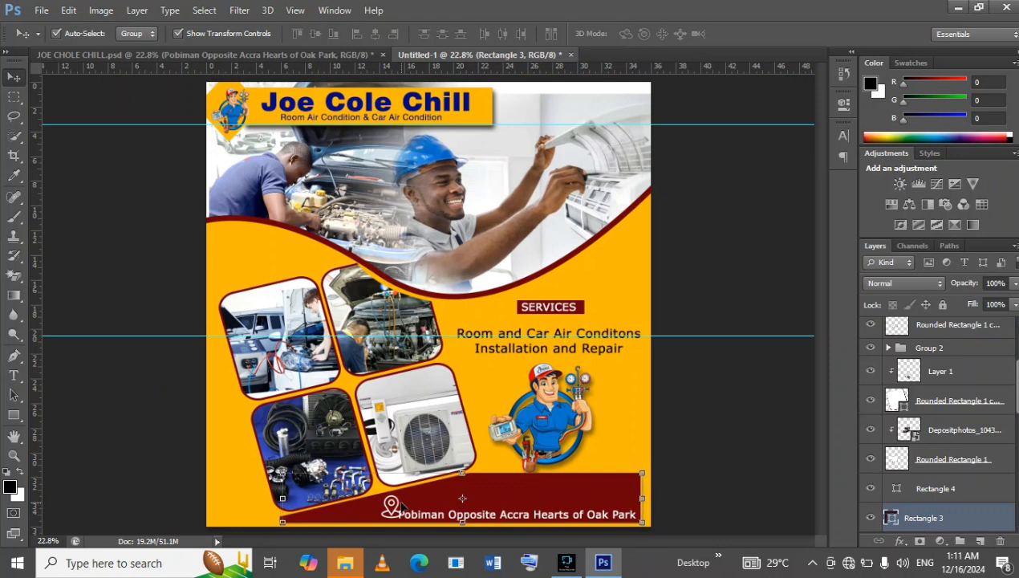
pyautogui.scroll(5, 949, 396)
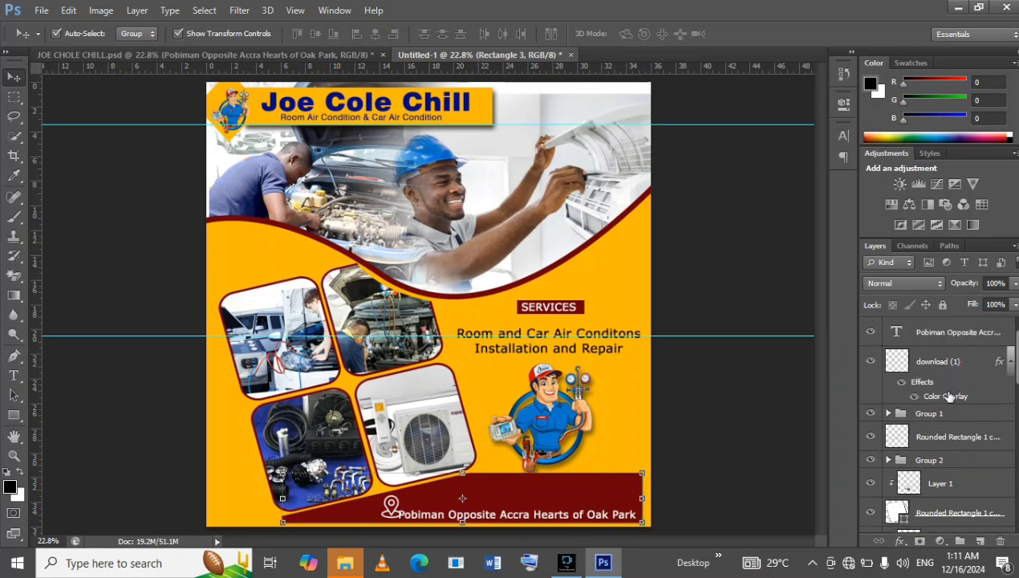
pyautogui.click(972, 368)
pyautogui.hotkey('shift', 'Left')
pyautogui.hotkey('shift', 'Left')
pyautogui.hotkey('shift', 'Left')
pyautogui.hotkey('shift', 'Left')
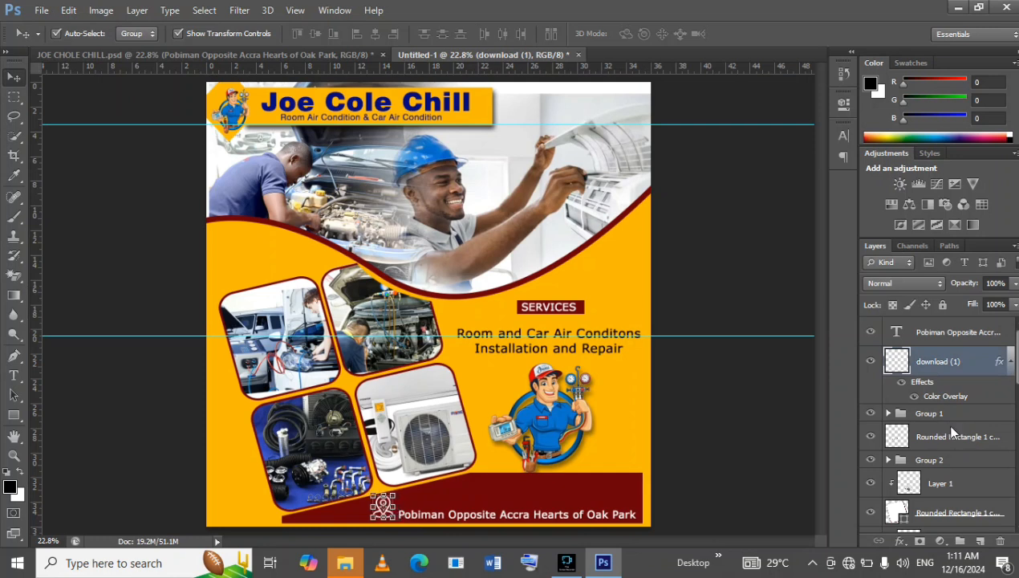
pyautogui.hotkey('shift', 'Down')
pyautogui.click(731, 362)
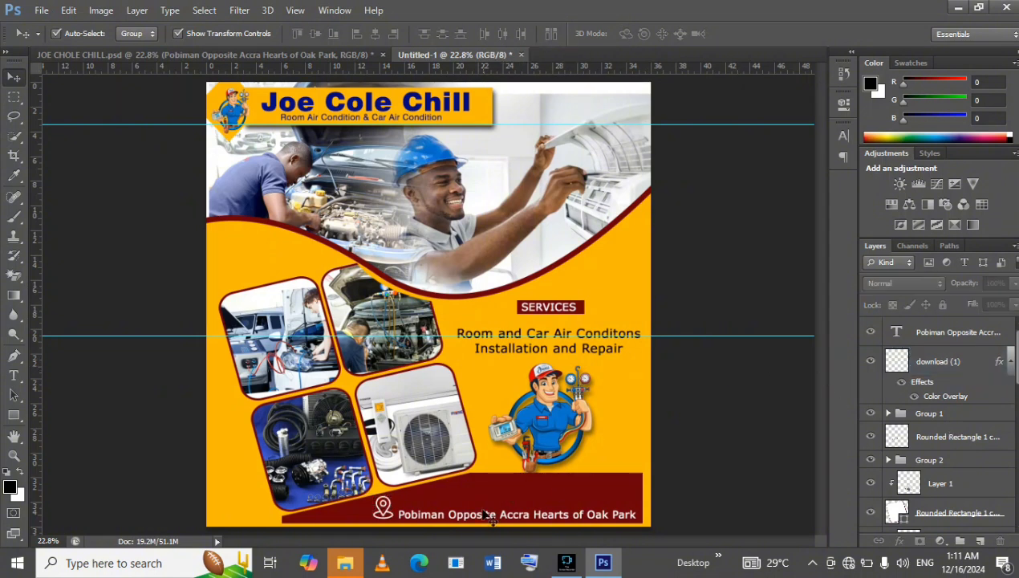
# Nudge the address line up slightly to line it up with the location pin.
pyautogui.click(522, 518)
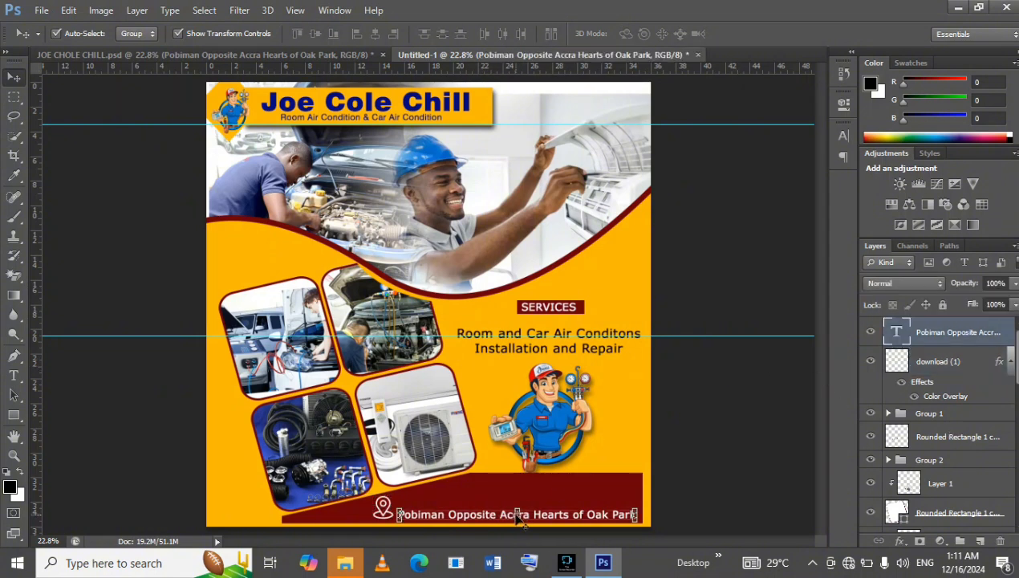
pyautogui.hotkey('shift', 'Up')
pyautogui.hotkey('shift', 'Up')
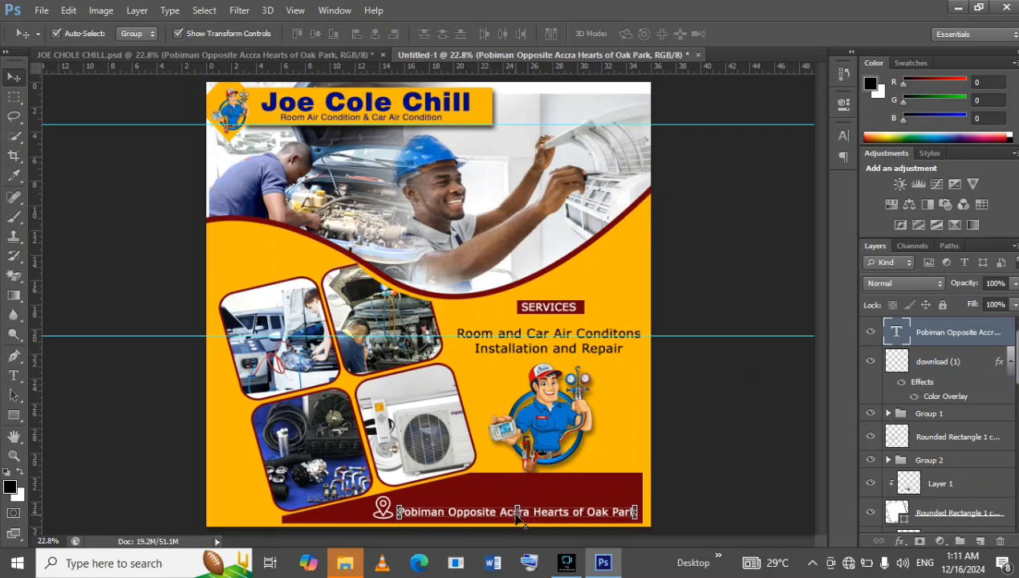
# Shift the address line up a little further on the maroon bar and compare the contact bar with JOE CHOLE CHILL.psd.
pyautogui.hotkey('shift', 'Up')
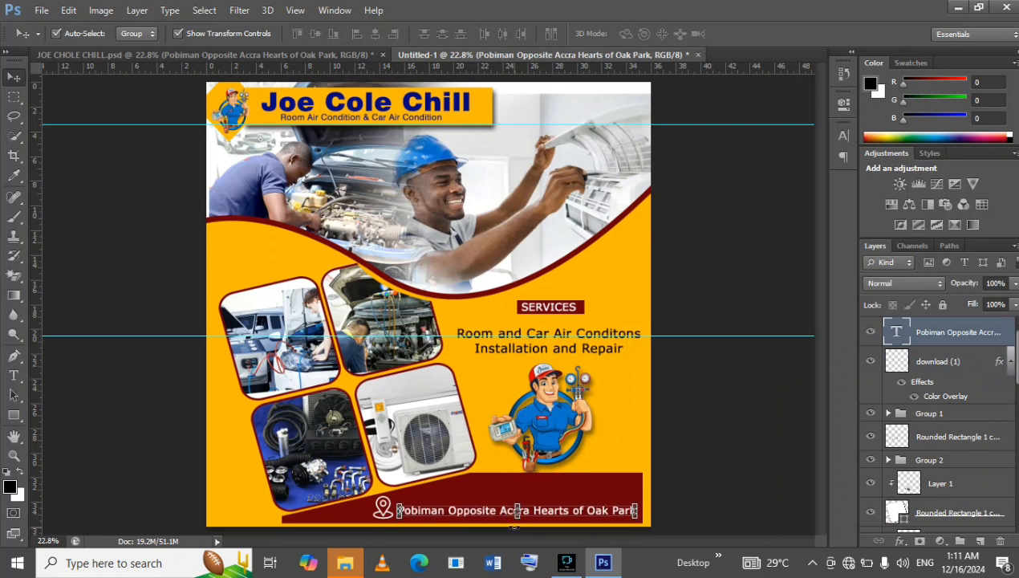
pyautogui.click(275, 57)
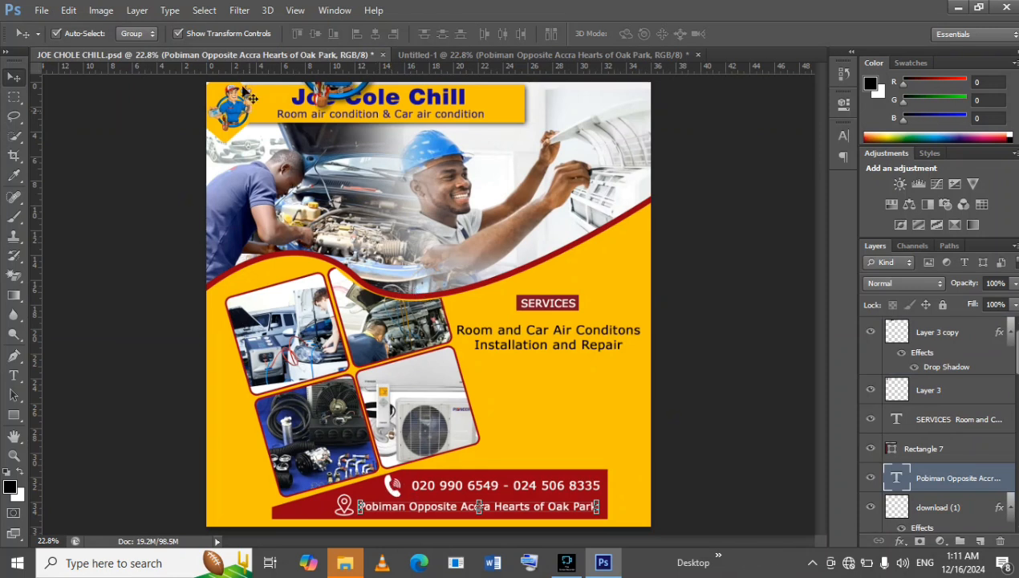
pyautogui.click(448, 54)
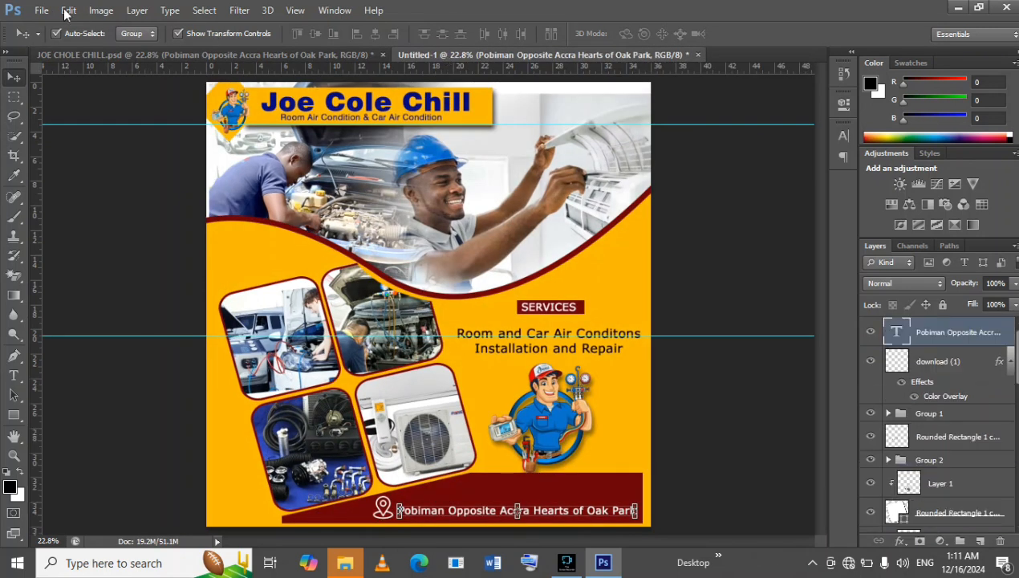
# Look through the asben images folder for a contact icon to place in the flyer, and leave without placing an image.
pyautogui.click(69, 10)
pyautogui.click(50, 32)
pyautogui.click(42, 16)
pyautogui.click(42, 14)
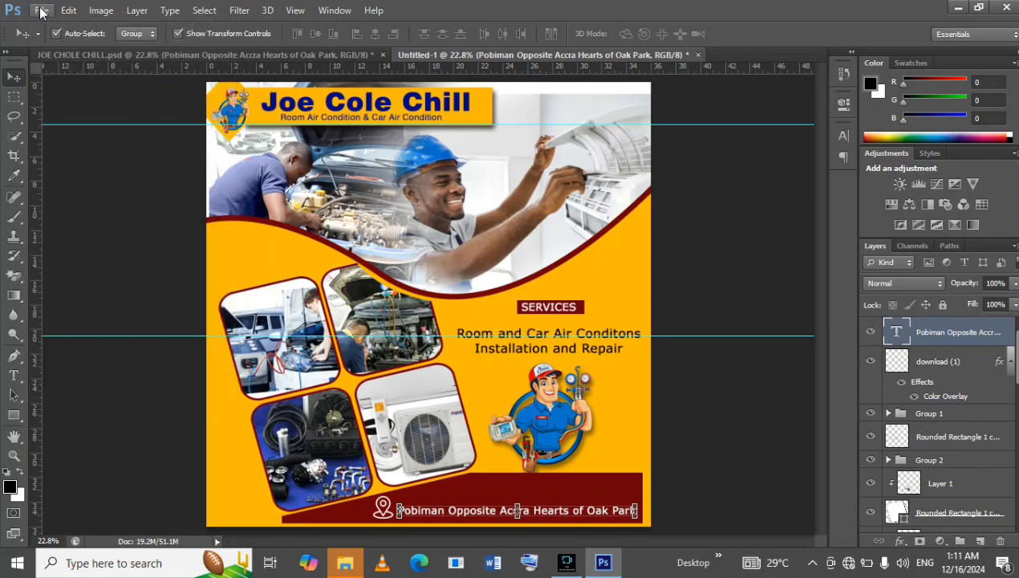
pyautogui.click(42, 11)
pyautogui.click(96, 250)
pyautogui.scroll(-2, 614, 265)
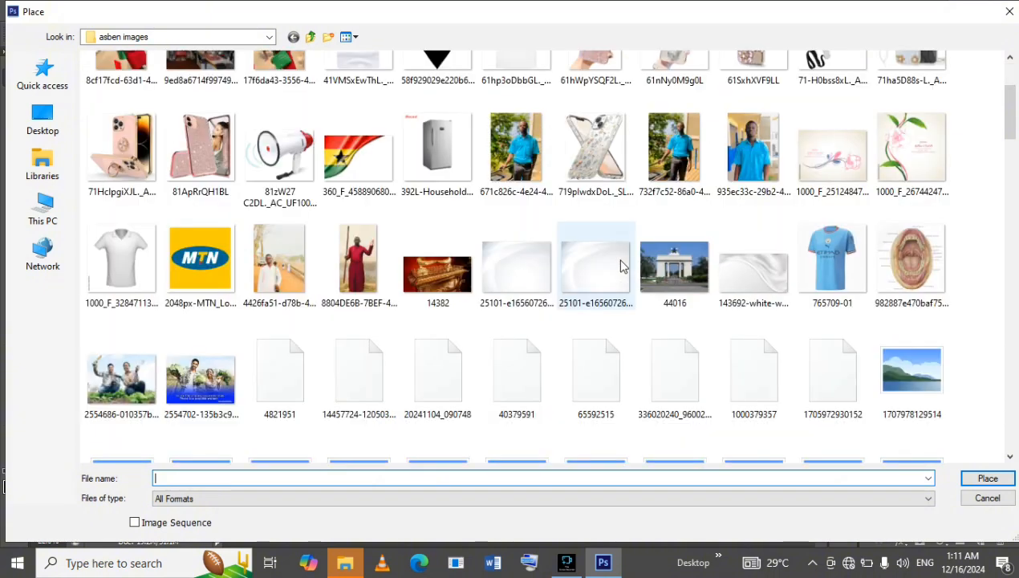
pyautogui.scroll(-2, 621, 266)
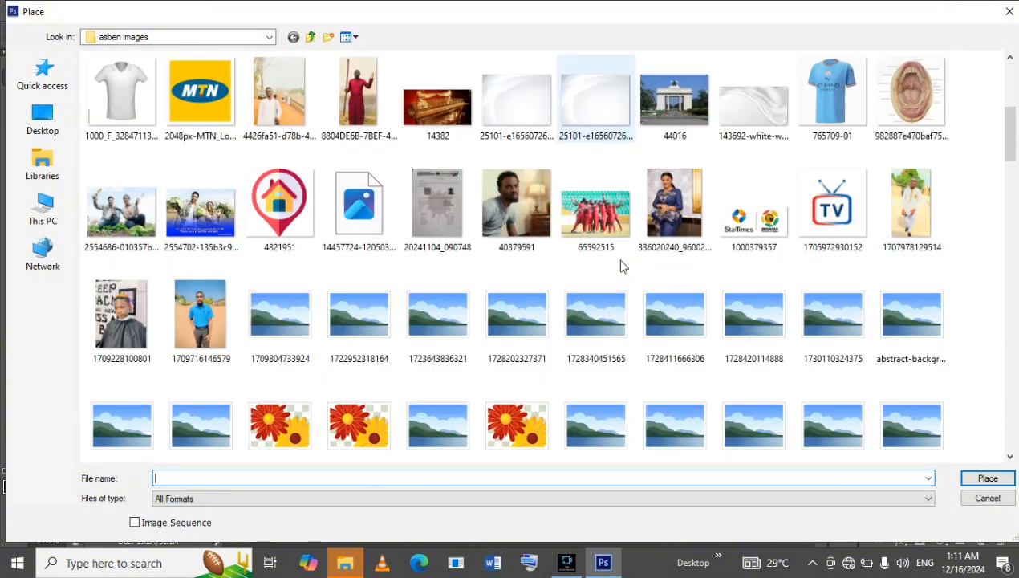
pyautogui.scroll(-6, 625, 266)
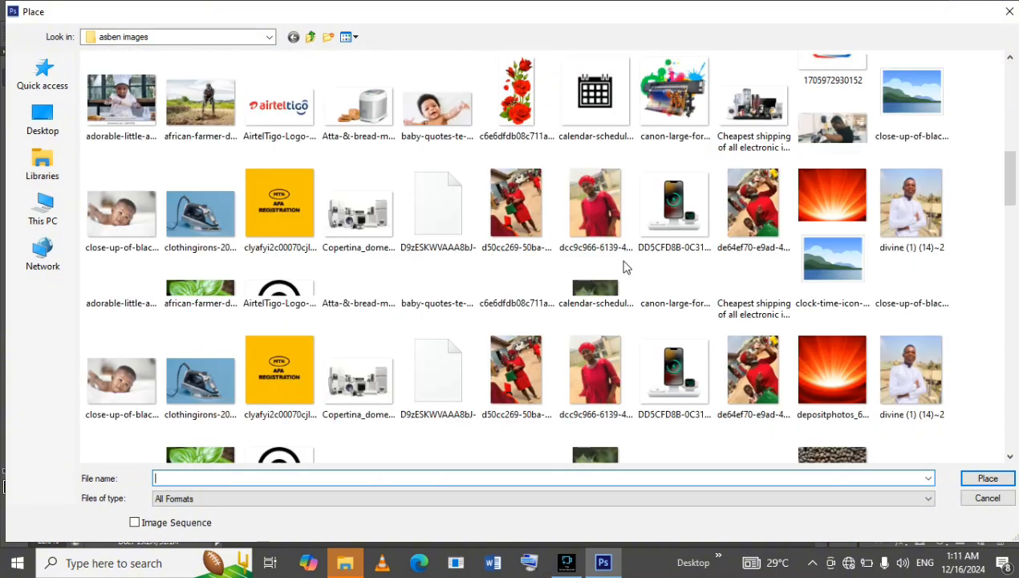
pyautogui.scroll(-4, 625, 267)
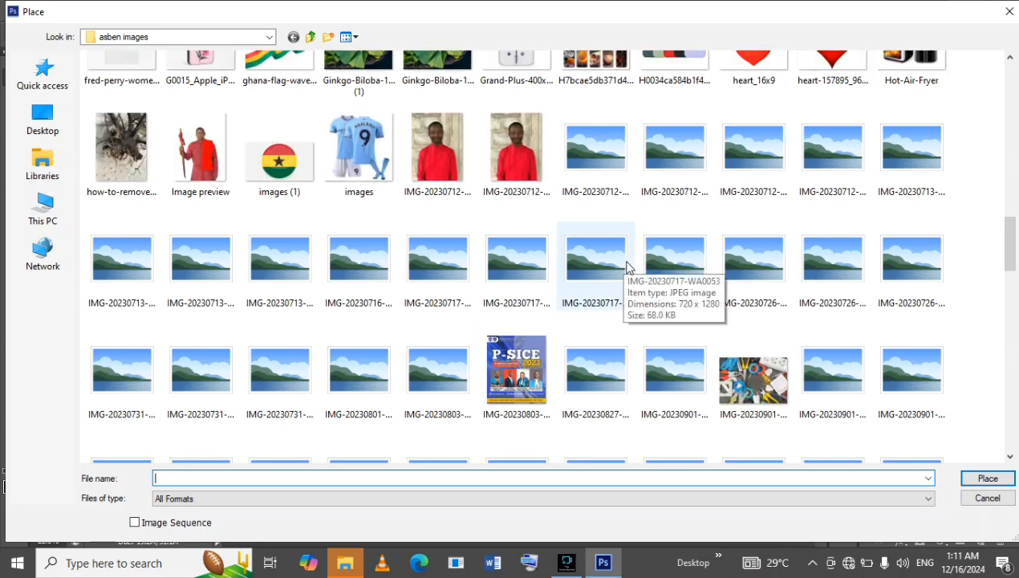
pyautogui.scroll(-3, 628, 267)
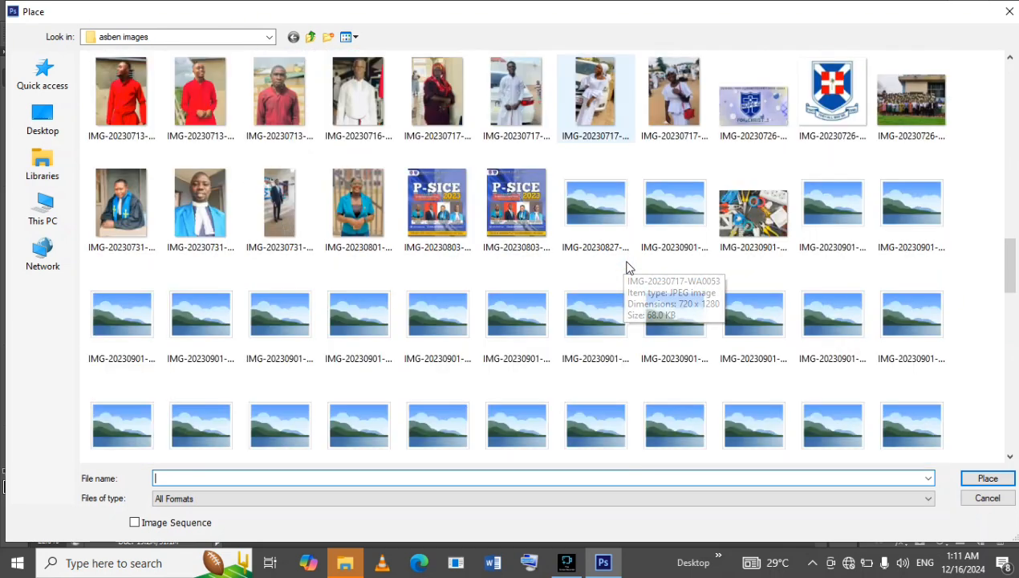
pyautogui.scroll(-2, 628, 267)
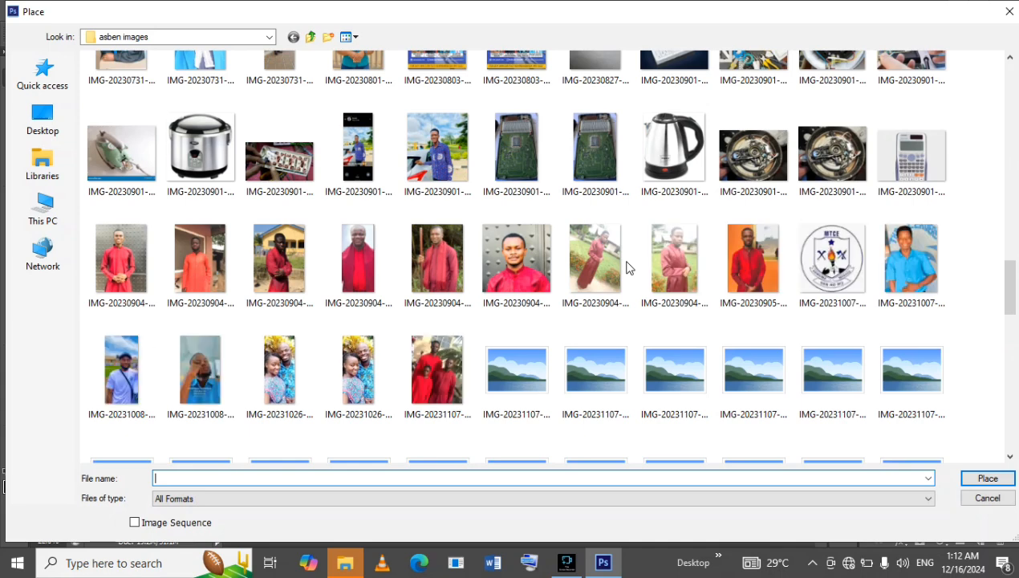
pyautogui.scroll(-2, 627, 267)
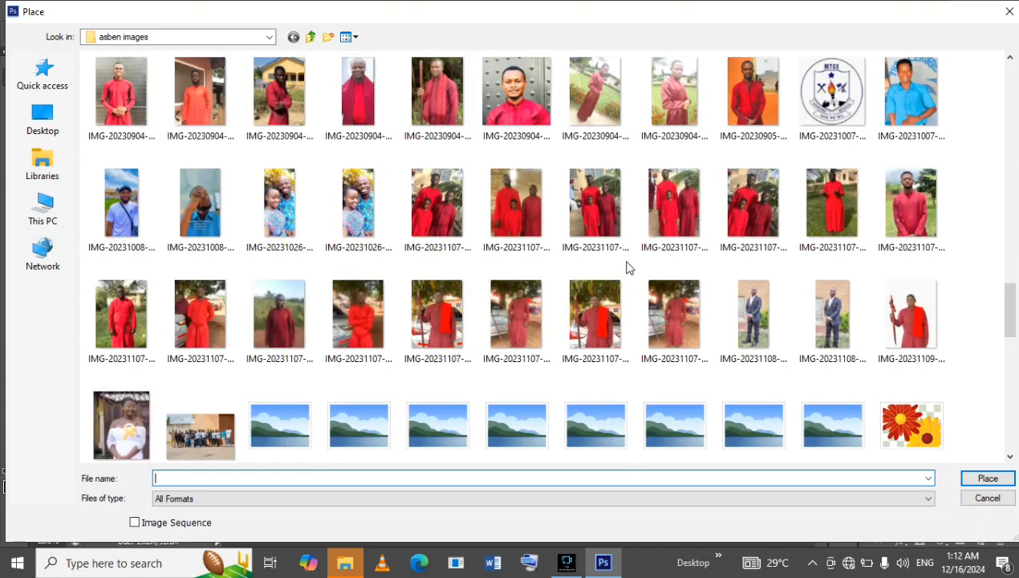
pyautogui.scroll(-2, 628, 267)
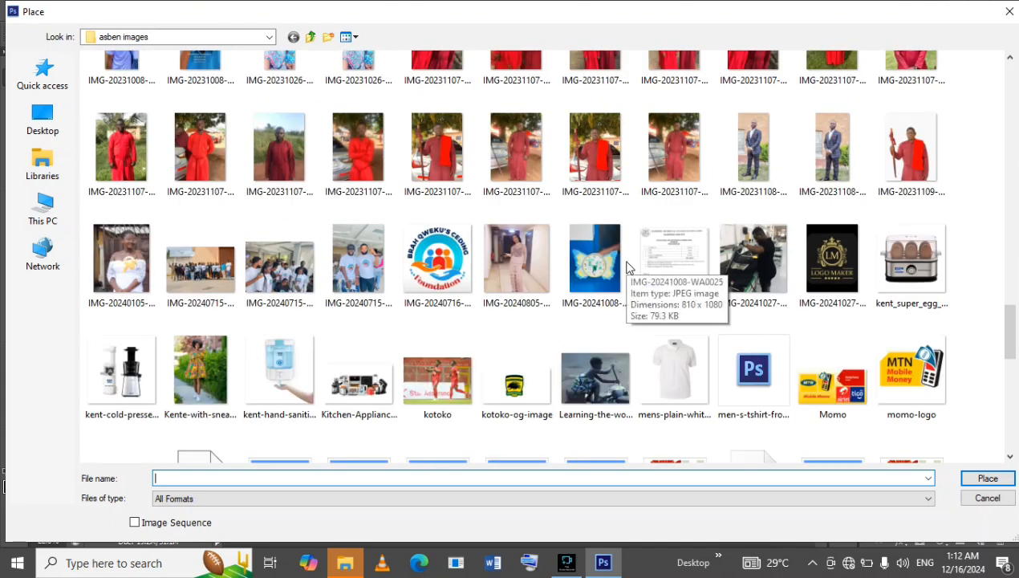
pyautogui.scroll(-2, 627, 267)
pyautogui.scroll(-4, 628, 267)
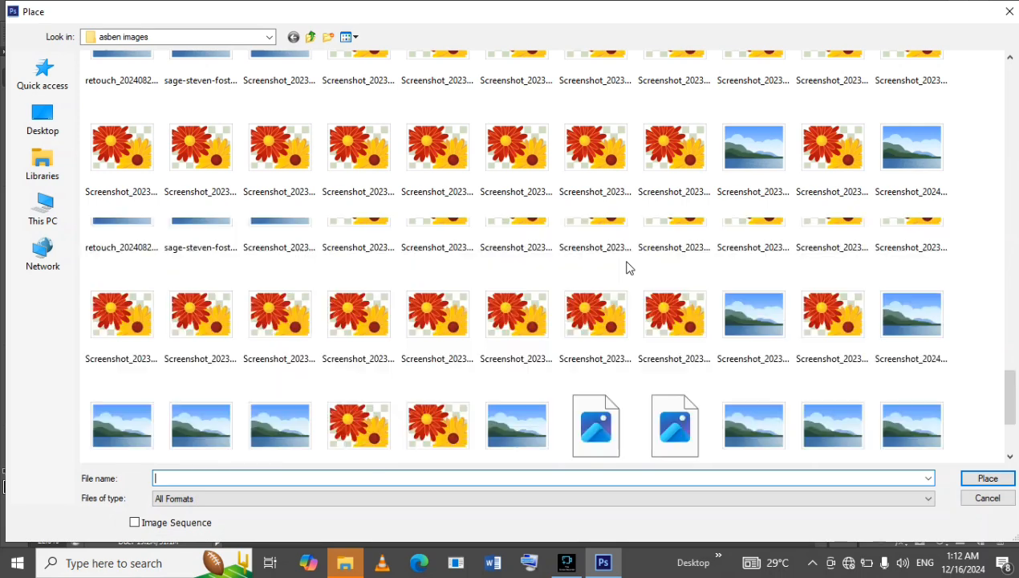
pyautogui.scroll(-2, 627, 267)
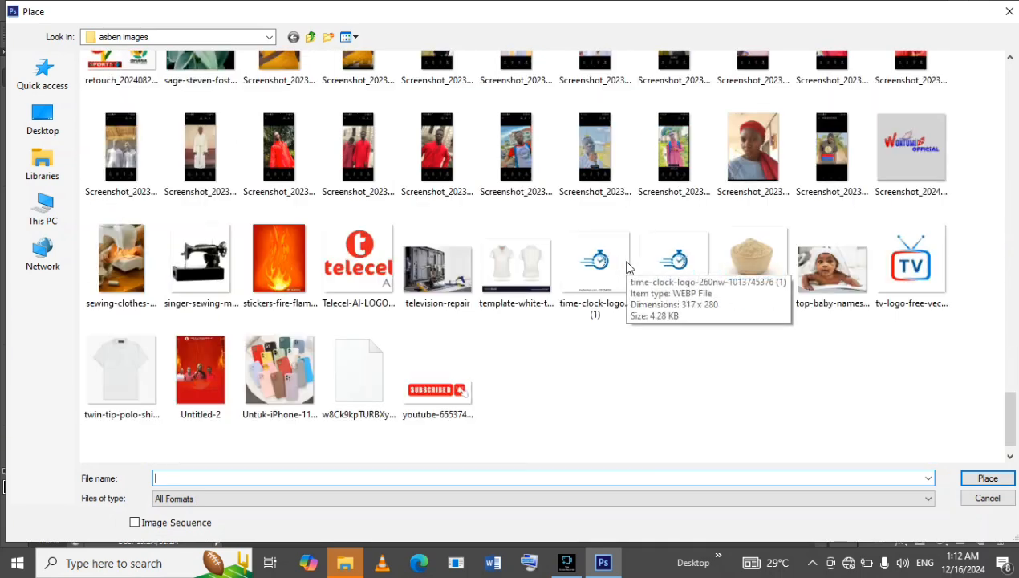
pyautogui.scroll(9, 628, 268)
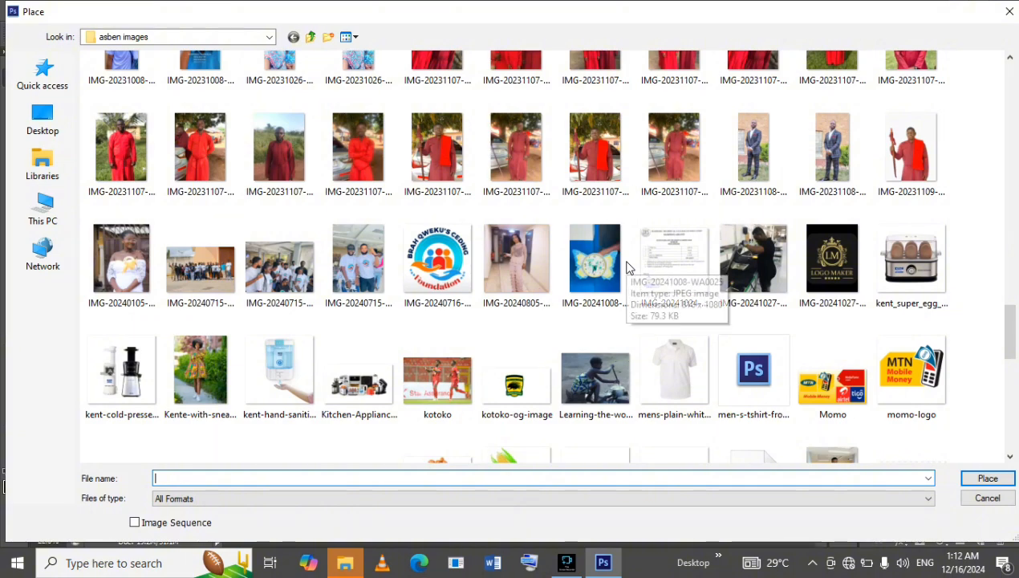
pyautogui.scroll(3, 627, 267)
pyautogui.scroll(10, 627, 267)
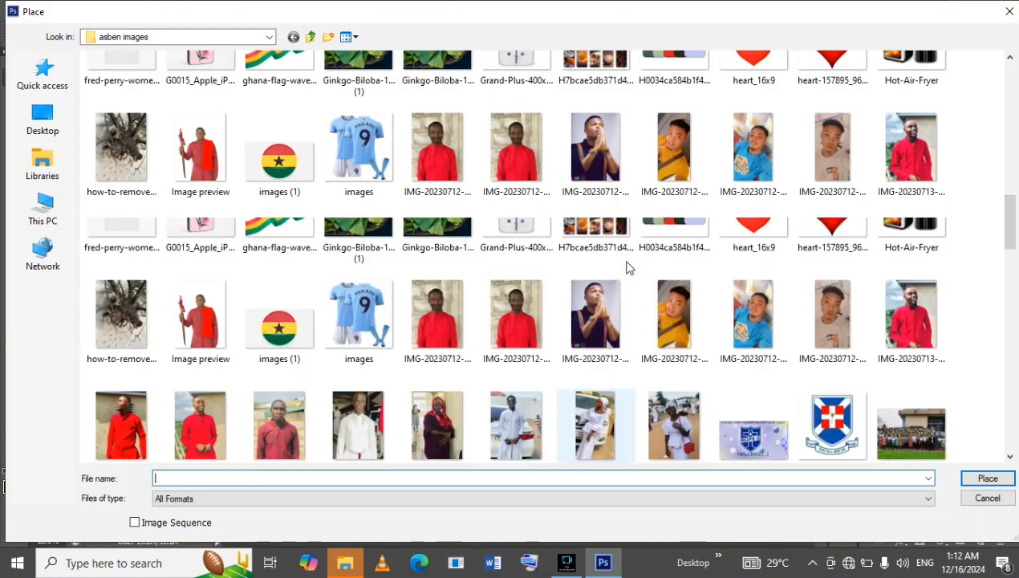
pyautogui.scroll(3, 627, 268)
pyautogui.scroll(8, 628, 267)
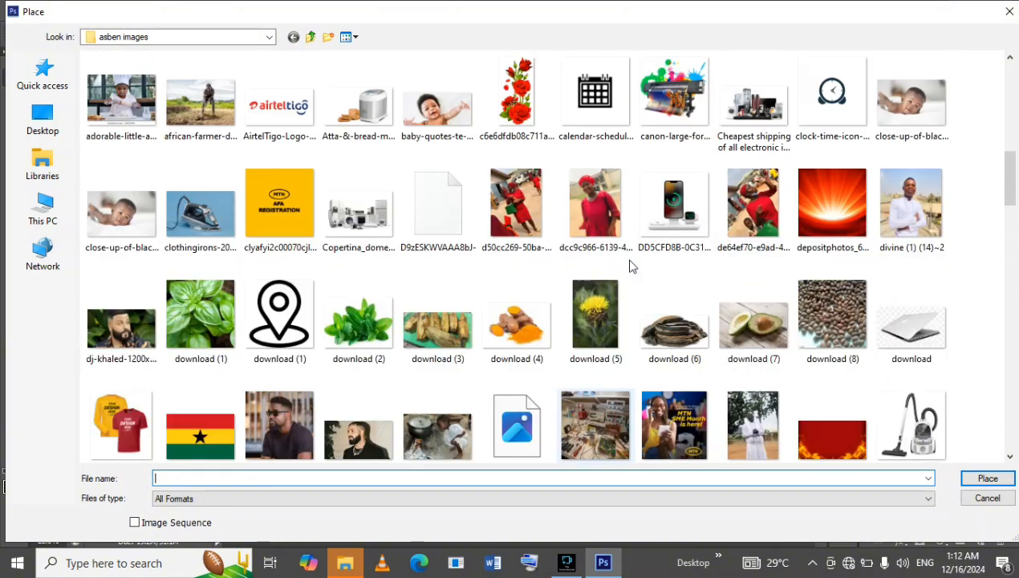
pyautogui.scroll(6, 629, 265)
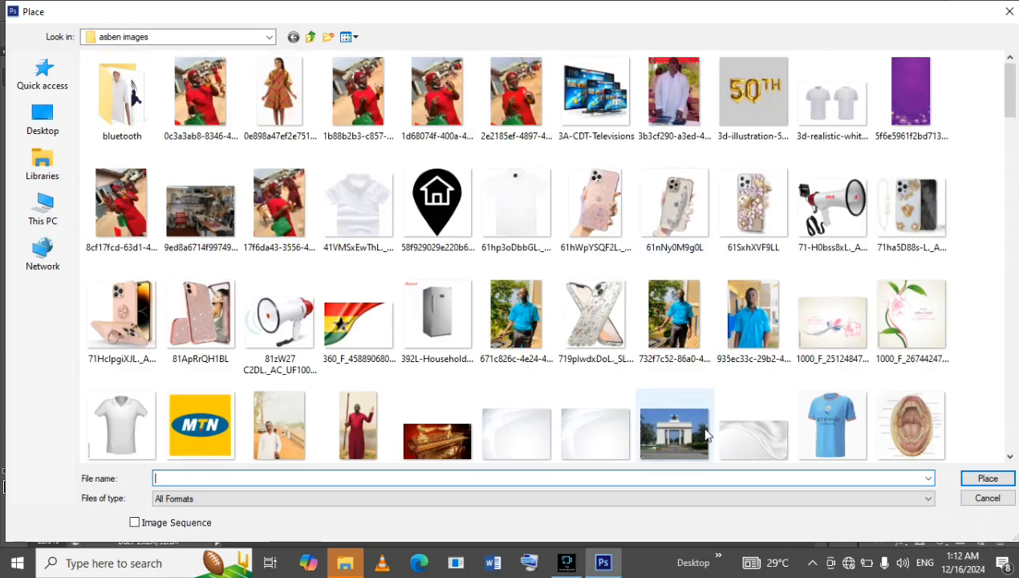
pyautogui.click(1009, 11)
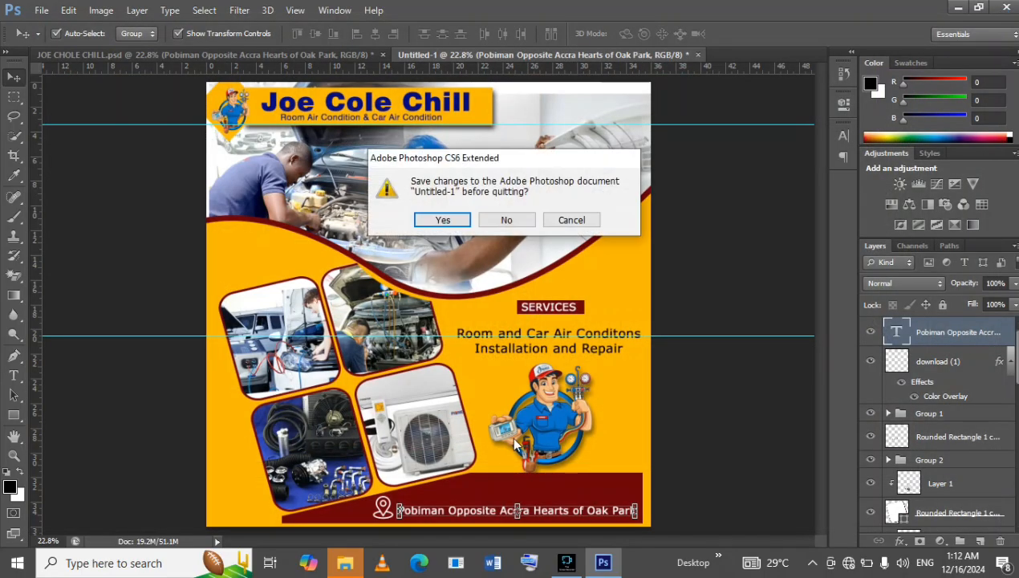
pyautogui.click(573, 221)
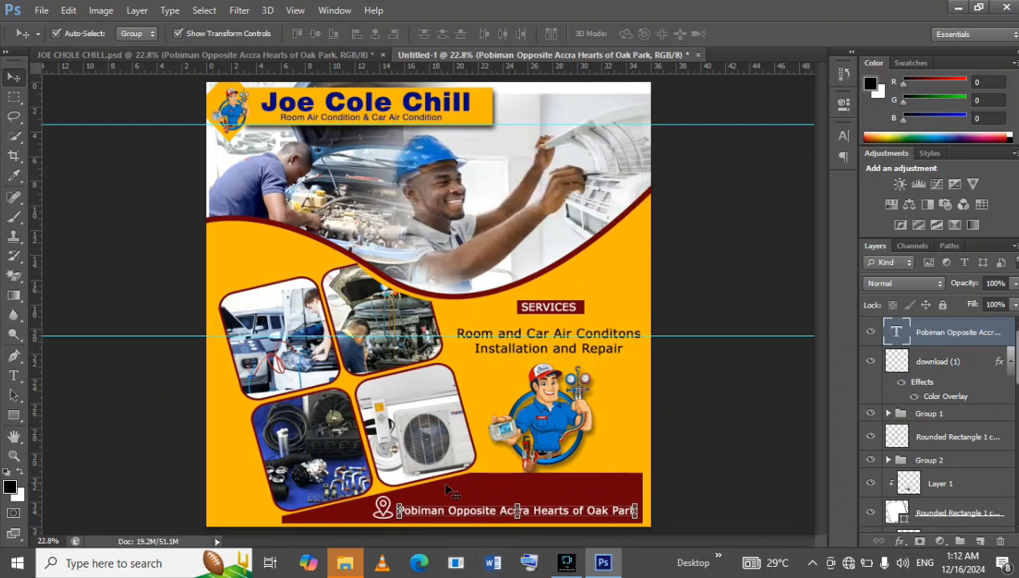
# Select the white phone icon in the contact bar of JOE CHOLE CHILL.psd.
pyautogui.click(294, 54)
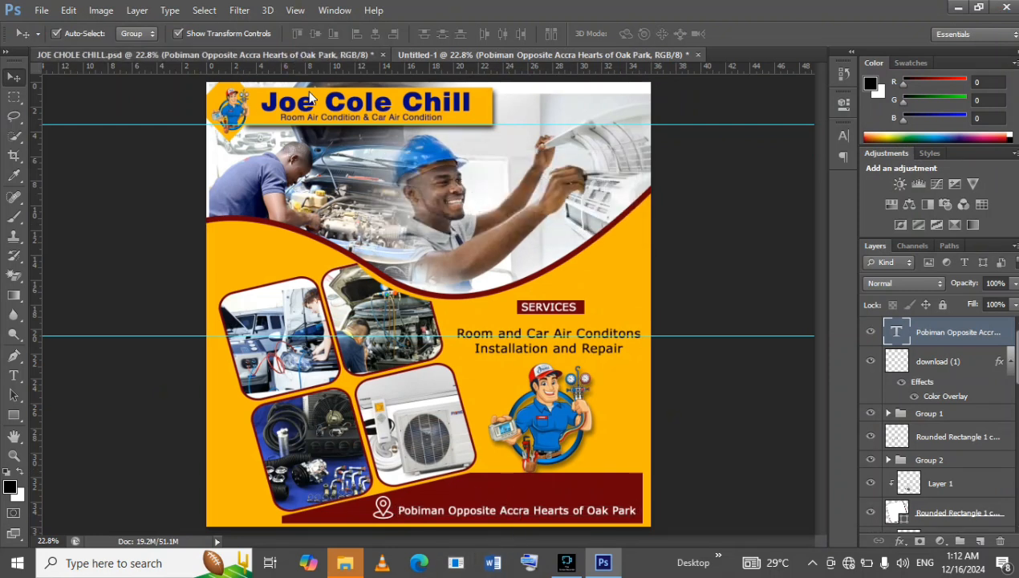
pyautogui.click(692, 437)
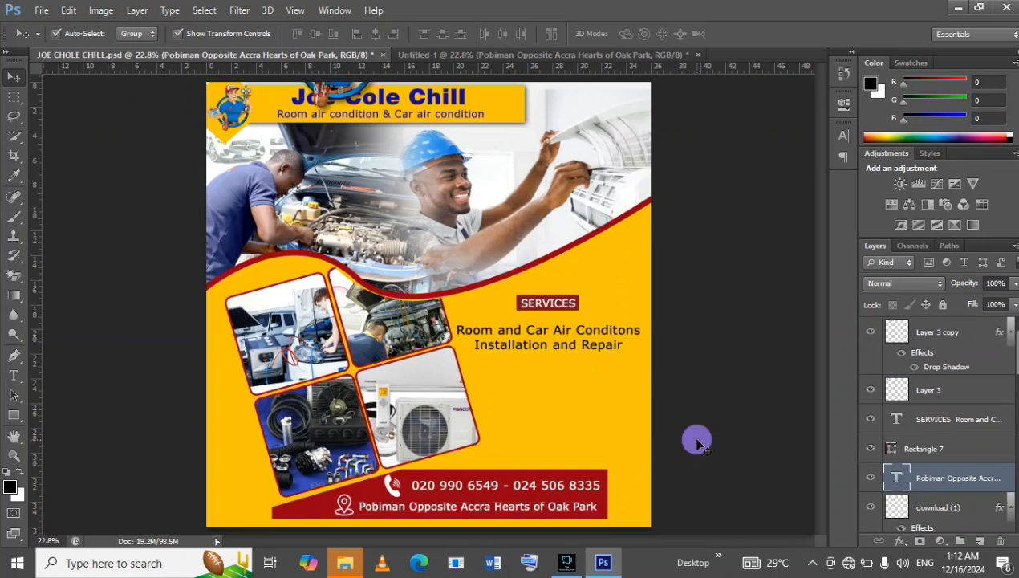
pyautogui.click(389, 486)
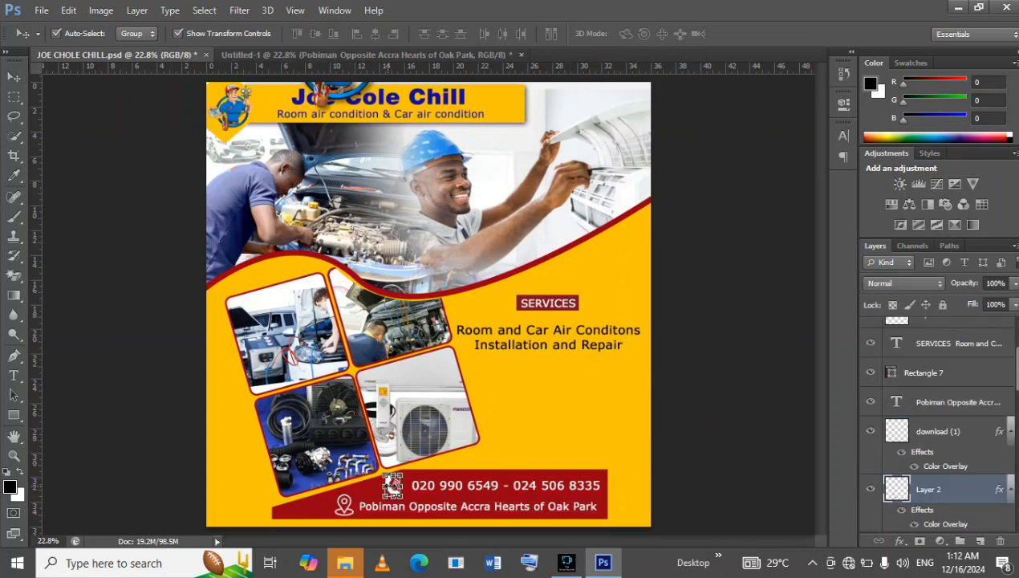
pyautogui.hotkey('ctrl', 't')
pyautogui.moveTo(393, 486); pyautogui.dragTo(464, 471)
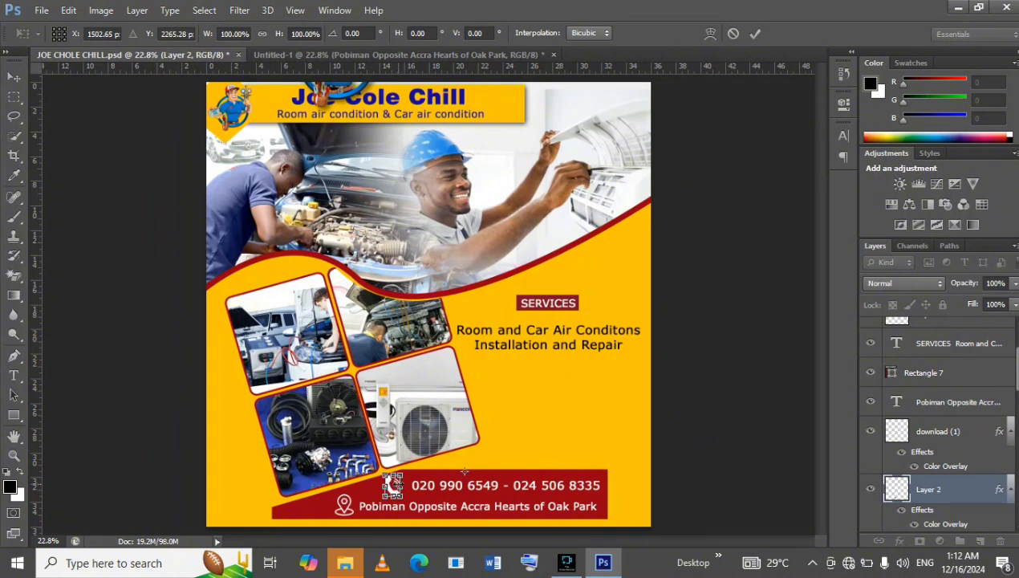
pyautogui.moveTo(401, 474); pyautogui.dragTo(425, 141)
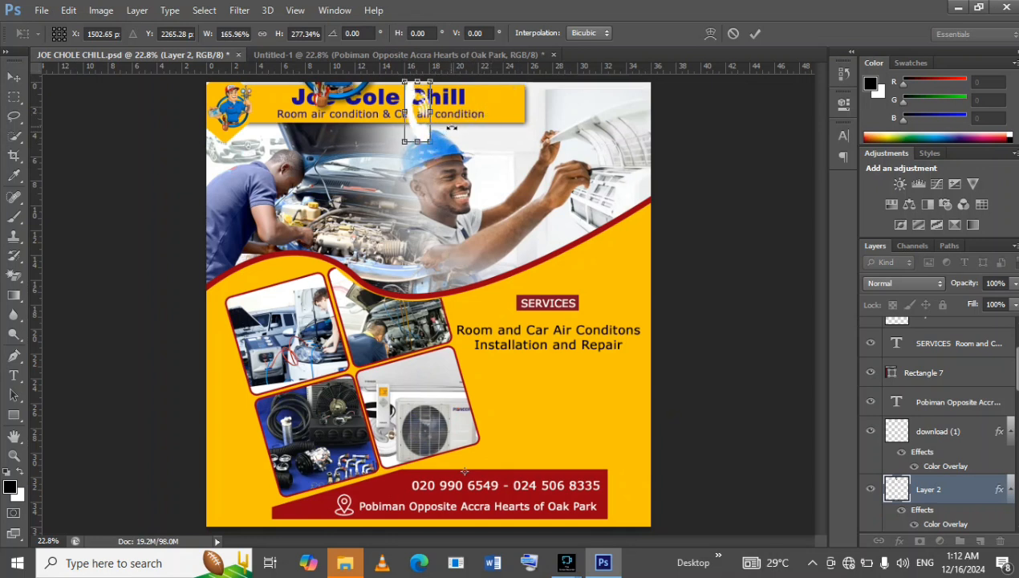
pyautogui.click(732, 34)
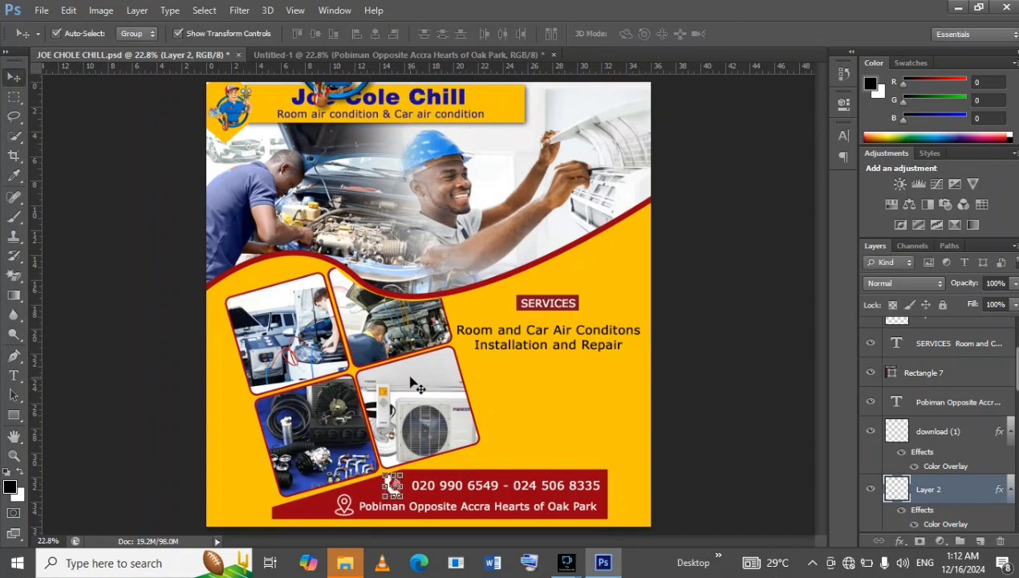
# Enlarge the white phone icon proportionally to about 260% and place it over the middle of the header photos, keeping its layer selected.
pyautogui.moveTo(400, 475); pyautogui.dragTo(407, 182)
pyautogui.press('Return')
pyautogui.click(407, 177)
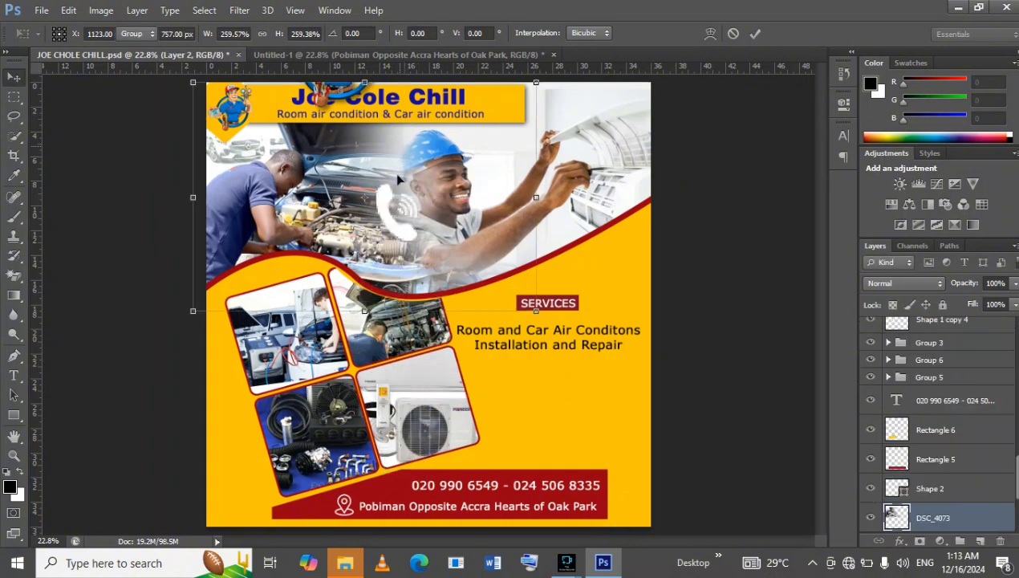
pyautogui.click(393, 114)
pyautogui.click(386, 212)
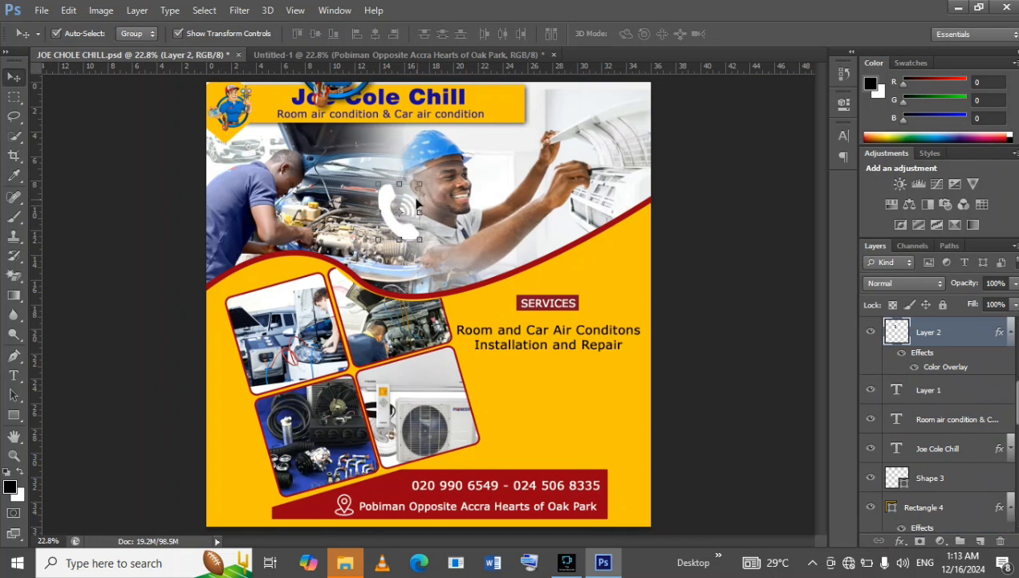
pyautogui.click(392, 192)
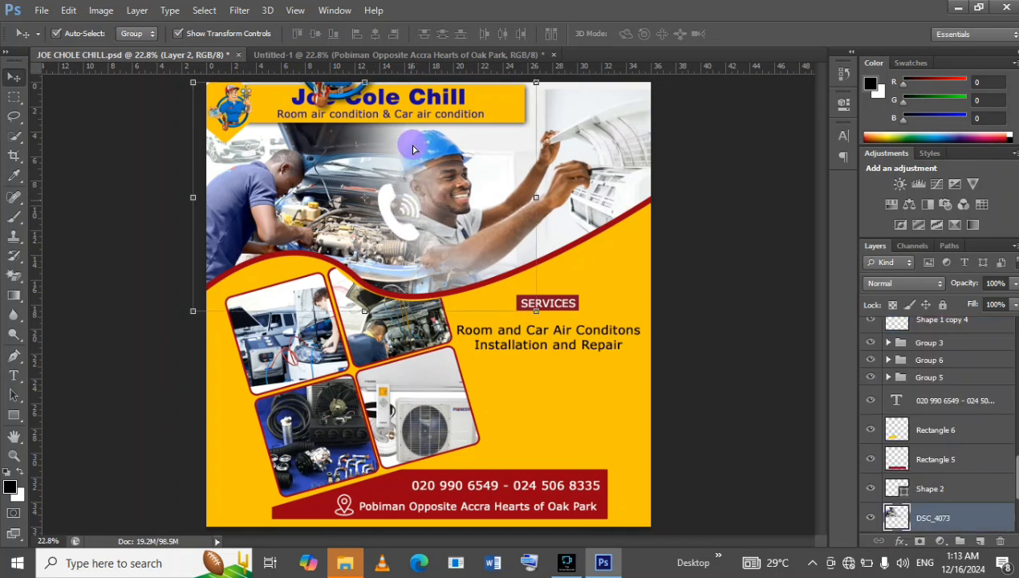
pyautogui.click(388, 205)
pyautogui.hotkey('ctrl', 't')
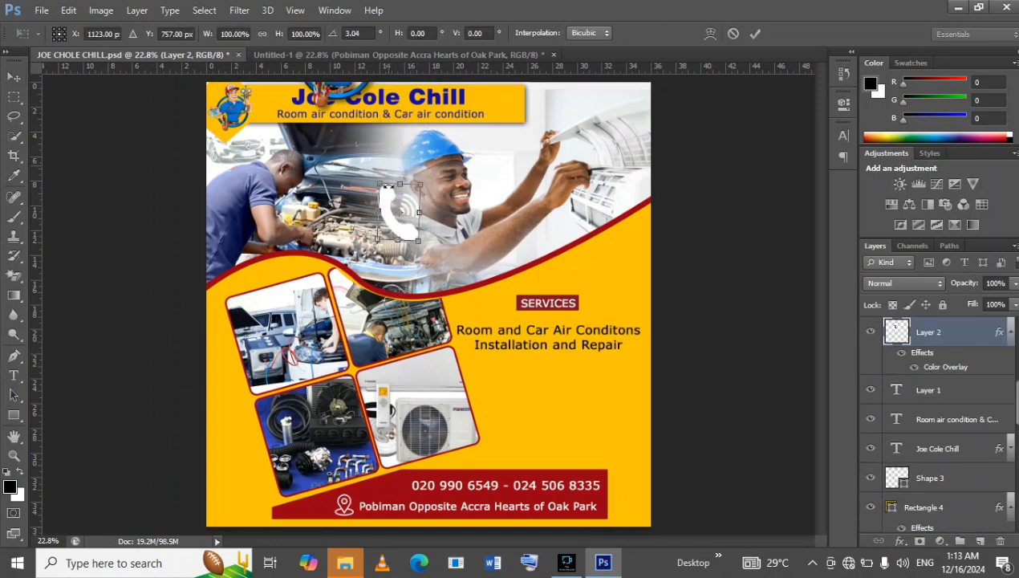
pyautogui.moveTo(392, 212); pyautogui.dragTo(419, 55)
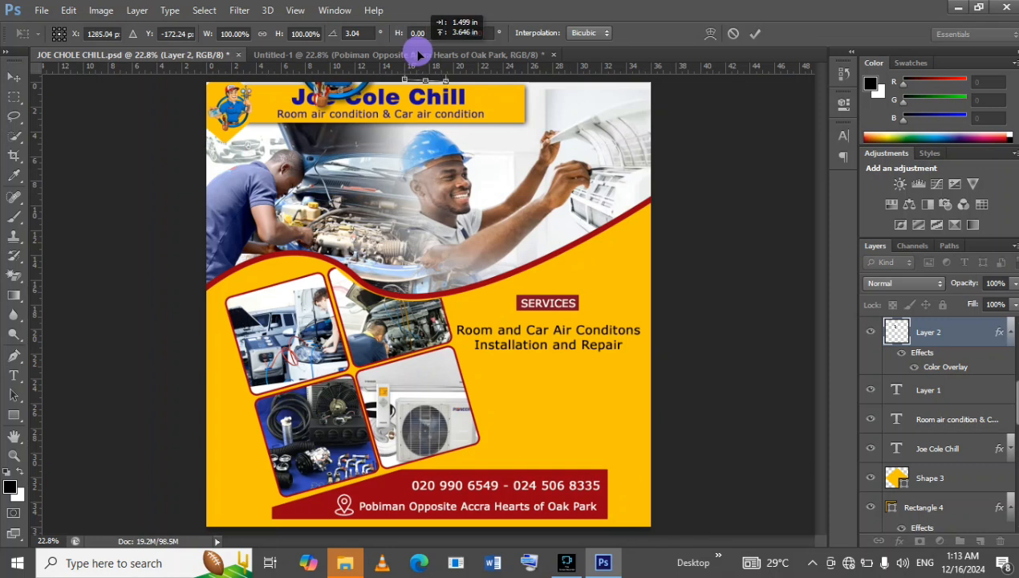
pyautogui.moveTo(419, 55)
pyautogui.mouseDown()
pyautogui.moveTo(420, 44)
pyautogui.moveTo(423, 102)
pyautogui.moveTo(409, 52)
pyautogui.mouseUp()
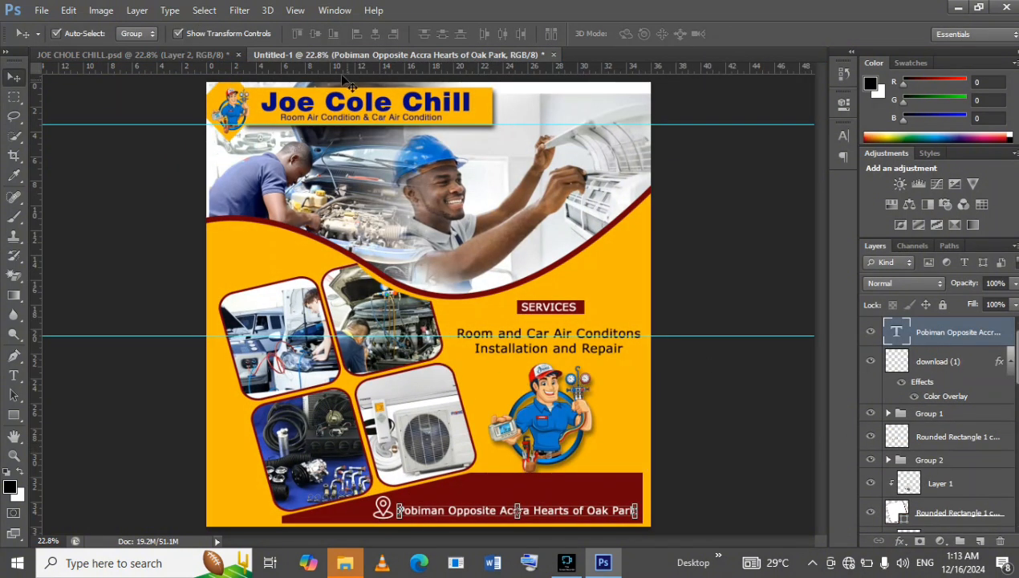
pyautogui.click(213, 56)
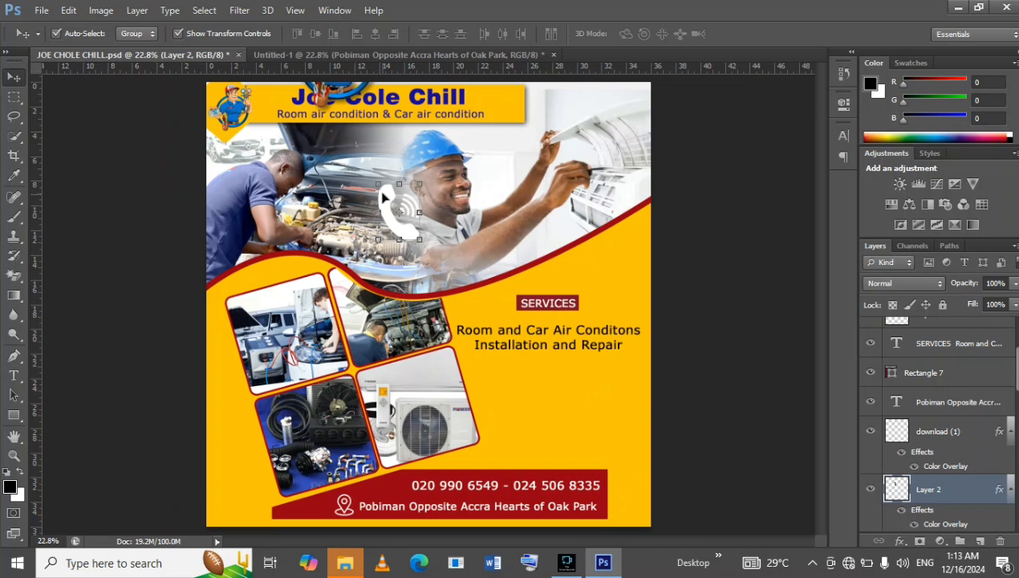
# Copy the white phone icon from JOE CHOLE CHILL.psd into Untitled-1 and move it down over the maroon contact bar.
pyautogui.moveTo(386, 195); pyautogui.dragTo(530, 202)
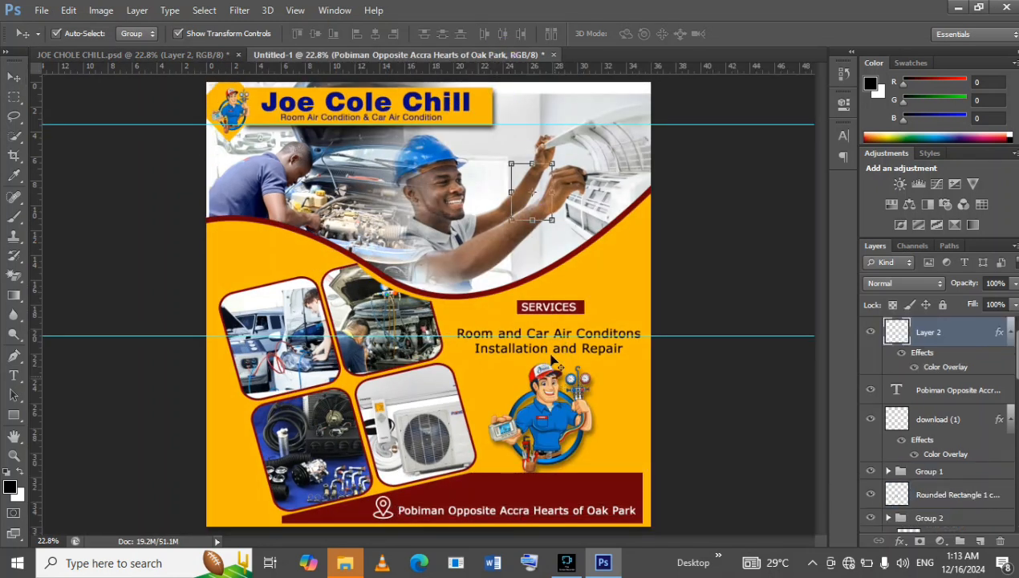
pyautogui.hotkey('ctrl', 't')
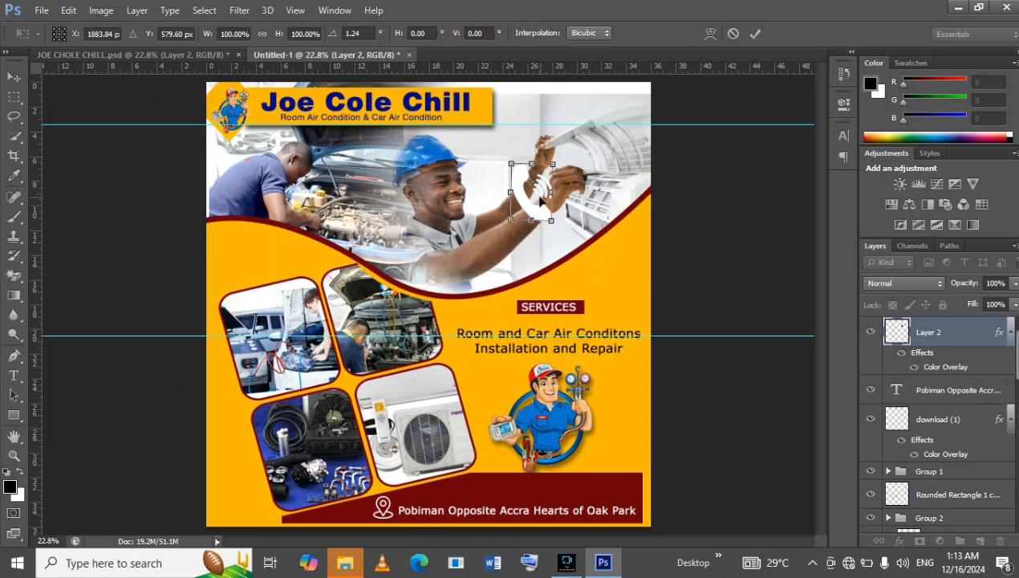
pyautogui.press('Return')
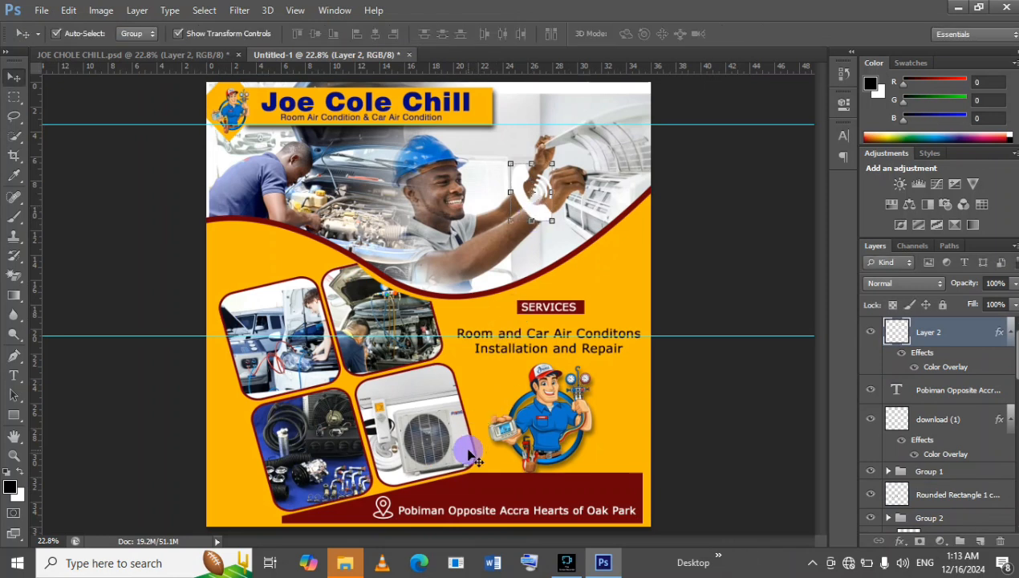
pyautogui.moveTo(516, 197); pyautogui.dragTo(451, 468)
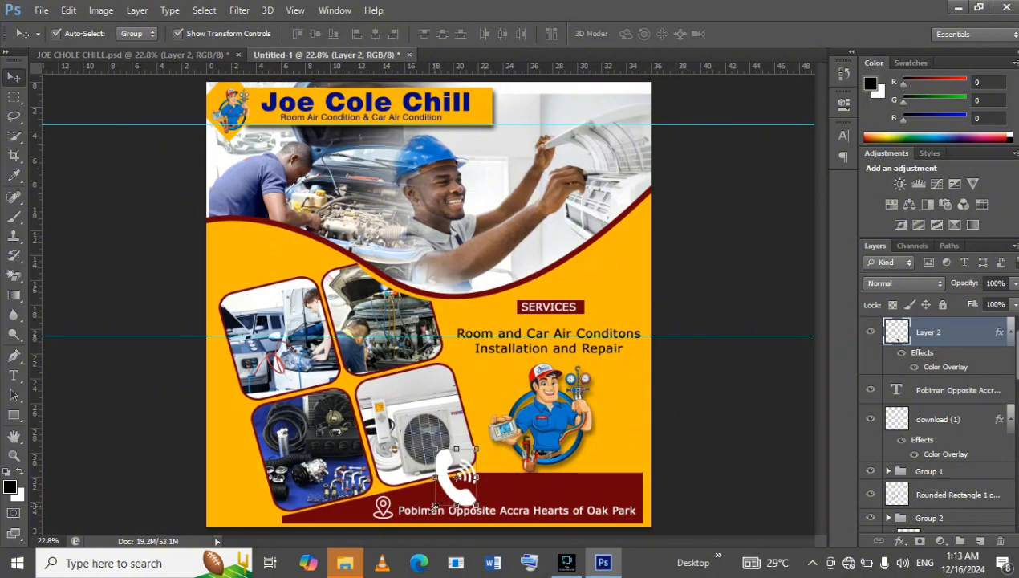
# Scale the phone icon down to about 44% and place it on the maroon bar's upper edge, above the address line.
pyautogui.moveTo(435, 507); pyautogui.dragTo(447, 492)
pyautogui.moveTo(454, 482); pyautogui.dragTo(458, 474)
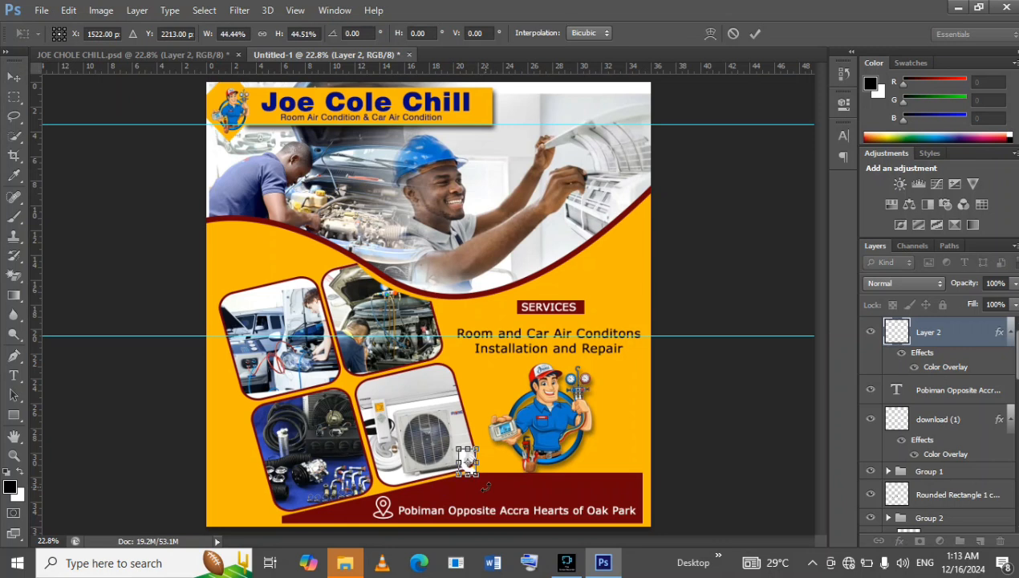
pyautogui.moveTo(470, 469); pyautogui.dragTo(468, 483)
pyautogui.click(462, 496)
pyautogui.click(461, 490)
pyautogui.click(756, 34)
# Reduce the phone icon further to about 78% and nudge it down and slightly left, just above the address line.
pyautogui.moveTo(466, 485)
pyautogui.mouseDown()
pyautogui.moveTo(456, 489)
pyautogui.moveTo(468, 484)
pyautogui.mouseUp()
pyautogui.press('Down')
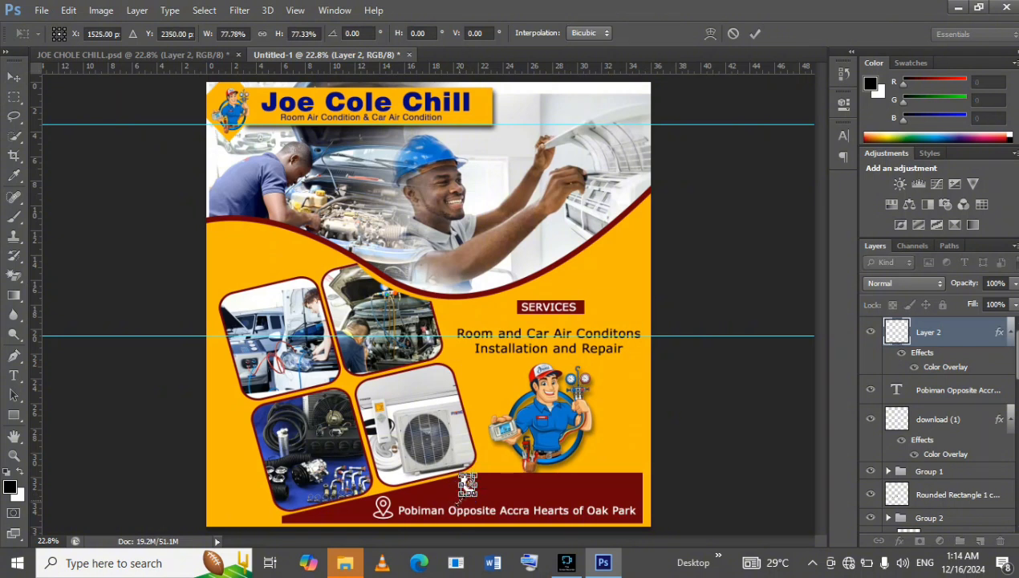
pyautogui.press('Down')
pyautogui.press('Left')
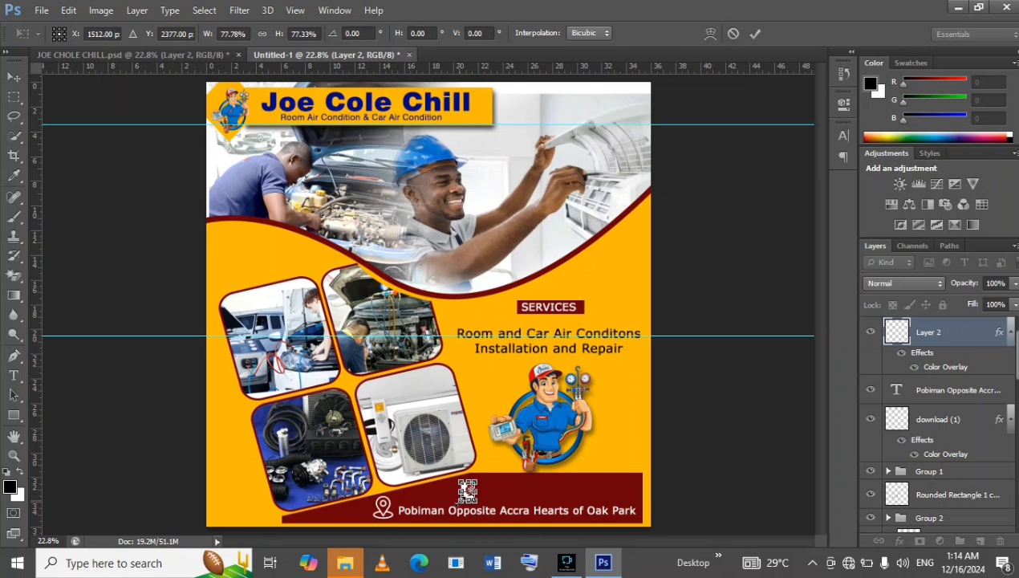
pyautogui.press('Left')
pyautogui.press('Left')
pyautogui.press('Return')
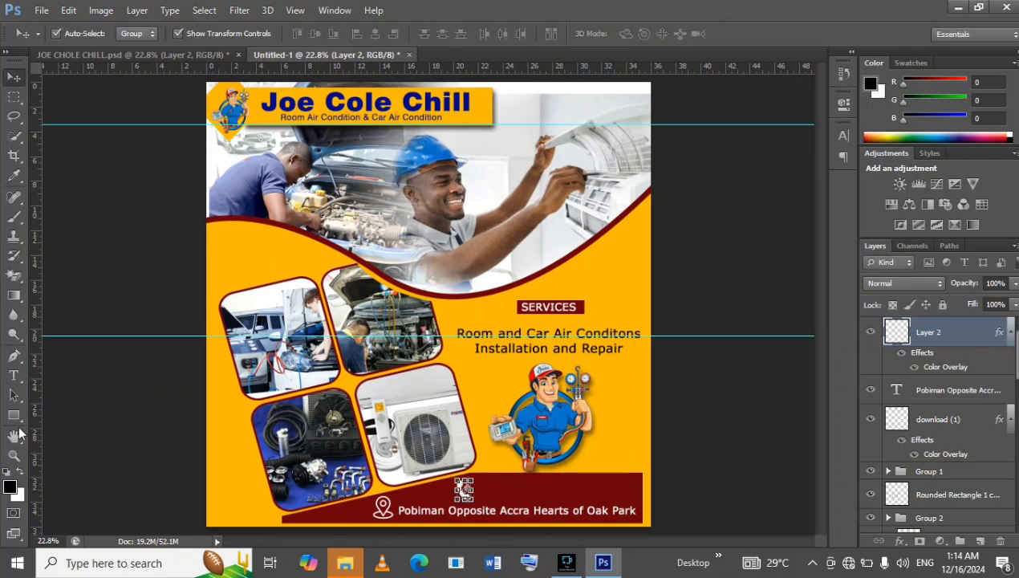
# Add a 60 pt Swis721 Blk BT text line beside the phone icon and enter the contact phone number.
pyautogui.click(16, 375)
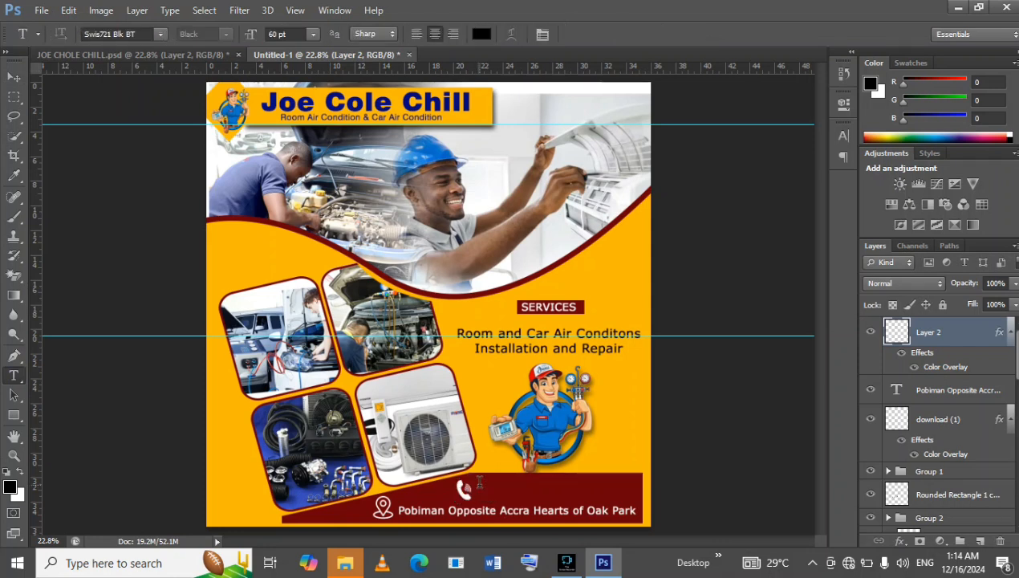
pyautogui.click(478, 483)
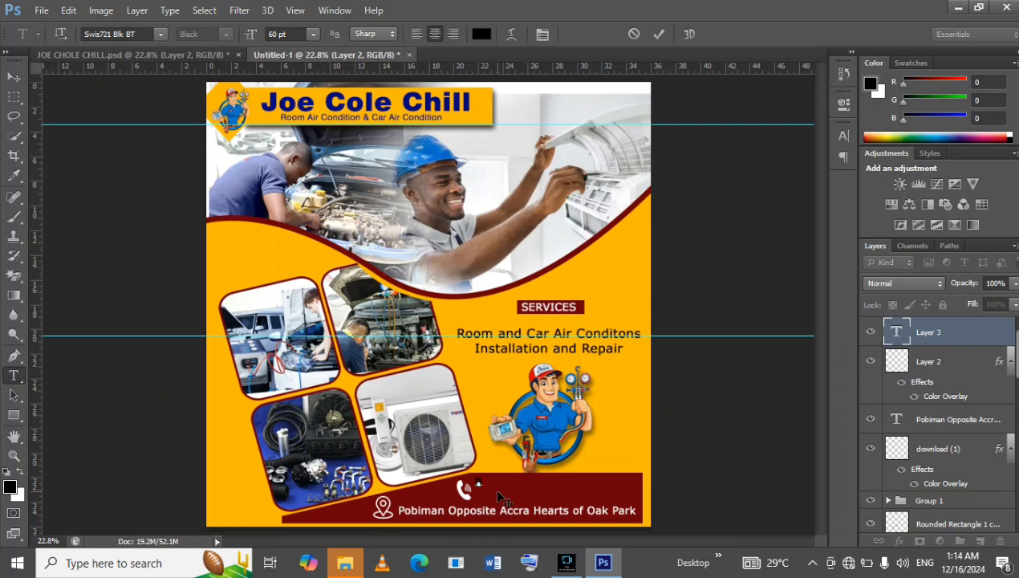
# Recolour the whole phone number text to near-white (fdfcfc) and compare the contact bar with JOE CHOLE CHILL.psd.
pyautogui.click(504, 488)
pyautogui.moveTo(523, 495); pyautogui.dragTo(559, 498)
pyautogui.rightClick(566, 499)
pyautogui.click(652, 226)
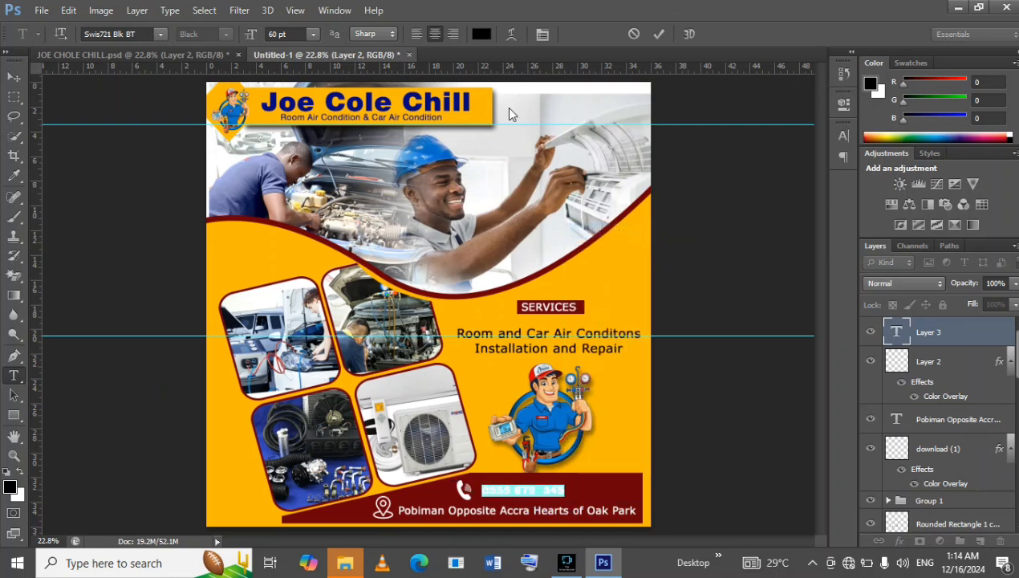
pyautogui.click(481, 34)
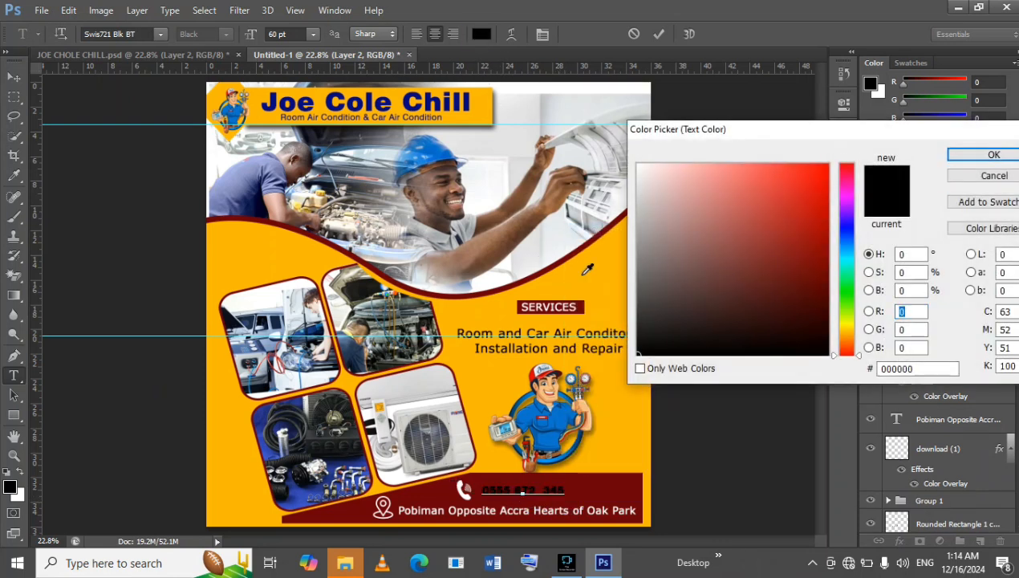
pyautogui.click(639, 165)
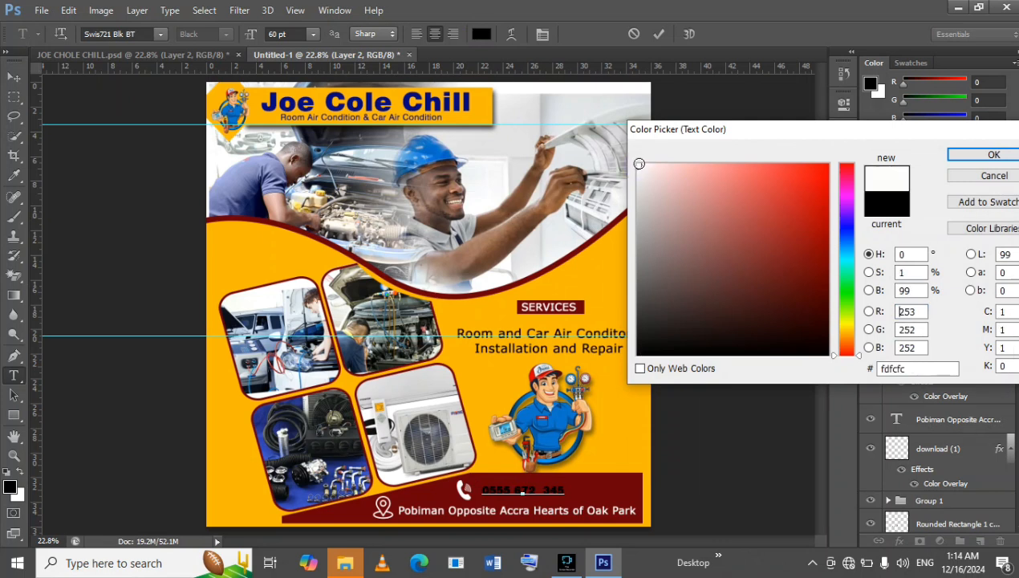
pyautogui.click(990, 154)
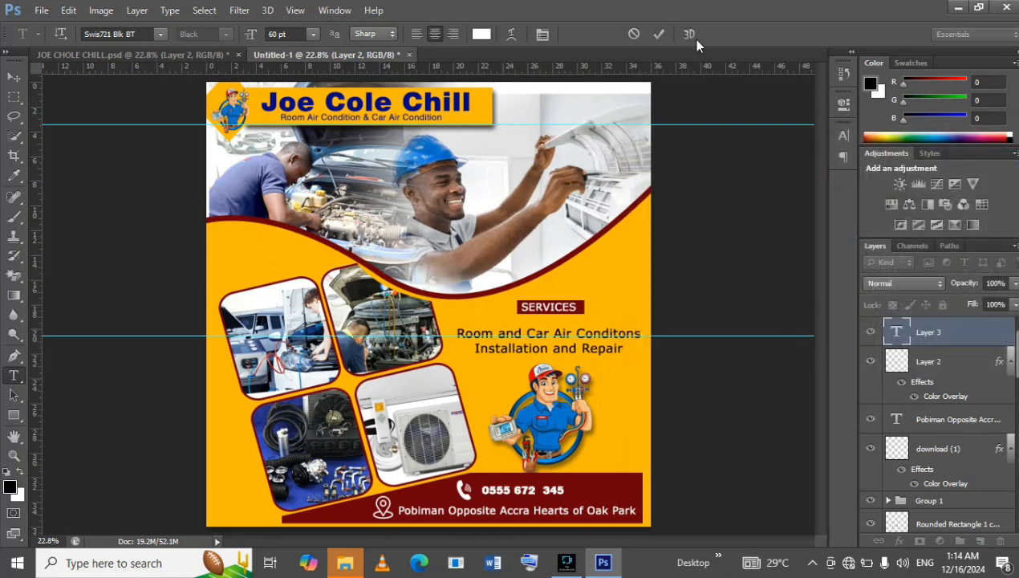
pyautogui.click(657, 34)
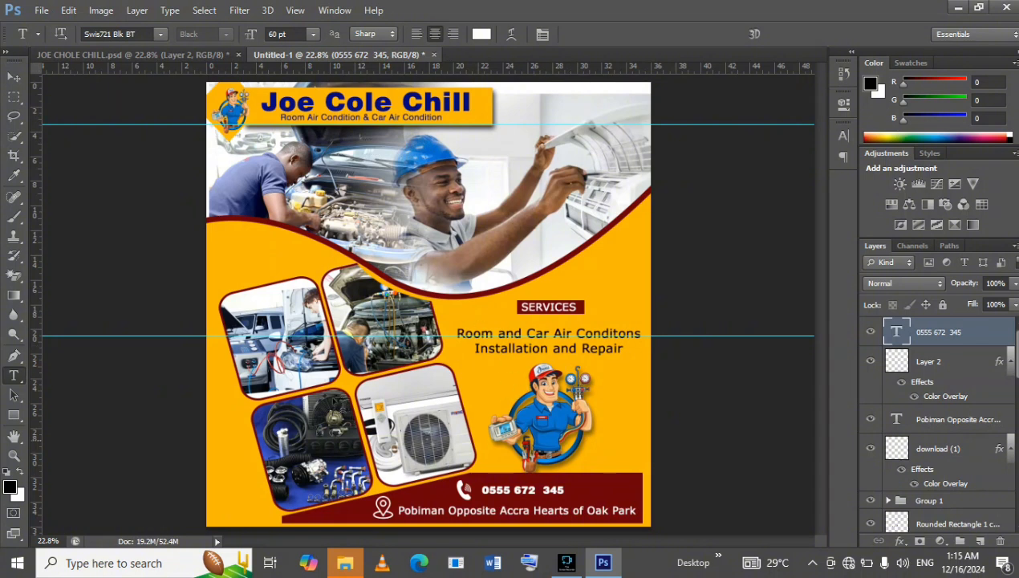
pyautogui.click(187, 56)
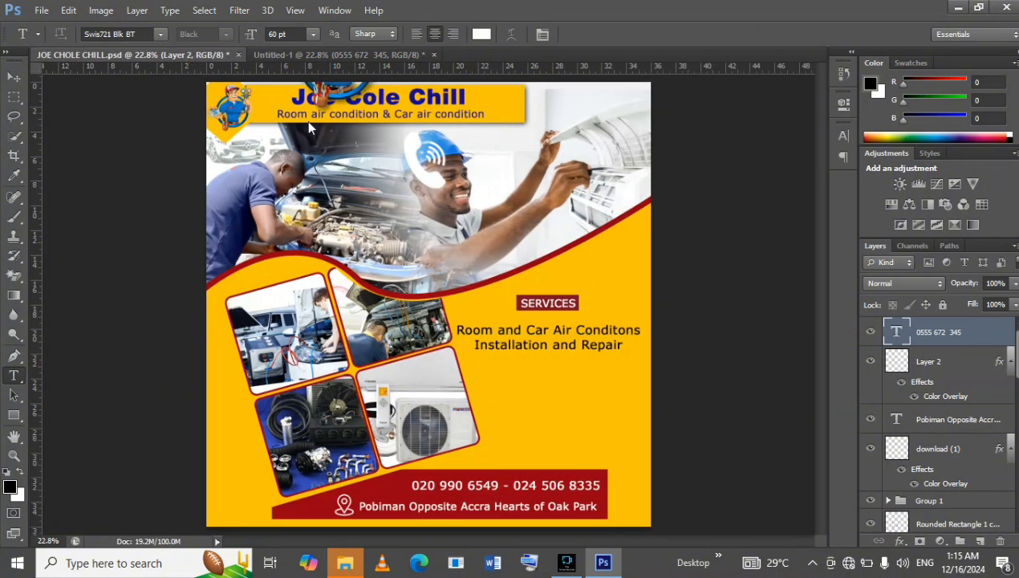
pyautogui.click(356, 56)
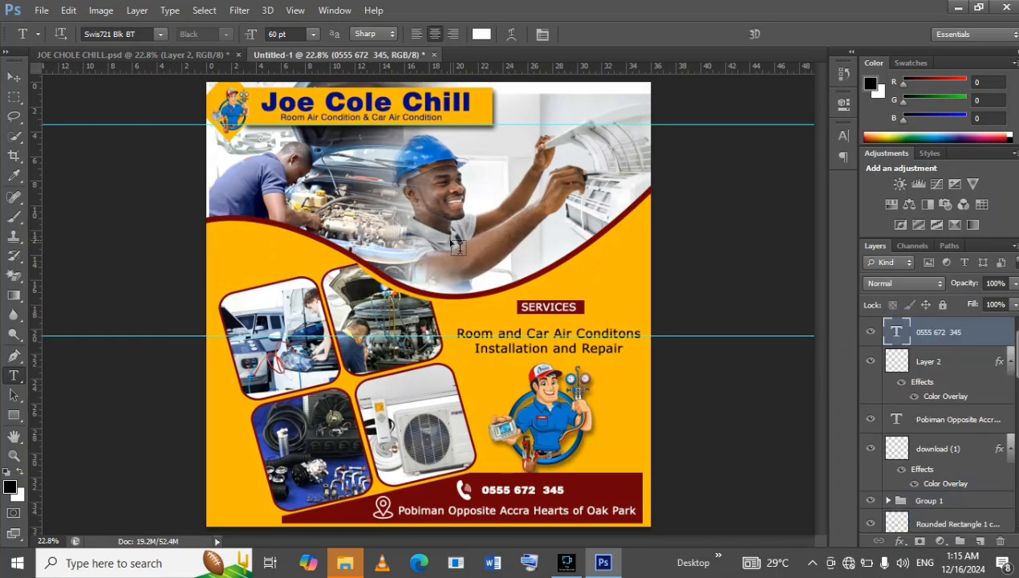